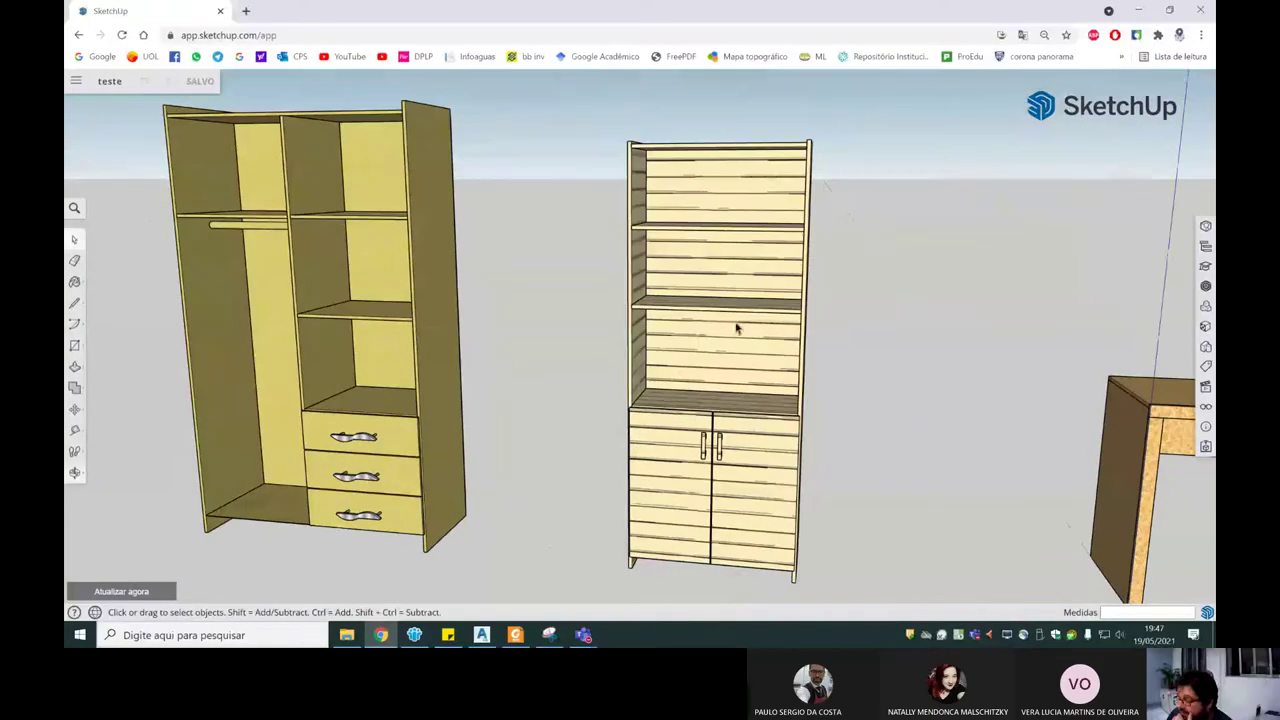
Step: Switch to the office bookcase PDF drawing in Foxit Reader from the taskbar
{"action": "left_click", "coordinate": [515, 635]}
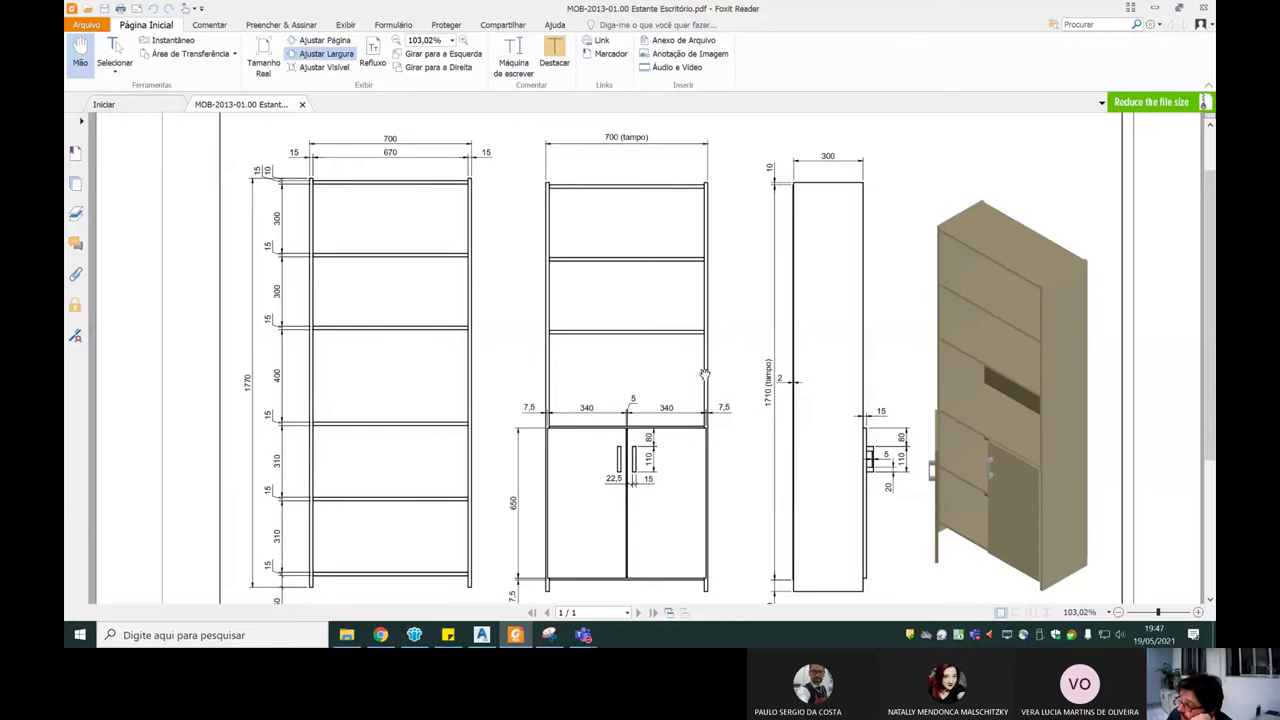
Step: Scroll through the bookcase PDF views, then restore the Foxit window from full screen
{"action": "scroll", "coordinate": [705, 373], "scroll_direction": "down", "scroll_amount": 2}
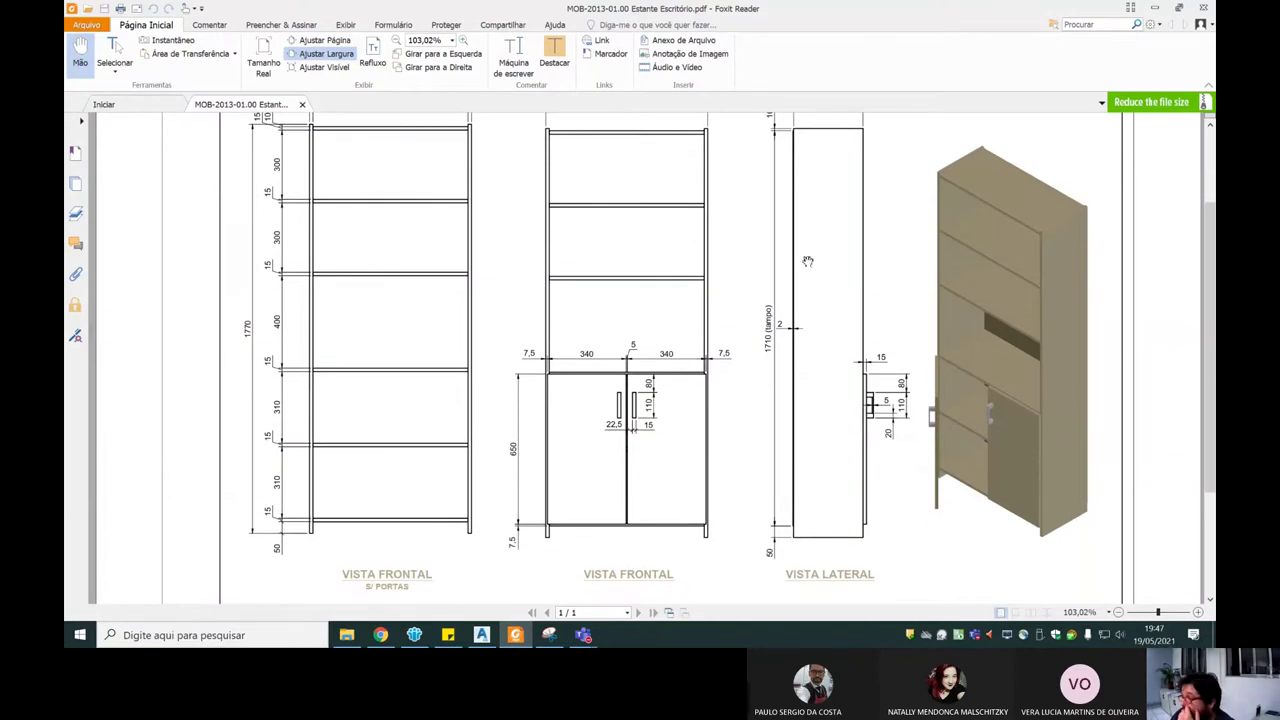
{"action": "scroll", "coordinate": [1040, 274], "scroll_direction": "up", "scroll_amount": 2}
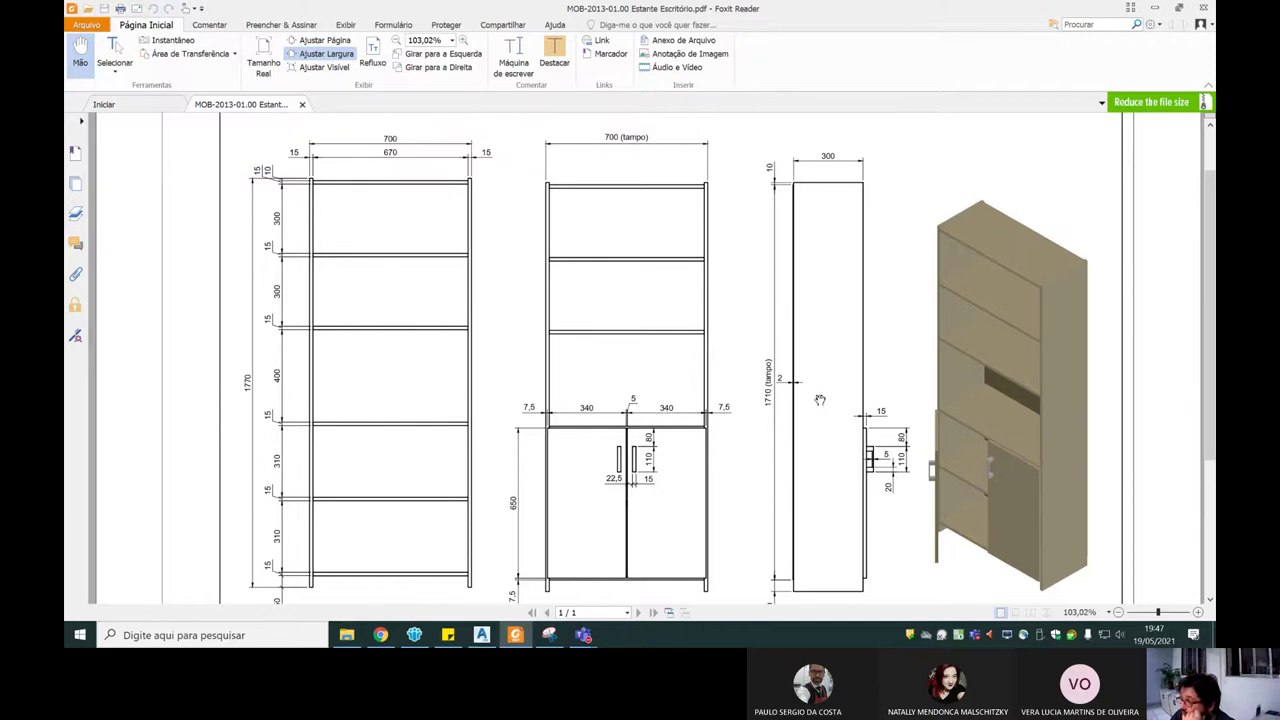
{"action": "scroll", "coordinate": [509, 213], "scroll_direction": "down", "scroll_amount": 1}
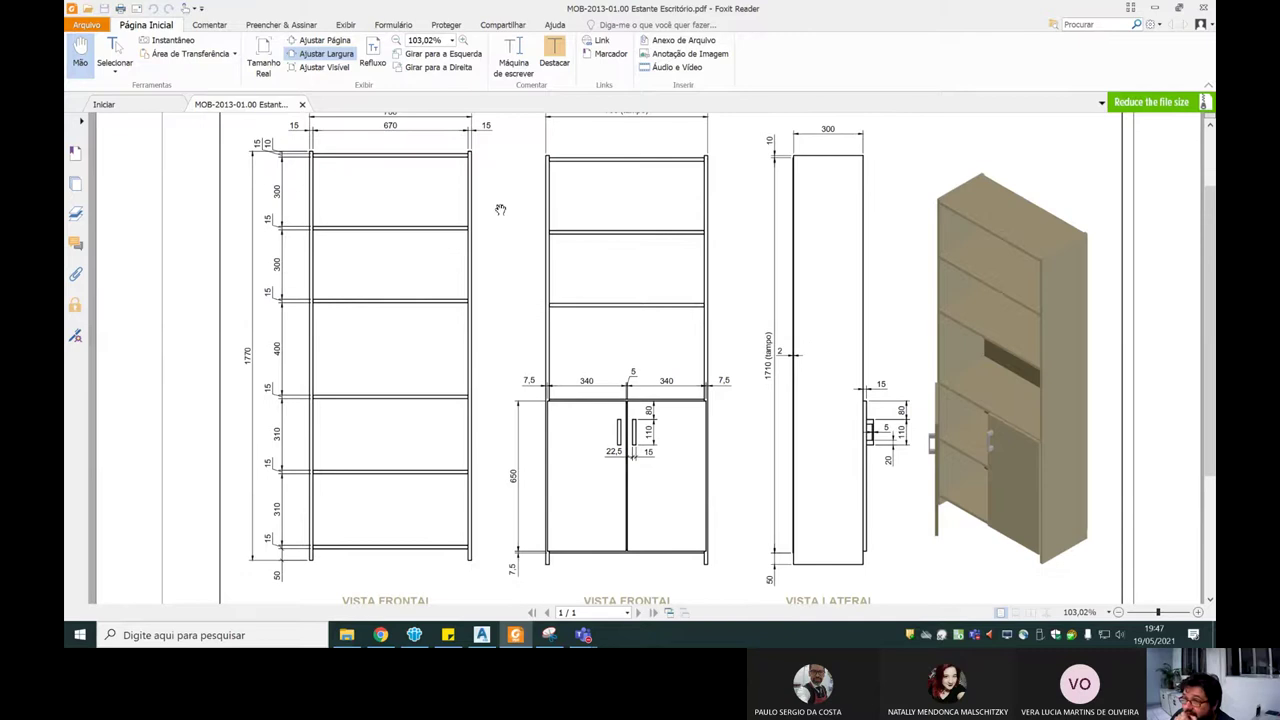
{"action": "scroll", "coordinate": [500, 209], "scroll_direction": "up", "scroll_amount": 1}
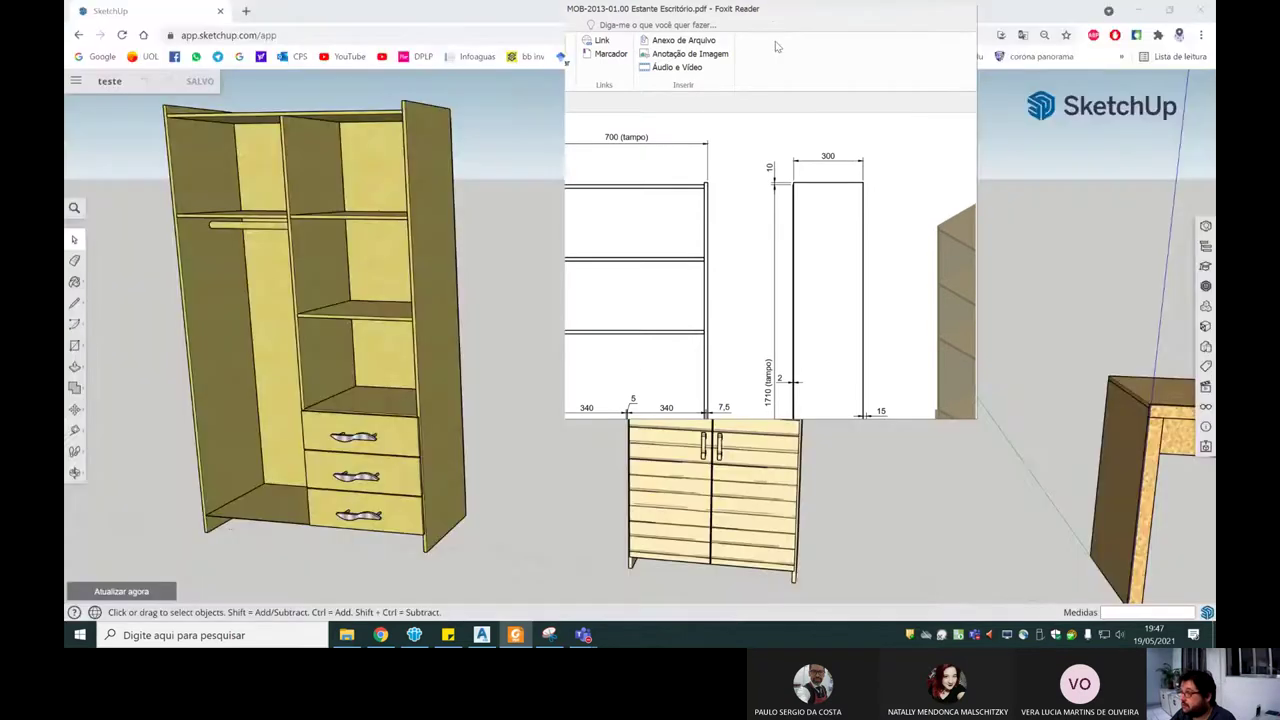
{"action": "left_click_drag", "start_coordinate": [771, 15], "coordinate": [1214, 60]}
Step: Snap SketchUp to the left half and zoom the drawing to 87.52%
{"action": "left_click", "coordinate": [285, 192]}
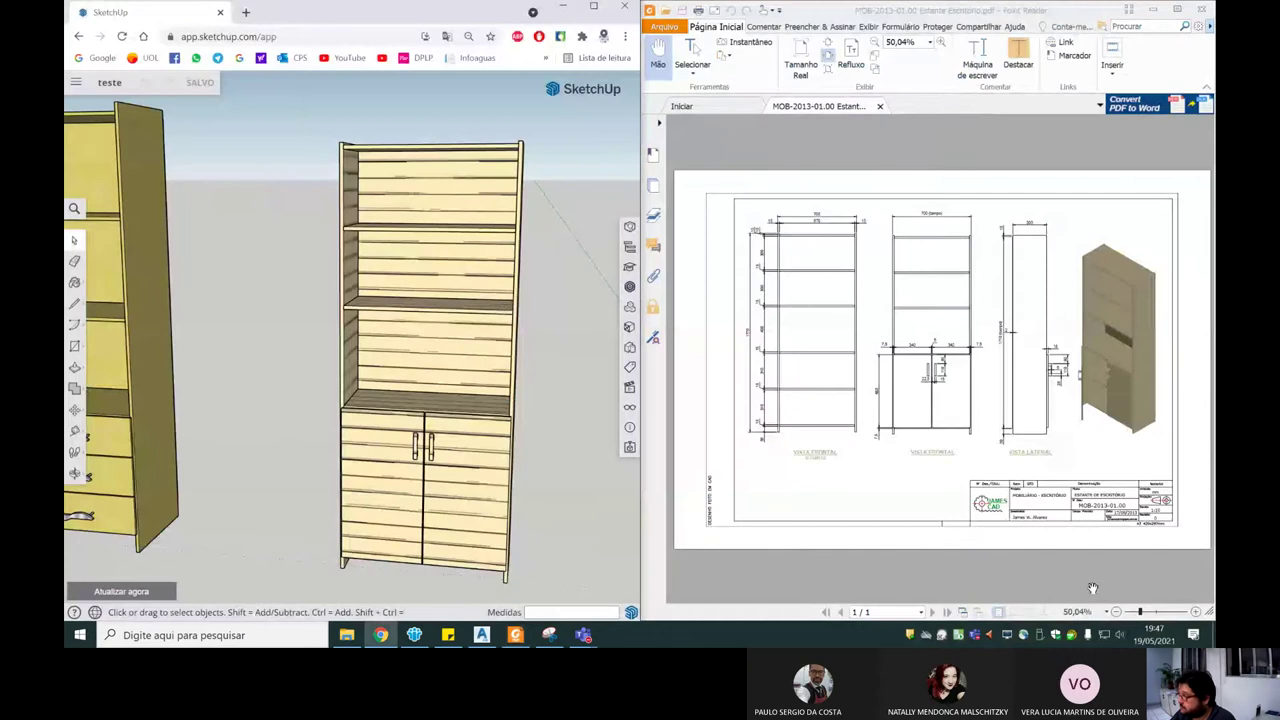
{"action": "left_click_drag", "start_coordinate": [1141, 613], "coordinate": [1153, 613]}
{"action": "left_click_drag", "start_coordinate": [964, 391], "coordinate": [664, 391]}
{"action": "scroll", "coordinate": [1024, 362], "scroll_direction": "down", "scroll_amount": 2}
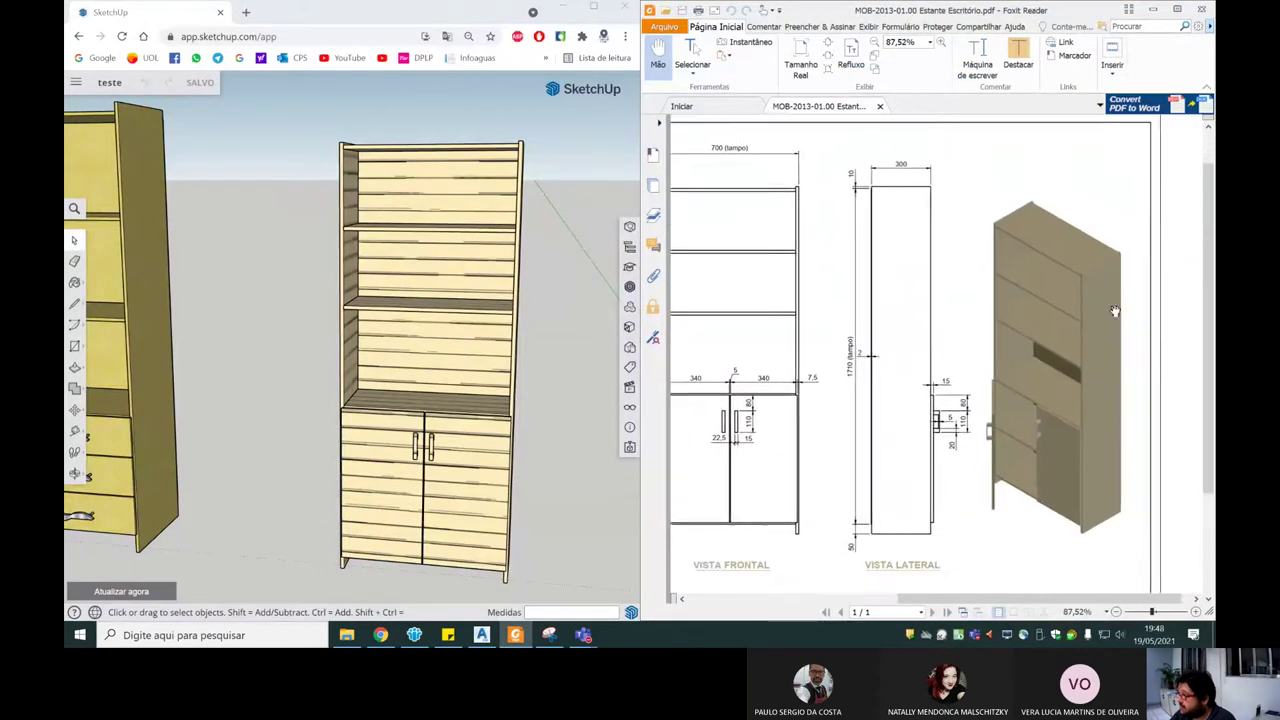
{"action": "scroll", "coordinate": [1024, 362], "scroll_direction": "up", "scroll_amount": 1}
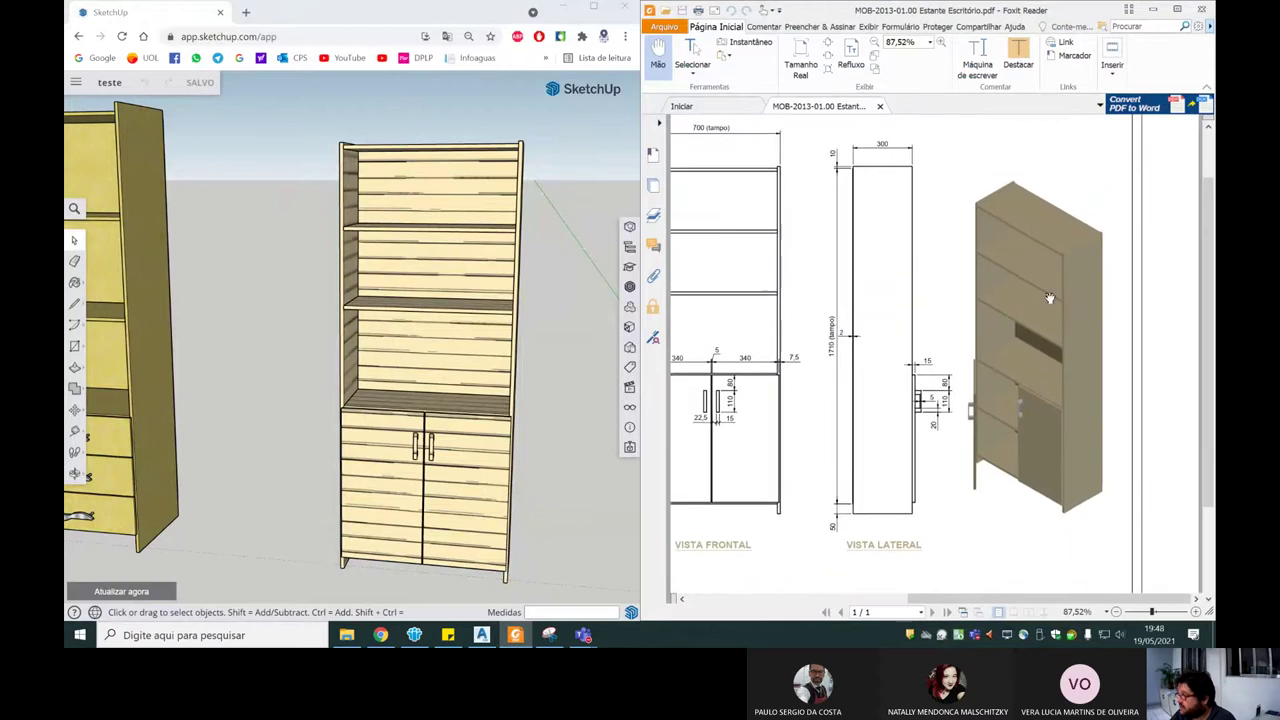
Step: Pan the drawing so both dimensioned front views of the bookcase are visible
{"action": "left_click_drag", "start_coordinate": [738, 459], "coordinate": [979, 419]}
{"action": "scroll", "coordinate": [938, 372], "scroll_direction": "up", "scroll_amount": 1}
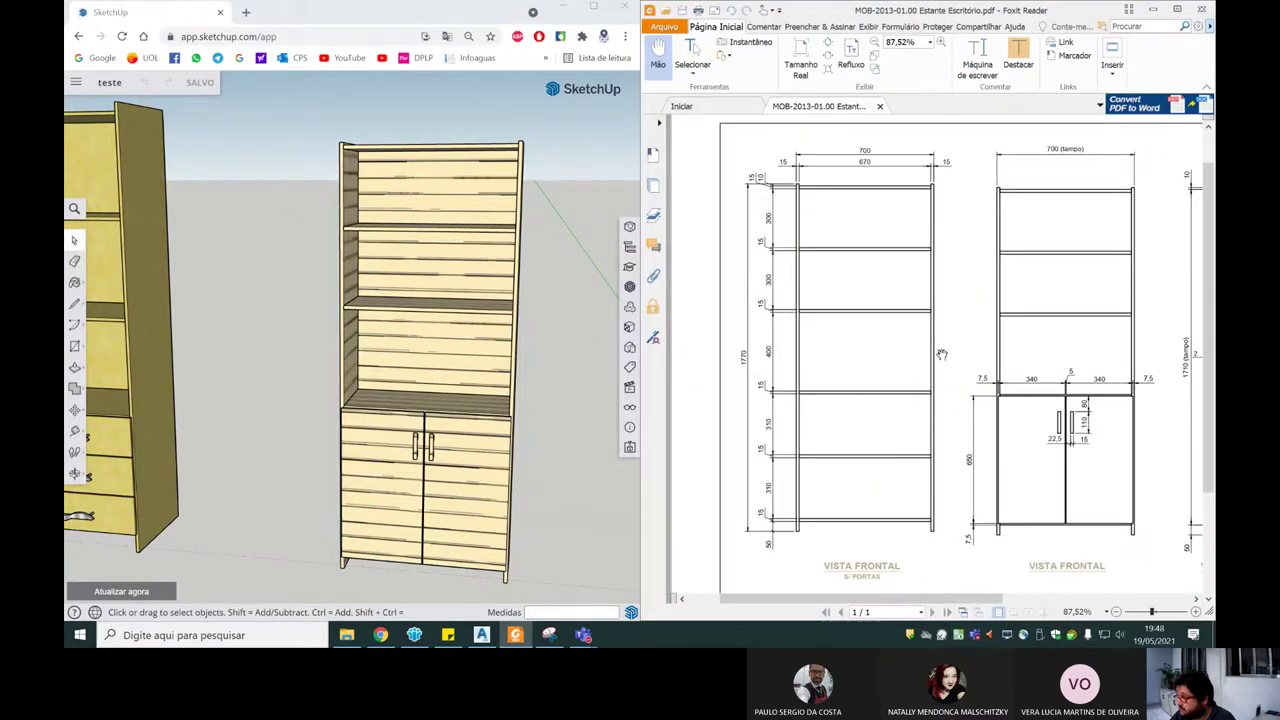
{"action": "left_click_drag", "start_coordinate": [938, 354], "coordinate": [956, 352]}
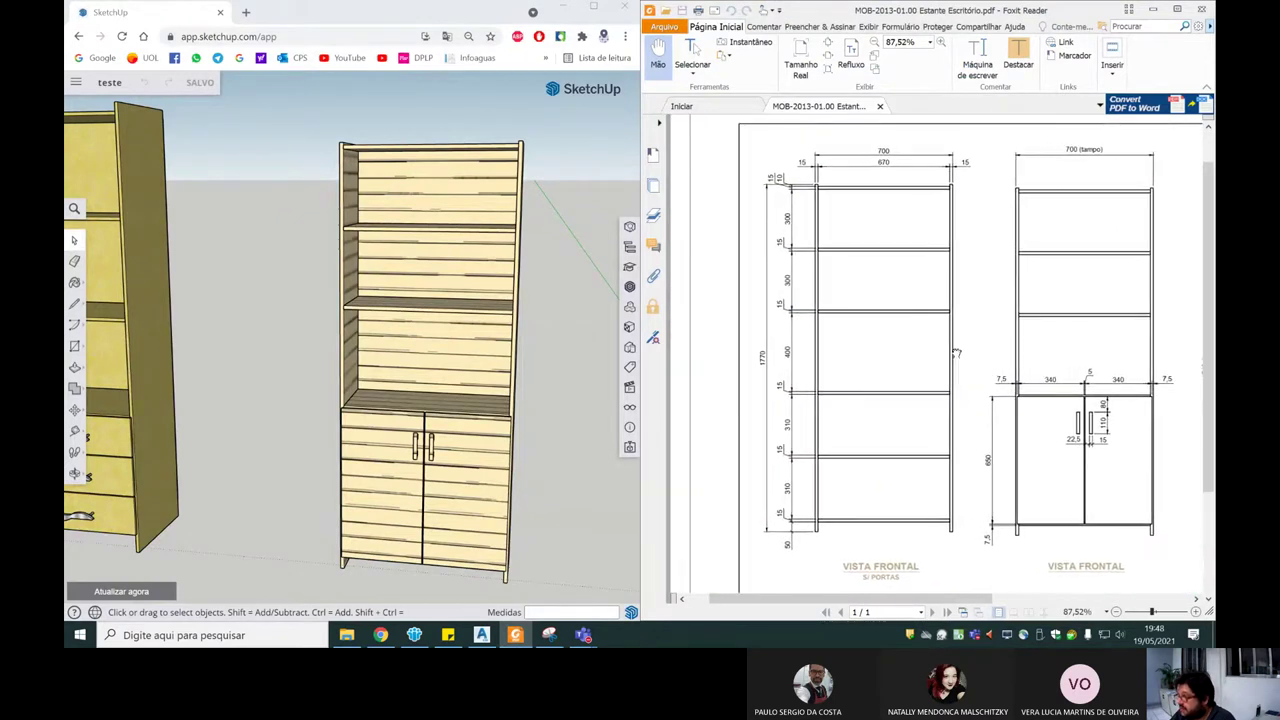
{"action": "scroll", "coordinate": [382, 370], "scroll_direction": "down", "scroll_amount": 5}
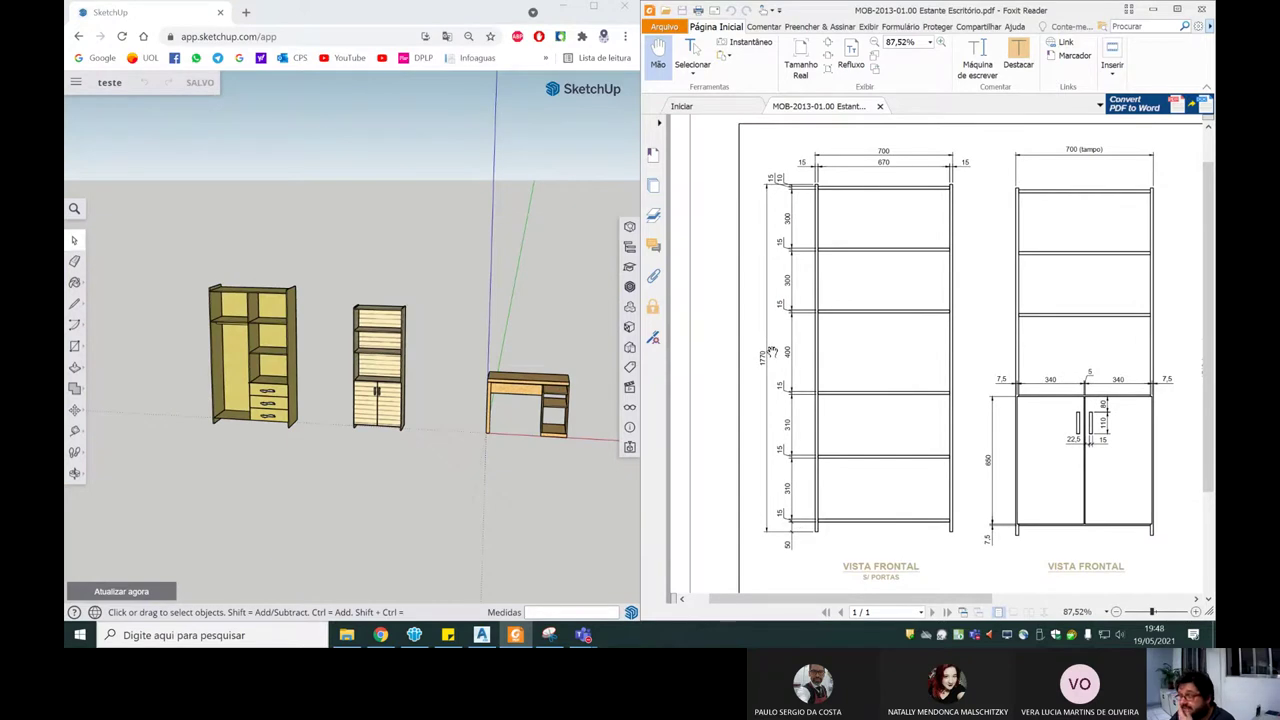
{"action": "middle_click_drag", "start_coordinate": [528, 357], "coordinate": [325, 320]}
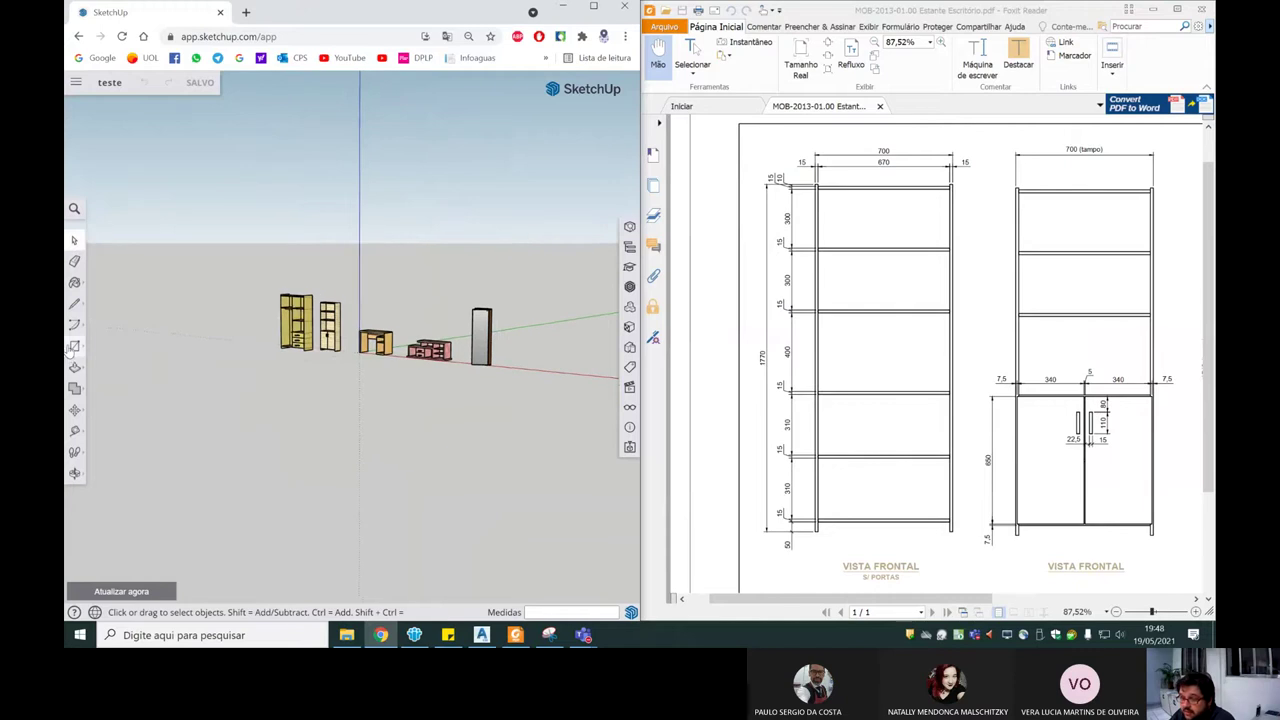
Step: Draw an upright 300 × 1770 mm rectangle in open space beside the wardrobes
{"action": "left_click", "coordinate": [74, 346]}
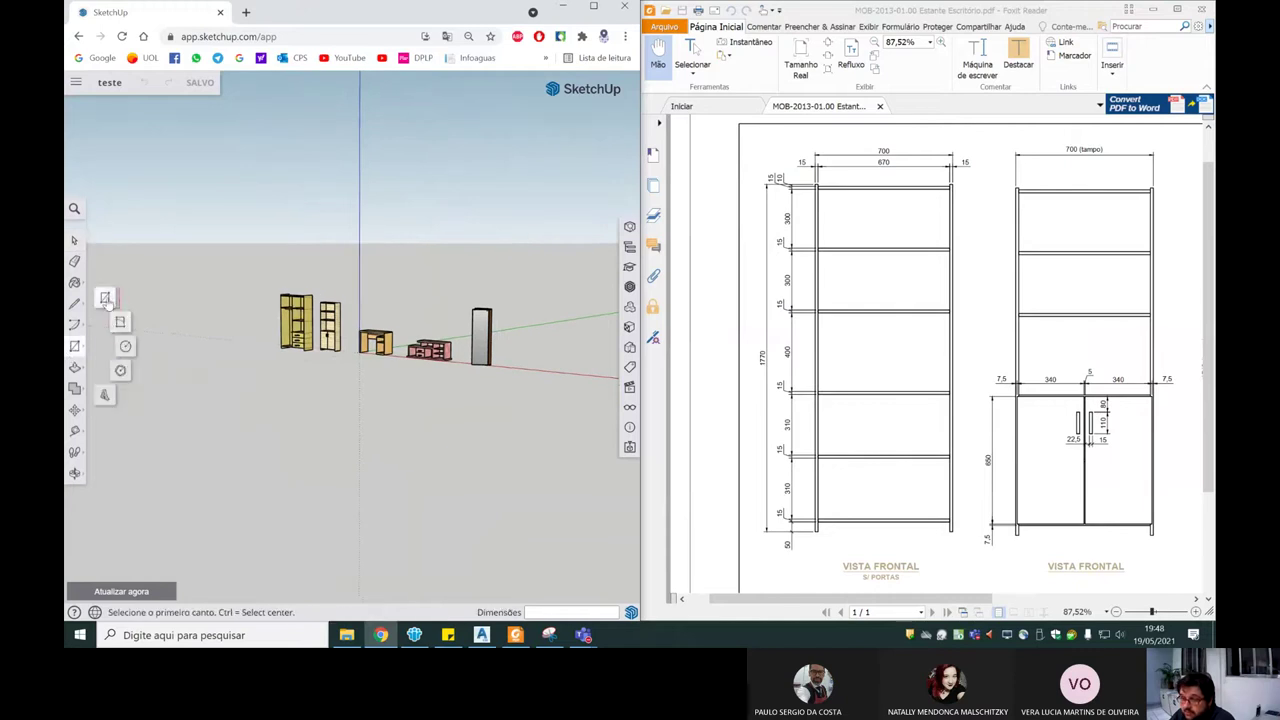
{"action": "mouse_move", "coordinate": [557, 377]}
{"action": "middle_mouse_down"}
{"action": "mouse_move", "coordinate": [486, 363]}
{"action": "mouse_move", "coordinate": [497, 423]}
{"action": "mouse_move", "coordinate": [543, 377]}
{"action": "mouse_move", "coordinate": [343, 307]}
{"action": "mouse_move", "coordinate": [429, 386]}
{"action": "mouse_move", "coordinate": [420, 429]}
{"action": "mouse_move", "coordinate": [420, 366]}
{"action": "middle_mouse_up"}
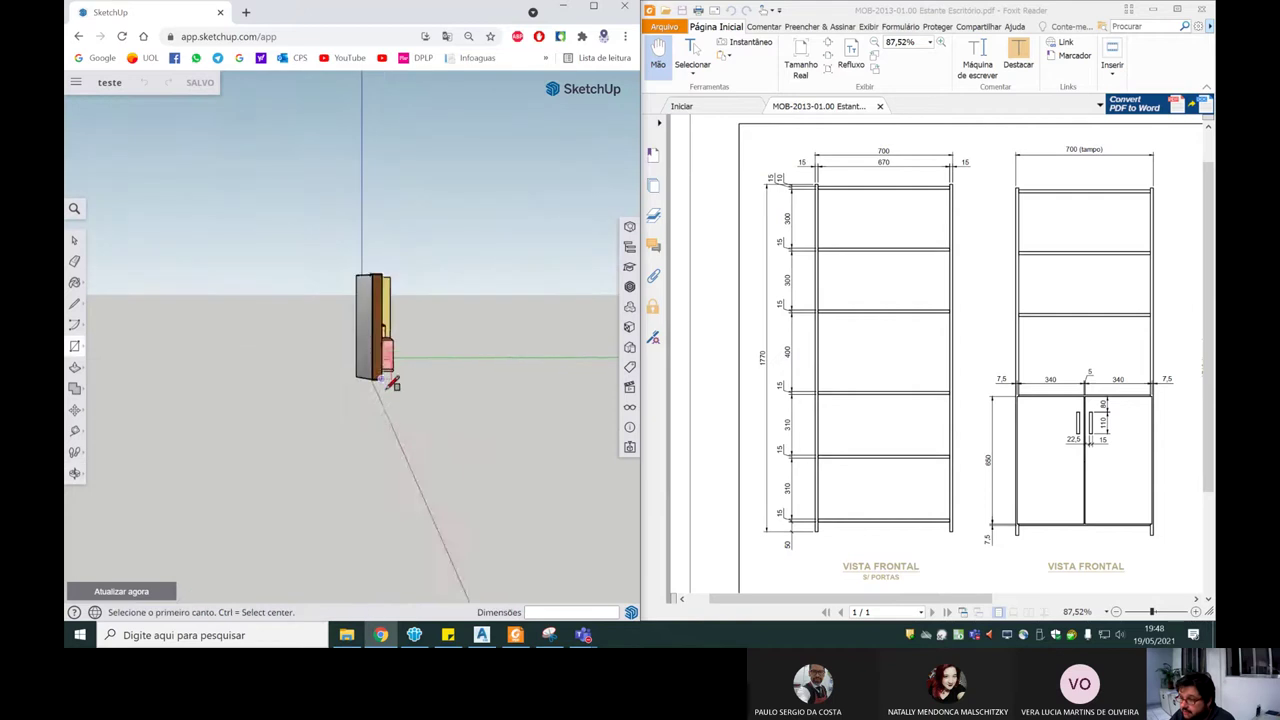
{"action": "mouse_move", "coordinate": [381, 421]}
{"action": "middle_mouse_down"}
{"action": "mouse_move", "coordinate": [486, 409]}
{"action": "mouse_move", "coordinate": [474, 457]}
{"action": "mouse_move", "coordinate": [500, 386]}
{"action": "mouse_move", "coordinate": [406, 386]}
{"action": "mouse_move", "coordinate": [414, 423]}
{"action": "mouse_move", "coordinate": [435, 413]}
{"action": "middle_mouse_up"}
{"action": "left_click", "coordinate": [430, 420]}
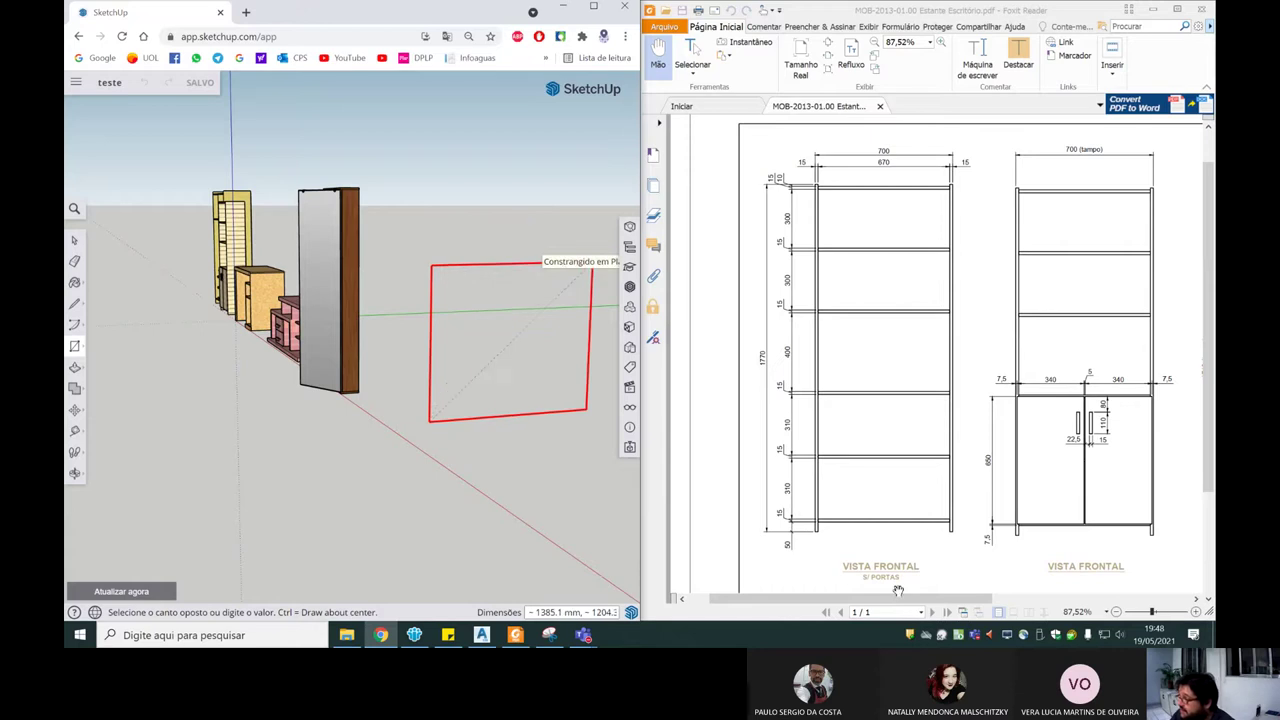
{"action": "mouse_move", "coordinate": [900, 598]}
{"action": "left_mouse_down"}
{"action": "mouse_move", "coordinate": [1014, 594]}
{"action": "mouse_move", "coordinate": [985, 596]}
{"action": "left_mouse_up"}
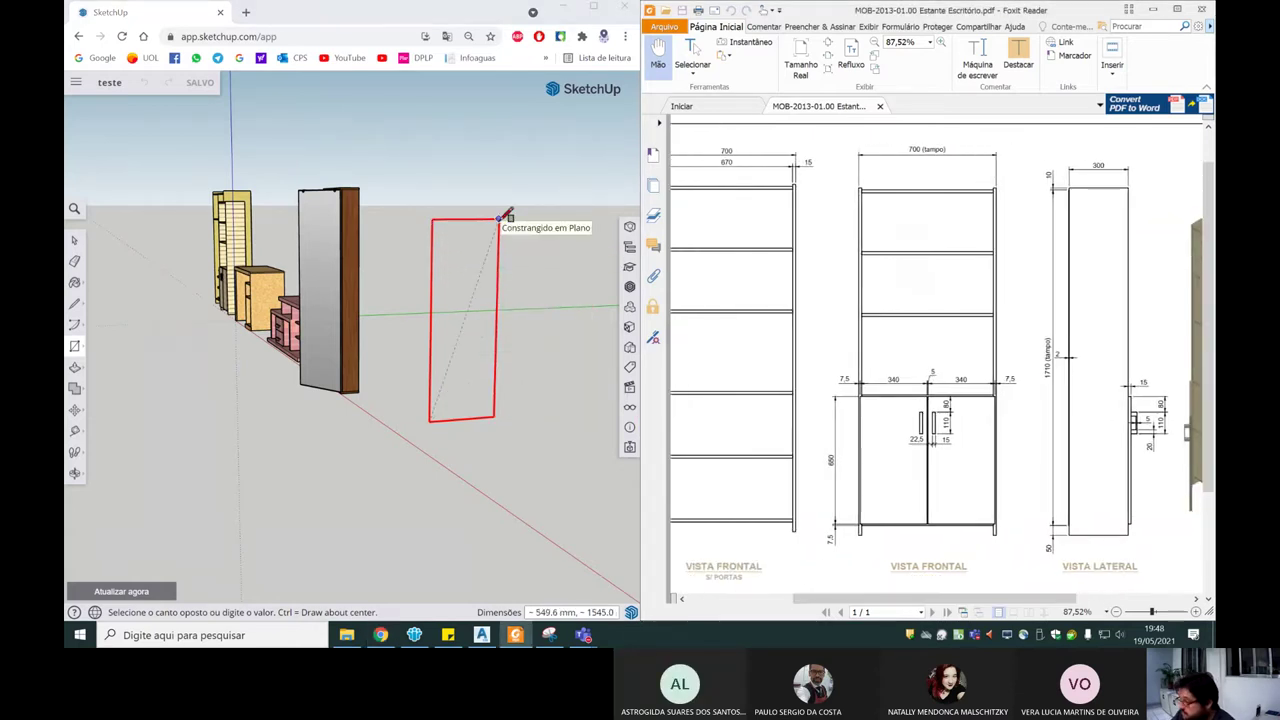
{"action": "left_click", "coordinate": [568, 606]}
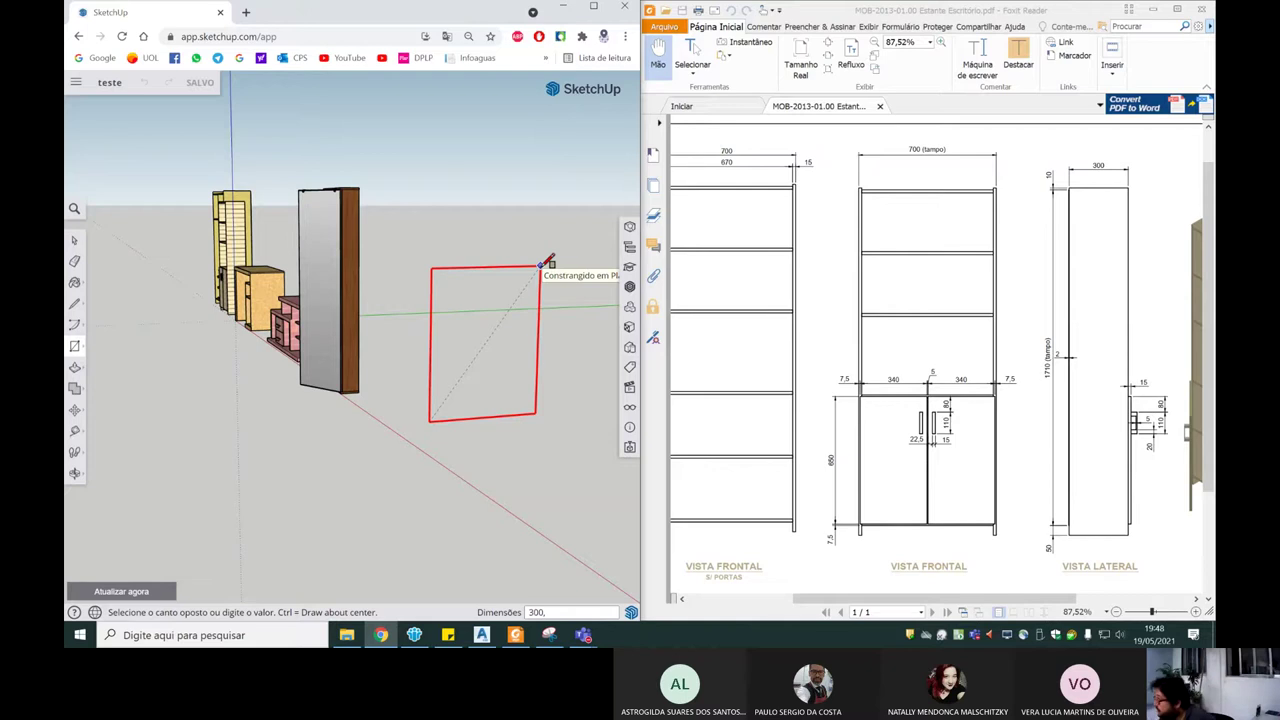
{"action": "left_click_drag", "start_coordinate": [839, 598], "coordinate": [728, 597]}
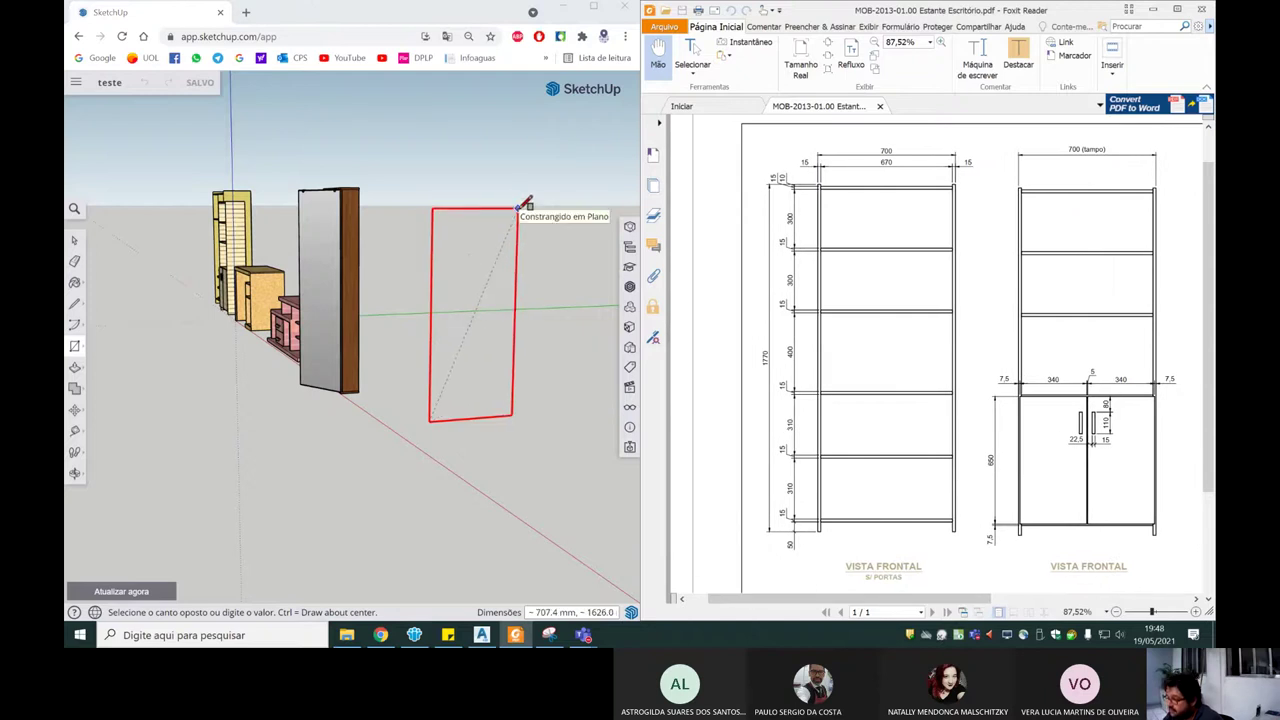
{"action": "left_click", "coordinate": [530, 20]}
{"action": "type", "text": "300,1770"}
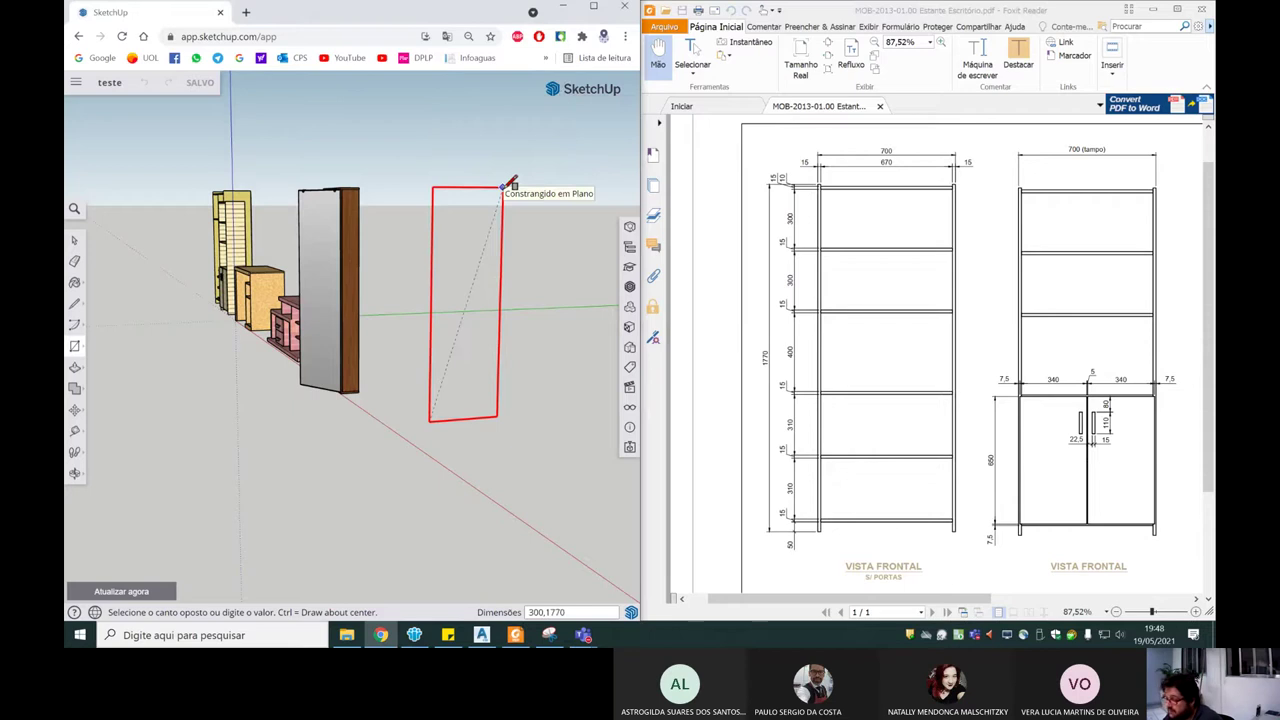
{"action": "left_click", "coordinate": [510, 183]}
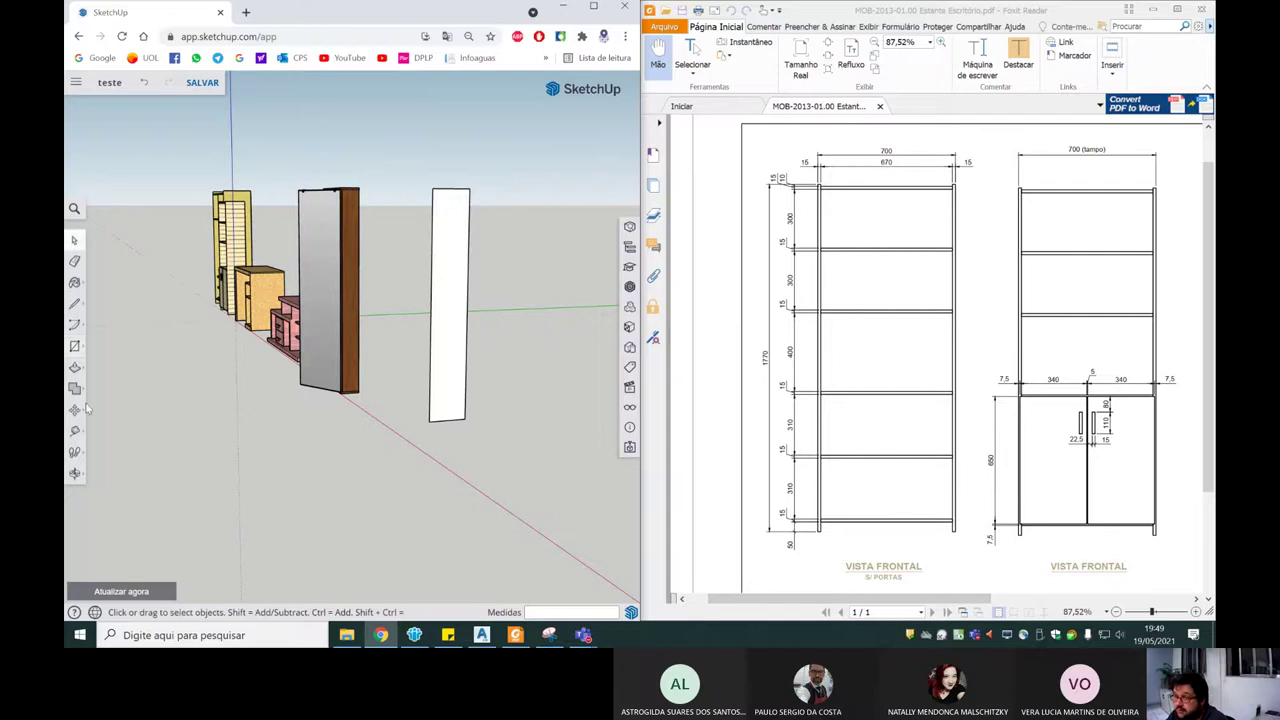
{"action": "left_click", "coordinate": [74, 367]}
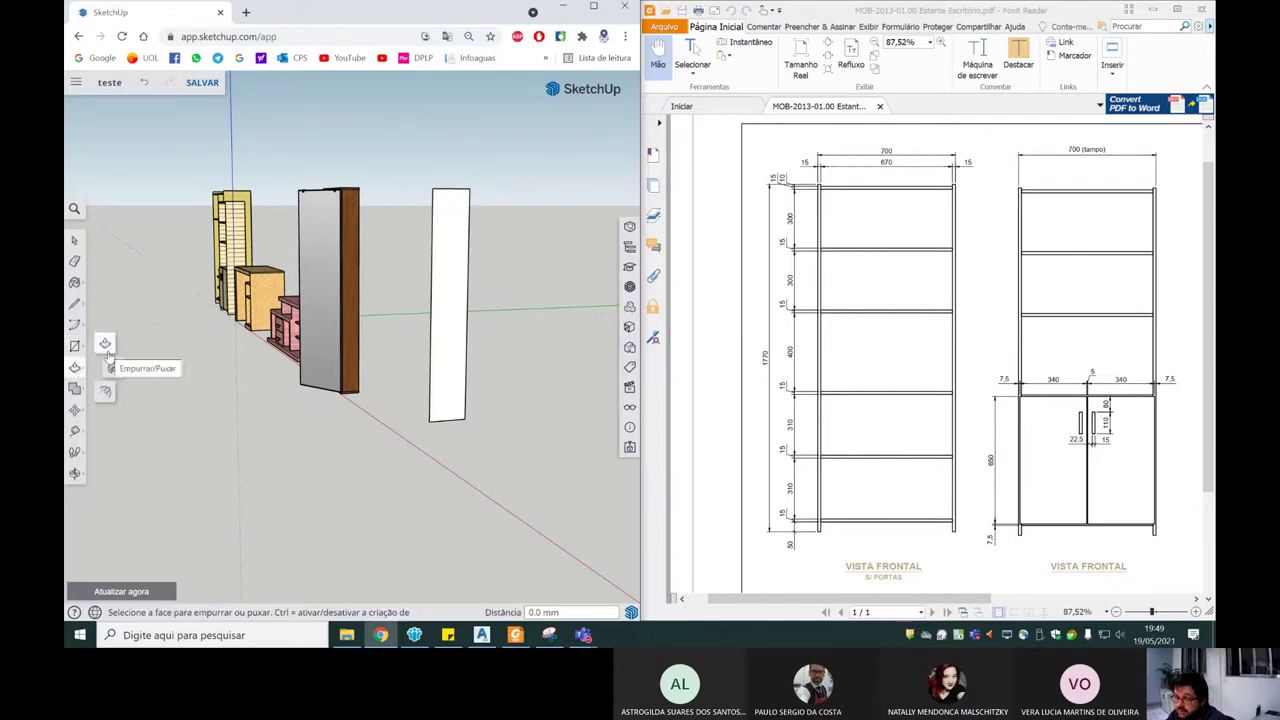
Step: Push/pull the upright face out 15 mm into a thin side panel
{"action": "left_click", "coordinate": [457, 306]}
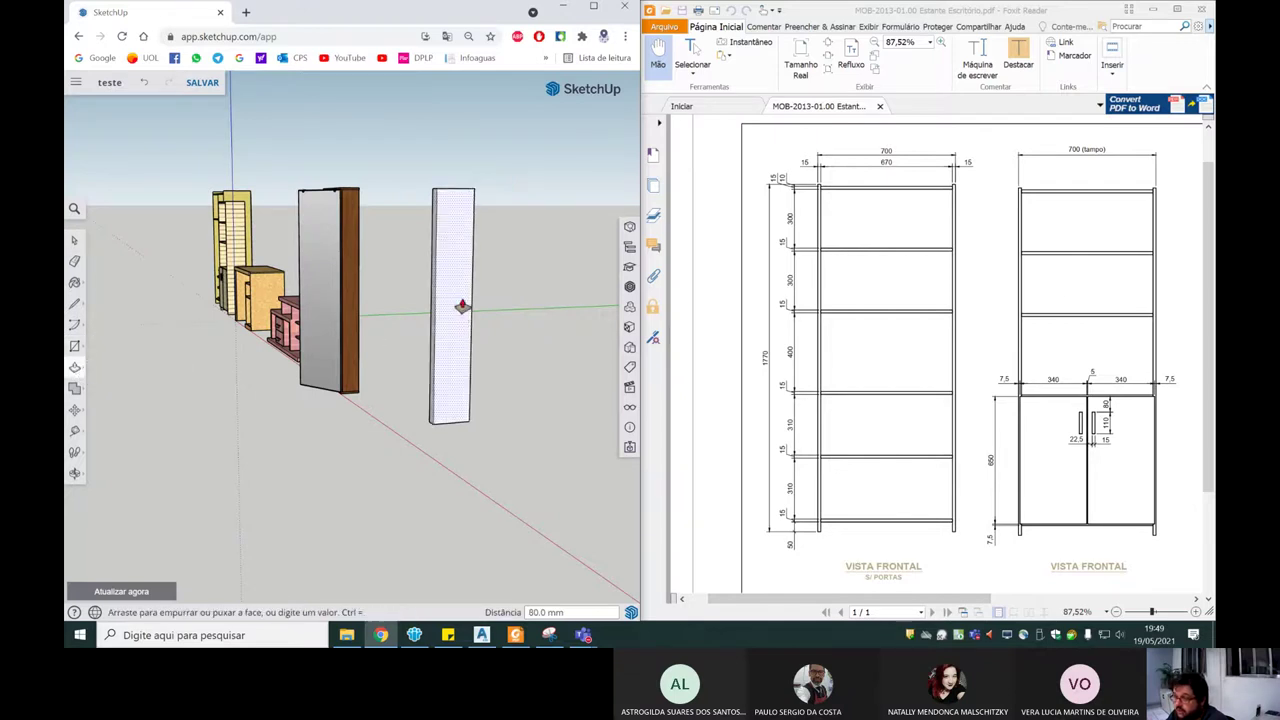
{"action": "key", "text": "Return"}
{"action": "key", "text": "space"}
{"action": "mouse_move", "coordinate": [408, 334]}
{"action": "middle_mouse_down"}
{"action": "mouse_move", "coordinate": [571, 346]}
{"action": "mouse_move", "coordinate": [531, 175]}
{"action": "mouse_move", "coordinate": [446, 240]}
{"action": "middle_mouse_up"}
{"action": "scroll", "coordinate": [429, 286], "scroll_direction": "down", "scroll_amount": 3}
{"action": "middle_click_drag", "start_coordinate": [429, 286], "coordinate": [480, 286]}
{"action": "scroll", "coordinate": [425, 288], "scroll_direction": "up", "scroll_amount": 5}
{"action": "scroll", "coordinate": [410, 284], "scroll_direction": "down", "scroll_amount": 2}
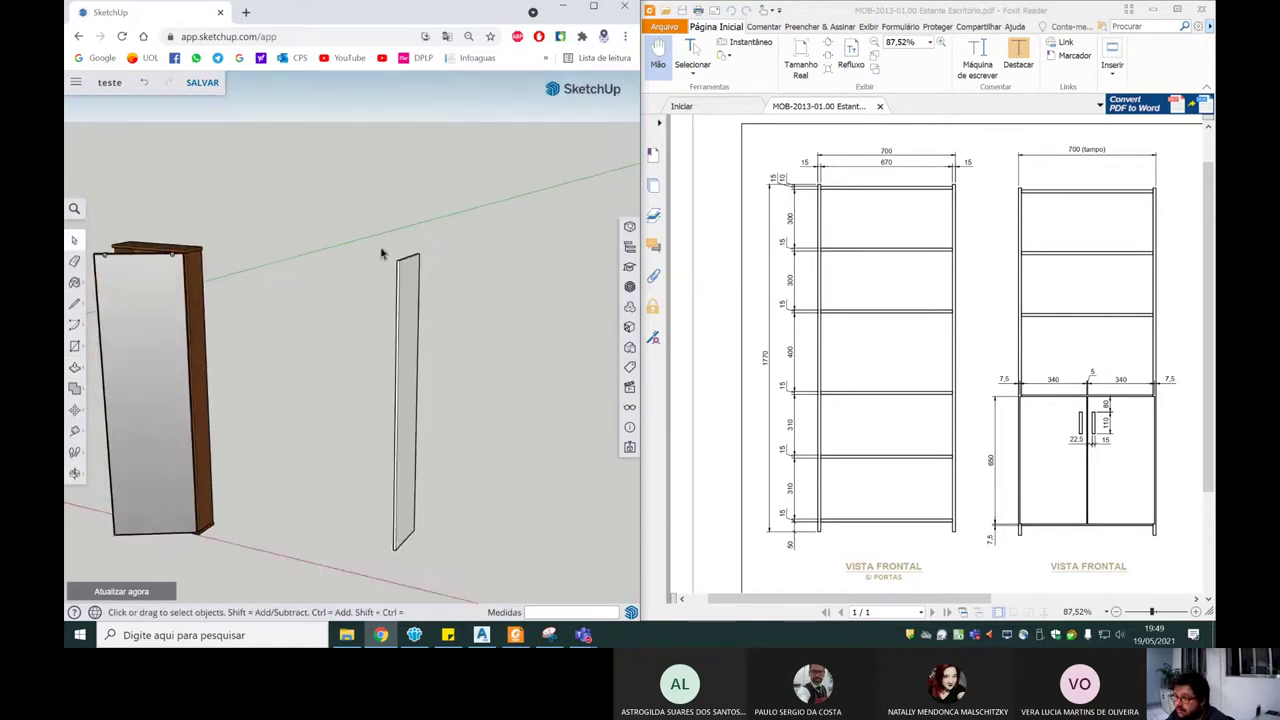
{"action": "scroll", "coordinate": [331, 208], "scroll_direction": "down", "scroll_amount": 3}
{"action": "left_click_drag", "start_coordinate": [330, 199], "coordinate": [424, 362]}
{"action": "scroll", "coordinate": [351, 200], "scroll_direction": "up", "scroll_amount": 4}
{"action": "scroll", "coordinate": [349, 274], "scroll_direction": "down", "scroll_amount": 1}
Step: Make the 15 mm side panel a group with Criar grupo
{"action": "right_click", "coordinate": [352, 285]}
{"action": "left_click", "coordinate": [396, 478]}
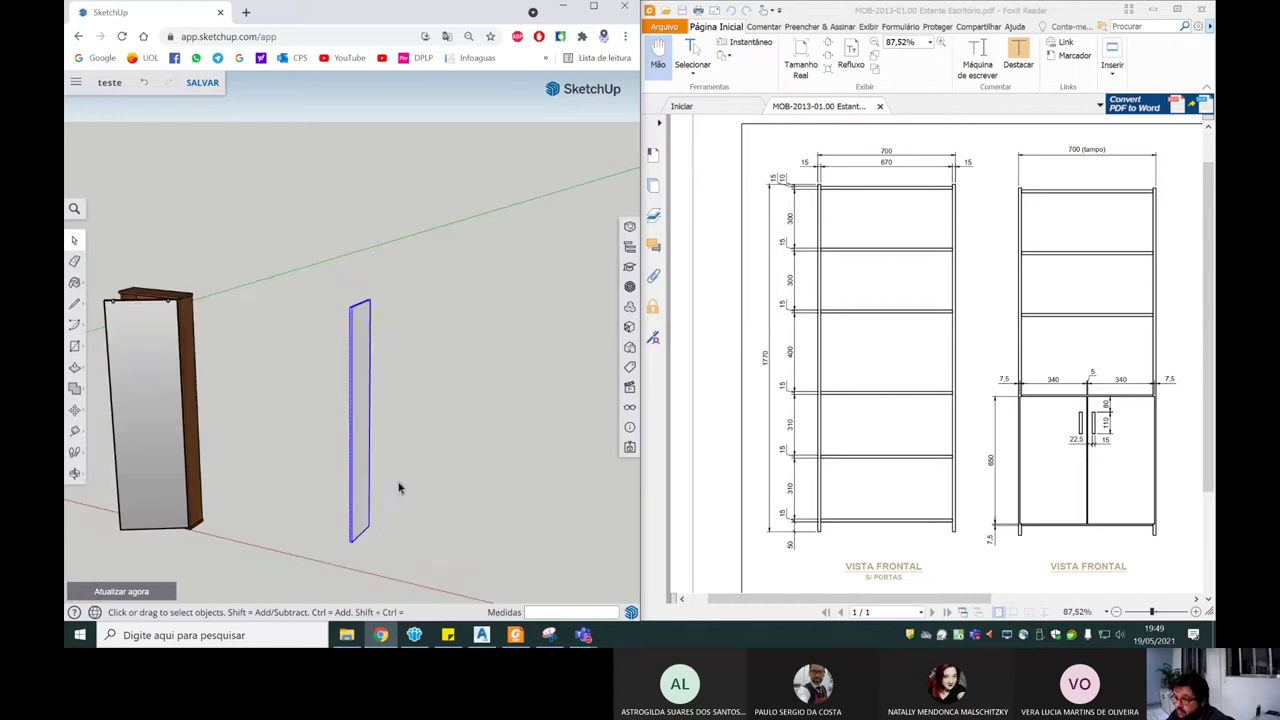
{"action": "middle_click_drag", "start_coordinate": [362, 370], "coordinate": [414, 366]}
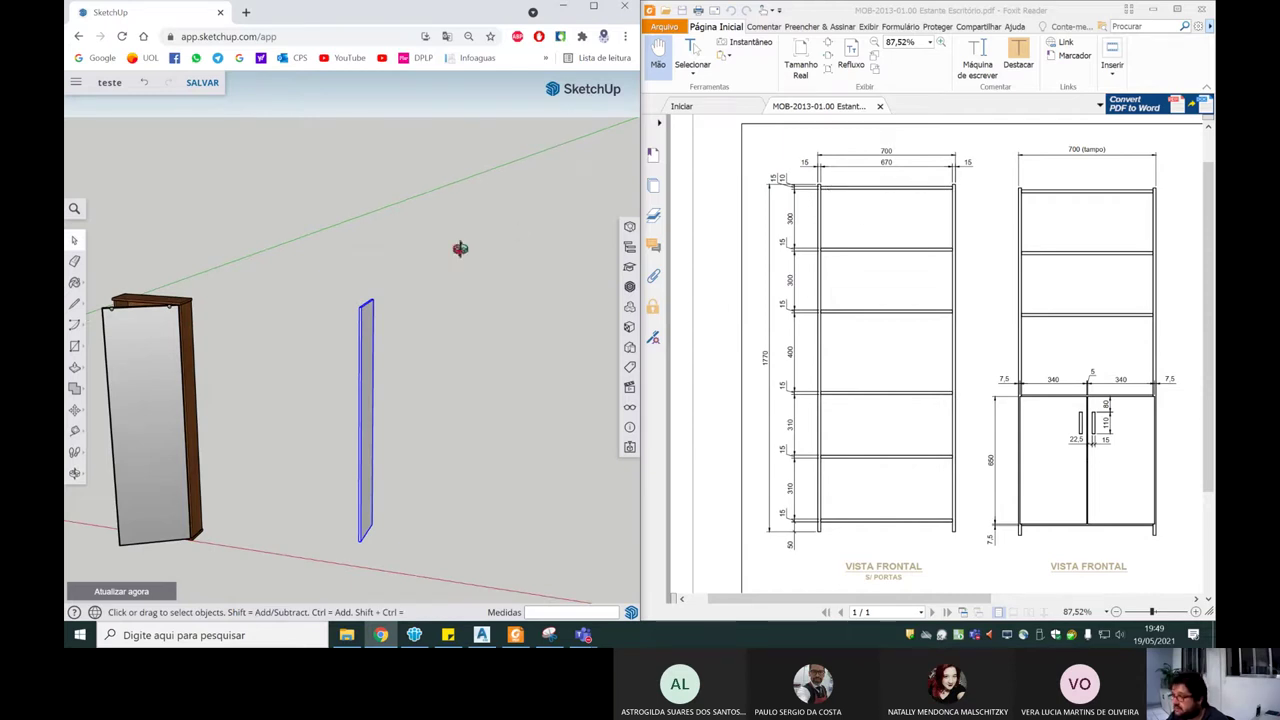
{"action": "scroll", "coordinate": [370, 350], "scroll_direction": "up", "scroll_amount": 2}
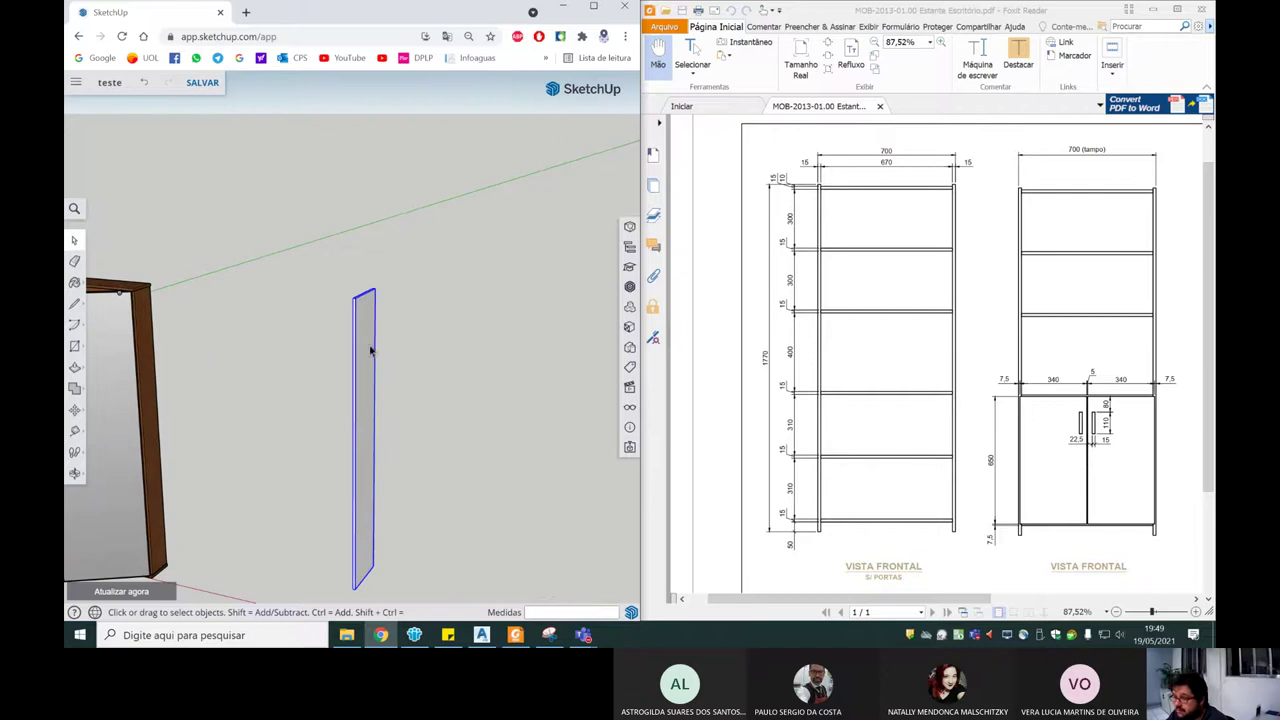
Step: Place a Tape Measure guide 670 mm out from the side panel's edge
{"action": "left_click", "coordinate": [75, 432]}
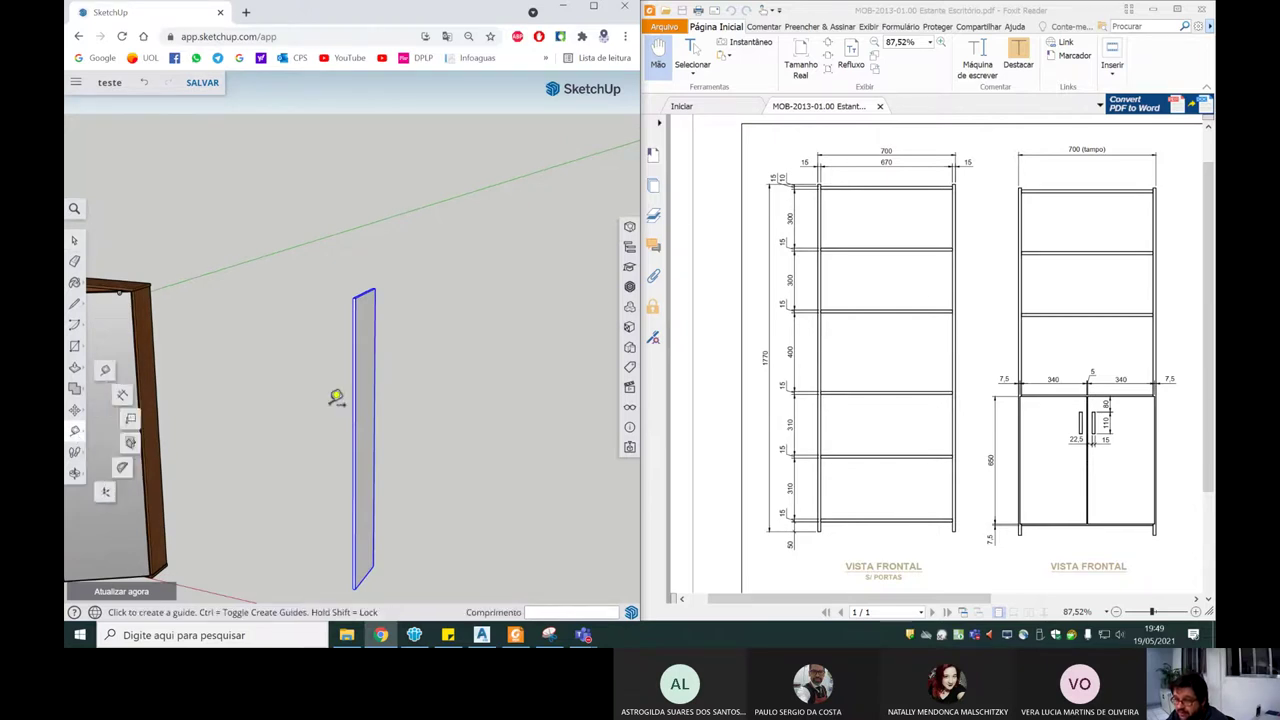
{"action": "middle_click_drag", "start_coordinate": [371, 380], "coordinate": [263, 417]}
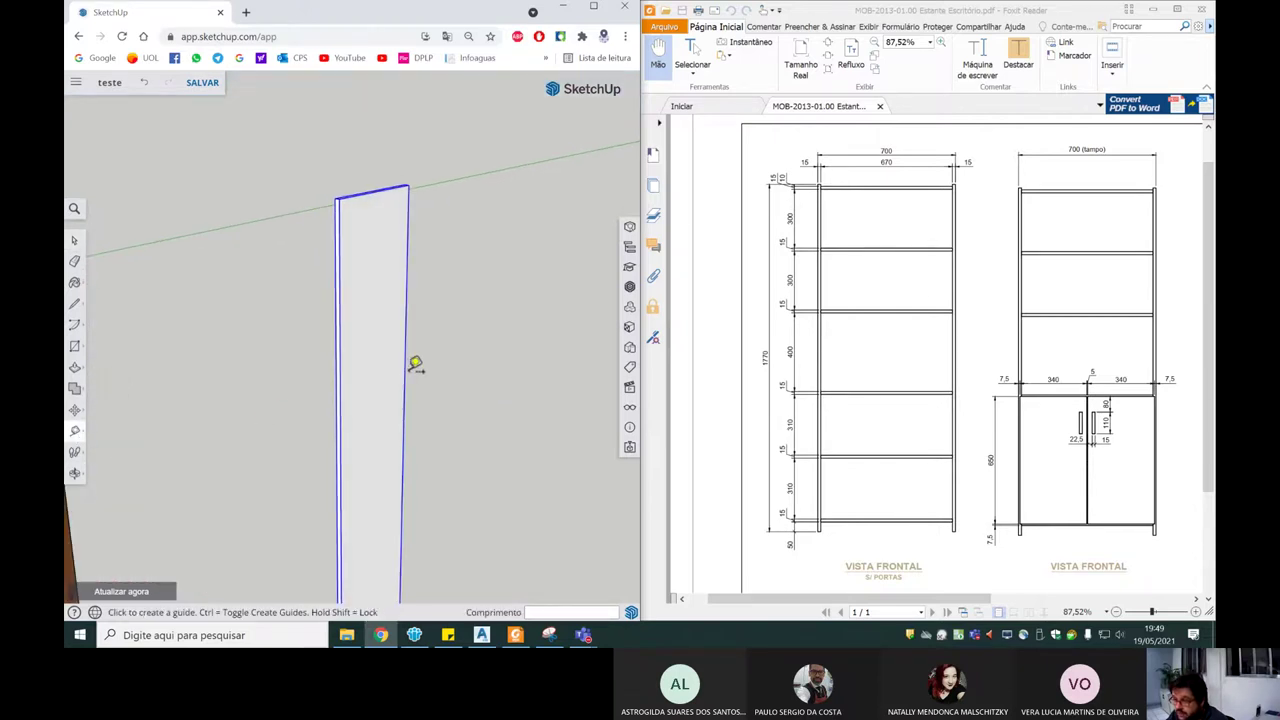
{"action": "left_click", "coordinate": [414, 366]}
{"action": "scroll", "coordinate": [400, 345], "scroll_direction": "down", "scroll_amount": 2}
{"action": "scroll", "coordinate": [395, 330], "scroll_direction": "down", "scroll_amount": 1}
{"action": "type", "text": "670"}
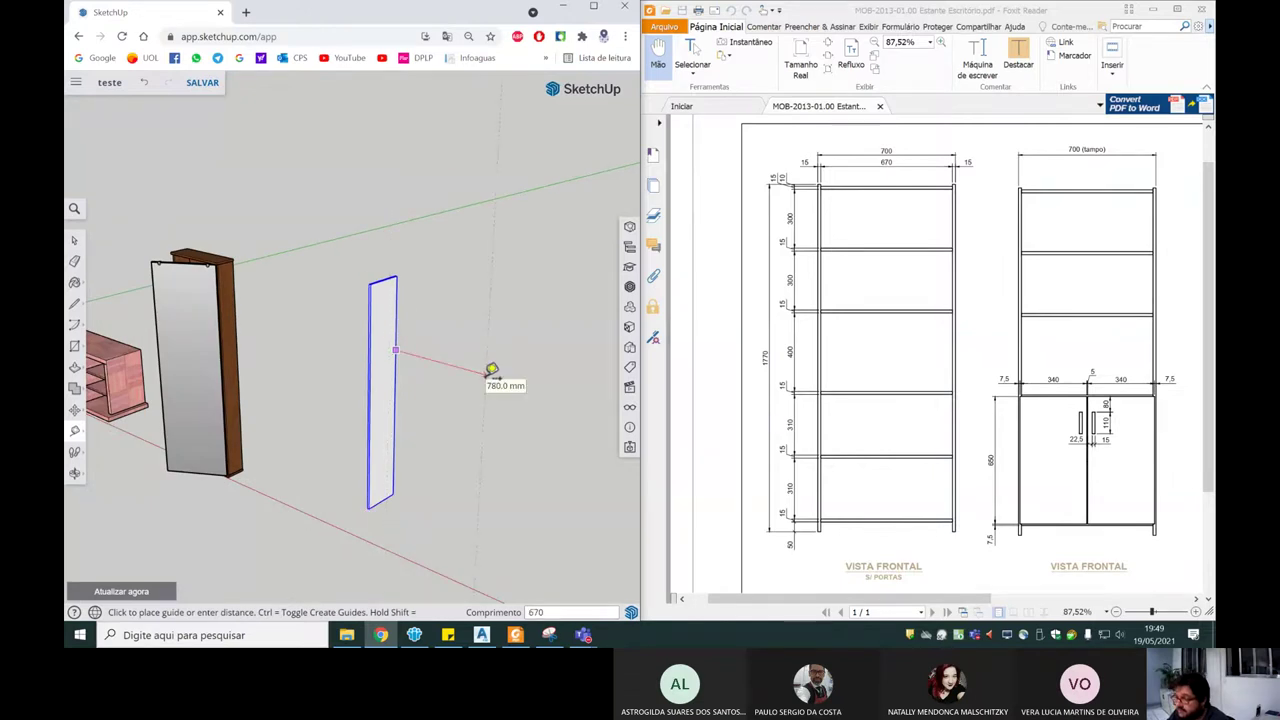
{"action": "key", "text": "Return"}
{"action": "mouse_move", "coordinate": [451, 371]}
{"action": "middle_mouse_down"}
{"action": "mouse_move", "coordinate": [514, 384]}
{"action": "mouse_move", "coordinate": [514, 417]}
{"action": "mouse_move", "coordinate": [451, 437]}
{"action": "mouse_move", "coordinate": [488, 406]}
{"action": "middle_mouse_up"}
{"action": "scroll", "coordinate": [484, 432], "scroll_direction": "up", "scroll_amount": 2}
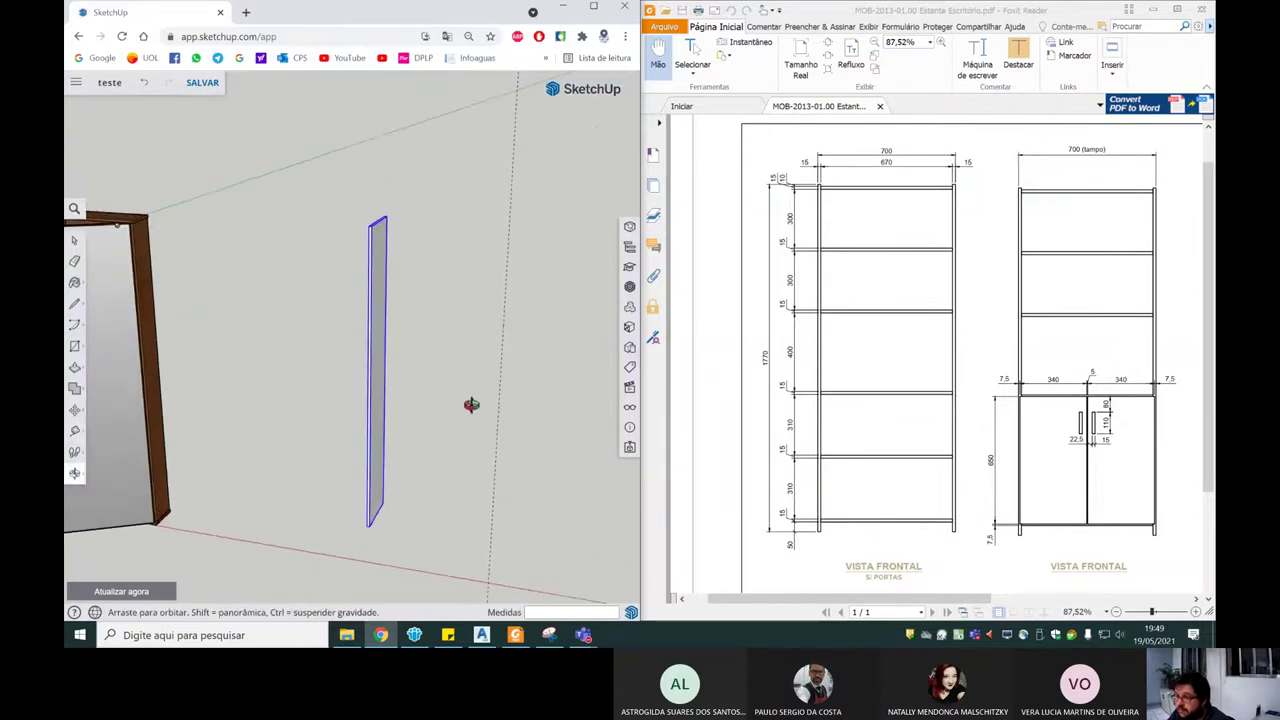
{"action": "scroll", "coordinate": [448, 234], "scroll_direction": "up", "scroll_amount": 3}
Step: Place a 670 mm guide along the red axis from the panel's top corner
{"action": "mouse_move", "coordinate": [448, 234]}
{"action": "middle_mouse_down"}
{"action": "mouse_move", "coordinate": [418, 243]}
{"action": "mouse_move", "coordinate": [379, 207]}
{"action": "middle_mouse_up"}
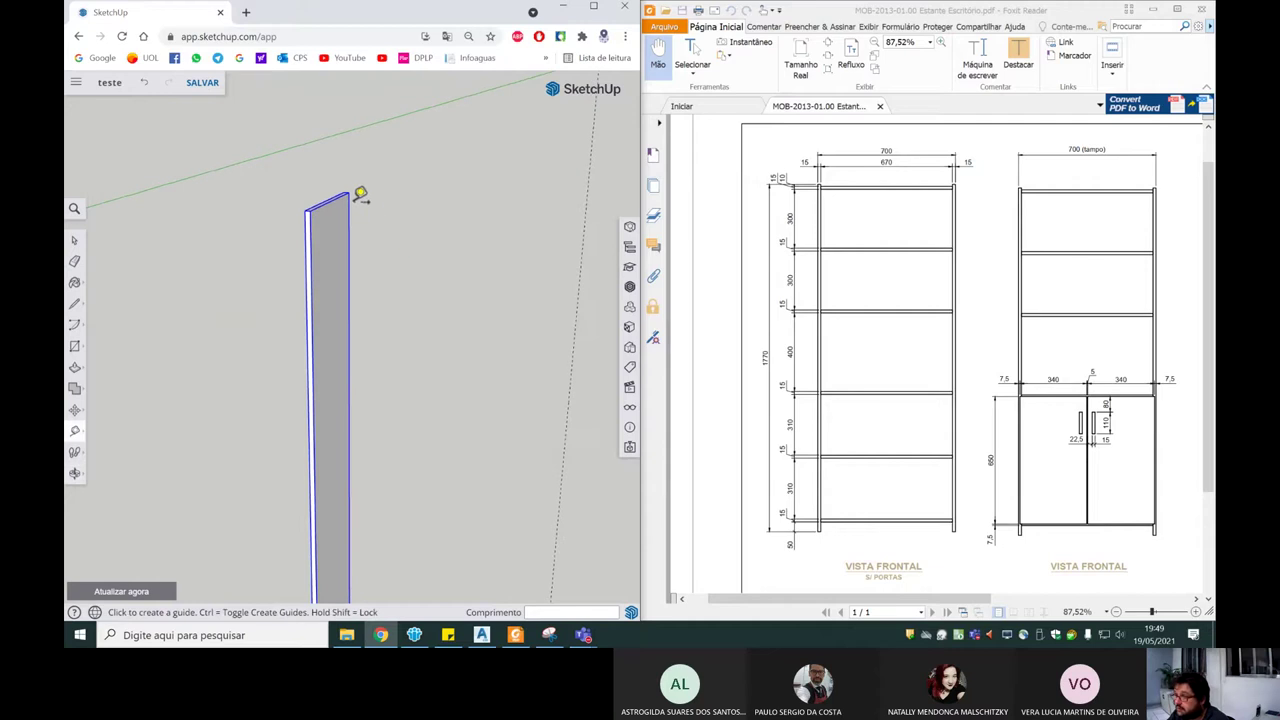
{"action": "scroll", "coordinate": [355, 188], "scroll_direction": "up", "scroll_amount": 2}
{"action": "scroll", "coordinate": [350, 175], "scroll_direction": "down", "scroll_amount": 4}
{"action": "left_click", "coordinate": [342, 186]}
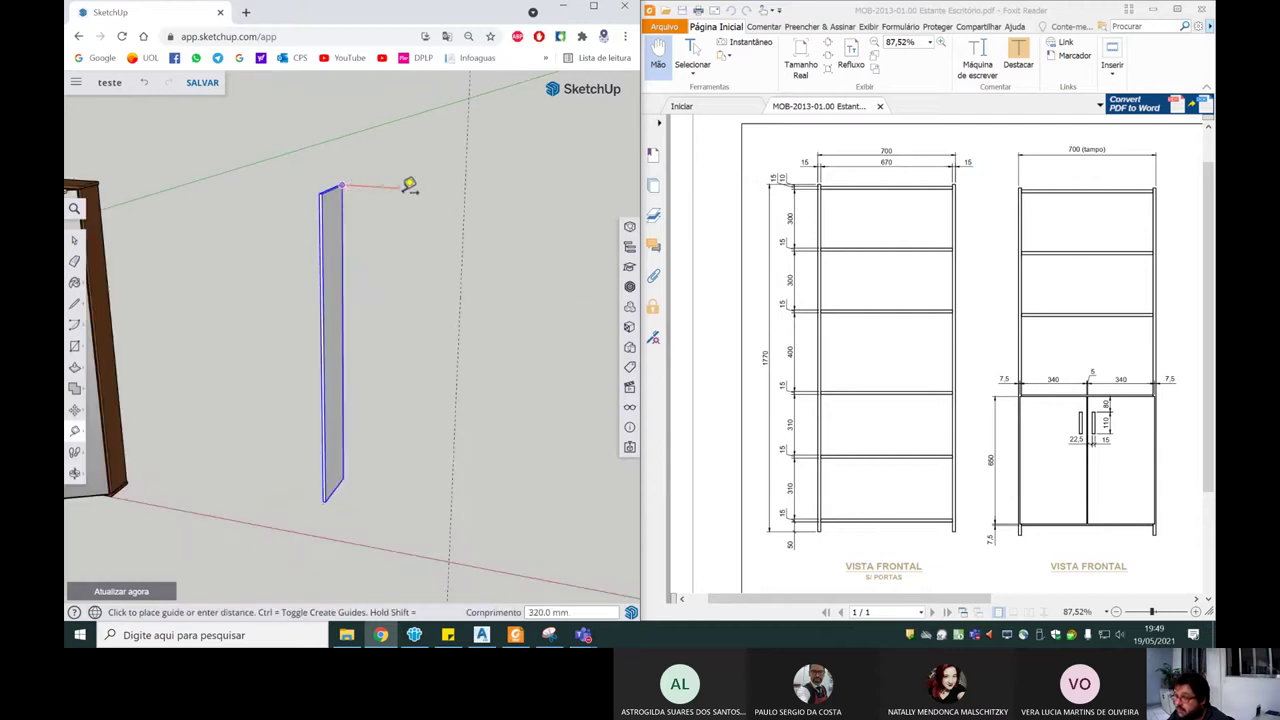
{"action": "scroll", "coordinate": [360, 180], "scroll_direction": "up", "scroll_amount": 3}
{"action": "scroll", "coordinate": [340, 182], "scroll_direction": "down", "scroll_amount": 2}
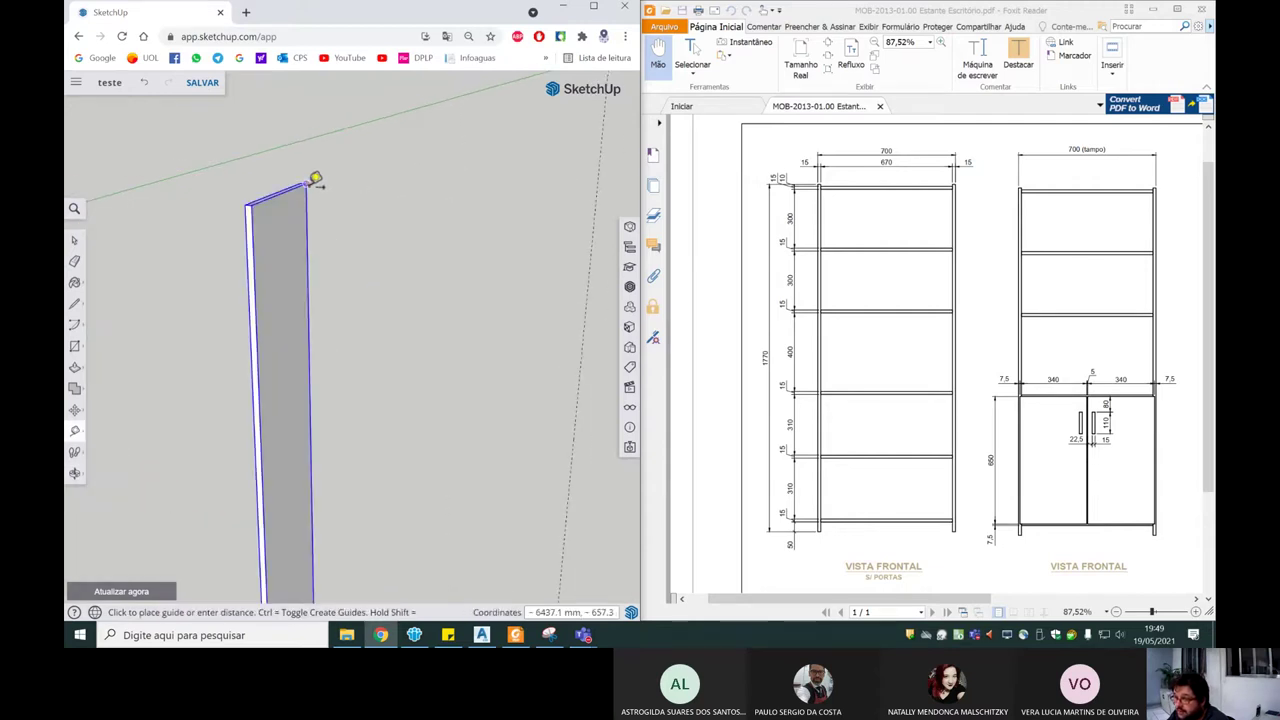
{"action": "scroll", "coordinate": [350, 180], "scroll_direction": "down", "scroll_amount": 2}
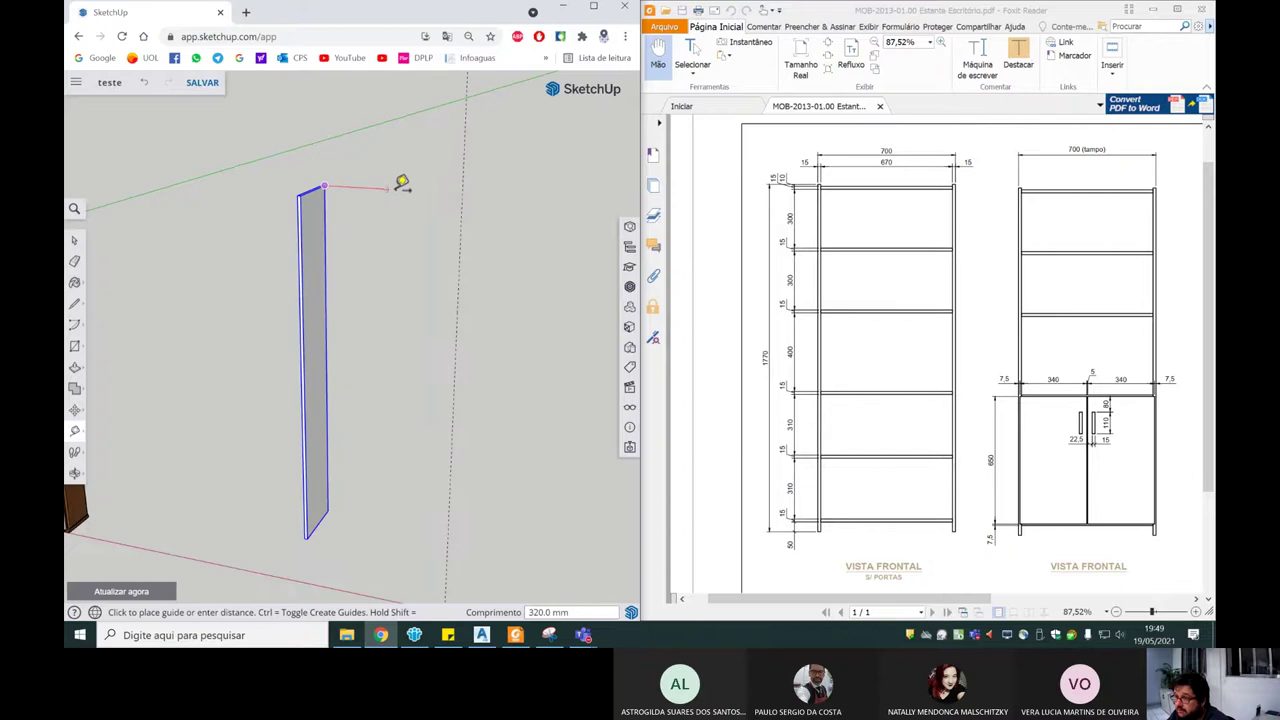
{"action": "left_click", "coordinate": [470, 192]}
{"action": "mouse_move", "coordinate": [443, 226]}
{"action": "middle_mouse_down"}
{"action": "mouse_move", "coordinate": [489, 184]}
{"action": "mouse_move", "coordinate": [491, 197]}
{"action": "middle_mouse_up"}
{"action": "scroll", "coordinate": [326, 175], "scroll_direction": "up", "scroll_amount": 3}
{"action": "mouse_move", "coordinate": [326, 175]}
{"action": "middle_mouse_down"}
{"action": "mouse_move", "coordinate": [371, 194]}
{"action": "mouse_move", "coordinate": [366, 171]}
{"action": "middle_mouse_up"}
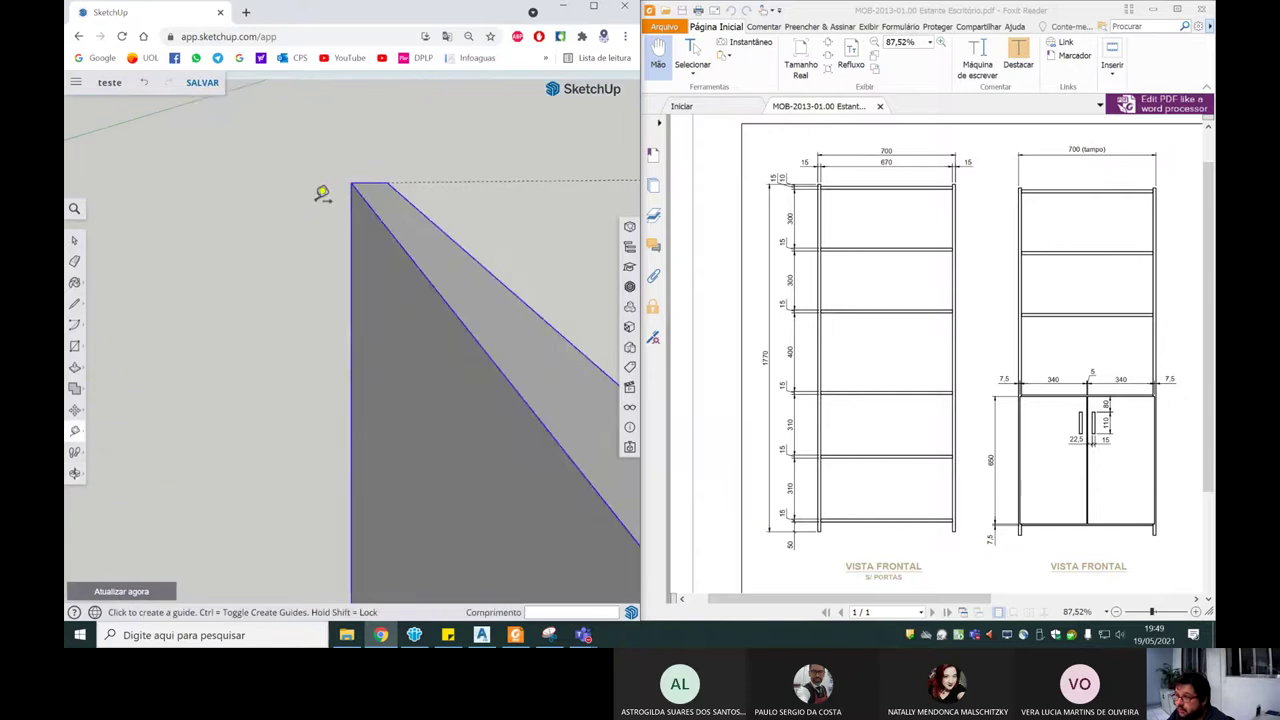
{"action": "scroll", "coordinate": [323, 194], "scroll_direction": "down", "scroll_amount": 3}
{"action": "scroll", "coordinate": [470, 192], "scroll_direction": "up", "scroll_amount": 3}
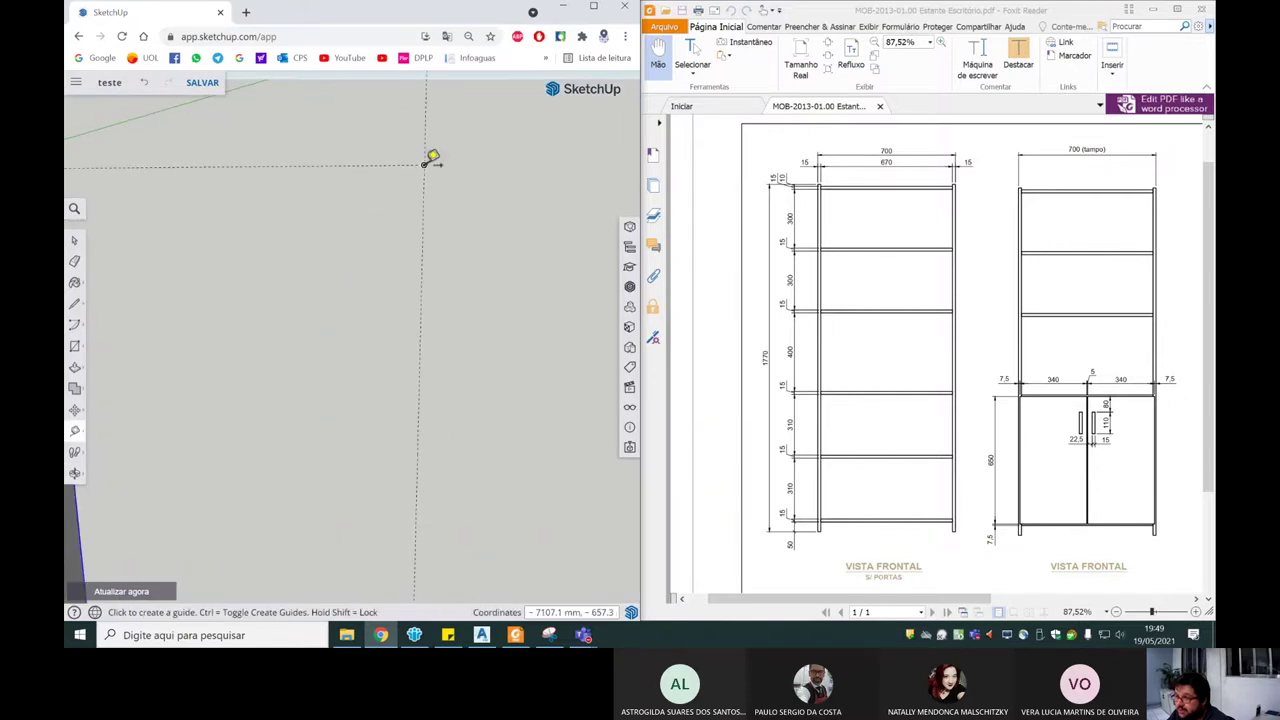
{"action": "scroll", "coordinate": [450, 215], "scroll_direction": "down", "scroll_amount": 3}
{"action": "scroll", "coordinate": [365, 208], "scroll_direction": "up", "scroll_amount": 2}
{"action": "key", "text": "space"}
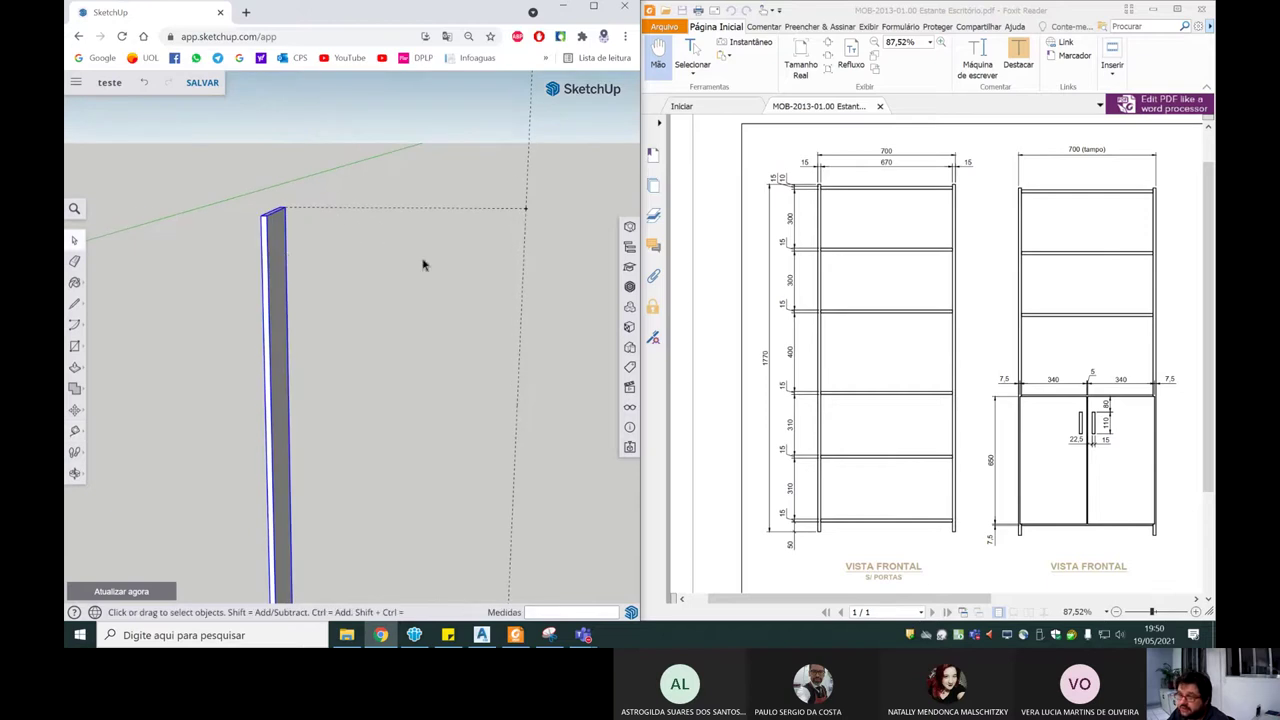
Step: Copy the side panel along the red axis to the end of the 670 mm guide
{"action": "scroll", "coordinate": [381, 282], "scroll_direction": "down", "scroll_amount": 3}
{"action": "scroll", "coordinate": [390, 283], "scroll_direction": "up", "scroll_amount": 4}
{"action": "scroll", "coordinate": [360, 305], "scroll_direction": "down", "scroll_amount": 2}
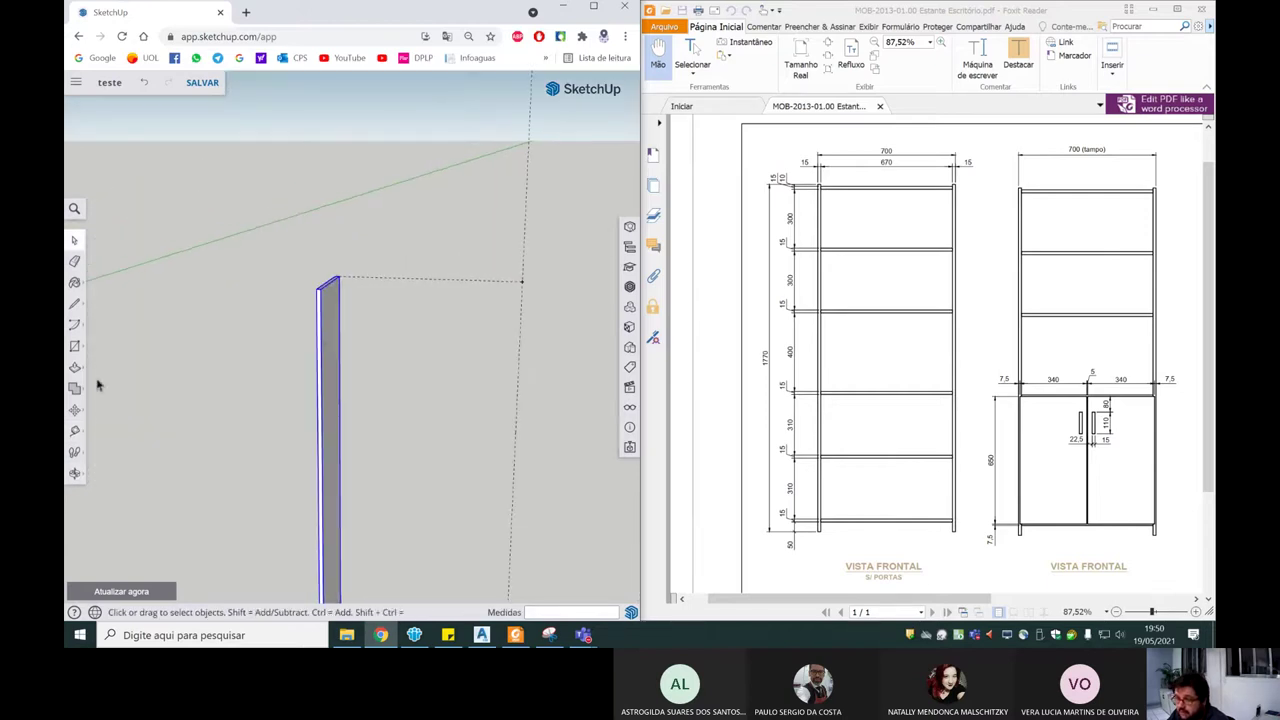
{"action": "left_click", "coordinate": [74, 411]}
{"action": "mouse_move", "coordinate": [337, 271]}
{"action": "middle_mouse_down"}
{"action": "mouse_move", "coordinate": [349, 277]}
{"action": "mouse_move", "coordinate": [331, 269]}
{"action": "middle_mouse_up"}
{"action": "key", "text": "ctrl"}
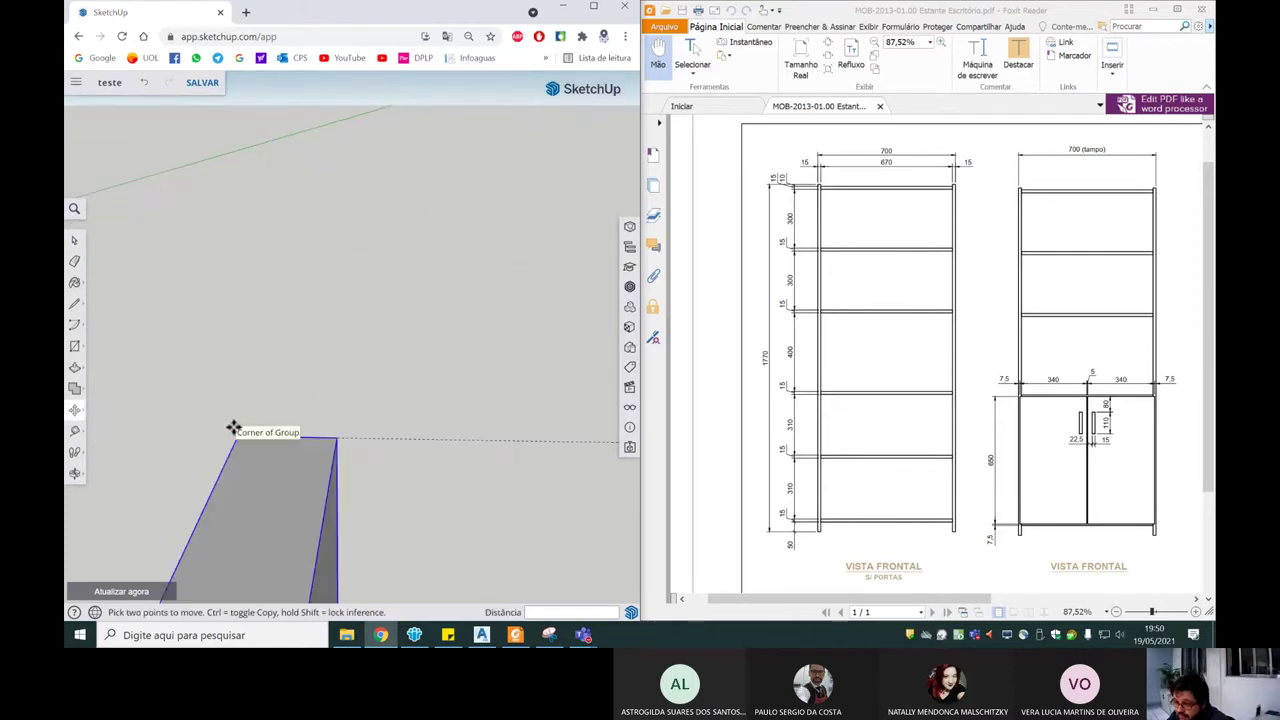
{"action": "left_click", "coordinate": [237, 437]}
{"action": "middle_click_drag", "start_coordinate": [237, 437], "coordinate": [240, 428]}
{"action": "middle_click_drag", "start_coordinate": [343, 423], "coordinate": [315, 423]}
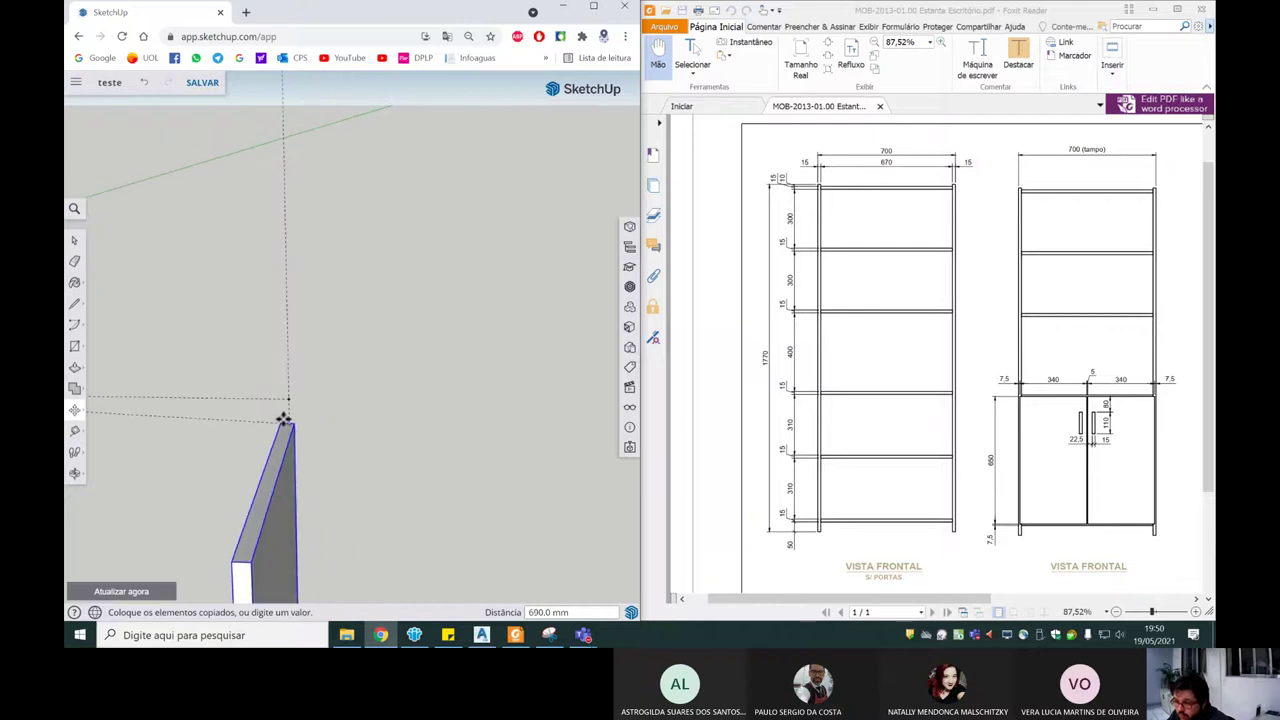
{"action": "left_click", "coordinate": [289, 406]}
Step: Orbit around to inspect both upright side panels from several angles
{"action": "mouse_move", "coordinate": [366, 371]}
{"action": "middle_mouse_down"}
{"action": "mouse_move", "coordinate": [433, 343]}
{"action": "mouse_move", "coordinate": [355, 442]}
{"action": "mouse_move", "coordinate": [403, 358]}
{"action": "middle_mouse_up"}
{"action": "scroll", "coordinate": [403, 358], "scroll_direction": "up", "scroll_amount": 3}
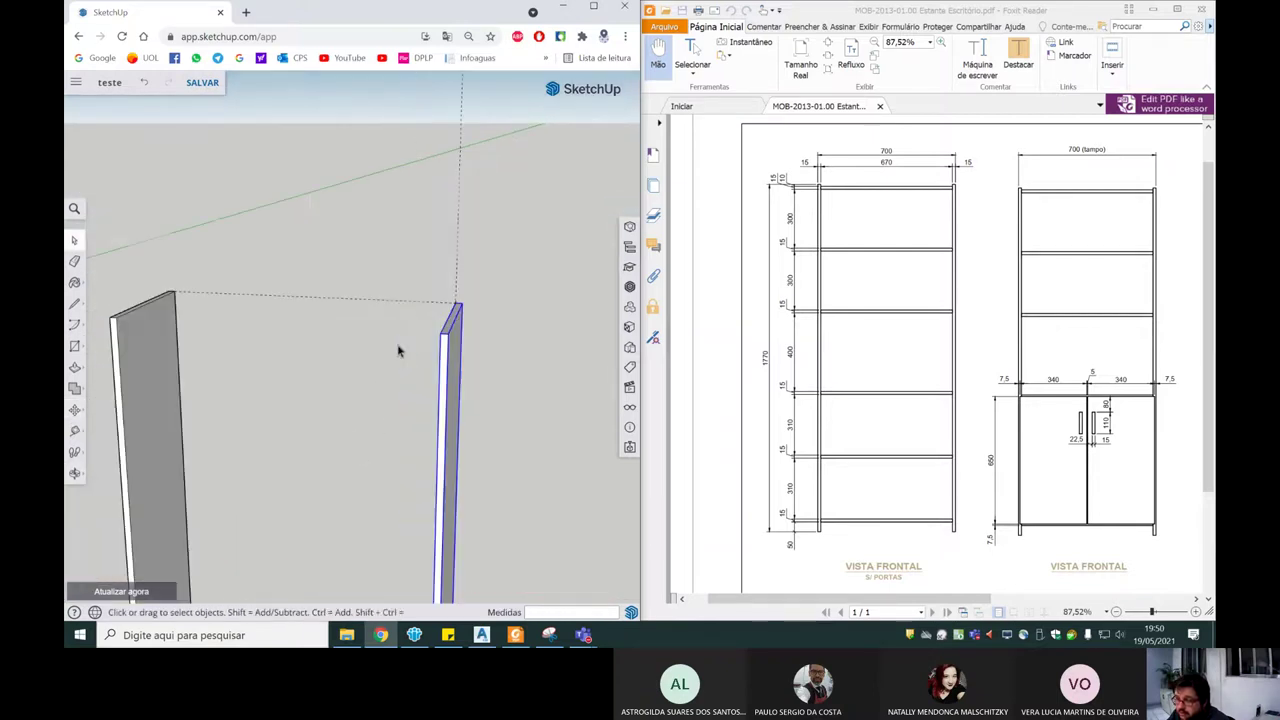
{"action": "scroll", "coordinate": [400, 355], "scroll_direction": "up", "scroll_amount": 1}
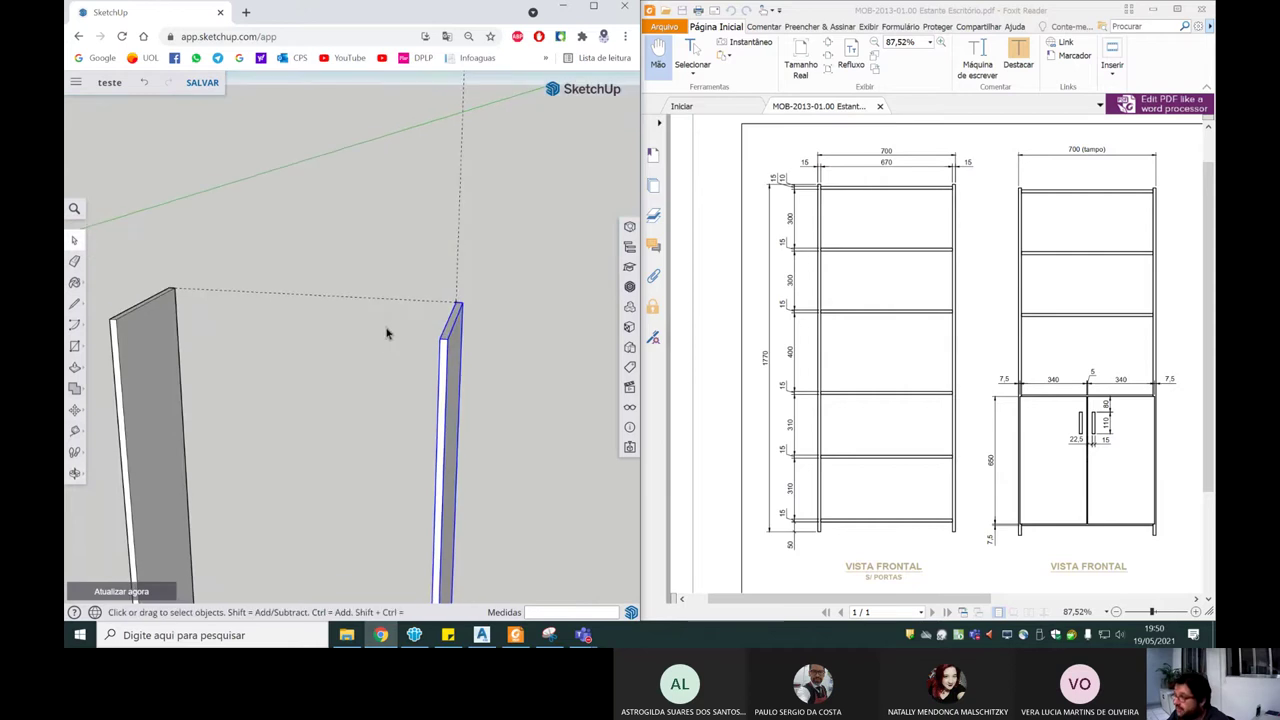
{"action": "middle_click_drag", "start_coordinate": [383, 333], "coordinate": [424, 318]}
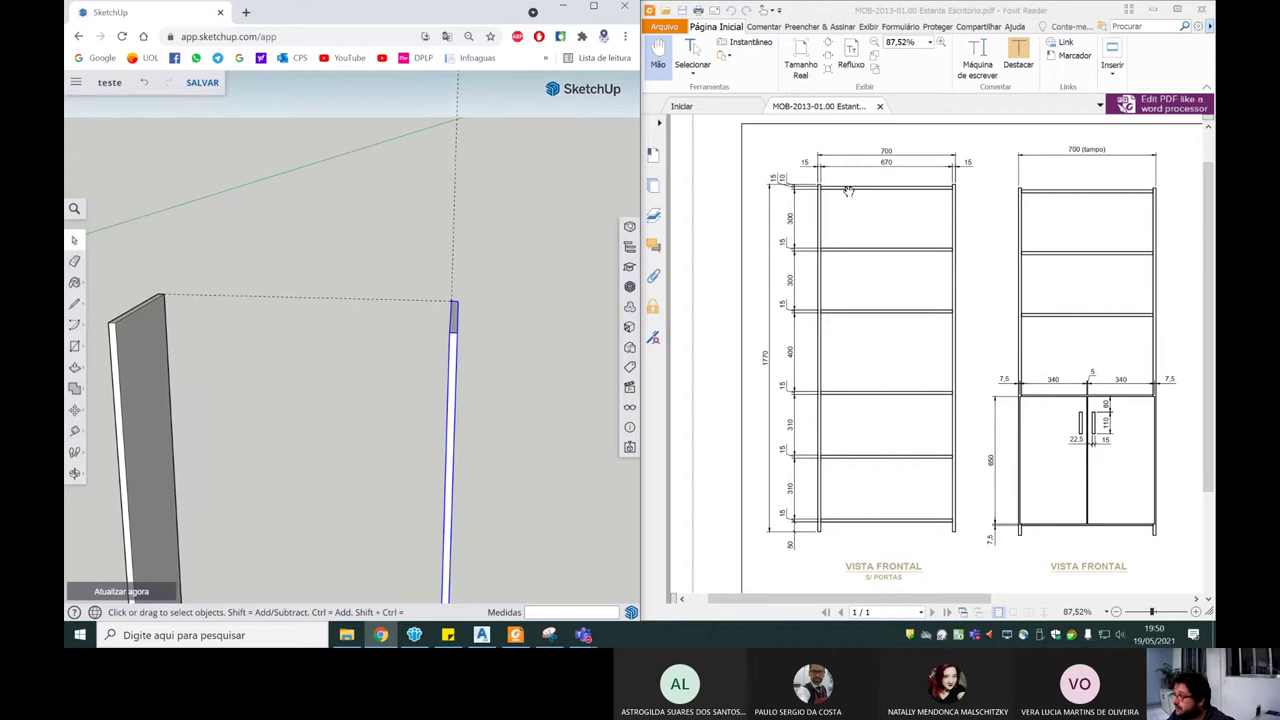
{"action": "middle_click_drag", "start_coordinate": [342, 318], "coordinate": [331, 329]}
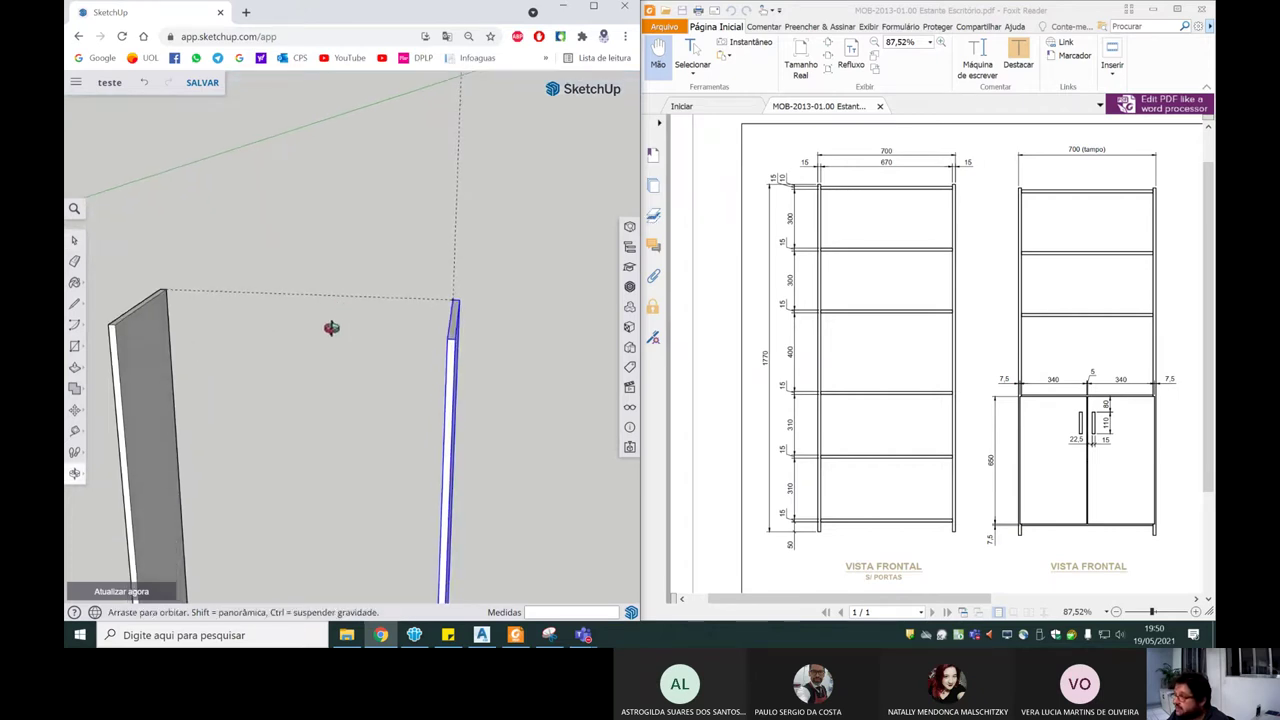
{"action": "mouse_move", "coordinate": [901, 597]}
{"action": "left_mouse_down"}
{"action": "mouse_move", "coordinate": [1055, 590]}
{"action": "mouse_move", "coordinate": [1037, 590]}
{"action": "left_mouse_up"}
{"action": "mouse_move", "coordinate": [1022, 592]}
{"action": "left_mouse_down"}
{"action": "mouse_move", "coordinate": [979, 589]}
{"action": "mouse_move", "coordinate": [1030, 583]}
{"action": "mouse_move", "coordinate": [970, 585]}
{"action": "left_mouse_up"}
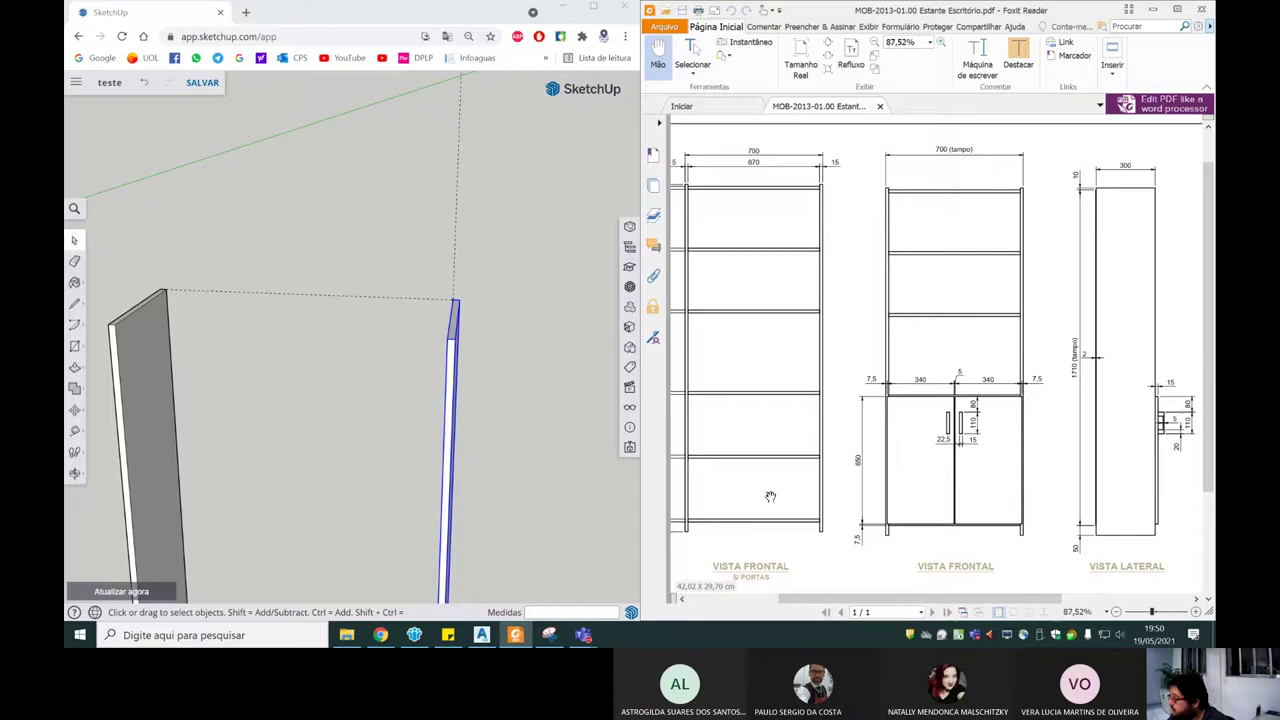
{"action": "middle_click_drag", "start_coordinate": [469, 389], "coordinate": [276, 410]}
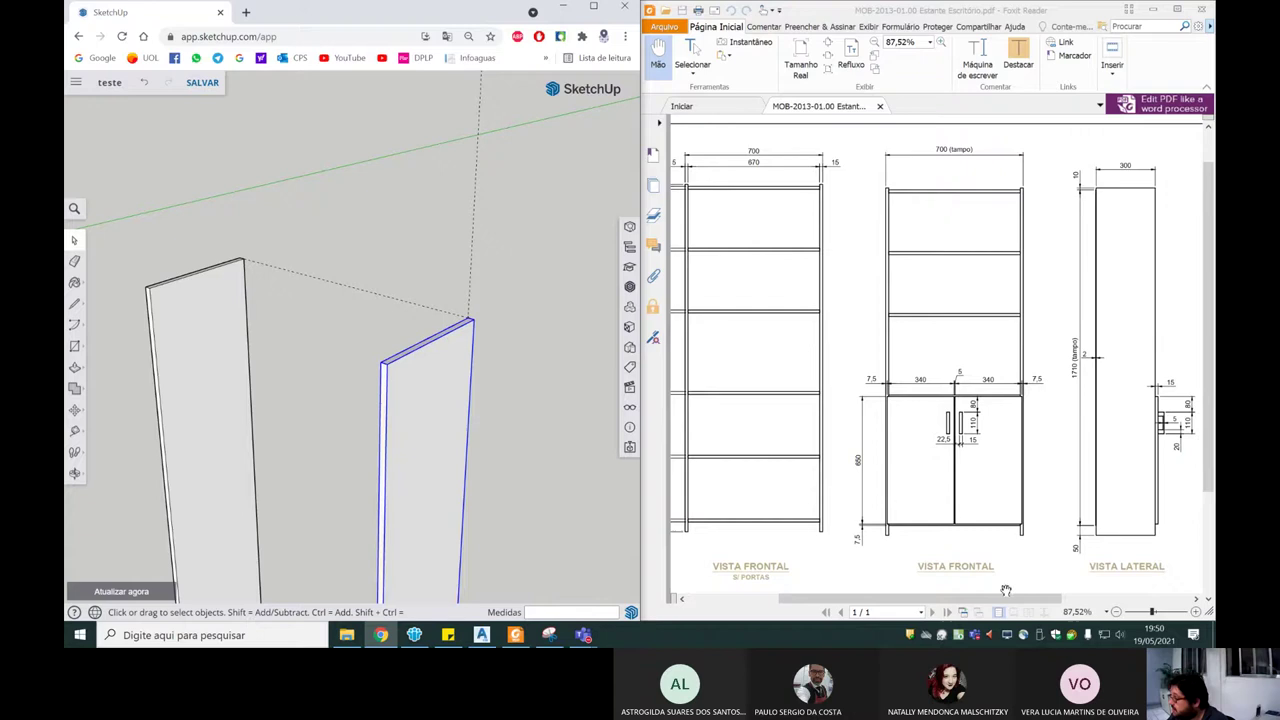
Step: Start a Tape Measure guide from the left panel's top edge, then cancel it
{"action": "mouse_move", "coordinate": [1004, 598]}
{"action": "left_mouse_down"}
{"action": "mouse_move", "coordinate": [906, 604]}
{"action": "mouse_move", "coordinate": [1019, 603]}
{"action": "left_mouse_up"}
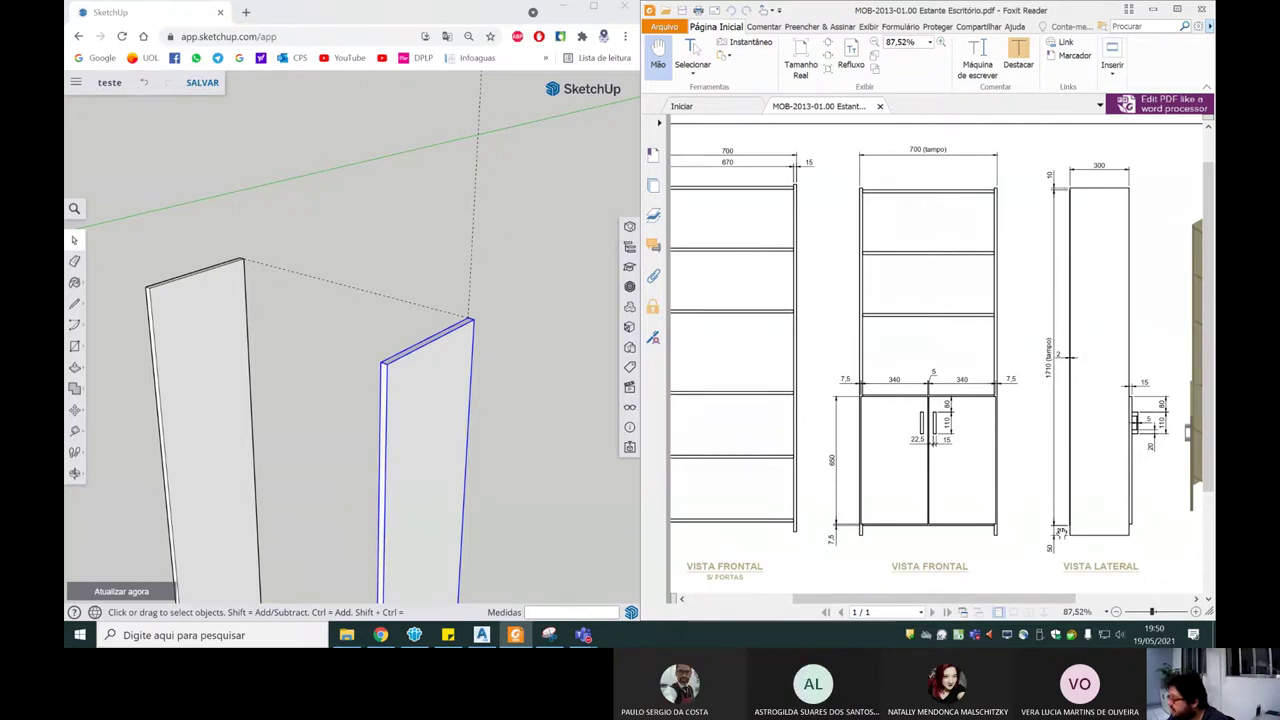
{"action": "mouse_move", "coordinate": [640, 378]}
{"action": "middle_mouse_down"}
{"action": "mouse_move", "coordinate": [377, 257]}
{"action": "mouse_move", "coordinate": [380, 309]}
{"action": "middle_mouse_up"}
{"action": "left_click", "coordinate": [75, 432]}
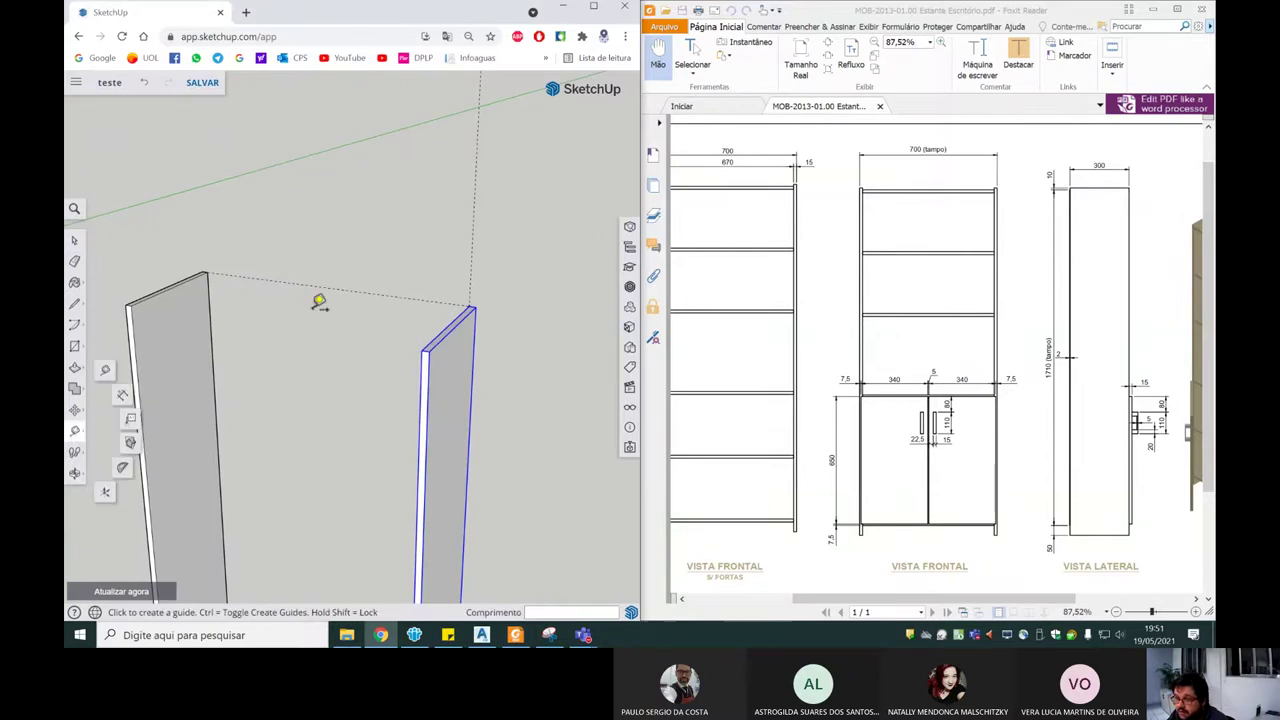
{"action": "scroll", "coordinate": [325, 278], "scroll_direction": "up", "scroll_amount": 2}
{"action": "scroll", "coordinate": [320, 280], "scroll_direction": "down", "scroll_amount": 4}
{"action": "scroll", "coordinate": [300, 278], "scroll_direction": "up", "scroll_amount": 3}
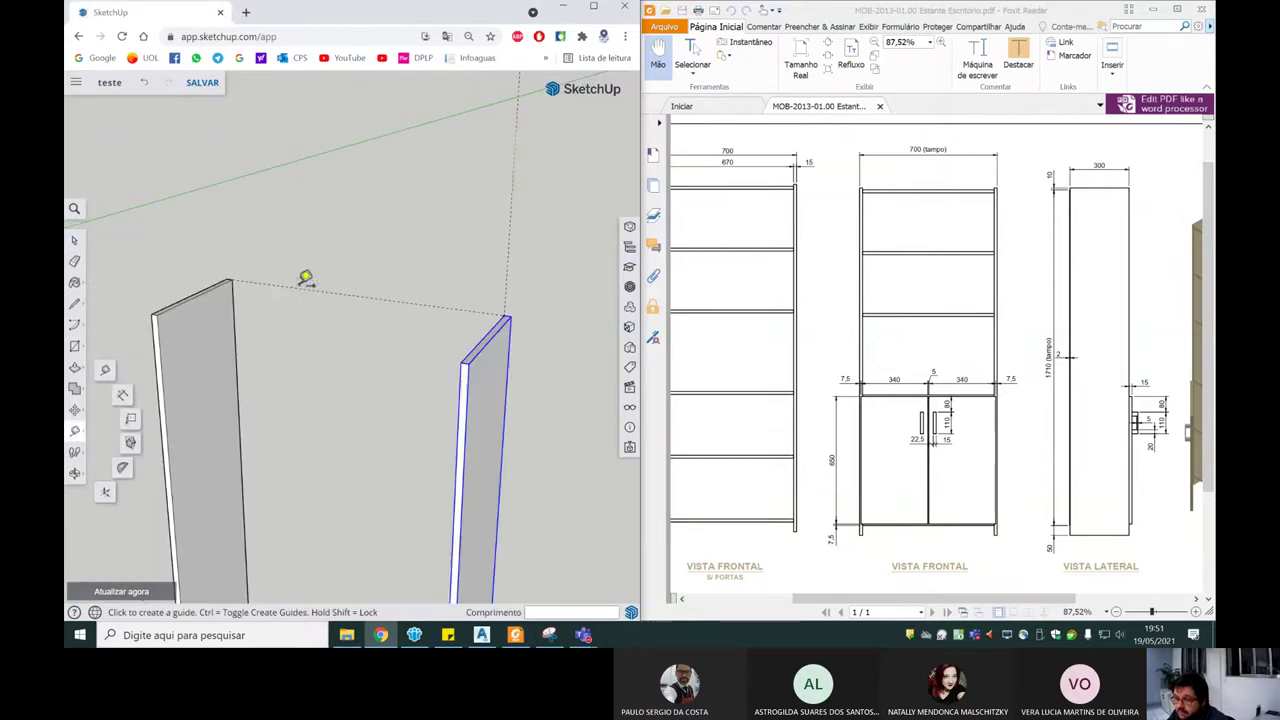
{"action": "left_click", "coordinate": [312, 280]}
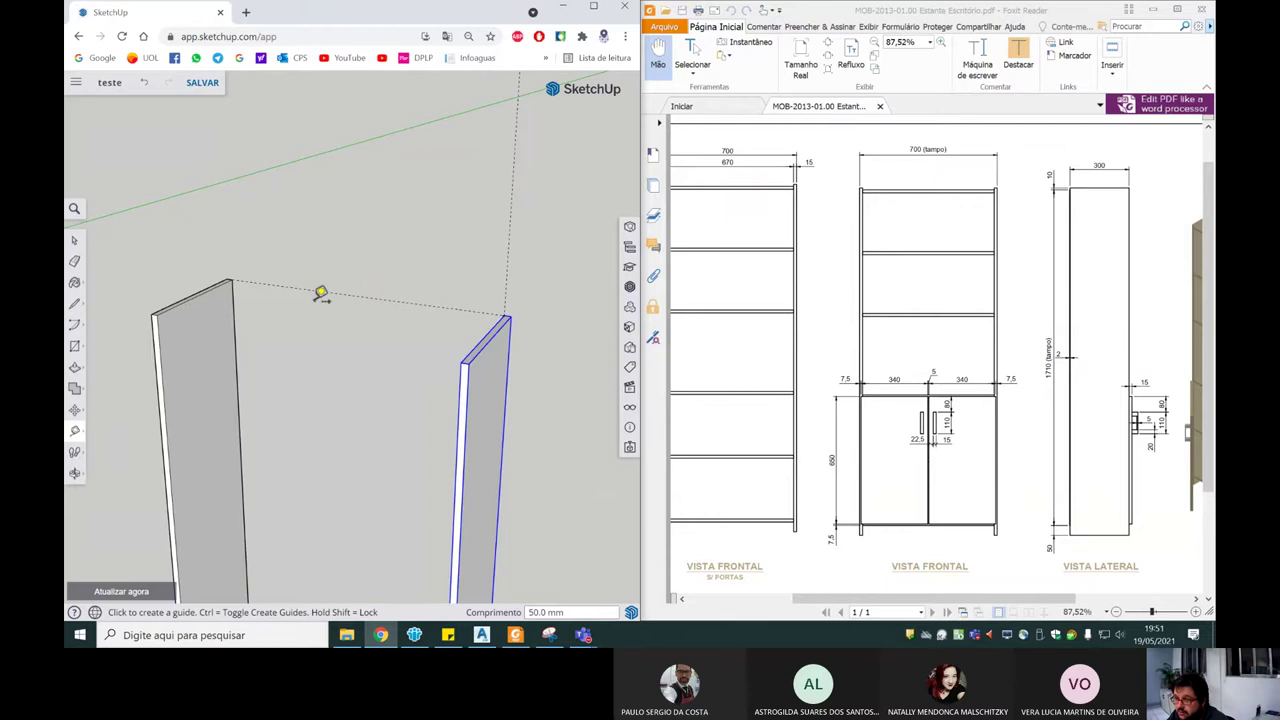
{"action": "scroll", "coordinate": [330, 285], "scroll_direction": "down", "scroll_amount": 1}
{"action": "scroll", "coordinate": [337, 292], "scroll_direction": "up", "scroll_amount": 3}
{"action": "scroll", "coordinate": [330, 292], "scroll_direction": "down", "scroll_amount": 2}
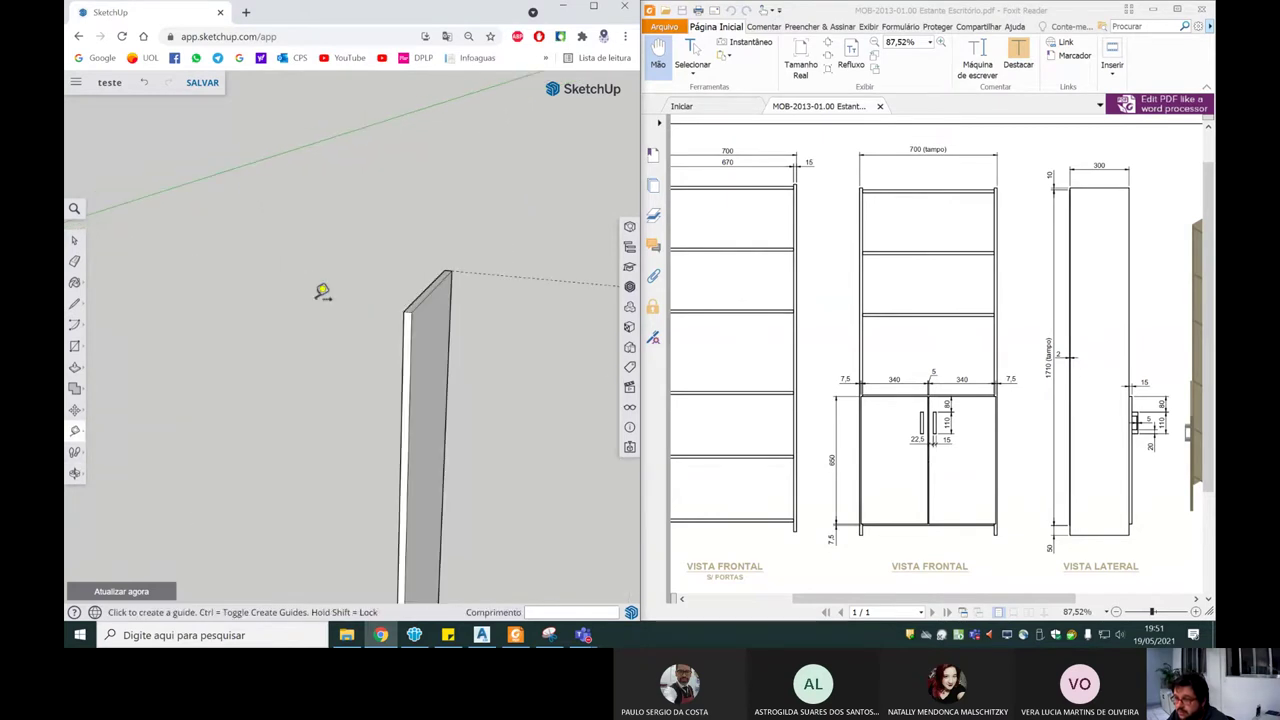
{"action": "scroll", "coordinate": [380, 290], "scroll_direction": "down", "scroll_amount": 3}
{"action": "scroll", "coordinate": [380, 290], "scroll_direction": "up", "scroll_amount": 3}
{"action": "scroll", "coordinate": [342, 300], "scroll_direction": "down", "scroll_amount": 2}
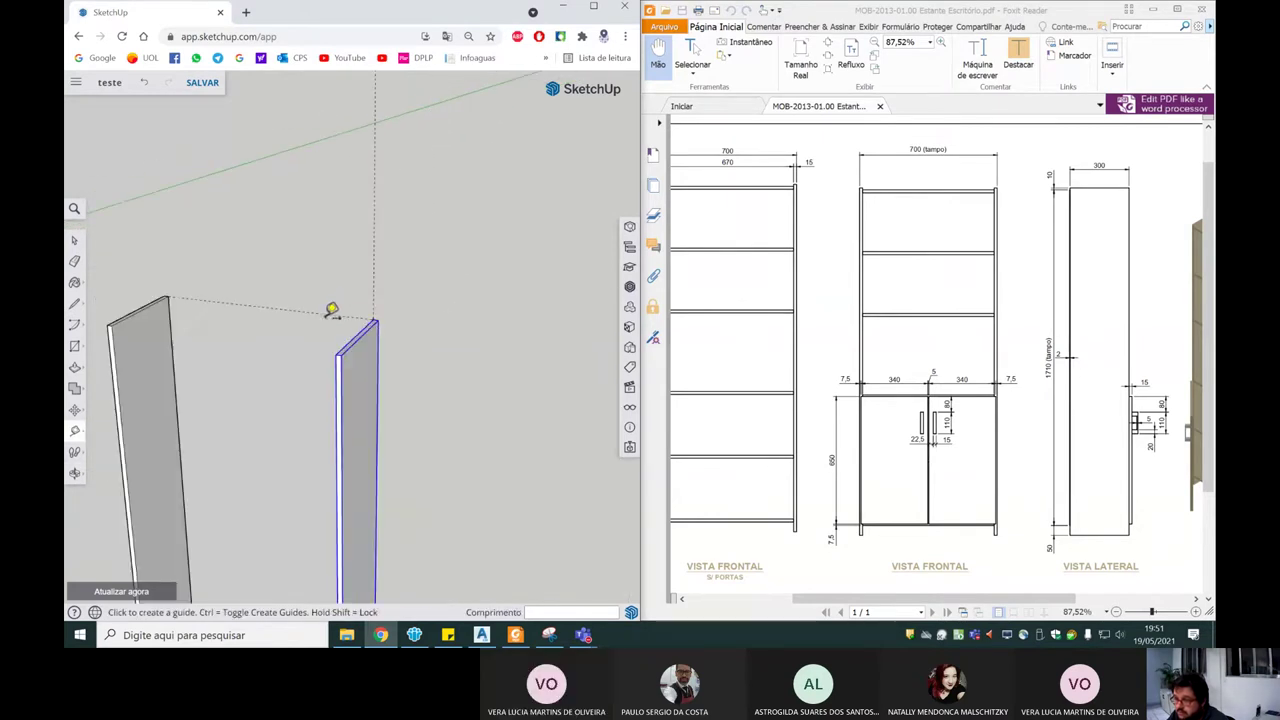
{"action": "mouse_move", "coordinate": [366, 314]}
{"action": "middle_mouse_down"}
{"action": "mouse_move", "coordinate": [391, 320]}
{"action": "mouse_move", "coordinate": [431, 286]}
{"action": "middle_mouse_up"}
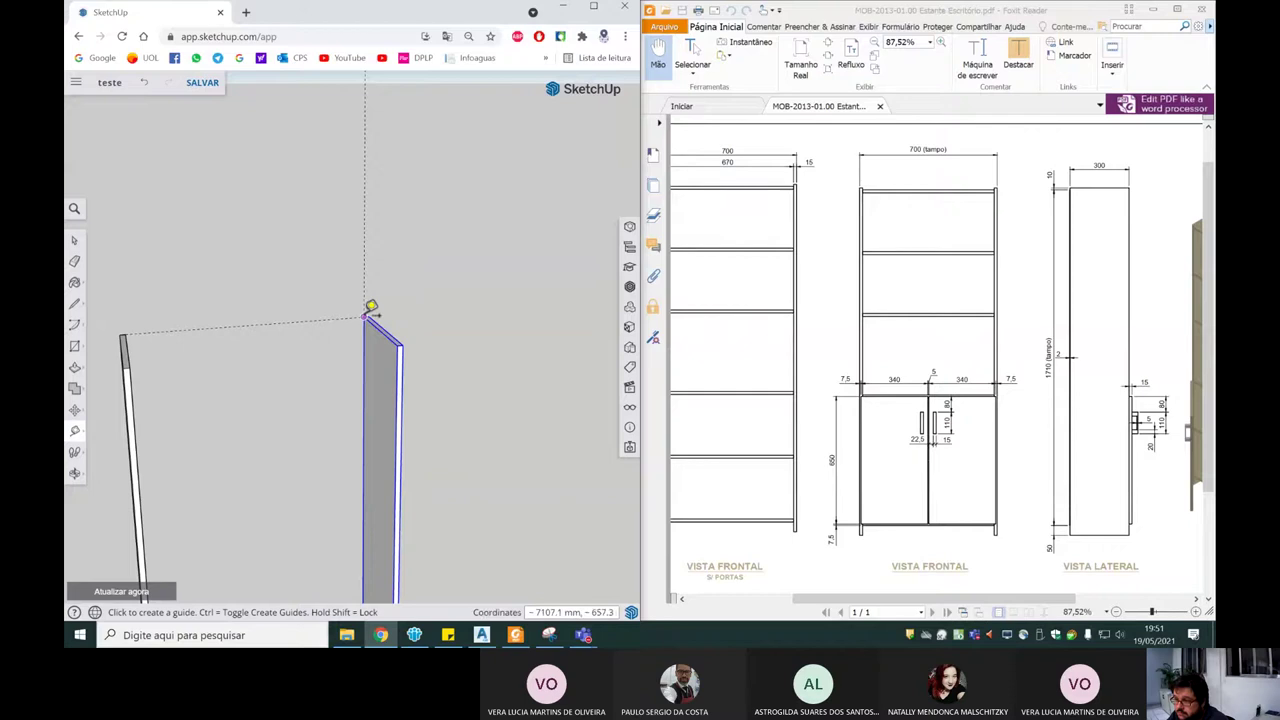
{"action": "left_click", "coordinate": [365, 317]}
{"action": "key", "text": "Escape"}
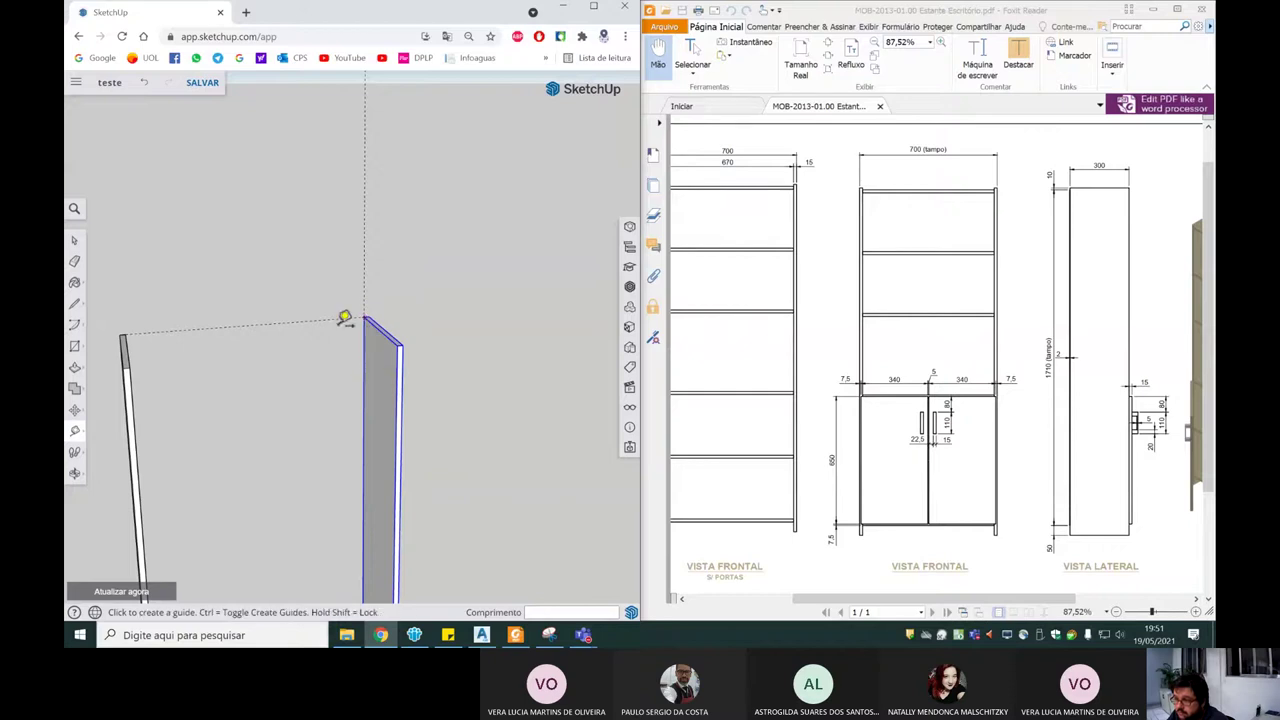
Step: Draw a 670 mm line joining the two side panels' top corners
{"action": "middle_click_drag", "start_coordinate": [352, 317], "coordinate": [140, 300]}
{"action": "key", "text": "l"}
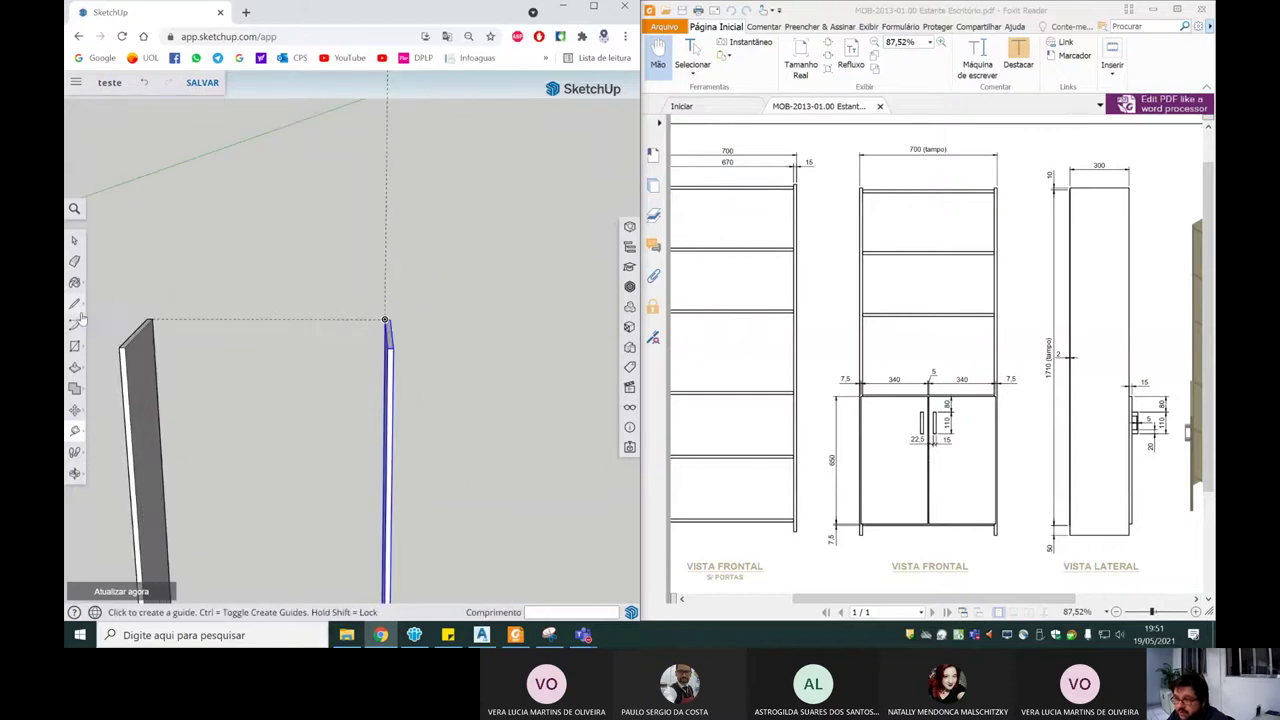
{"action": "left_click", "coordinate": [152, 318]}
{"action": "middle_click_drag", "start_coordinate": [294, 304], "coordinate": [366, 314]}
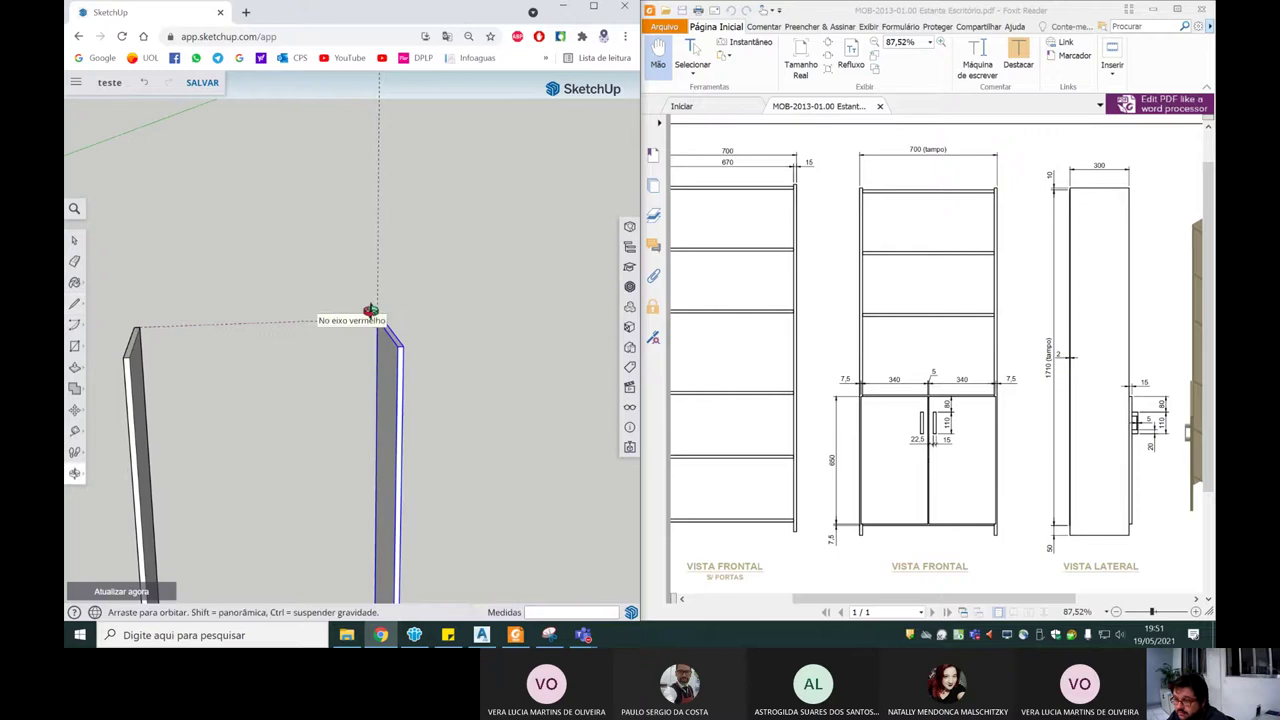
{"action": "left_click", "coordinate": [380, 318]}
{"action": "key", "text": "space"}
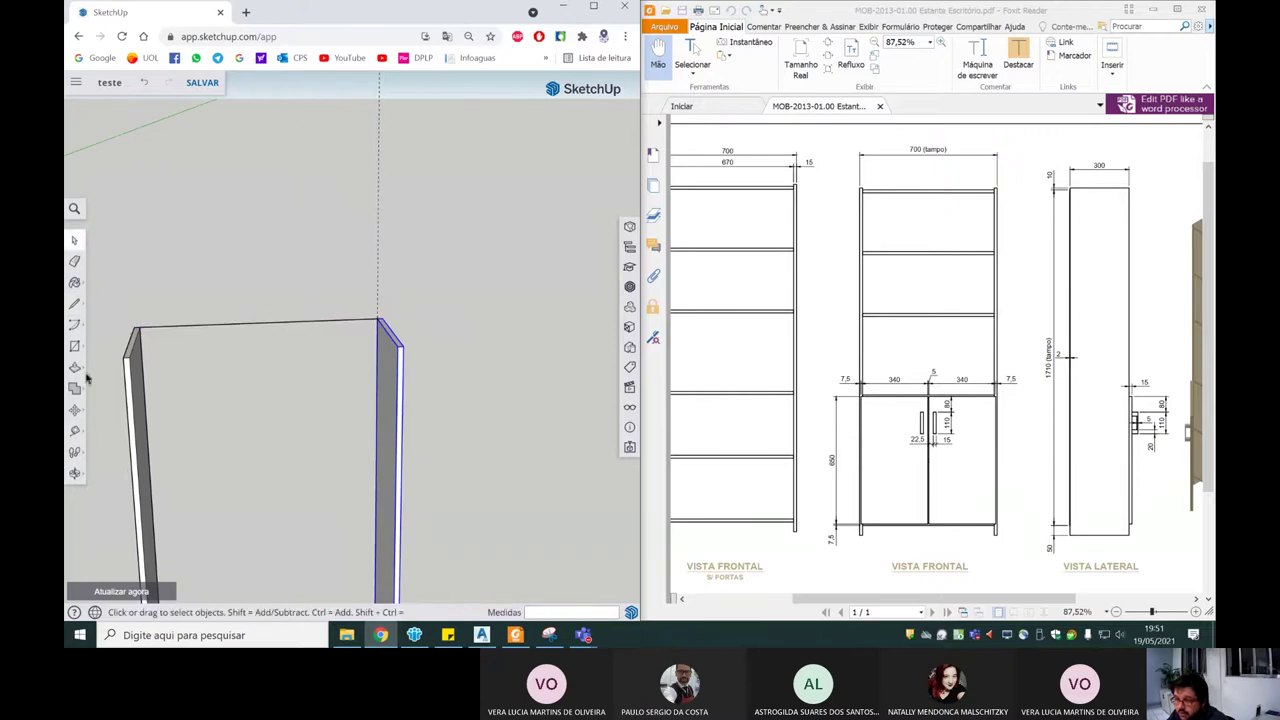
Step: Pull a guide down from the top line, then orbit behind the panels and clear the selection
{"action": "left_click", "coordinate": [75, 432]}
{"action": "middle_click_drag", "start_coordinate": [229, 409], "coordinate": [277, 314]}
{"action": "left_click", "coordinate": [268, 318]}
{"action": "middle_click_drag", "start_coordinate": [271, 363], "coordinate": [280, 343]}
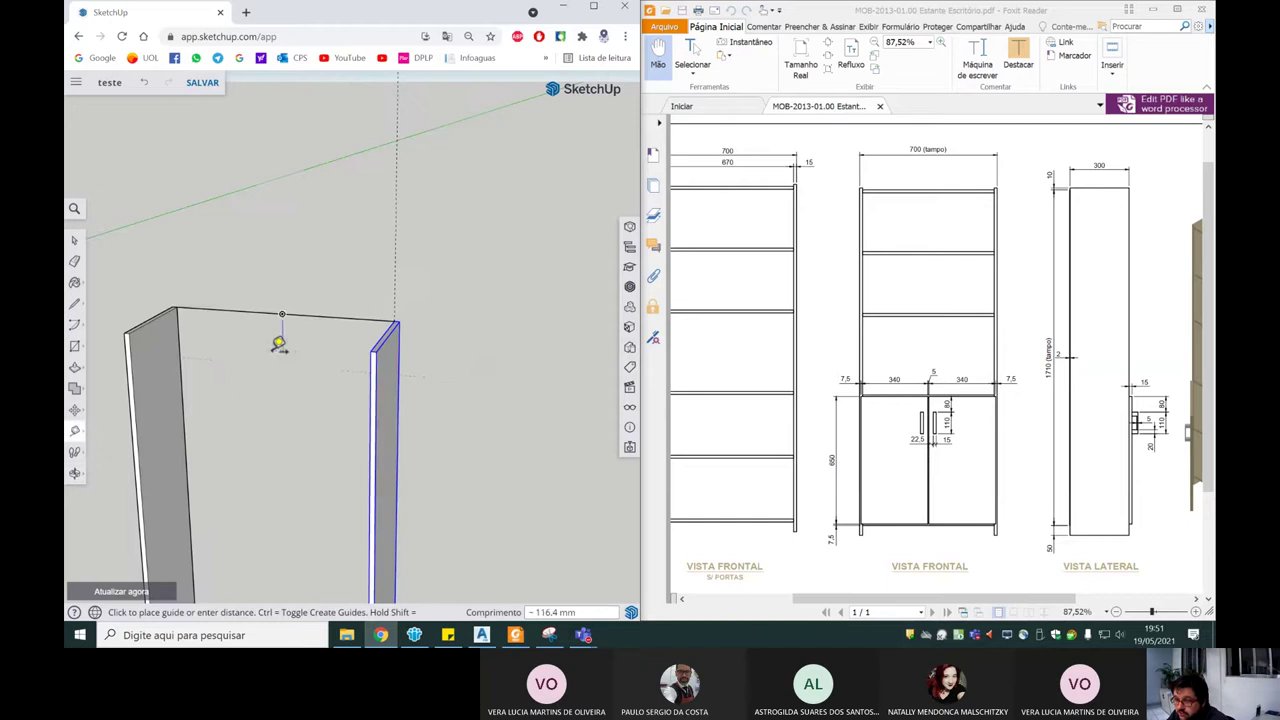
{"action": "key", "text": "o"}
{"action": "mouse_move", "coordinate": [260, 371]}
{"action": "left_mouse_down"}
{"action": "mouse_move", "coordinate": [120, 448]}
{"action": "mouse_move", "coordinate": [258, 358]}
{"action": "left_mouse_up"}
{"action": "mouse_move", "coordinate": [258, 358]}
{"action": "middle_mouse_down"}
{"action": "mouse_move", "coordinate": [129, 294]}
{"action": "mouse_move", "coordinate": [366, 323]}
{"action": "middle_mouse_up"}
{"action": "key", "text": "space"}
{"action": "scroll", "coordinate": [329, 249], "scroll_direction": "down", "scroll_amount": 3}
{"action": "scroll", "coordinate": [376, 252], "scroll_direction": "up", "scroll_amount": 3}
{"action": "key", "text": "Escape"}
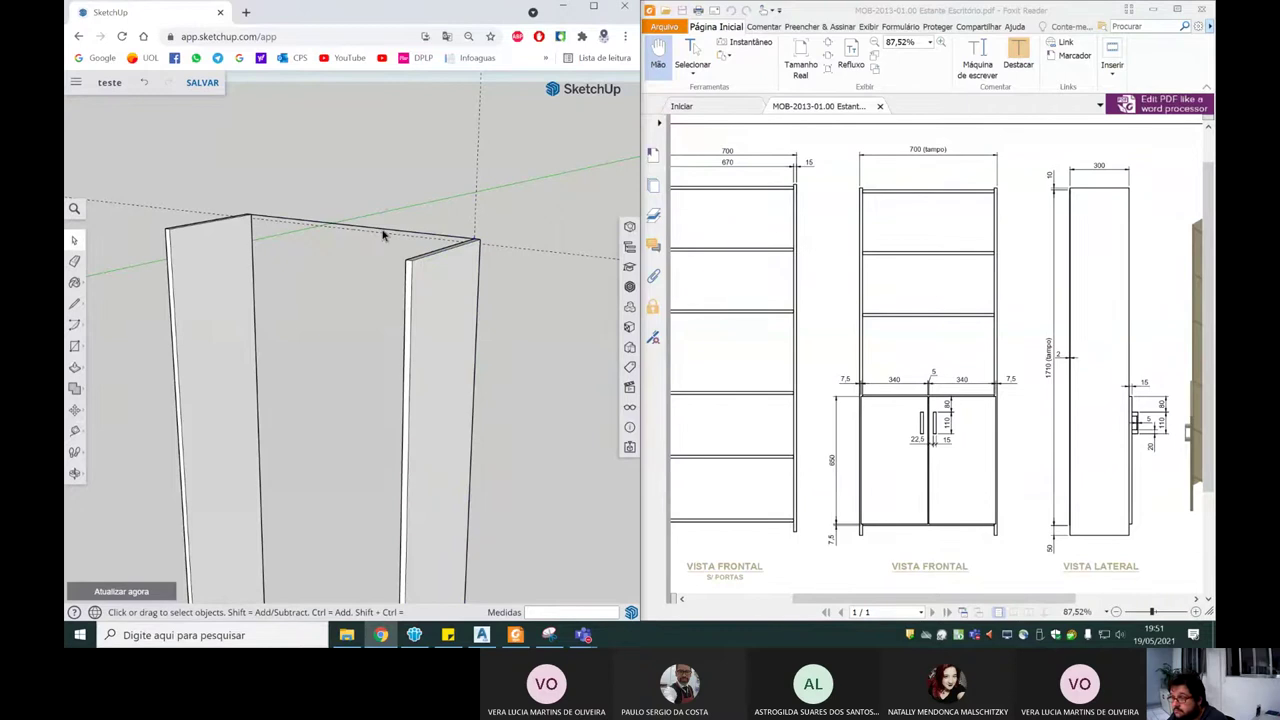
Step: Draw a 670 mm edge joining the two side panels' bottom corners
{"action": "scroll", "coordinate": [380, 271], "scroll_direction": "up", "scroll_amount": 5}
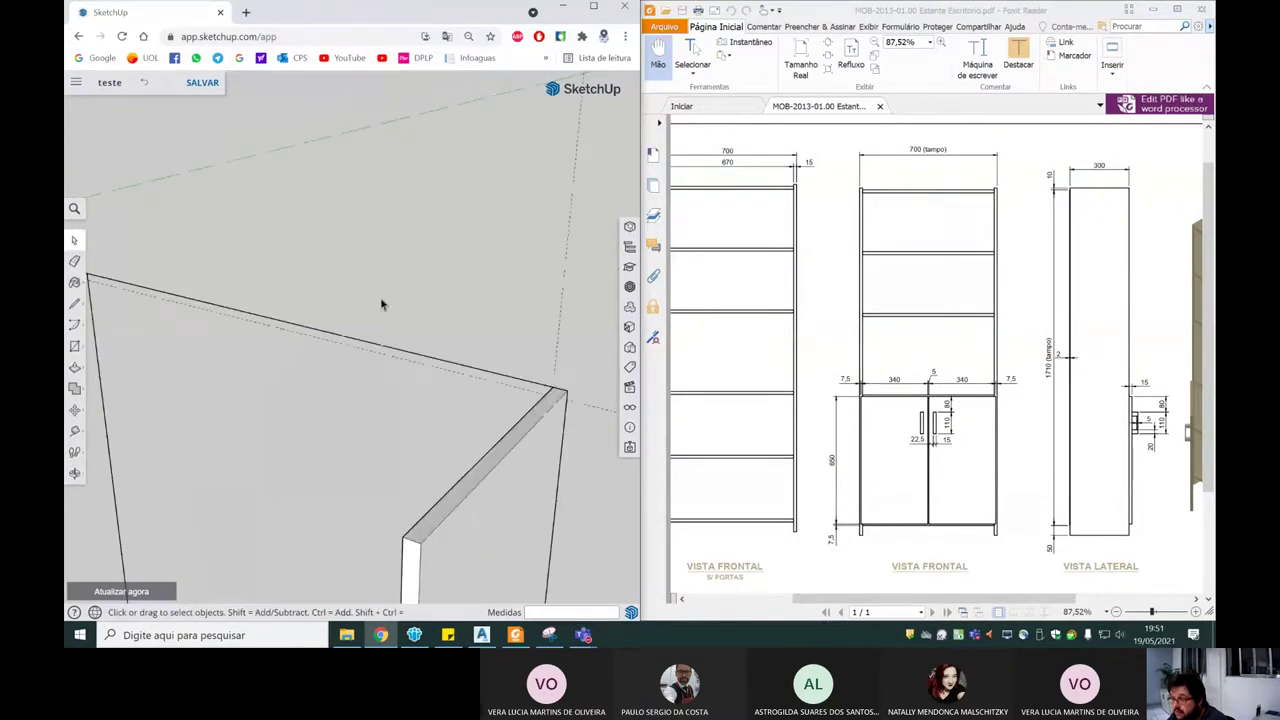
{"action": "scroll", "coordinate": [380, 340], "scroll_direction": "down", "scroll_amount": 5}
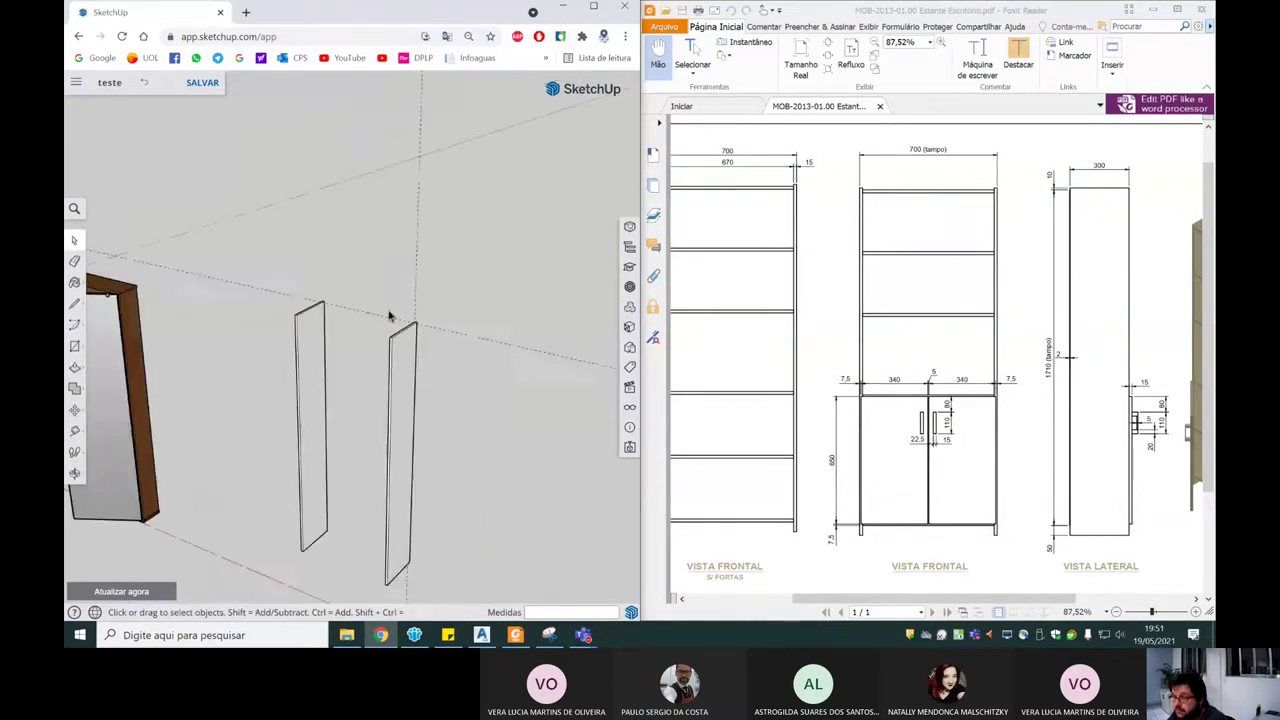
{"action": "scroll", "coordinate": [389, 300], "scroll_direction": "up", "scroll_amount": 1}
{"action": "scroll", "coordinate": [347, 540], "scroll_direction": "up", "scroll_amount": 2}
{"action": "mouse_move", "coordinate": [347, 562]}
{"action": "middle_mouse_down"}
{"action": "mouse_move", "coordinate": [394, 561]}
{"action": "mouse_move", "coordinate": [389, 543]}
{"action": "middle_mouse_up"}
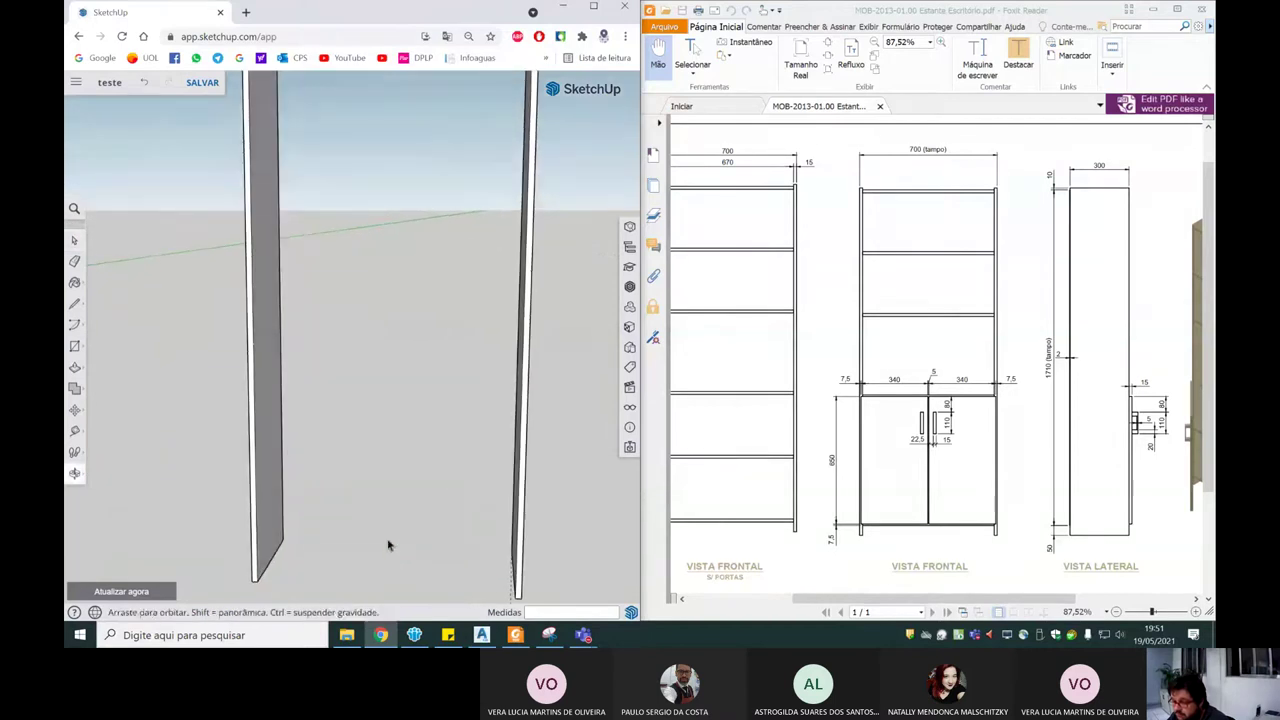
{"action": "left_click", "coordinate": [75, 305]}
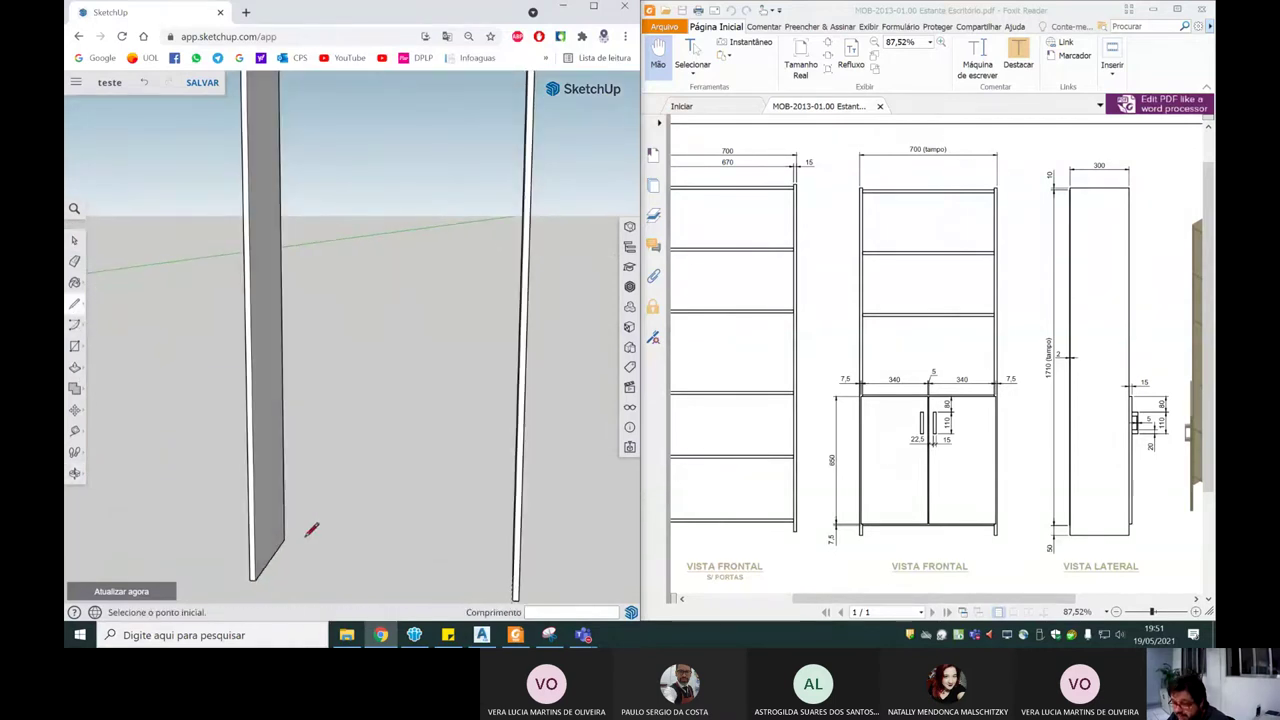
{"action": "left_click", "coordinate": [297, 530]}
{"action": "mouse_move", "coordinate": [297, 530]}
{"action": "middle_mouse_down"}
{"action": "mouse_move", "coordinate": [507, 540]}
{"action": "mouse_move", "coordinate": [480, 540]}
{"action": "middle_mouse_up"}
{"action": "left_click", "coordinate": [506, 548]}
{"action": "key", "text": "space"}
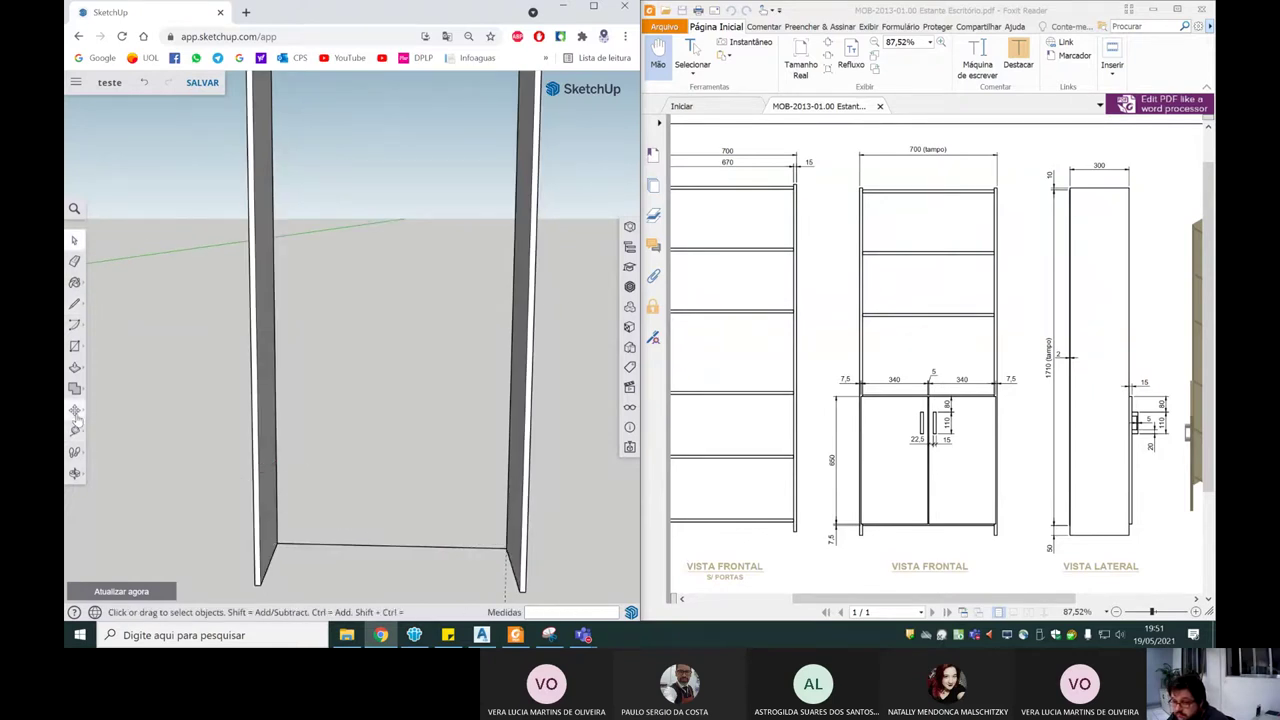
Step: Place a Tape Measure guide 230 mm above the new bottom edge
{"action": "left_click", "coordinate": [75, 432]}
{"action": "left_click", "coordinate": [359, 545]}
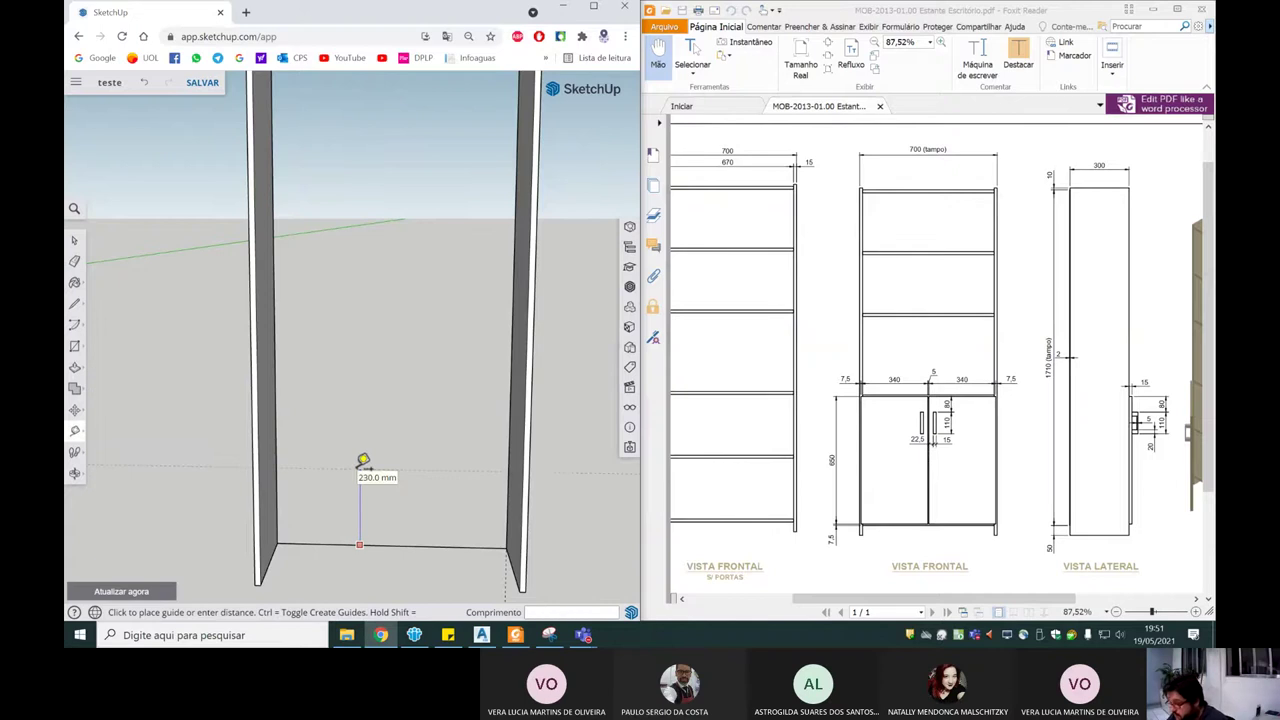
{"action": "left_click", "coordinate": [323, 527]}
{"action": "key", "text": "space"}
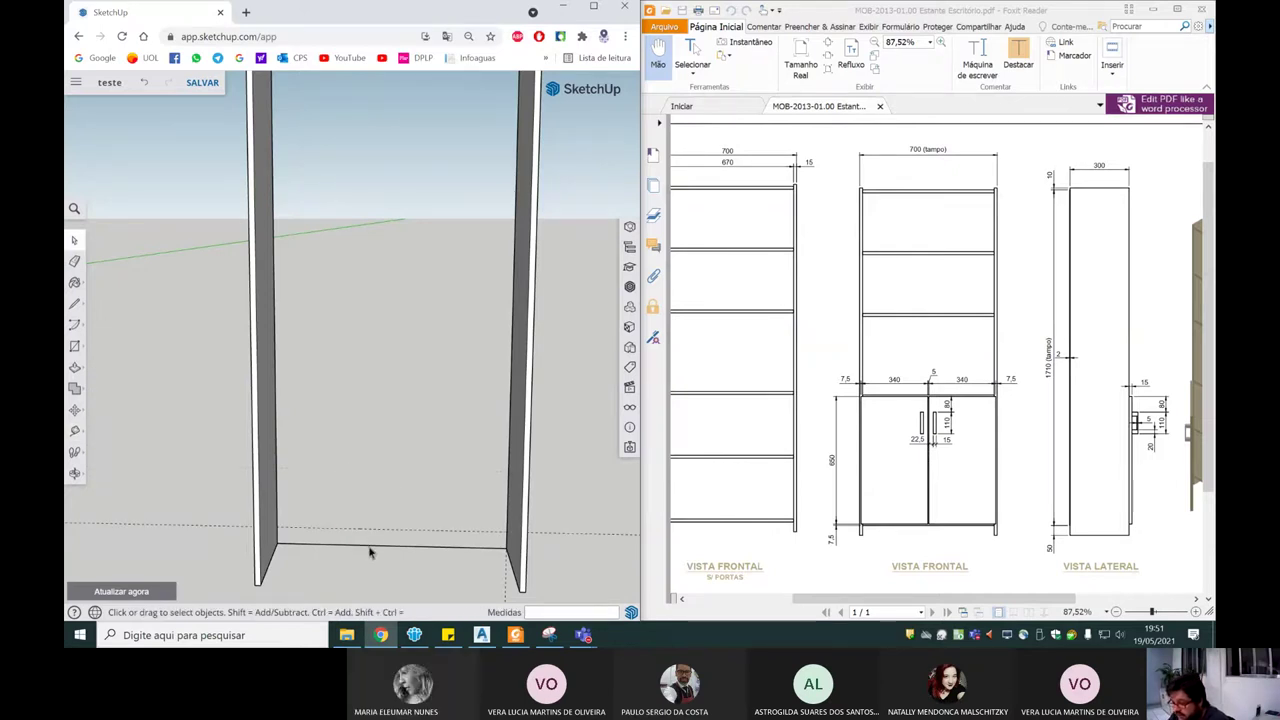
{"action": "mouse_move", "coordinate": [369, 553]}
{"action": "middle_mouse_down"}
{"action": "mouse_move", "coordinate": [337, 500]}
{"action": "mouse_move", "coordinate": [251, 534]}
{"action": "mouse_move", "coordinate": [293, 367]}
{"action": "mouse_move", "coordinate": [240, 409]}
{"action": "mouse_move", "coordinate": [148, 365]}
{"action": "middle_mouse_up"}
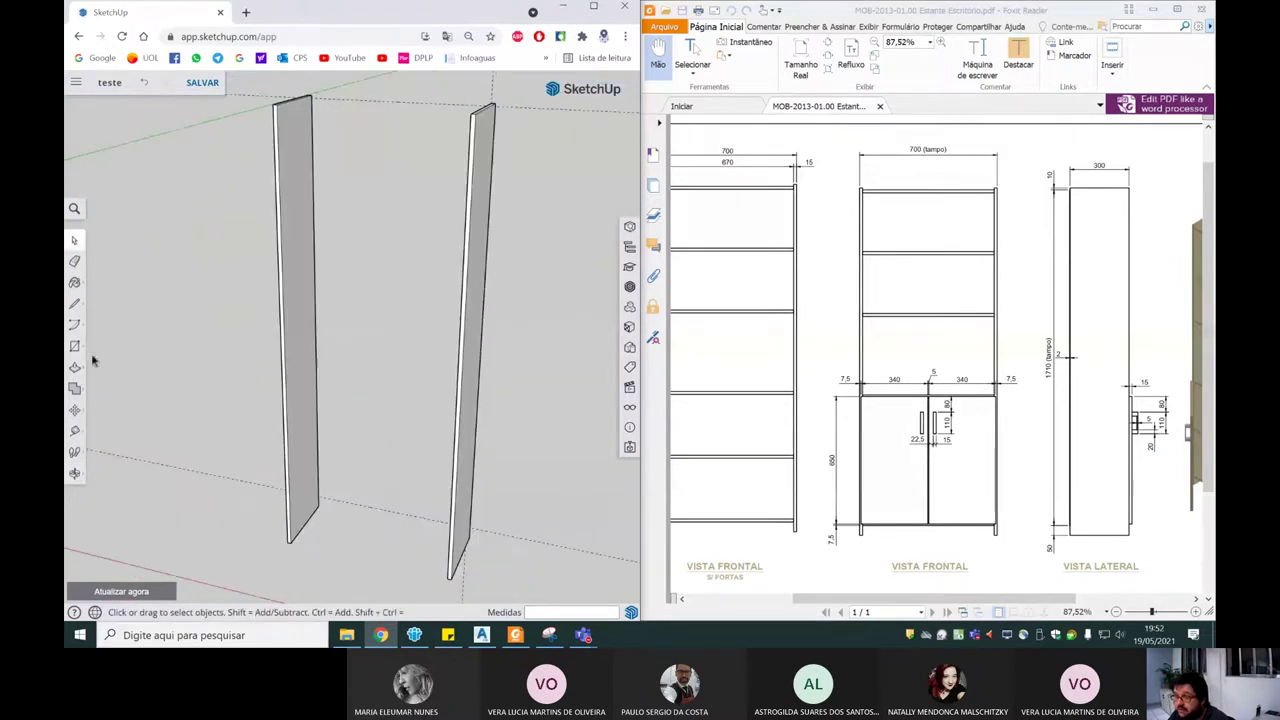
{"action": "left_click", "coordinate": [74, 346]}
{"action": "scroll", "coordinate": [320, 88], "scroll_direction": "up", "scroll_amount": 3}
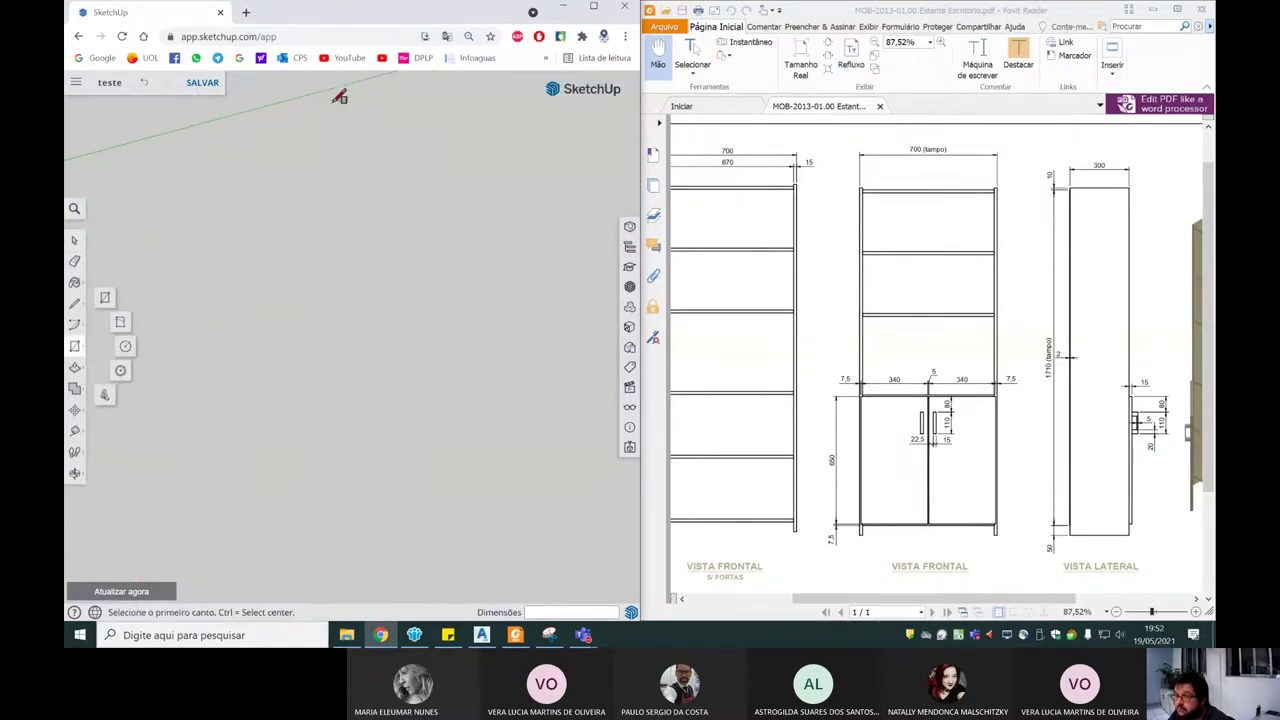
Step: Draw a 685 × 1720 mm rectangle at the back, between the two side panels
{"action": "scroll", "coordinate": [400, 220], "scroll_direction": "down", "scroll_amount": 3}
{"action": "mouse_move", "coordinate": [400, 220]}
{"action": "middle_mouse_down"}
{"action": "mouse_move", "coordinate": [443, 214]}
{"action": "mouse_move", "coordinate": [412, 238]}
{"action": "middle_mouse_up"}
{"action": "left_click", "coordinate": [398, 193]}
{"action": "middle_click_drag", "start_coordinate": [500, 391], "coordinate": [520, 371]}
{"action": "mouse_move", "coordinate": [489, 423]}
{"action": "middle_mouse_down"}
{"action": "mouse_move", "coordinate": [573, 427]}
{"action": "mouse_move", "coordinate": [486, 457]}
{"action": "middle_mouse_up"}
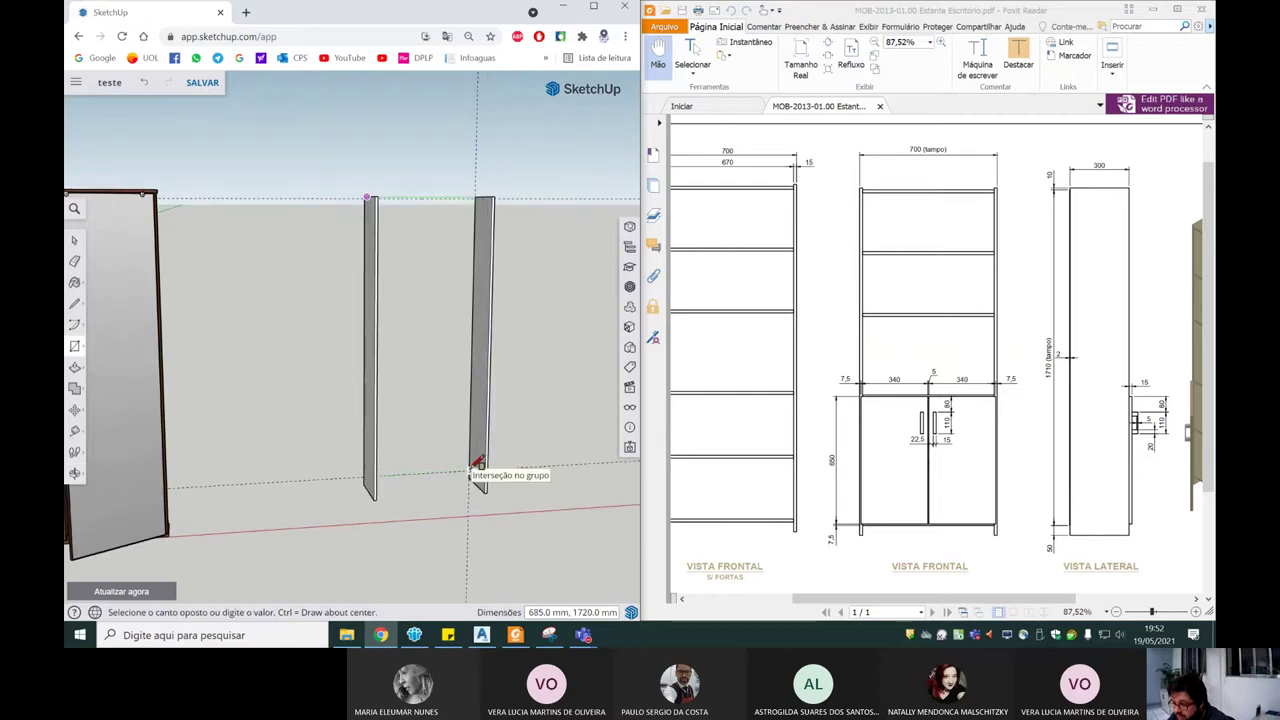
{"action": "left_click", "coordinate": [478, 465]}
{"action": "mouse_move", "coordinate": [478, 465]}
{"action": "middle_mouse_down"}
{"action": "mouse_move", "coordinate": [486, 396]}
{"action": "mouse_move", "coordinate": [291, 433]}
{"action": "mouse_move", "coordinate": [140, 345]}
{"action": "middle_mouse_up"}
Step: Push/Pull the back rectangle 2 mm to give the panel thickness
{"action": "left_click", "coordinate": [75, 368]}
{"action": "mouse_move", "coordinate": [363, 360]}
{"action": "middle_mouse_down"}
{"action": "mouse_move", "coordinate": [280, 337]}
{"action": "mouse_move", "coordinate": [290, 340]}
{"action": "middle_mouse_up"}
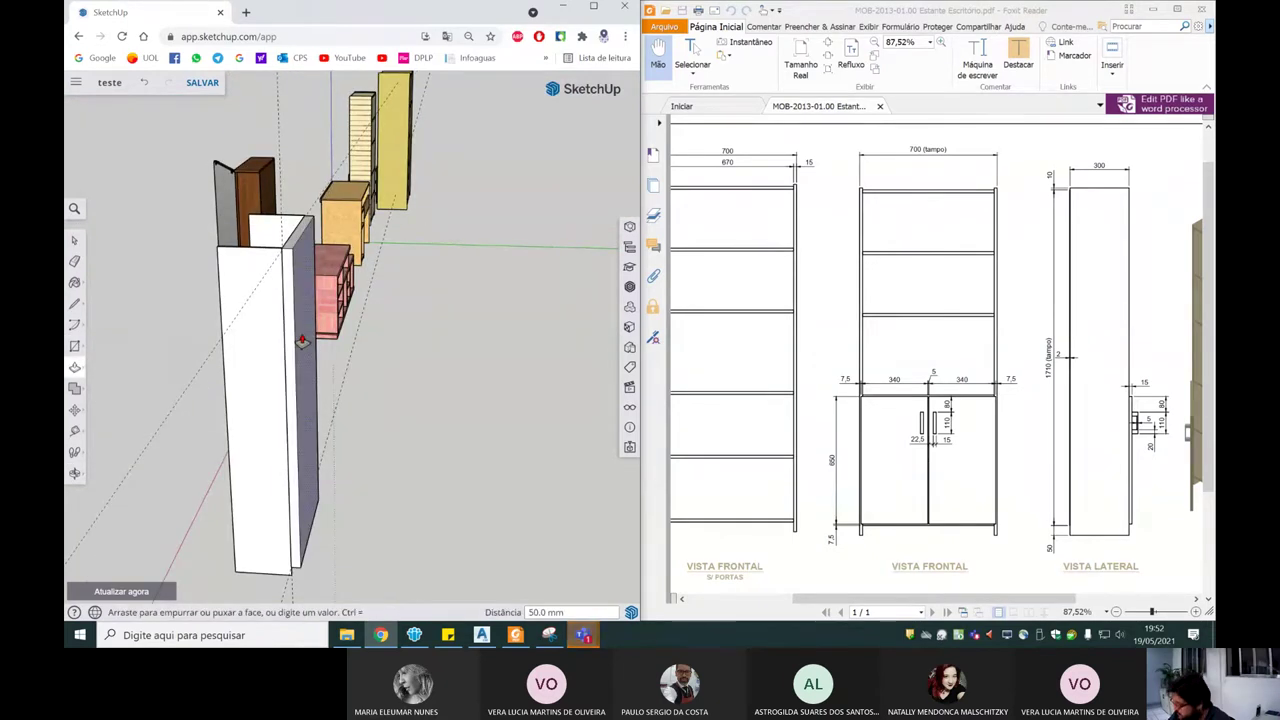
{"action": "type", "text": "2"}
{"action": "key", "text": "Return"}
{"action": "scroll", "coordinate": [285, 335], "scroll_direction": "up", "scroll_amount": 2}
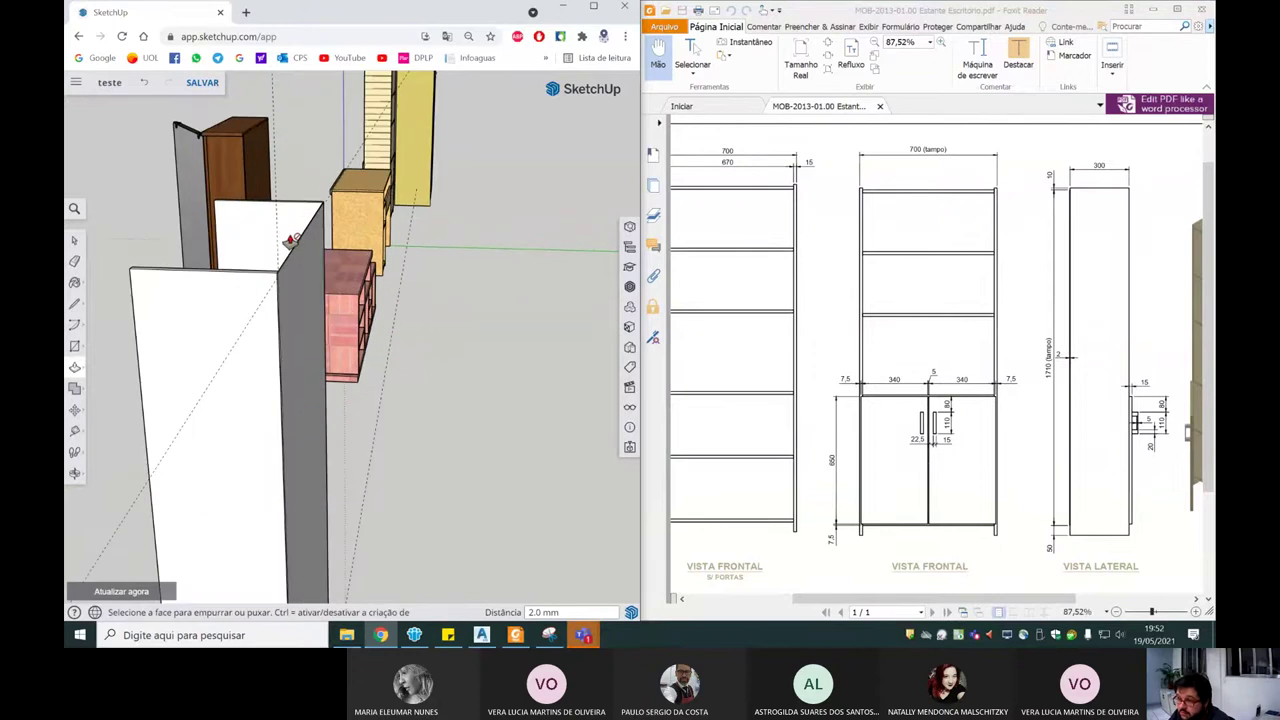
{"action": "scroll", "coordinate": [277, 300], "scroll_direction": "up", "scroll_amount": 2}
{"action": "scroll", "coordinate": [270, 318], "scroll_direction": "up", "scroll_amount": 2}
Step: Push the back panel face 10 mm to recess it
{"action": "mouse_move", "coordinate": [270, 318]}
{"action": "middle_mouse_down"}
{"action": "mouse_move", "coordinate": [494, 277]}
{"action": "mouse_move", "coordinate": [486, 306]}
{"action": "mouse_move", "coordinate": [381, 333]}
{"action": "middle_mouse_up"}
{"action": "scroll", "coordinate": [446, 297], "scroll_direction": "up", "scroll_amount": 2}
{"action": "scroll", "coordinate": [446, 297], "scroll_direction": "up", "scroll_amount": 2}
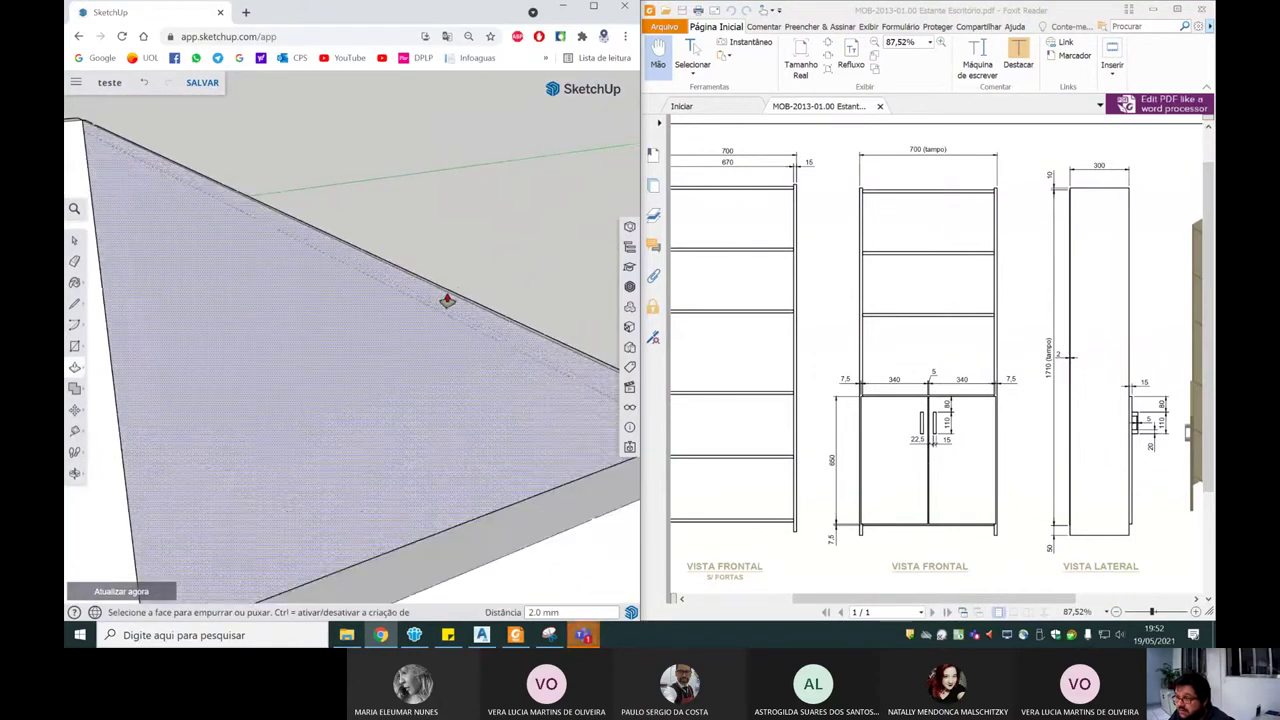
{"action": "scroll", "coordinate": [456, 300], "scroll_direction": "up", "scroll_amount": 3}
{"action": "middle_click_drag", "start_coordinate": [456, 300], "coordinate": [488, 337]}
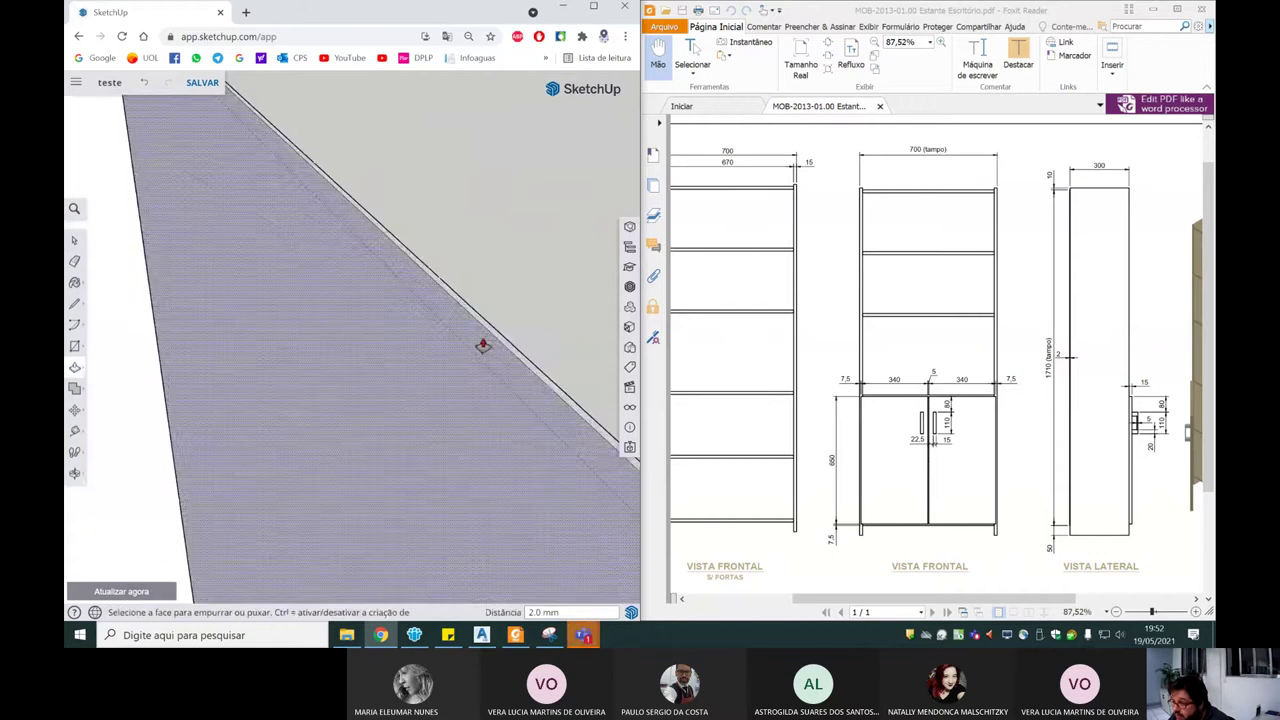
{"action": "left_click", "coordinate": [490, 337]}
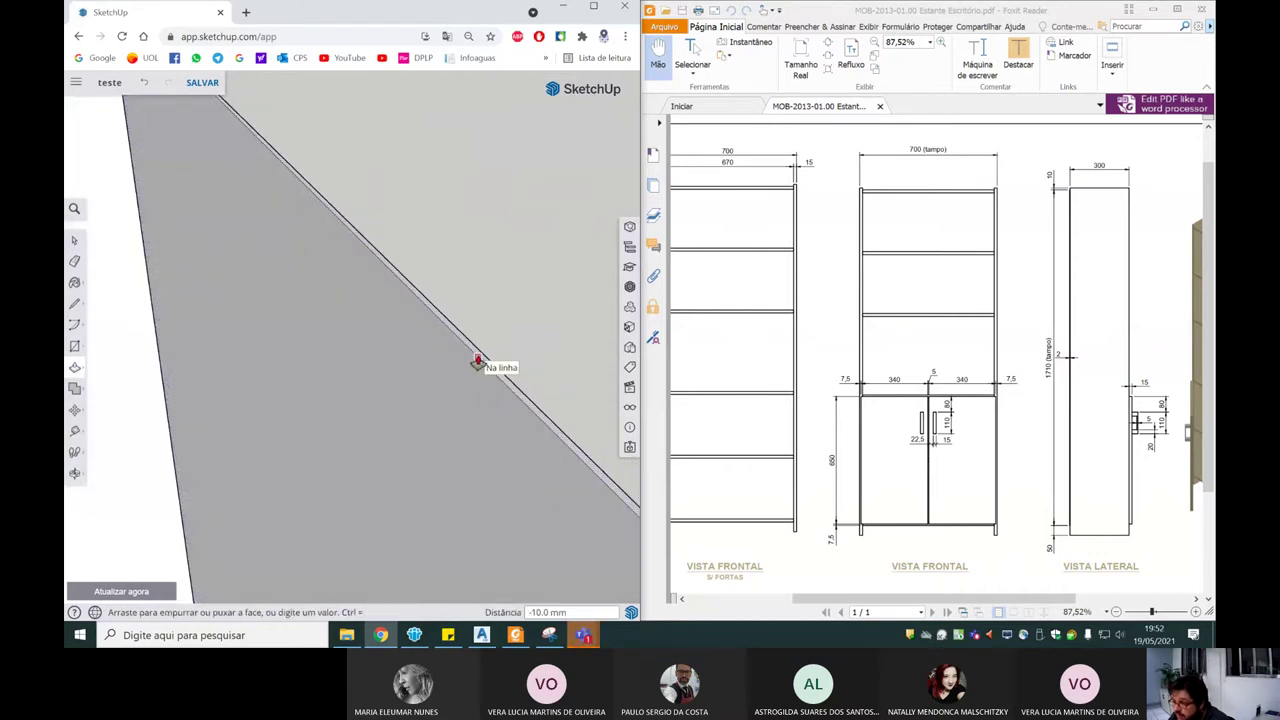
{"action": "left_click", "coordinate": [465, 350]}
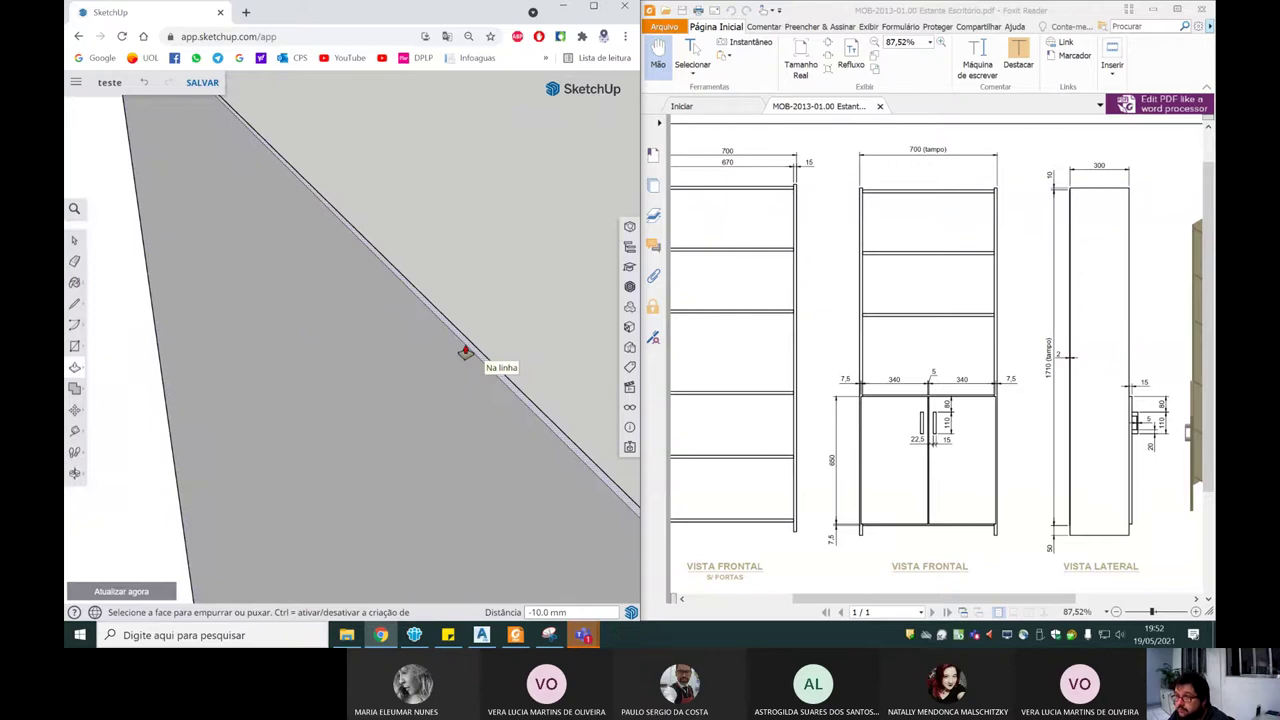
Step: Select the back panel face and open its context menu
{"action": "scroll", "coordinate": [465, 352], "scroll_direction": "down", "scroll_amount": 5}
{"action": "mouse_move", "coordinate": [400, 260]}
{"action": "middle_mouse_down"}
{"action": "mouse_move", "coordinate": [563, 243]}
{"action": "mouse_move", "coordinate": [191, 337]}
{"action": "mouse_move", "coordinate": [343, 343]}
{"action": "mouse_move", "coordinate": [375, 358]}
{"action": "middle_mouse_up"}
{"action": "left_click", "coordinate": [375, 358]}
{"action": "right_click", "coordinate": [380, 355]}
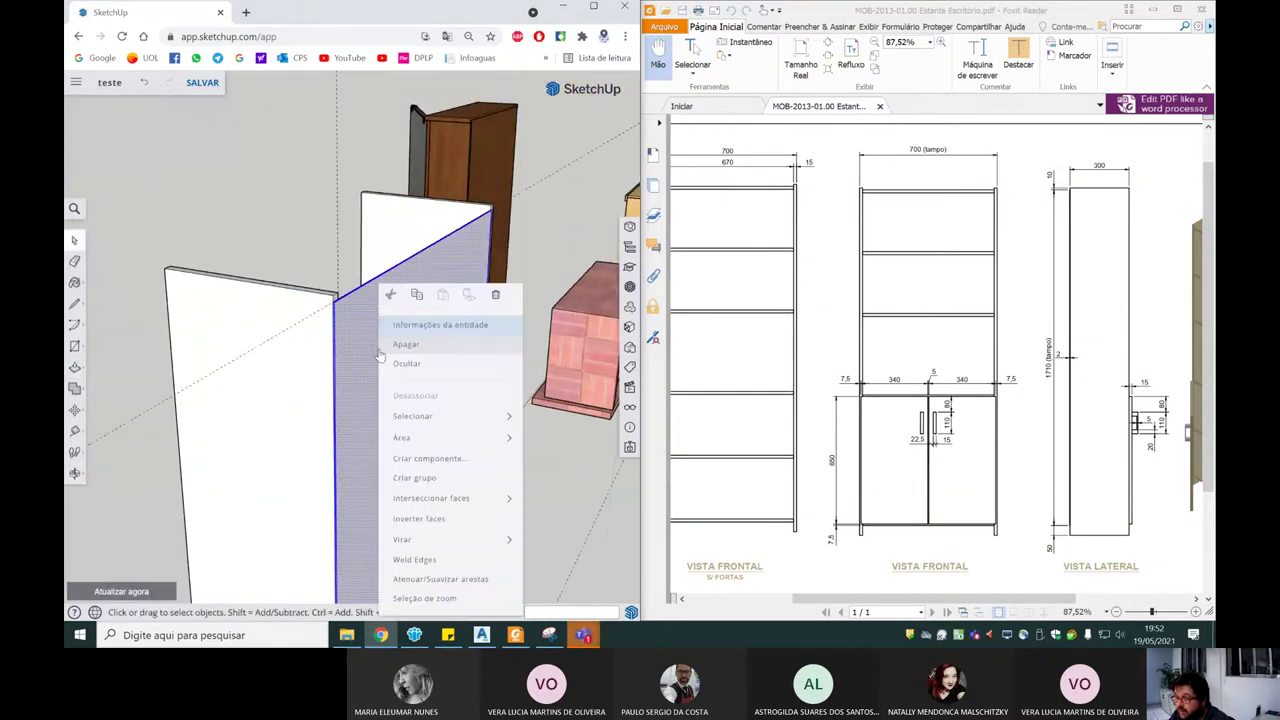
{"action": "left_click", "coordinate": [416, 470]}
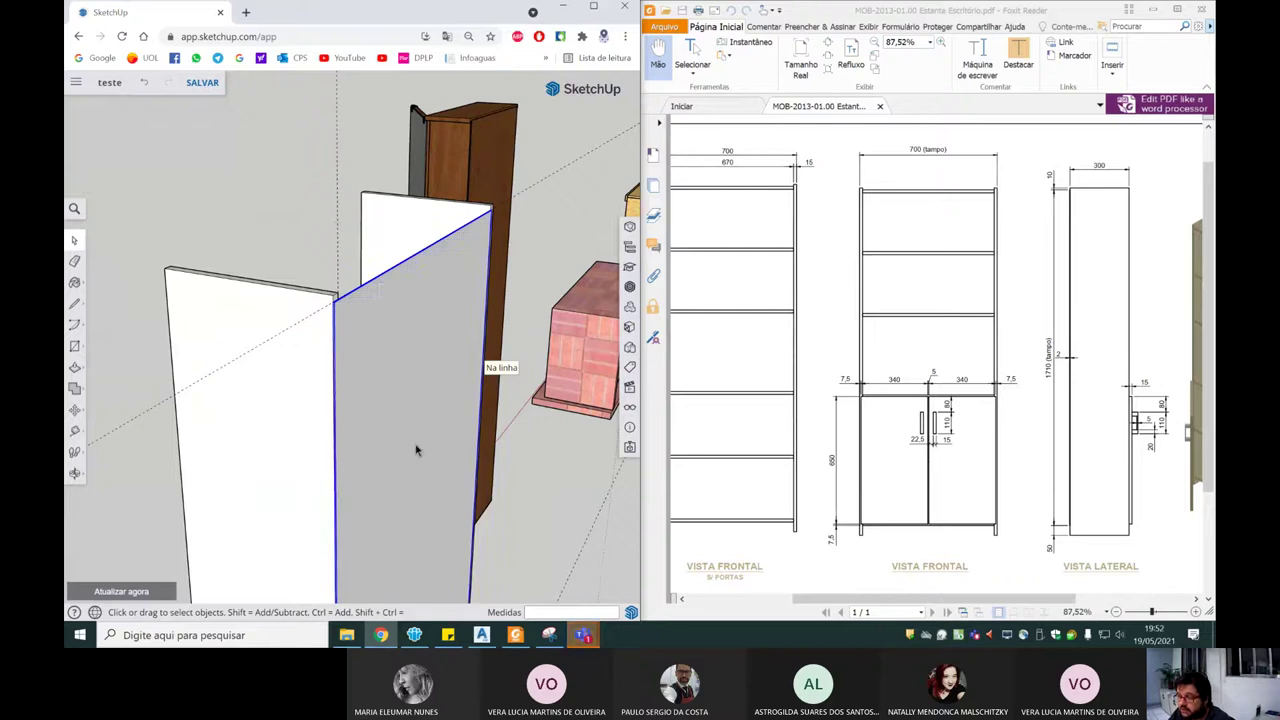
{"action": "scroll", "coordinate": [258, 247], "scroll_direction": "down", "scroll_amount": 5}
{"action": "mouse_move", "coordinate": [226, 266]}
{"action": "middle_mouse_down"}
{"action": "mouse_move", "coordinate": [366, 286]}
{"action": "mouse_move", "coordinate": [480, 234]}
{"action": "middle_mouse_up"}
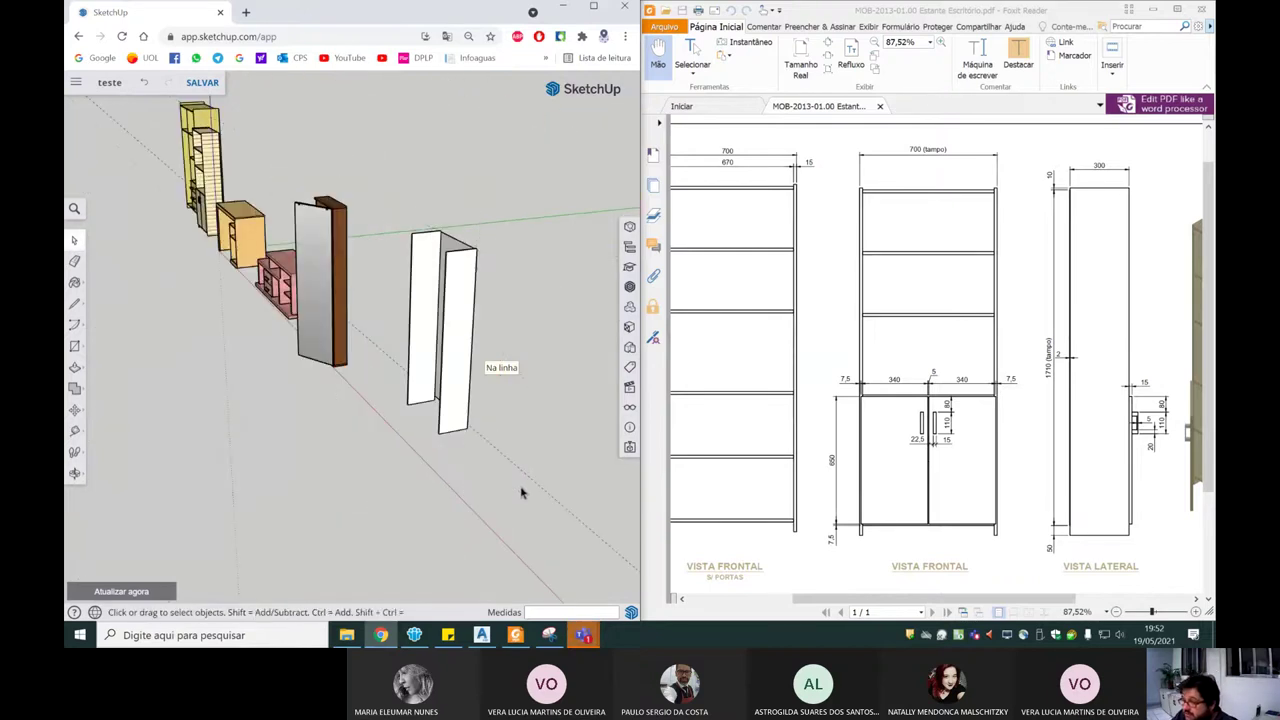
{"action": "middle_click_drag", "start_coordinate": [491, 437], "coordinate": [607, 341]}
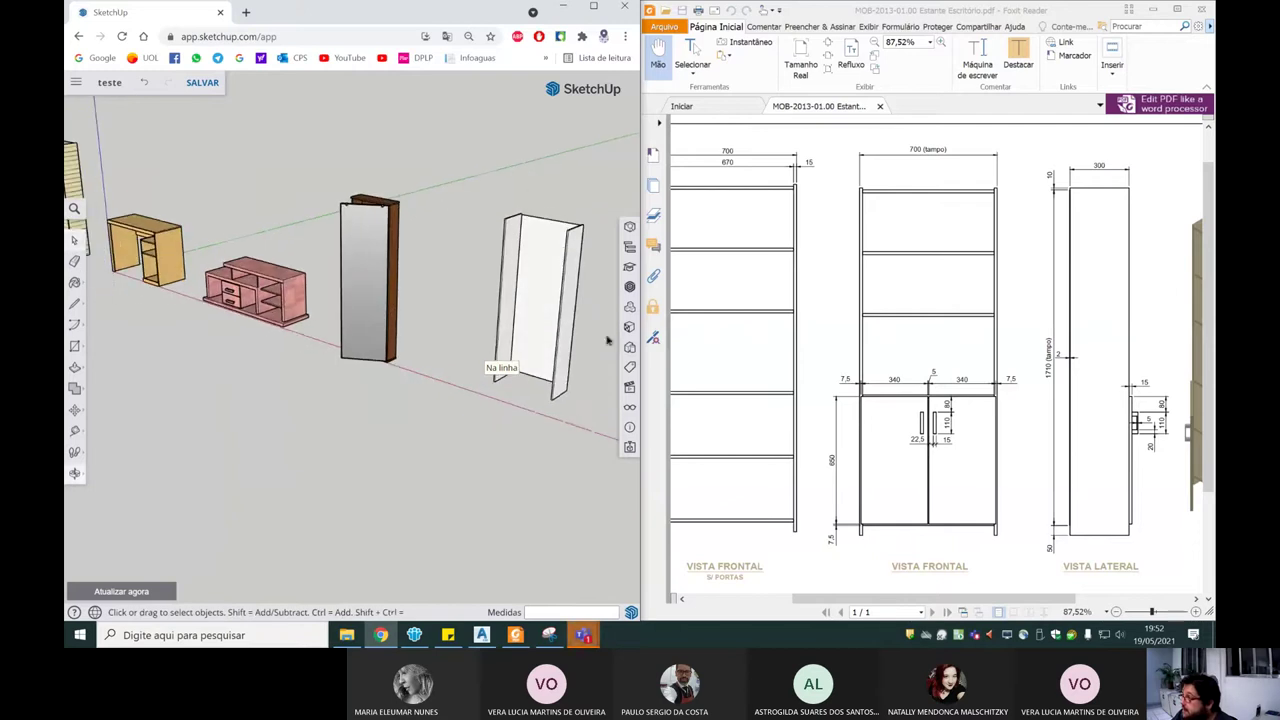
{"action": "left_click_drag", "start_coordinate": [925, 600], "coordinate": [848, 601]}
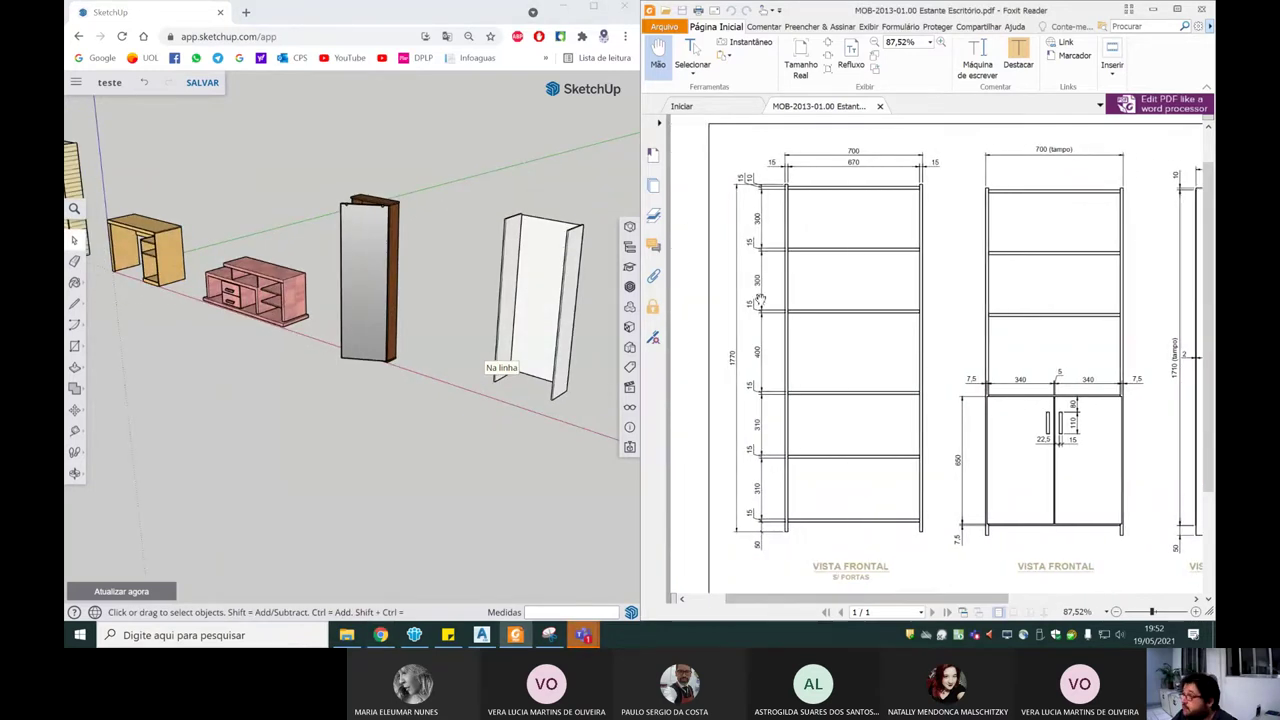
{"action": "scroll", "coordinate": [546, 219], "scroll_direction": "up", "scroll_amount": 2}
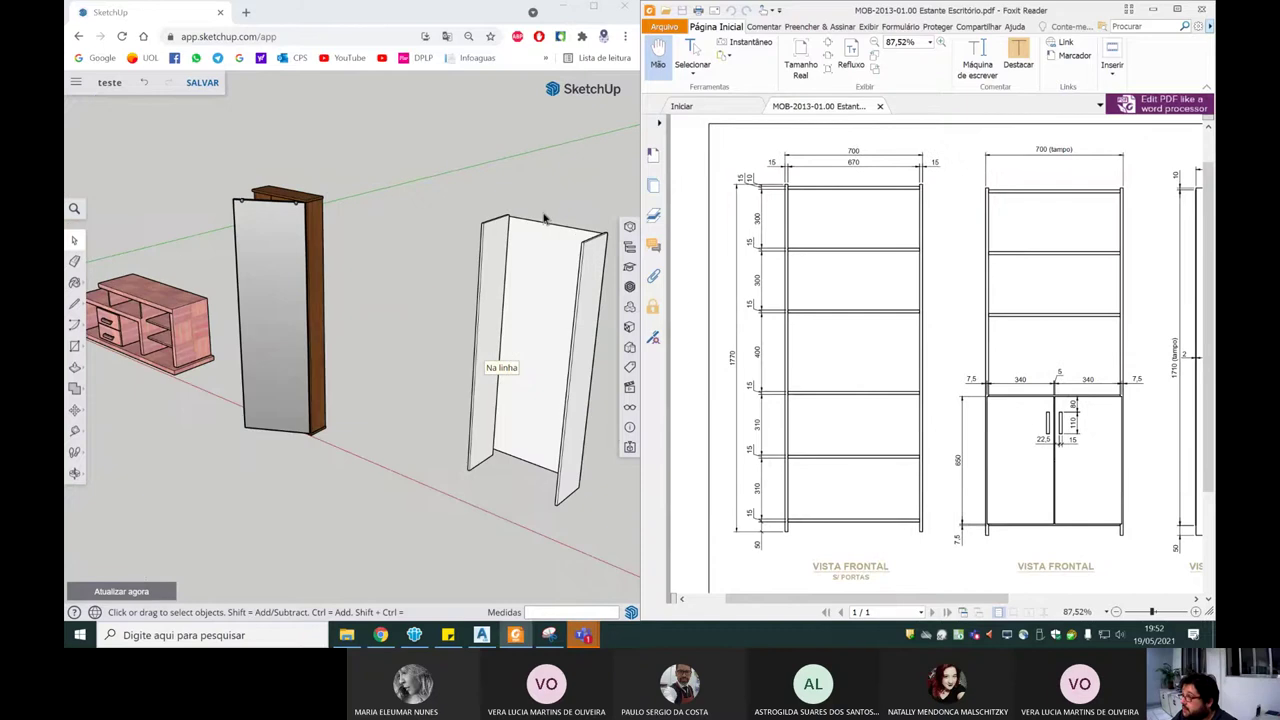
{"action": "middle_click_drag", "start_coordinate": [546, 219], "coordinate": [558, 204]}
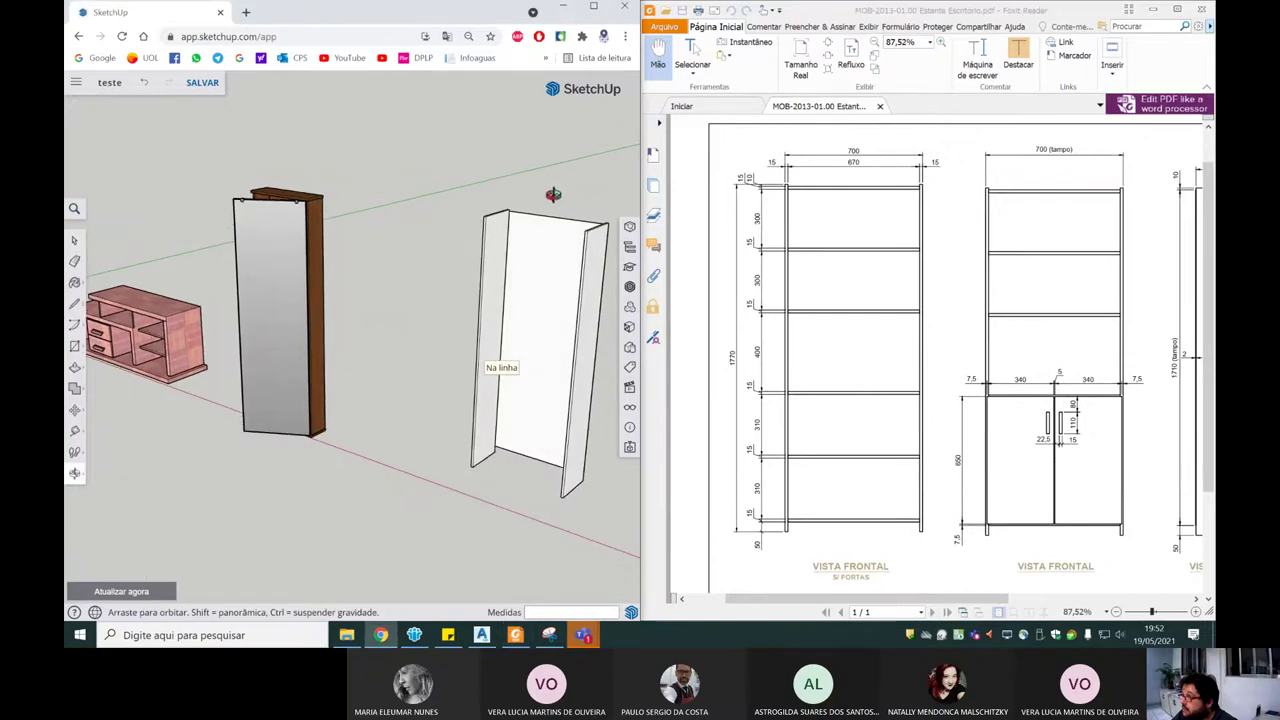
{"action": "scroll", "coordinate": [558, 204], "scroll_direction": "up", "scroll_amount": 3}
{"action": "scroll", "coordinate": [428, 265], "scroll_direction": "down", "scroll_amount": 2}
{"action": "mouse_move", "coordinate": [429, 296]}
{"action": "middle_mouse_down"}
{"action": "mouse_move", "coordinate": [449, 303]}
{"action": "mouse_move", "coordinate": [480, 286]}
{"action": "middle_mouse_up"}
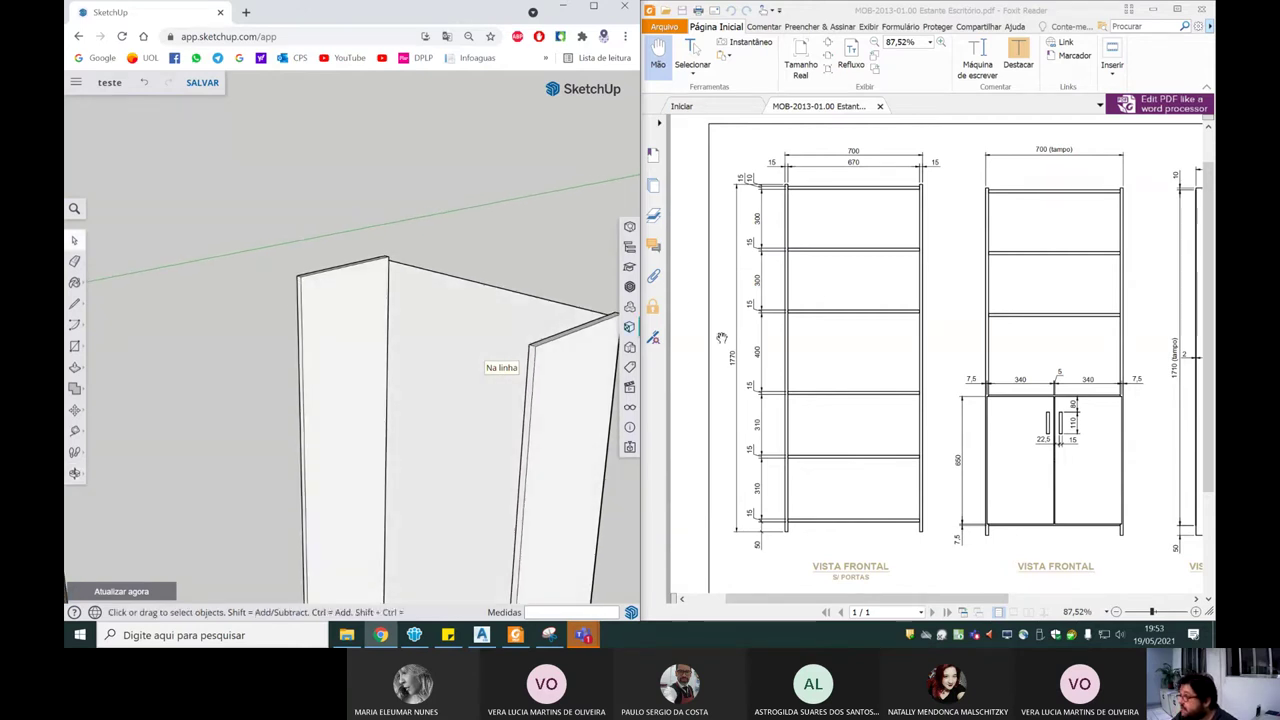
{"action": "mouse_move", "coordinate": [958, 598]}
{"action": "left_mouse_down"}
{"action": "mouse_move", "coordinate": [1025, 598]}
{"action": "mouse_move", "coordinate": [958, 598]}
{"action": "left_mouse_up"}
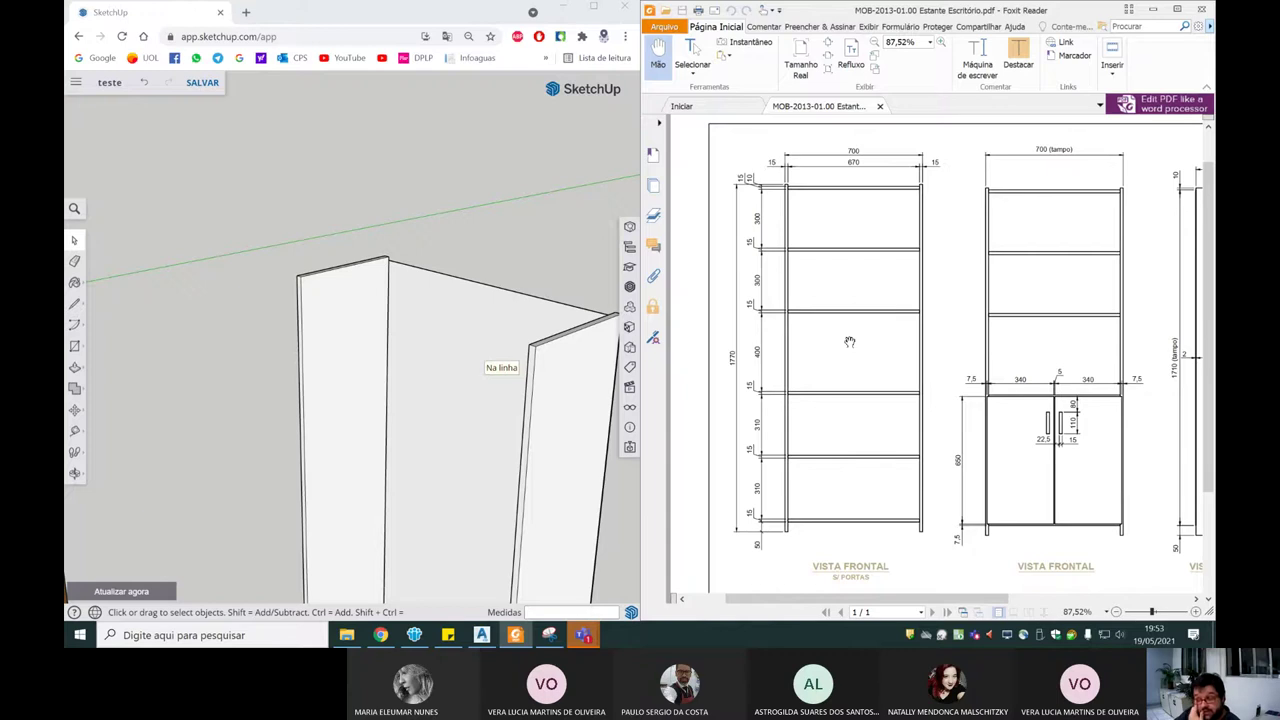
{"action": "mouse_move", "coordinate": [350, 293]}
{"action": "middle_mouse_down"}
{"action": "mouse_move", "coordinate": [304, 373]}
{"action": "mouse_move", "coordinate": [371, 351]}
{"action": "middle_mouse_up"}
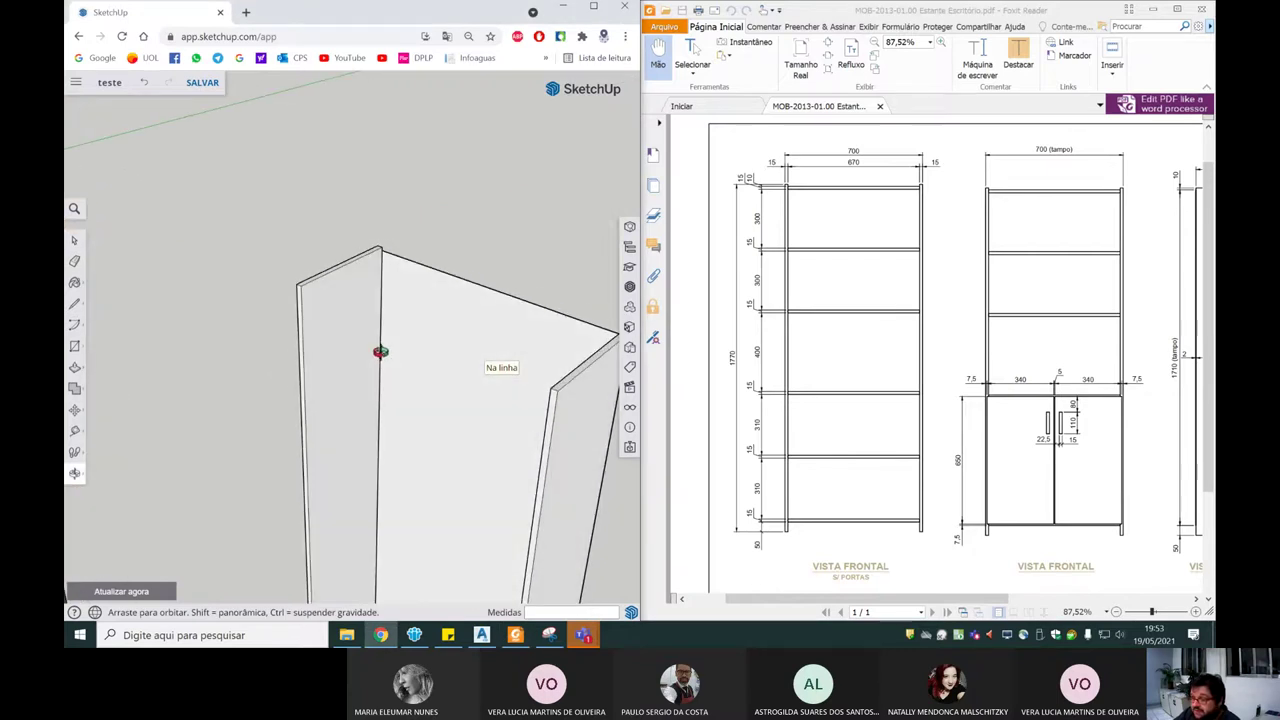
Step: Draw a rectangle from the left panel's top corner to the opposite corner
{"action": "left_click", "coordinate": [74, 346]}
{"action": "mouse_move", "coordinate": [349, 360]}
{"action": "middle_mouse_down"}
{"action": "mouse_move", "coordinate": [432, 266]}
{"action": "mouse_move", "coordinate": [337, 457]}
{"action": "mouse_move", "coordinate": [383, 297]}
{"action": "middle_mouse_up"}
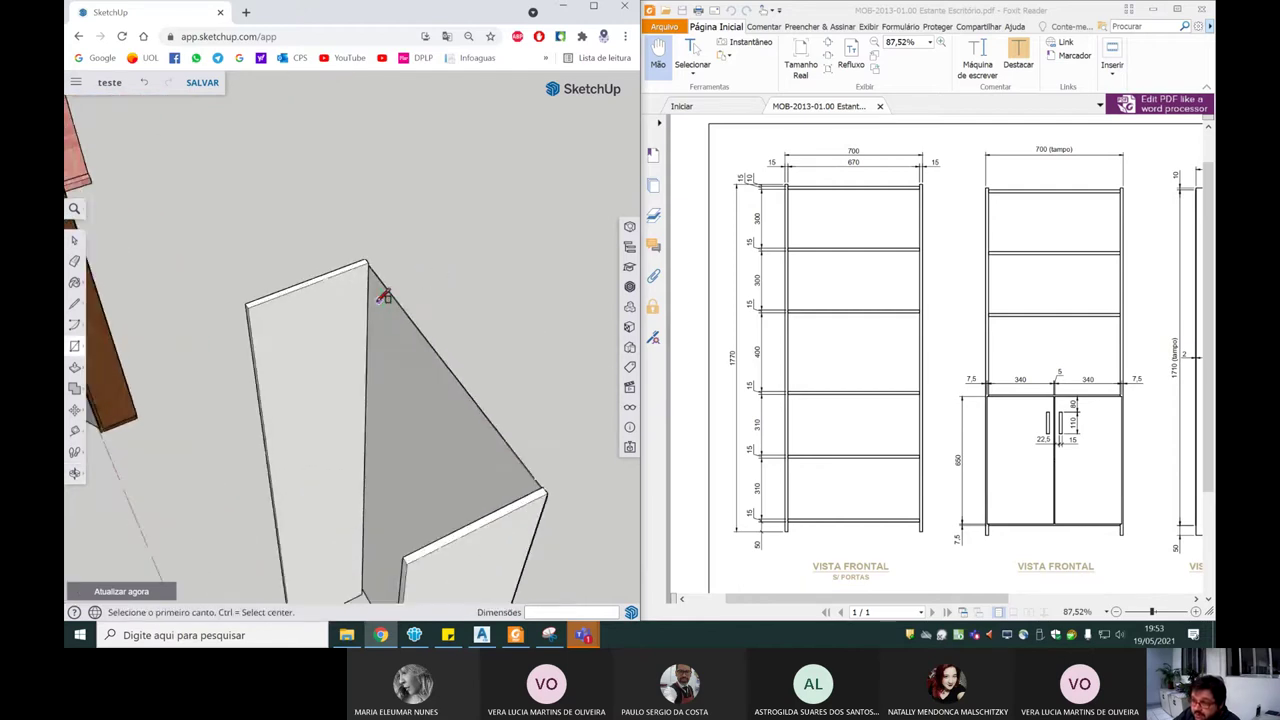
{"action": "scroll", "coordinate": [377, 280], "scroll_direction": "up", "scroll_amount": 2}
{"action": "scroll", "coordinate": [374, 260], "scroll_direction": "up", "scroll_amount": 2}
{"action": "scroll", "coordinate": [388, 254], "scroll_direction": "up", "scroll_amount": 1}
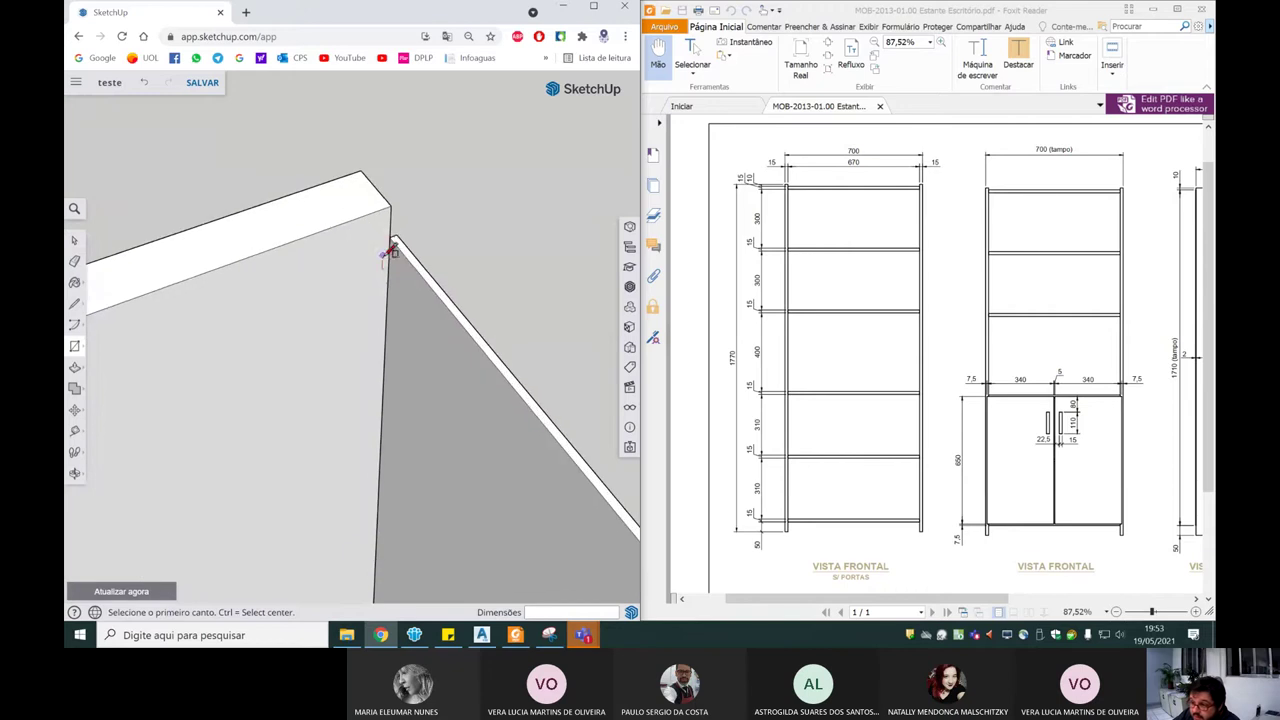
{"action": "left_click", "coordinate": [390, 244]}
{"action": "scroll", "coordinate": [390, 248], "scroll_direction": "down", "scroll_amount": 1}
{"action": "scroll", "coordinate": [390, 250], "scroll_direction": "down", "scroll_amount": 2}
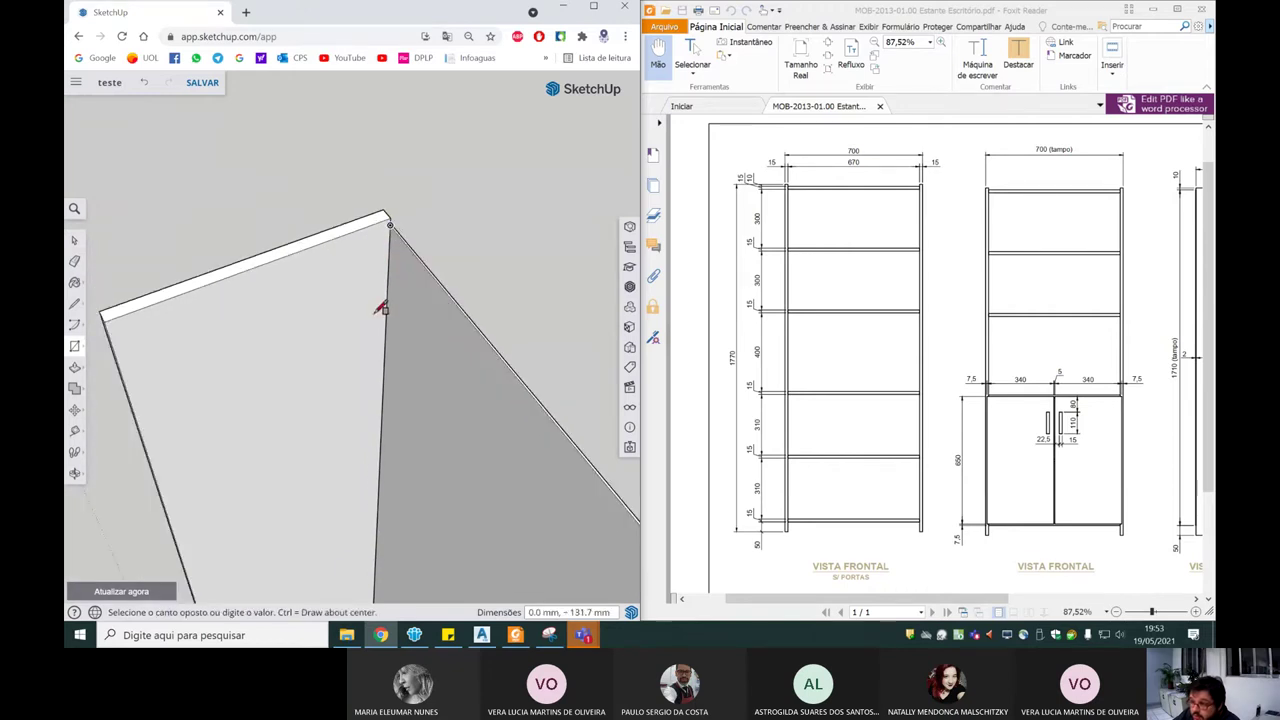
{"action": "scroll", "coordinate": [390, 256], "scroll_direction": "down", "scroll_amount": 2}
{"action": "scroll", "coordinate": [390, 258], "scroll_direction": "down", "scroll_amount": 3}
{"action": "middle_click_drag", "start_coordinate": [395, 343], "coordinate": [520, 498]}
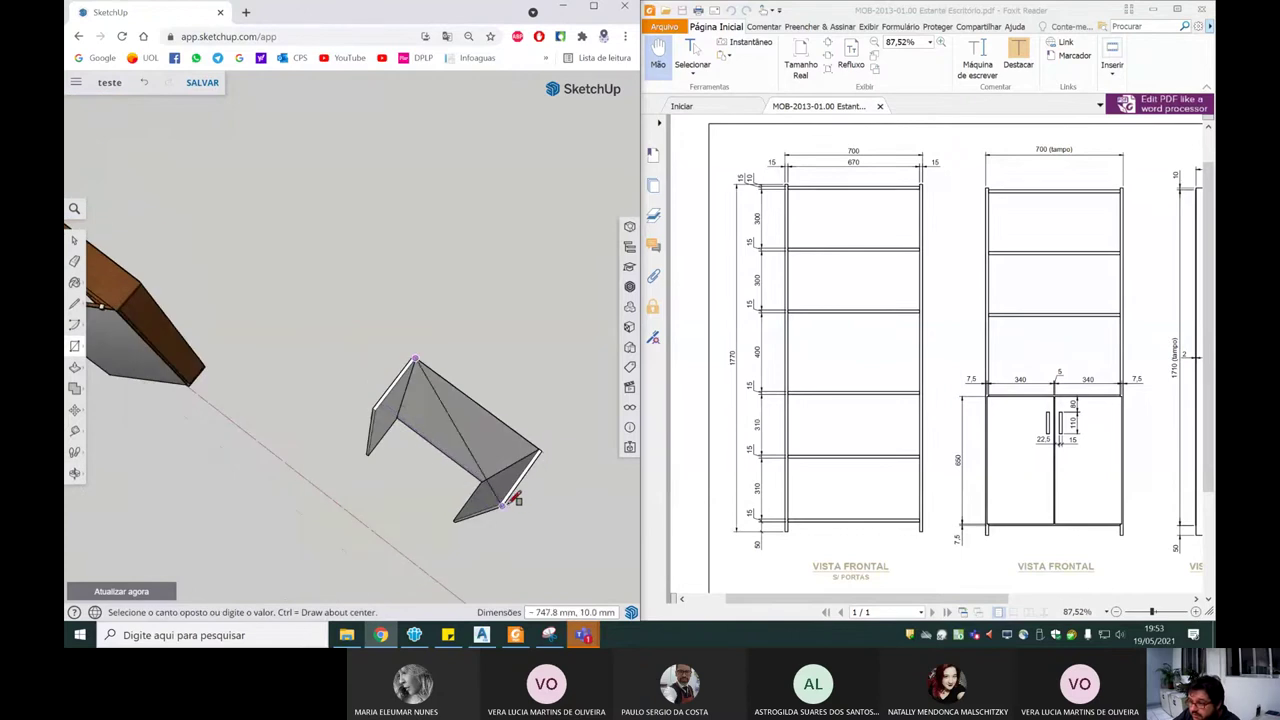
{"action": "middle_click_drag", "start_coordinate": [503, 505], "coordinate": [532, 487]}
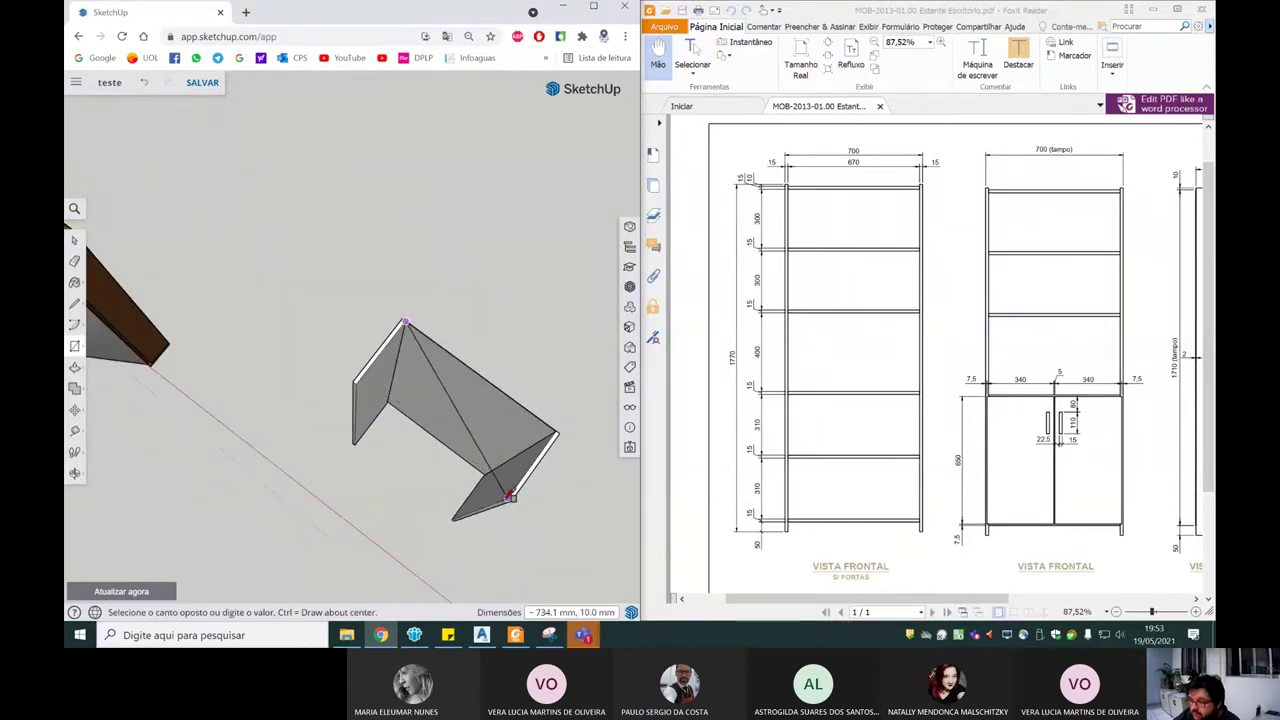
{"action": "middle_click_drag", "start_coordinate": [515, 490], "coordinate": [472, 550]}
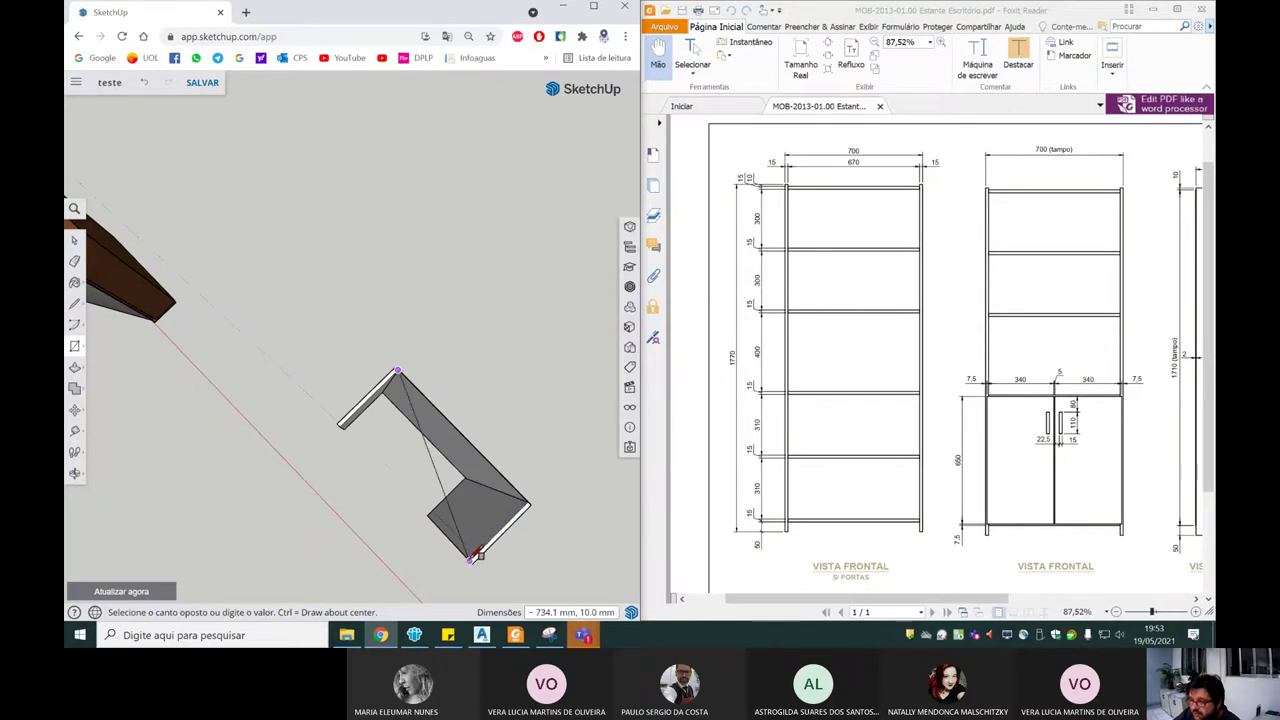
{"action": "left_click", "coordinate": [478, 552]}
Step: Place a Tape Measure guide line near the top of the left side panel
{"action": "middle_click_drag", "start_coordinate": [478, 552], "coordinate": [506, 309]}
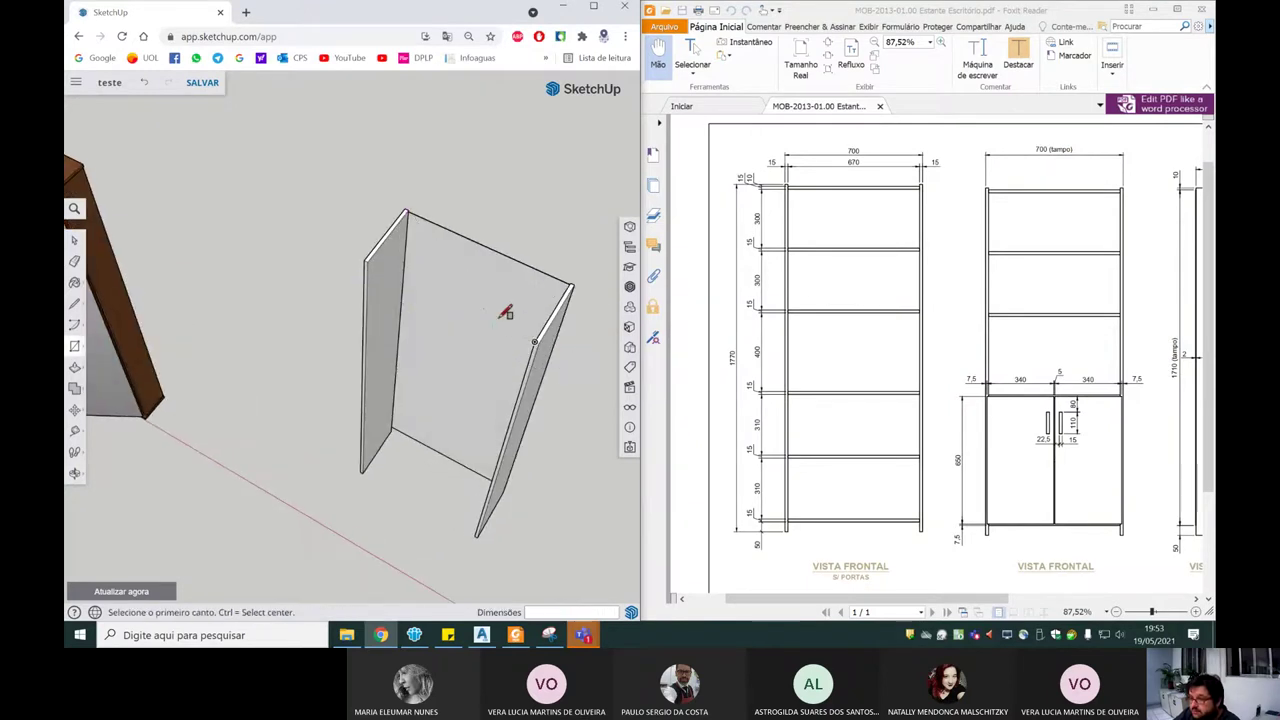
{"action": "scroll", "coordinate": [471, 286], "scroll_direction": "up", "scroll_amount": 2}
{"action": "scroll", "coordinate": [409, 229], "scroll_direction": "up", "scroll_amount": 2}
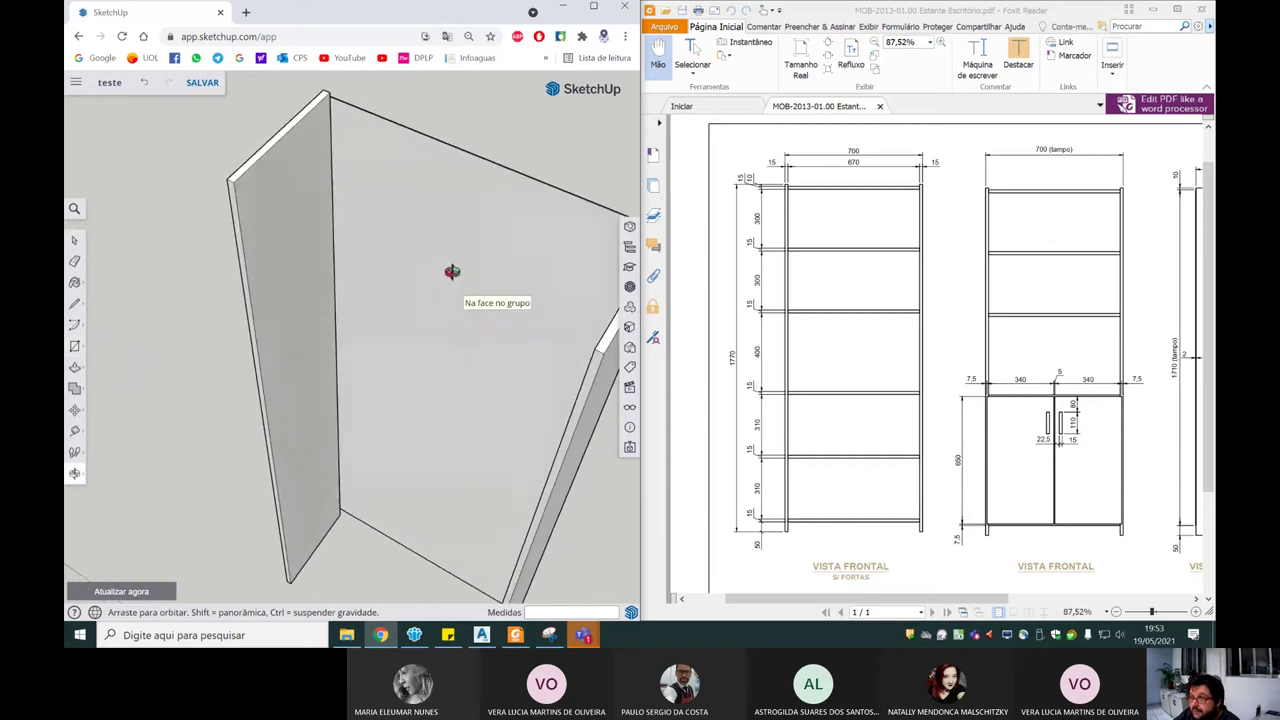
{"action": "scroll", "coordinate": [421, 266], "scroll_direction": "down", "scroll_amount": 3}
{"action": "mouse_move", "coordinate": [374, 277]}
{"action": "middle_mouse_down"}
{"action": "mouse_move", "coordinate": [580, 277]}
{"action": "mouse_move", "coordinate": [522, 210]}
{"action": "middle_mouse_up"}
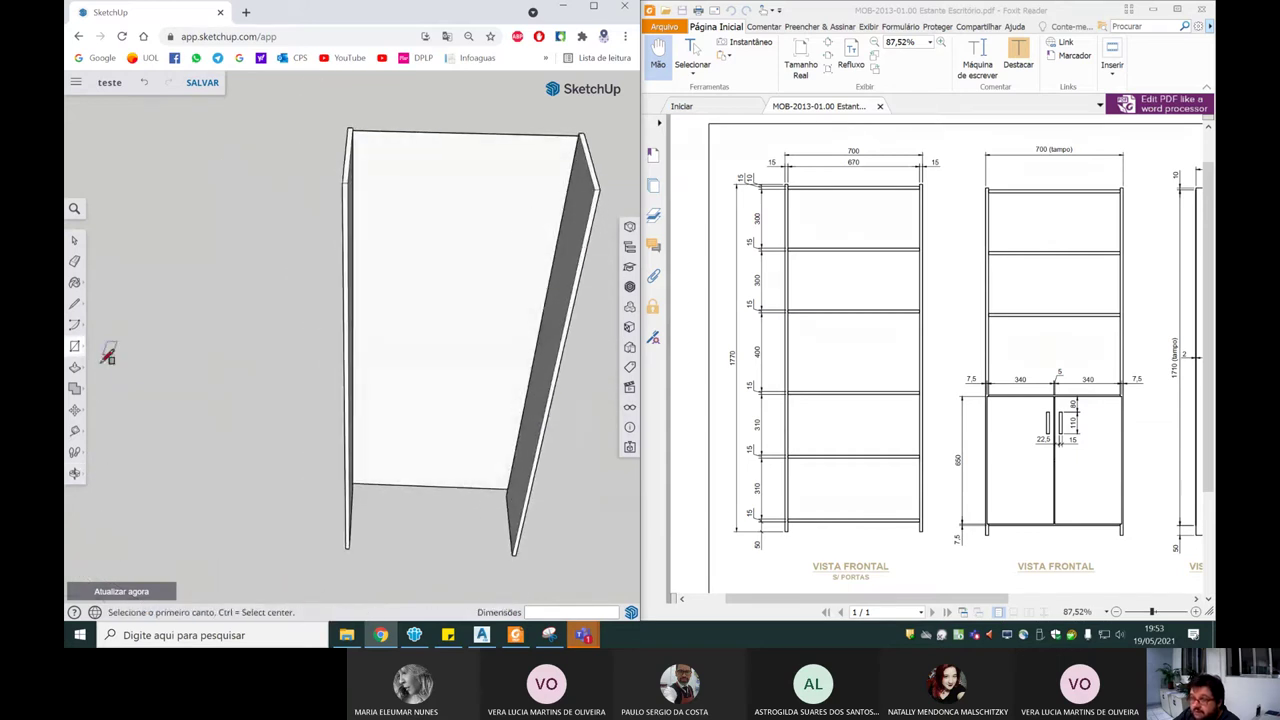
{"action": "left_click", "coordinate": [74, 430]}
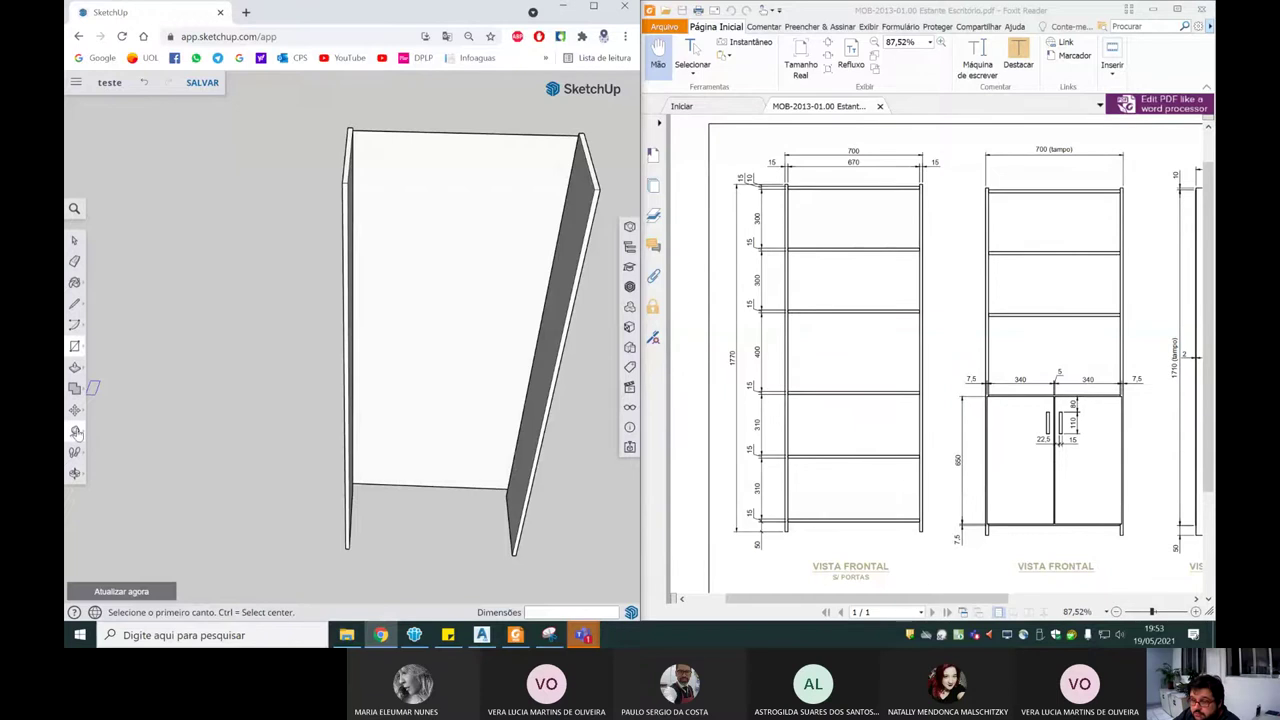
{"action": "scroll", "coordinate": [395, 132], "scroll_direction": "up", "scroll_amount": 3}
{"action": "scroll", "coordinate": [430, 134], "scroll_direction": "up", "scroll_amount": 2}
{"action": "mouse_move", "coordinate": [451, 135]}
{"action": "middle_mouse_down"}
{"action": "mouse_move", "coordinate": [390, 125]}
{"action": "mouse_move", "coordinate": [368, 147]}
{"action": "middle_mouse_up"}
{"action": "left_click", "coordinate": [401, 118]}
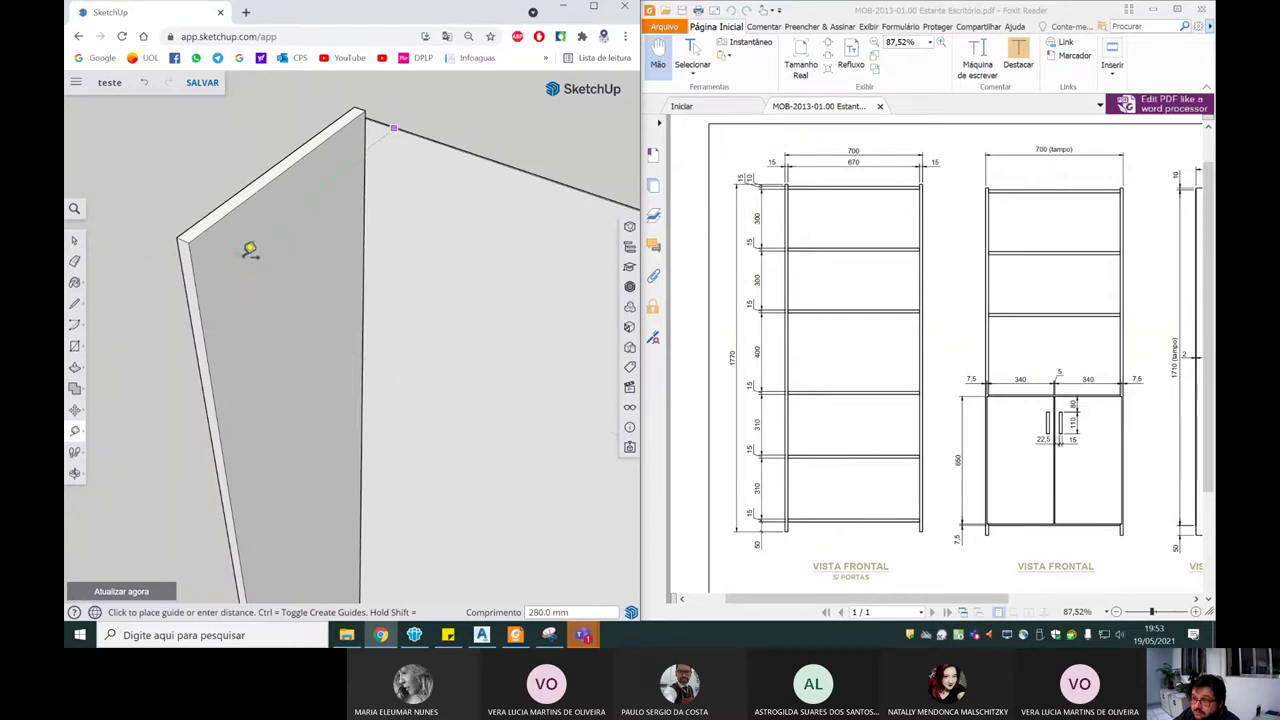
{"action": "left_click", "coordinate": [226, 263]}
{"action": "mouse_move", "coordinate": [220, 271]}
{"action": "middle_mouse_down"}
{"action": "mouse_move", "coordinate": [203, 420]}
{"action": "mouse_move", "coordinate": [249, 263]}
{"action": "mouse_move", "coordinate": [319, 306]}
{"action": "mouse_move", "coordinate": [357, 300]}
{"action": "mouse_move", "coordinate": [200, 329]}
{"action": "middle_mouse_up"}
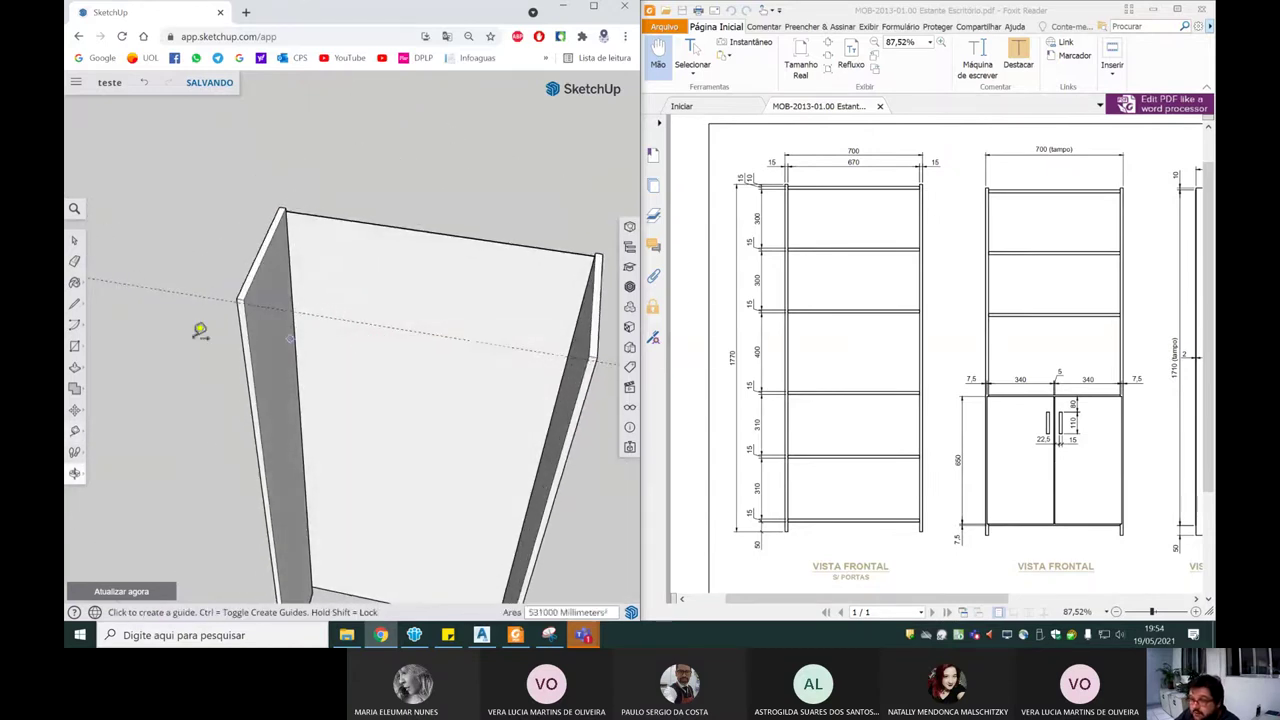
Step: Draw the top-board rectangle spanning from one side panel's top corner to the other
{"action": "left_click", "coordinate": [75, 350]}
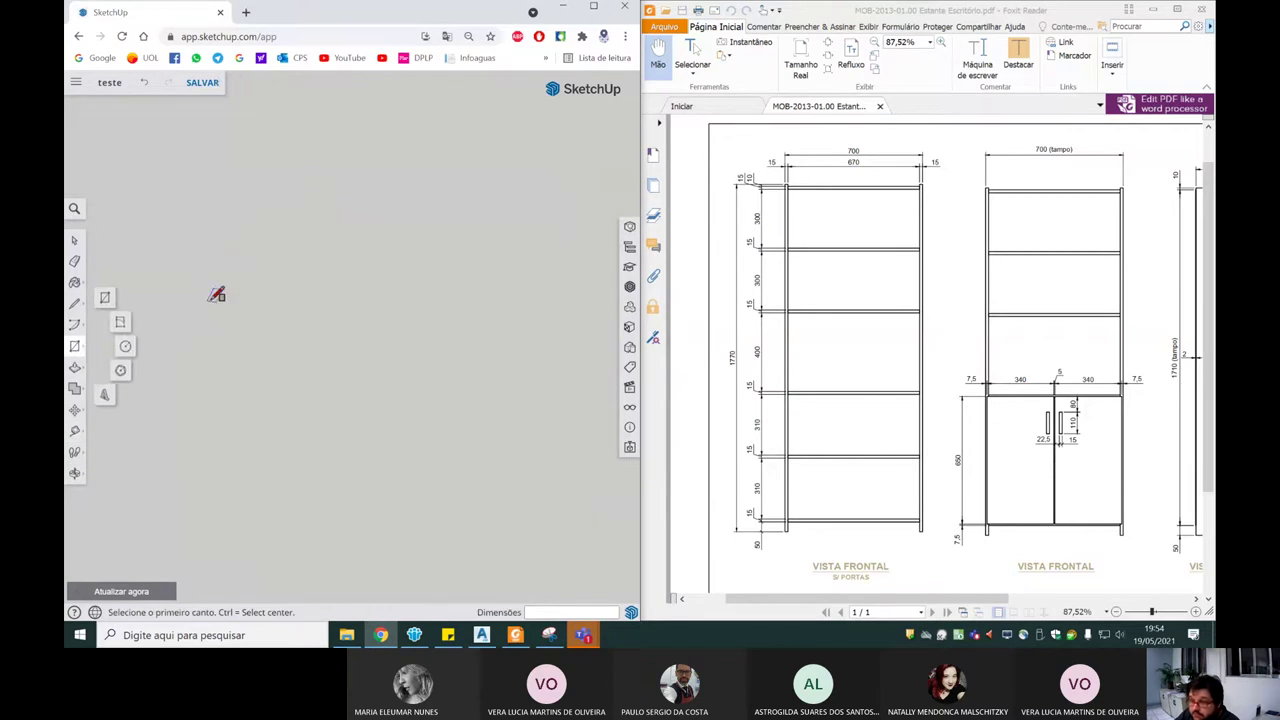
{"action": "scroll", "coordinate": [200, 330], "scroll_direction": "up", "scroll_amount": 3}
{"action": "scroll", "coordinate": [190, 325], "scroll_direction": "up", "scroll_amount": 2}
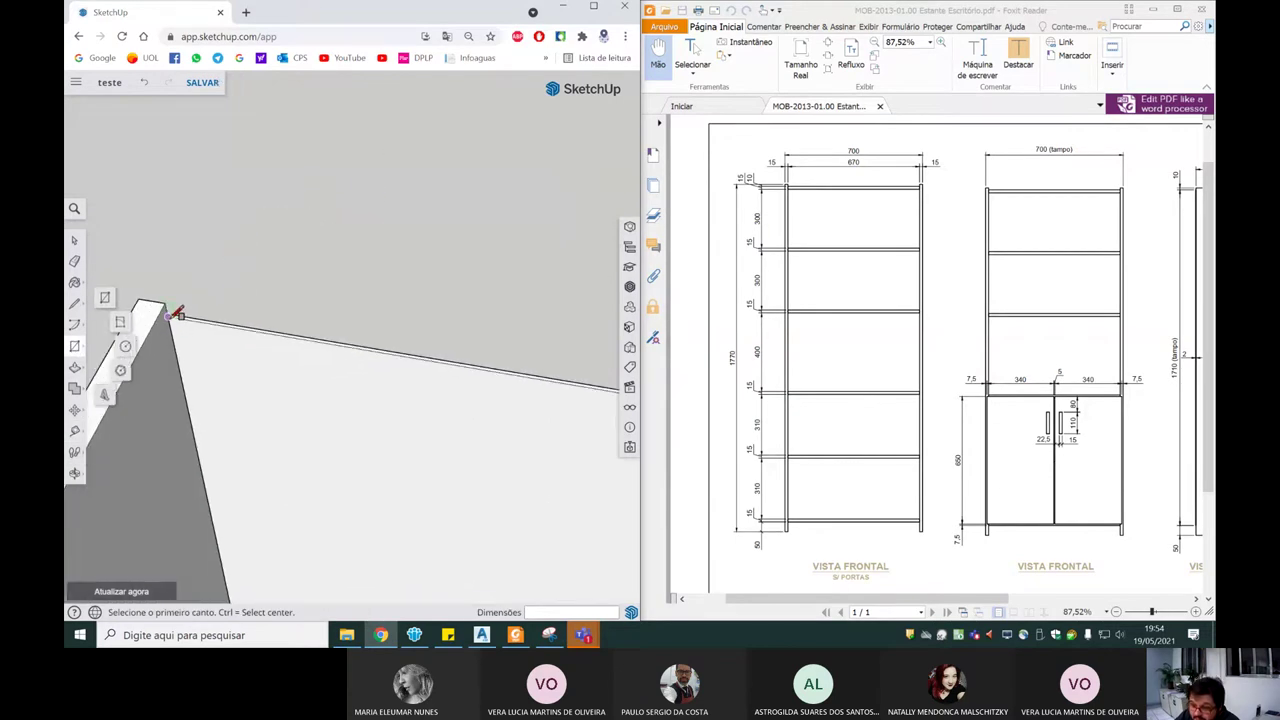
{"action": "left_click", "coordinate": [168, 316]}
{"action": "scroll", "coordinate": [170, 316], "scroll_direction": "down", "scroll_amount": 5}
{"action": "scroll", "coordinate": [328, 291], "scroll_direction": "up", "scroll_amount": 3}
{"action": "scroll", "coordinate": [362, 298], "scroll_direction": "up", "scroll_amount": 3}
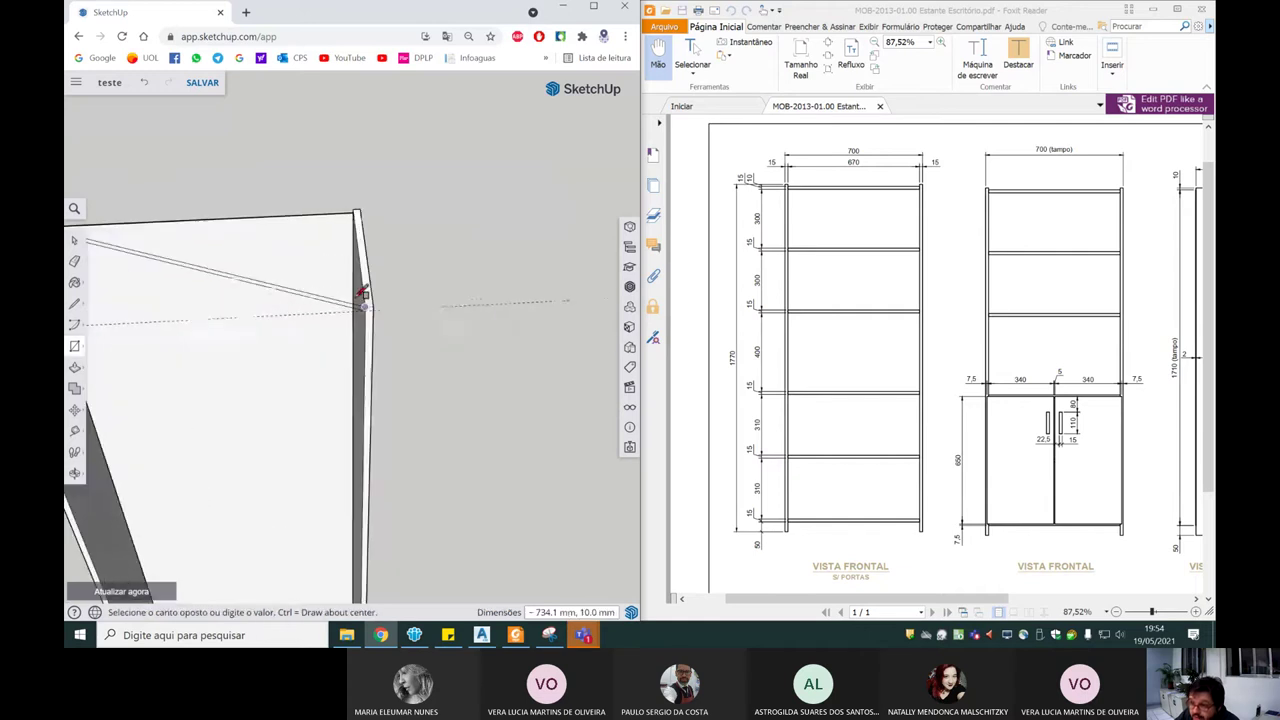
{"action": "middle_click", "coordinate": [362, 307]}
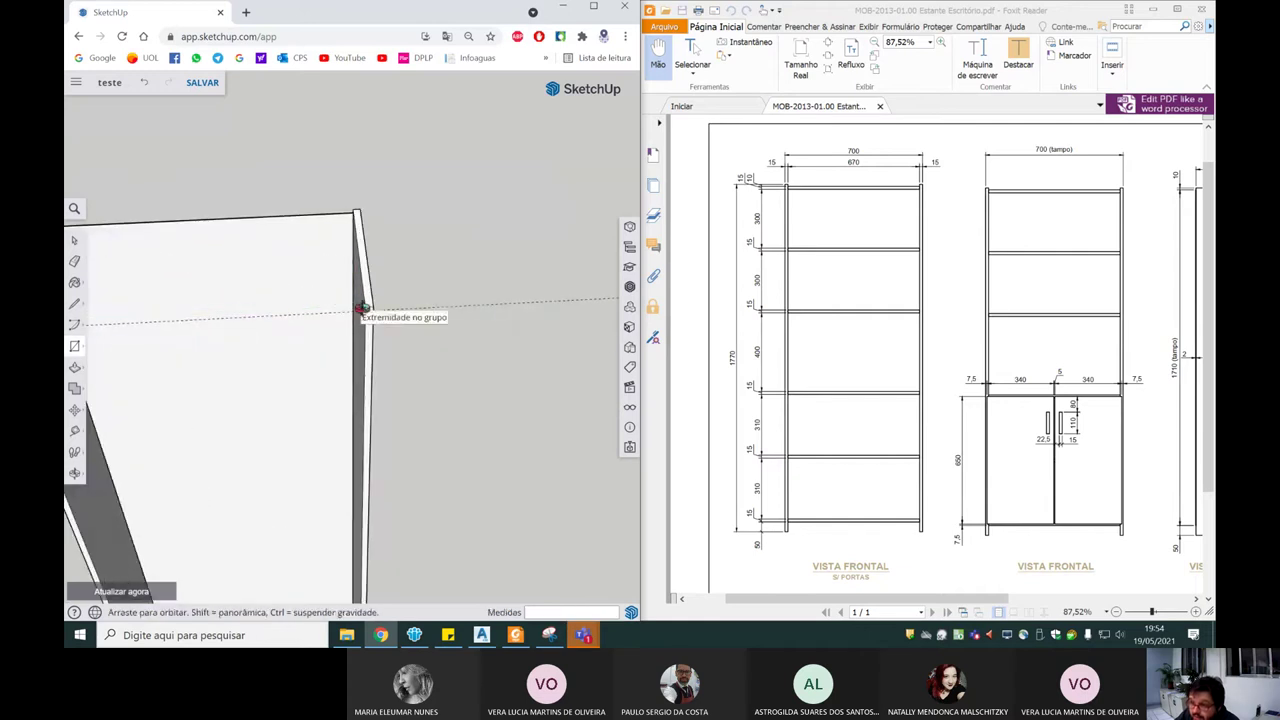
{"action": "middle_click_drag", "start_coordinate": [362, 307], "coordinate": [466, 277]}
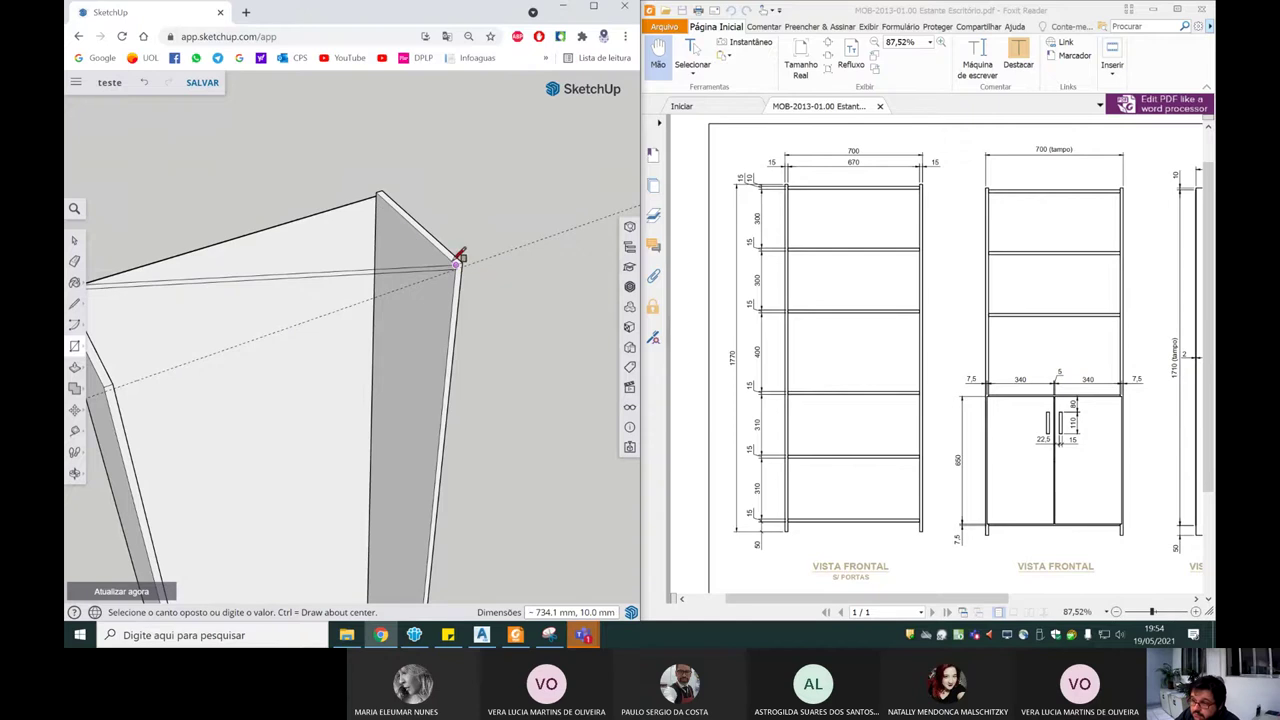
{"action": "left_click", "coordinate": [460, 262]}
{"action": "middle_click_drag", "start_coordinate": [460, 262], "coordinate": [104, 333]}
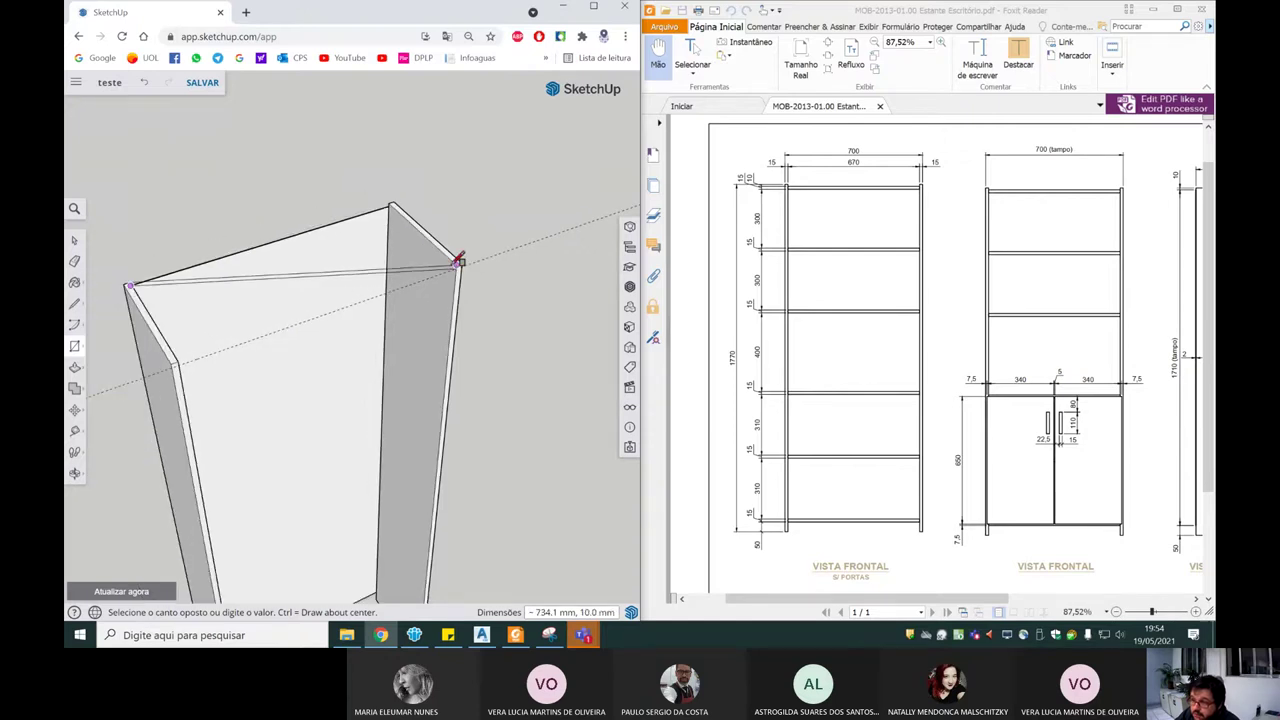
Step: Trace lines along the guide between the panels to close the top face outline
{"action": "left_click", "coordinate": [76, 303]}
{"action": "scroll", "coordinate": [178, 338], "scroll_direction": "up", "scroll_amount": 2}
{"action": "scroll", "coordinate": [154, 322], "scroll_direction": "up", "scroll_amount": 2}
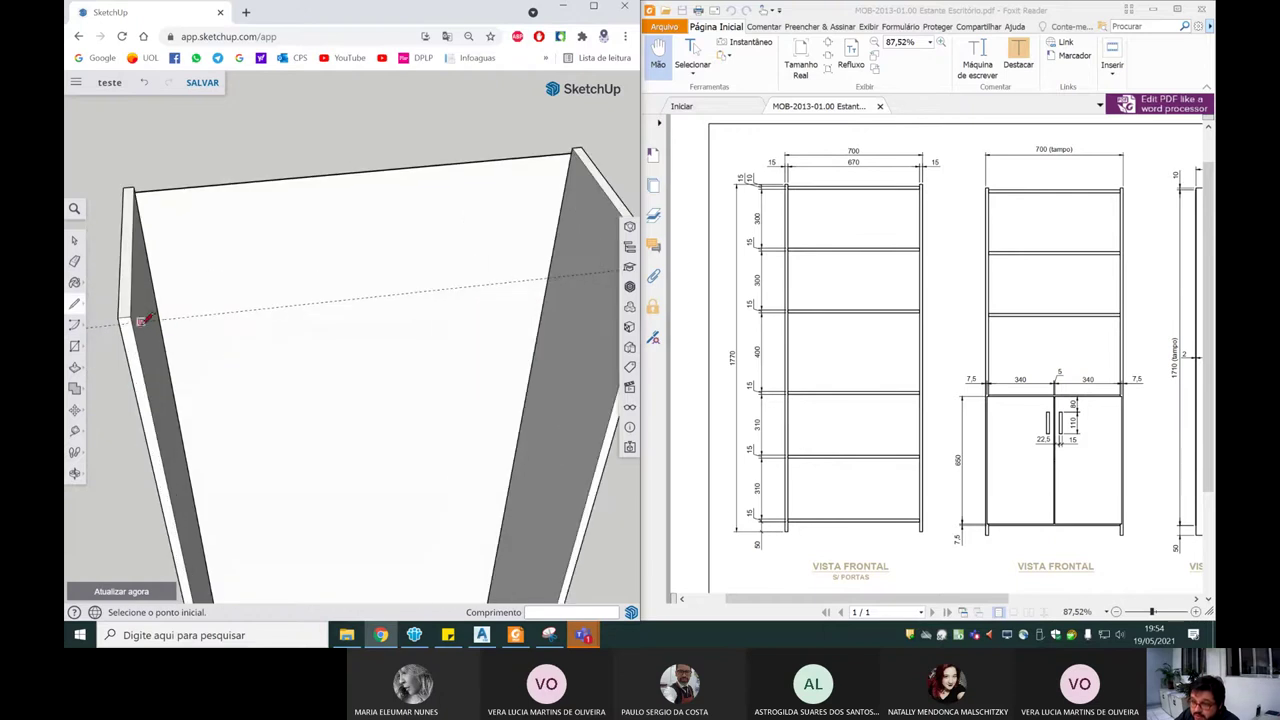
{"action": "mouse_move", "coordinate": [140, 320]}
{"action": "middle_mouse_down"}
{"action": "mouse_move", "coordinate": [125, 297]}
{"action": "mouse_move", "coordinate": [293, 302]}
{"action": "middle_mouse_up"}
{"action": "left_click", "coordinate": [131, 300]}
{"action": "left_click", "coordinate": [593, 291]}
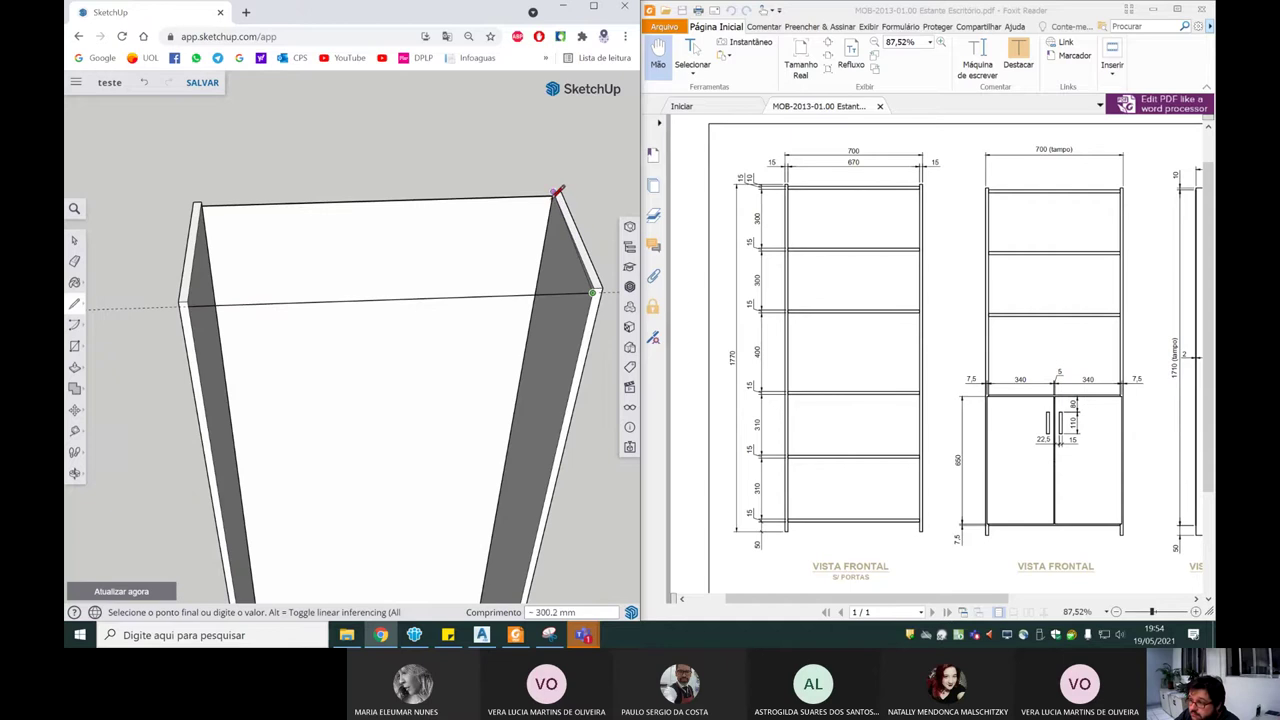
{"action": "scroll", "coordinate": [554, 196], "scroll_direction": "up", "scroll_amount": 3}
{"action": "scroll", "coordinate": [554, 196], "scroll_direction": "down", "scroll_amount": 2}
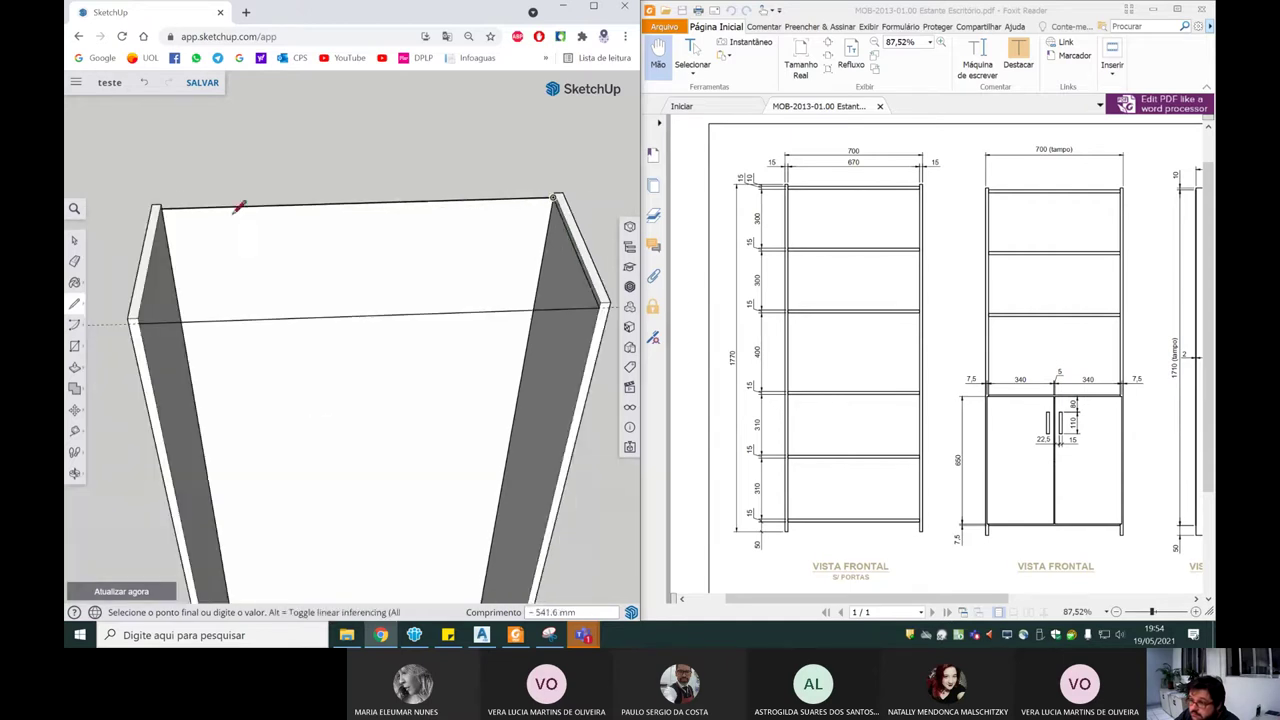
{"action": "left_click", "coordinate": [161, 207]}
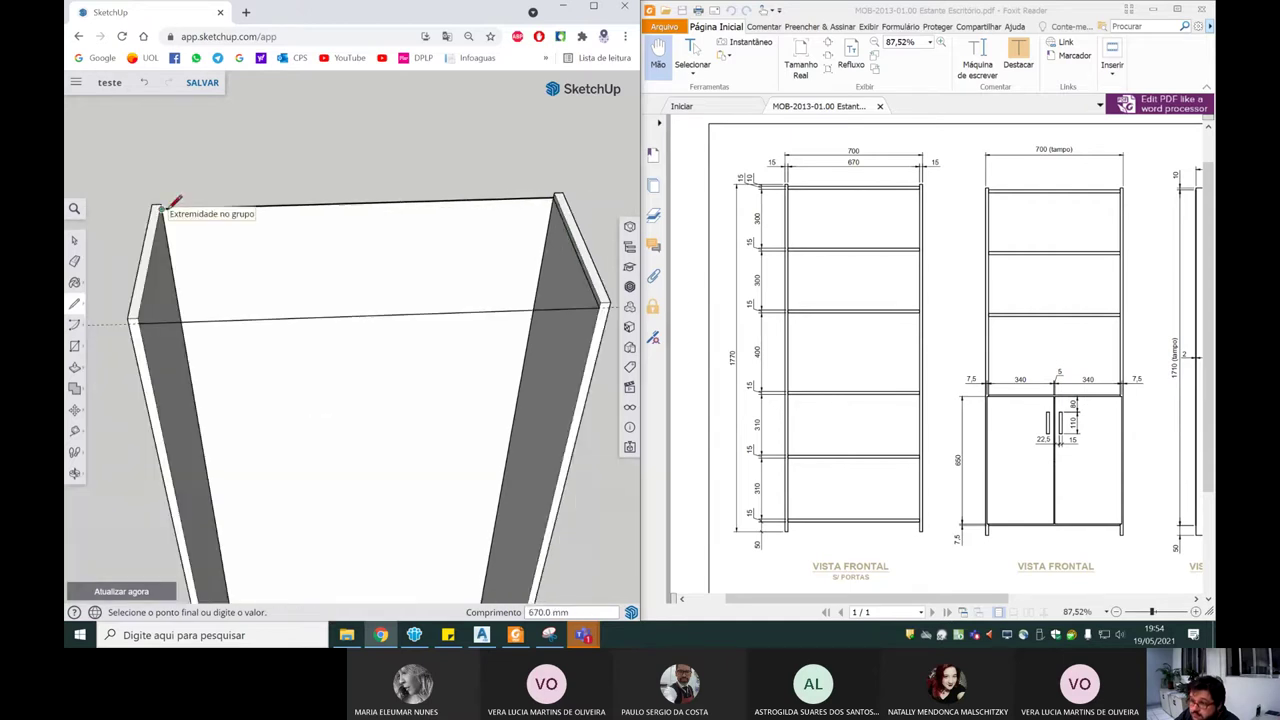
{"action": "left_click", "coordinate": [143, 318]}
{"action": "mouse_move", "coordinate": [314, 329]}
{"action": "middle_mouse_down"}
{"action": "mouse_move", "coordinate": [356, 200]}
{"action": "mouse_move", "coordinate": [349, 274]}
{"action": "mouse_move", "coordinate": [363, 234]}
{"action": "mouse_move", "coordinate": [405, 208]}
{"action": "mouse_move", "coordinate": [409, 229]}
{"action": "middle_mouse_up"}
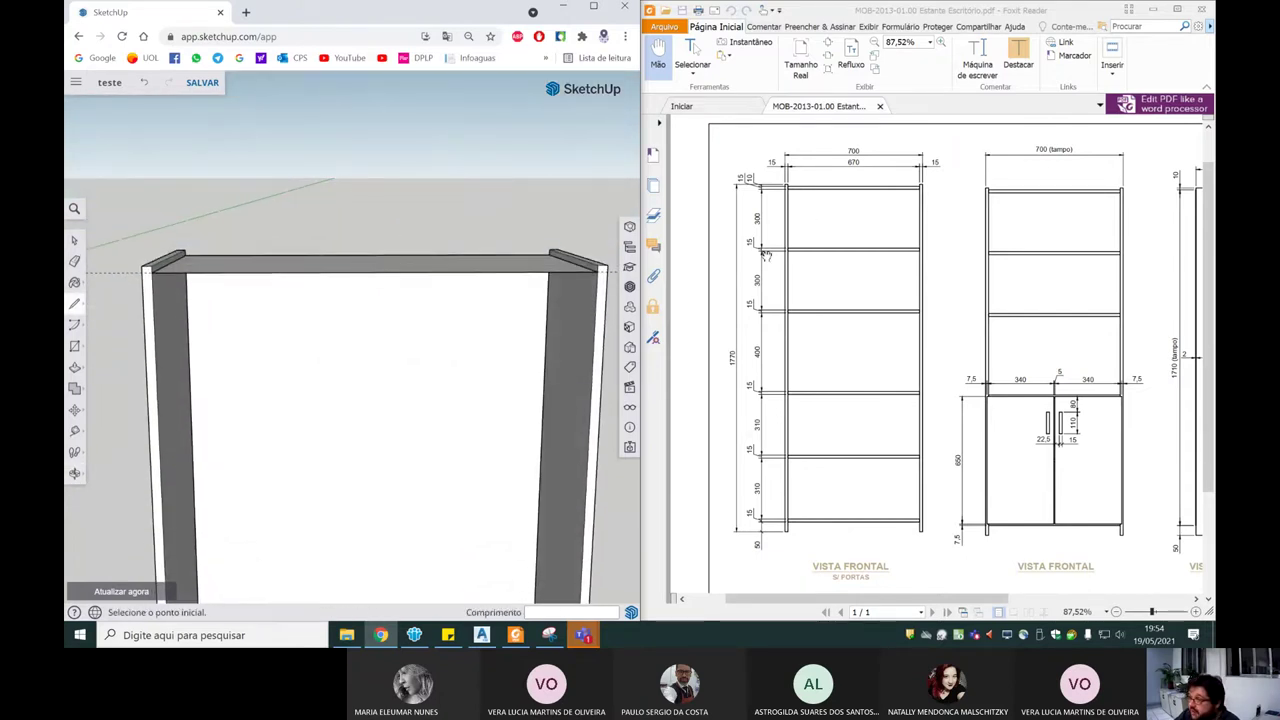
{"action": "mouse_move", "coordinate": [356, 303]}
{"action": "middle_mouse_down"}
{"action": "mouse_move", "coordinate": [349, 263]}
{"action": "mouse_move", "coordinate": [274, 306]}
{"action": "middle_mouse_up"}
Step: Push/Pull the top face to a 15 mm board thickness
{"action": "key", "text": "p"}
{"action": "left_click", "coordinate": [274, 286]}
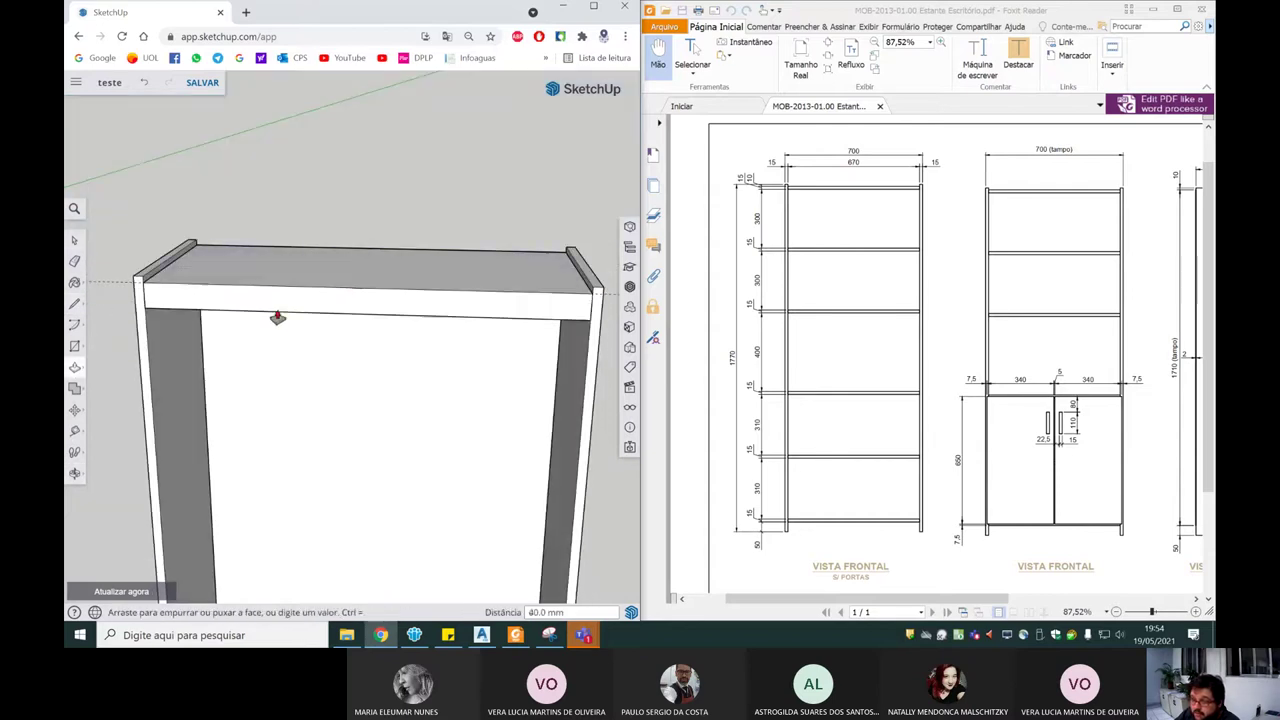
{"action": "key", "text": "Return"}
{"action": "key", "text": "space"}
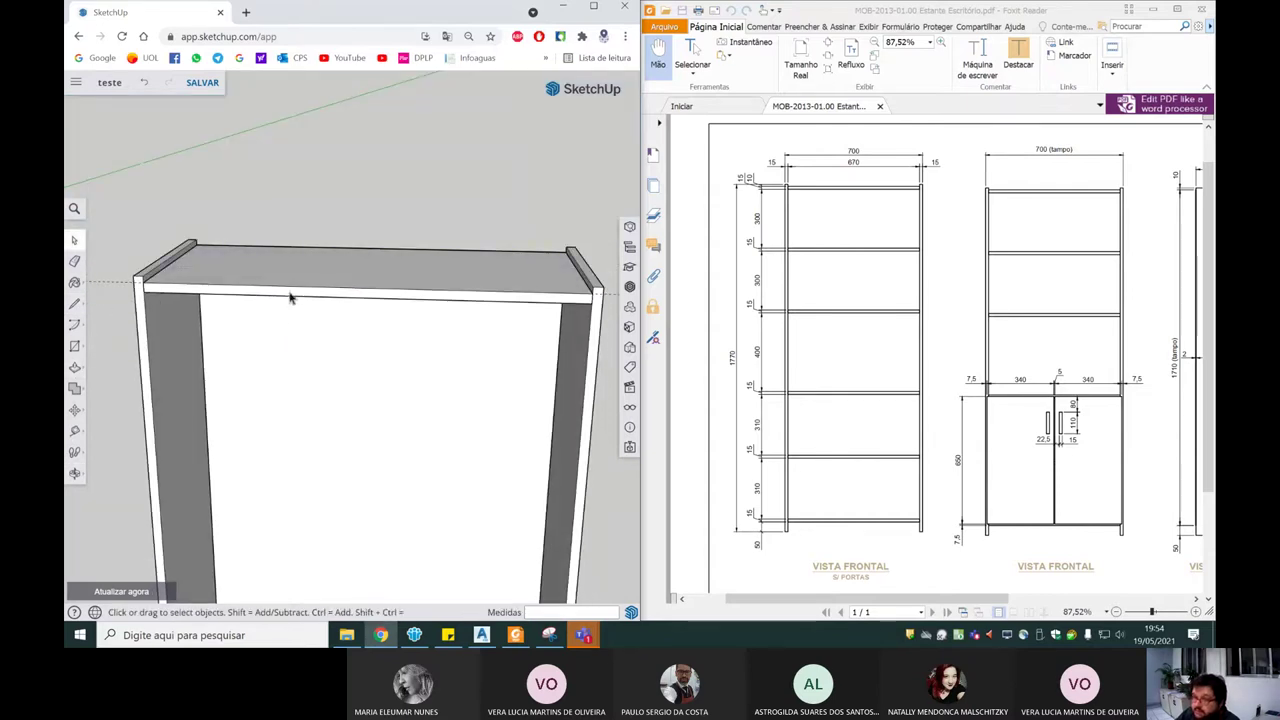
Step: Make the whole top board a group, then deselect it
{"action": "double_click", "coordinate": [296, 289]}
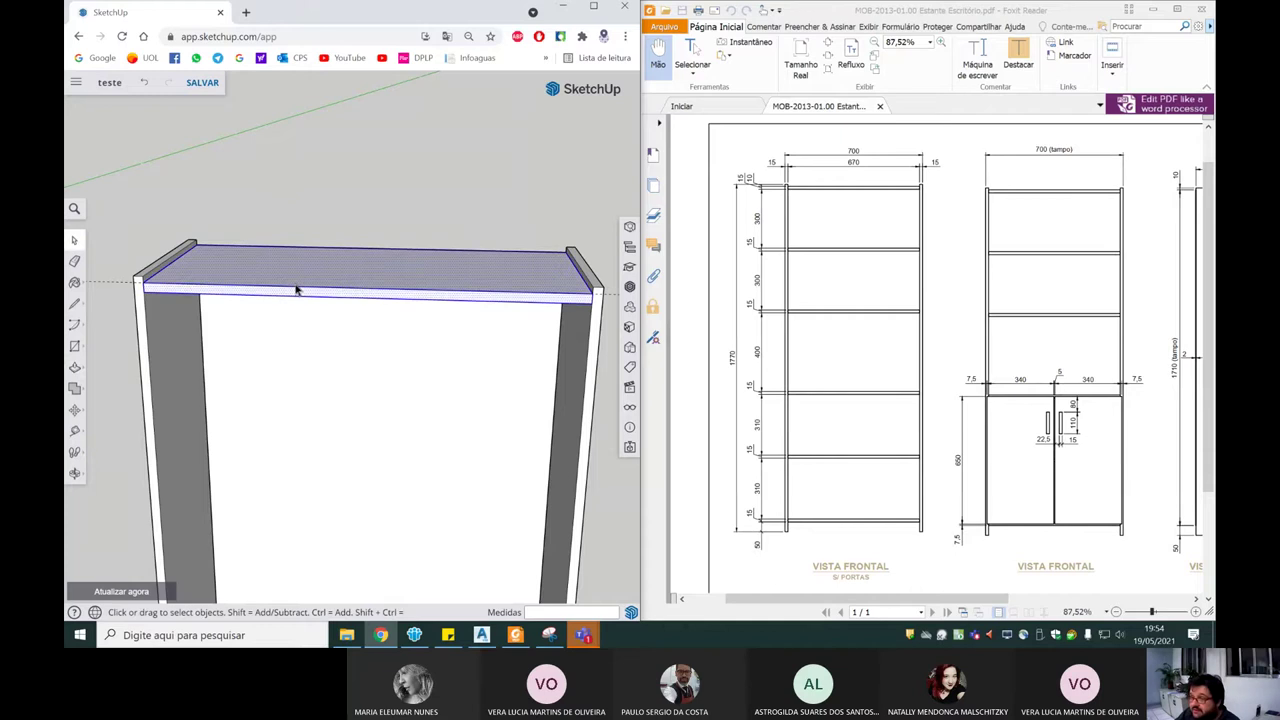
{"action": "right_click", "coordinate": [296, 289]}
{"action": "left_click", "coordinate": [334, 477]}
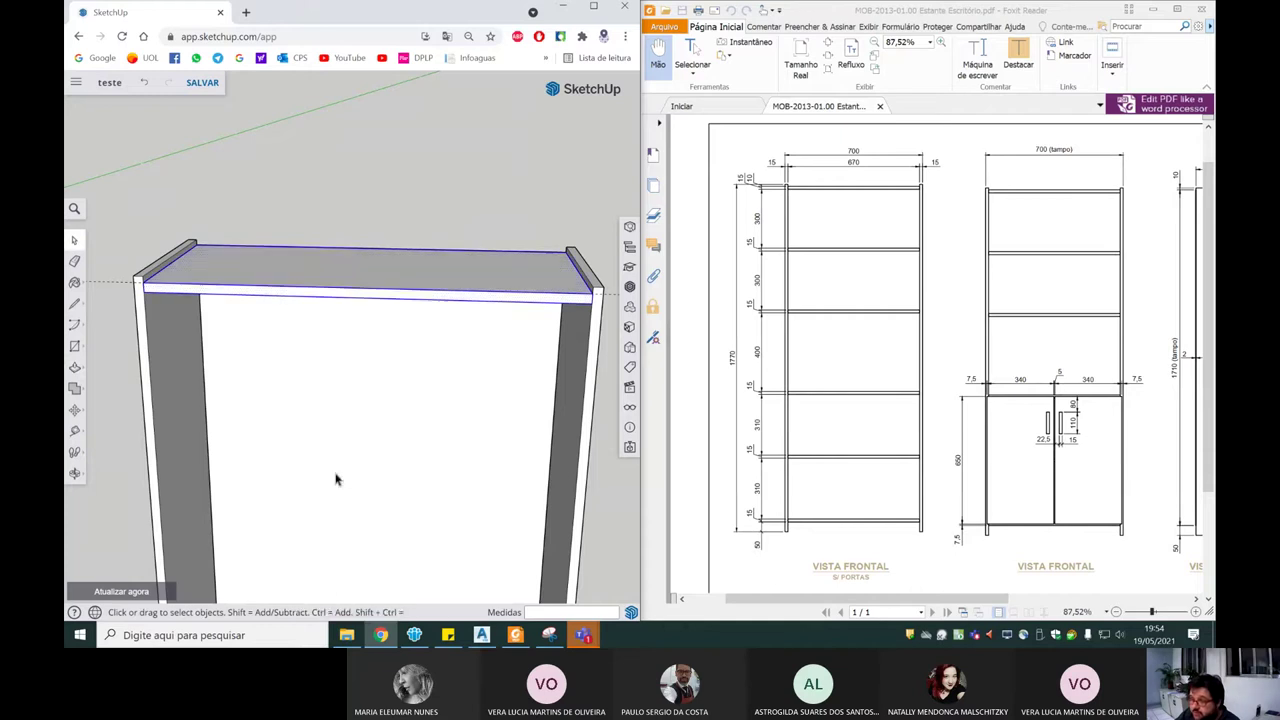
{"action": "middle_click_drag", "start_coordinate": [334, 477], "coordinate": [210, 302]}
{"action": "left_click", "coordinate": [161, 293]}
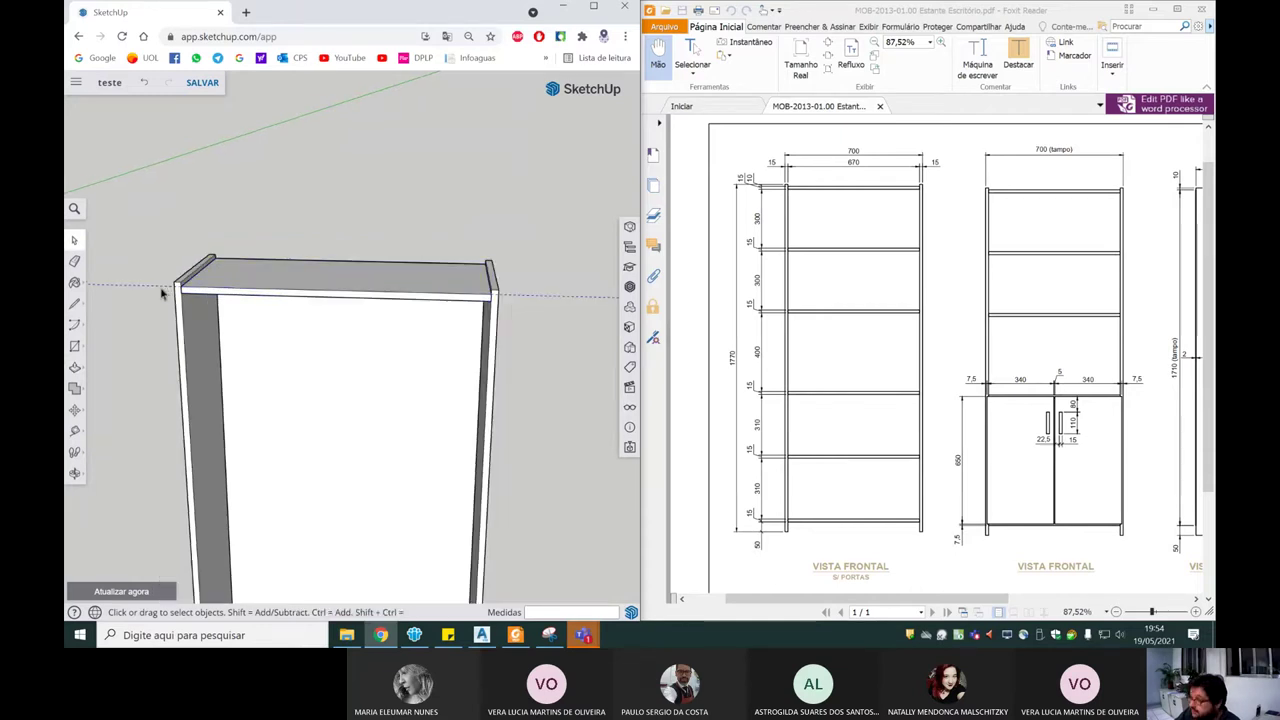
{"action": "mouse_move", "coordinate": [161, 307]}
{"action": "middle_mouse_down"}
{"action": "mouse_move", "coordinate": [234, 297]}
{"action": "mouse_move", "coordinate": [214, 280]}
{"action": "middle_mouse_up"}
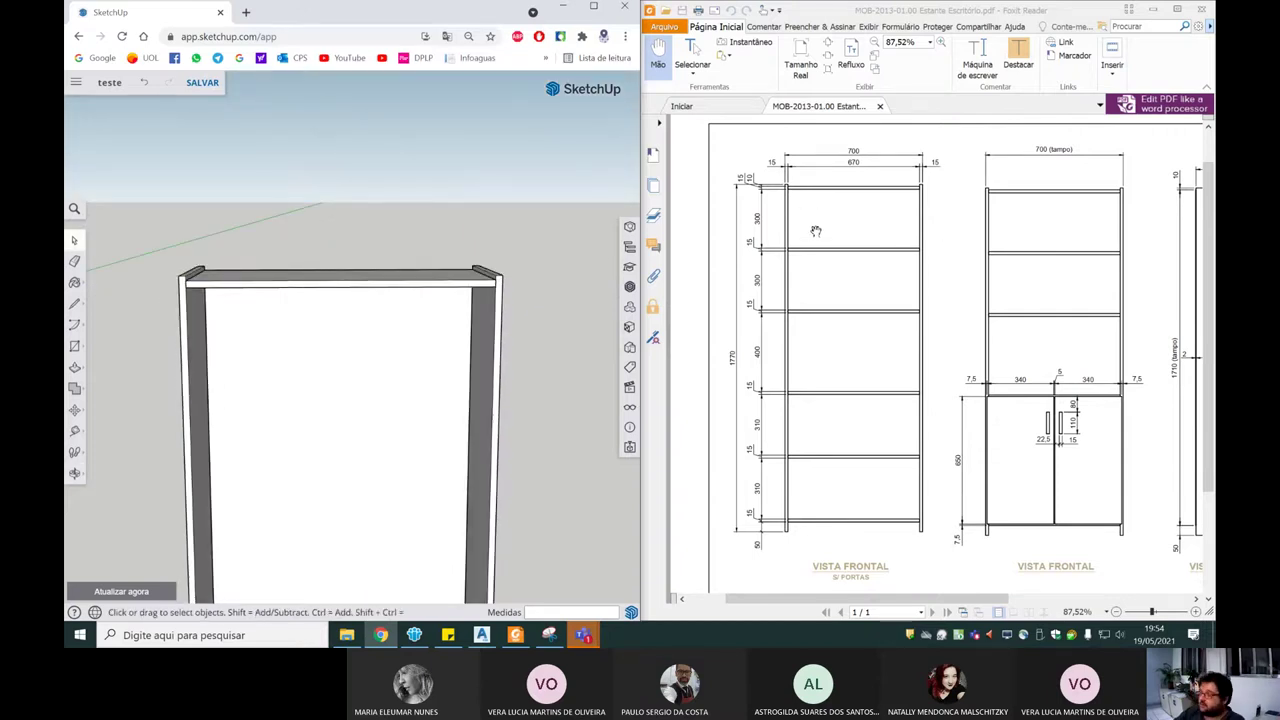
Step: Copy the top board 340 mm down to create the first shelf
{"action": "mouse_move", "coordinate": [345, 265]}
{"action": "middle_mouse_down"}
{"action": "mouse_move", "coordinate": [226, 203]}
{"action": "mouse_move", "coordinate": [75, 450]}
{"action": "middle_mouse_up"}
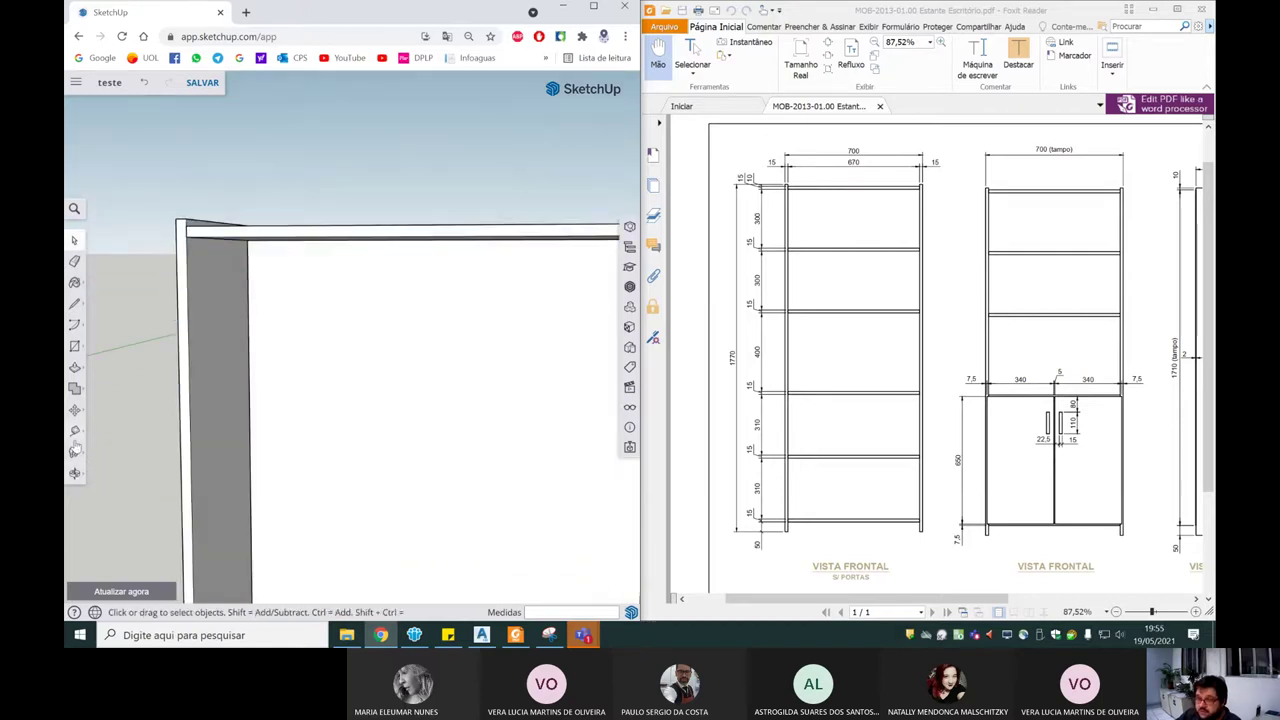
{"action": "left_click", "coordinate": [75, 450]}
{"action": "left_click", "coordinate": [105, 385]}
{"action": "scroll", "coordinate": [192, 228], "scroll_direction": "up", "scroll_amount": 1}
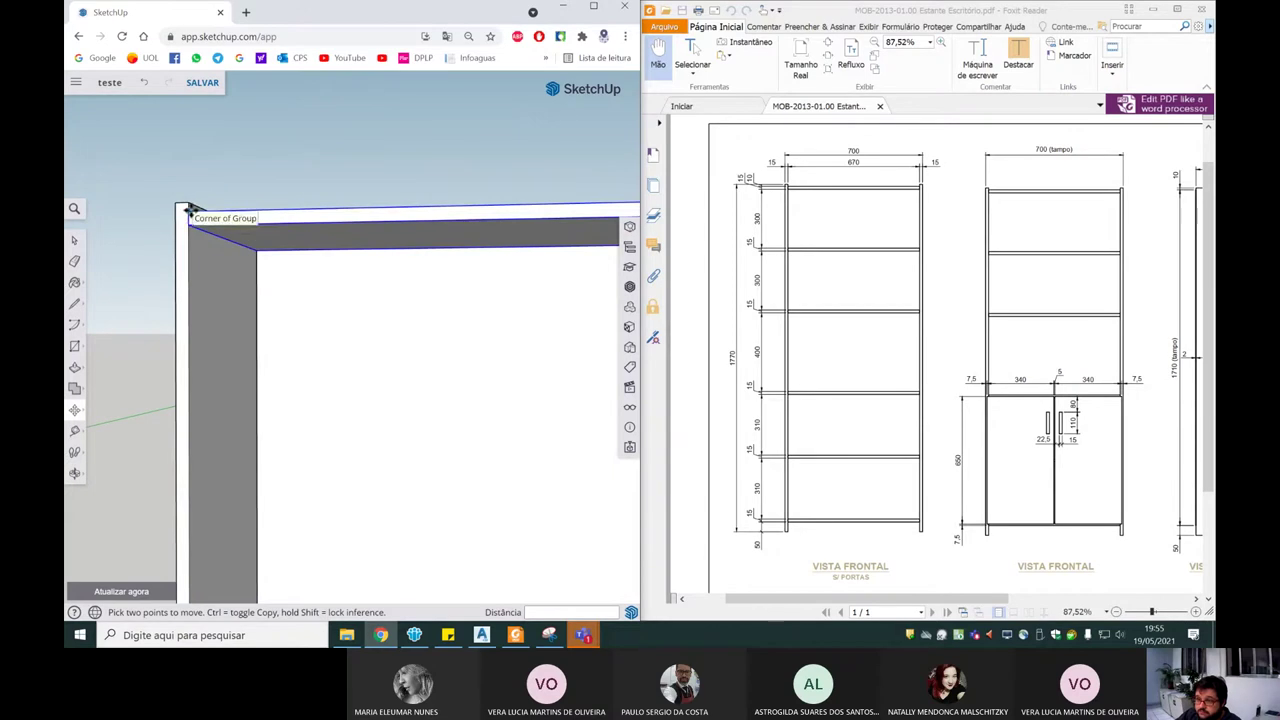
{"action": "key", "text": "ctrl"}
{"action": "left_click", "coordinate": [190, 210]}
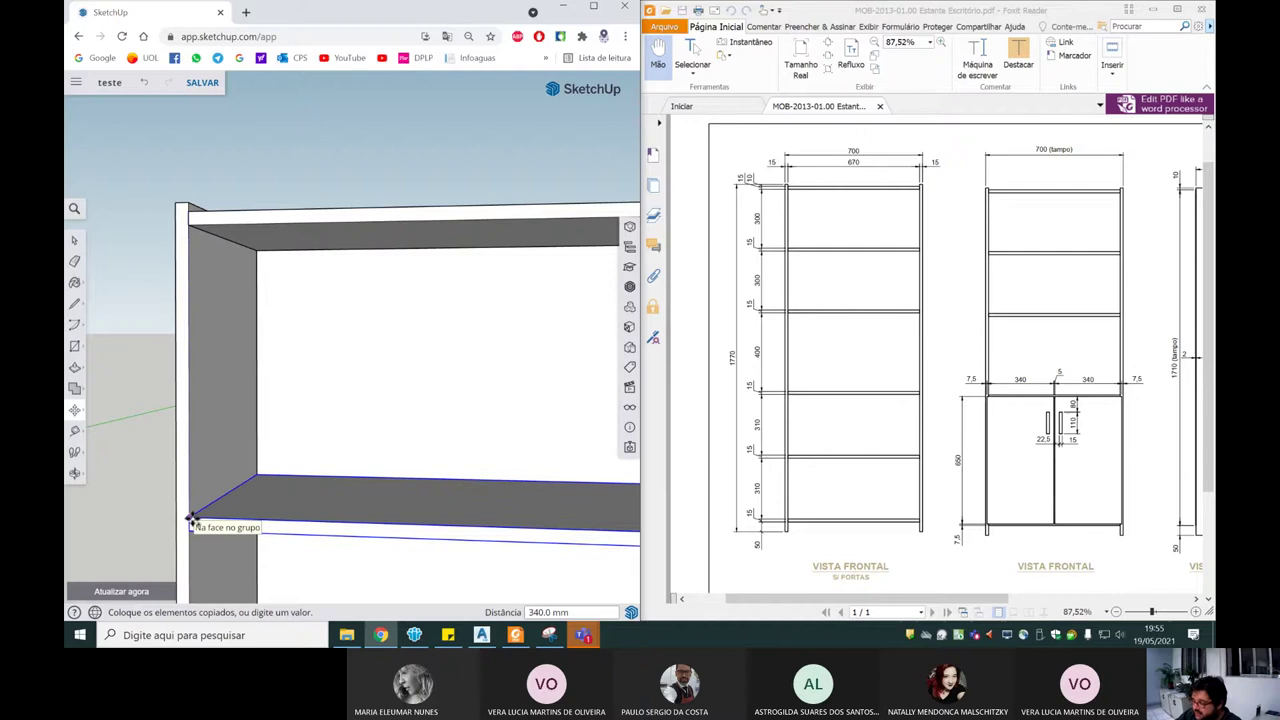
{"action": "type", "text": "300"}
{"action": "key", "text": "Return"}
{"action": "scroll", "coordinate": [254, 409], "scroll_direction": "down", "scroll_amount": 5}
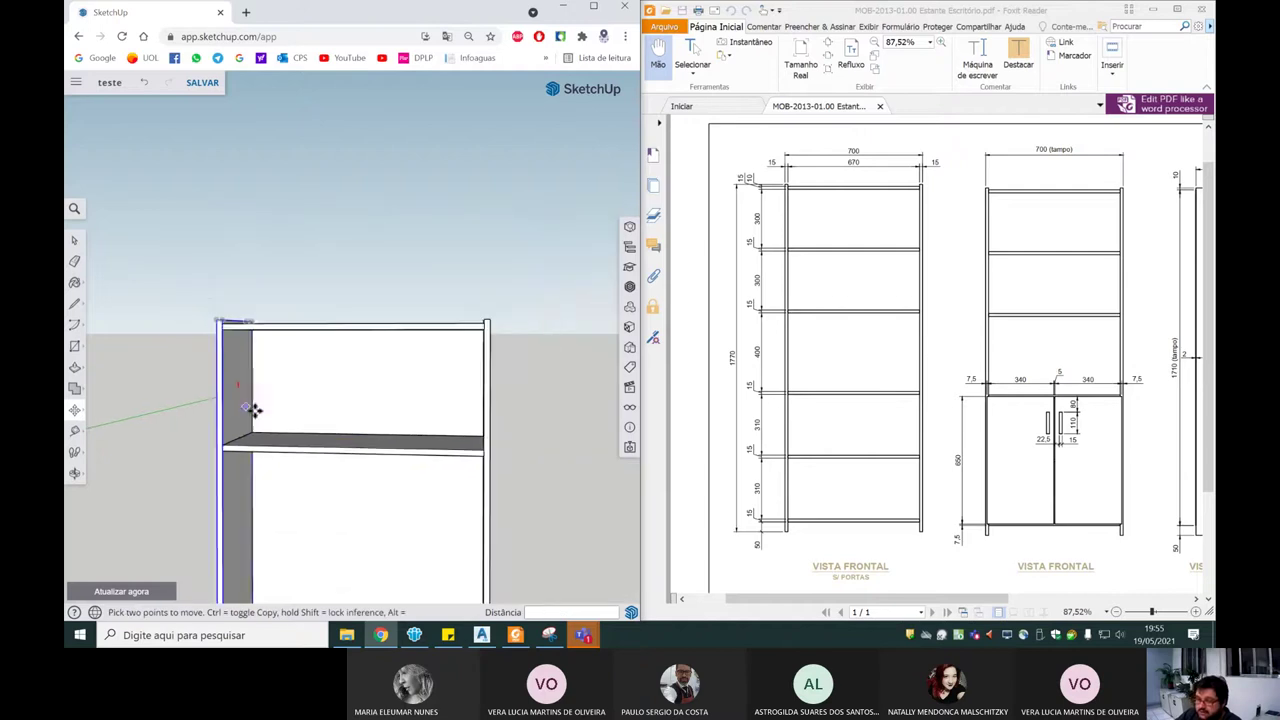
{"action": "scroll", "coordinate": [349, 437], "scroll_direction": "down", "scroll_amount": 1}
{"action": "scroll", "coordinate": [349, 437], "scroll_direction": "down", "scroll_amount": 2}
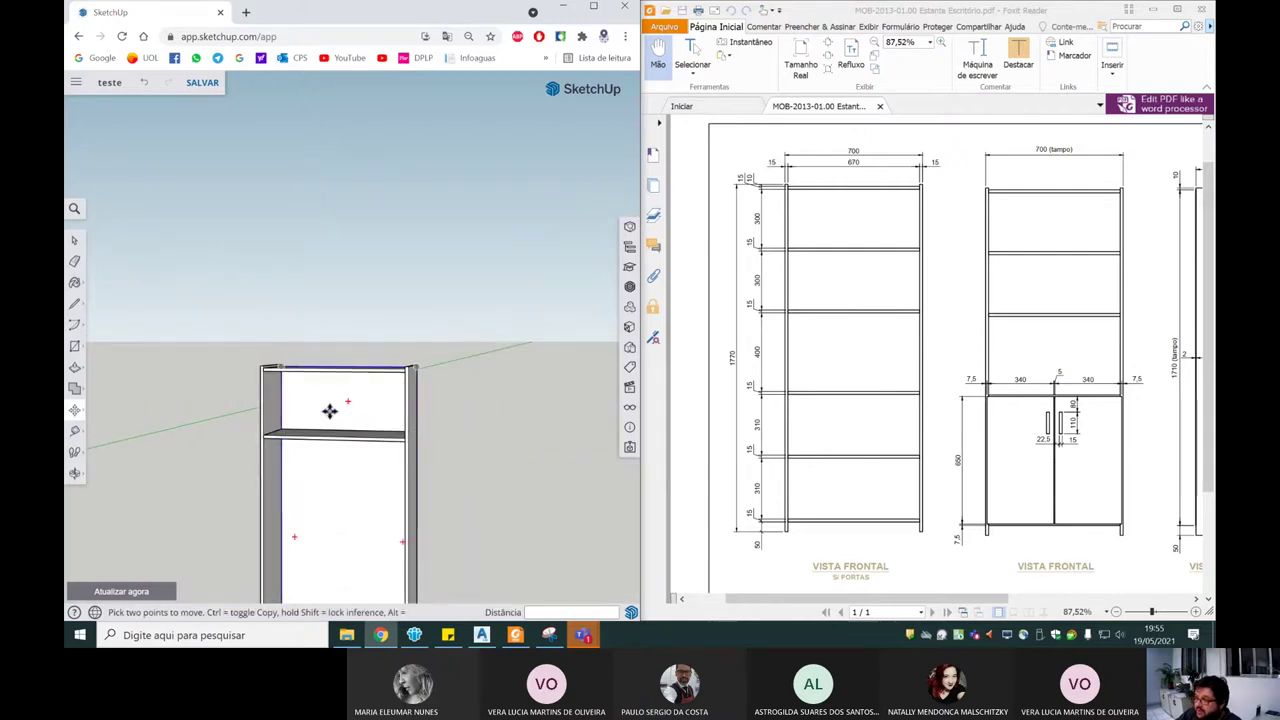
{"action": "scroll", "coordinate": [330, 411], "scroll_direction": "down", "scroll_amount": 2}
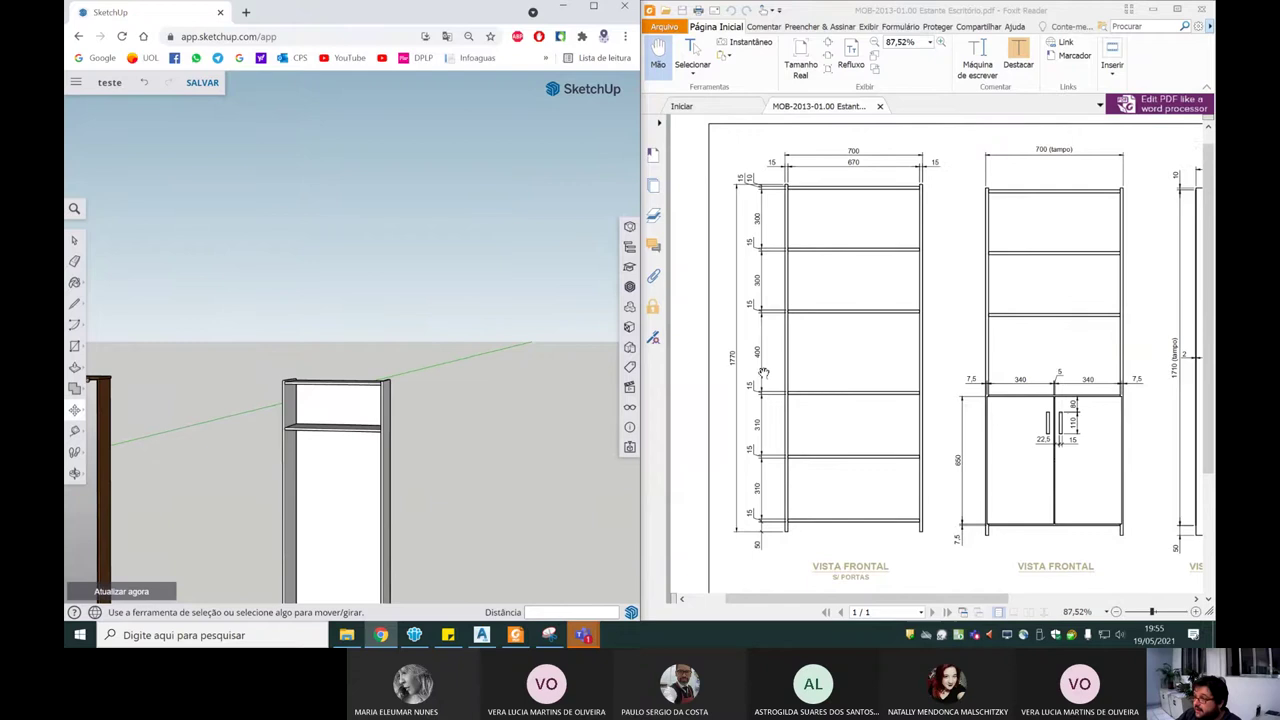
{"action": "scroll", "coordinate": [763, 372], "scroll_direction": "up", "scroll_amount": 1}
{"action": "scroll", "coordinate": [169, 443], "scroll_direction": "up", "scroll_amount": 4}
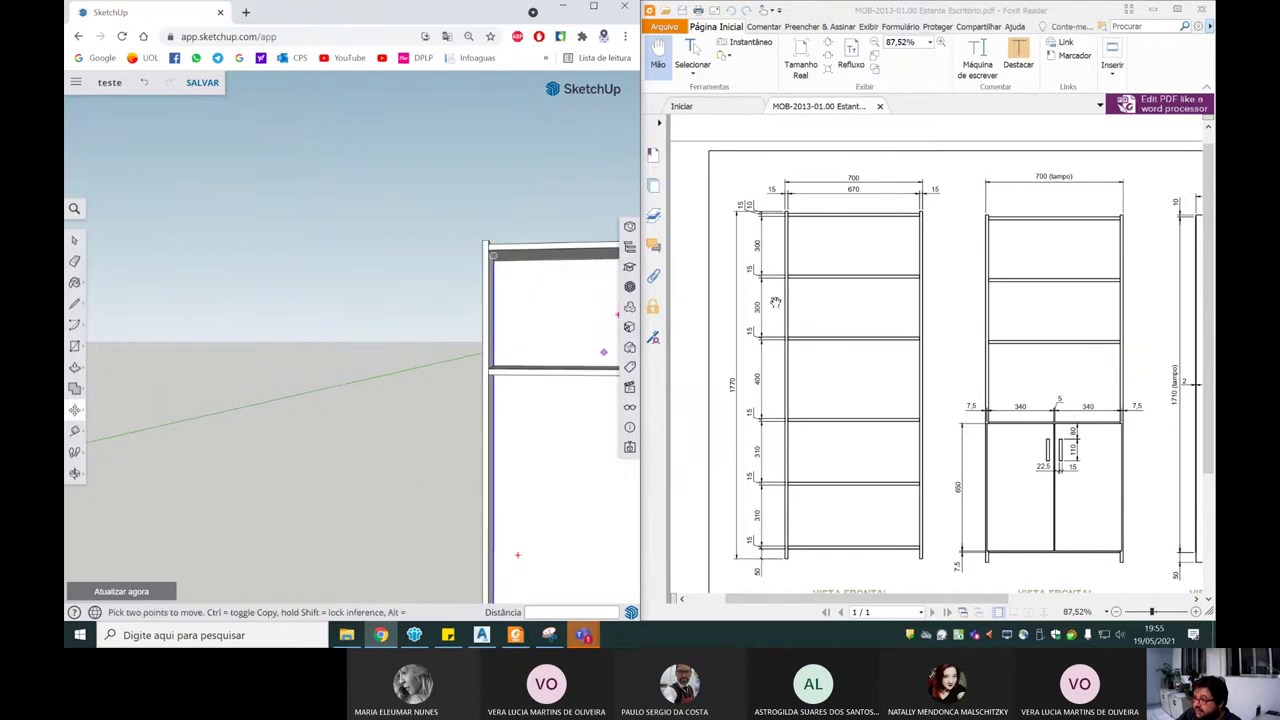
{"action": "scroll", "coordinate": [503, 323], "scroll_direction": "down", "scroll_amount": 3}
{"action": "scroll", "coordinate": [486, 323], "scroll_direction": "up", "scroll_amount": 2}
{"action": "scroll", "coordinate": [491, 306], "scroll_direction": "up", "scroll_amount": 2}
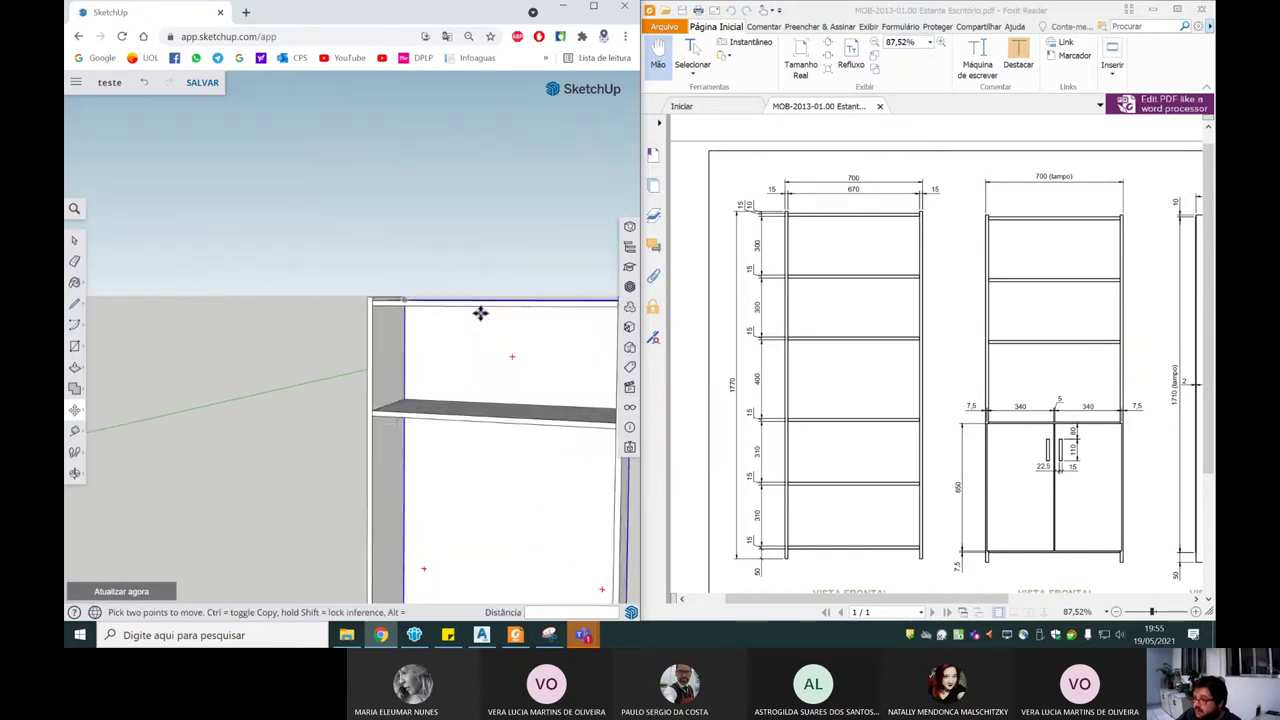
{"action": "scroll", "coordinate": [480, 314], "scroll_direction": "up", "scroll_amount": 1}
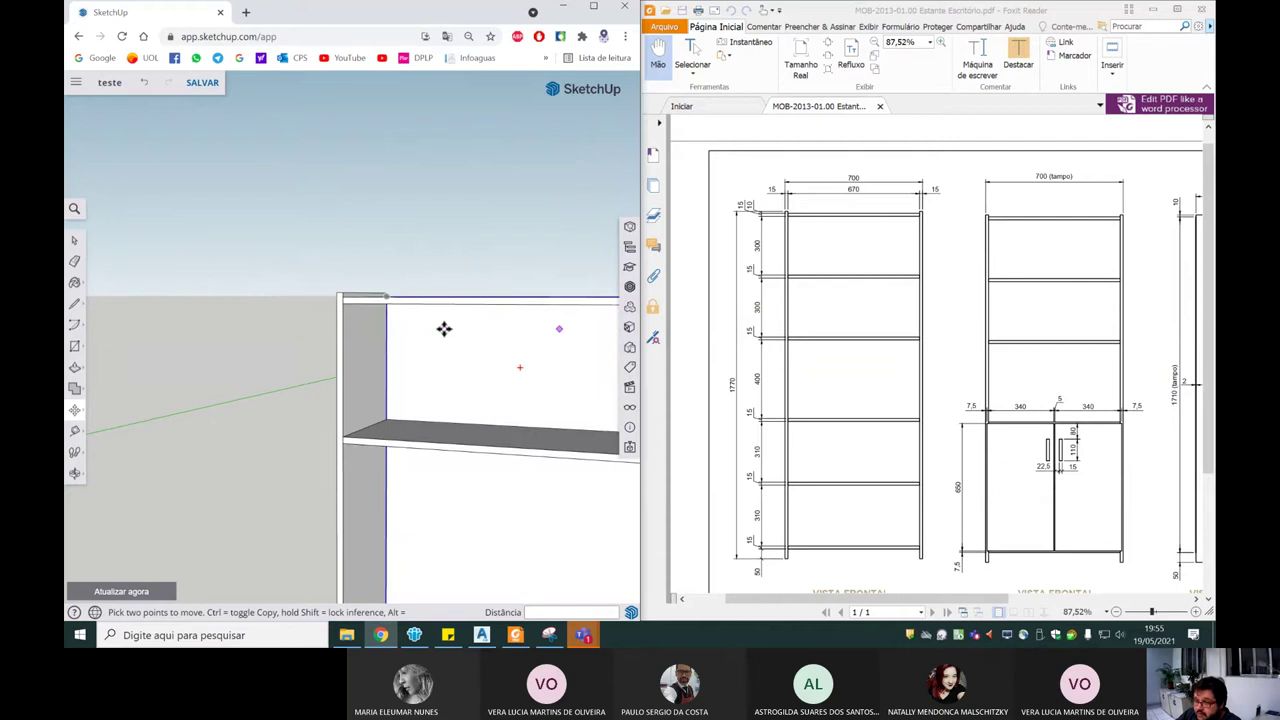
Step: Copy that shelf 315 mm lower to add the second shelf
{"action": "key", "text": "space"}
{"action": "scroll", "coordinate": [380, 330], "scroll_direction": "up", "scroll_amount": 2}
{"action": "left_click", "coordinate": [351, 499]}
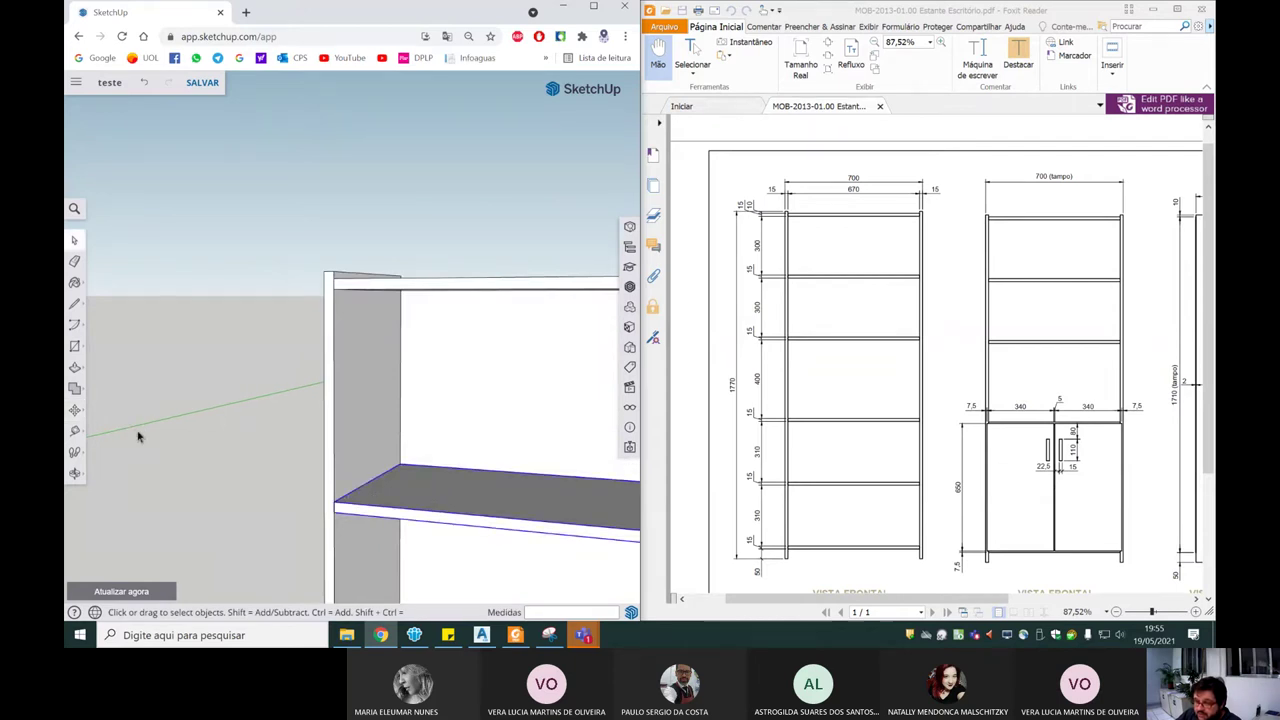
{"action": "left_click", "coordinate": [75, 411]}
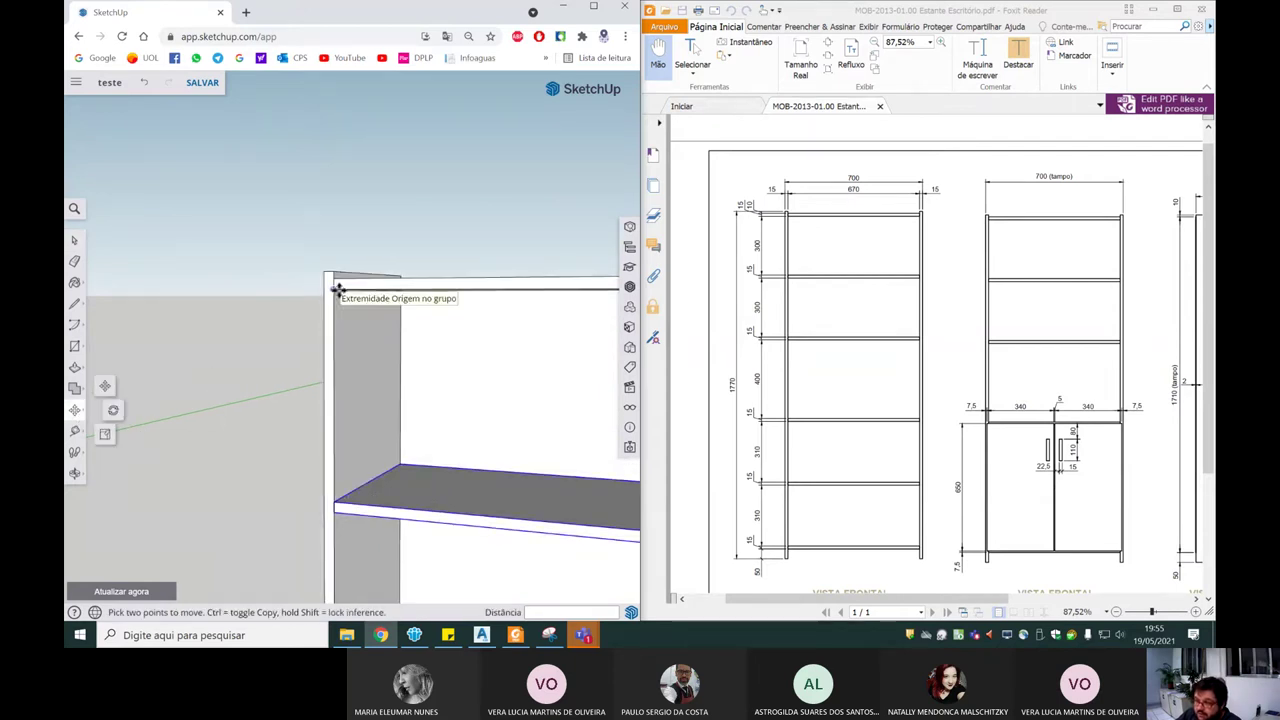
{"action": "left_click", "coordinate": [337, 291]}
{"action": "key", "text": "ctrl"}
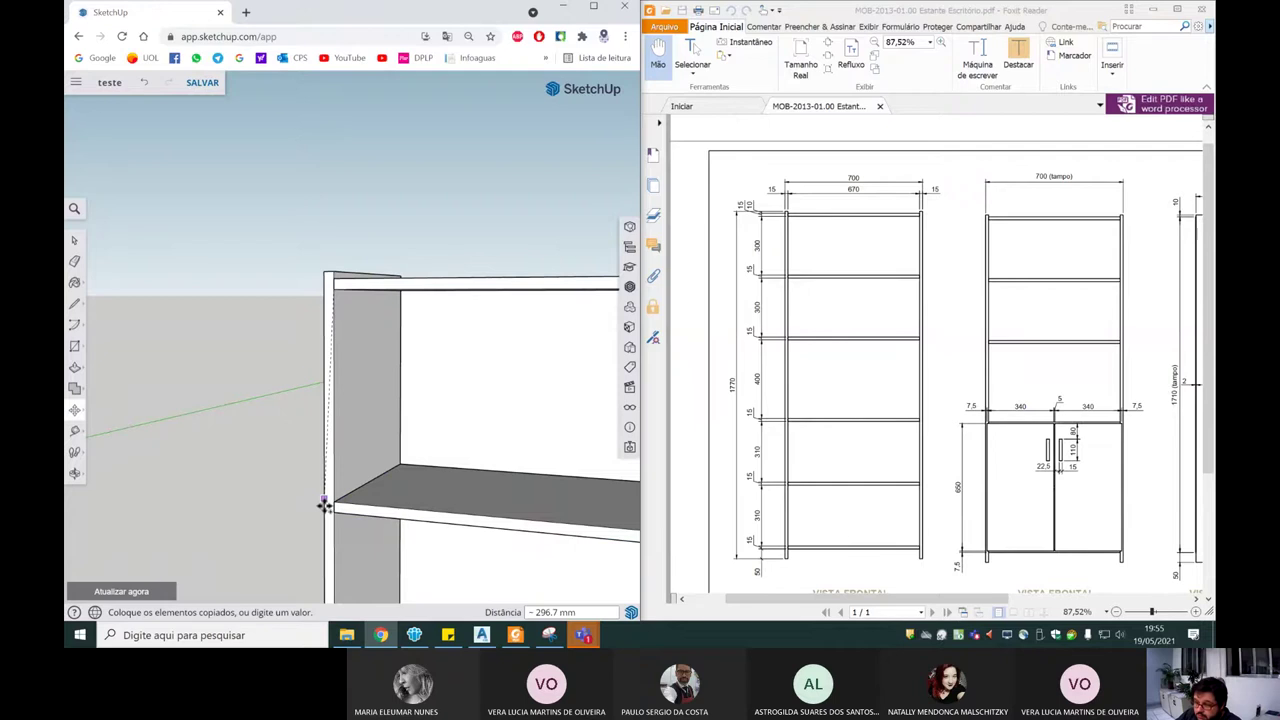
{"action": "scroll", "coordinate": [330, 500], "scroll_direction": "up", "scroll_amount": 2}
{"action": "scroll", "coordinate": [330, 500], "scroll_direction": "up", "scroll_amount": 1}
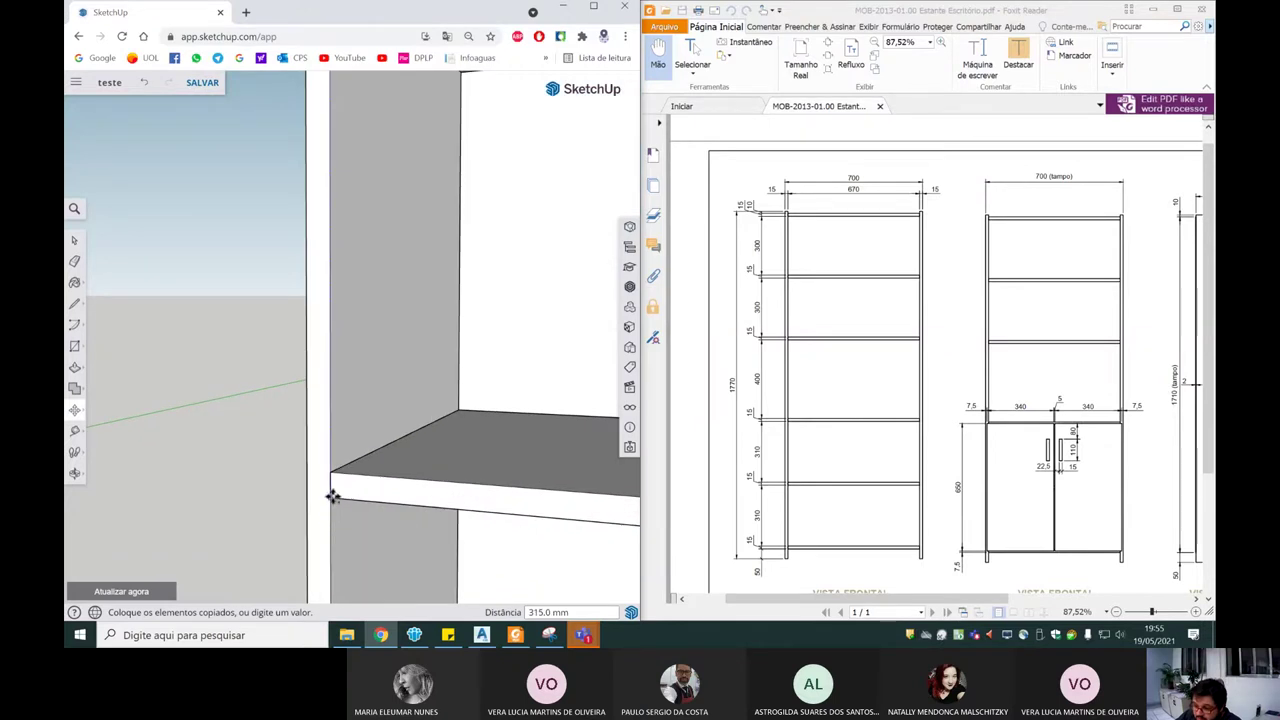
{"action": "left_click", "coordinate": [331, 500]}
{"action": "scroll", "coordinate": [326, 389], "scroll_direction": "down", "scroll_amount": 2}
{"action": "scroll", "coordinate": [323, 391], "scroll_direction": "down", "scroll_amount": 2}
{"action": "scroll", "coordinate": [377, 422], "scroll_direction": "down", "scroll_amount": 2}
{"action": "middle_click_drag", "start_coordinate": [377, 422], "coordinate": [420, 392]}
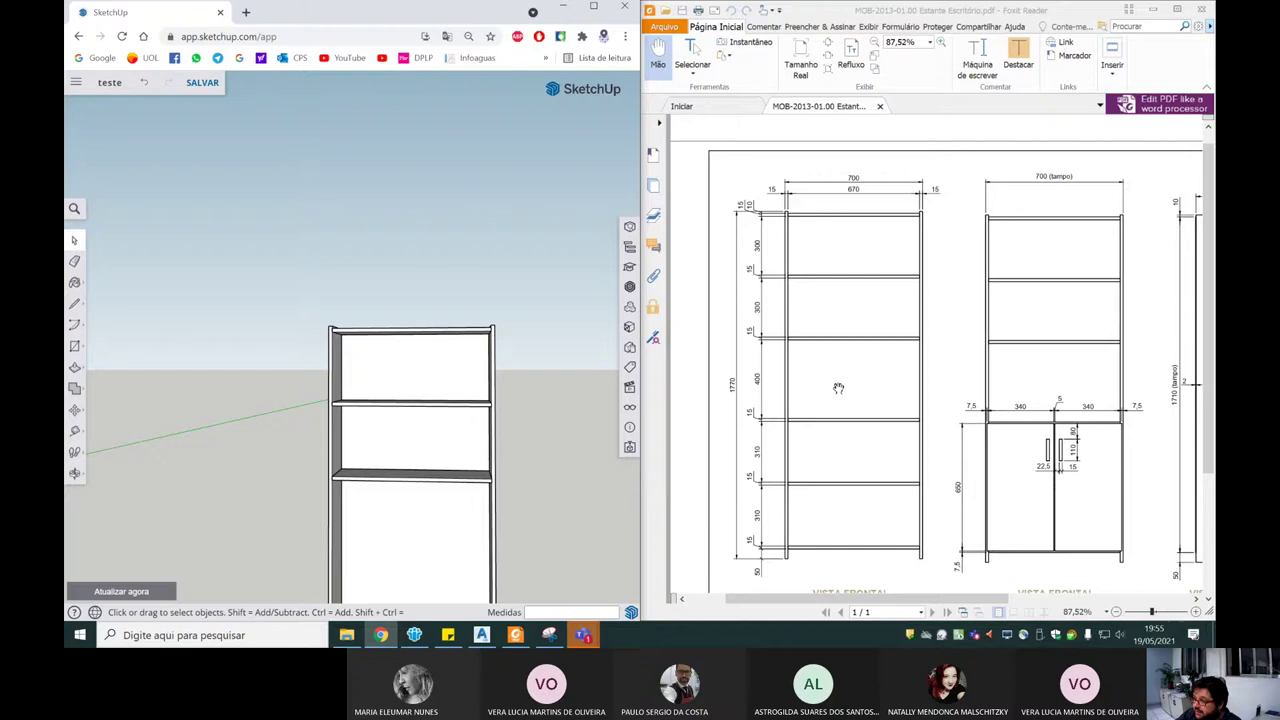
{"action": "scroll", "coordinate": [329, 434], "scroll_direction": "down", "scroll_amount": 2}
{"action": "scroll", "coordinate": [329, 523], "scroll_direction": "up", "scroll_amount": 2}
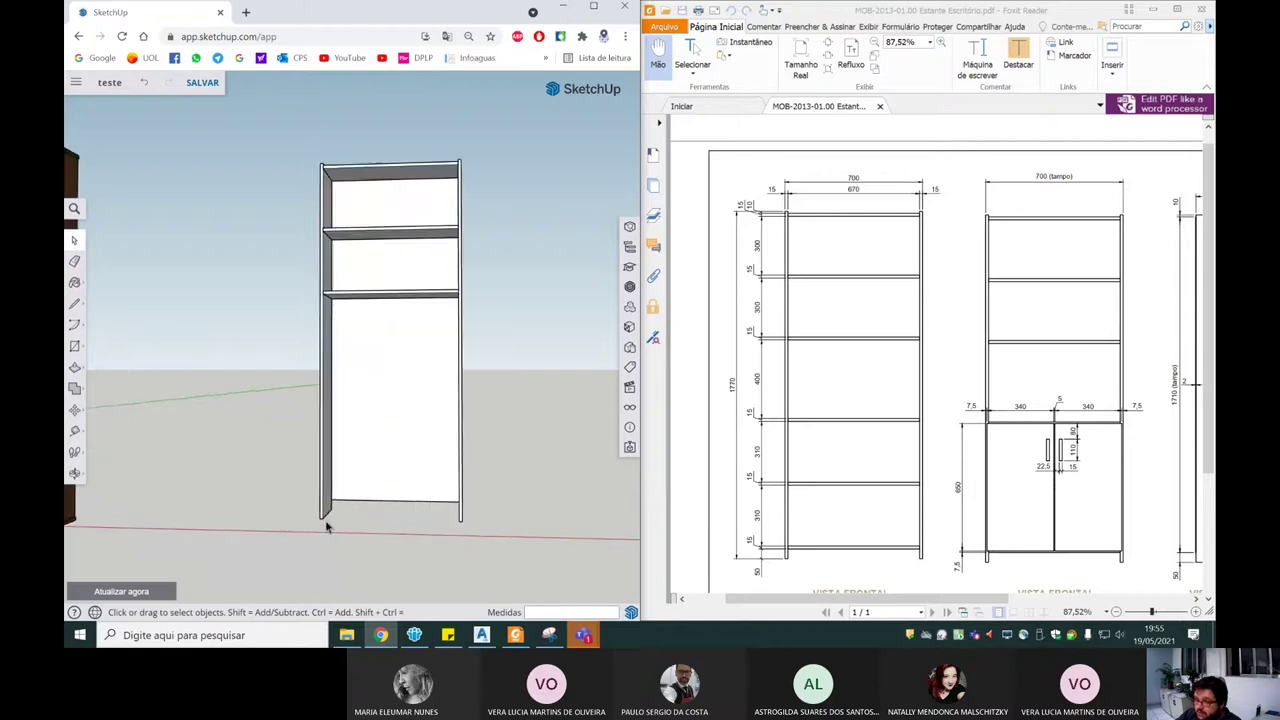
{"action": "scroll", "coordinate": [349, 517], "scroll_direction": "up", "scroll_amount": 1}
{"action": "scroll", "coordinate": [353, 511], "scroll_direction": "up", "scroll_amount": 2}
Step: Copy the panel down to the cabinet base as the bottom board
{"action": "mouse_move", "coordinate": [353, 511]}
{"action": "middle_mouse_down"}
{"action": "mouse_move", "coordinate": [431, 508]}
{"action": "mouse_move", "coordinate": [380, 491]}
{"action": "mouse_move", "coordinate": [311, 501]}
{"action": "mouse_move", "coordinate": [337, 503]}
{"action": "middle_mouse_up"}
{"action": "scroll", "coordinate": [349, 504], "scroll_direction": "up", "scroll_amount": 2}
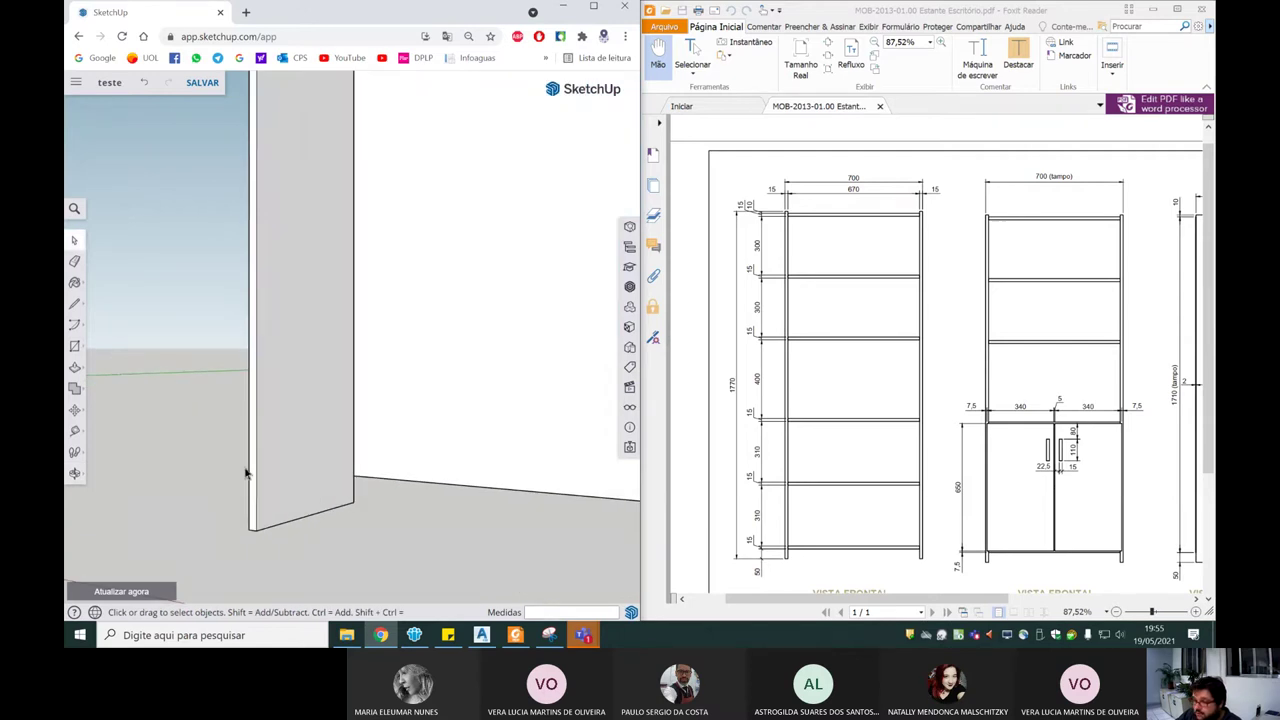
{"action": "scroll", "coordinate": [313, 464], "scroll_direction": "down", "scroll_amount": 3}
{"action": "mouse_move", "coordinate": [313, 464]}
{"action": "middle_mouse_down"}
{"action": "mouse_move", "coordinate": [360, 360]}
{"action": "mouse_move", "coordinate": [322, 172]}
{"action": "mouse_move", "coordinate": [343, 209]}
{"action": "middle_mouse_up"}
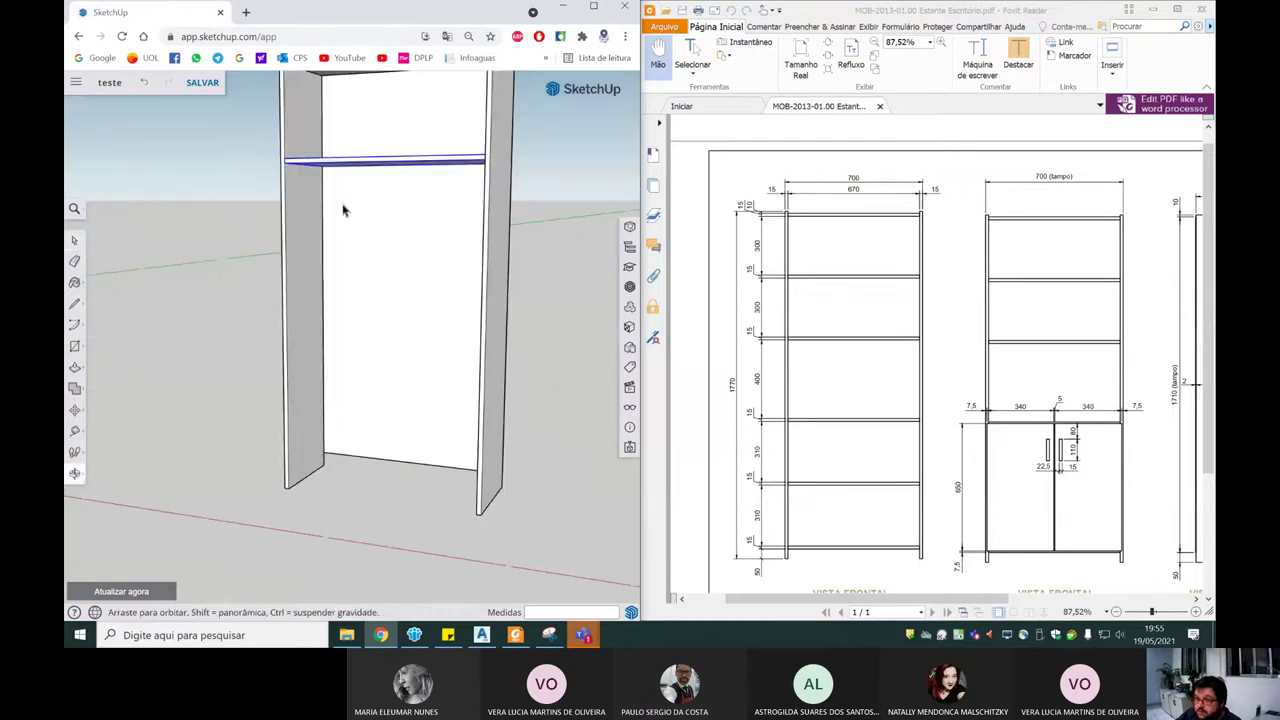
{"action": "left_click", "coordinate": [74, 410]}
{"action": "scroll", "coordinate": [274, 150], "scroll_direction": "up", "scroll_amount": 5}
{"action": "mouse_move", "coordinate": [306, 137]}
{"action": "middle_mouse_down"}
{"action": "mouse_move", "coordinate": [340, 197]}
{"action": "mouse_move", "coordinate": [340, 171]}
{"action": "mouse_move", "coordinate": [355, 231]}
{"action": "middle_mouse_up"}
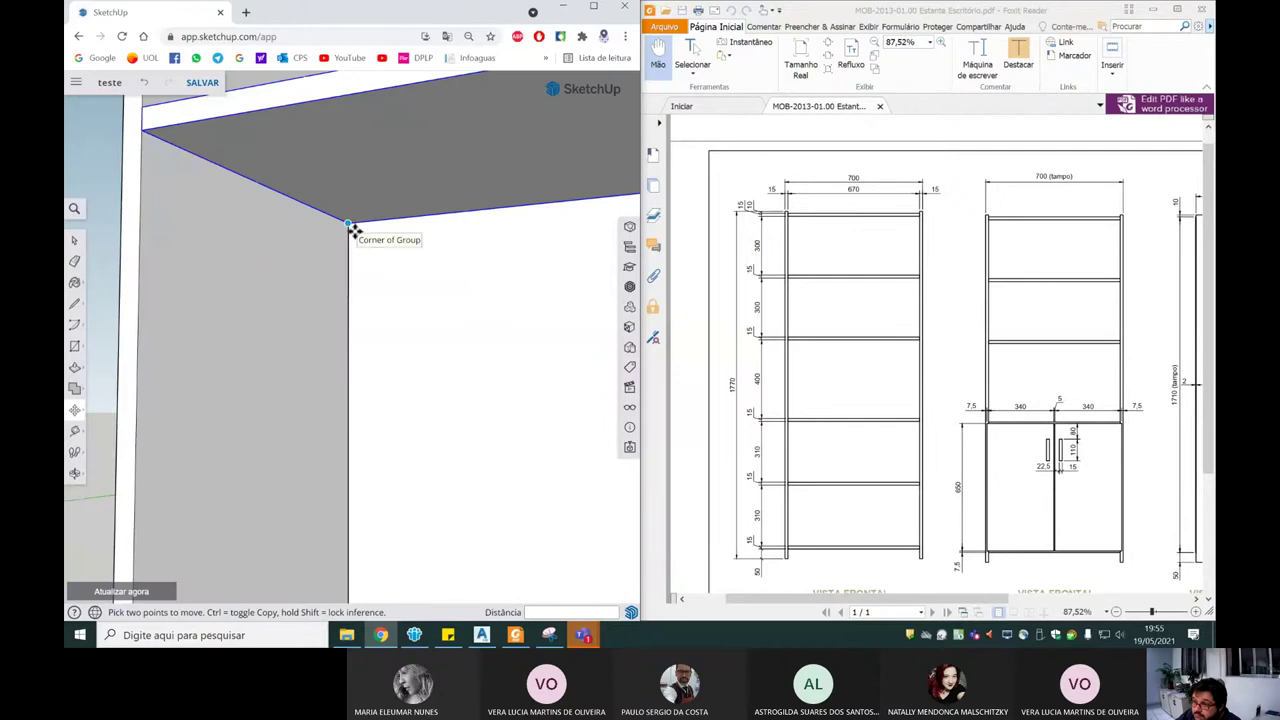
{"action": "left_click", "coordinate": [352, 228]}
{"action": "key", "text": "ctrl"}
{"action": "scroll", "coordinate": [343, 343], "scroll_direction": "down", "scroll_amount": 3}
{"action": "scroll", "coordinate": [345, 500], "scroll_direction": "down", "scroll_amount": 3}
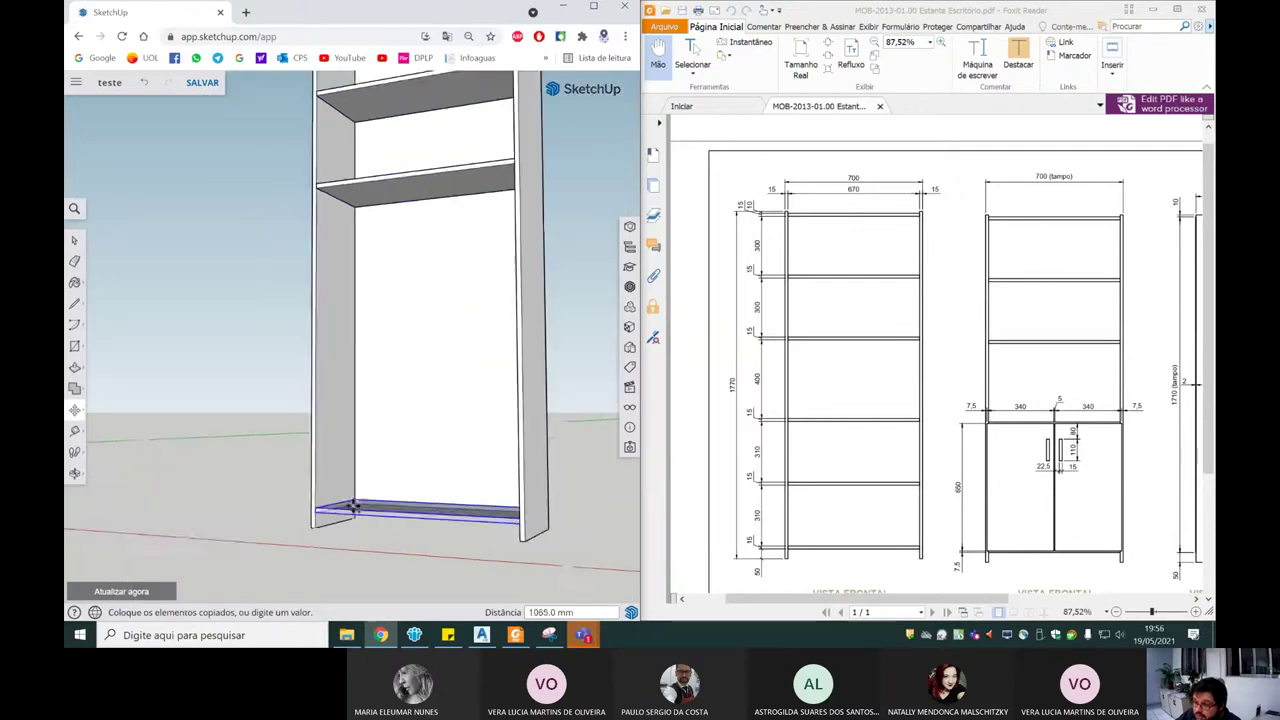
{"action": "scroll", "coordinate": [352, 510], "scroll_direction": "up", "scroll_amount": 5}
{"action": "scroll", "coordinate": [352, 509], "scroll_direction": "up", "scroll_amount": 3}
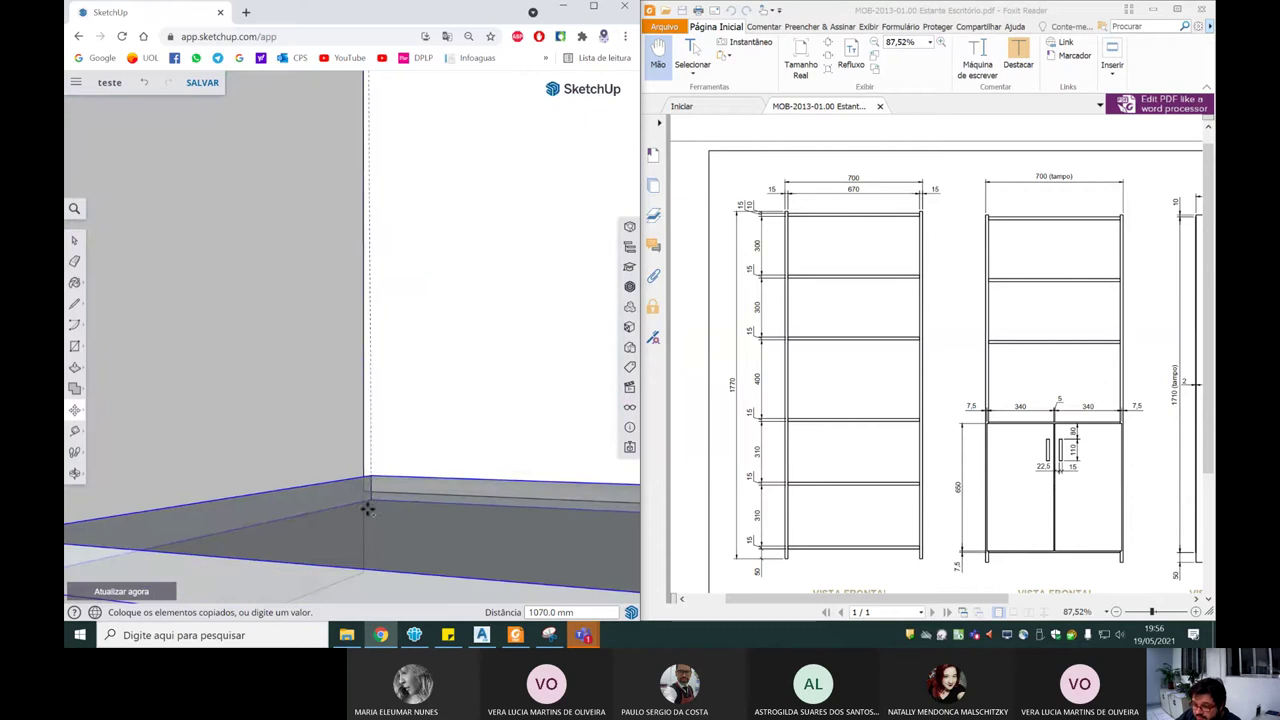
{"action": "left_click", "coordinate": [366, 514]}
Step: Check the new bottom board and start a Tape Measure guide from its edge
{"action": "mouse_move", "coordinate": [366, 514]}
{"action": "middle_mouse_down"}
{"action": "mouse_move", "coordinate": [346, 409]}
{"action": "mouse_move", "coordinate": [366, 355]}
{"action": "mouse_move", "coordinate": [363, 486]}
{"action": "mouse_move", "coordinate": [387, 416]}
{"action": "mouse_move", "coordinate": [165, 420]}
{"action": "middle_mouse_up"}
{"action": "scroll", "coordinate": [346, 491], "scroll_direction": "down", "scroll_amount": 2}
{"action": "scroll", "coordinate": [346, 489], "scroll_direction": "down", "scroll_amount": 3}
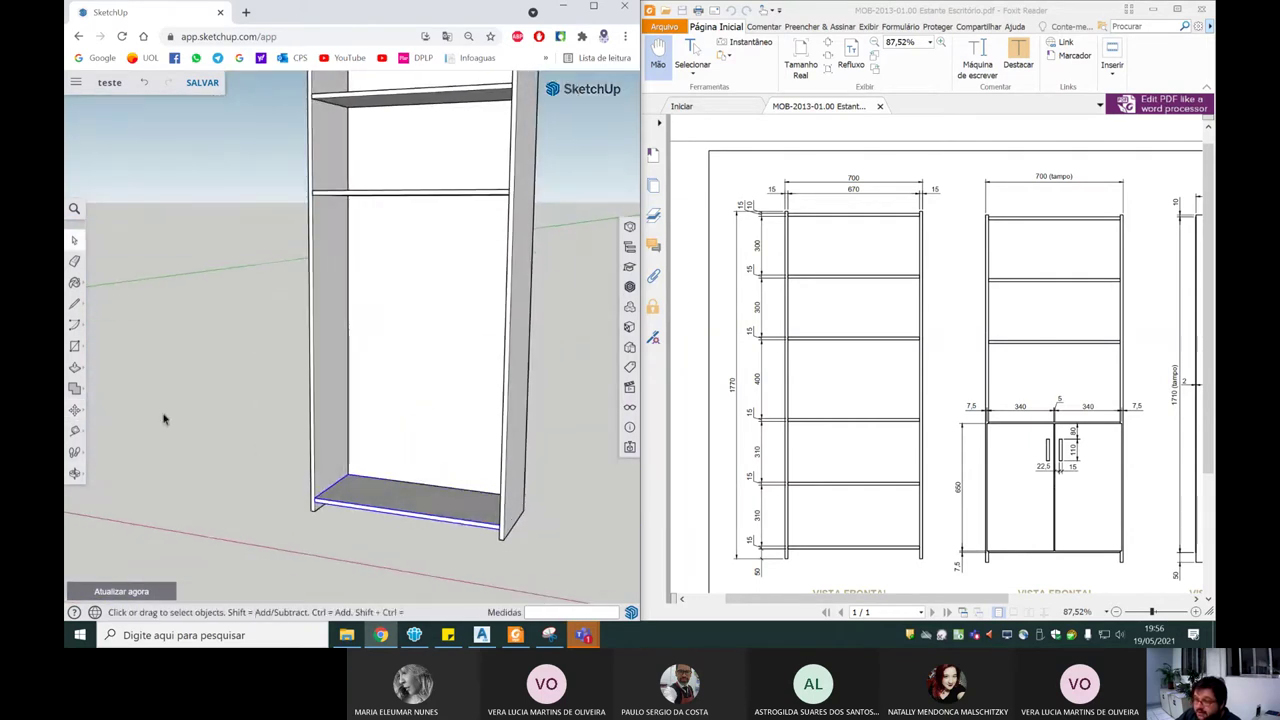
{"action": "left_click", "coordinate": [74, 432]}
{"action": "scroll", "coordinate": [405, 478], "scroll_direction": "up", "scroll_amount": 2}
{"action": "left_click", "coordinate": [399, 487]}
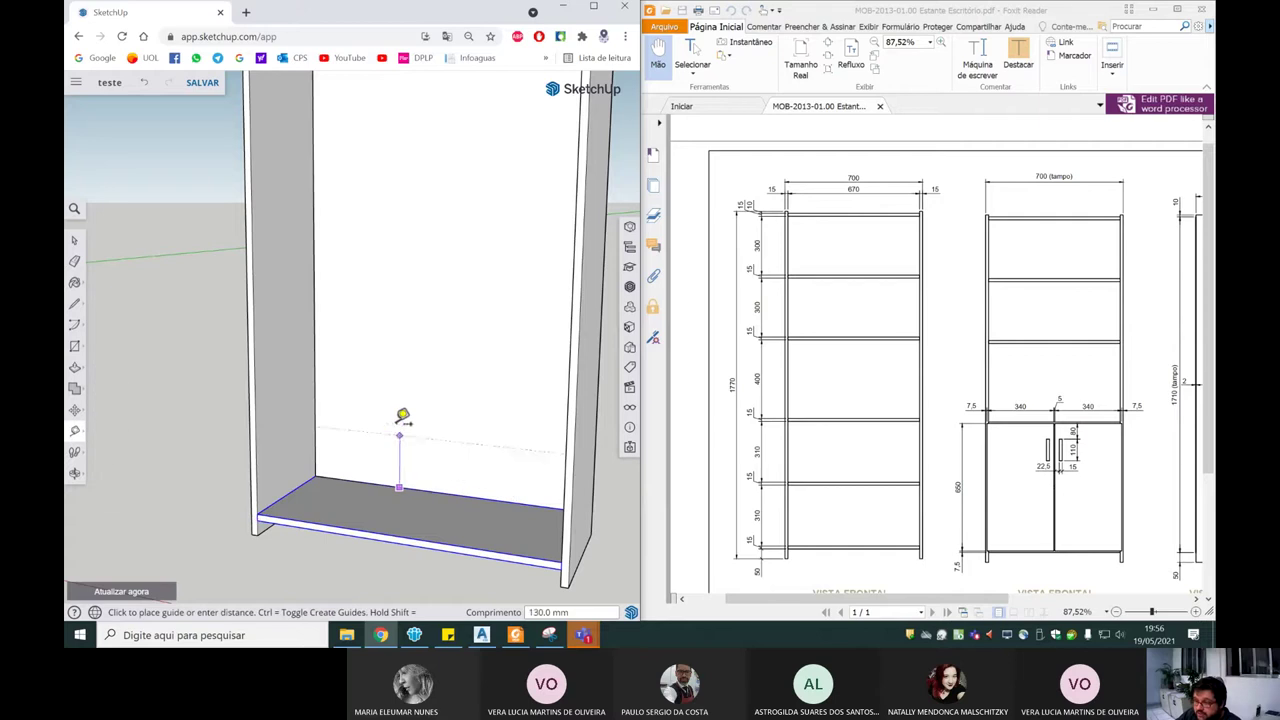
Step: Place a guide line 400 mm above the bottom panel
{"action": "left_click", "coordinate": [401, 316]}
{"action": "key", "text": "space"}
{"action": "mouse_move", "coordinate": [343, 414]}
{"action": "middle_mouse_down"}
{"action": "mouse_move", "coordinate": [371, 386]}
{"action": "mouse_move", "coordinate": [349, 511]}
{"action": "middle_mouse_up"}
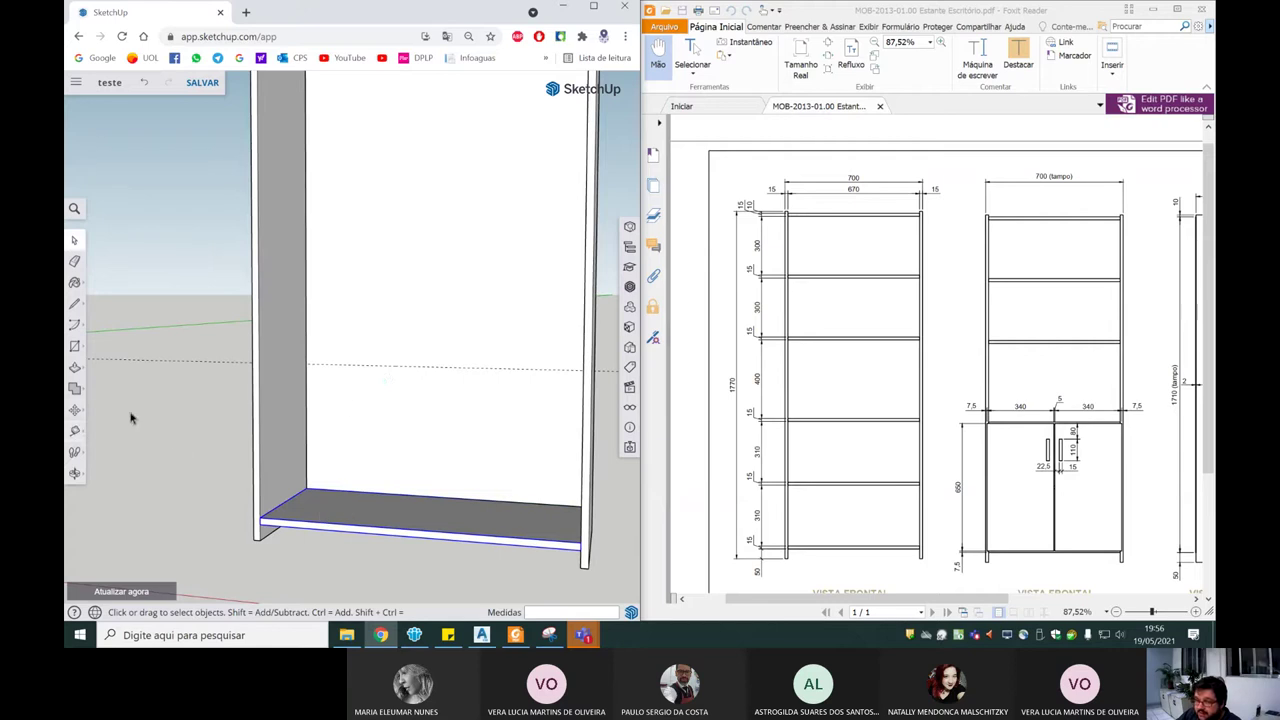
{"action": "left_click", "coordinate": [75, 432]}
{"action": "scroll", "coordinate": [417, 340], "scroll_direction": "up", "scroll_amount": 2}
Step: Add a second guide line 15 mm above the 400 mm guide
{"action": "left_click", "coordinate": [399, 370]}
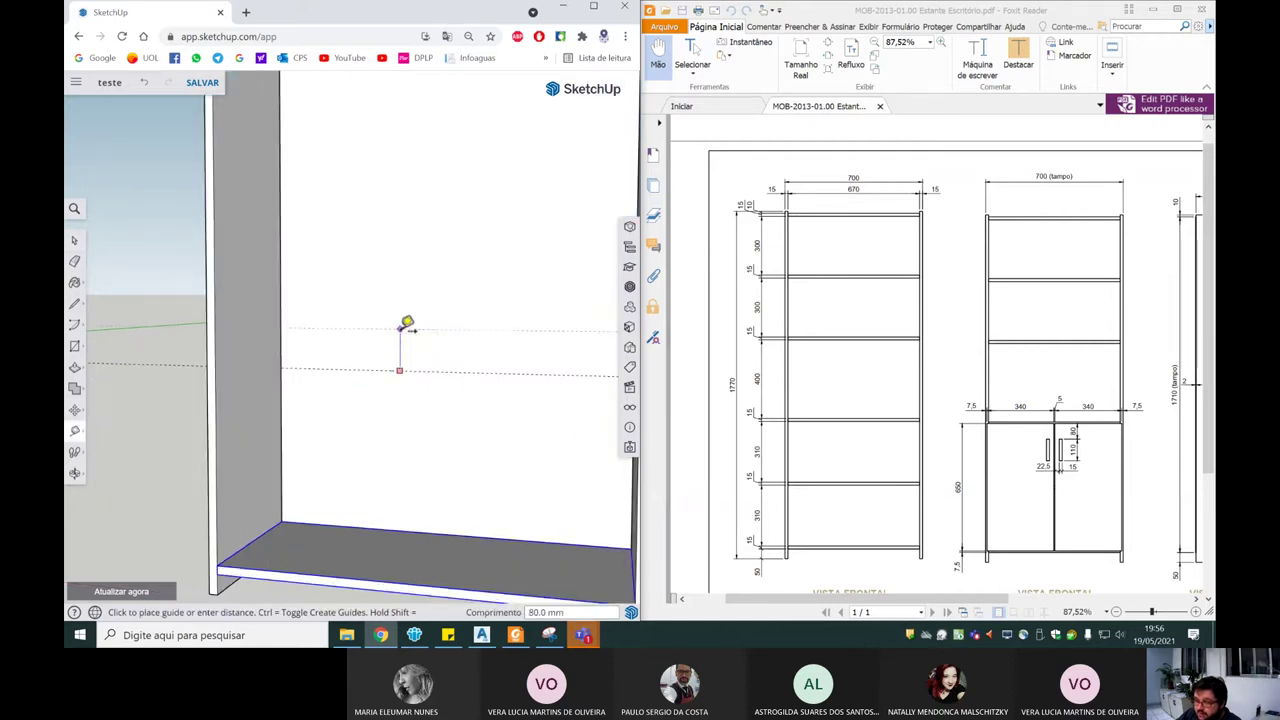
{"action": "key", "text": "Return"}
{"action": "scroll", "coordinate": [409, 332], "scroll_direction": "down", "scroll_amount": 2}
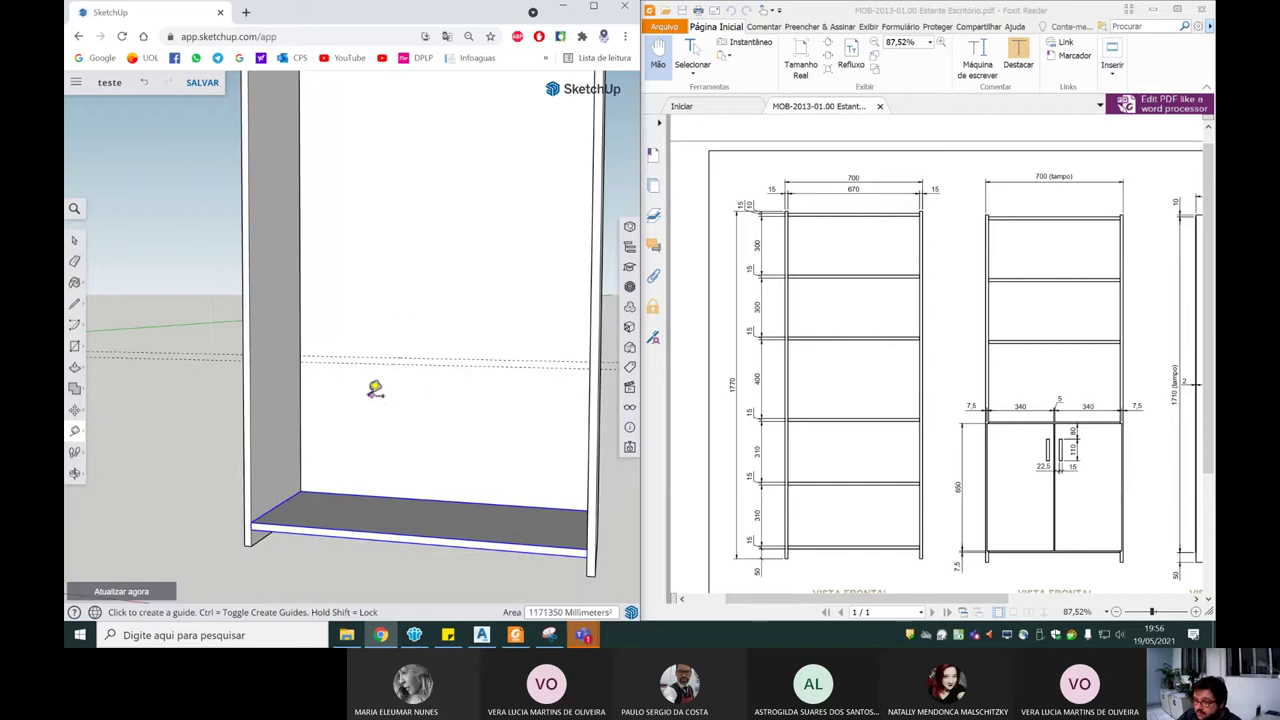
{"action": "key", "text": "space"}
{"action": "middle_click_drag", "start_coordinate": [347, 515], "coordinate": [371, 523]}
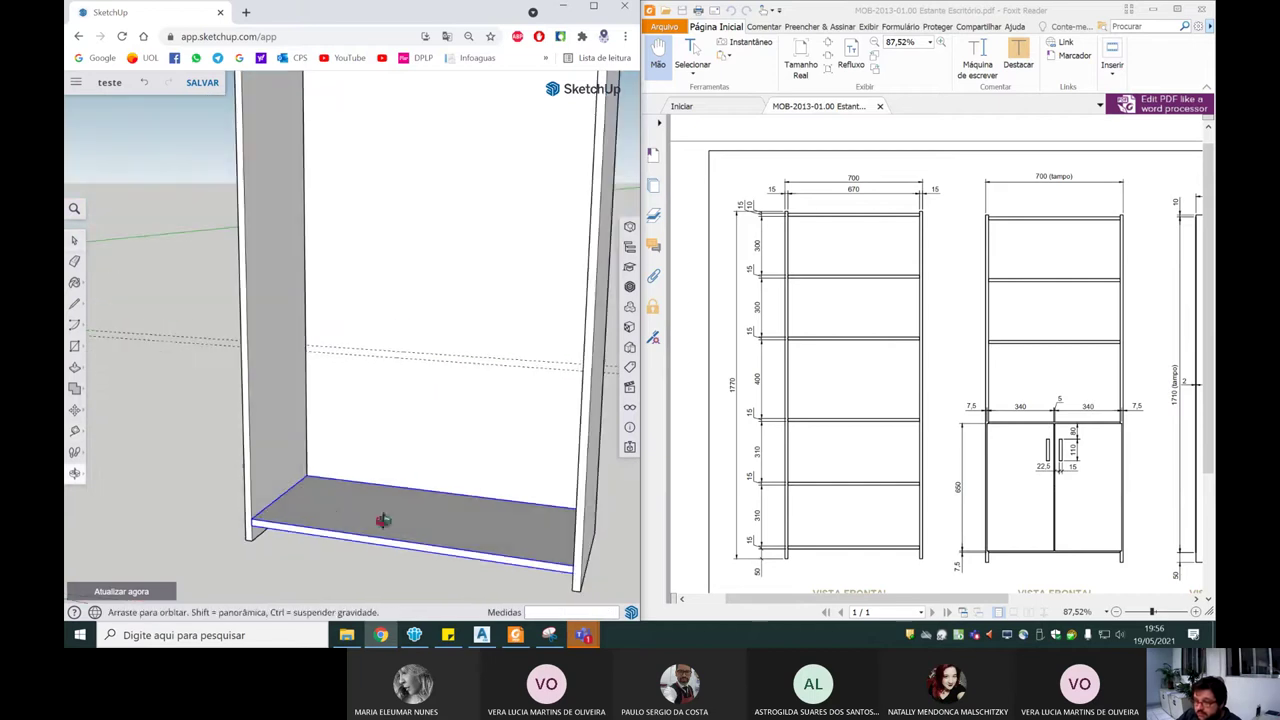
{"action": "left_click", "coordinate": [75, 410]}
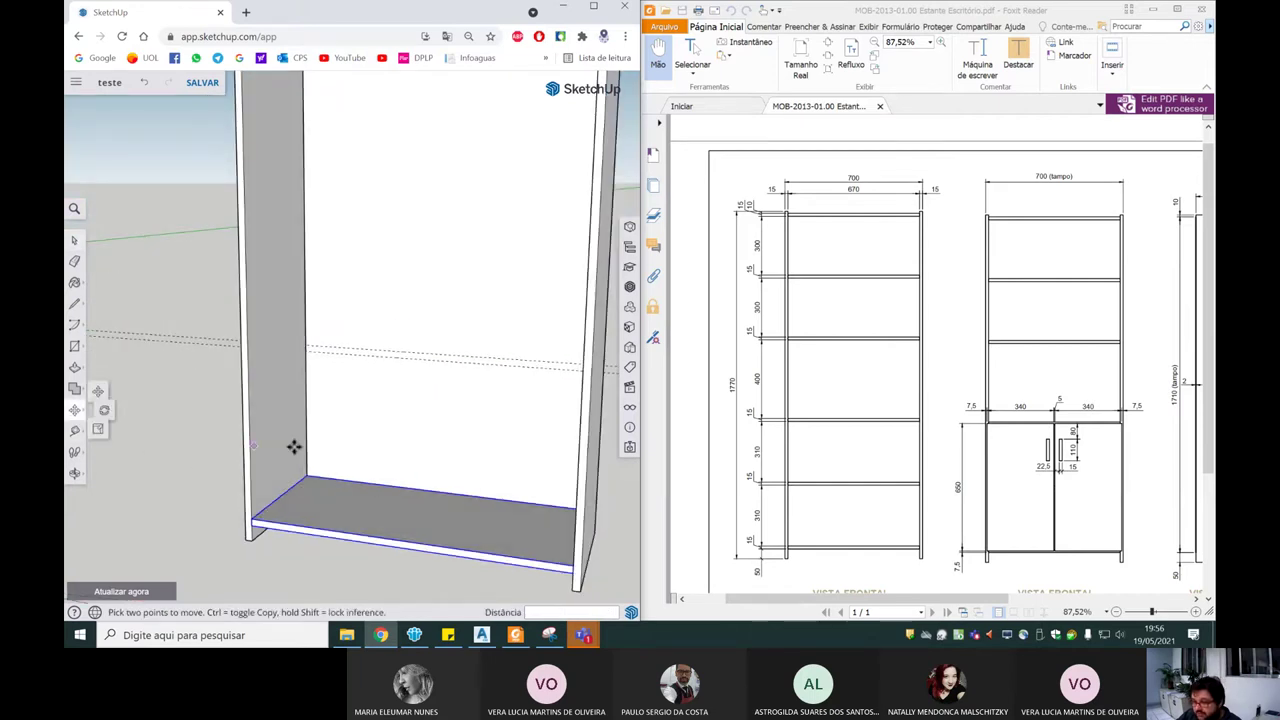
Step: Copy the bottom panel up onto the new guide lines as a shelf
{"action": "scroll", "coordinate": [303, 478], "scroll_direction": "up", "scroll_amount": 3}
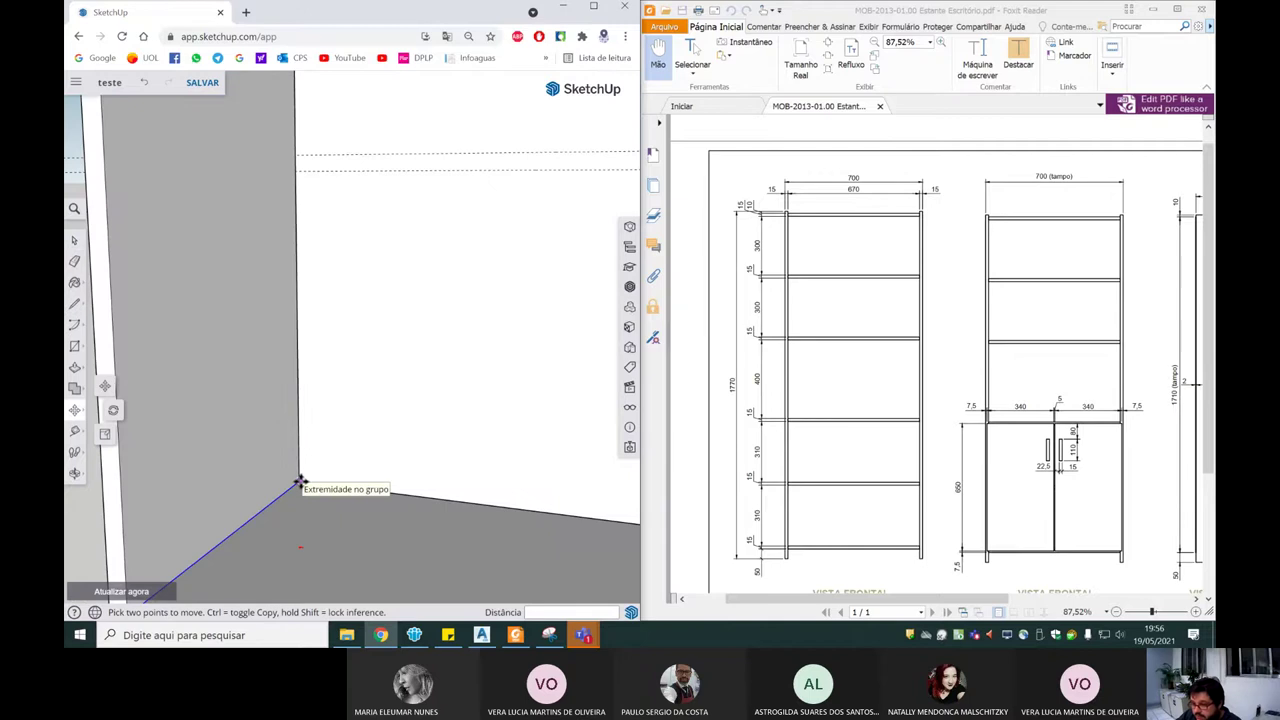
{"action": "left_click", "coordinate": [300, 482]}
{"action": "scroll", "coordinate": [302, 486], "scroll_direction": "down", "scroll_amount": 3}
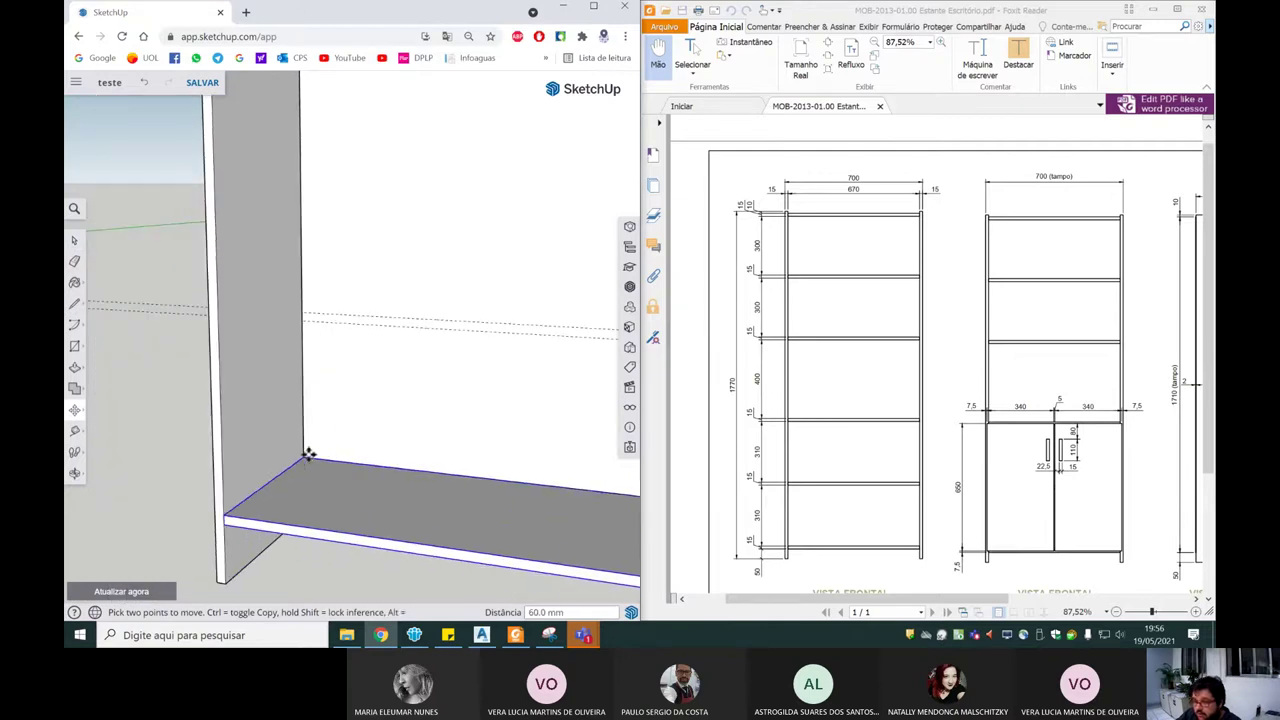
{"action": "key", "text": "ctrl"}
{"action": "mouse_move", "coordinate": [303, 314]}
{"action": "middle_mouse_down"}
{"action": "mouse_move", "coordinate": [294, 400]}
{"action": "mouse_move", "coordinate": [391, 237]}
{"action": "mouse_move", "coordinate": [383, 346]}
{"action": "mouse_move", "coordinate": [360, 254]}
{"action": "middle_mouse_up"}
{"action": "left_click", "coordinate": [304, 303]}
{"action": "scroll", "coordinate": [334, 380], "scroll_direction": "down", "scroll_amount": 3}
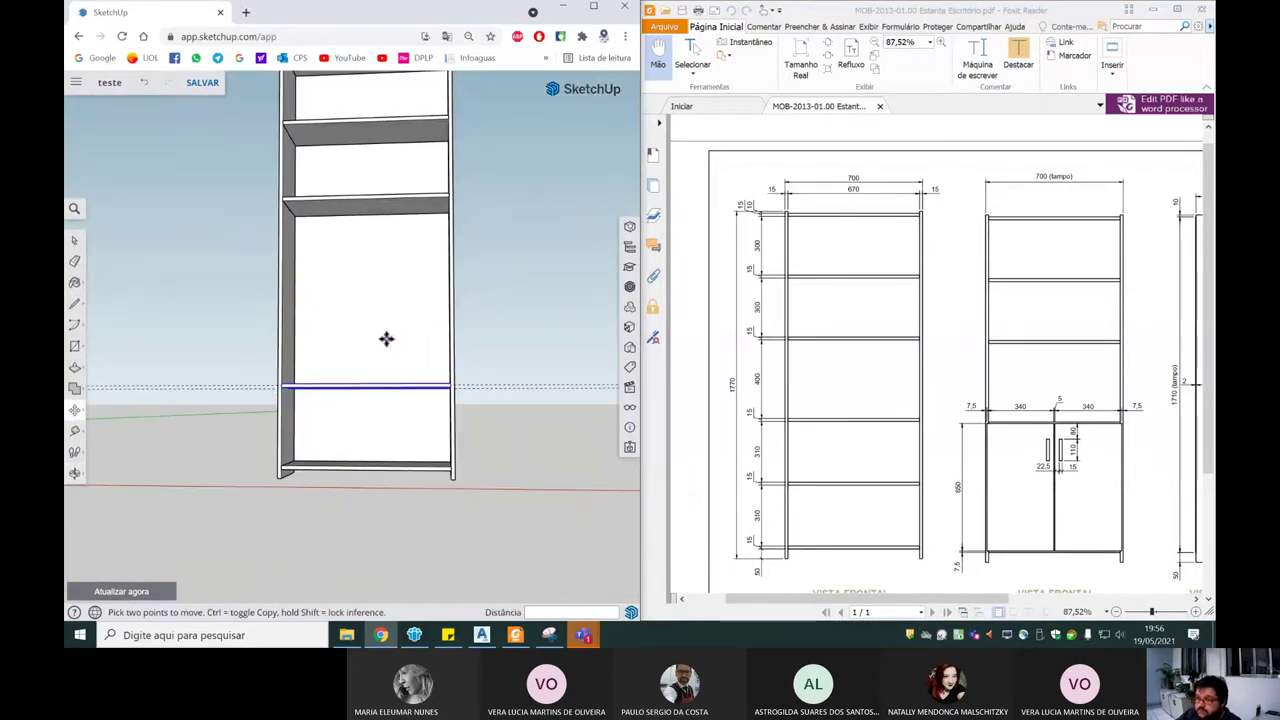
{"action": "scroll", "coordinate": [386, 340], "scroll_direction": "up", "scroll_amount": 2}
{"action": "middle_click_drag", "start_coordinate": [386, 343], "coordinate": [371, 380]}
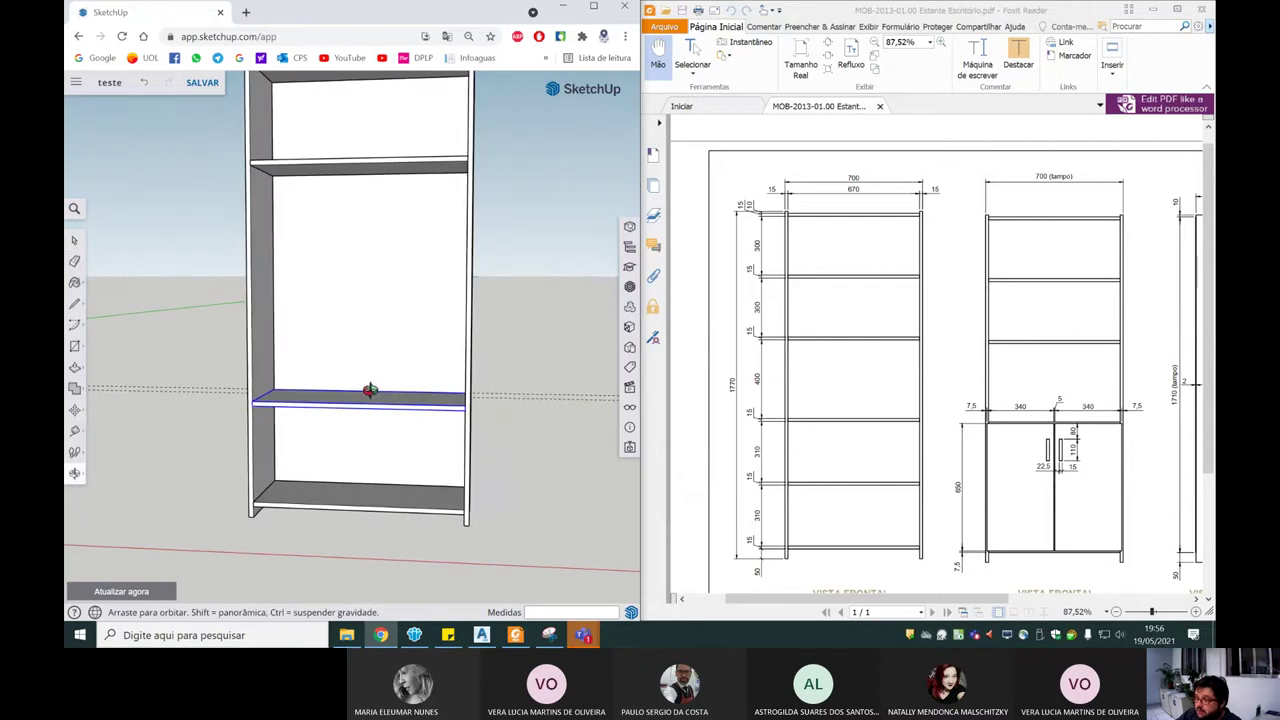
{"action": "key", "text": "space"}
Step: Copy the middle shelf 315 mm up to add another shelf
{"action": "scroll", "coordinate": [300, 415], "scroll_direction": "up", "scroll_amount": 1}
{"action": "scroll", "coordinate": [280, 405], "scroll_direction": "up", "scroll_amount": 2}
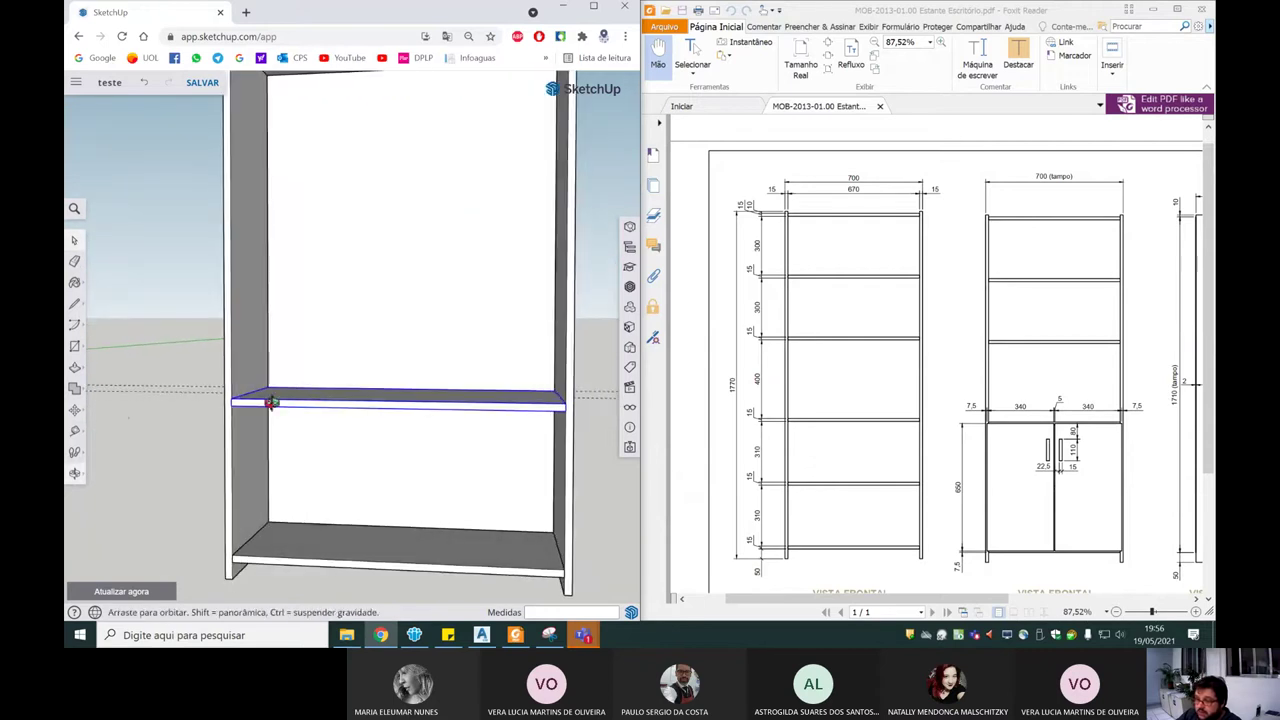
{"action": "left_click", "coordinate": [130, 364]}
{"action": "left_click", "coordinate": [326, 410]}
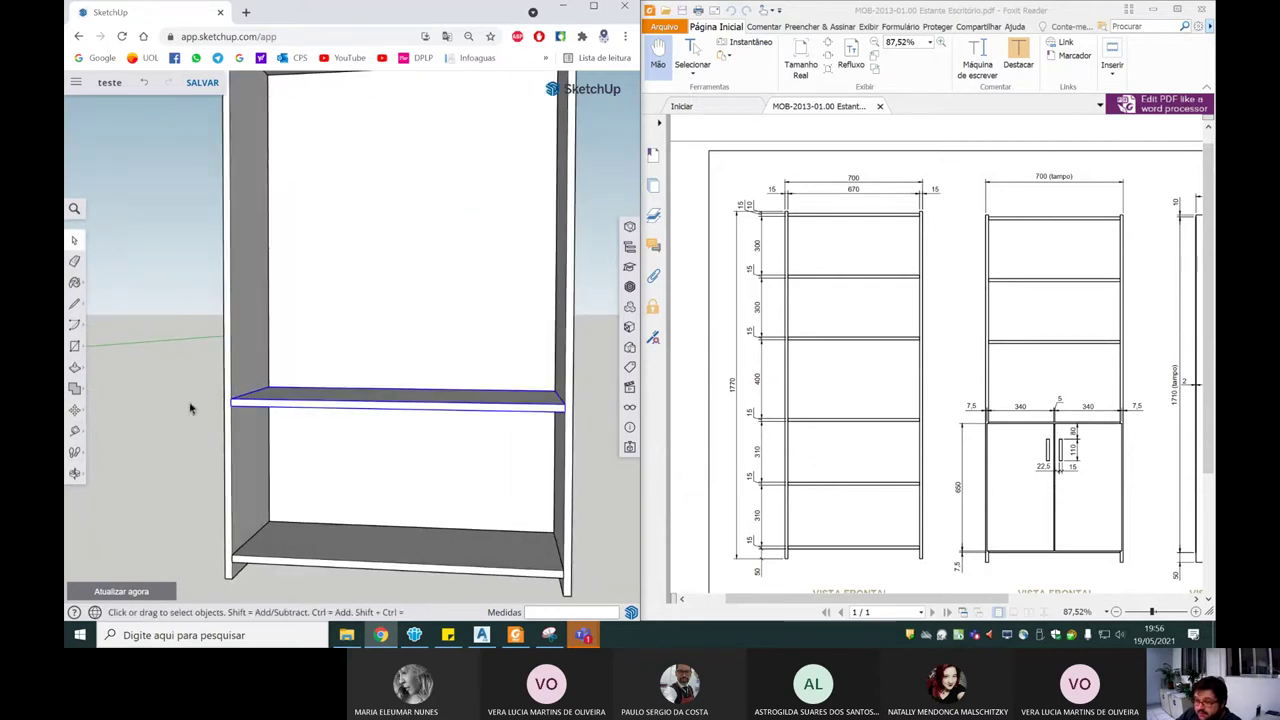
{"action": "left_click", "coordinate": [75, 410]}
{"action": "scroll", "coordinate": [231, 536], "scroll_direction": "up", "scroll_amount": 2}
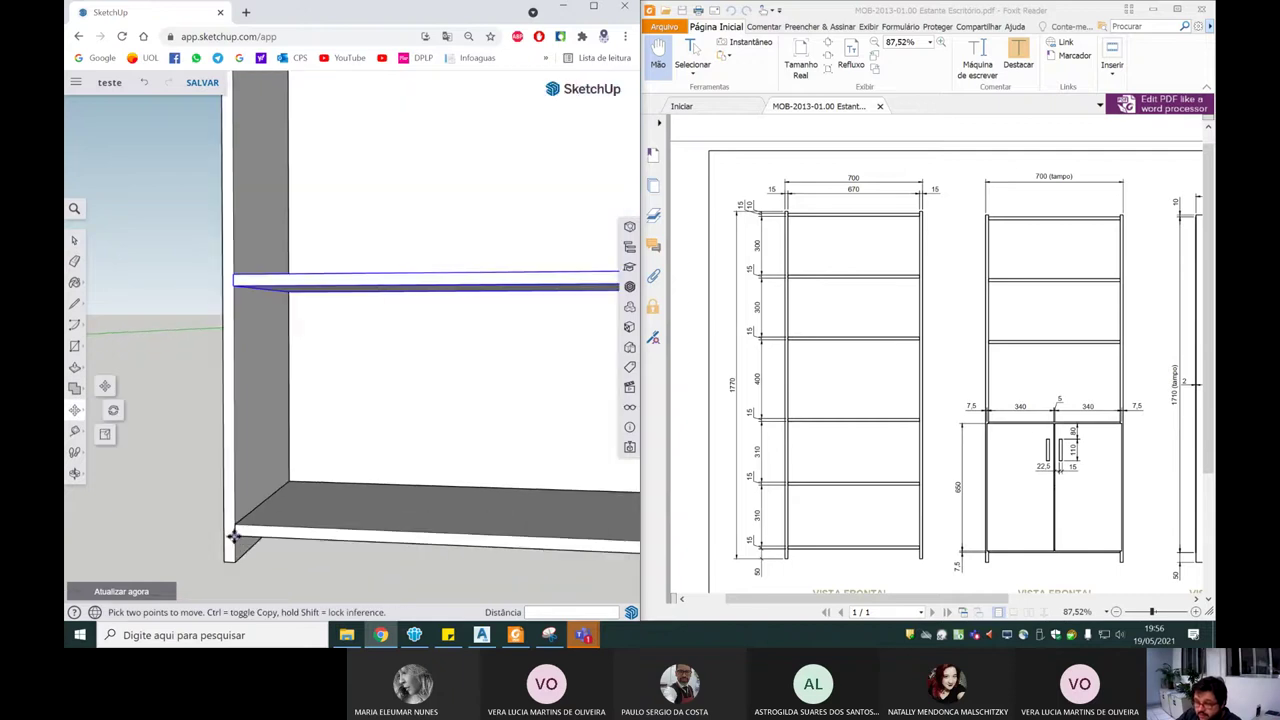
{"action": "left_click", "coordinate": [236, 527]}
{"action": "key", "text": "ctrl"}
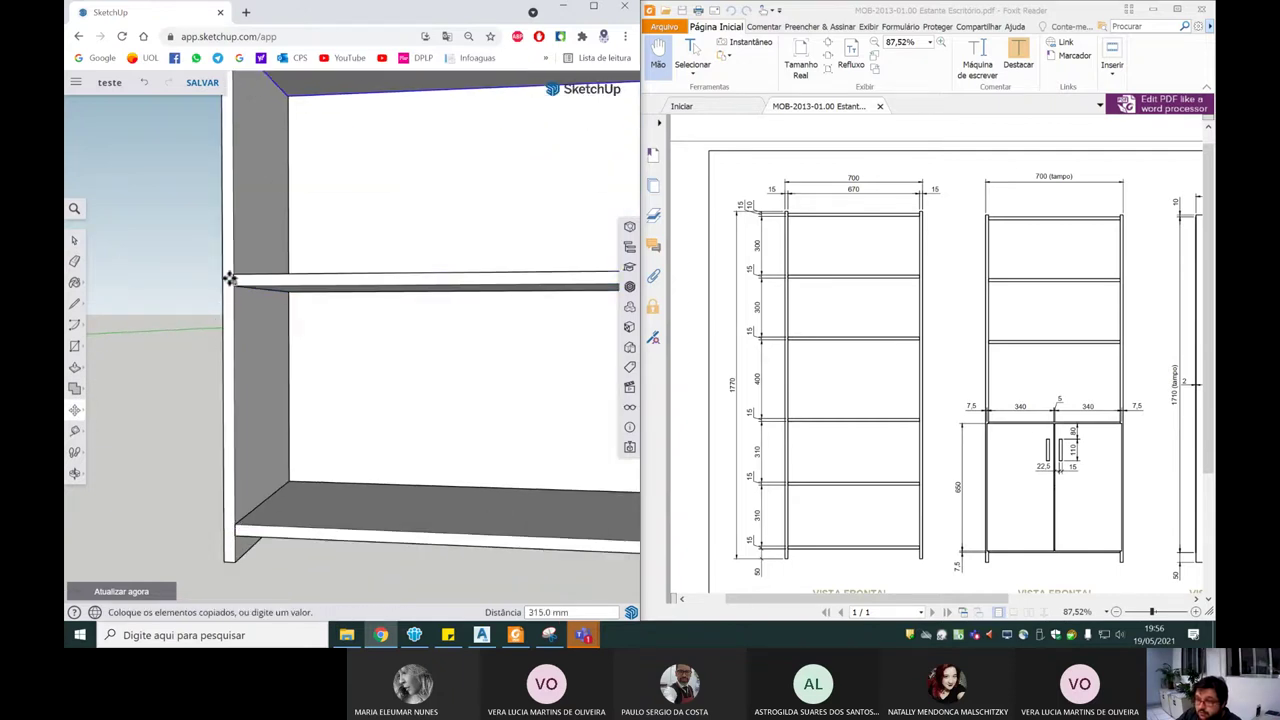
{"action": "left_click", "coordinate": [231, 272]}
{"action": "scroll", "coordinate": [237, 394], "scroll_direction": "down", "scroll_amount": 3}
{"action": "scroll", "coordinate": [271, 409], "scroll_direction": "down", "scroll_amount": 2}
{"action": "scroll", "coordinate": [205, 335], "scroll_direction": "down", "scroll_amount": 2}
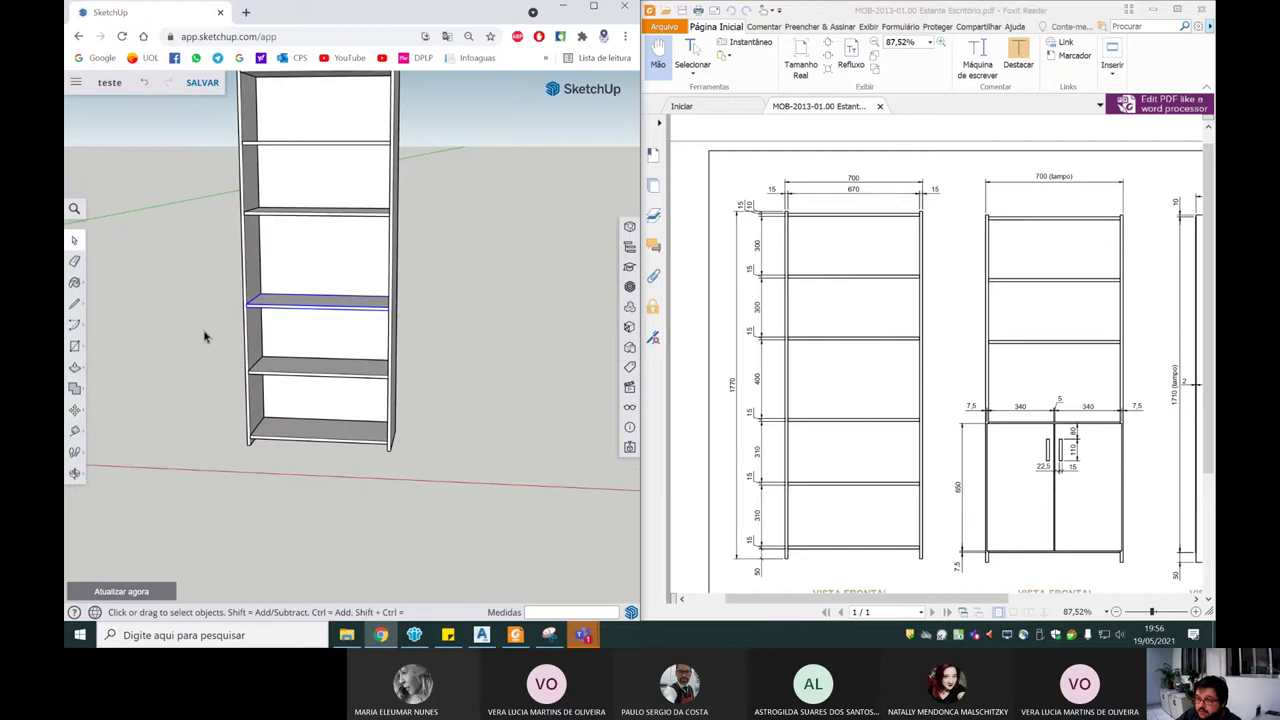
{"action": "scroll", "coordinate": [215, 330], "scroll_direction": "up", "scroll_amount": 3}
{"action": "scroll", "coordinate": [269, 249], "scroll_direction": "up", "scroll_amount": 2}
{"action": "key", "text": "space"}
{"action": "middle_click_drag", "start_coordinate": [240, 328], "coordinate": [230, 312]}
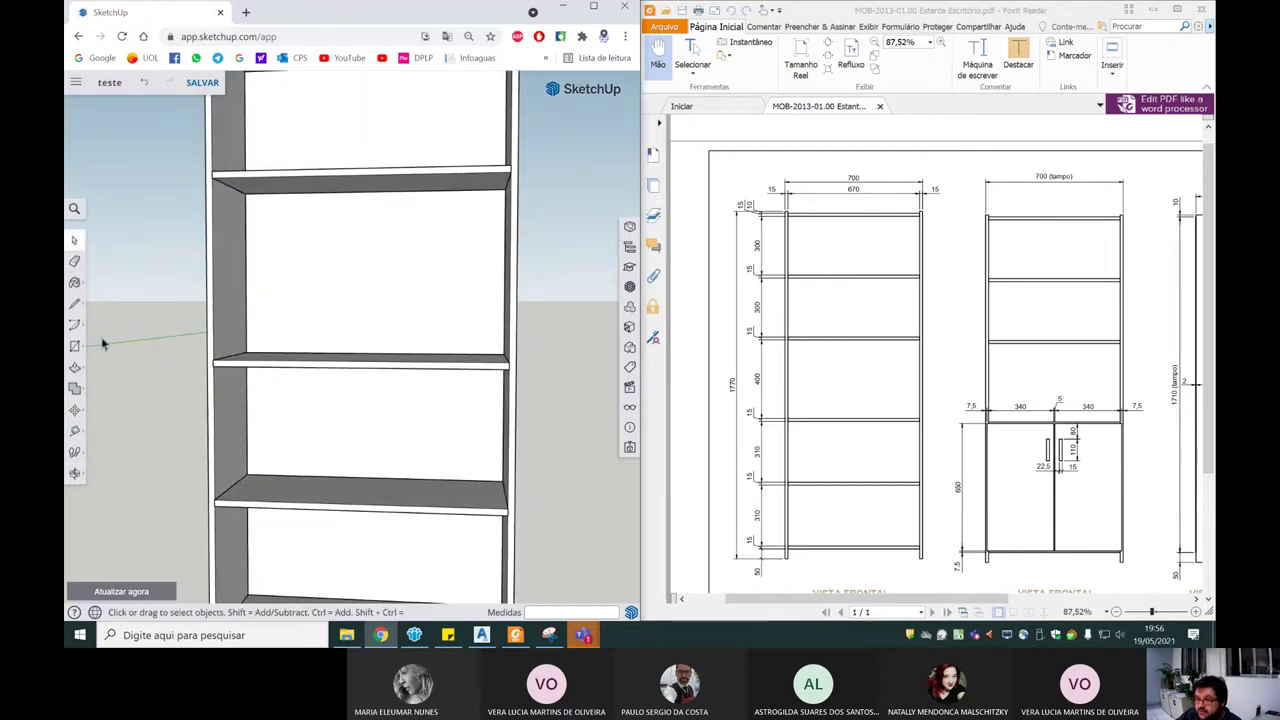
{"action": "left_click", "coordinate": [76, 430]}
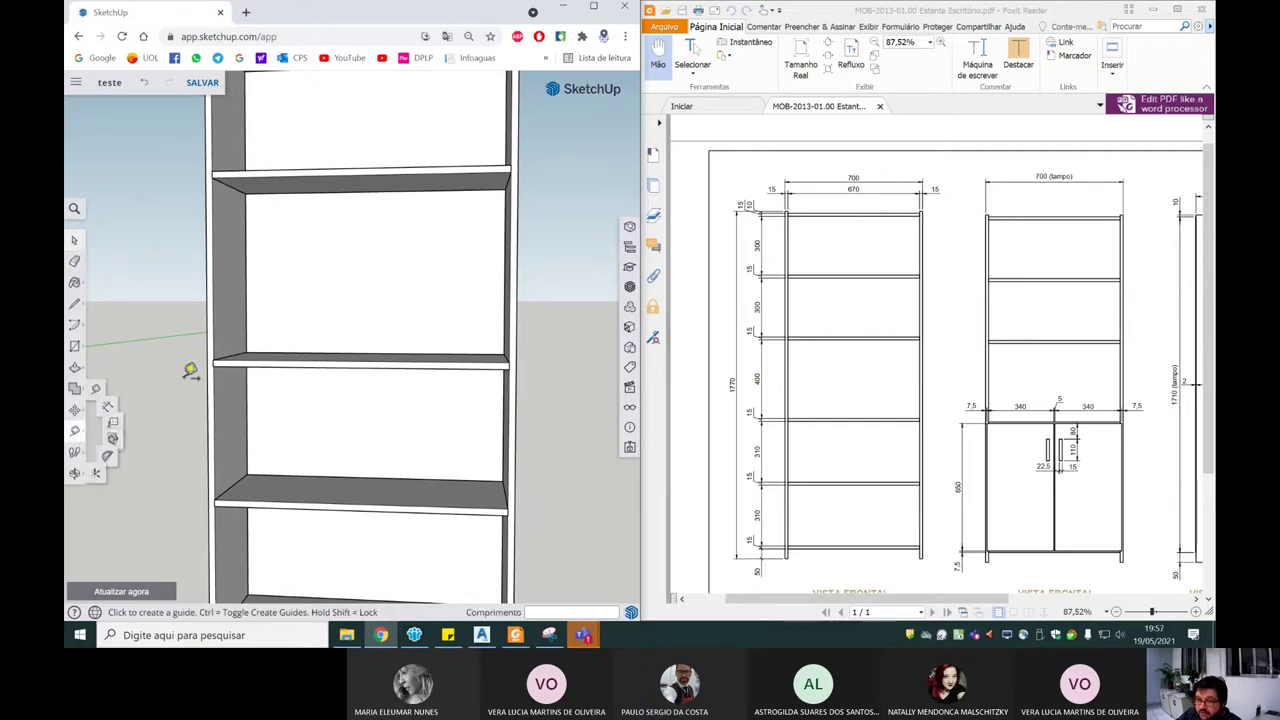
{"action": "left_click", "coordinate": [246, 193]}
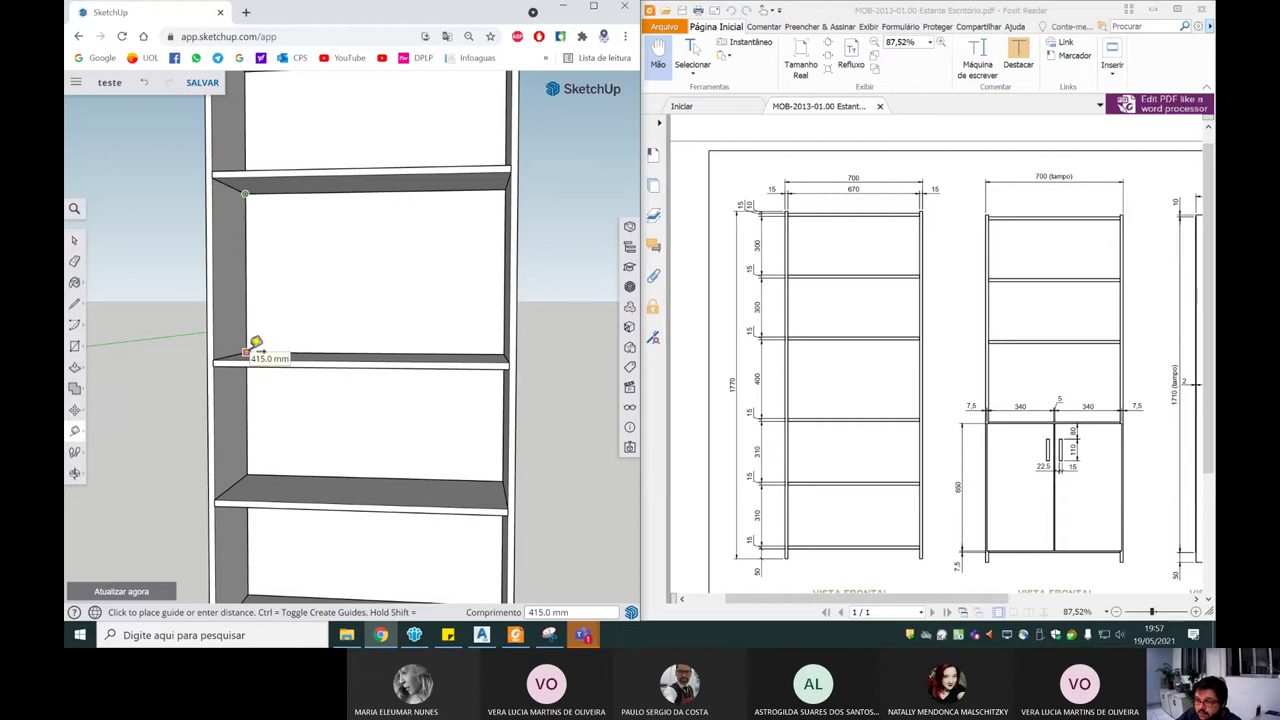
{"action": "scroll", "coordinate": [256, 342], "scroll_direction": "up", "scroll_amount": 3}
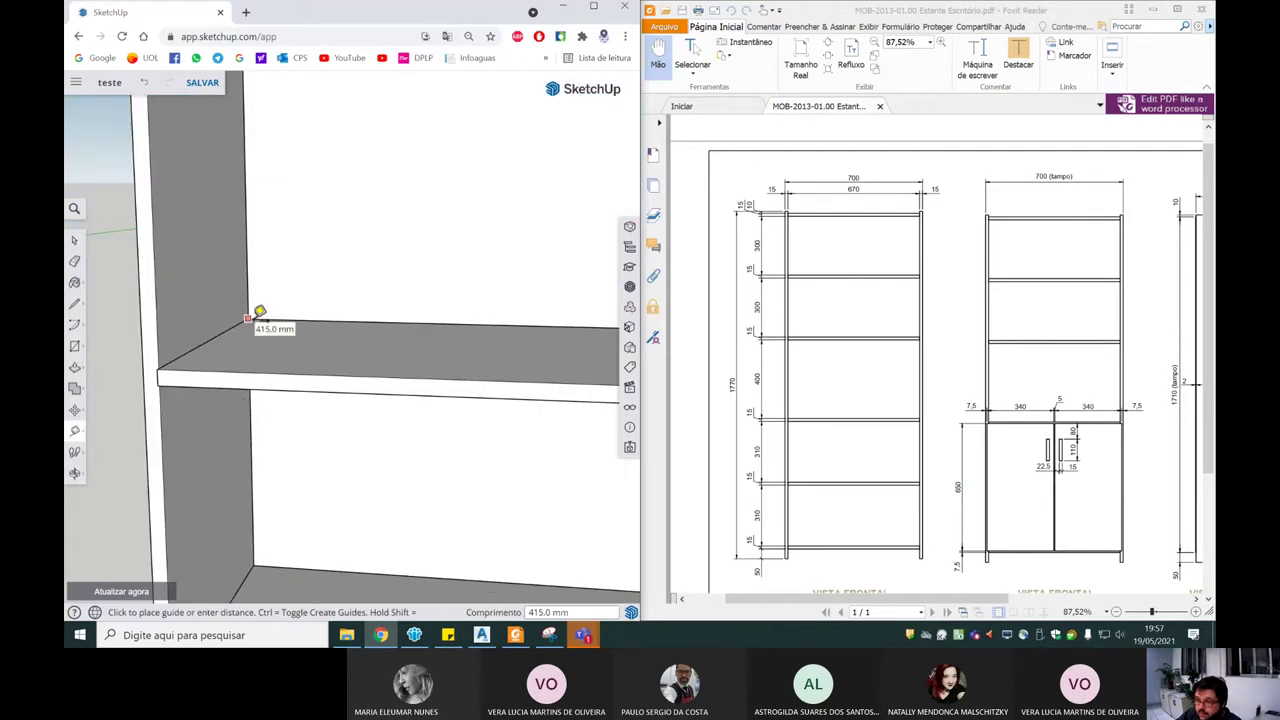
{"action": "scroll", "coordinate": [258, 312], "scroll_direction": "up", "scroll_amount": 2}
{"action": "scroll", "coordinate": [255, 320], "scroll_direction": "up", "scroll_amount": 2}
{"action": "scroll", "coordinate": [253, 330], "scroll_direction": "up", "scroll_amount": 2}
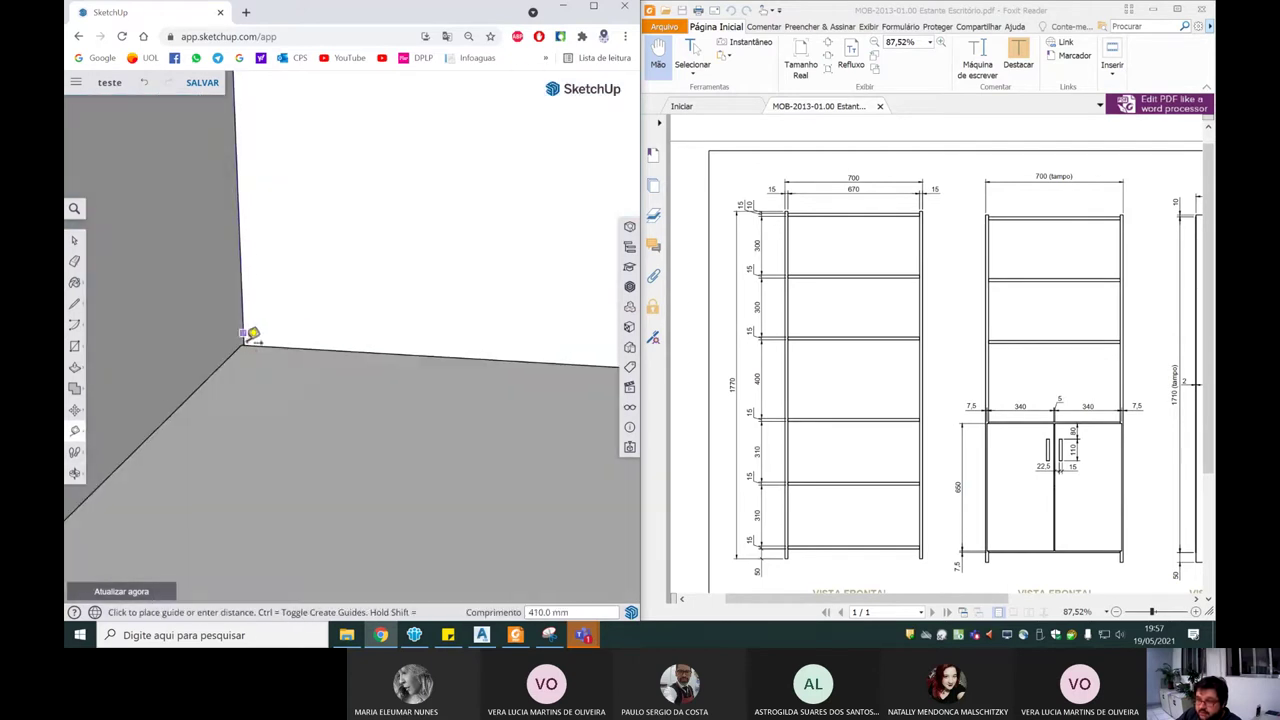
{"action": "scroll", "coordinate": [253, 338], "scroll_direction": "down", "scroll_amount": 3}
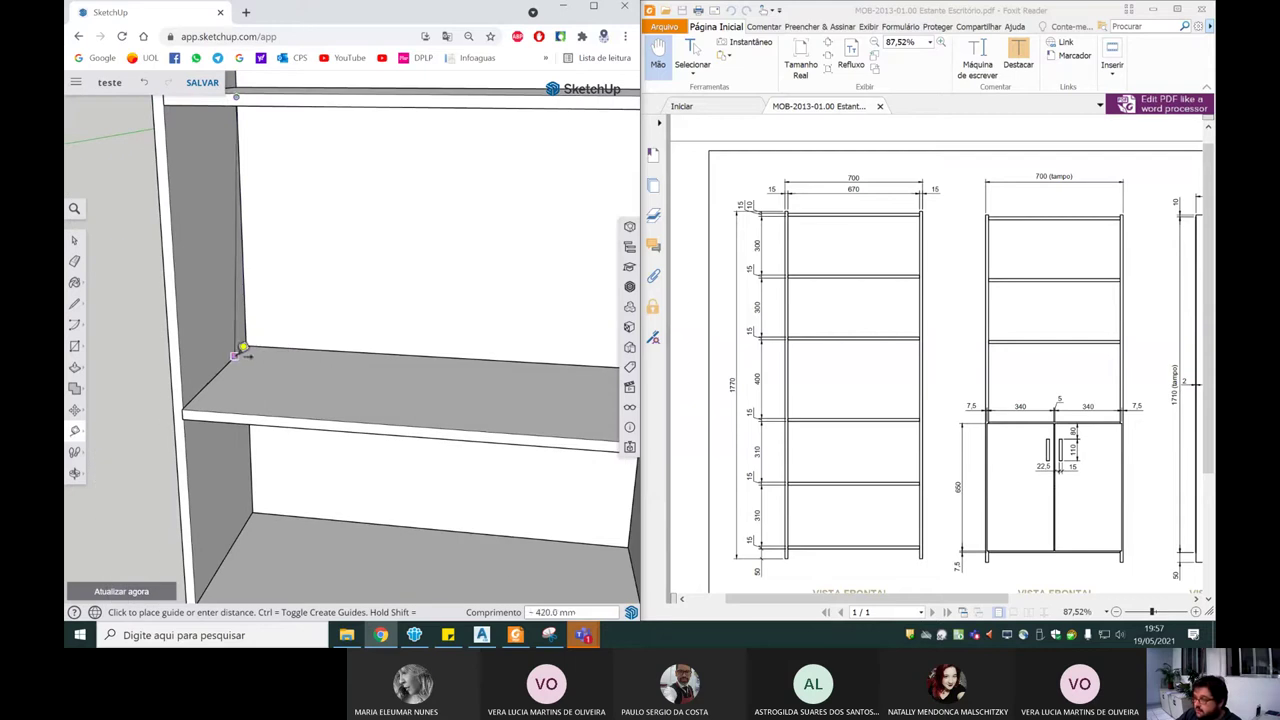
{"action": "scroll", "coordinate": [247, 356], "scroll_direction": "down", "scroll_amount": 3}
{"action": "scroll", "coordinate": [262, 300], "scroll_direction": "down", "scroll_amount": 3}
{"action": "scroll", "coordinate": [276, 290], "scroll_direction": "down", "scroll_amount": 2}
{"action": "scroll", "coordinate": [272, 300], "scroll_direction": "down", "scroll_amount": 2}
{"action": "scroll", "coordinate": [276, 211], "scroll_direction": "up", "scroll_amount": 3}
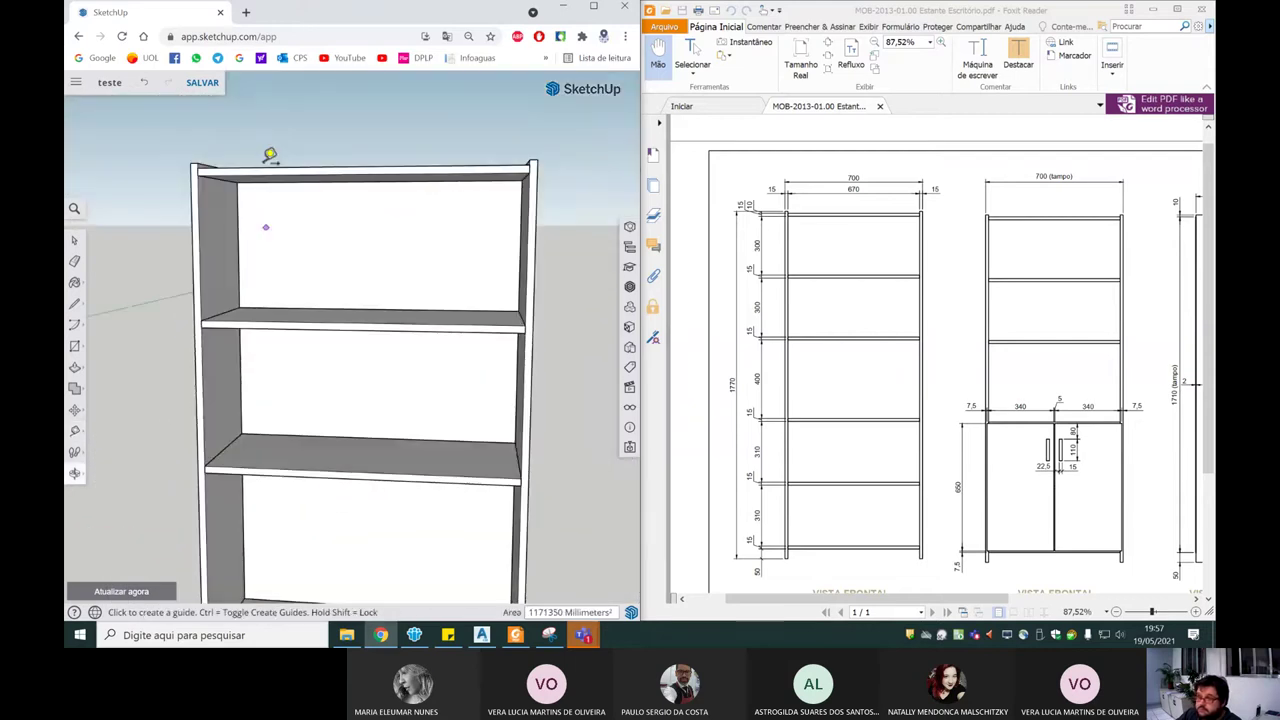
{"action": "scroll", "coordinate": [268, 157], "scroll_direction": "up", "scroll_amount": 3}
{"action": "left_click", "coordinate": [236, 178]}
{"action": "left_click", "coordinate": [236, 369]}
{"action": "middle_click_drag", "start_coordinate": [260, 297], "coordinate": [246, 337]}
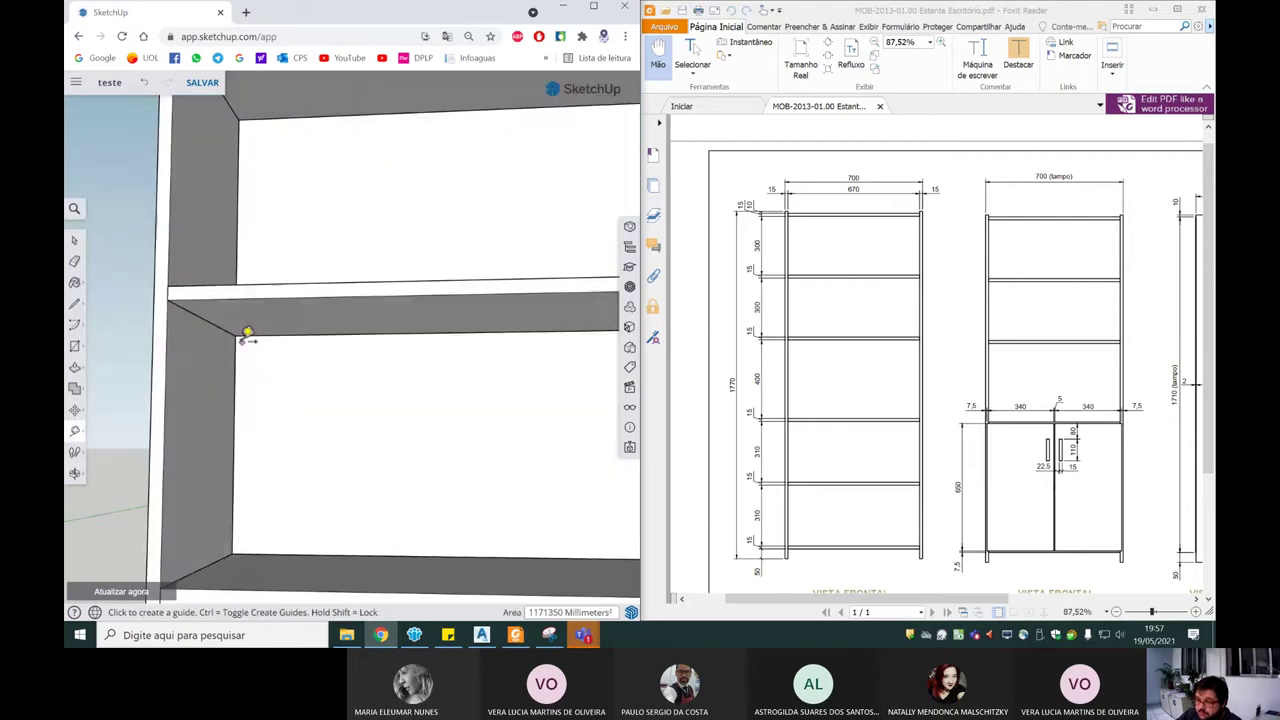
{"action": "left_click", "coordinate": [235, 335]}
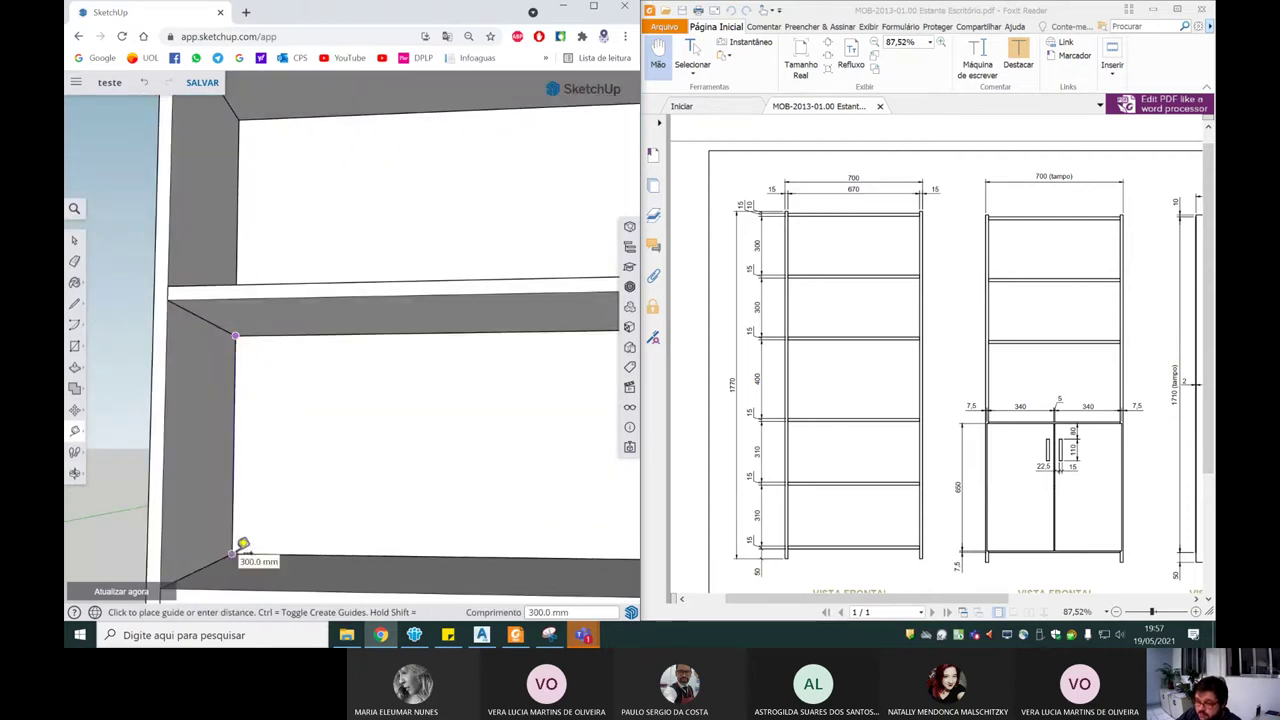
{"action": "left_click", "coordinate": [257, 500]}
{"action": "scroll", "coordinate": [257, 500], "scroll_direction": "down", "scroll_amount": 5}
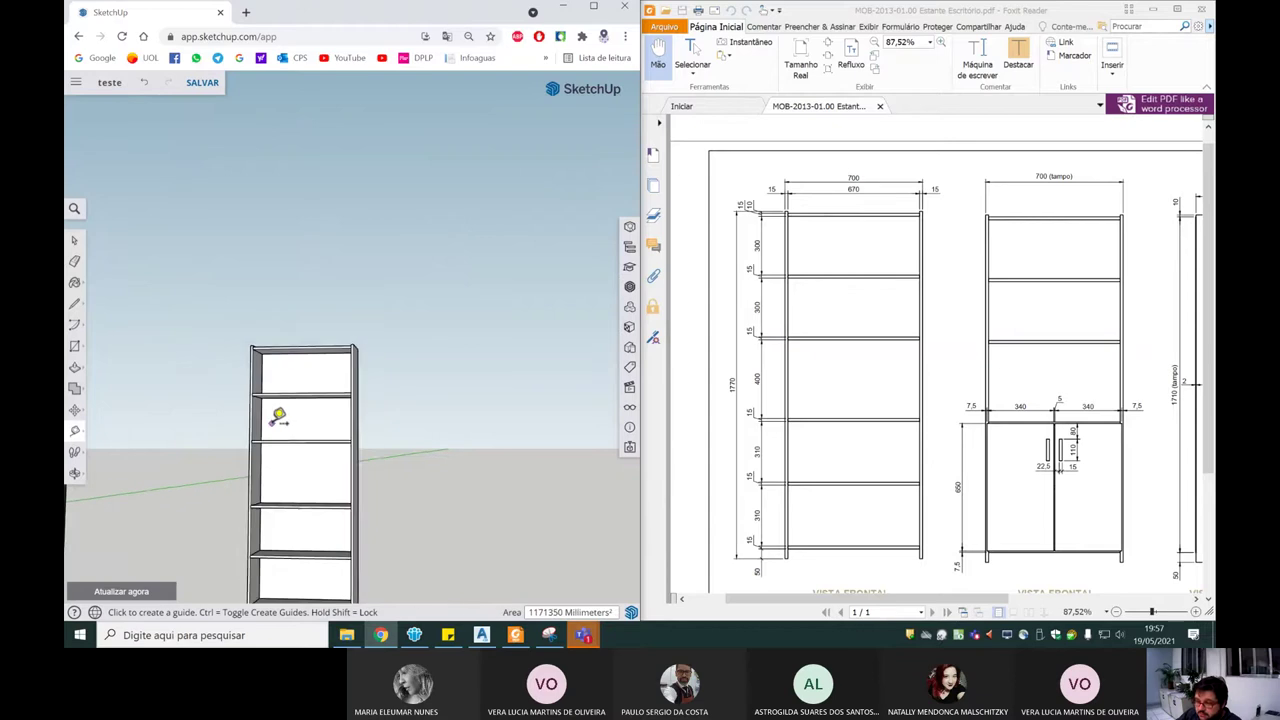
{"action": "scroll", "coordinate": [309, 329], "scroll_direction": "up", "scroll_amount": 5}
{"action": "scroll", "coordinate": [286, 434], "scroll_direction": "down", "scroll_amount": 2}
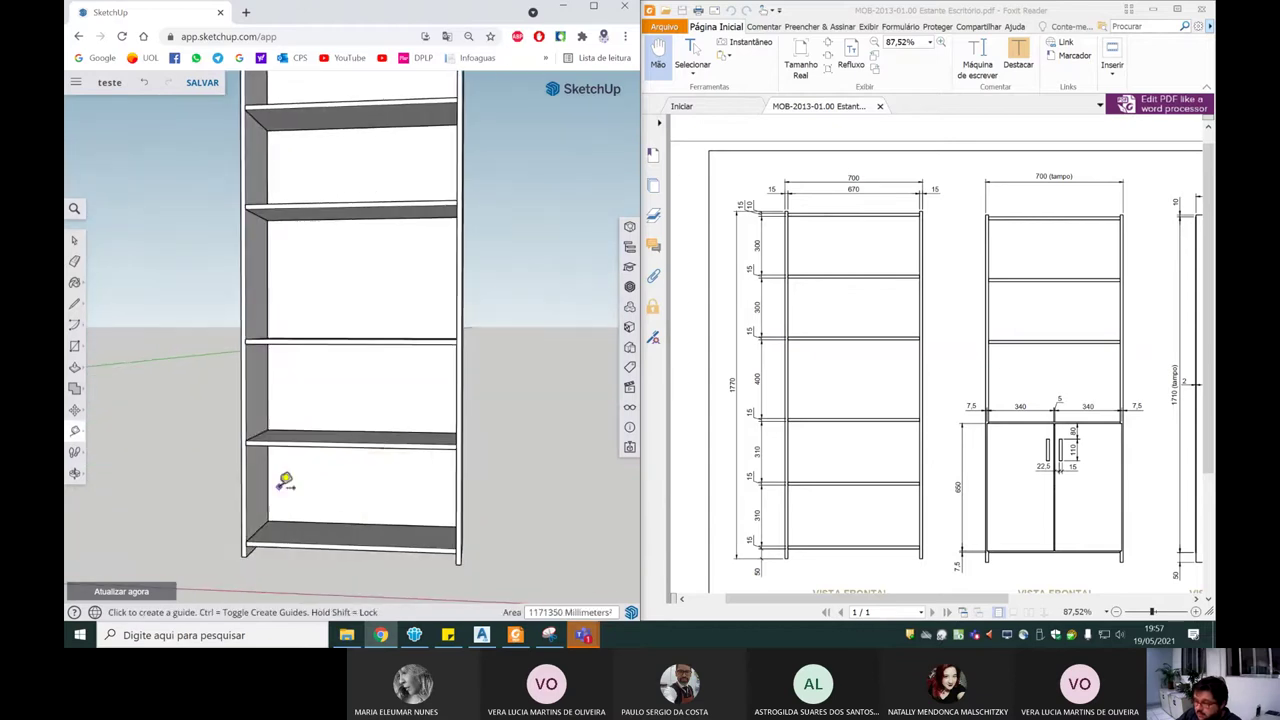
{"action": "scroll", "coordinate": [279, 488], "scroll_direction": "up", "scroll_amount": 2}
{"action": "left_click", "coordinate": [264, 536]}
{"action": "mouse_move", "coordinate": [286, 466]}
{"action": "middle_mouse_down"}
{"action": "mouse_move", "coordinate": [276, 408]}
{"action": "mouse_move", "coordinate": [266, 420]}
{"action": "middle_mouse_up"}
{"action": "left_click", "coordinate": [274, 410]}
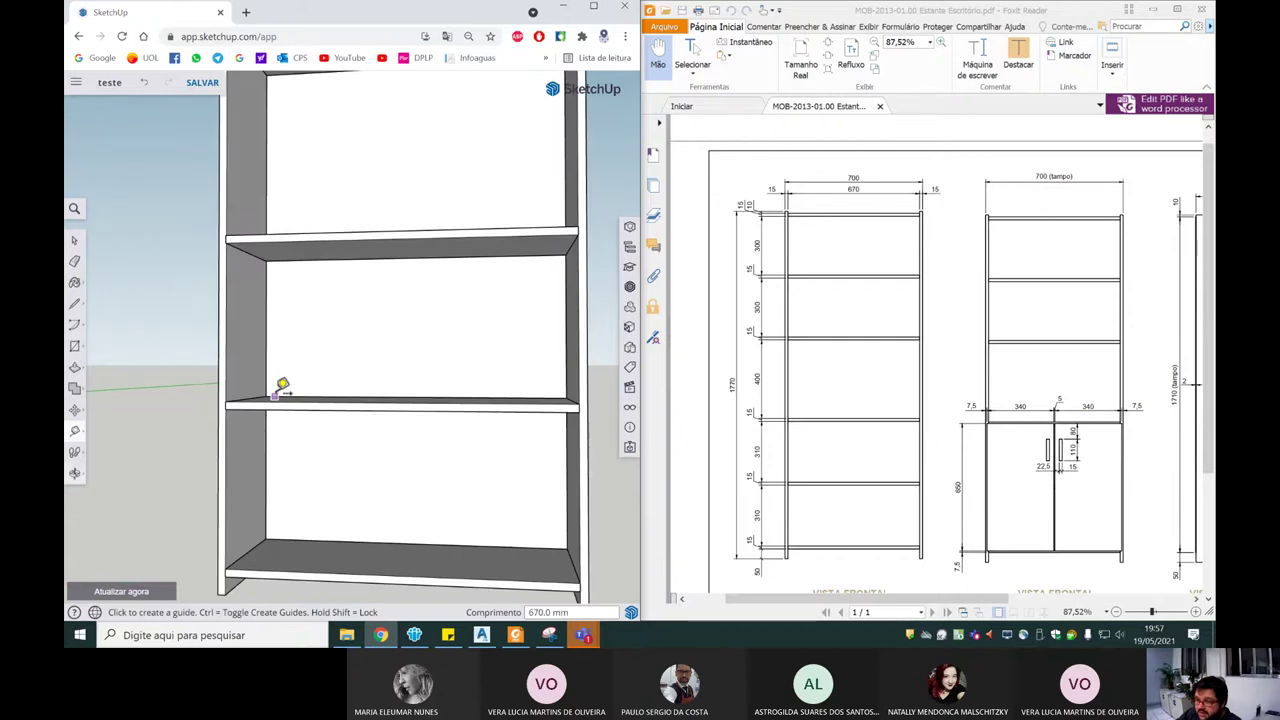
{"action": "left_click", "coordinate": [265, 396]}
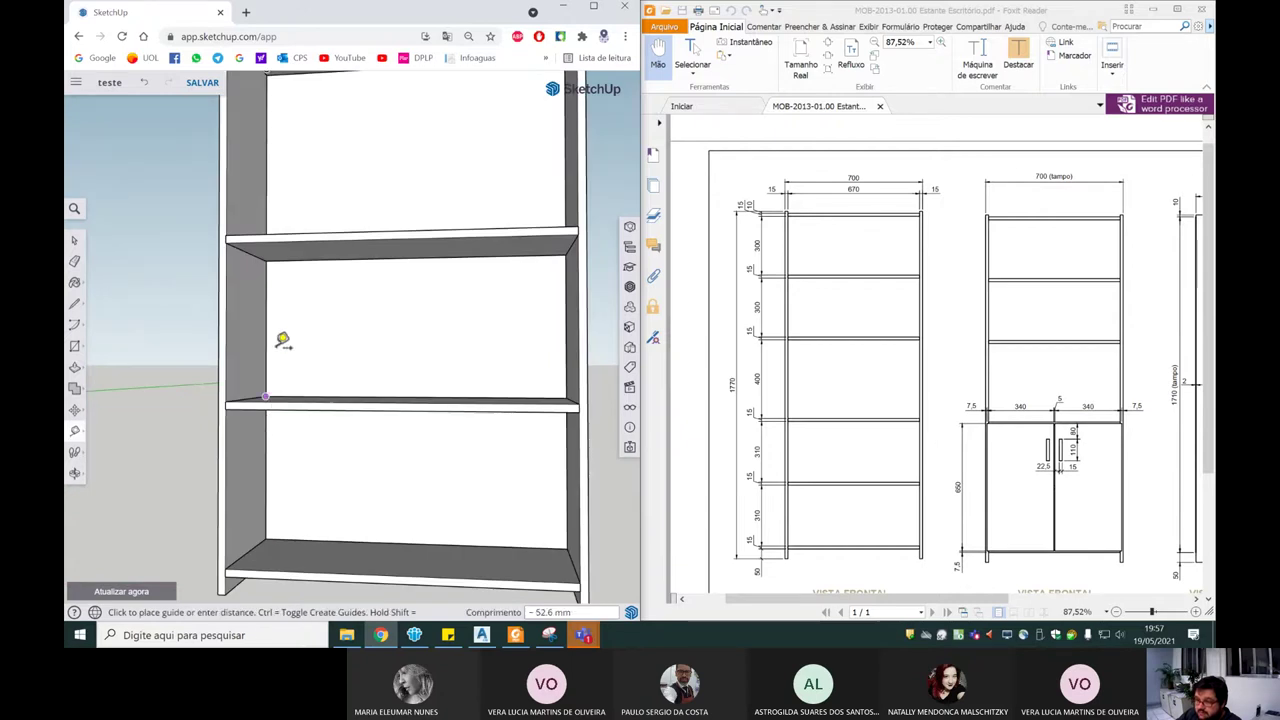
{"action": "left_click", "coordinate": [277, 258]}
{"action": "scroll", "coordinate": [300, 330], "scroll_direction": "down", "scroll_amount": 3}
{"action": "middle_click_drag", "start_coordinate": [320, 354], "coordinate": [357, 343]}
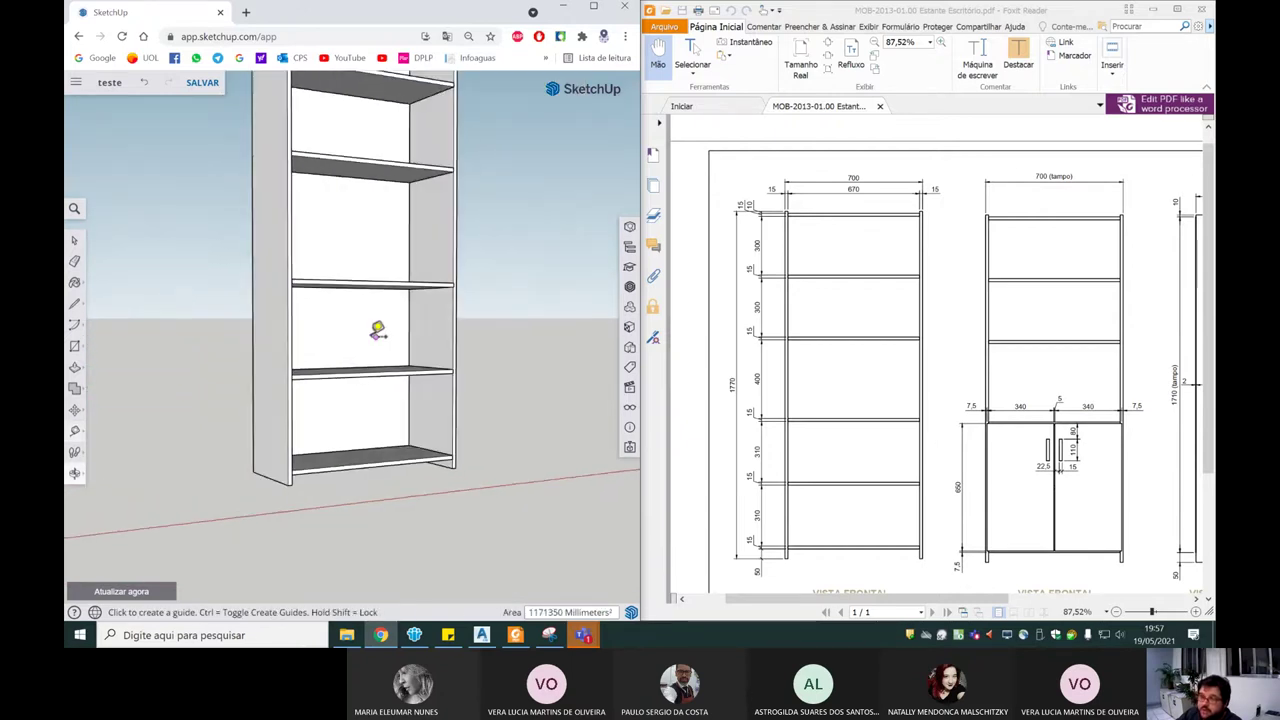
{"action": "mouse_move", "coordinate": [313, 380]}
{"action": "middle_mouse_down"}
{"action": "mouse_move", "coordinate": [297, 406]}
{"action": "mouse_move", "coordinate": [334, 408]}
{"action": "mouse_move", "coordinate": [351, 380]}
{"action": "mouse_move", "coordinate": [233, 491]}
{"action": "middle_mouse_up"}
{"action": "scroll", "coordinate": [310, 445], "scroll_direction": "down", "scroll_amount": 5}
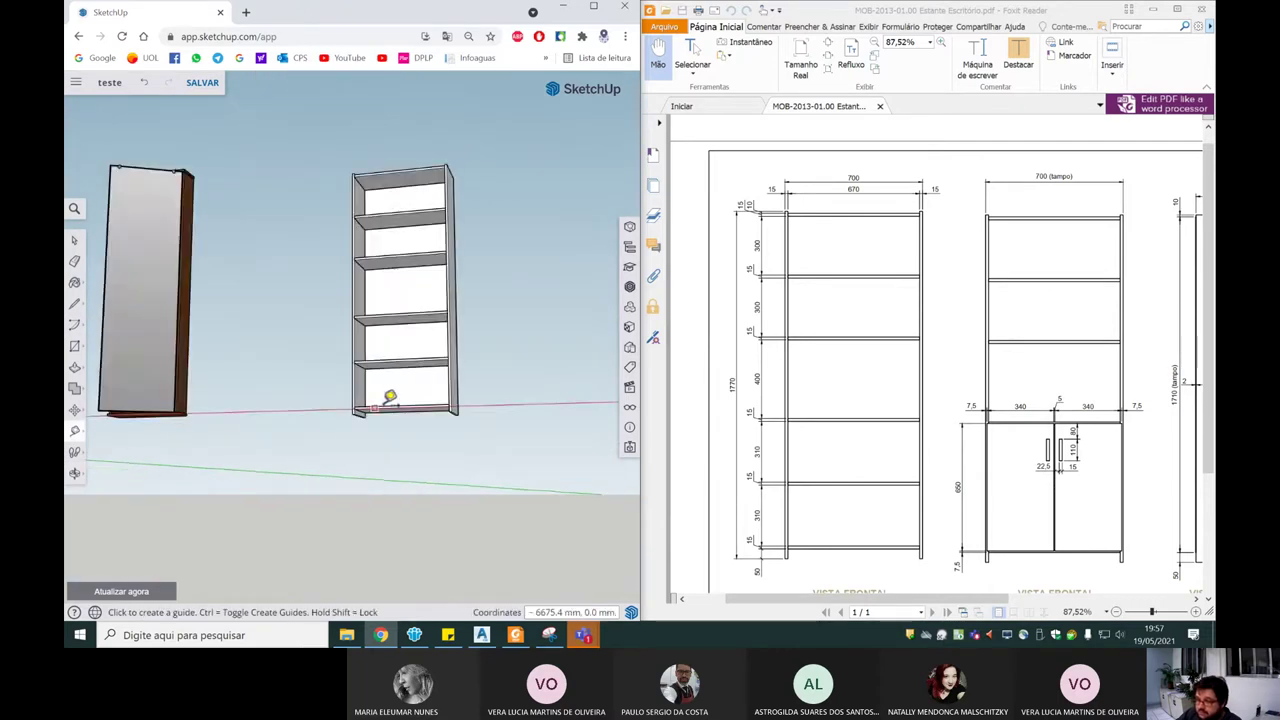
{"action": "scroll", "coordinate": [375, 405], "scroll_direction": "up", "scroll_amount": 5}
{"action": "scroll", "coordinate": [360, 412], "scroll_direction": "up", "scroll_amount": 2}
{"action": "left_click", "coordinate": [316, 387]}
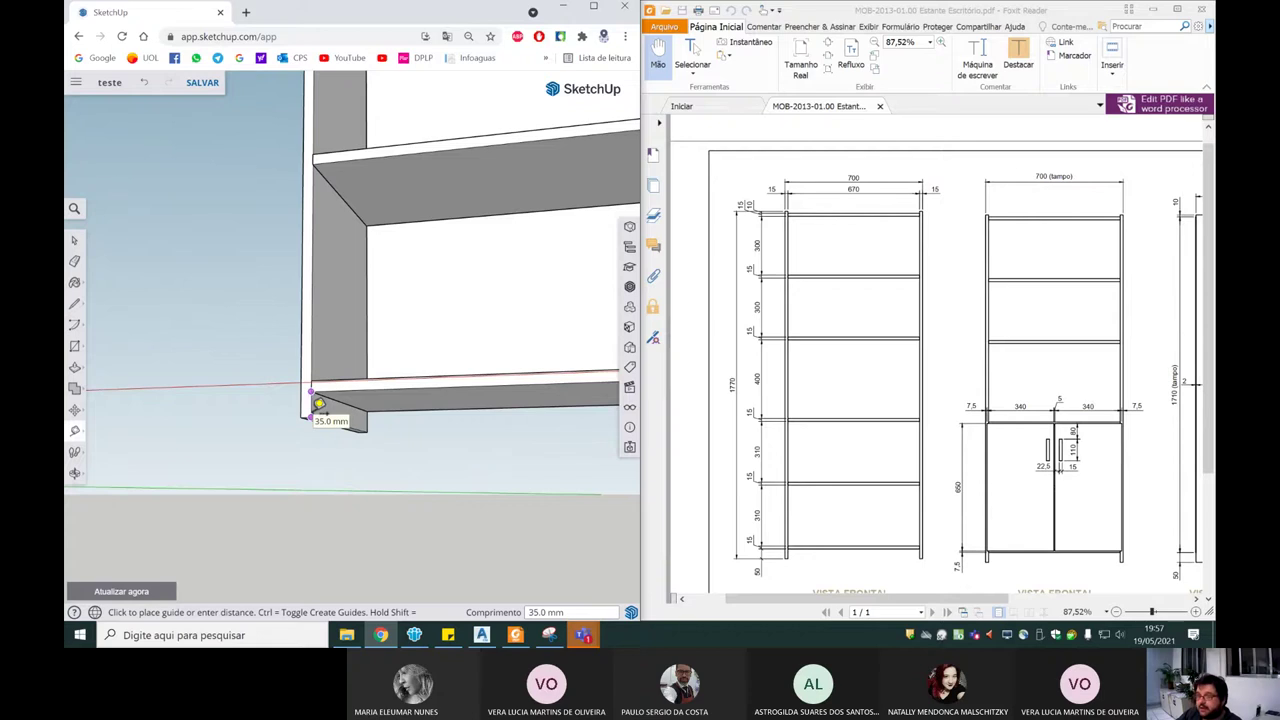
{"action": "scroll", "coordinate": [320, 412], "scroll_direction": "down", "scroll_amount": 2}
{"action": "scroll", "coordinate": [323, 423], "scroll_direction": "down", "scroll_amount": 2}
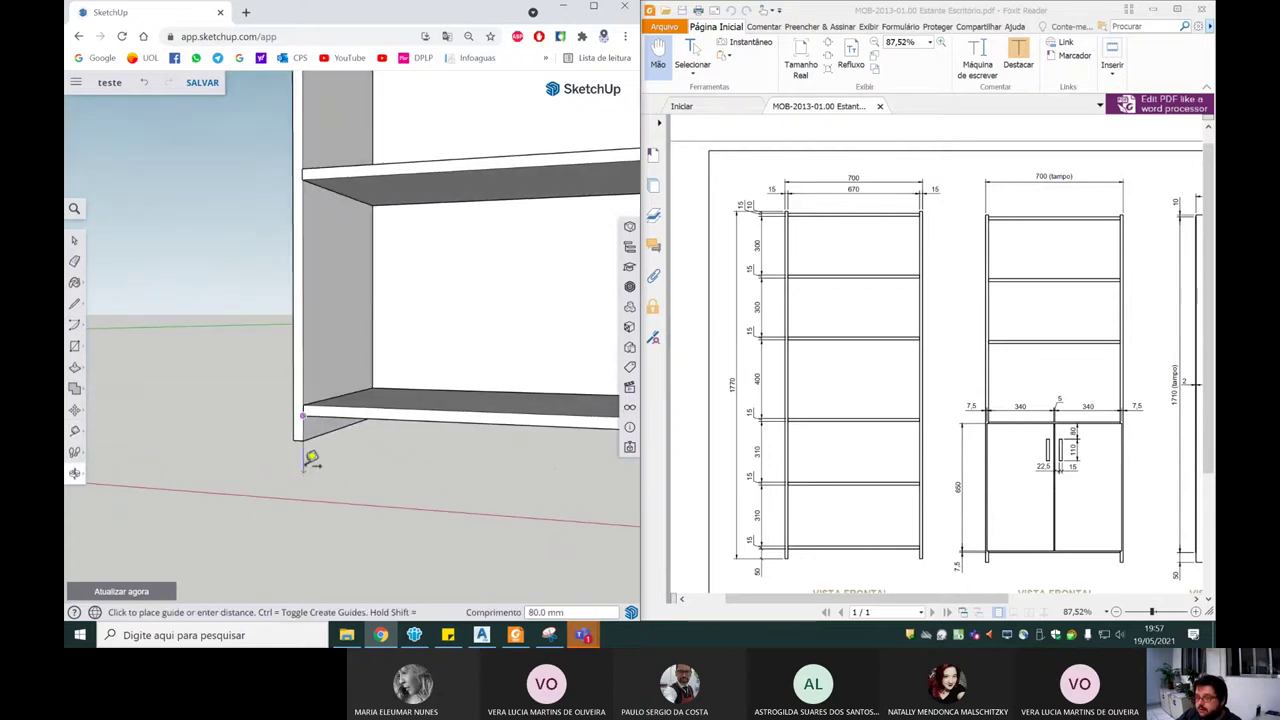
{"action": "left_click", "coordinate": [789, 597]}
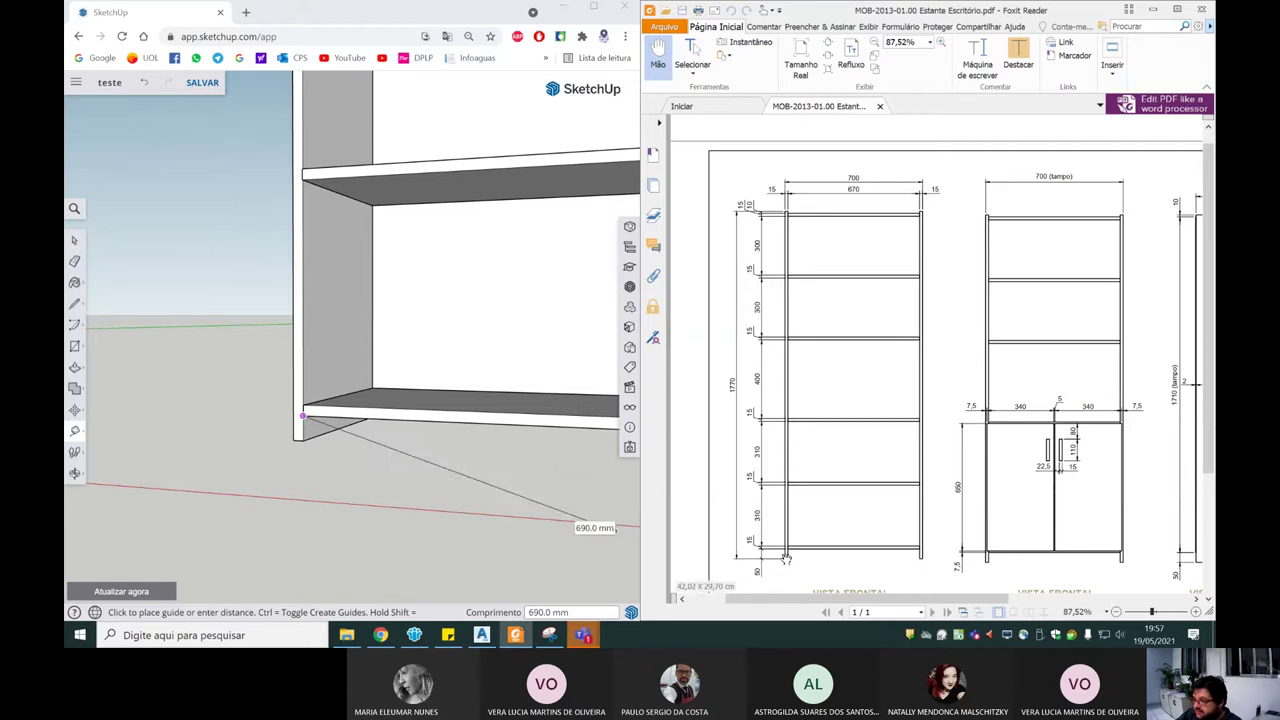
{"action": "mouse_move", "coordinate": [354, 460]}
{"action": "middle_mouse_down"}
{"action": "mouse_move", "coordinate": [329, 394]}
{"action": "mouse_move", "coordinate": [303, 400]}
{"action": "middle_mouse_up"}
Step: Move the two selected lowest shelves up 15 mm
{"action": "scroll", "coordinate": [302, 410], "scroll_direction": "down", "scroll_amount": 5}
{"action": "key", "text": "space"}
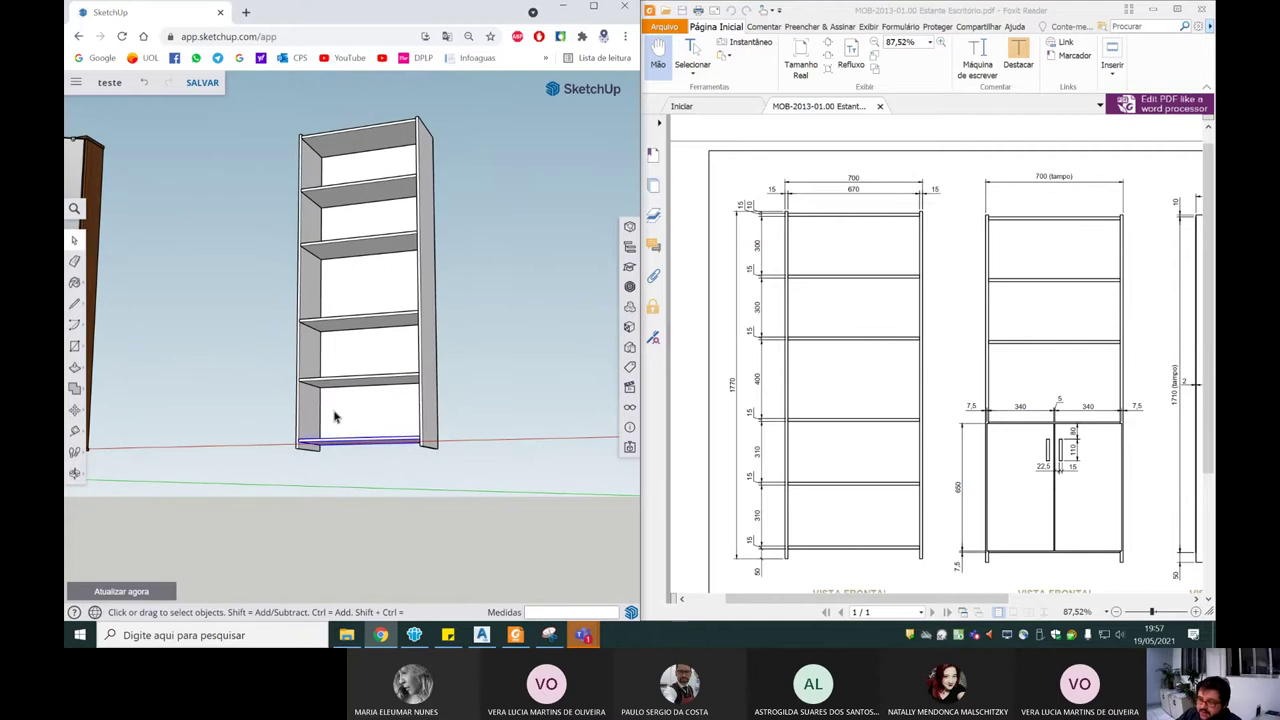
{"action": "scroll", "coordinate": [320, 370], "scroll_direction": "up", "scroll_amount": 3}
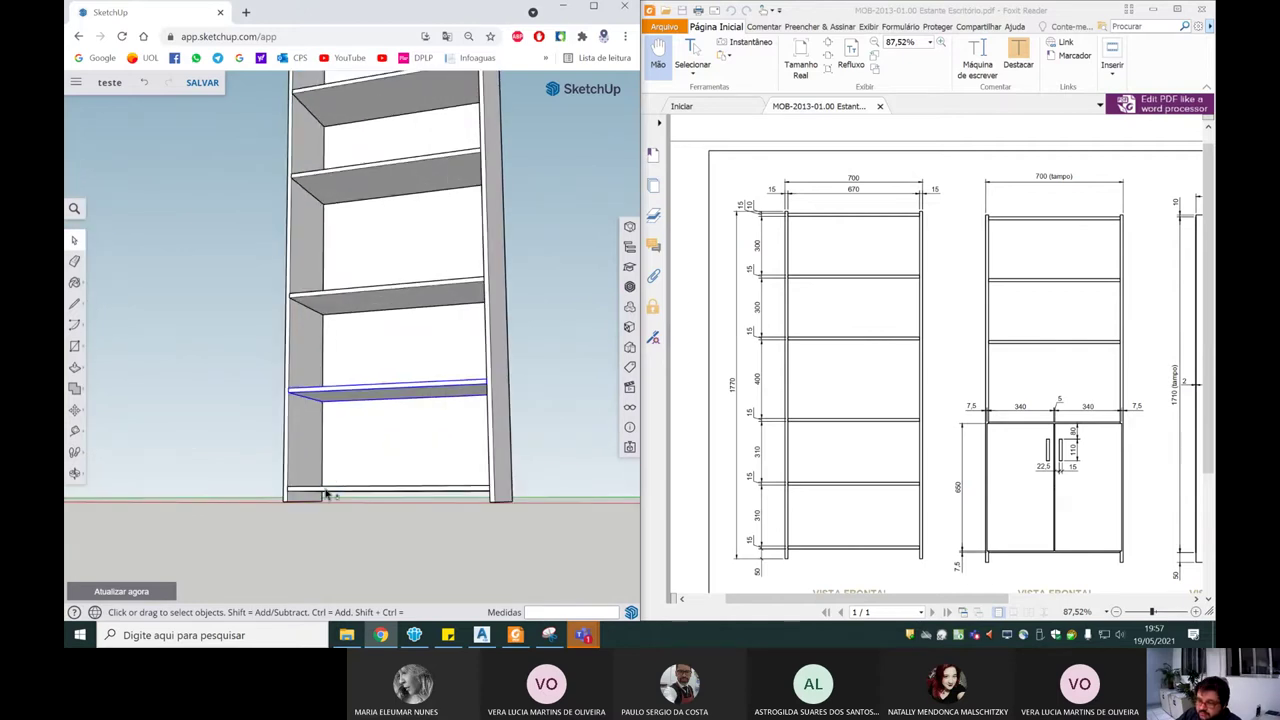
{"action": "left_click", "coordinate": [74, 410]}
{"action": "scroll", "coordinate": [237, 434], "scroll_direction": "up", "scroll_amount": 1}
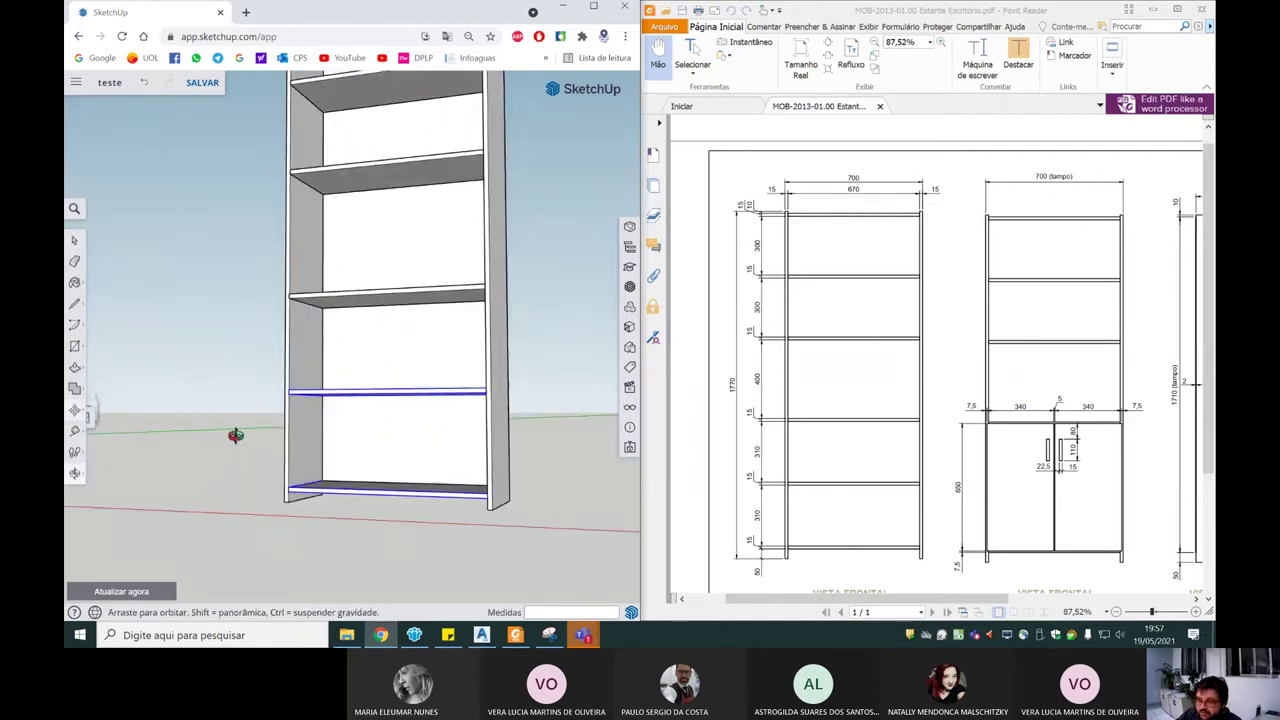
{"action": "scroll", "coordinate": [283, 491], "scroll_direction": "up", "scroll_amount": 2}
{"action": "scroll", "coordinate": [298, 482], "scroll_direction": "up", "scroll_amount": 2}
{"action": "left_click", "coordinate": [298, 481]}
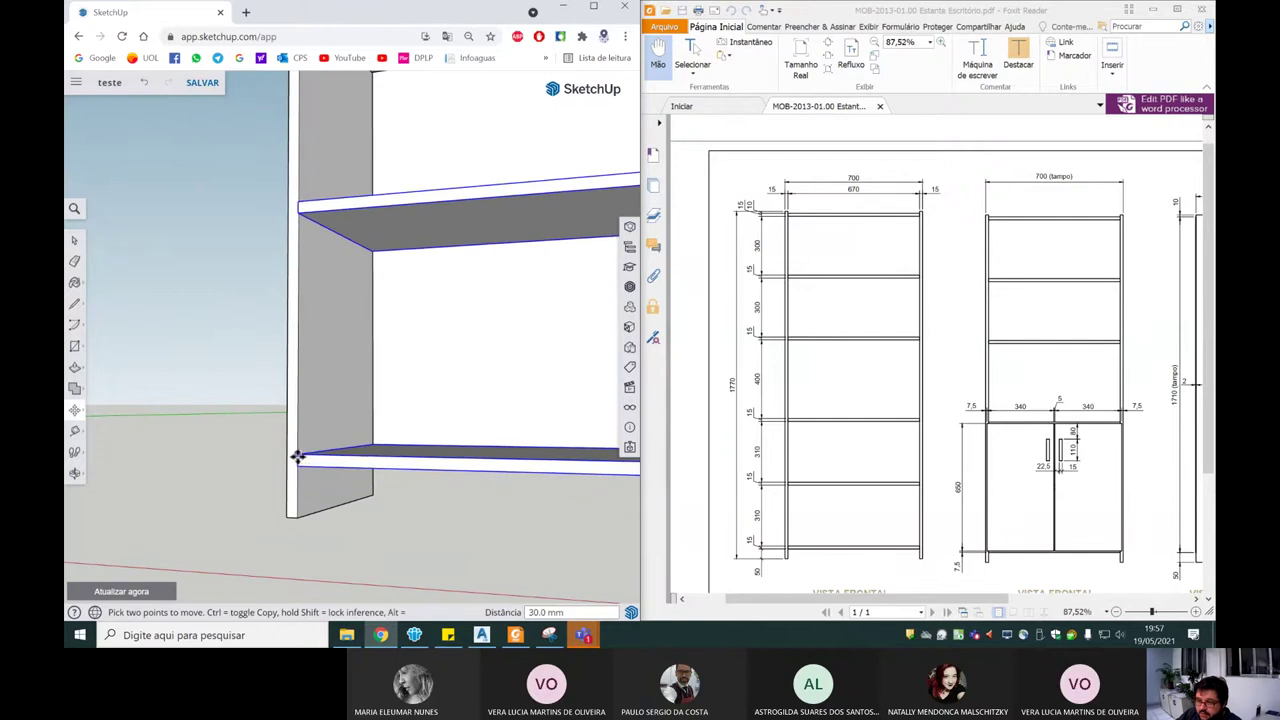
{"action": "key", "text": "Return"}
{"action": "scroll", "coordinate": [309, 537], "scroll_direction": "down", "scroll_amount": 2}
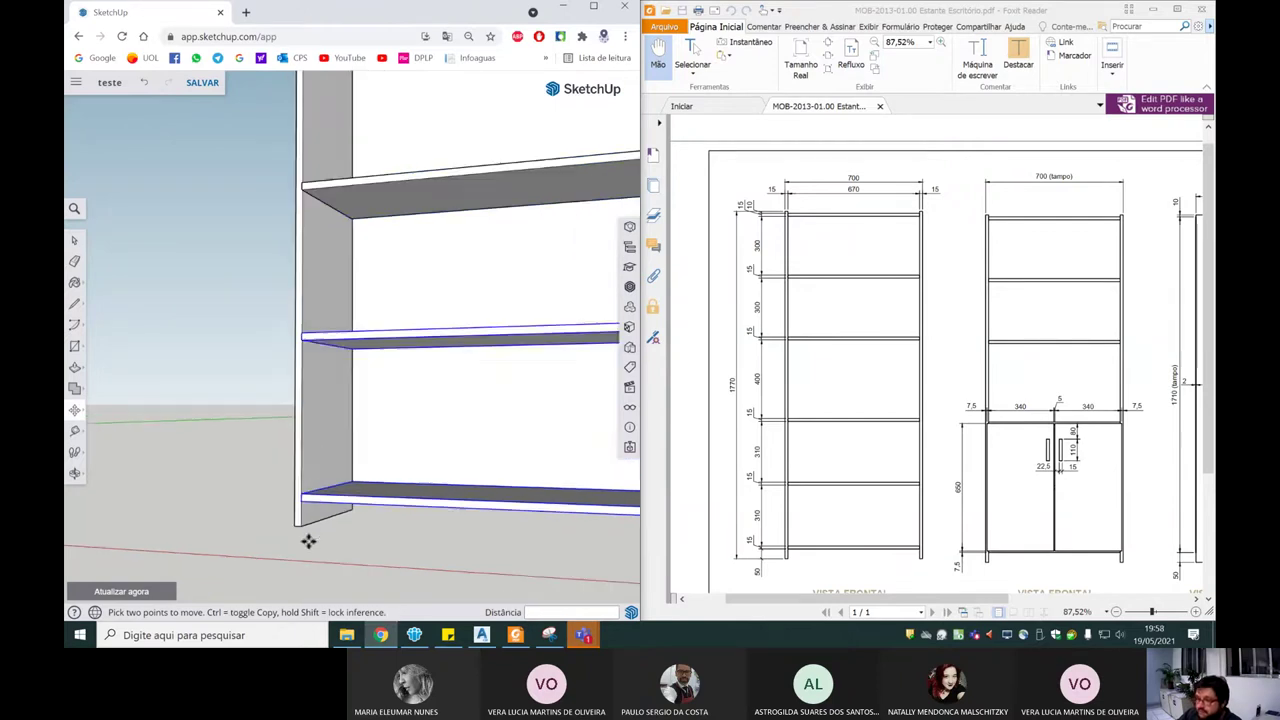
{"action": "scroll", "coordinate": [340, 420], "scroll_direction": "down", "scroll_amount": 2}
{"action": "key", "text": "space"}
{"action": "middle_click_drag", "start_coordinate": [348, 404], "coordinate": [357, 380]}
{"action": "scroll", "coordinate": [337, 309], "scroll_direction": "up", "scroll_amount": 2}
{"action": "scroll", "coordinate": [337, 309], "scroll_direction": "up", "scroll_amount": 2}
{"action": "left_click", "coordinate": [74, 430]}
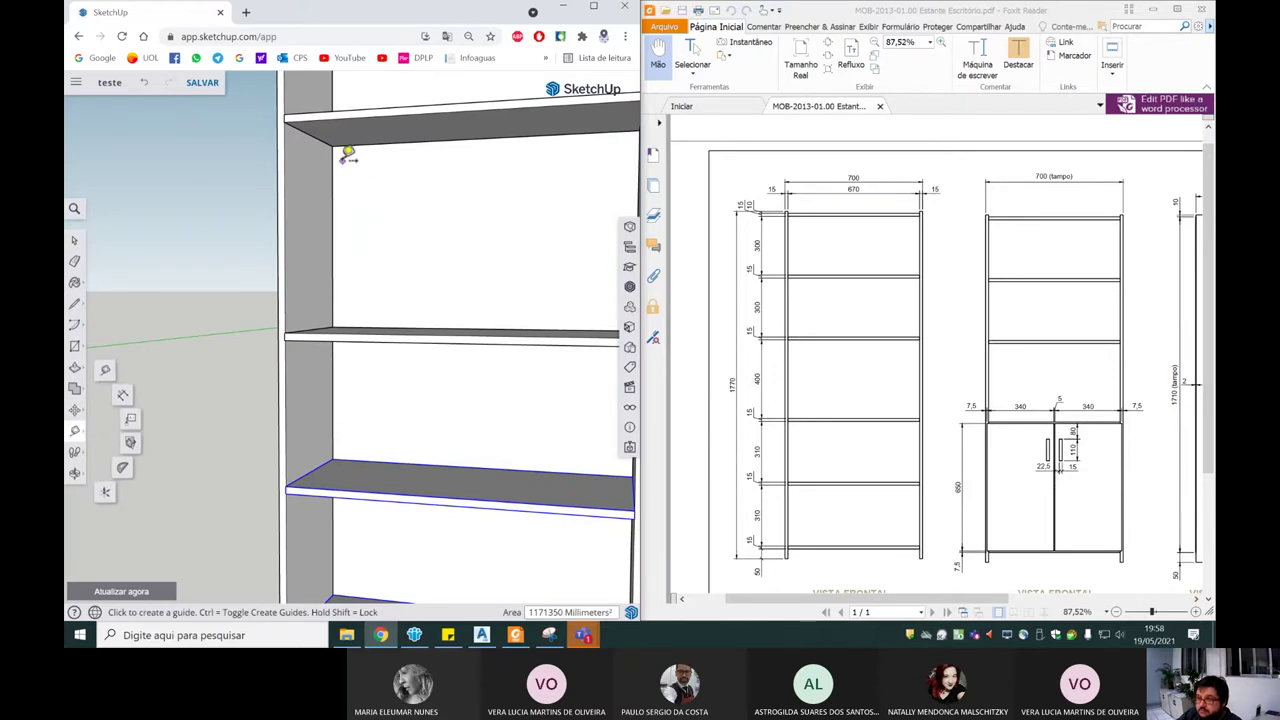
Step: Measure the gap from the upper shelf corner down to the lower shelf
{"action": "left_click", "coordinate": [333, 145]}
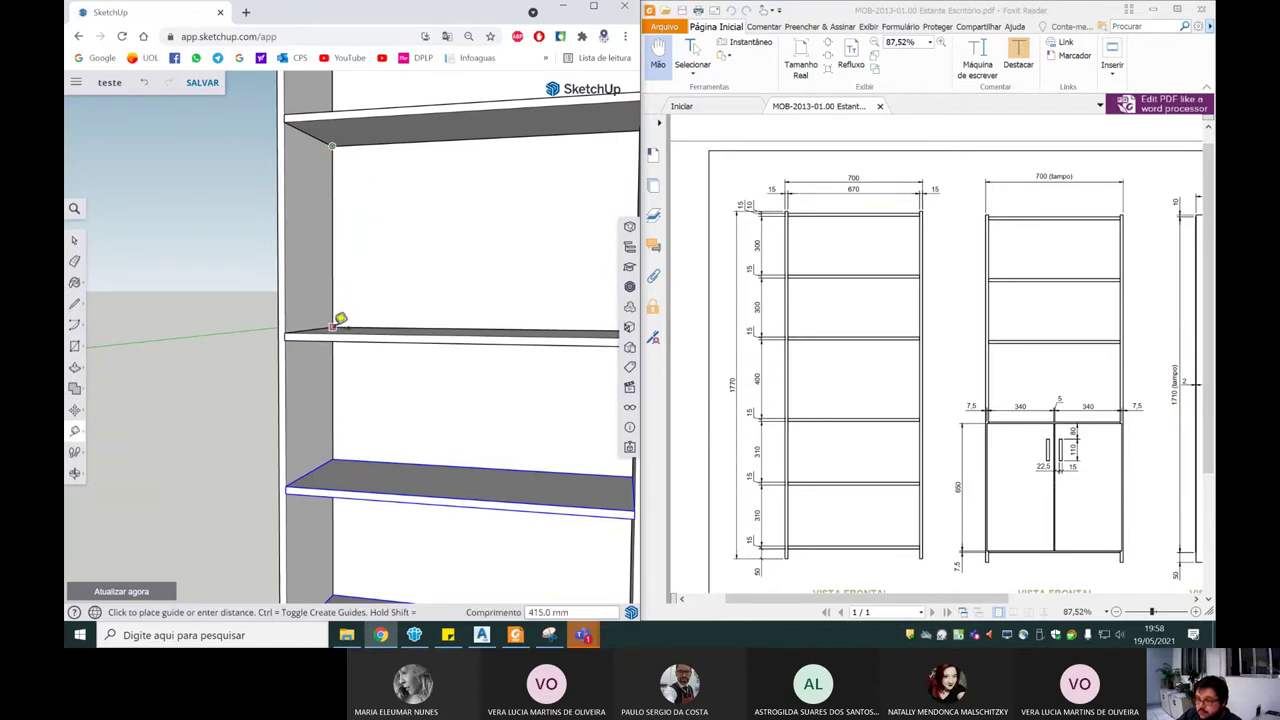
{"action": "scroll", "coordinate": [330, 329], "scroll_direction": "up", "scroll_amount": 3}
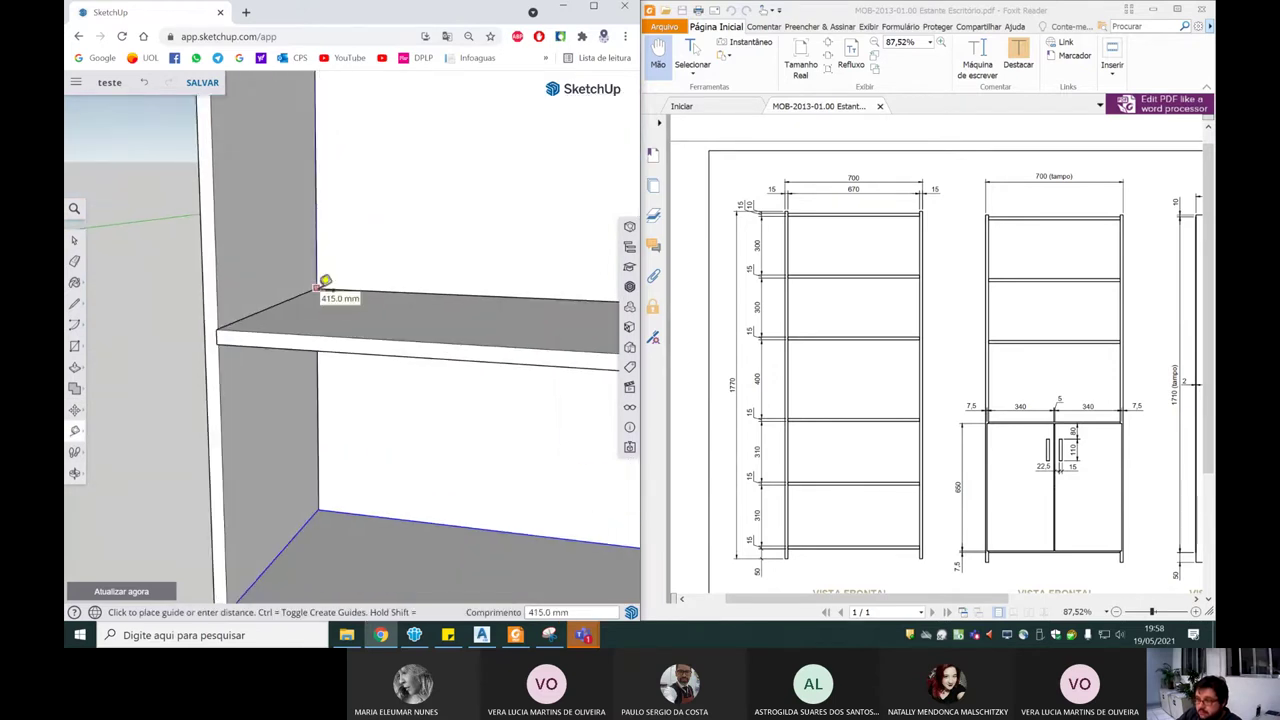
{"action": "scroll", "coordinate": [325, 283], "scroll_direction": "down", "scroll_amount": 3}
{"action": "scroll", "coordinate": [331, 200], "scroll_direction": "up", "scroll_amount": 3}
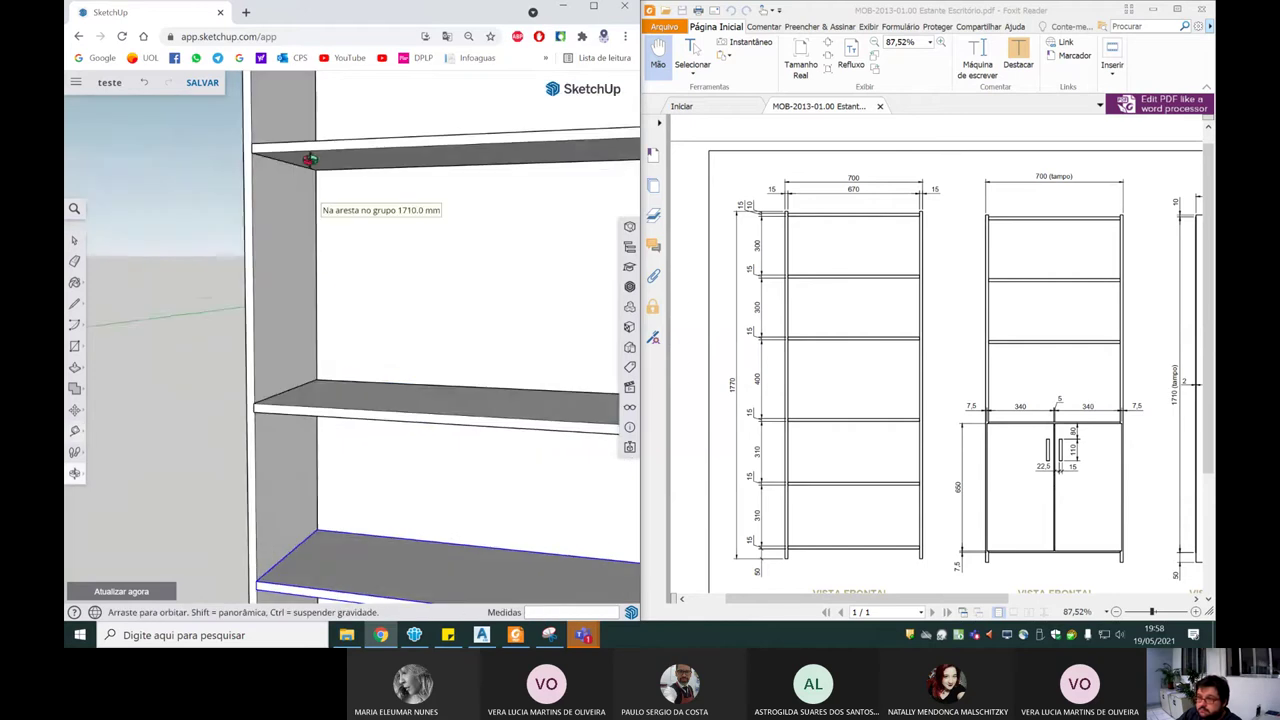
{"action": "scroll", "coordinate": [313, 172], "scroll_direction": "up", "scroll_amount": 2}
{"action": "left_click", "coordinate": [329, 171]}
{"action": "scroll", "coordinate": [330, 200], "scroll_direction": "down", "scroll_amount": 2}
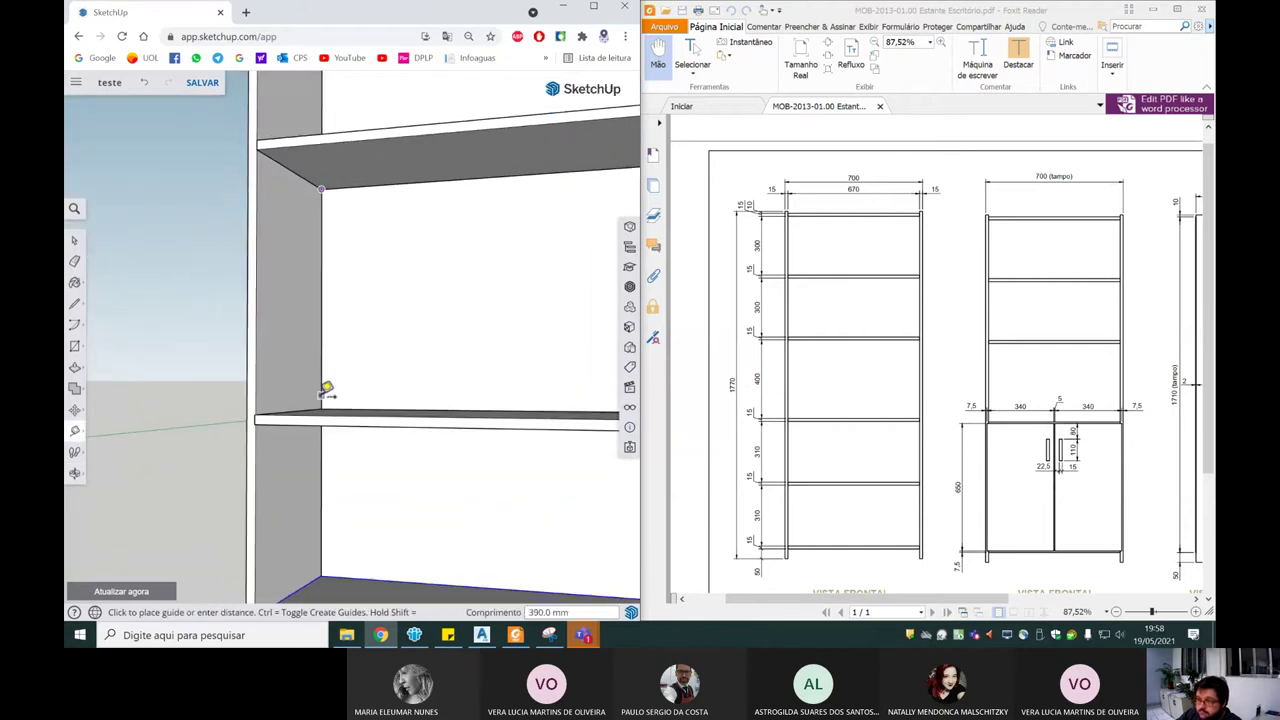
{"action": "scroll", "coordinate": [323, 403], "scroll_direction": "up", "scroll_amount": 2}
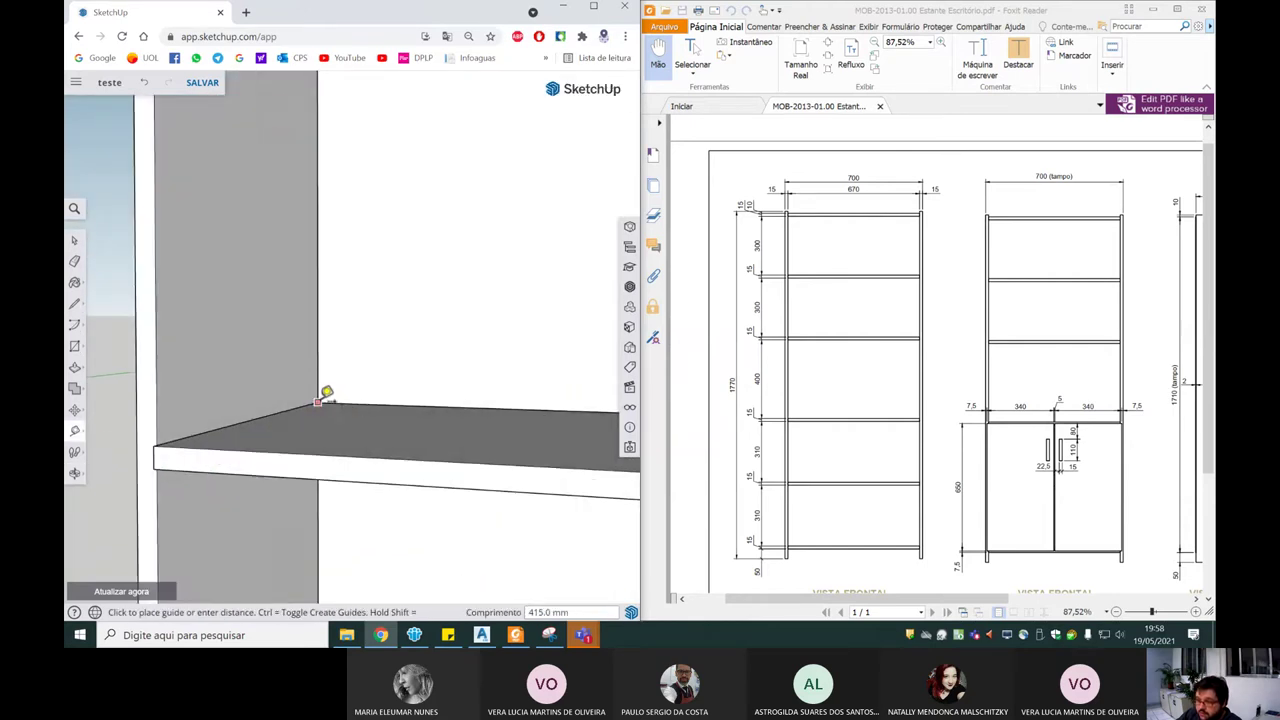
{"action": "scroll", "coordinate": [326, 395], "scroll_direction": "down", "scroll_amount": 3}
{"action": "left_click", "coordinate": [334, 434]}
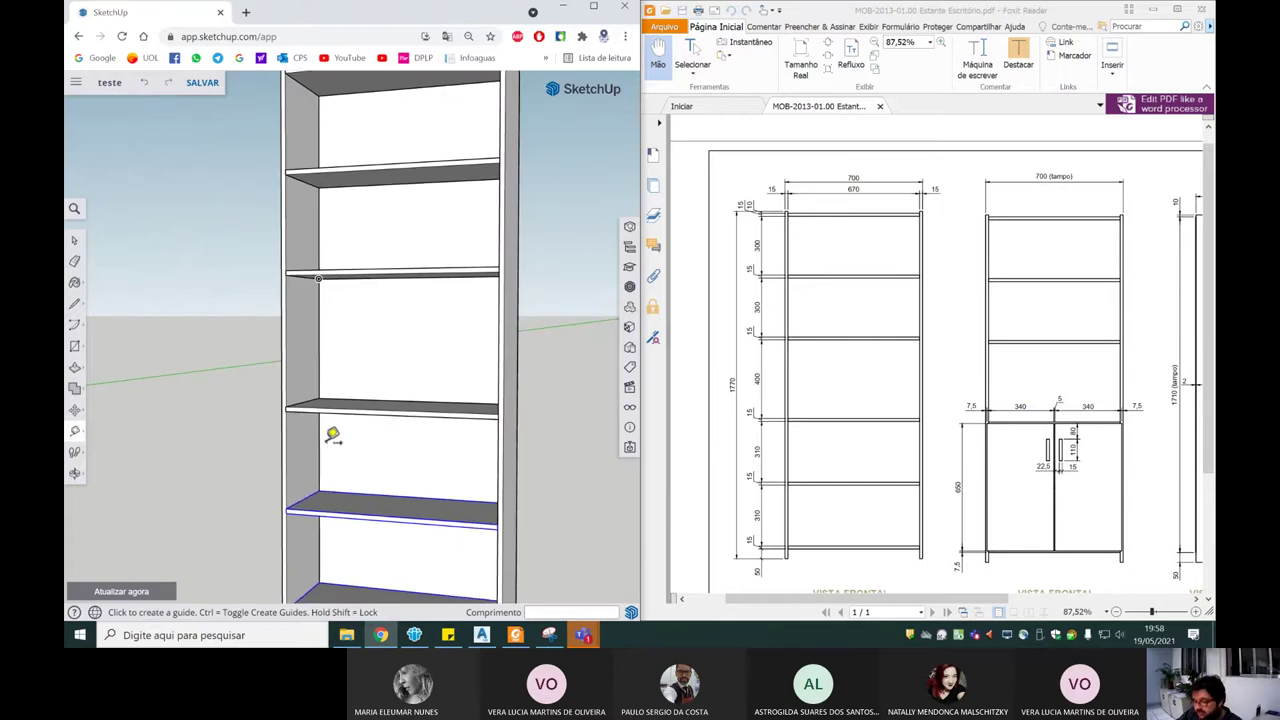
{"action": "scroll", "coordinate": [340, 415], "scroll_direction": "down", "scroll_amount": 1}
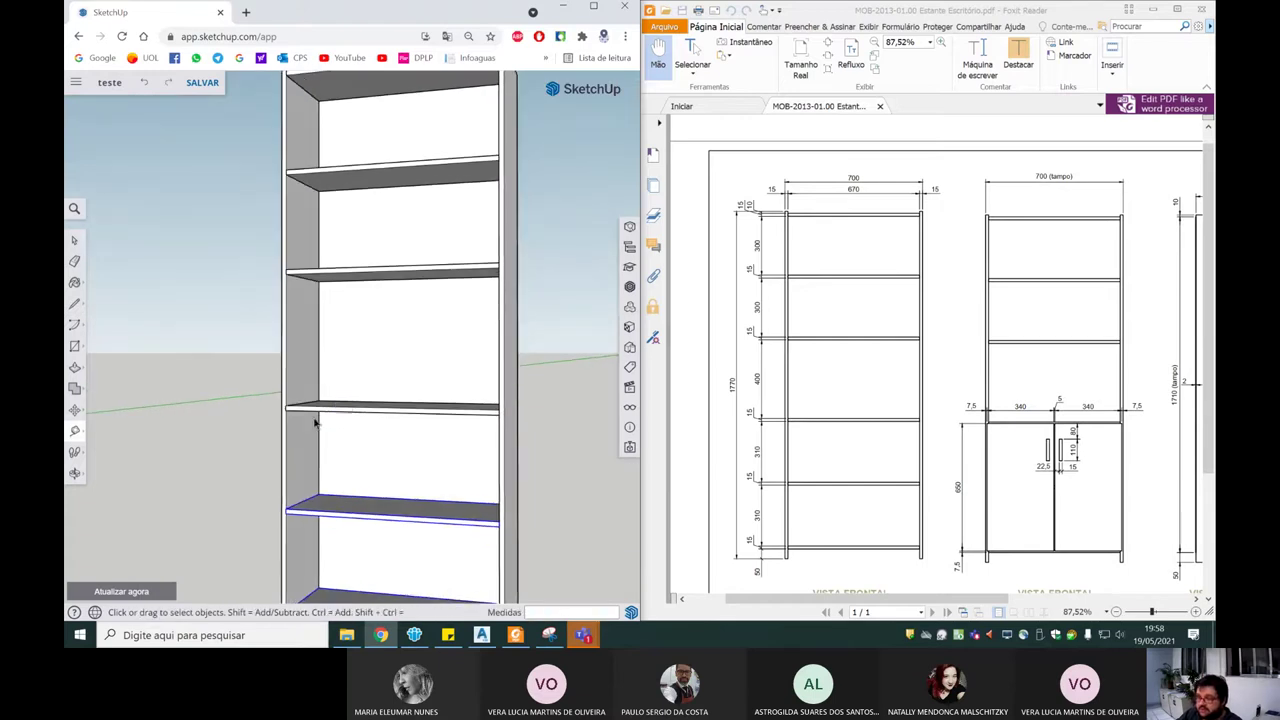
{"action": "key", "text": "space"}
{"action": "scroll", "coordinate": [325, 478], "scroll_direction": "down", "scroll_amount": 2}
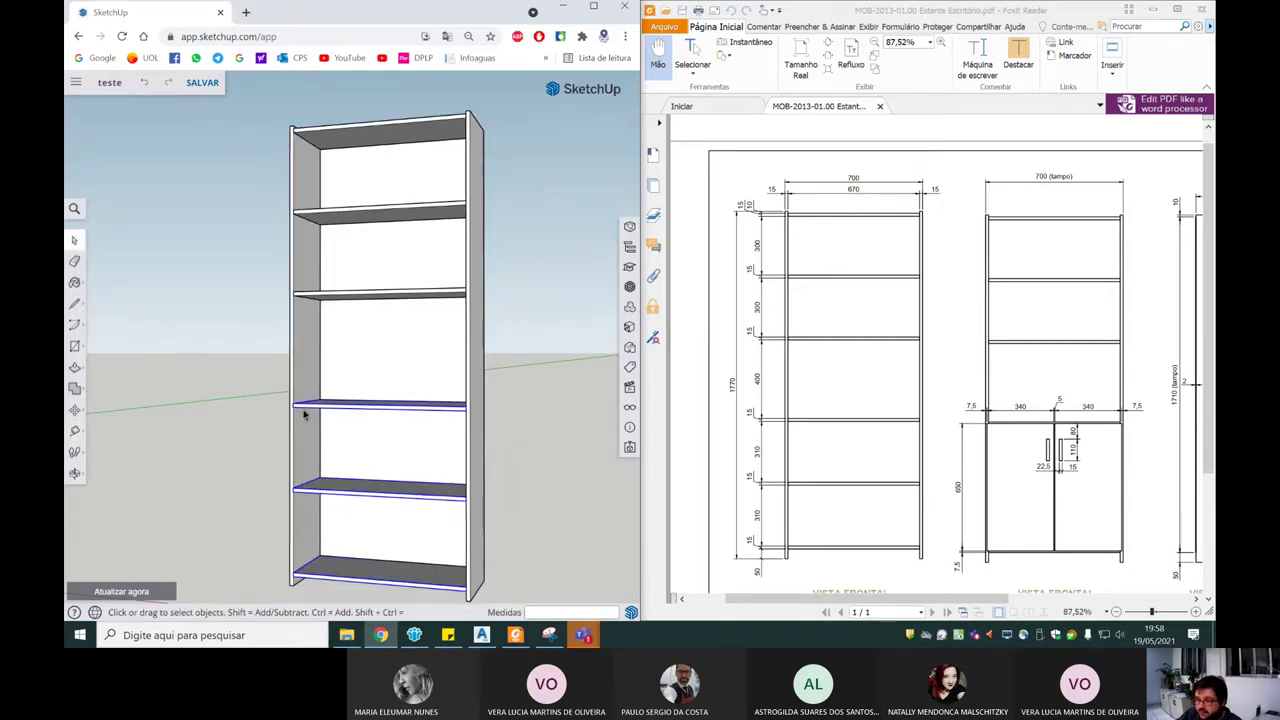
Step: Move the bottom shelf up 15 mm
{"action": "left_click", "coordinate": [76, 408]}
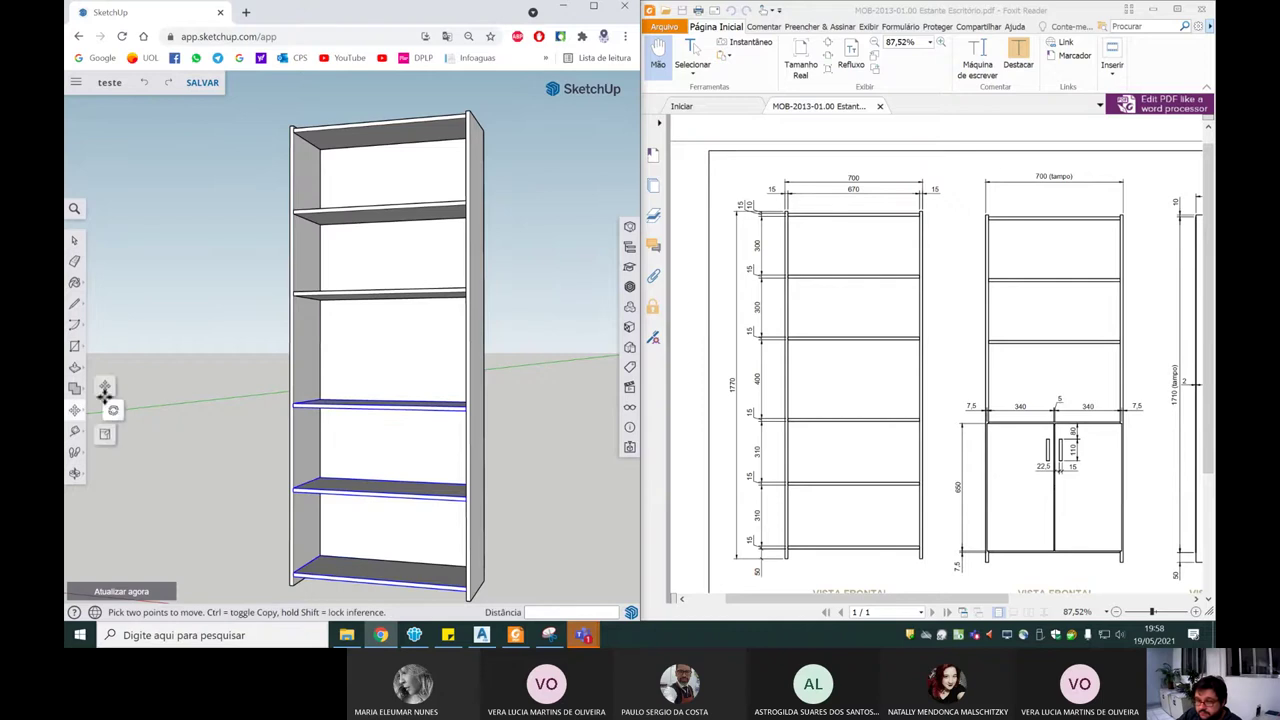
{"action": "scroll", "coordinate": [285, 578], "scroll_direction": "up", "scroll_amount": 3}
{"action": "scroll", "coordinate": [286, 543], "scroll_direction": "up", "scroll_amount": 2}
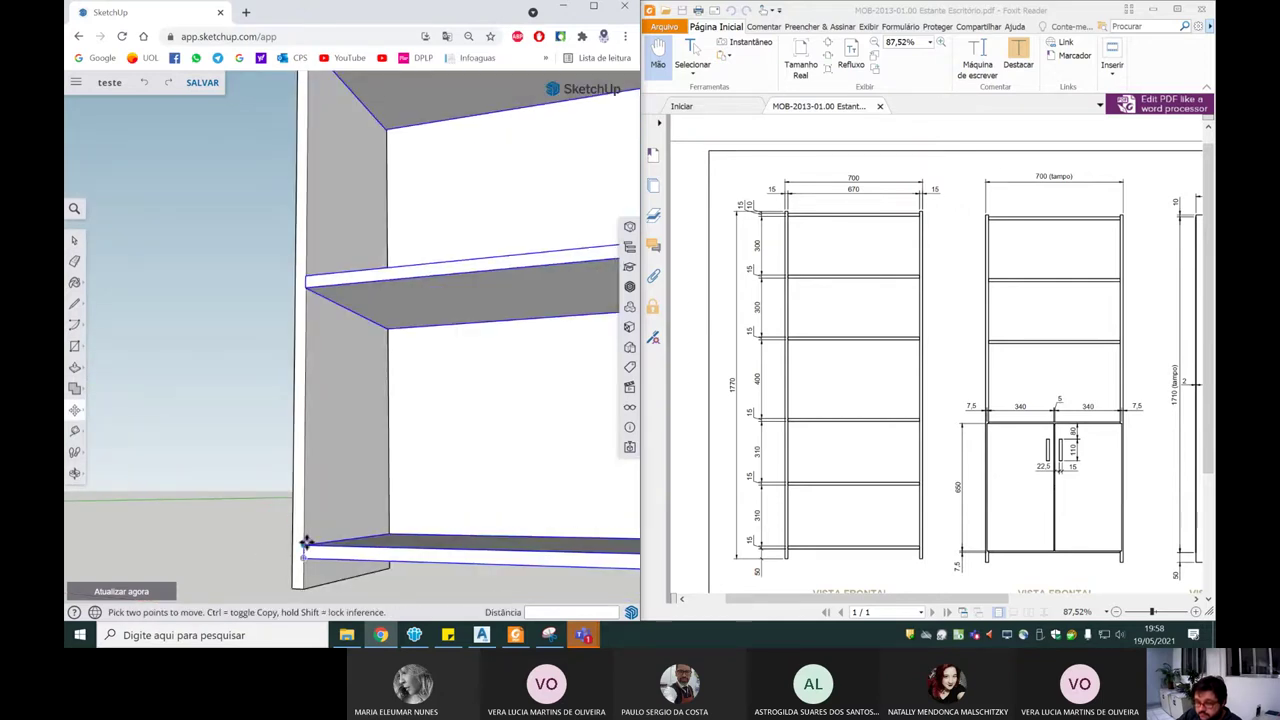
{"action": "left_click", "coordinate": [307, 553]}
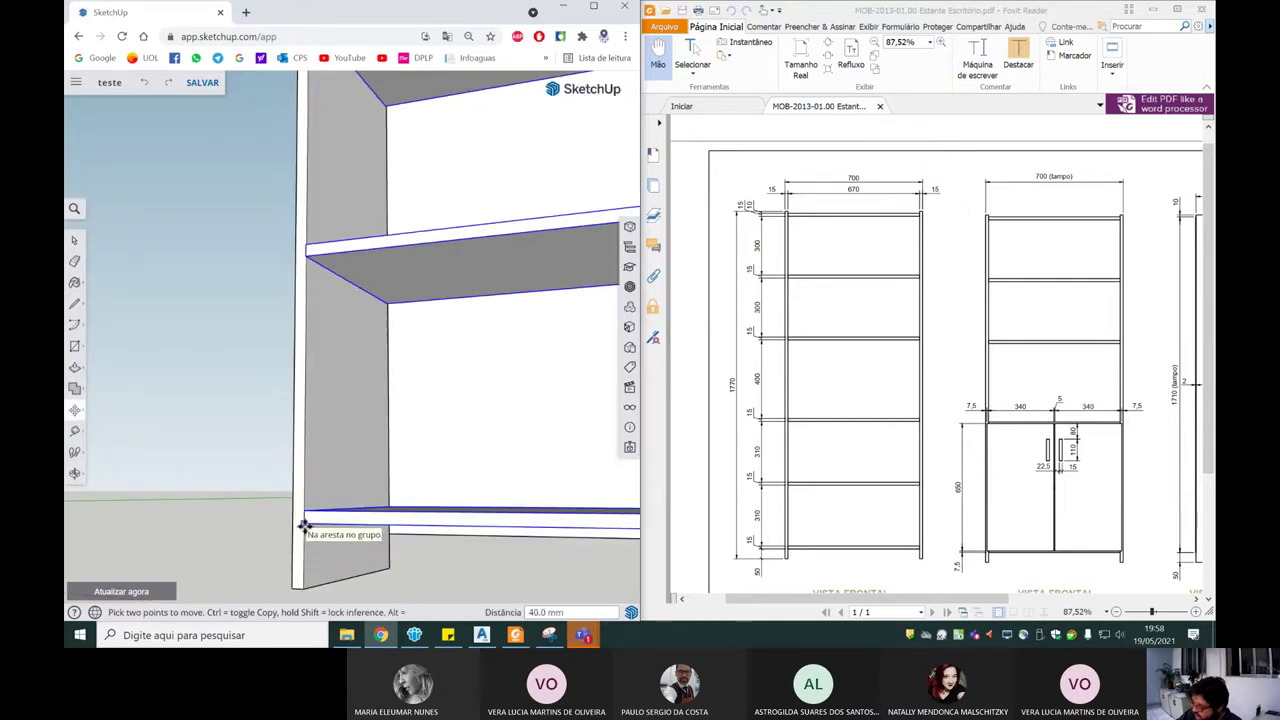
{"action": "type", "text": "15"}
{"action": "key", "text": "Return"}
{"action": "scroll", "coordinate": [305, 527], "scroll_direction": "down", "scroll_amount": 2}
{"action": "scroll", "coordinate": [312, 412], "scroll_direction": "down", "scroll_amount": 2}
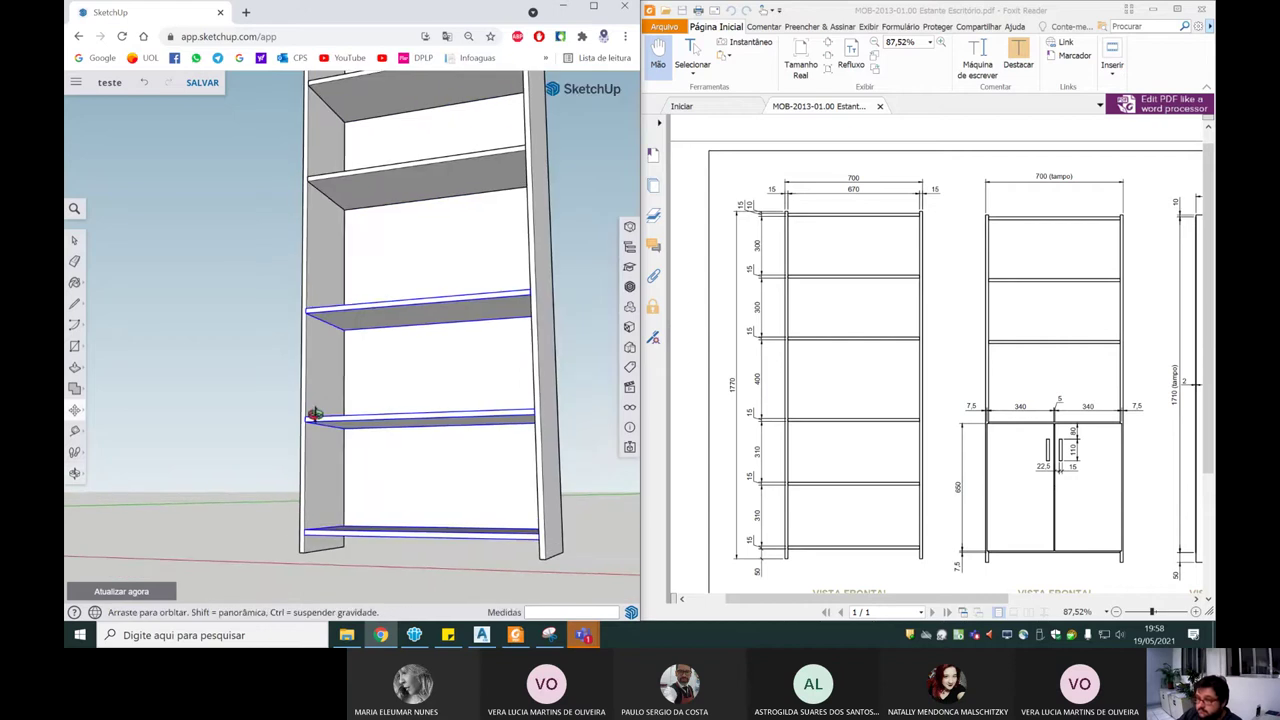
{"action": "scroll", "coordinate": [261, 307], "scroll_direction": "down", "scroll_amount": 2}
{"action": "key", "text": "space"}
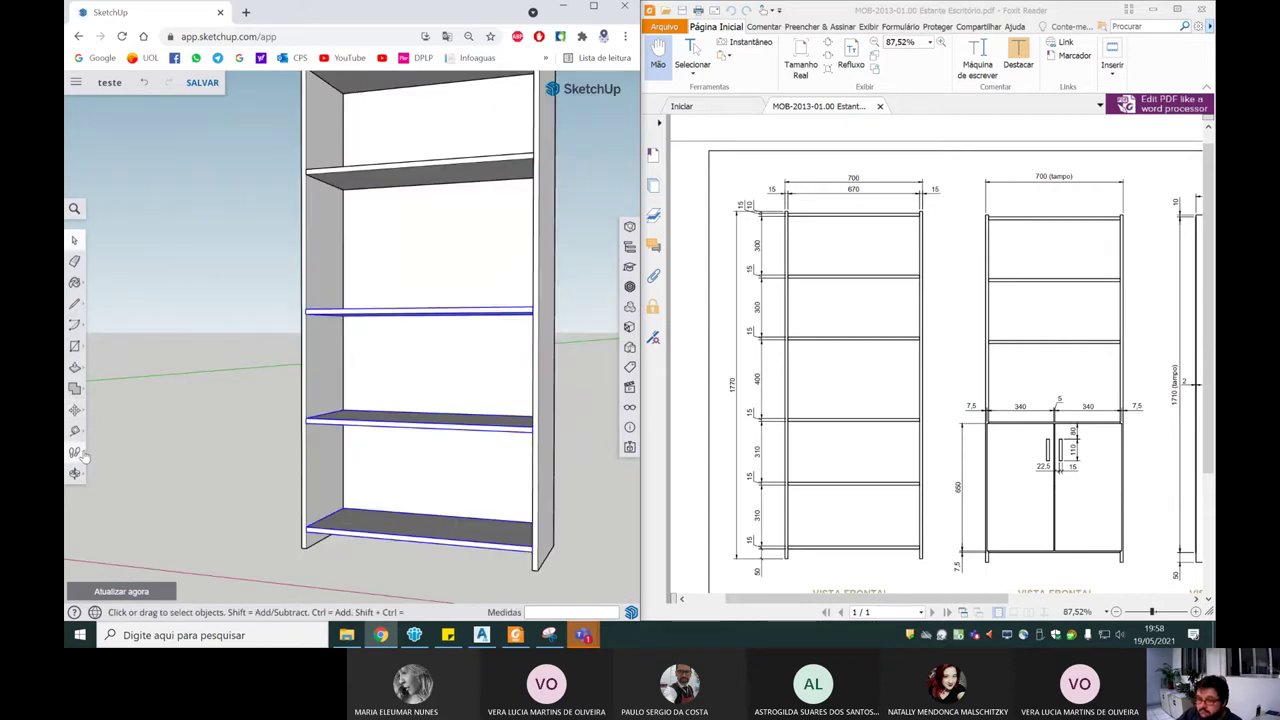
Step: Re-measure the shelf gap to confirm the 400 mm spacing
{"action": "left_click", "coordinate": [74, 430]}
{"action": "scroll", "coordinate": [329, 182], "scroll_direction": "up", "scroll_amount": 3}
{"action": "left_click", "coordinate": [323, 181]}
{"action": "scroll", "coordinate": [321, 300], "scroll_direction": "down", "scroll_amount": 1}
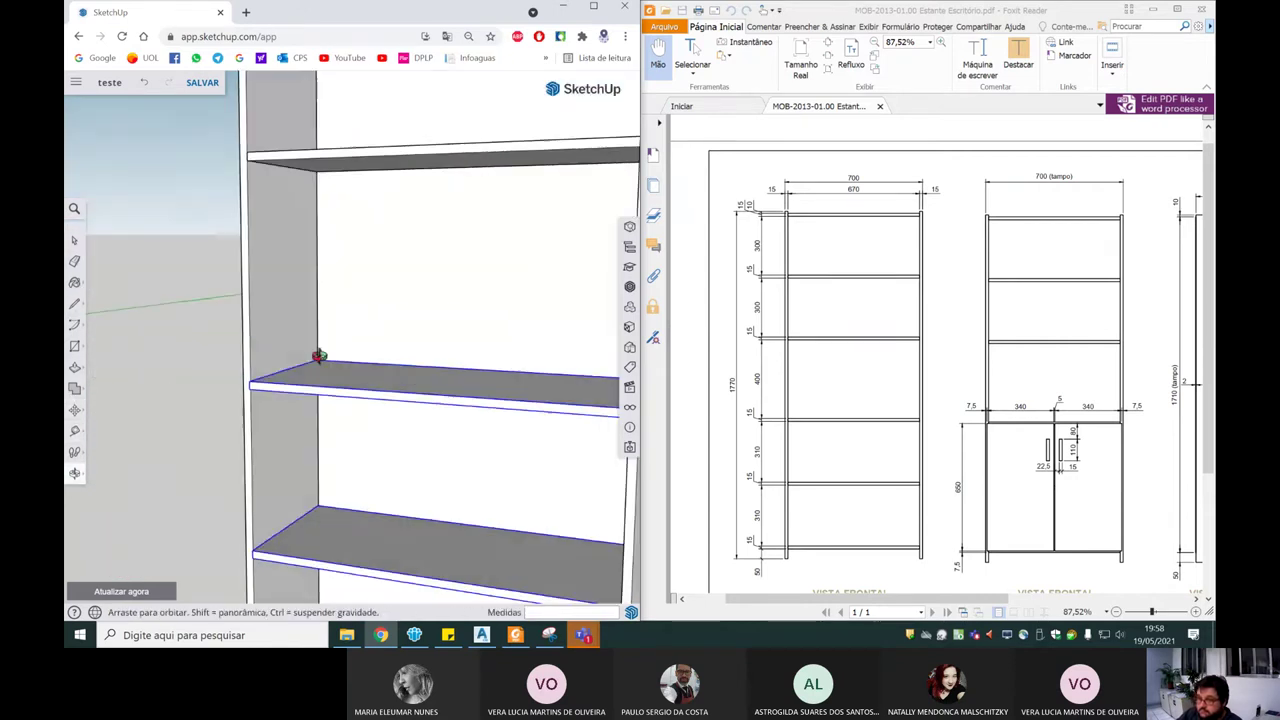
{"action": "scroll", "coordinate": [323, 352], "scroll_direction": "up", "scroll_amount": 2}
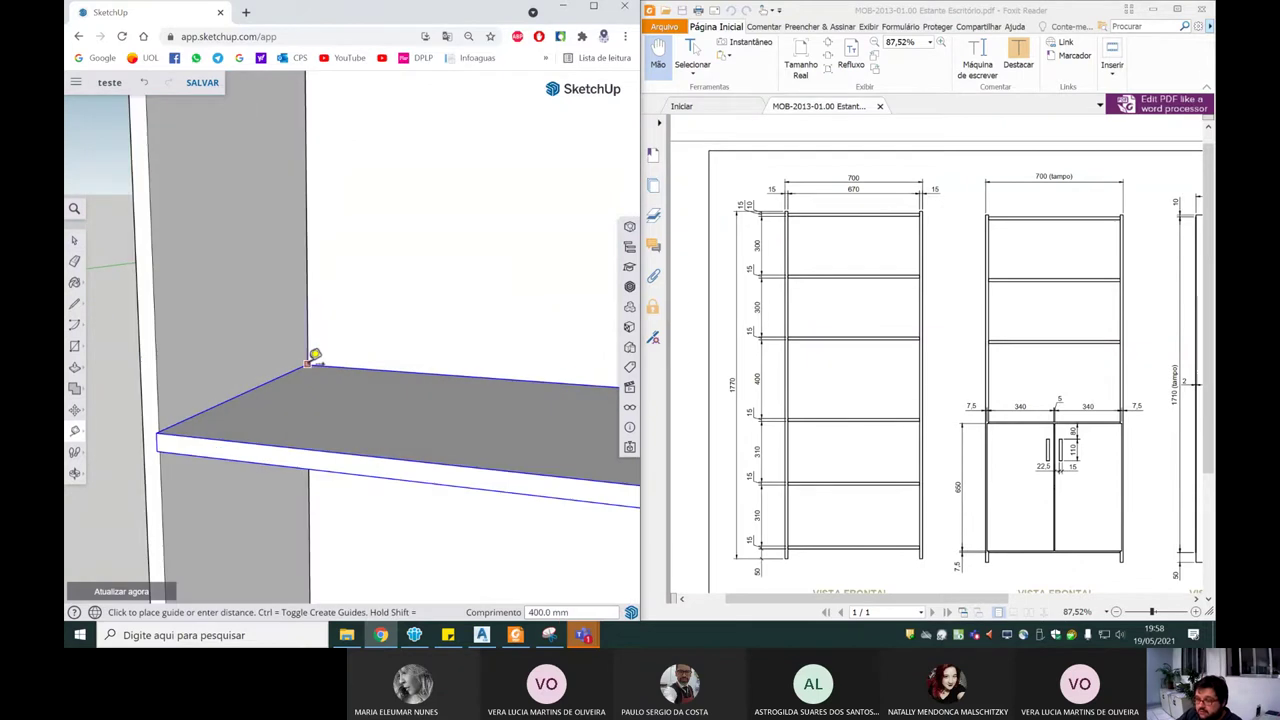
{"action": "scroll", "coordinate": [313, 358], "scroll_direction": "down", "scroll_amount": 3}
{"action": "scroll", "coordinate": [312, 358], "scroll_direction": "down", "scroll_amount": 3}
{"action": "scroll", "coordinate": [312, 358], "scroll_direction": "down", "scroll_amount": 2}
{"action": "key", "text": "space"}
{"action": "left_click", "coordinate": [520, 436]}
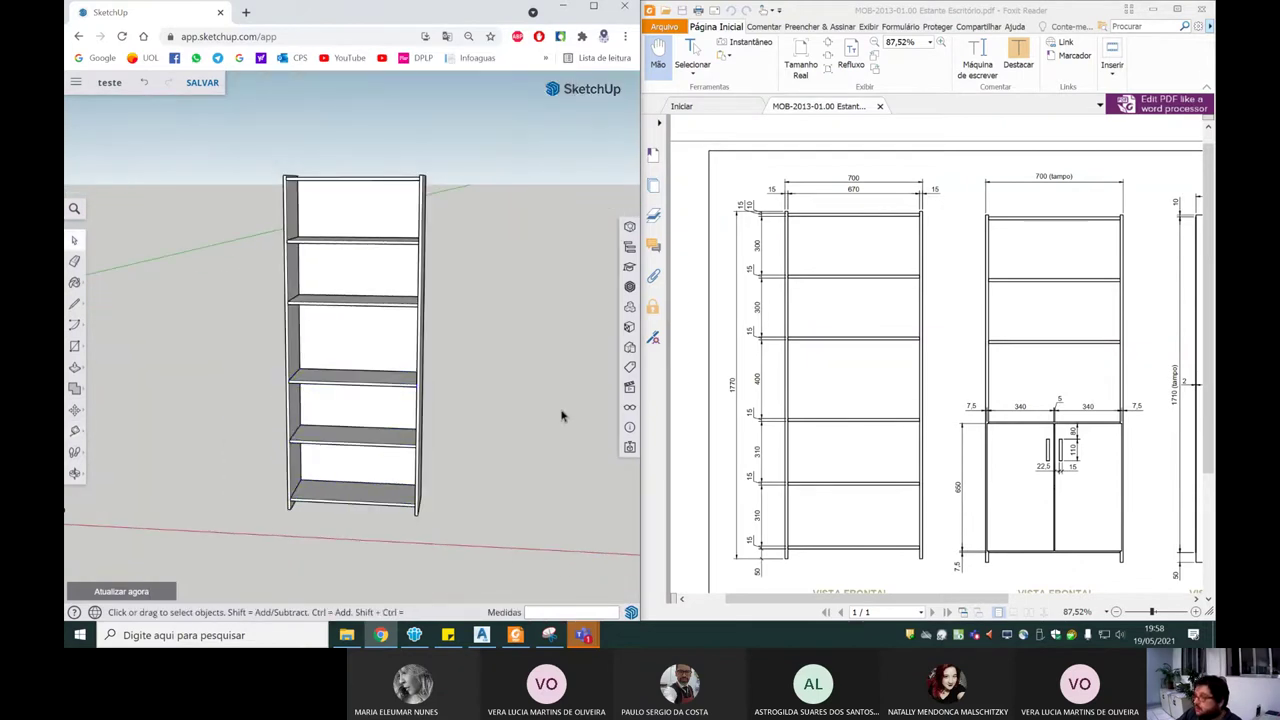
{"action": "middle_click_drag", "start_coordinate": [590, 398], "coordinate": [514, 357]}
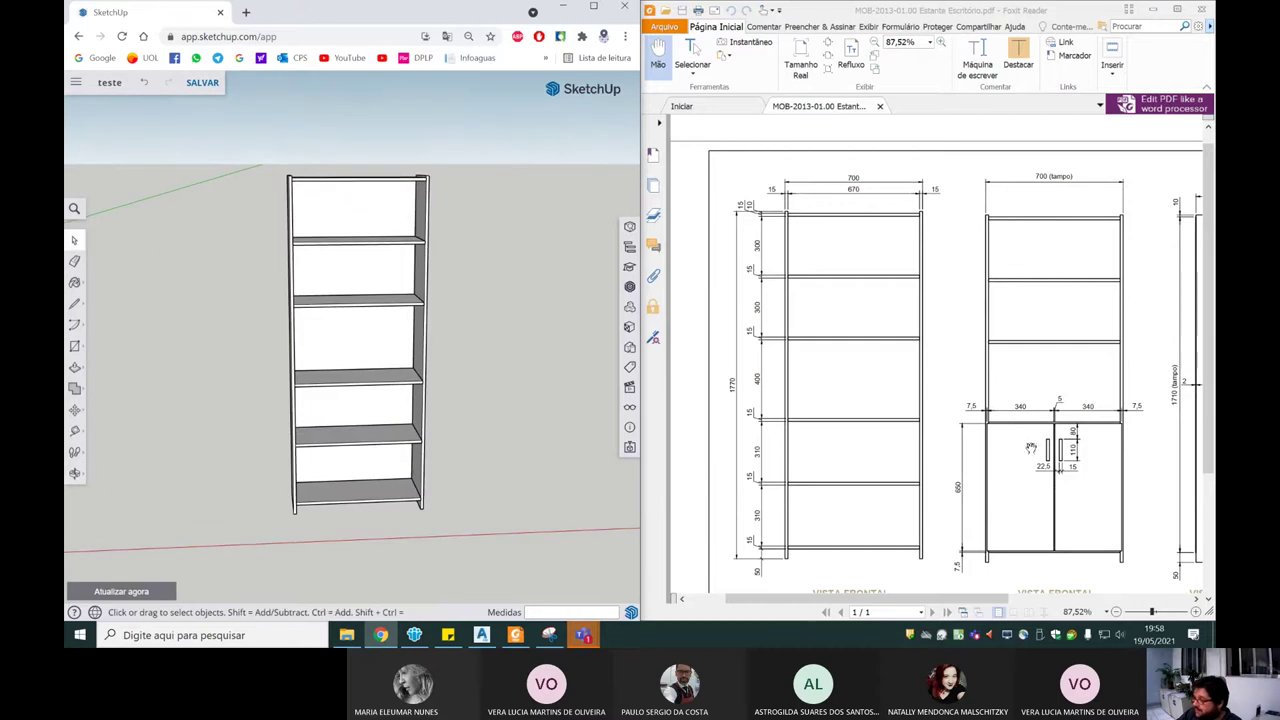
Step: Scroll the Foxit drawing right to reveal the Vista Lateral side view and labels
{"action": "mouse_move", "coordinate": [960, 598]}
{"action": "left_mouse_down"}
{"action": "mouse_move", "coordinate": [1060, 597]}
{"action": "mouse_move", "coordinate": [1036, 594]}
{"action": "left_mouse_up"}
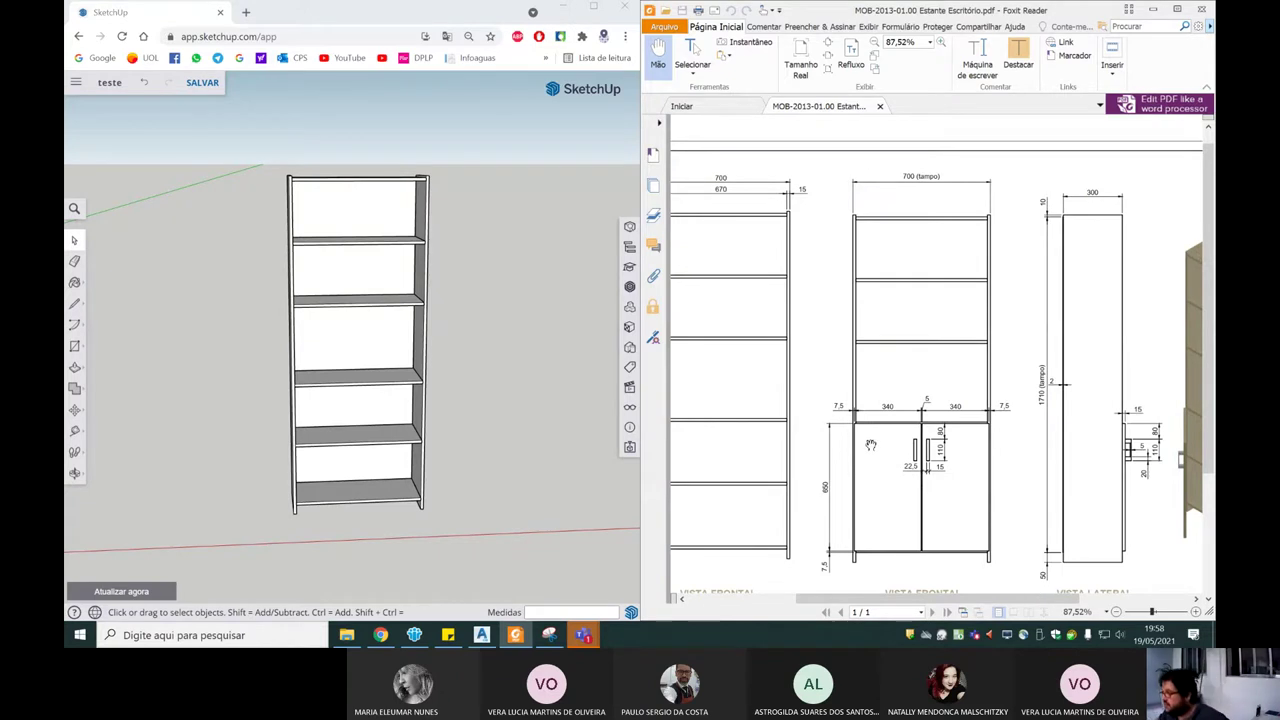
{"action": "scroll", "coordinate": [876, 342], "scroll_direction": "down", "scroll_amount": 1}
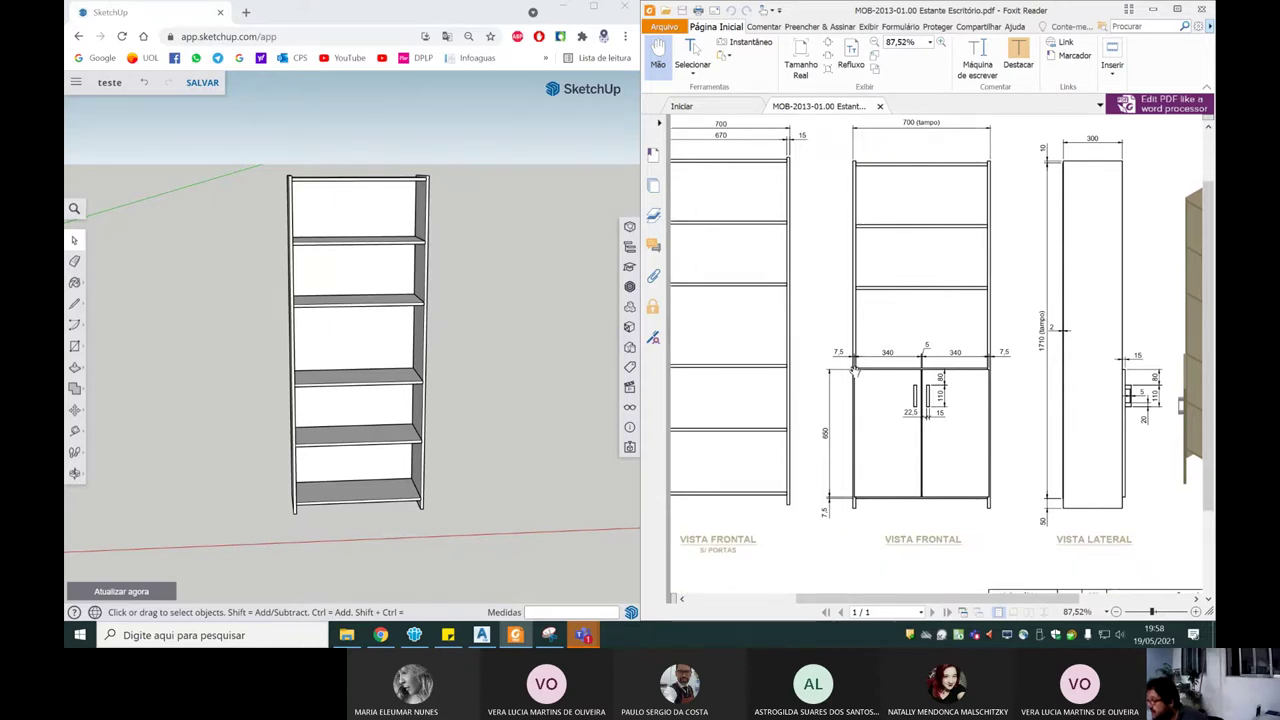
{"action": "scroll", "coordinate": [280, 337], "scroll_direction": "up", "scroll_amount": 5}
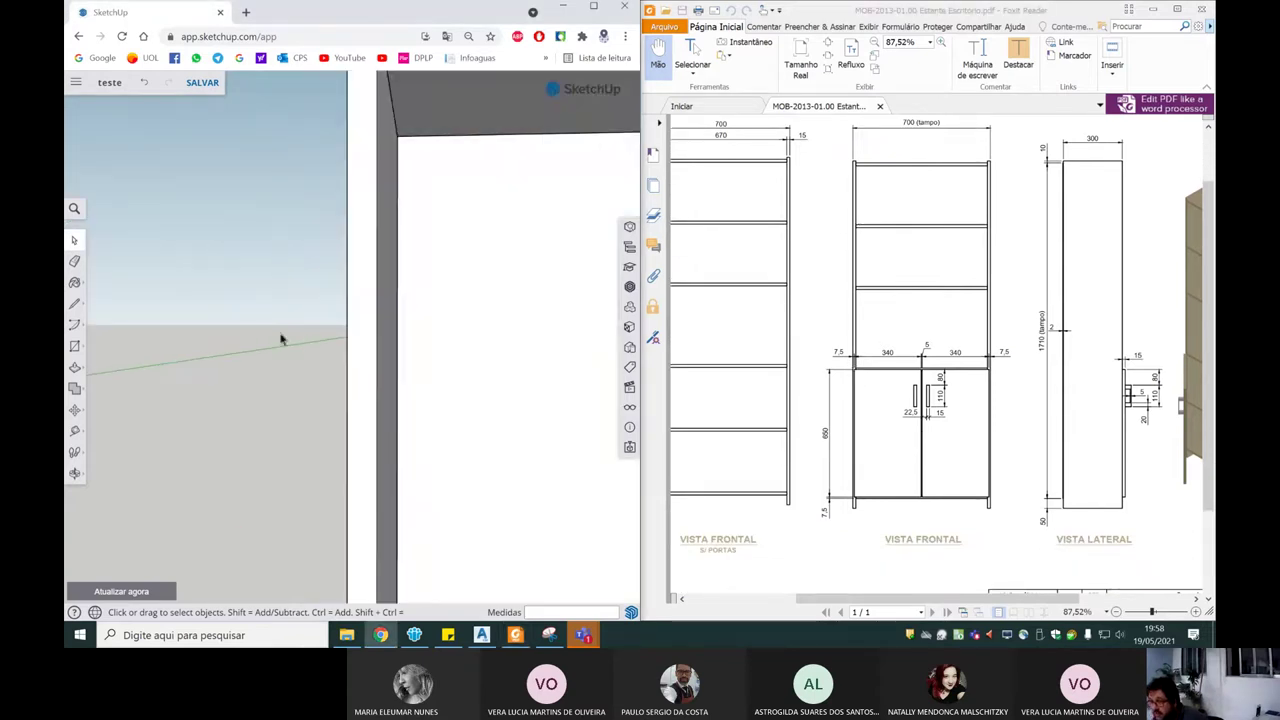
Step: Place a vertical guide 7.5 mm in from the bookcase's top-left corner
{"action": "scroll", "coordinate": [349, 354], "scroll_direction": "up", "scroll_amount": 2}
{"action": "scroll", "coordinate": [408, 363], "scroll_direction": "down", "scroll_amount": 2}
{"action": "scroll", "coordinate": [411, 300], "scroll_direction": "down", "scroll_amount": 1}
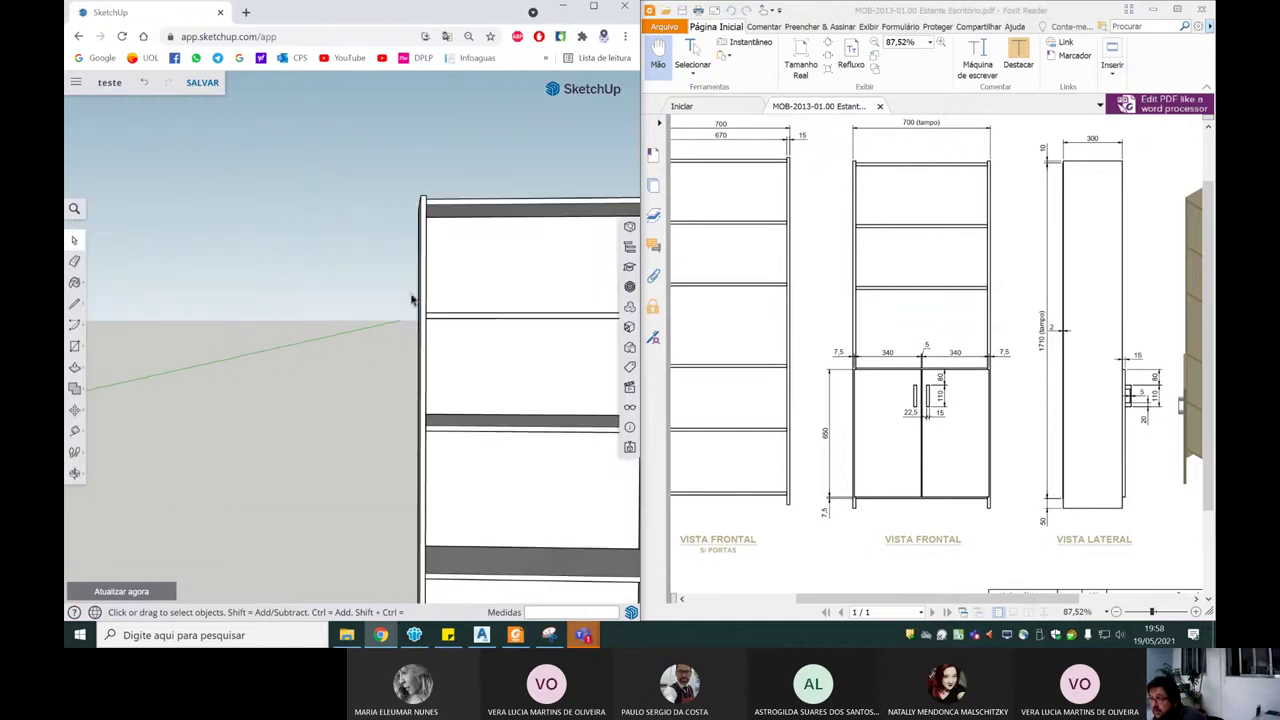
{"action": "left_click", "coordinate": [75, 432]}
{"action": "scroll", "coordinate": [429, 334], "scroll_direction": "up", "scroll_amount": 2}
{"action": "scroll", "coordinate": [420, 337], "scroll_direction": "up", "scroll_amount": 2}
{"action": "scroll", "coordinate": [415, 345], "scroll_direction": "down", "scroll_amount": 3}
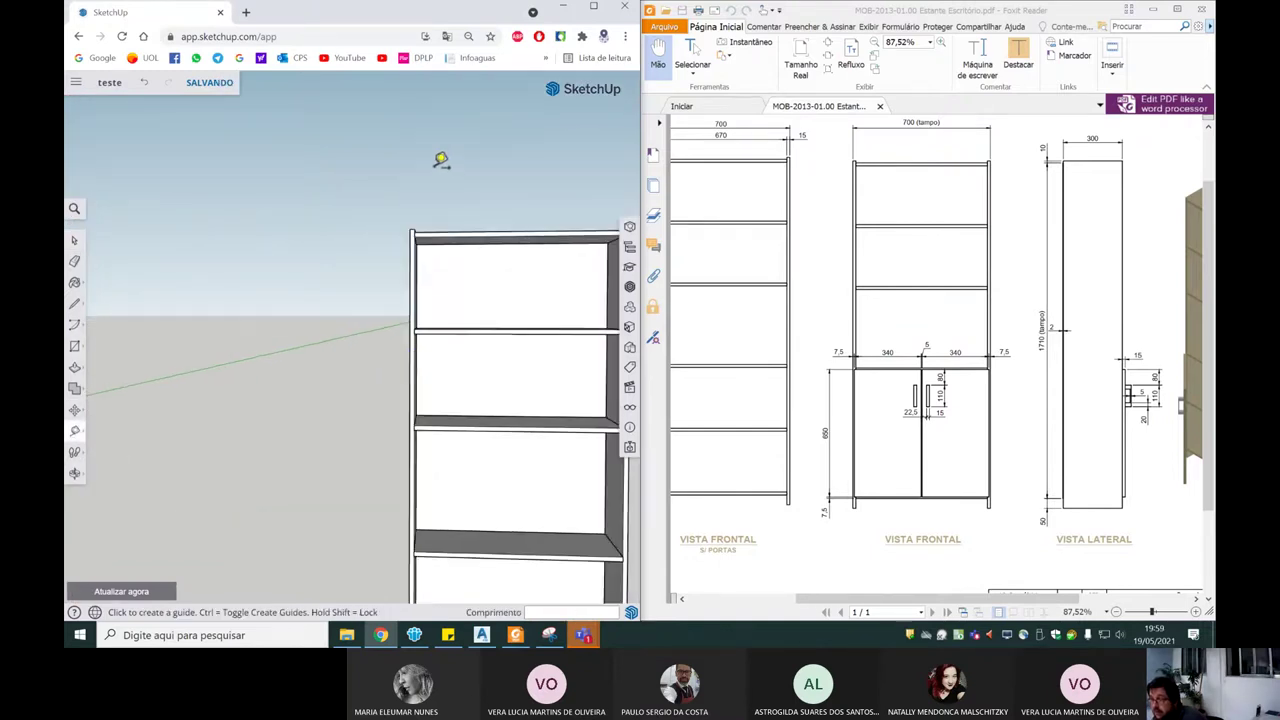
{"action": "scroll", "coordinate": [425, 215], "scroll_direction": "up", "scroll_amount": 2}
{"action": "scroll", "coordinate": [480, 215], "scroll_direction": "down", "scroll_amount": 2}
{"action": "scroll", "coordinate": [425, 220], "scroll_direction": "up", "scroll_amount": 1}
{"action": "scroll", "coordinate": [426, 234], "scroll_direction": "up", "scroll_amount": 2}
{"action": "scroll", "coordinate": [430, 232], "scroll_direction": "down", "scroll_amount": 2}
{"action": "scroll", "coordinate": [436, 226], "scroll_direction": "up", "scroll_amount": 1}
{"action": "scroll", "coordinate": [430, 215], "scroll_direction": "up", "scroll_amount": 1}
{"action": "scroll", "coordinate": [425, 213], "scroll_direction": "up", "scroll_amount": 1}
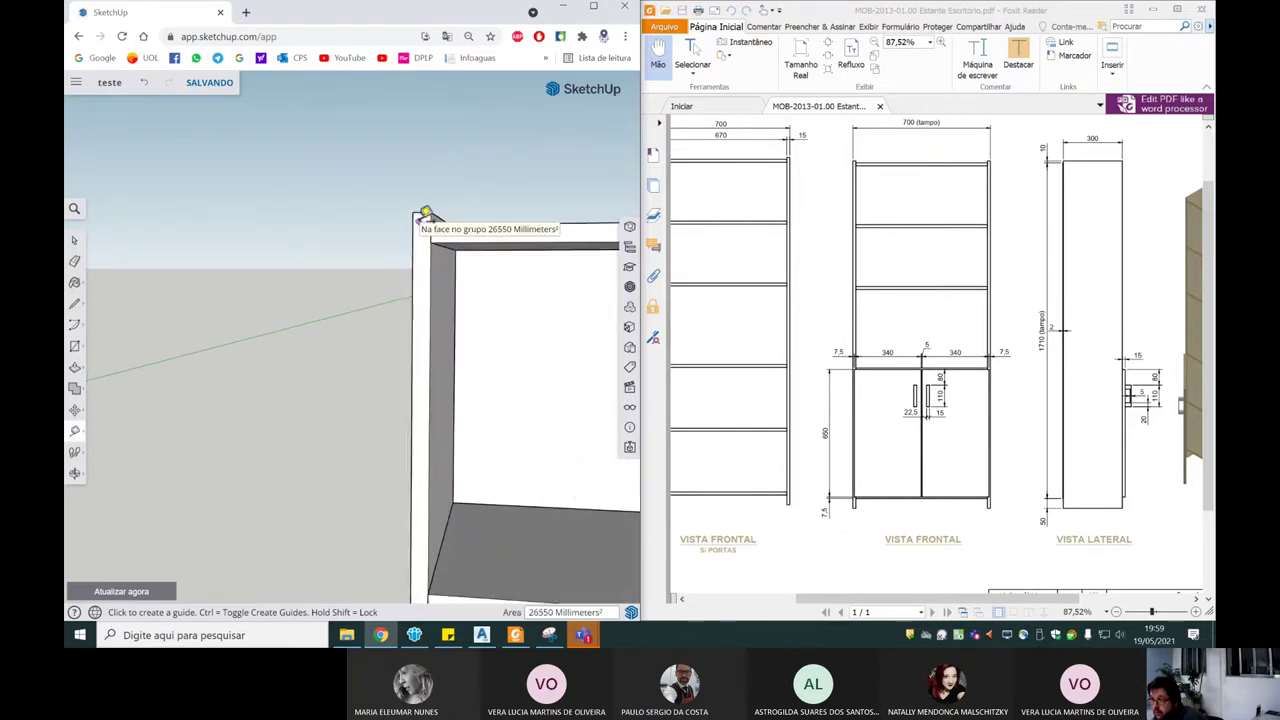
{"action": "scroll", "coordinate": [425, 215], "scroll_direction": "up", "scroll_amount": 1}
{"action": "left_click", "coordinate": [412, 215]}
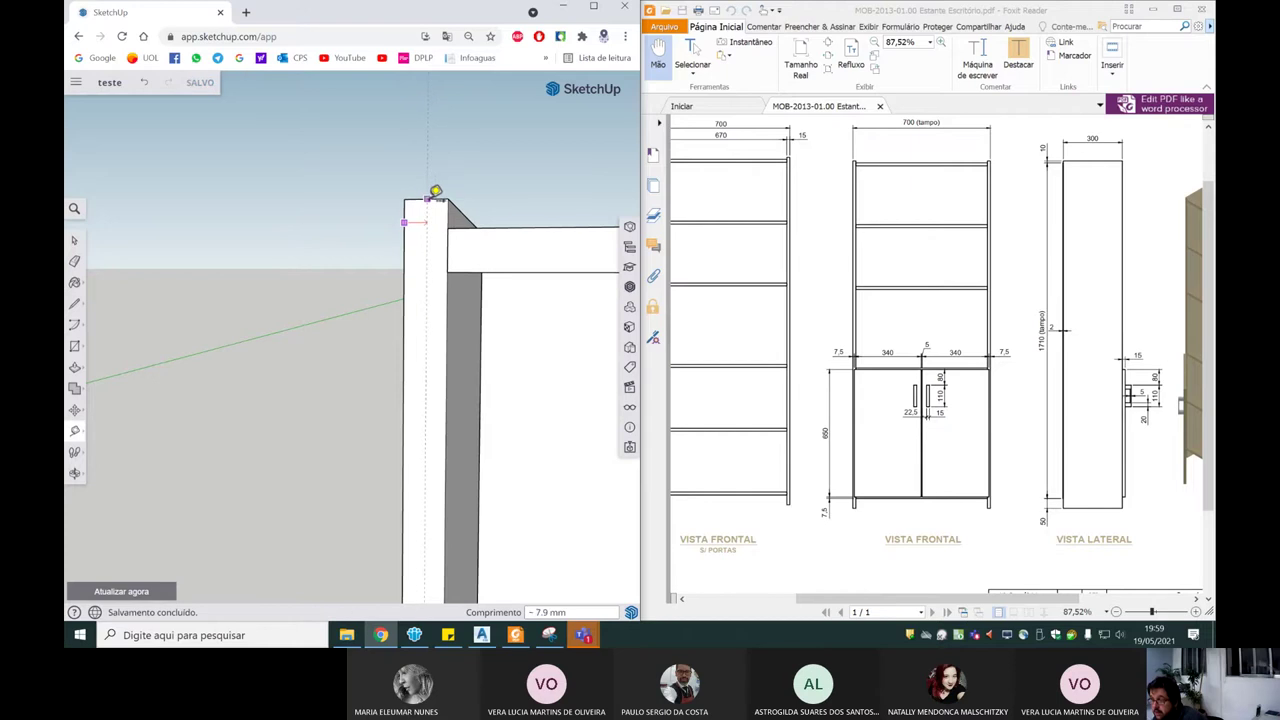
{"action": "scroll", "coordinate": [431, 192], "scroll_direction": "up", "scroll_amount": 2}
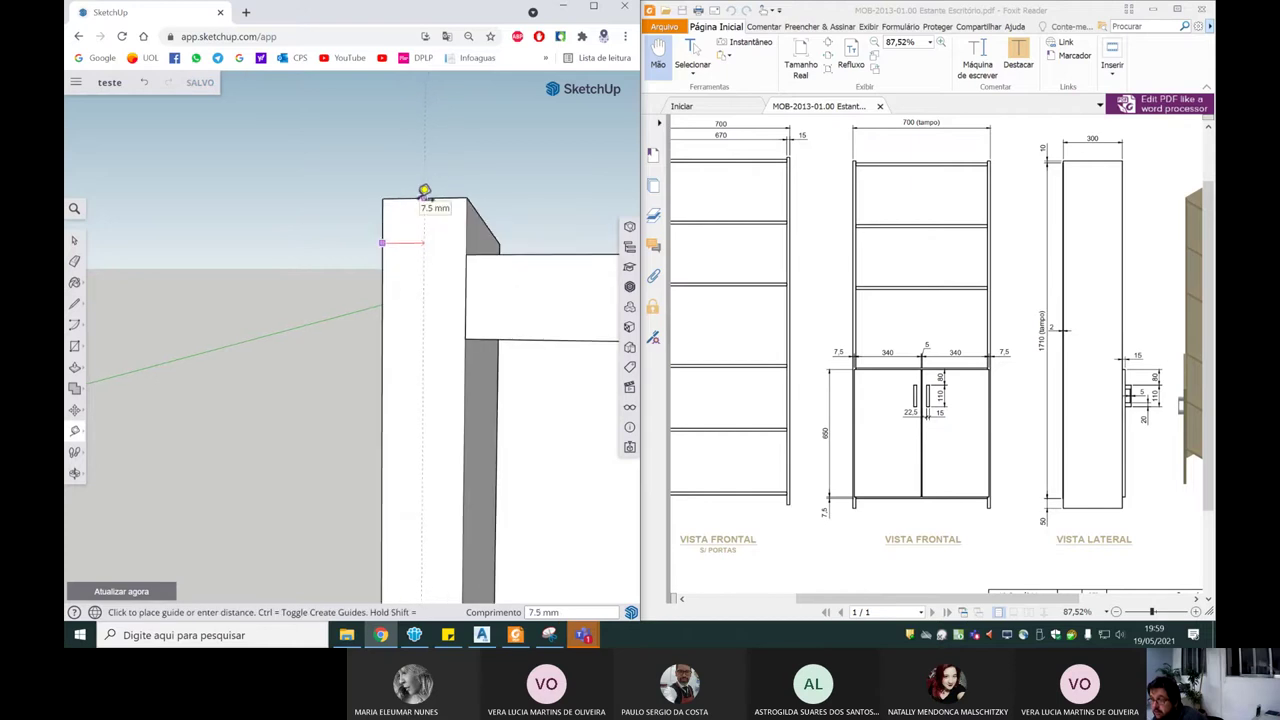
{"action": "scroll", "coordinate": [424, 191], "scroll_direction": "up", "scroll_amount": 1}
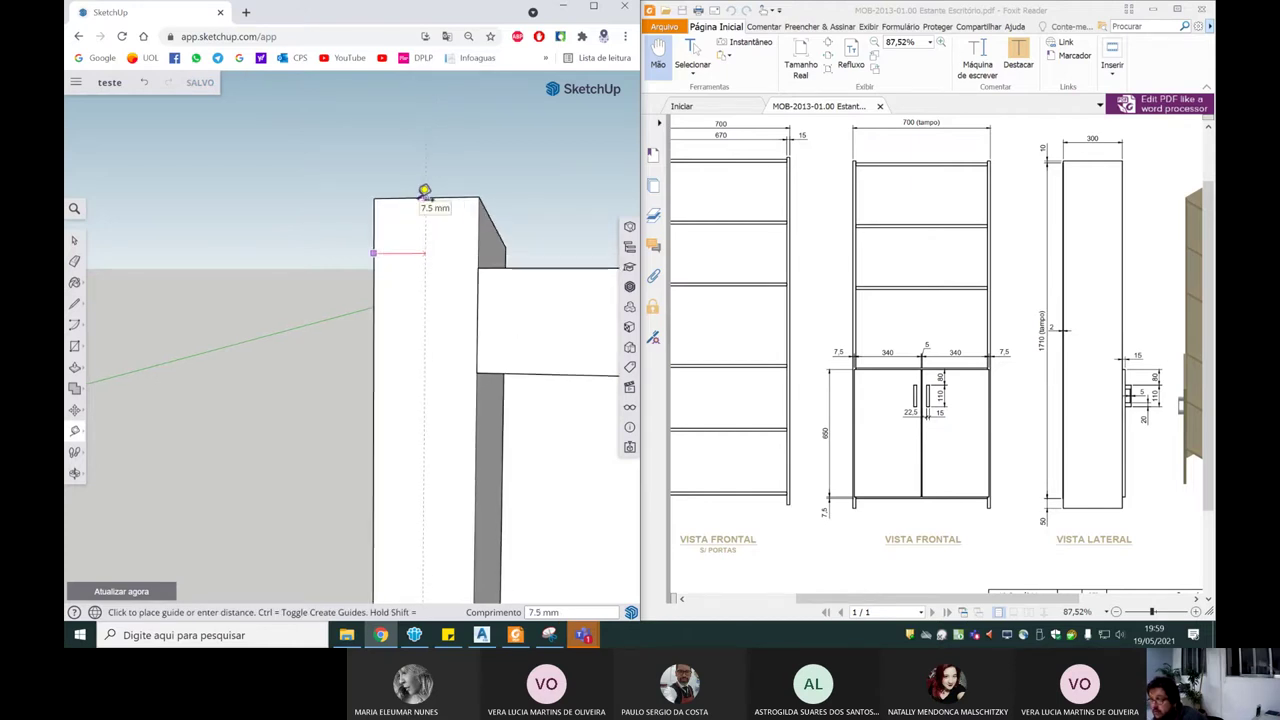
{"action": "left_click", "coordinate": [424, 191]}
{"action": "scroll", "coordinate": [361, 234], "scroll_direction": "down", "scroll_amount": 3}
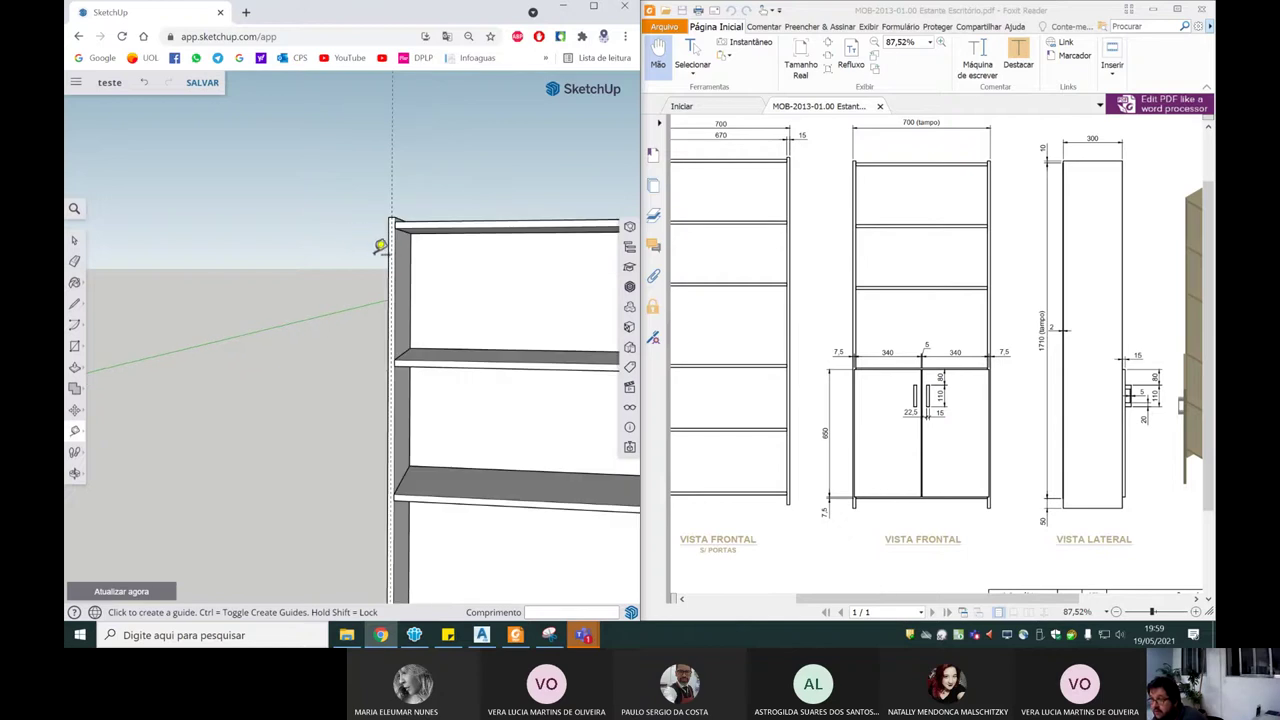
{"action": "scroll", "coordinate": [409, 251], "scroll_direction": "down", "scroll_amount": 5}
{"action": "scroll", "coordinate": [409, 251], "scroll_direction": "down", "scroll_amount": 1}
{"action": "scroll", "coordinate": [443, 223], "scroll_direction": "up", "scroll_amount": 3}
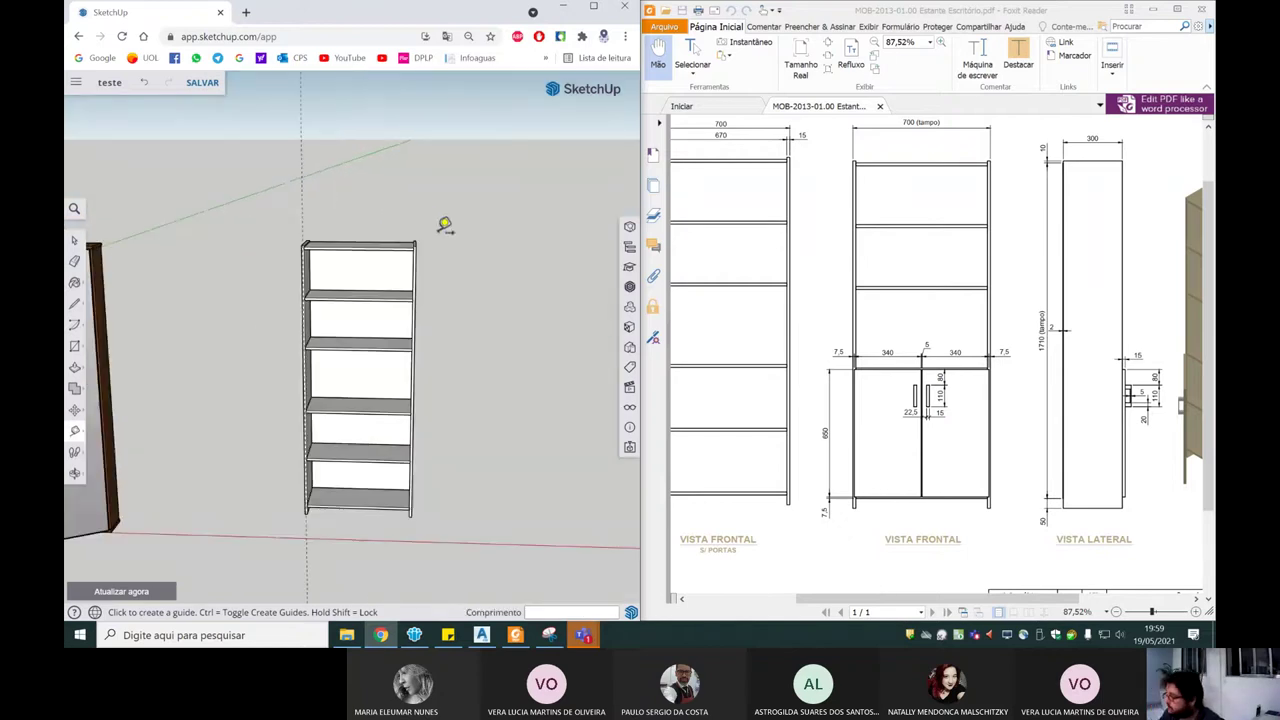
{"action": "scroll", "coordinate": [434, 228], "scroll_direction": "up", "scroll_amount": 3}
{"action": "scroll", "coordinate": [386, 266], "scroll_direction": "up", "scroll_amount": 1}
{"action": "scroll", "coordinate": [389, 206], "scroll_direction": "up", "scroll_amount": 2}
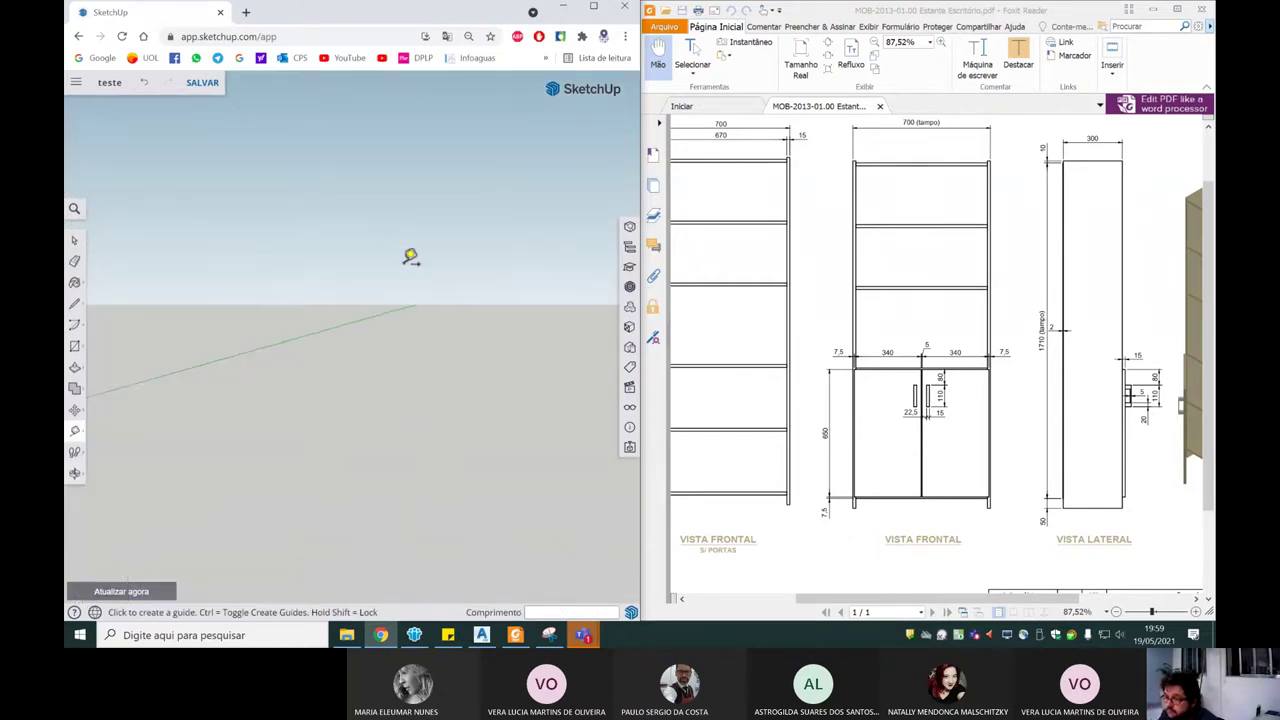
{"action": "scroll", "coordinate": [409, 257], "scroll_direction": "down", "scroll_amount": 2}
Step: Place a matching vertical guide just inside the right side panel
{"action": "mouse_move", "coordinate": [450, 375]}
{"action": "middle_mouse_down"}
{"action": "mouse_move", "coordinate": [457, 423]}
{"action": "mouse_move", "coordinate": [449, 363]}
{"action": "middle_mouse_up"}
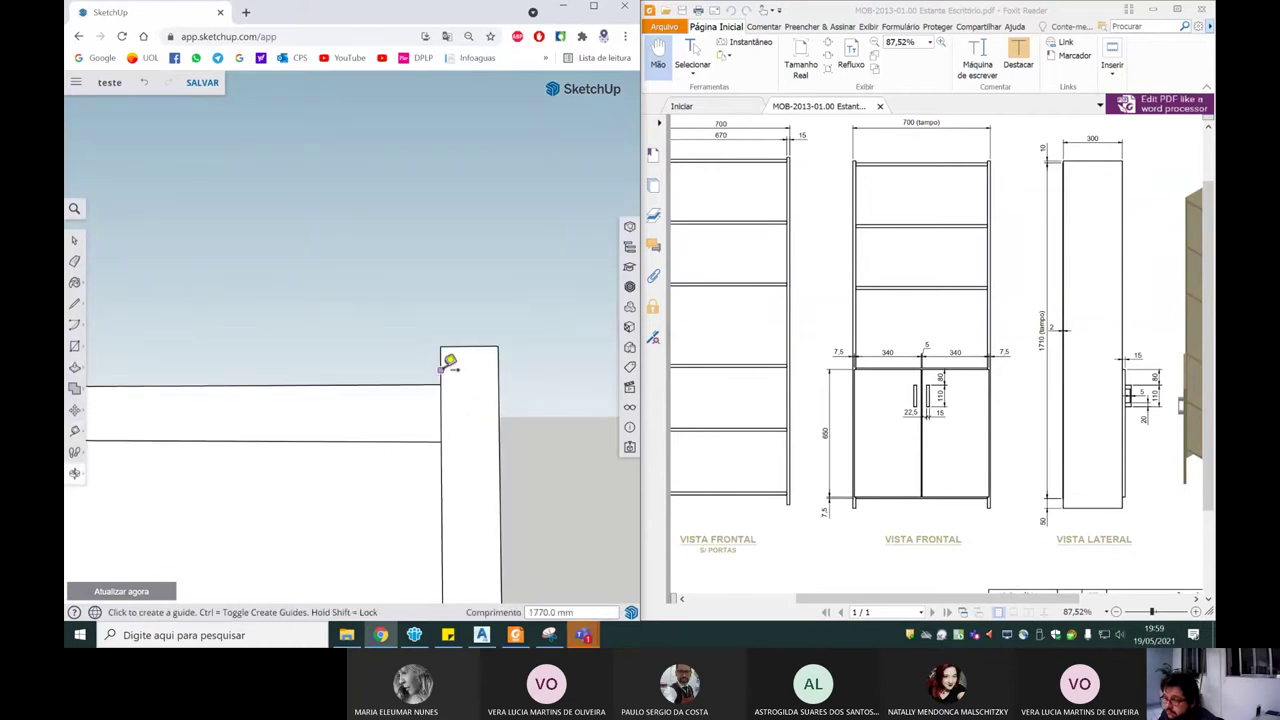
{"action": "left_click", "coordinate": [498, 374]}
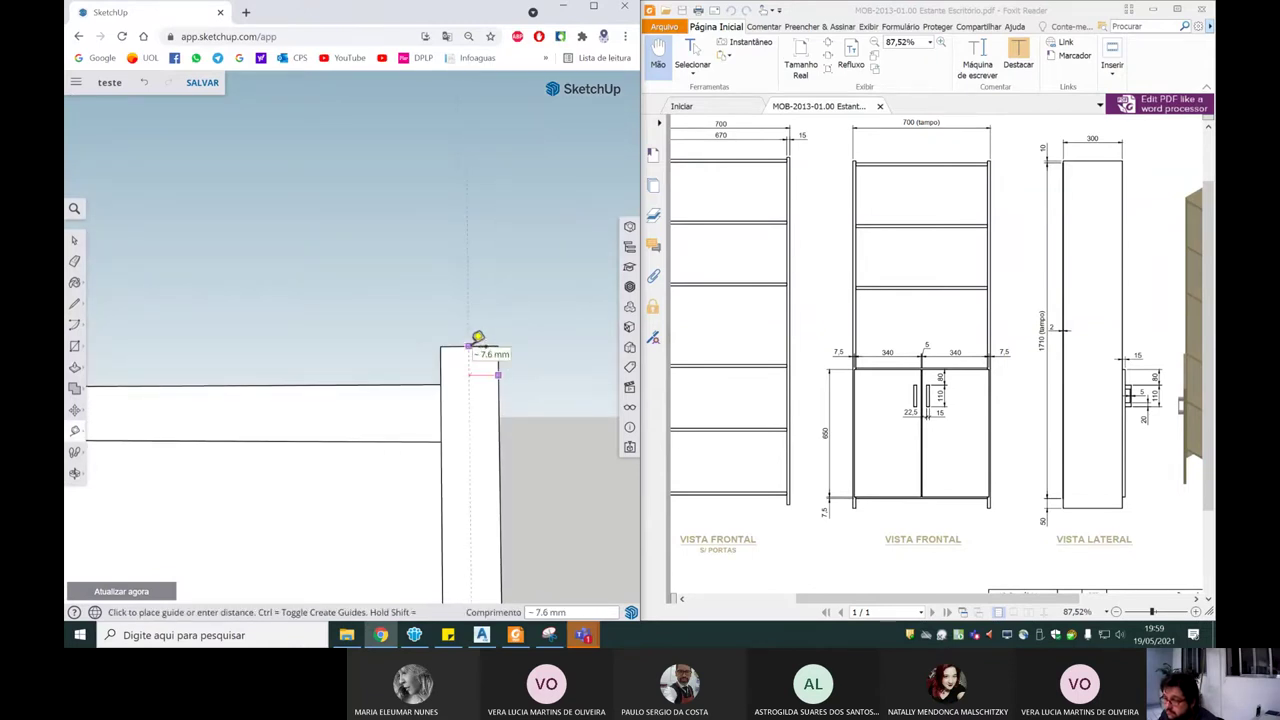
{"action": "scroll", "coordinate": [480, 338], "scroll_direction": "up", "scroll_amount": 1}
{"action": "scroll", "coordinate": [480, 340], "scroll_direction": "up", "scroll_amount": 1}
{"action": "scroll", "coordinate": [472, 340], "scroll_direction": "up", "scroll_amount": 1}
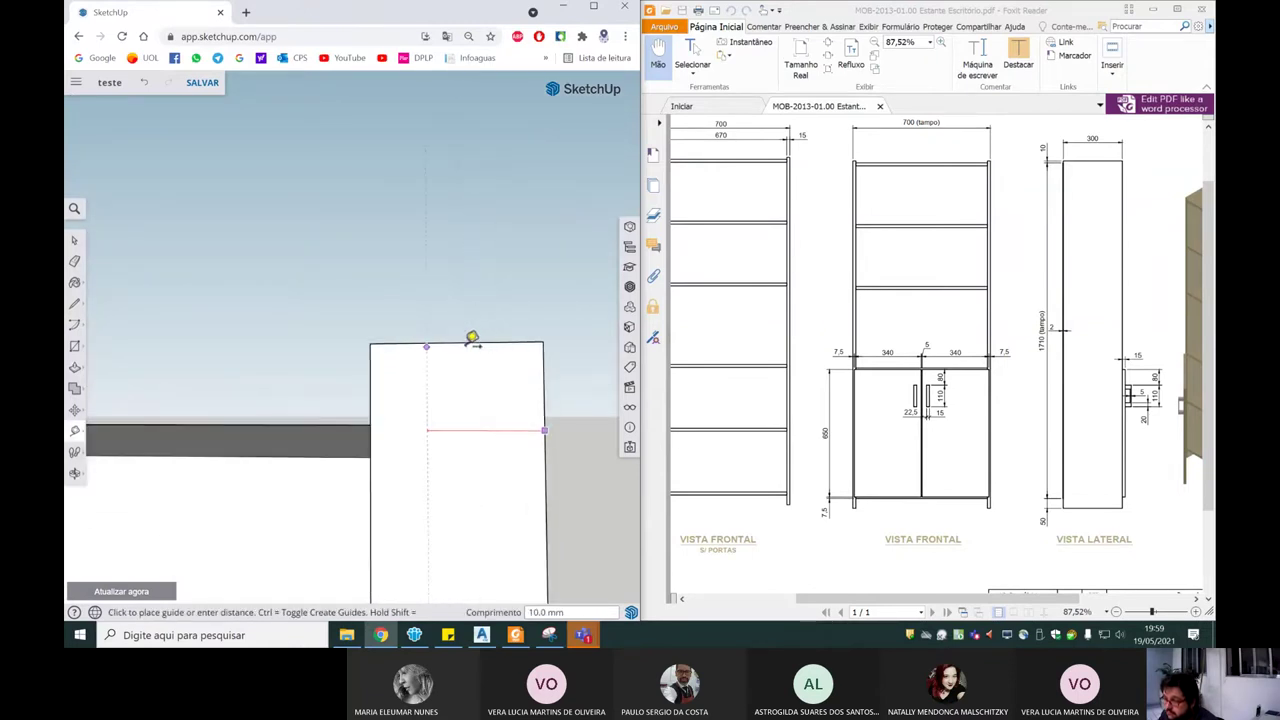
{"action": "left_click", "coordinate": [466, 342]}
{"action": "scroll", "coordinate": [466, 343], "scroll_direction": "down", "scroll_amount": 2}
{"action": "scroll", "coordinate": [465, 345], "scroll_direction": "down", "scroll_amount": 2}
{"action": "scroll", "coordinate": [466, 343], "scroll_direction": "down", "scroll_amount": 1}
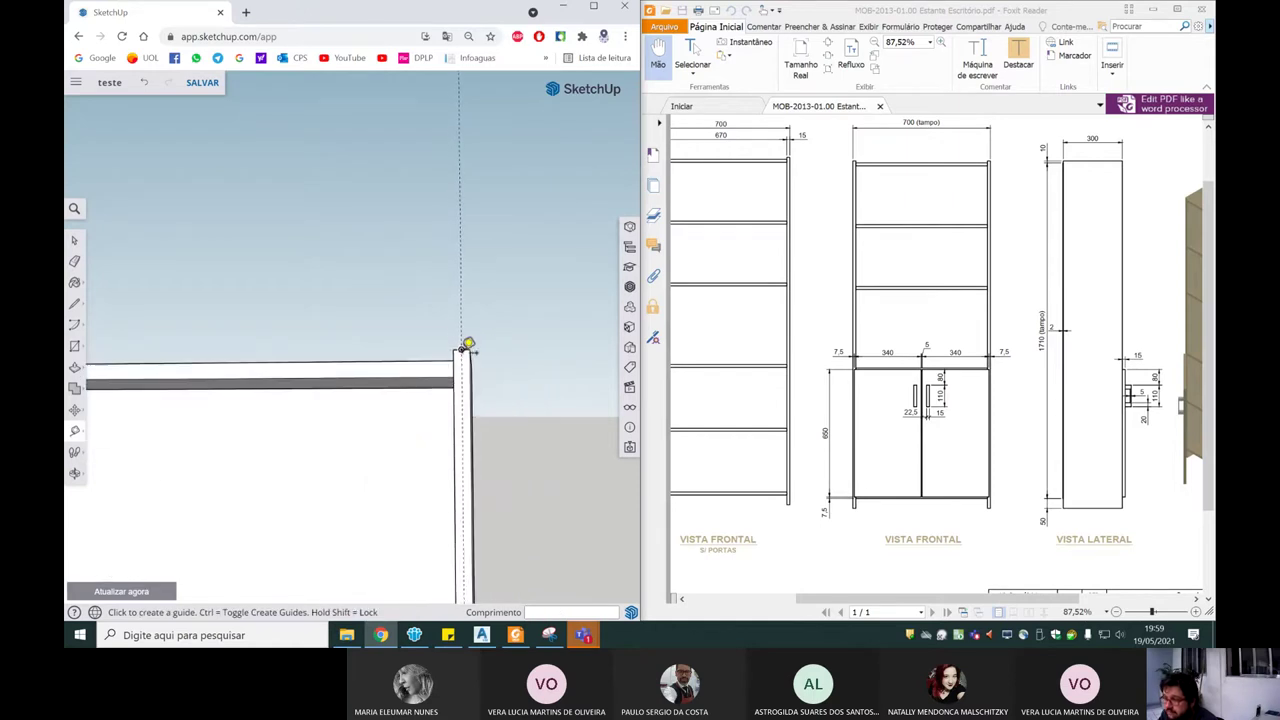
{"action": "scroll", "coordinate": [420, 365], "scroll_direction": "down", "scroll_amount": 2}
{"action": "scroll", "coordinate": [400, 405], "scroll_direction": "down", "scroll_amount": 2}
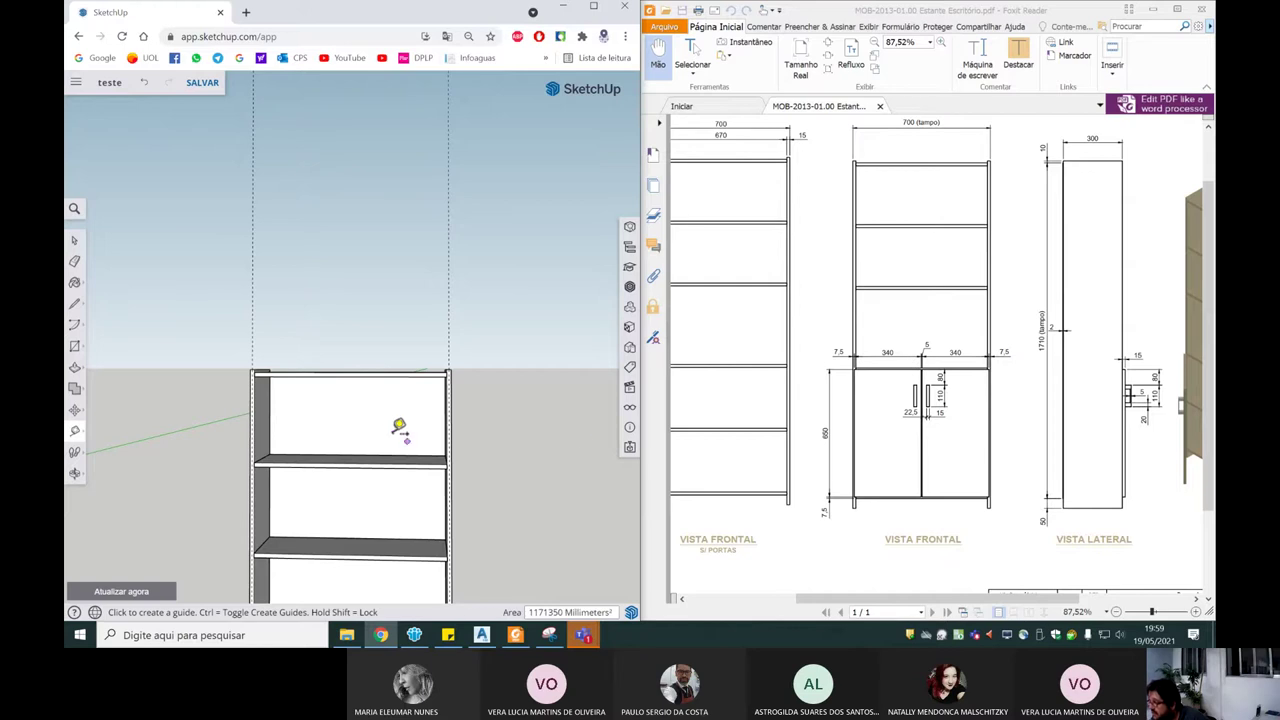
{"action": "scroll", "coordinate": [404, 424], "scroll_direction": "down", "scroll_amount": 2}
{"action": "scroll", "coordinate": [386, 397], "scroll_direction": "down", "scroll_amount": 2}
{"action": "scroll", "coordinate": [369, 449], "scroll_direction": "down", "scroll_amount": 2}
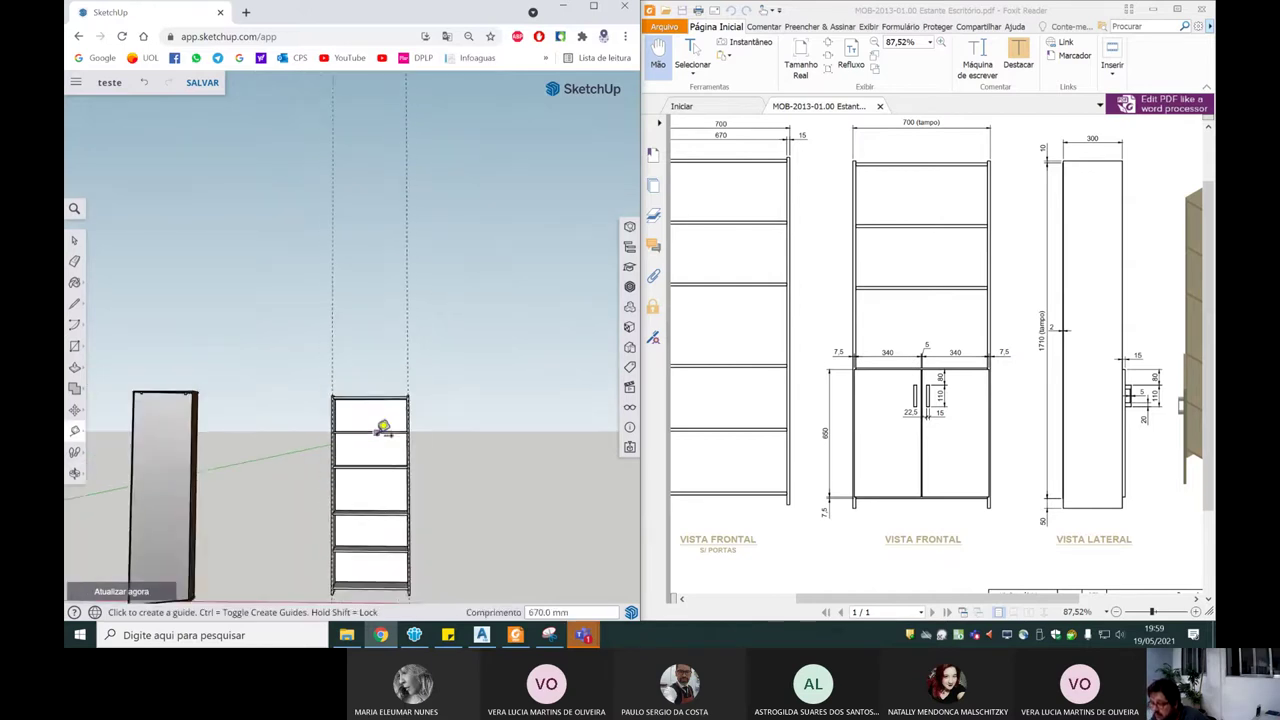
{"action": "scroll", "coordinate": [380, 429], "scroll_direction": "down", "scroll_amount": 1}
{"action": "scroll", "coordinate": [353, 531], "scroll_direction": "up", "scroll_amount": 3}
{"action": "scroll", "coordinate": [353, 531], "scroll_direction": "up", "scroll_amount": 1}
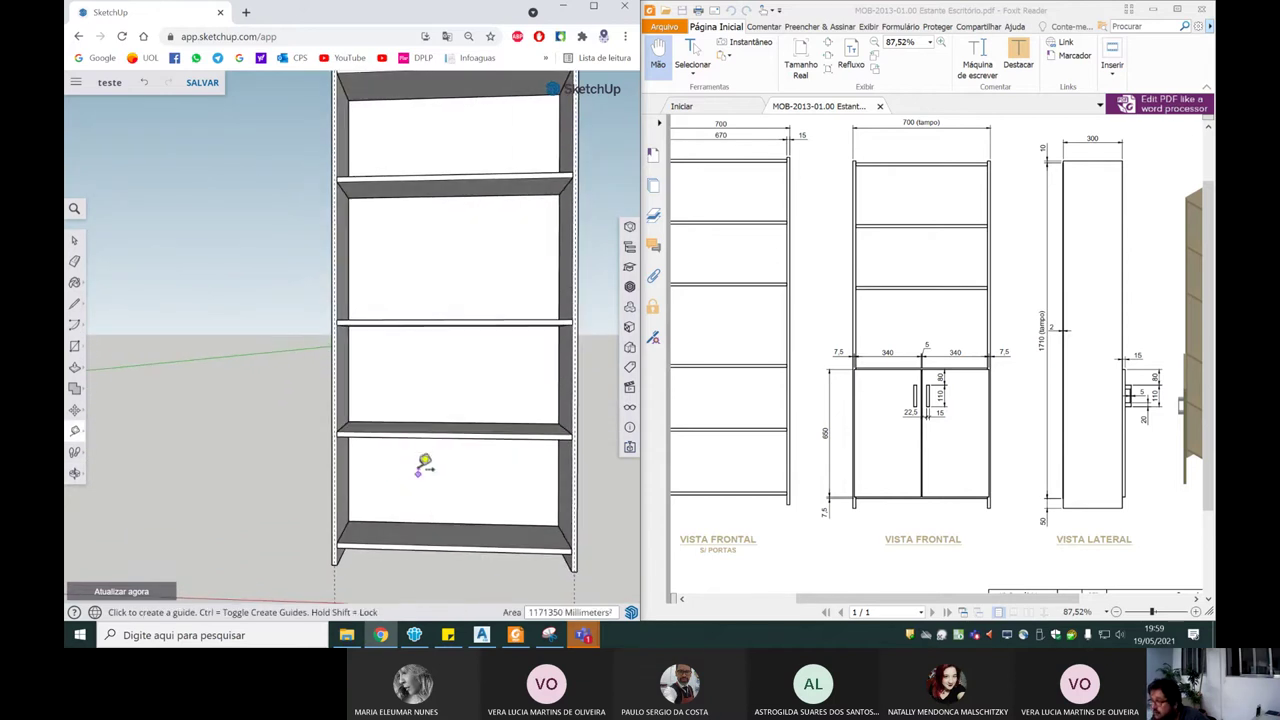
{"action": "scroll", "coordinate": [430, 443], "scroll_direction": "down", "scroll_amount": 2}
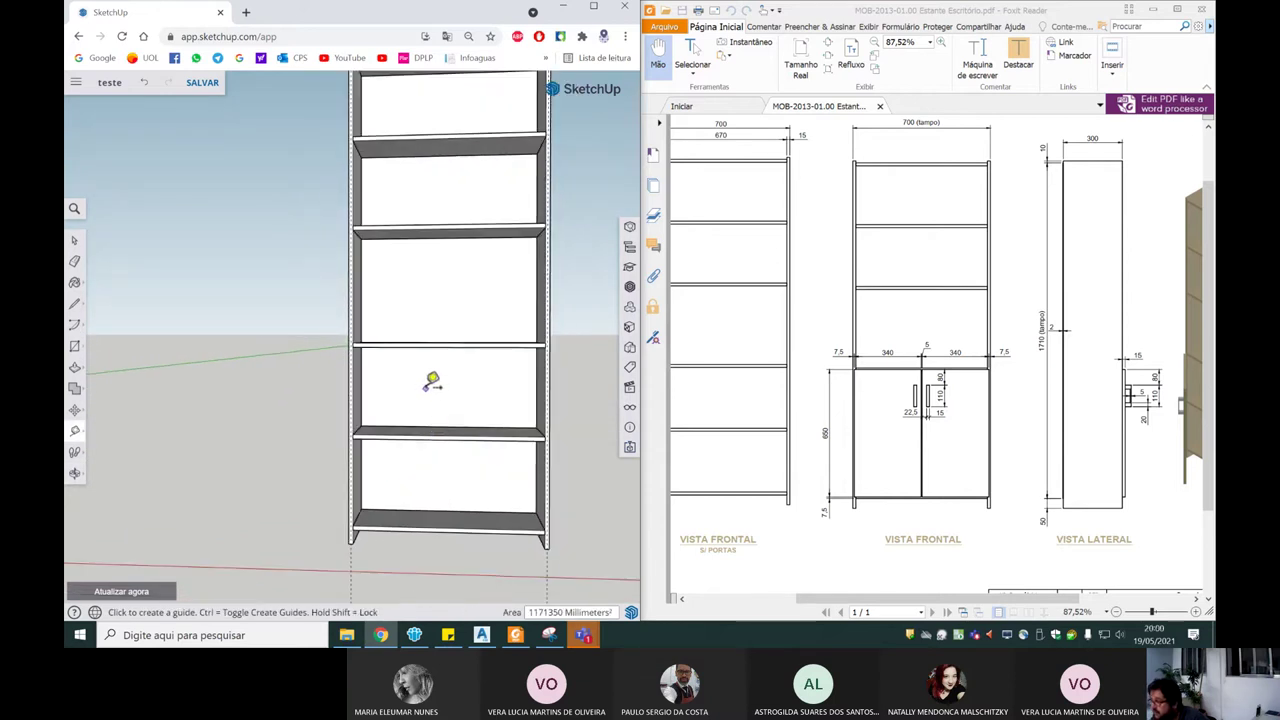
{"action": "scroll", "coordinate": [415, 338], "scroll_direction": "up", "scroll_amount": 2}
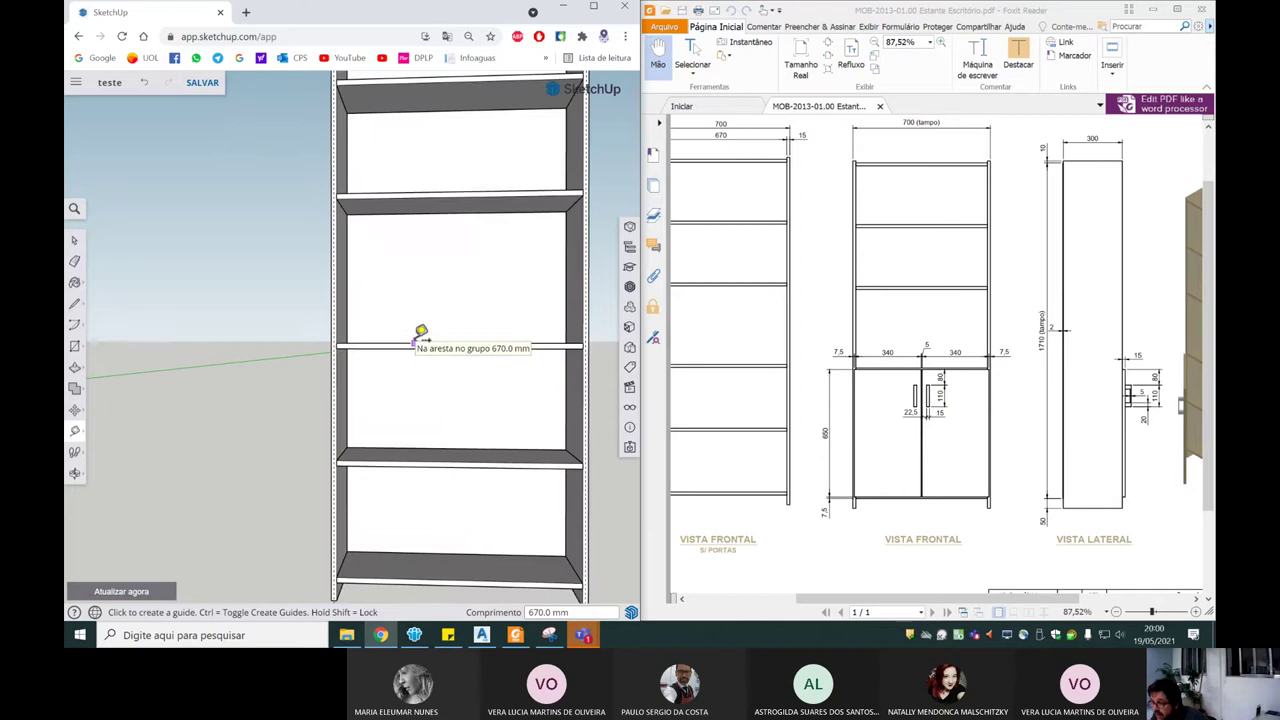
{"action": "scroll", "coordinate": [420, 336], "scroll_direction": "up", "scroll_amount": 3}
{"action": "middle_click_drag", "start_coordinate": [422, 337], "coordinate": [529, 362]}
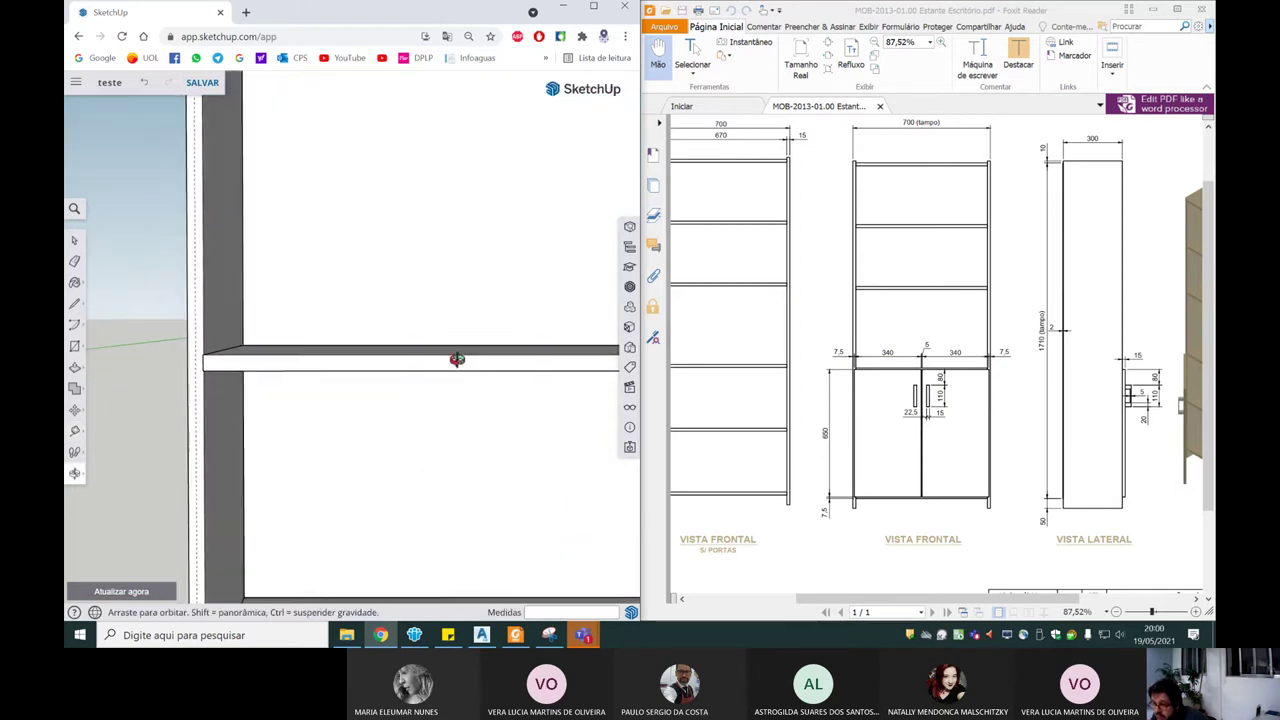
{"action": "scroll", "coordinate": [391, 351], "scroll_direction": "down", "scroll_amount": 2}
{"action": "scroll", "coordinate": [443, 366], "scroll_direction": "down", "scroll_amount": 2}
{"action": "scroll", "coordinate": [443, 366], "scroll_direction": "up", "scroll_amount": 2}
{"action": "scroll", "coordinate": [470, 376], "scroll_direction": "up", "scroll_amount": 1}
{"action": "scroll", "coordinate": [500, 386], "scroll_direction": "up", "scroll_amount": 1}
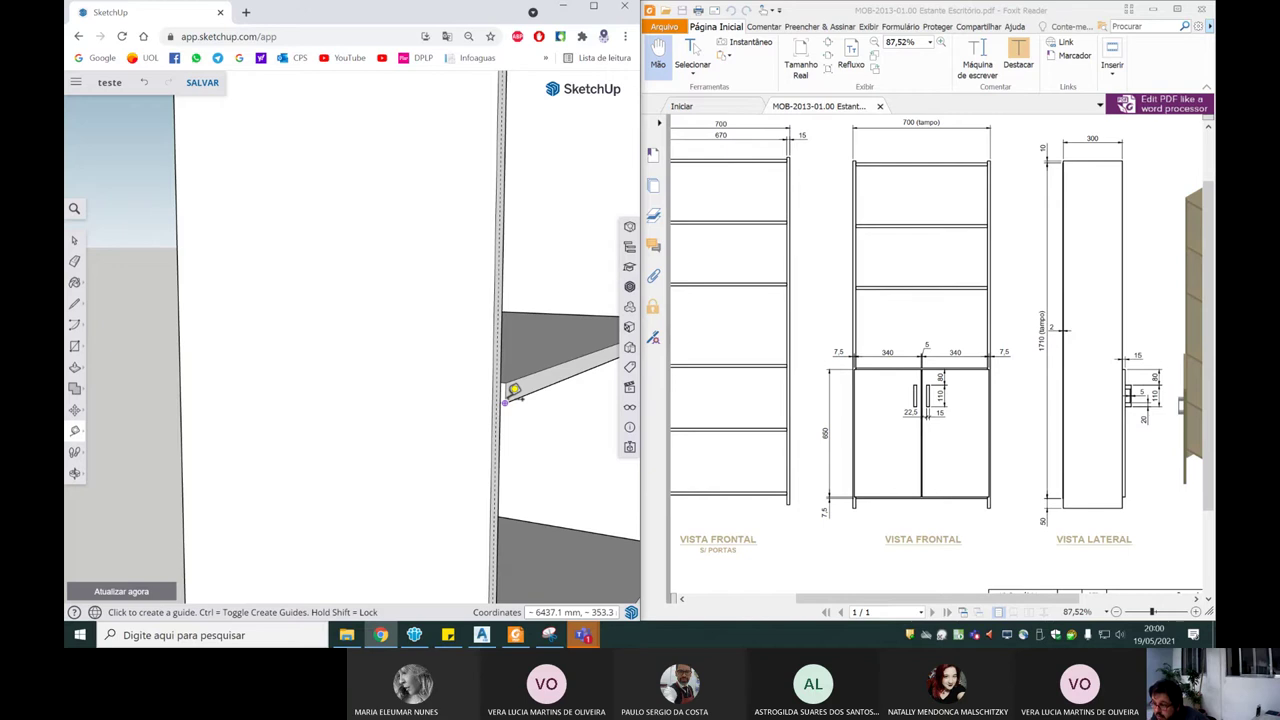
{"action": "scroll", "coordinate": [510, 387], "scroll_direction": "up", "scroll_amount": 2}
{"action": "scroll", "coordinate": [490, 383], "scroll_direction": "down", "scroll_amount": 1}
{"action": "scroll", "coordinate": [470, 381], "scroll_direction": "down", "scroll_amount": 1}
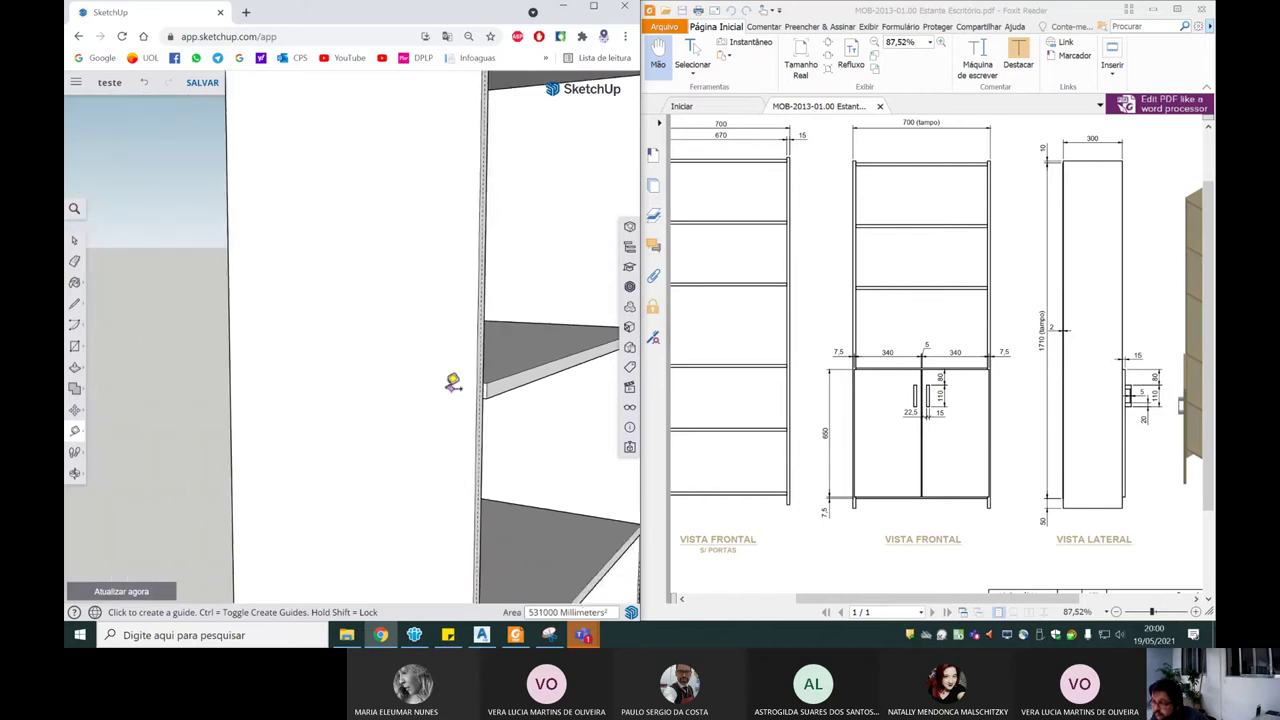
{"action": "scroll", "coordinate": [440, 385], "scroll_direction": "down", "scroll_amount": 2}
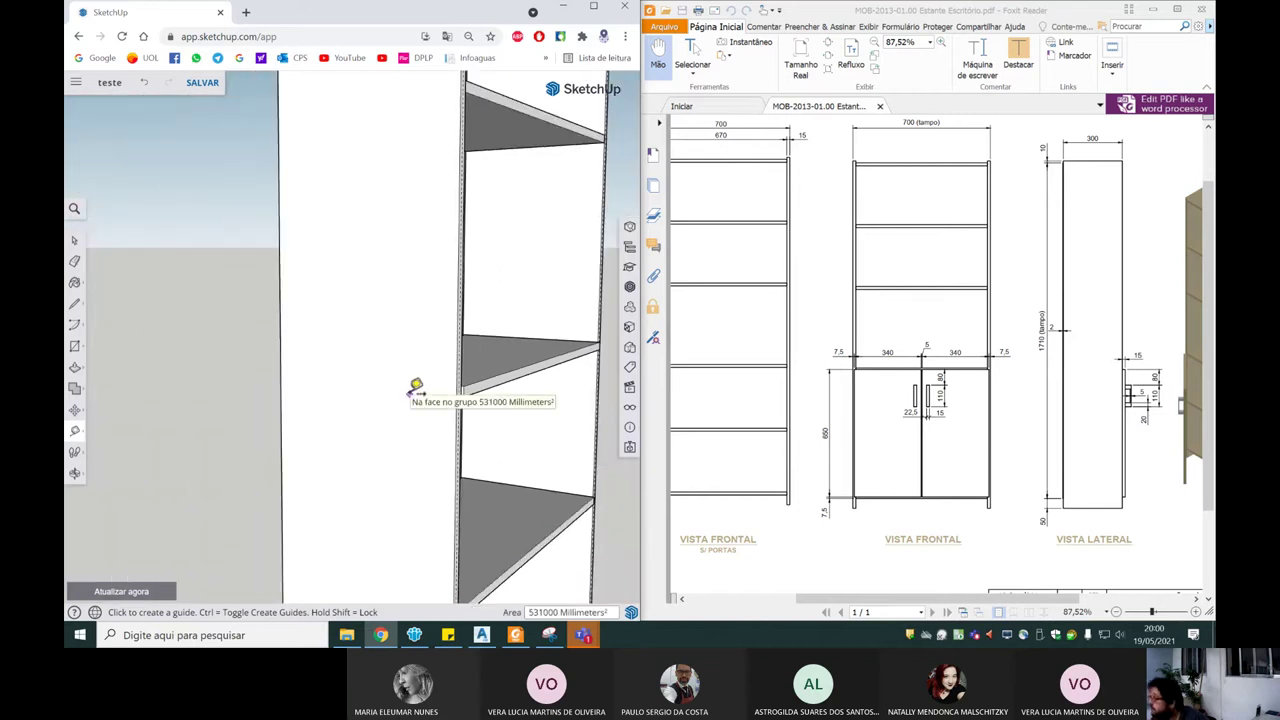
{"action": "scroll", "coordinate": [466, 374], "scroll_direction": "up", "scroll_amount": 2}
{"action": "scroll", "coordinate": [460, 378], "scroll_direction": "up", "scroll_amount": 1}
{"action": "scroll", "coordinate": [470, 382], "scroll_direction": "up", "scroll_amount": 1}
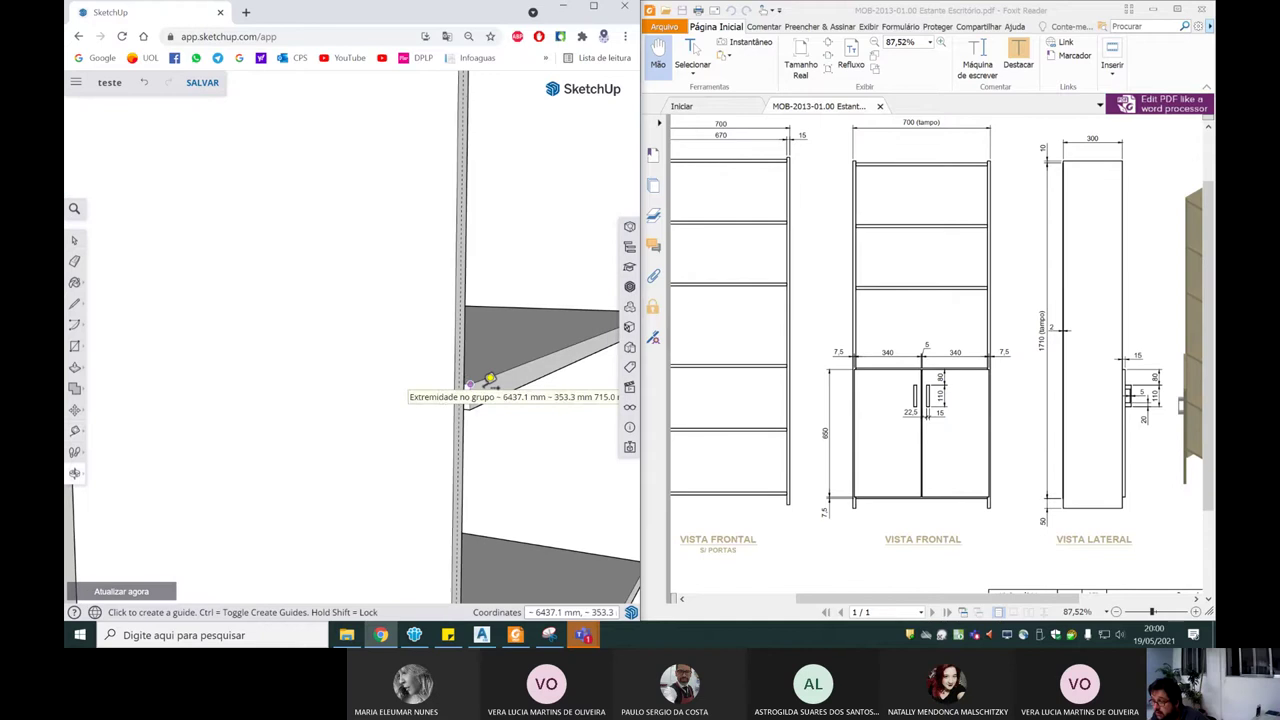
{"action": "scroll", "coordinate": [486, 388], "scroll_direction": "down", "scroll_amount": 2}
{"action": "scroll", "coordinate": [520, 394], "scroll_direction": "down", "scroll_amount": 1}
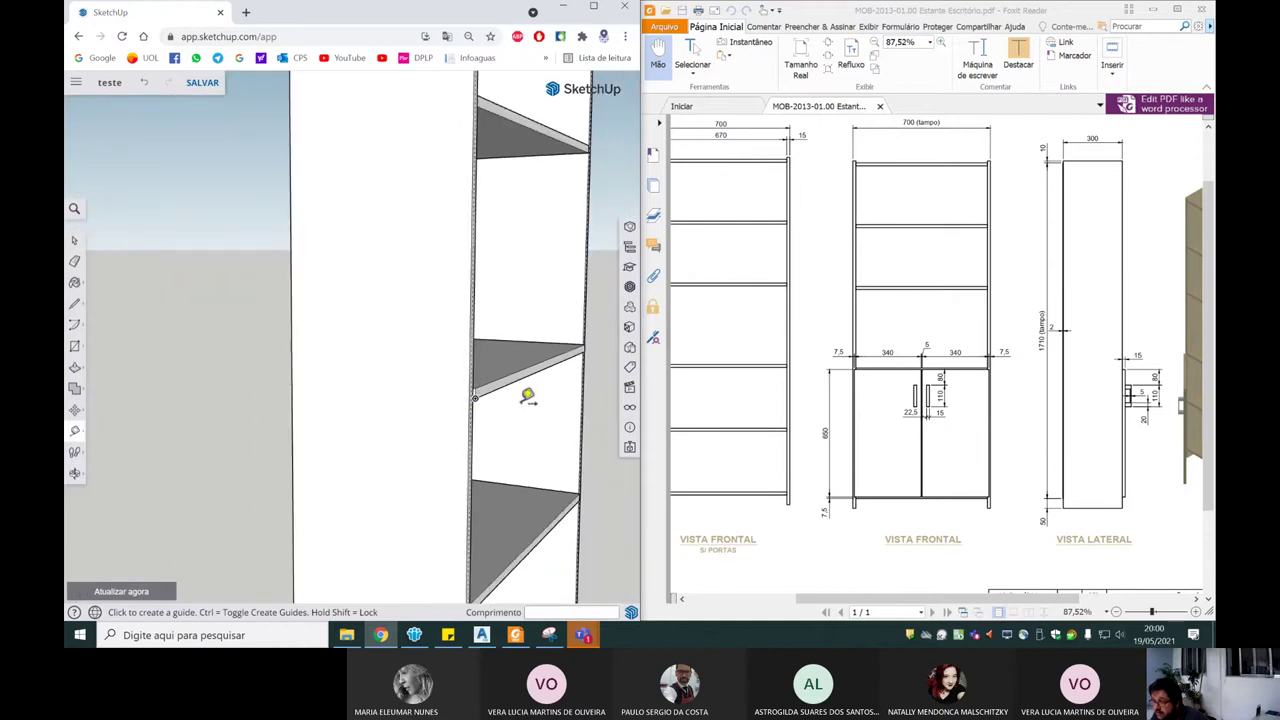
{"action": "scroll", "coordinate": [277, 400], "scroll_direction": "down", "scroll_amount": 3}
{"action": "scroll", "coordinate": [220, 370], "scroll_direction": "down", "scroll_amount": 3}
{"action": "scroll", "coordinate": [203, 318], "scroll_direction": "up", "scroll_amount": 3}
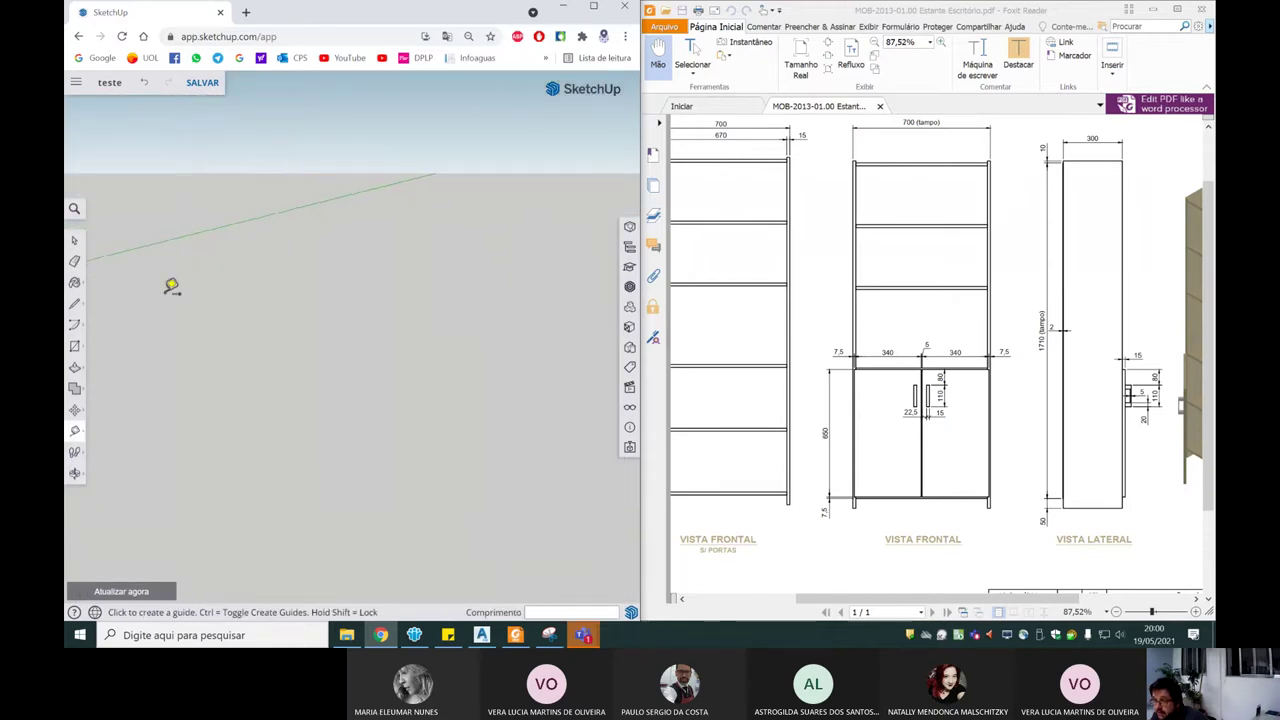
{"action": "scroll", "coordinate": [251, 286], "scroll_direction": "up", "scroll_amount": 1}
{"action": "scroll", "coordinate": [323, 251], "scroll_direction": "up", "scroll_amount": 1}
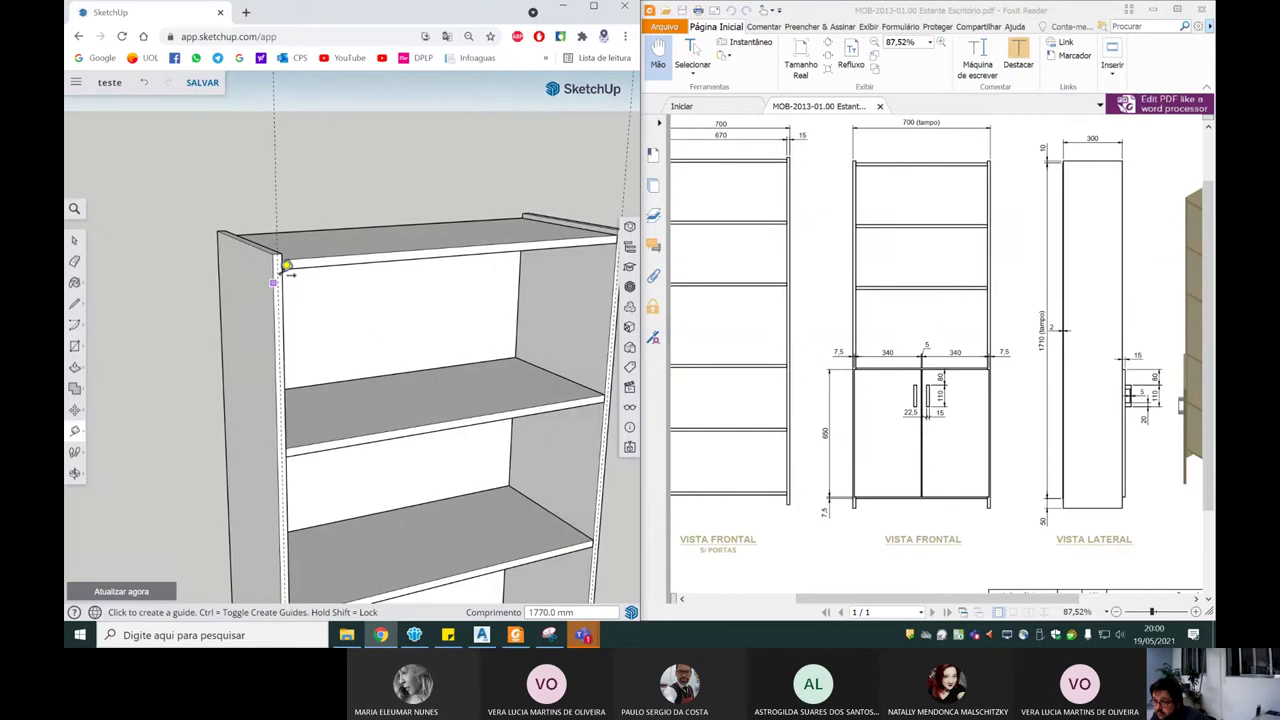
{"action": "scroll", "coordinate": [286, 251], "scroll_direction": "up", "scroll_amount": 2}
{"action": "scroll", "coordinate": [280, 271], "scroll_direction": "up", "scroll_amount": 1}
{"action": "middle_click_drag", "start_coordinate": [280, 271], "coordinate": [258, 387]}
{"action": "scroll", "coordinate": [258, 387], "scroll_direction": "down", "scroll_amount": 2}
{"action": "scroll", "coordinate": [266, 486], "scroll_direction": "down", "scroll_amount": 2}
{"action": "scroll", "coordinate": [286, 529], "scroll_direction": "up", "scroll_amount": 3}
{"action": "scroll", "coordinate": [200, 570], "scroll_direction": "up", "scroll_amount": 2}
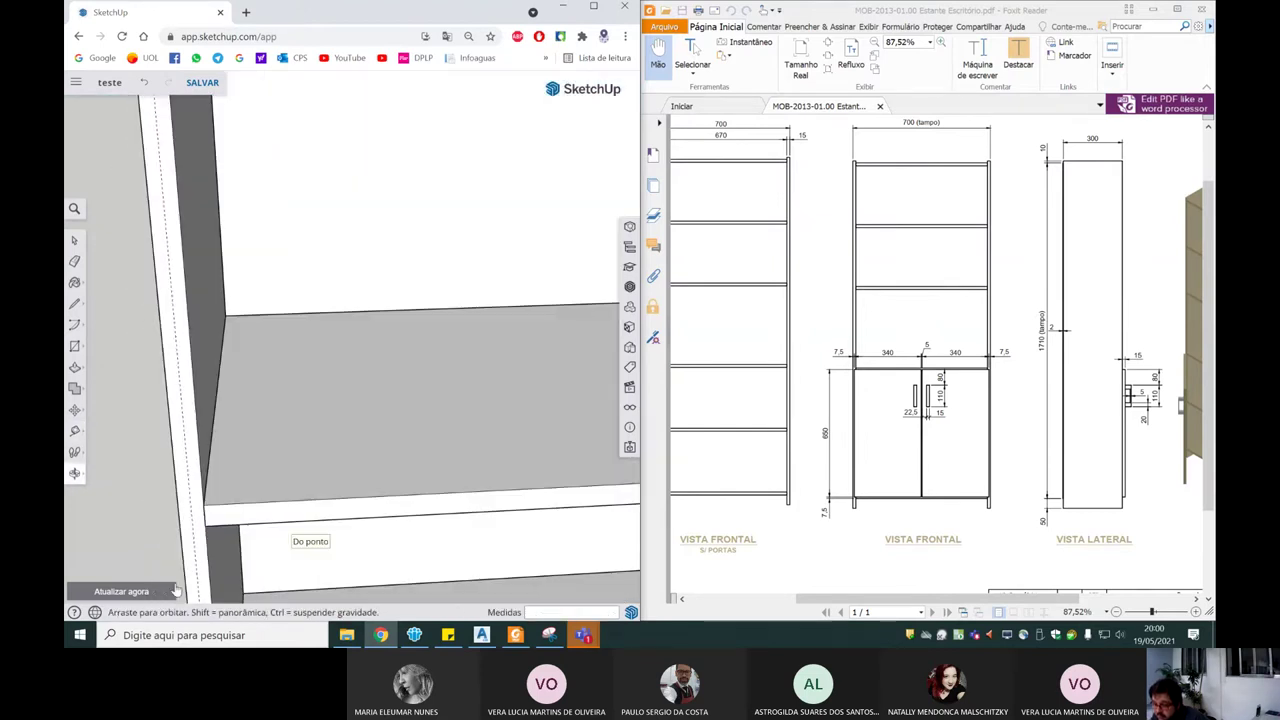
{"action": "scroll", "coordinate": [176, 590], "scroll_direction": "down", "scroll_amount": 3}
{"action": "scroll", "coordinate": [271, 329], "scroll_direction": "down", "scroll_amount": 2}
{"action": "key", "text": "t"}
{"action": "scroll", "coordinate": [251, 409], "scroll_direction": "down", "scroll_amount": 2}
{"action": "scroll", "coordinate": [263, 372], "scroll_direction": "down", "scroll_amount": 2}
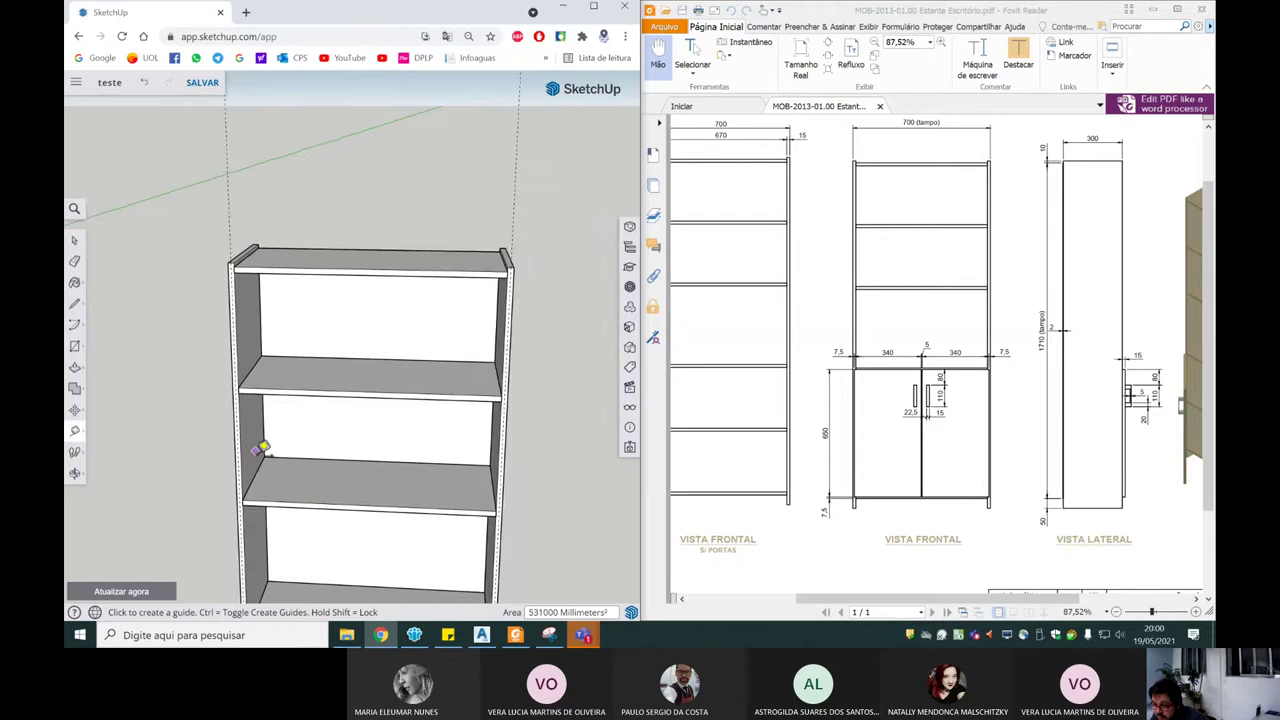
{"action": "scroll", "coordinate": [263, 440], "scroll_direction": "up", "scroll_amount": 2}
{"action": "scroll", "coordinate": [277, 434], "scroll_direction": "up", "scroll_amount": 3}
{"action": "scroll", "coordinate": [289, 382], "scroll_direction": "down", "scroll_amount": 2}
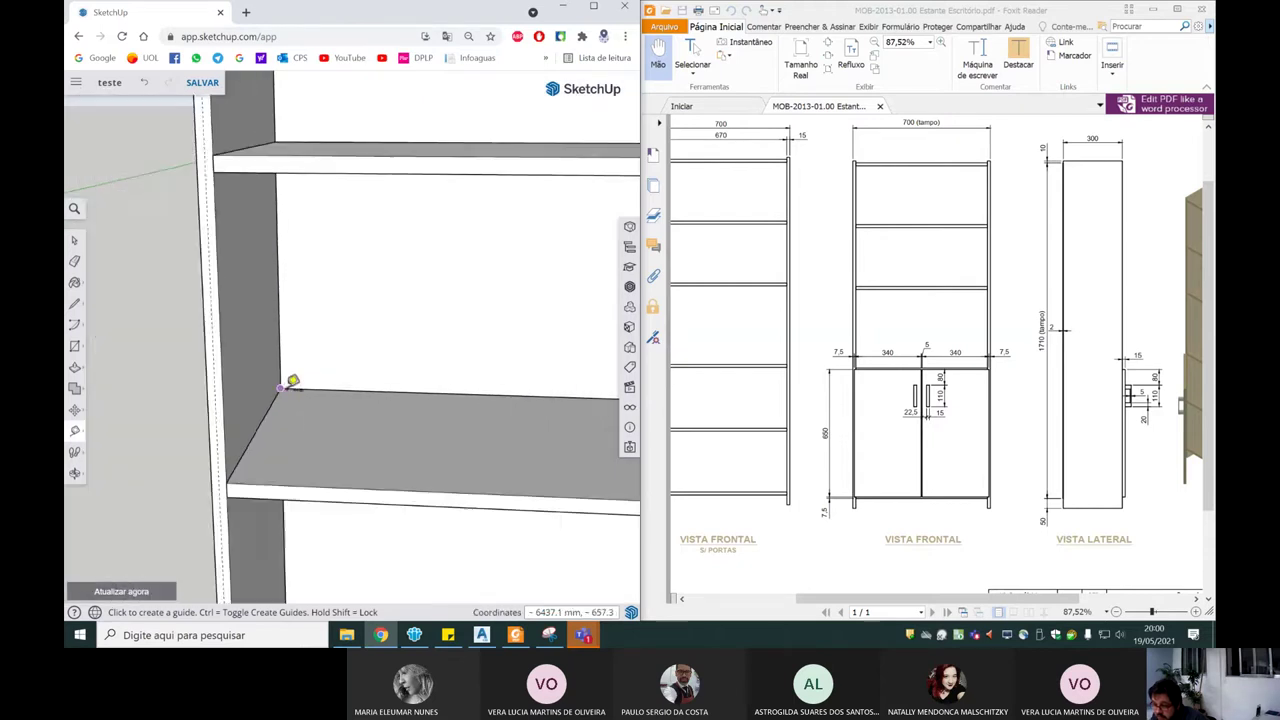
{"action": "scroll", "coordinate": [277, 360], "scroll_direction": "down", "scroll_amount": 3}
{"action": "scroll", "coordinate": [263, 510], "scroll_direction": "up", "scroll_amount": 3}
{"action": "scroll", "coordinate": [313, 428], "scroll_direction": "down", "scroll_amount": 1}
{"action": "scroll", "coordinate": [330, 400], "scroll_direction": "up", "scroll_amount": 2}
{"action": "scroll", "coordinate": [348, 350], "scroll_direction": "up", "scroll_amount": 1}
{"action": "scroll", "coordinate": [400, 355], "scroll_direction": "up", "scroll_amount": 2}
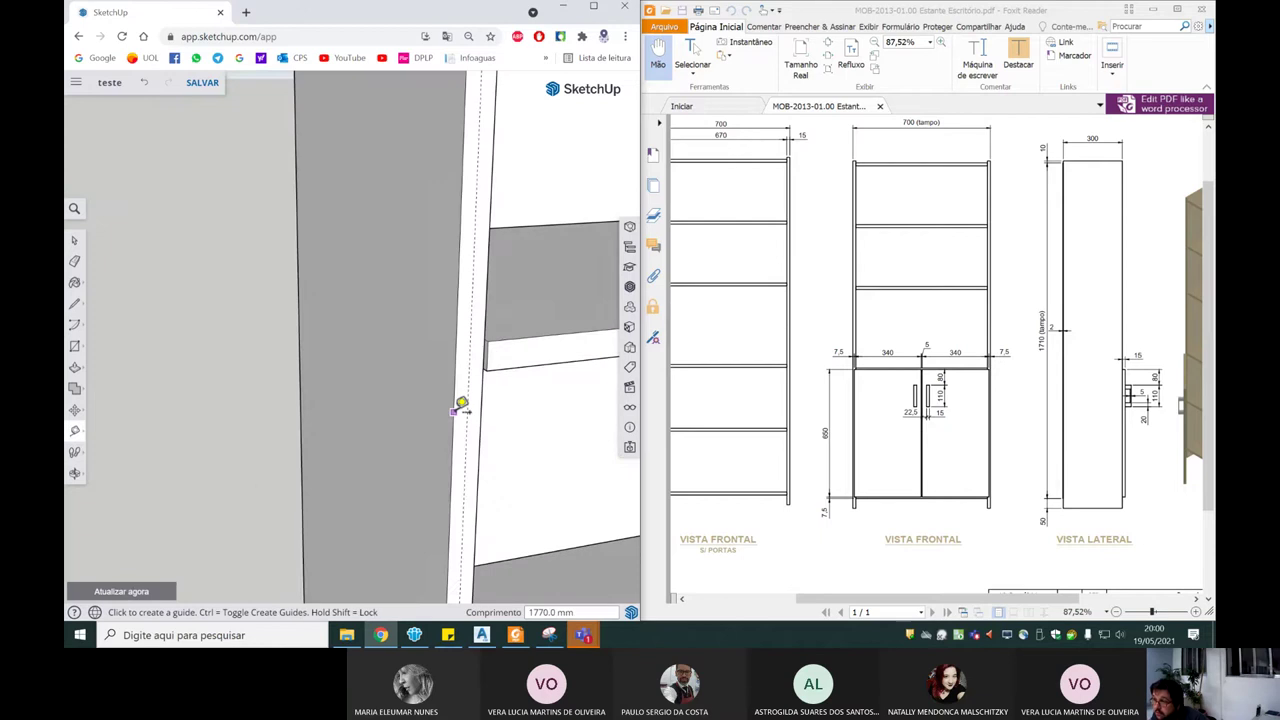
{"action": "scroll", "coordinate": [460, 400], "scroll_direction": "down", "scroll_amount": 2}
{"action": "scroll", "coordinate": [470, 320], "scroll_direction": "down", "scroll_amount": 1}
{"action": "scroll", "coordinate": [494, 384], "scroll_direction": "up", "scroll_amount": 3}
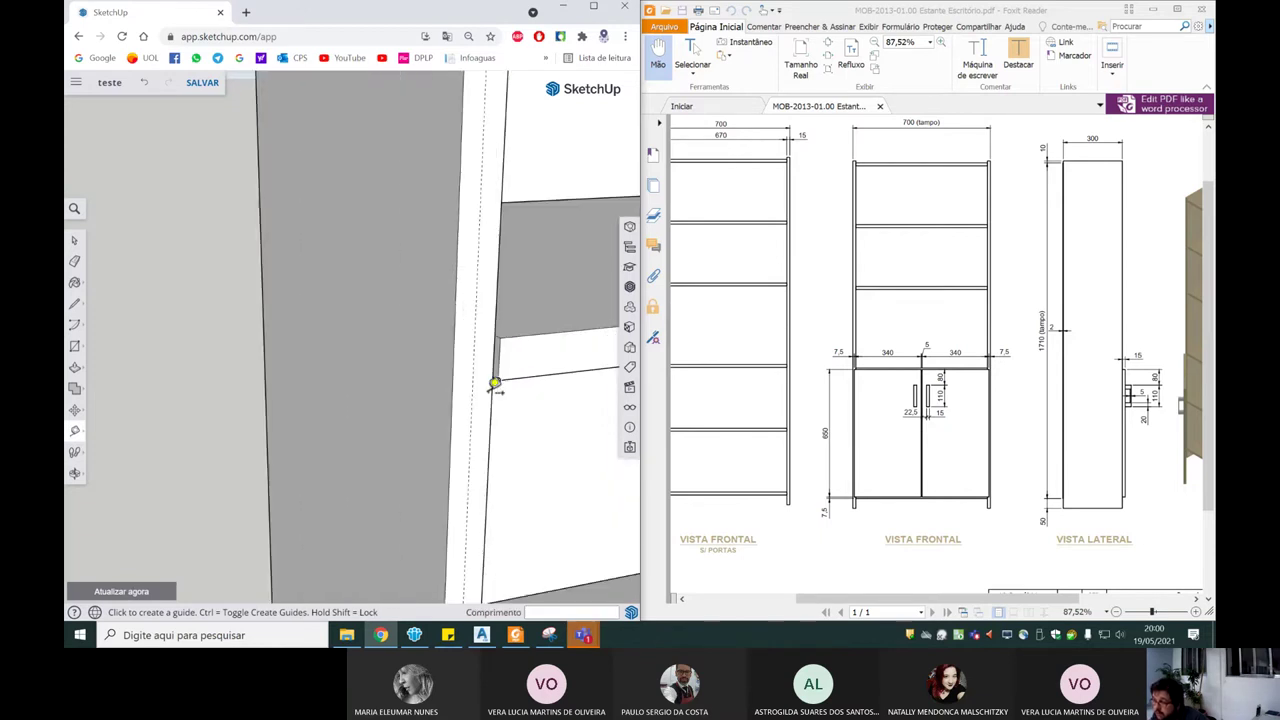
{"action": "scroll", "coordinate": [500, 350], "scroll_direction": "down", "scroll_amount": 1}
{"action": "scroll", "coordinate": [451, 334], "scroll_direction": "down", "scroll_amount": 1}
{"action": "scroll", "coordinate": [451, 337], "scroll_direction": "down", "scroll_amount": 1}
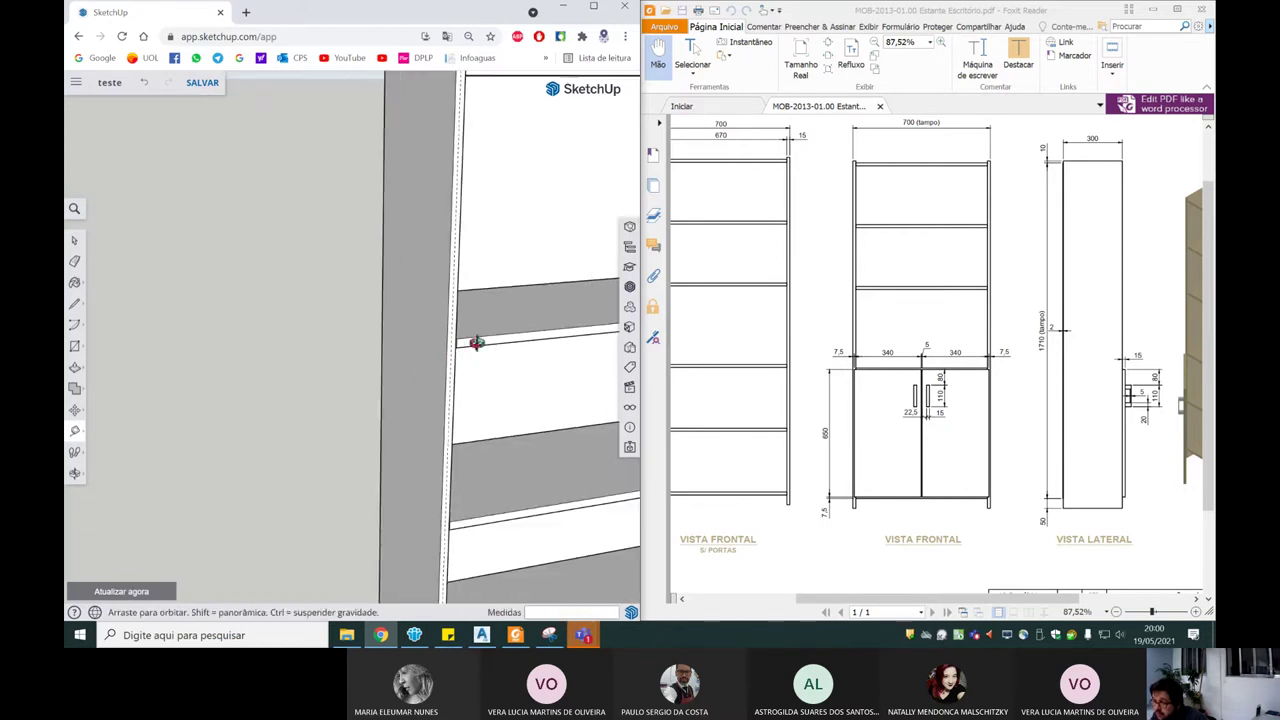
{"action": "scroll", "coordinate": [460, 497], "scroll_direction": "up", "scroll_amount": 2}
{"action": "scroll", "coordinate": [457, 529], "scroll_direction": "up", "scroll_amount": 2}
{"action": "scroll", "coordinate": [449, 497], "scroll_direction": "down", "scroll_amount": 2}
{"action": "scroll", "coordinate": [414, 477], "scroll_direction": "down", "scroll_amount": 2}
{"action": "scroll", "coordinate": [400, 470], "scroll_direction": "down", "scroll_amount": 1}
{"action": "scroll", "coordinate": [398, 520], "scroll_direction": "down", "scroll_amount": 2}
{"action": "scroll", "coordinate": [396, 500], "scroll_direction": "up", "scroll_amount": 2}
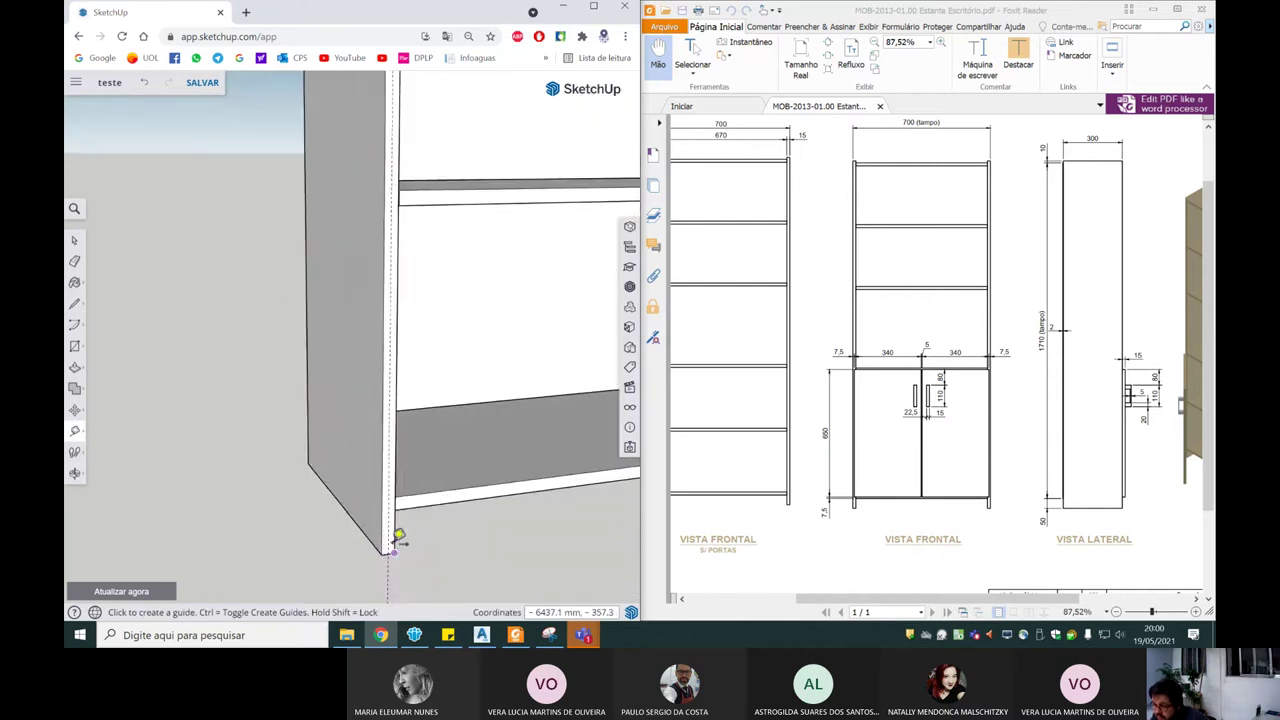
{"action": "scroll", "coordinate": [401, 515], "scroll_direction": "up", "scroll_amount": 2}
{"action": "scroll", "coordinate": [395, 505], "scroll_direction": "down", "scroll_amount": 2}
{"action": "scroll", "coordinate": [370, 520], "scroll_direction": "down", "scroll_amount": 2}
{"action": "mouse_move", "coordinate": [366, 529]}
{"action": "middle_mouse_down"}
{"action": "mouse_move", "coordinate": [306, 437]}
{"action": "mouse_move", "coordinate": [303, 306]}
{"action": "mouse_move", "coordinate": [300, 351]}
{"action": "mouse_move", "coordinate": [340, 334]}
{"action": "mouse_move", "coordinate": [209, 413]}
{"action": "mouse_move", "coordinate": [286, 400]}
{"action": "mouse_move", "coordinate": [300, 446]}
{"action": "mouse_move", "coordinate": [394, 324]}
{"action": "middle_mouse_up"}
{"action": "scroll", "coordinate": [303, 306], "scroll_direction": "up", "scroll_amount": 3}
{"action": "key", "text": "t"}
{"action": "scroll", "coordinate": [386, 358], "scroll_direction": "down", "scroll_amount": 3}
{"action": "scroll", "coordinate": [386, 358], "scroll_direction": "down", "scroll_amount": 2}
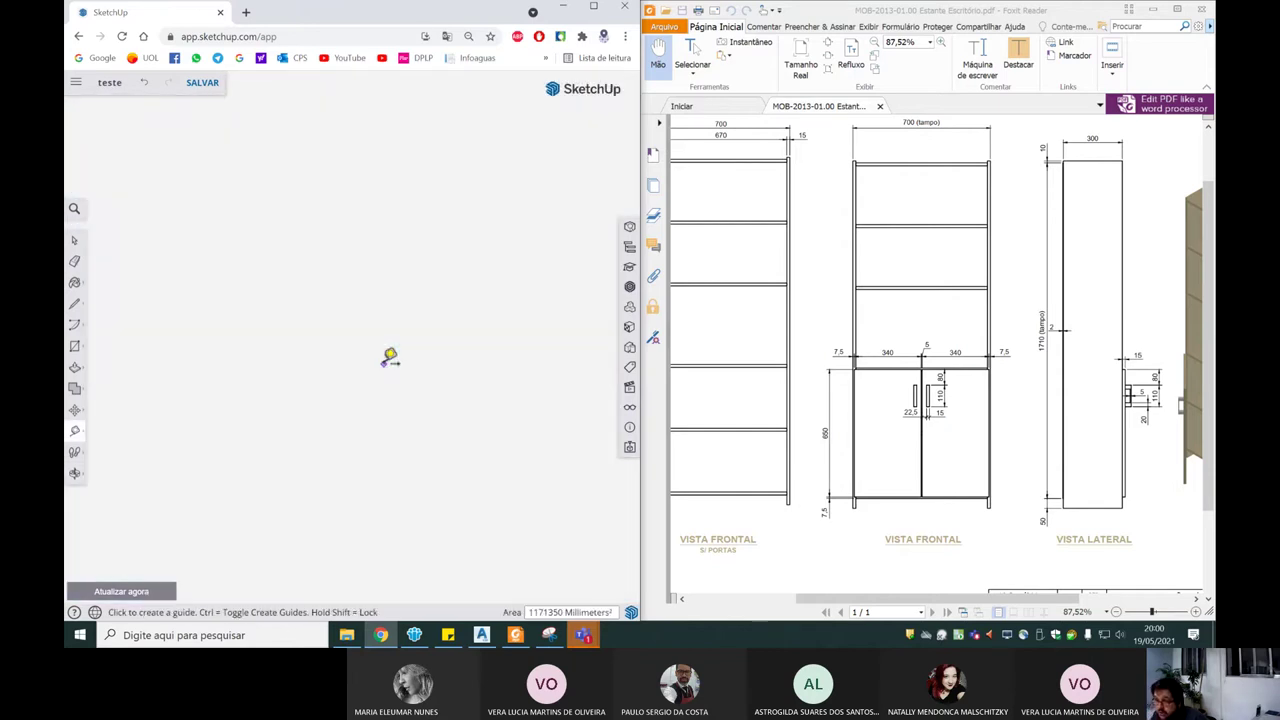
{"action": "scroll", "coordinate": [383, 364], "scroll_direction": "down", "scroll_amount": 2}
{"action": "scroll", "coordinate": [381, 369], "scroll_direction": "down", "scroll_amount": 3}
{"action": "middle_click_drag", "start_coordinate": [352, 371], "coordinate": [394, 297]}
{"action": "scroll", "coordinate": [286, 371], "scroll_direction": "up", "scroll_amount": 4}
{"action": "key", "text": "space"}
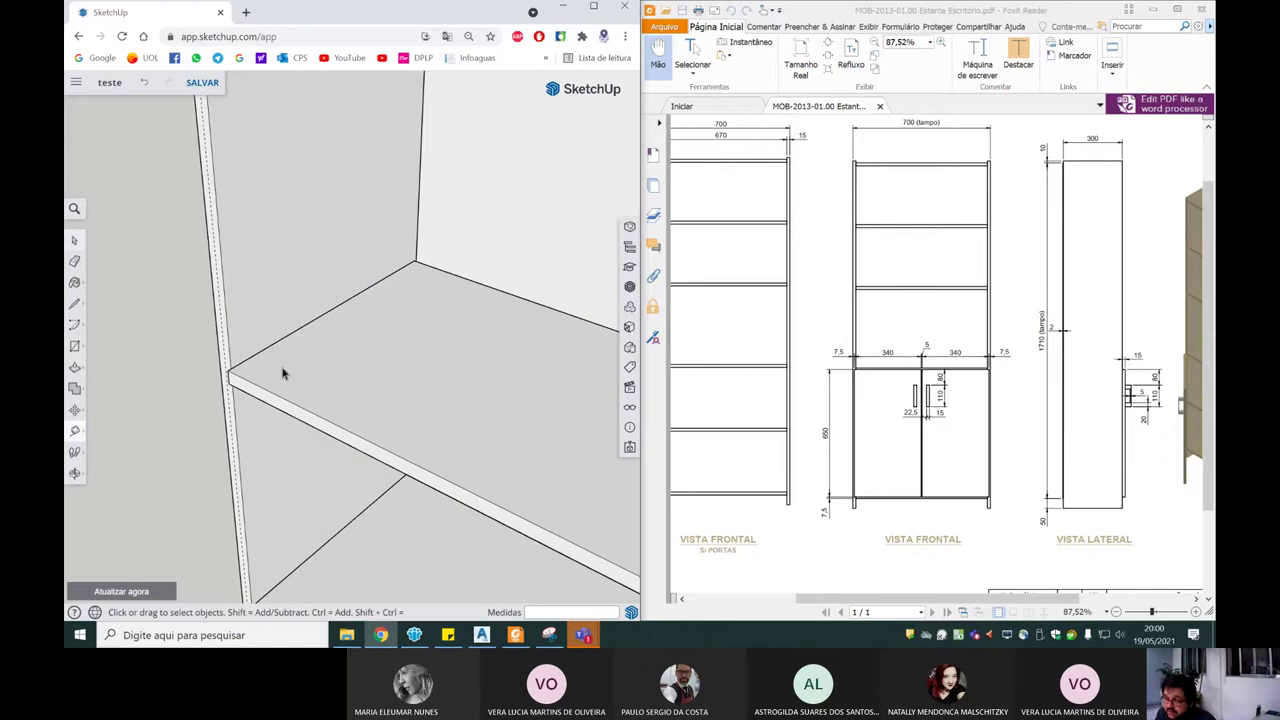
{"action": "scroll", "coordinate": [300, 430], "scroll_direction": "down", "scroll_amount": 3}
{"action": "scroll", "coordinate": [350, 505], "scroll_direction": "down", "scroll_amount": 2}
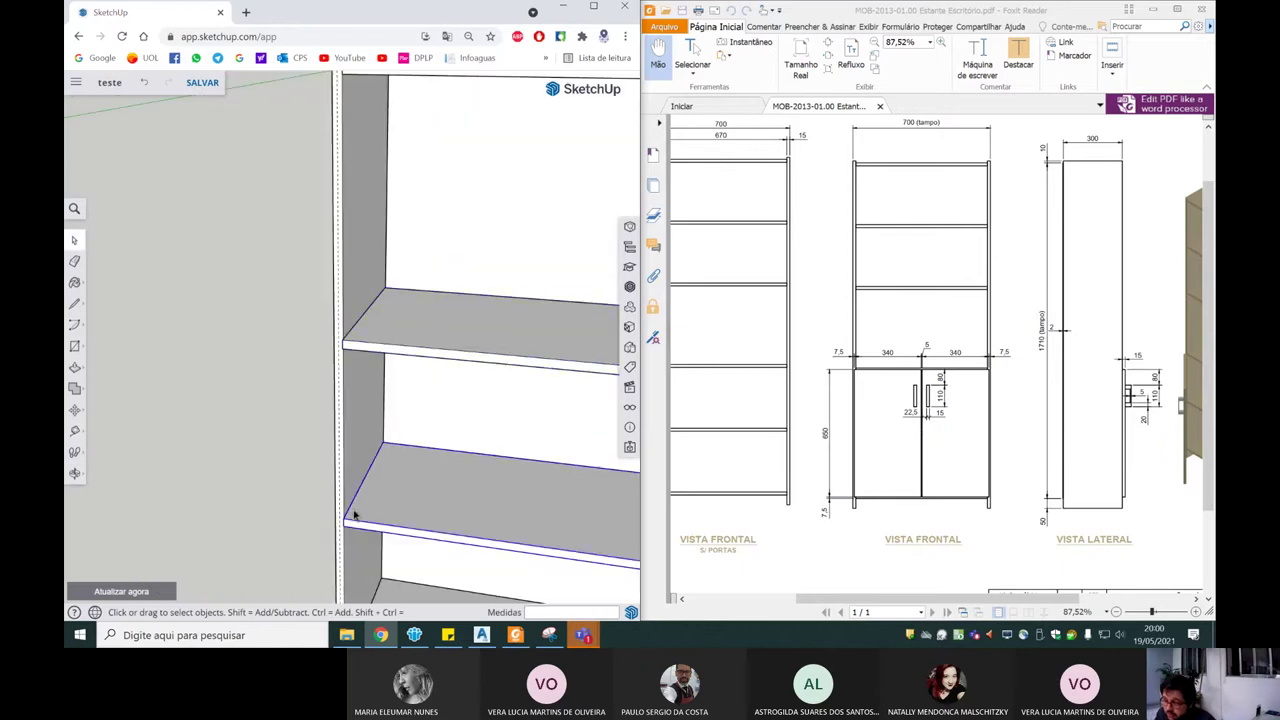
{"action": "mouse_move", "coordinate": [337, 354]}
{"action": "middle_mouse_down"}
{"action": "mouse_move", "coordinate": [394, 360]}
{"action": "mouse_move", "coordinate": [443, 334]}
{"action": "middle_mouse_up"}
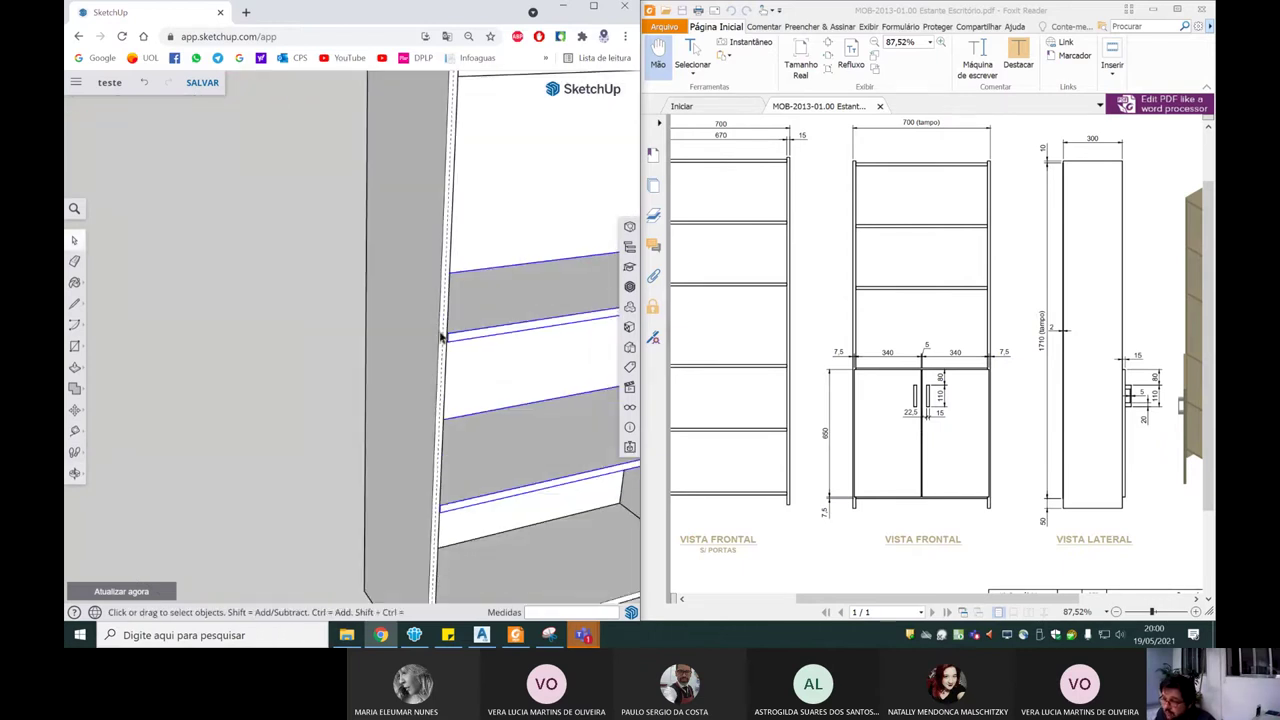
{"action": "scroll", "coordinate": [450, 337], "scroll_direction": "up", "scroll_amount": 2}
{"action": "scroll", "coordinate": [456, 341], "scroll_direction": "up", "scroll_amount": 1}
{"action": "scroll", "coordinate": [455, 342], "scroll_direction": "up", "scroll_amount": 1}
{"action": "left_click", "coordinate": [74, 410]}
{"action": "scroll", "coordinate": [473, 377], "scroll_direction": "up", "scroll_amount": 1}
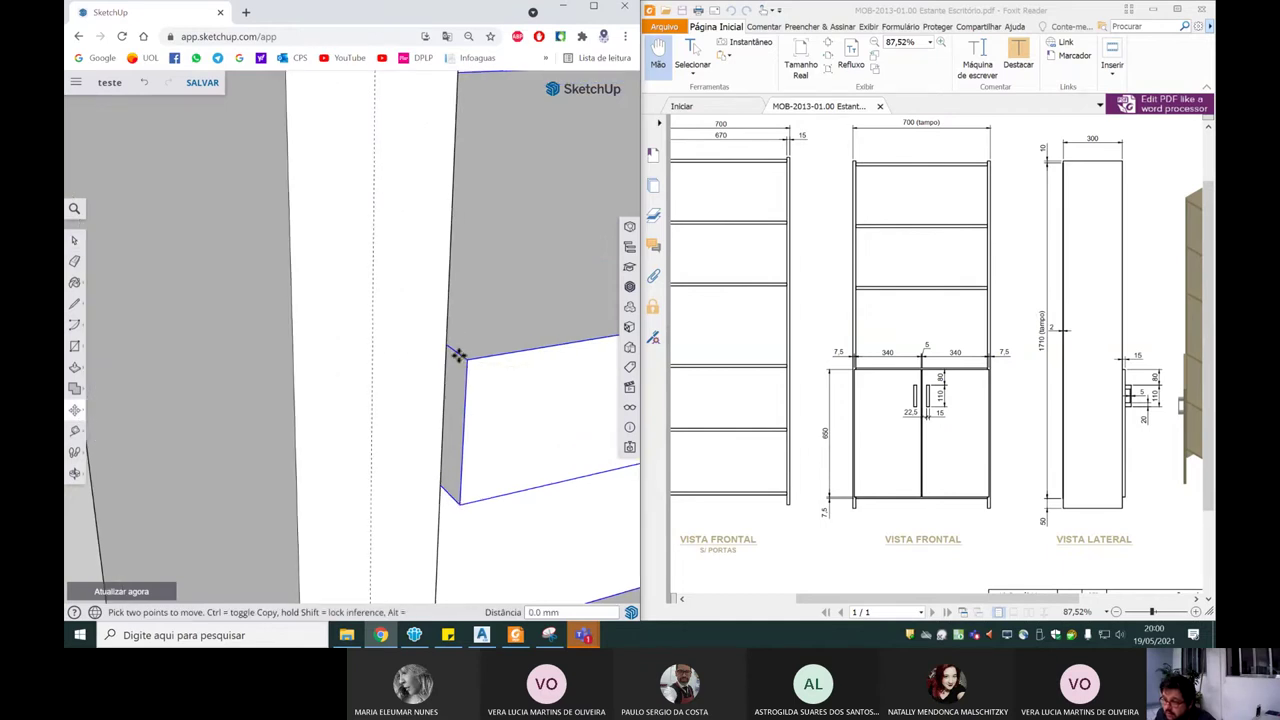
{"action": "mouse_move", "coordinate": [443, 346]}
{"action": "middle_mouse_down"}
{"action": "mouse_move", "coordinate": [325, 355]}
{"action": "mouse_move", "coordinate": [266, 414]}
{"action": "middle_mouse_up"}
{"action": "scroll", "coordinate": [306, 354], "scroll_direction": "down", "scroll_amount": 2}
{"action": "scroll", "coordinate": [306, 354], "scroll_direction": "down", "scroll_amount": 3}
{"action": "key", "text": "space"}
{"action": "scroll", "coordinate": [333, 362], "scroll_direction": "up", "scroll_amount": 2}
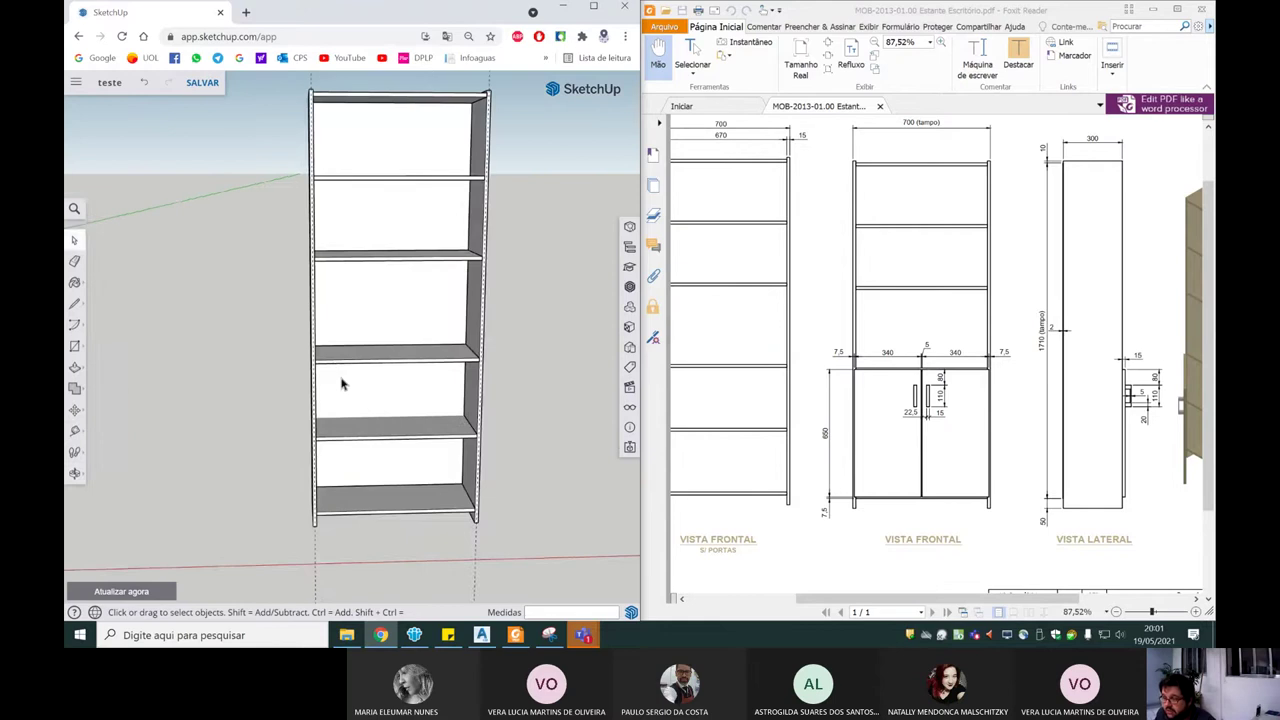
{"action": "scroll", "coordinate": [347, 400], "scroll_direction": "up", "scroll_amount": 2}
{"action": "scroll", "coordinate": [351, 415], "scroll_direction": "up", "scroll_amount": 2}
{"action": "scroll", "coordinate": [351, 415], "scroll_direction": "down", "scroll_amount": 2}
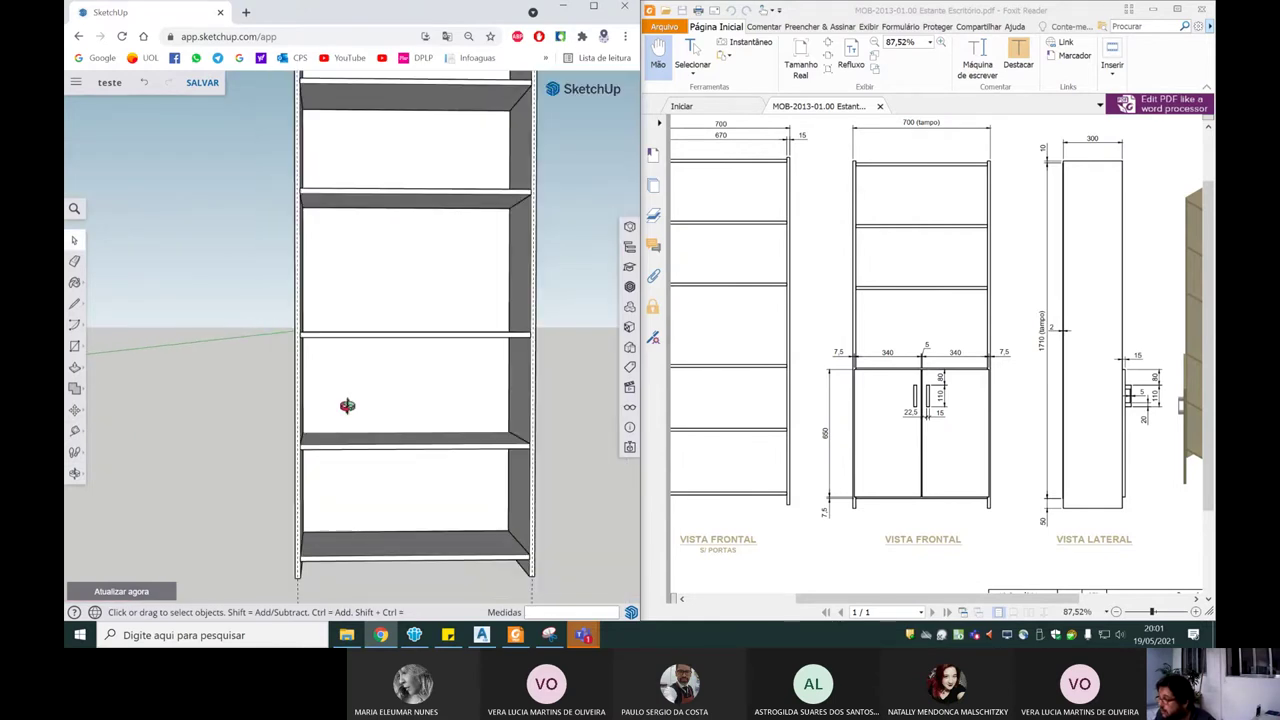
{"action": "middle_click_drag", "start_coordinate": [343, 408], "coordinate": [343, 390]}
{"action": "scroll", "coordinate": [368, 367], "scroll_direction": "up", "scroll_amount": 2}
{"action": "left_click", "coordinate": [74, 430]}
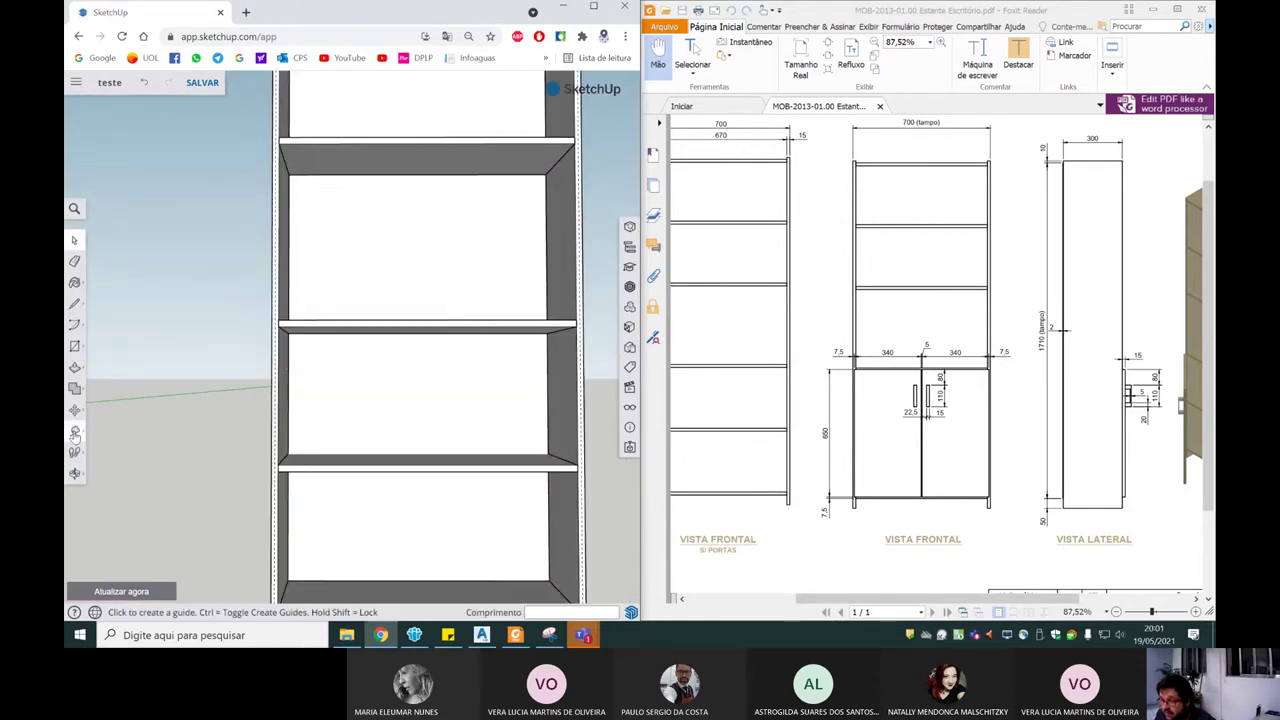
Step: Place a guide line 7.5 mm from the shelf edge with the Tape Measure
{"action": "scroll", "coordinate": [415, 318], "scroll_direction": "up", "scroll_amount": 2}
{"action": "left_click", "coordinate": [428, 308]}
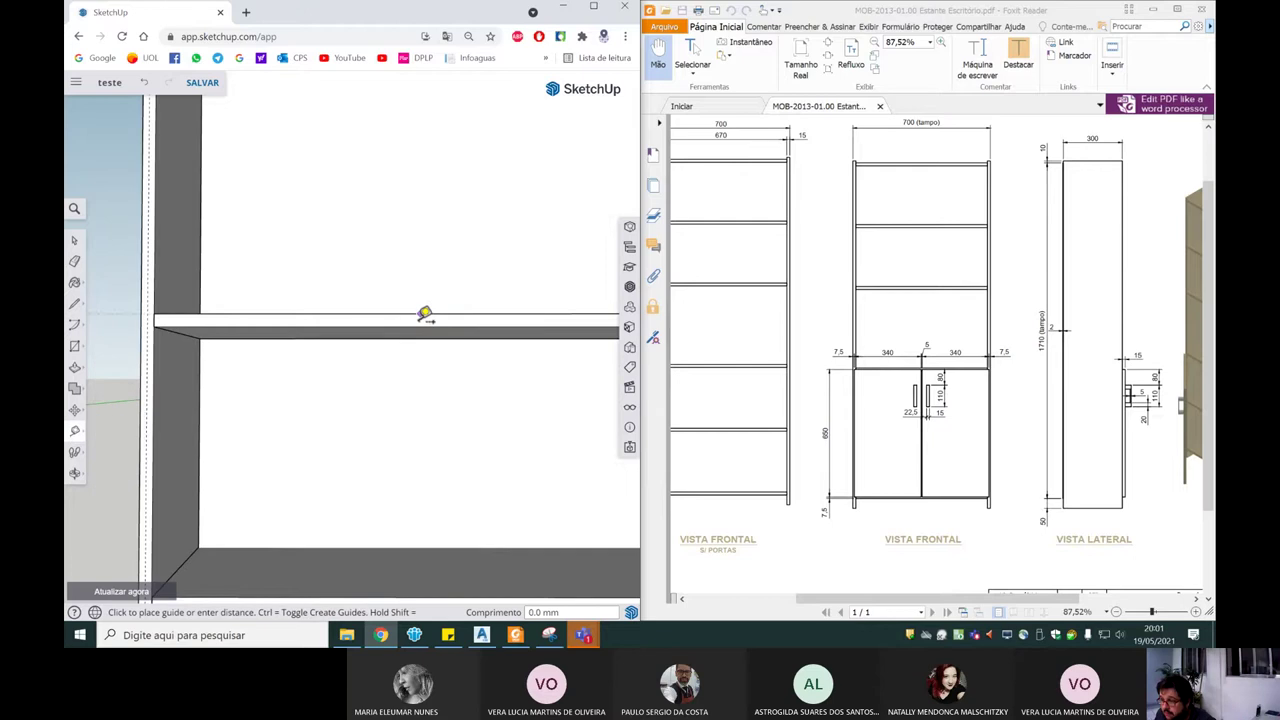
{"action": "left_click", "coordinate": [158, 318]}
{"action": "scroll", "coordinate": [163, 320], "scroll_direction": "down", "scroll_amount": 1}
{"action": "scroll", "coordinate": [172, 325], "scroll_direction": "down", "scroll_amount": 3}
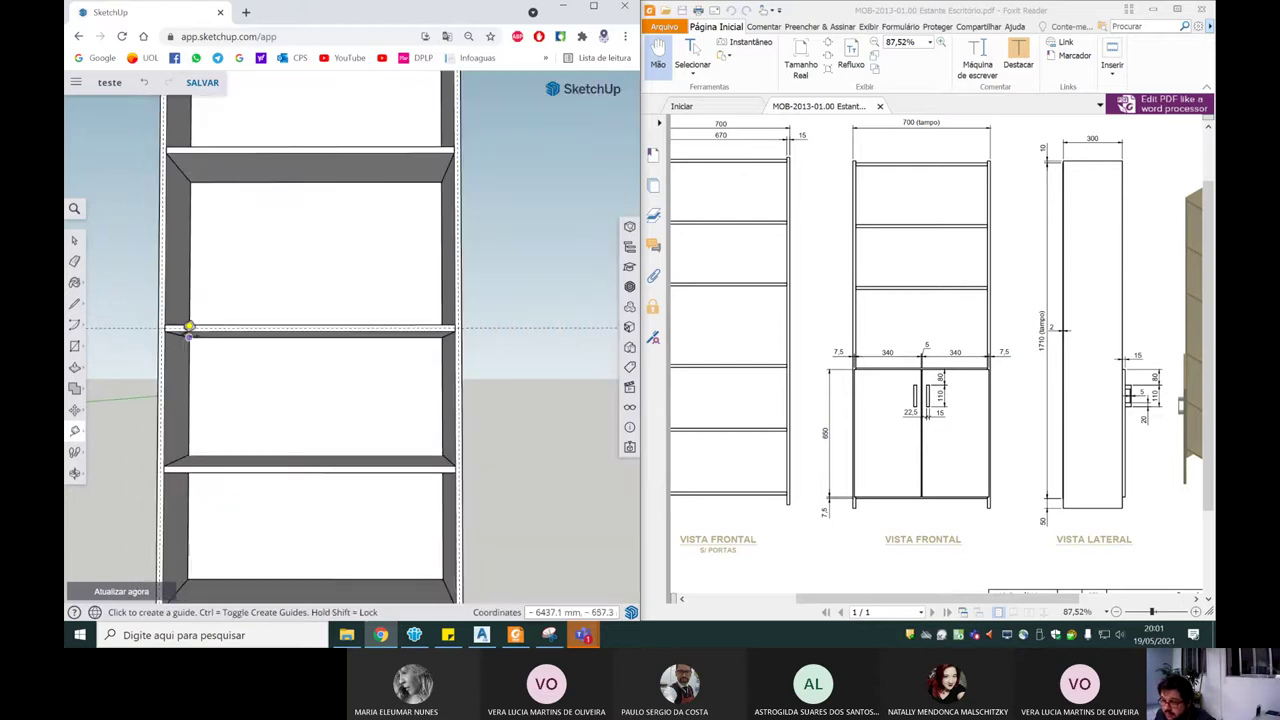
{"action": "scroll", "coordinate": [180, 400], "scroll_direction": "down", "scroll_amount": 2}
{"action": "scroll", "coordinate": [208, 484], "scroll_direction": "up", "scroll_amount": 2}
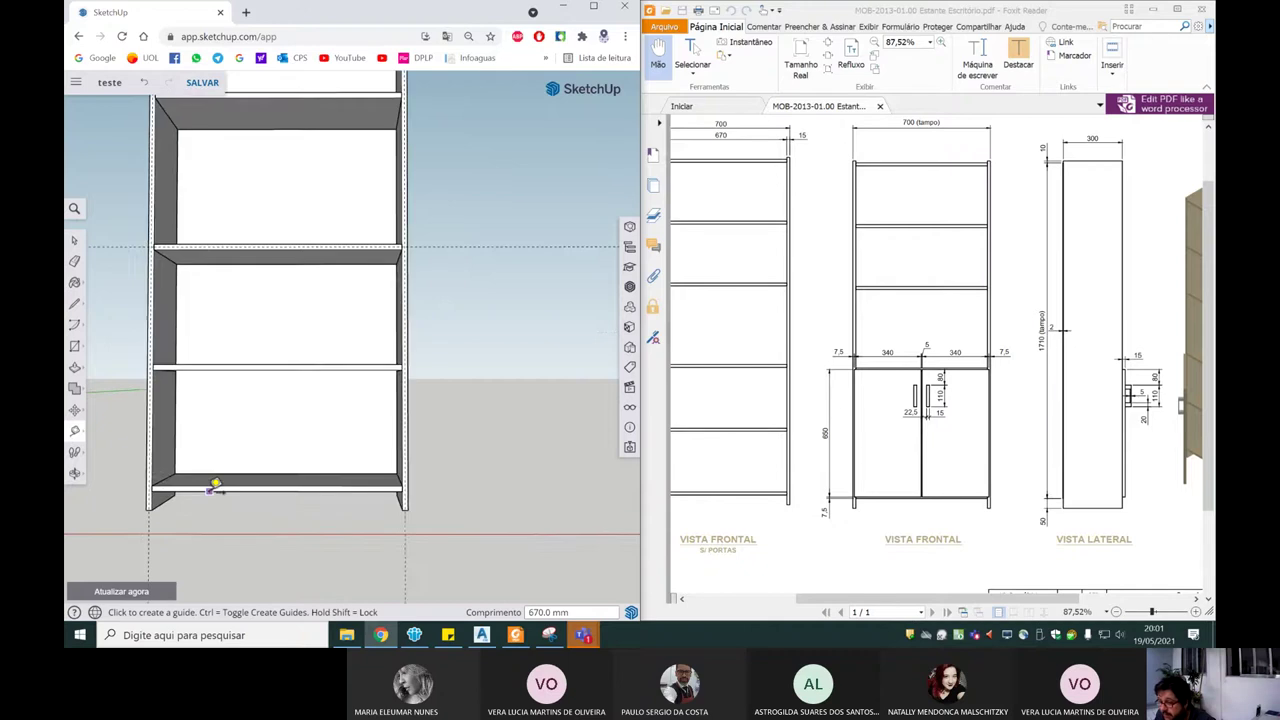
{"action": "scroll", "coordinate": [180, 487], "scroll_direction": "up", "scroll_amount": 2}
{"action": "scroll", "coordinate": [156, 487], "scroll_direction": "up", "scroll_amount": 2}
{"action": "scroll", "coordinate": [180, 480], "scroll_direction": "up", "scroll_amount": 2}
Step: Start another guide at the bookcase's lower-left corner, orbiting to see the middle shelf
{"action": "left_click", "coordinate": [172, 462]}
{"action": "scroll", "coordinate": [180, 480], "scroll_direction": "down", "scroll_amount": 5}
{"action": "middle_click_drag", "start_coordinate": [184, 460], "coordinate": [186, 440]}
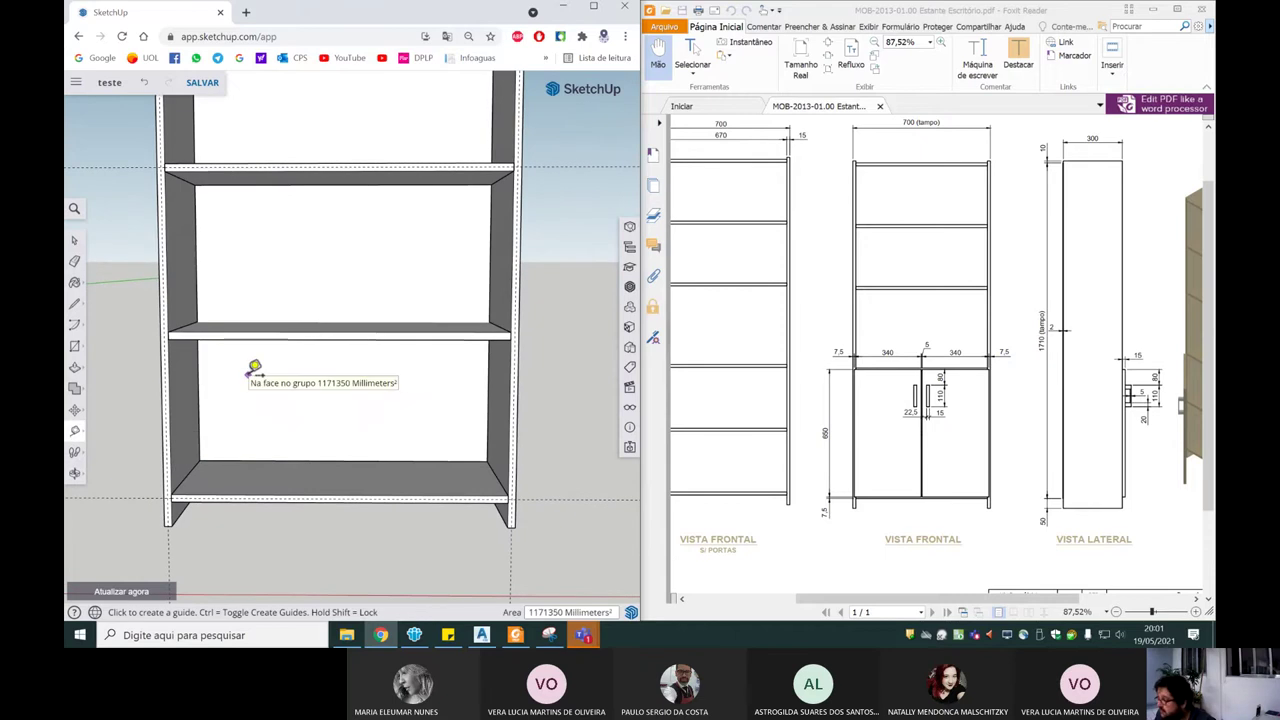
{"action": "scroll", "coordinate": [175, 330], "scroll_direction": "up", "scroll_amount": 1}
{"action": "scroll", "coordinate": [172, 332], "scroll_direction": "up", "scroll_amount": 1}
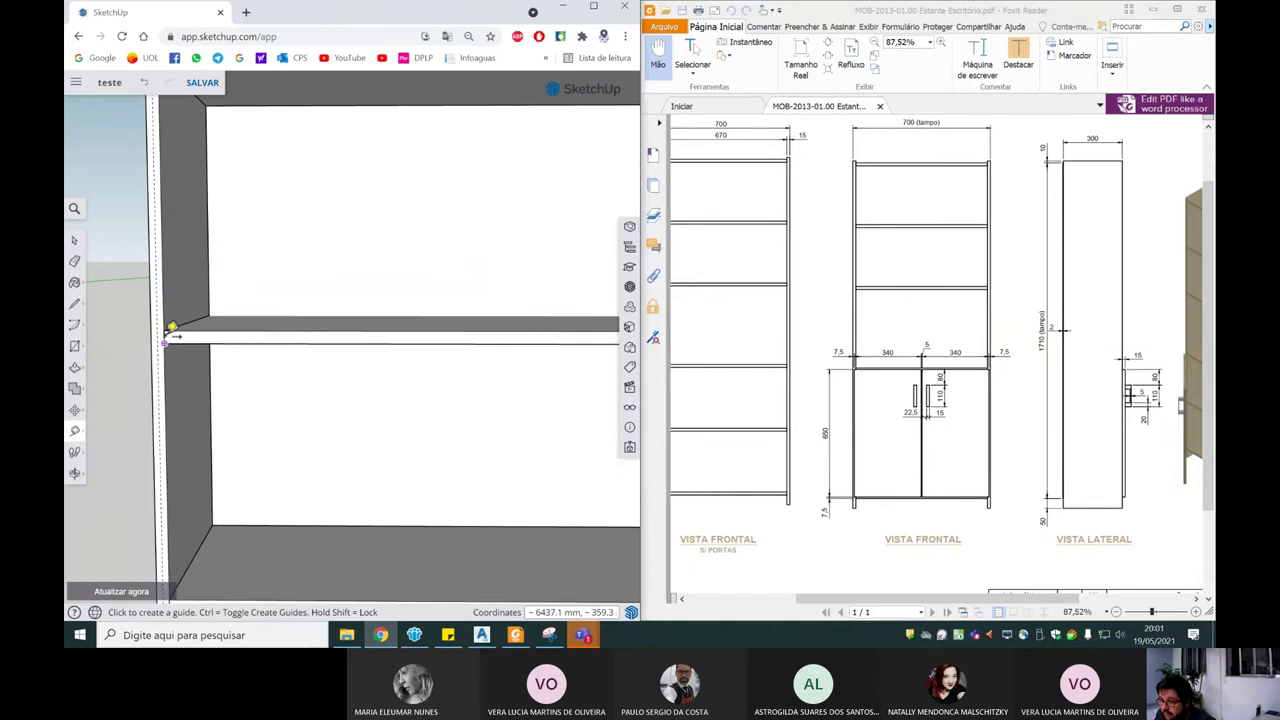
{"action": "scroll", "coordinate": [172, 332], "scroll_direction": "up", "scroll_amount": 1}
{"action": "scroll", "coordinate": [172, 332], "scroll_direction": "up", "scroll_amount": 1}
{"action": "middle_click_drag", "start_coordinate": [170, 336], "coordinate": [123, 429]}
{"action": "key", "text": "t"}
{"action": "scroll", "coordinate": [126, 425], "scroll_direction": "down", "scroll_amount": 1}
{"action": "scroll", "coordinate": [200, 420], "scroll_direction": "down", "scroll_amount": 1}
{"action": "scroll", "coordinate": [326, 372], "scroll_direction": "down", "scroll_amount": 1}
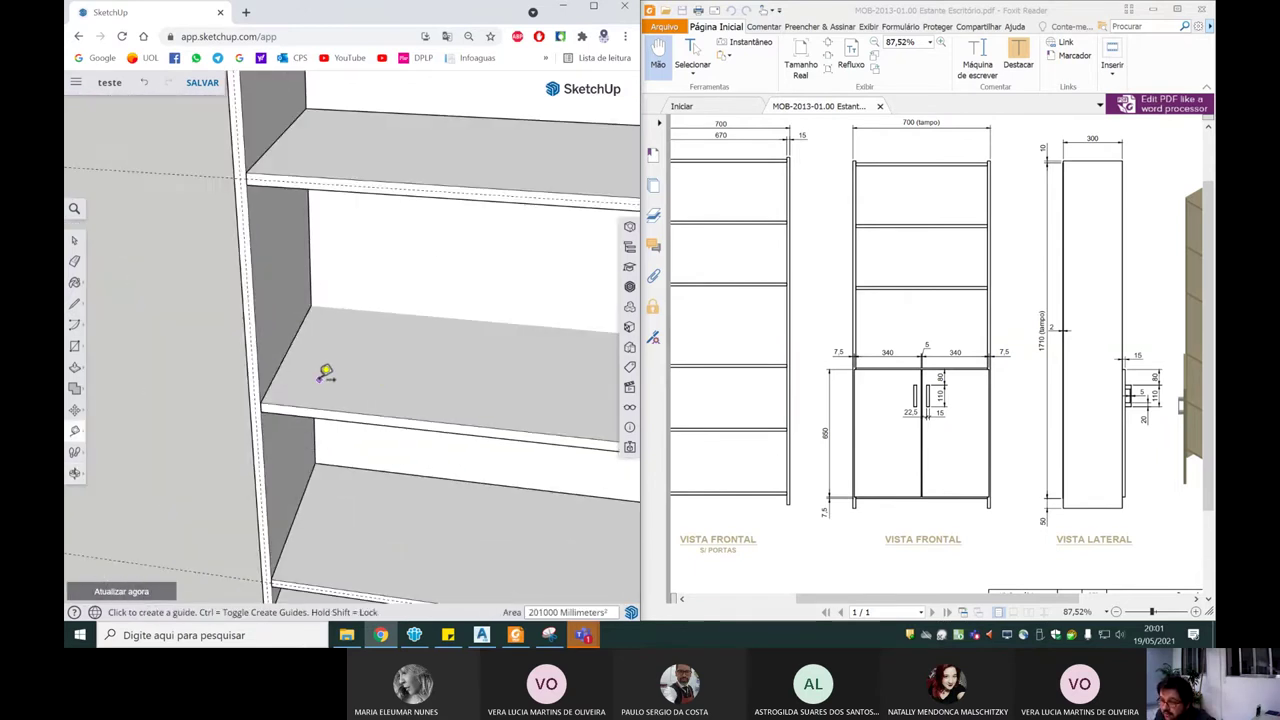
Step: Select the middle and bottom shelves together
{"action": "key", "text": "space"}
{"action": "scroll", "coordinate": [326, 372], "scroll_direction": "down", "scroll_amount": 2}
{"action": "left_click", "coordinate": [318, 410]}
{"action": "scroll", "coordinate": [306, 495], "scroll_direction": "up", "scroll_amount": 2}
{"action": "left_click", "coordinate": [308, 500], "text": "shift"}
{"action": "scroll", "coordinate": [309, 490], "scroll_direction": "down", "scroll_amount": 2}
{"action": "scroll", "coordinate": [263, 457], "scroll_direction": "down", "scroll_amount": 1}
{"action": "scroll", "coordinate": [211, 510], "scroll_direction": "down", "scroll_amount": 2}
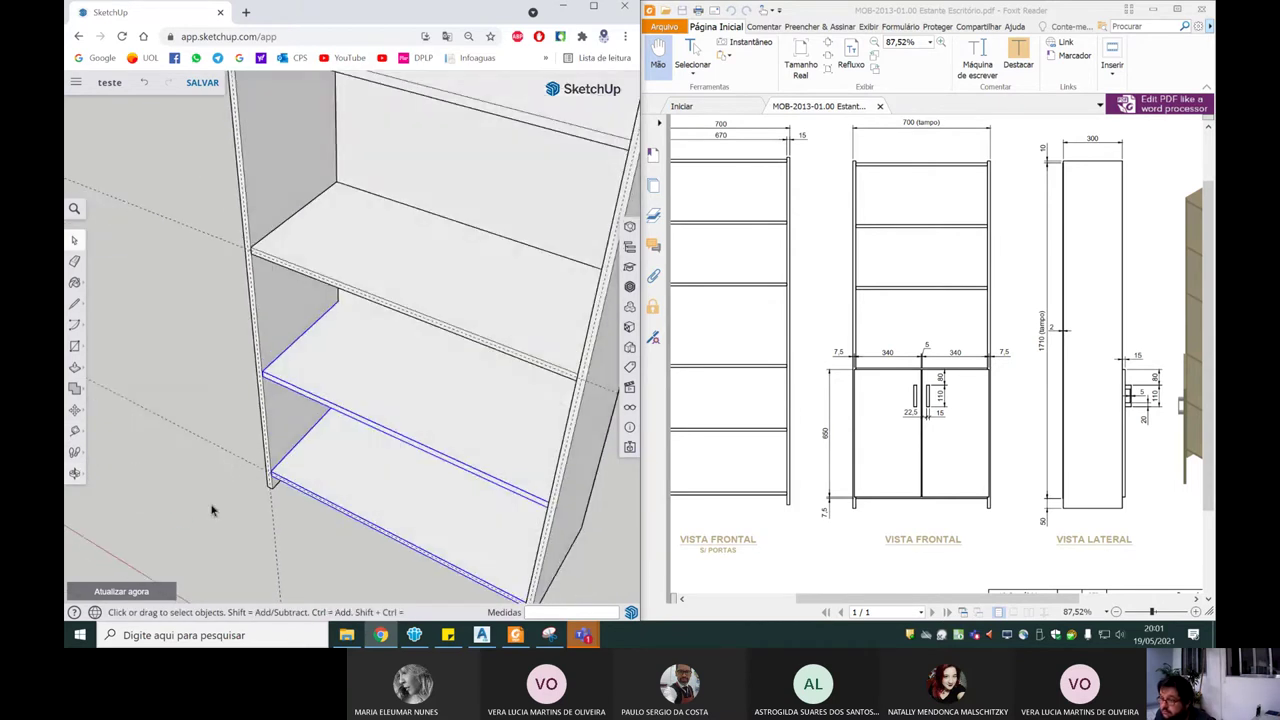
Step: Move the two selected shelves, picking them up at their front corner
{"action": "scroll", "coordinate": [255, 470], "scroll_direction": "up", "scroll_amount": 2}
{"action": "scroll", "coordinate": [271, 503], "scroll_direction": "up", "scroll_amount": 1}
{"action": "scroll", "coordinate": [280, 530], "scroll_direction": "up", "scroll_amount": 2}
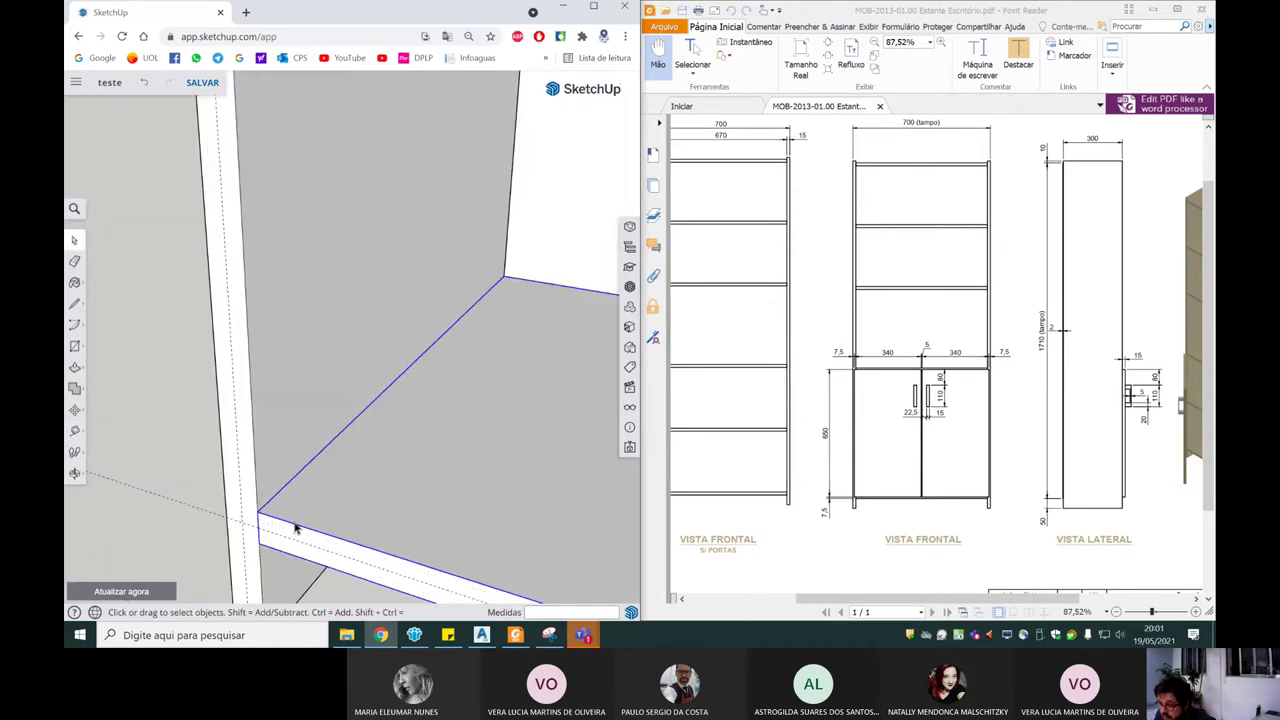
{"action": "scroll", "coordinate": [265, 545], "scroll_direction": "up", "scroll_amount": 1}
{"action": "scroll", "coordinate": [264, 410], "scroll_direction": "down", "scroll_amount": 2}
{"action": "scroll", "coordinate": [258, 230], "scroll_direction": "up", "scroll_amount": 2}
{"action": "scroll", "coordinate": [240, 290], "scroll_direction": "down", "scroll_amount": 2}
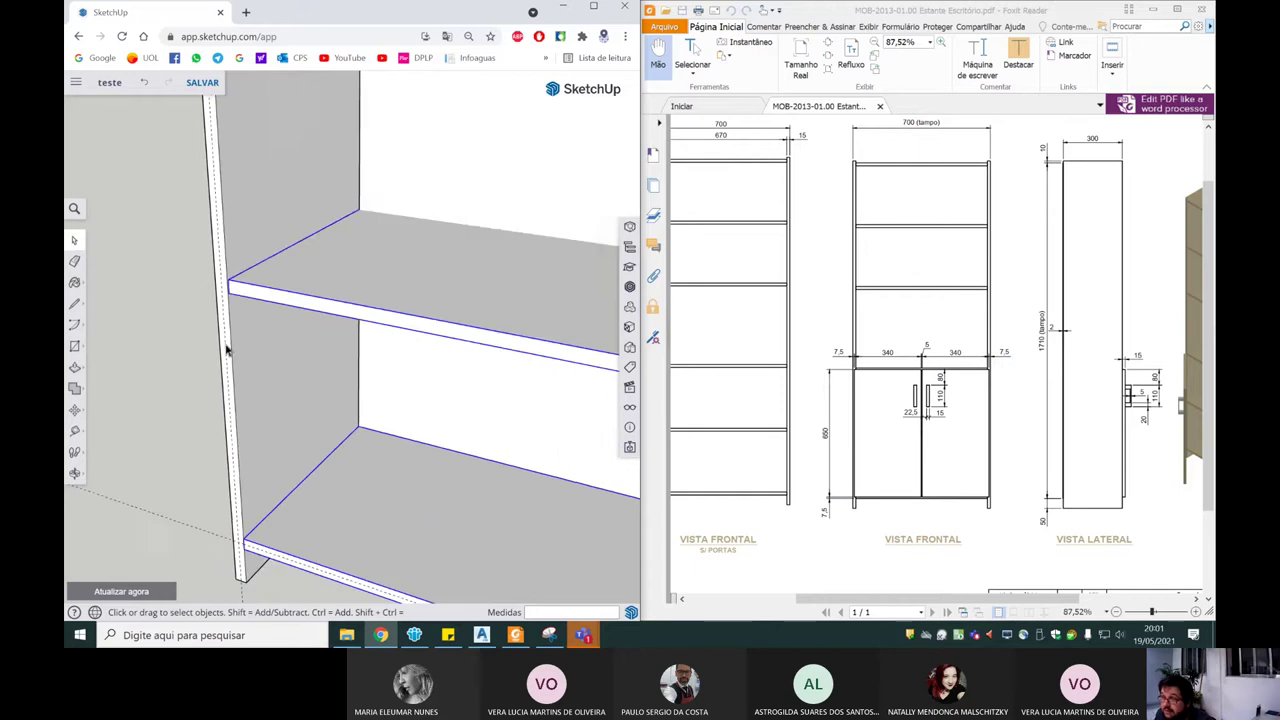
{"action": "scroll", "coordinate": [228, 200], "scroll_direction": "up", "scroll_amount": 1}
{"action": "scroll", "coordinate": [235, 300], "scroll_direction": "down", "scroll_amount": 2}
{"action": "scroll", "coordinate": [237, 289], "scroll_direction": "up", "scroll_amount": 2}
{"action": "scroll", "coordinate": [245, 305], "scroll_direction": "up", "scroll_amount": 1}
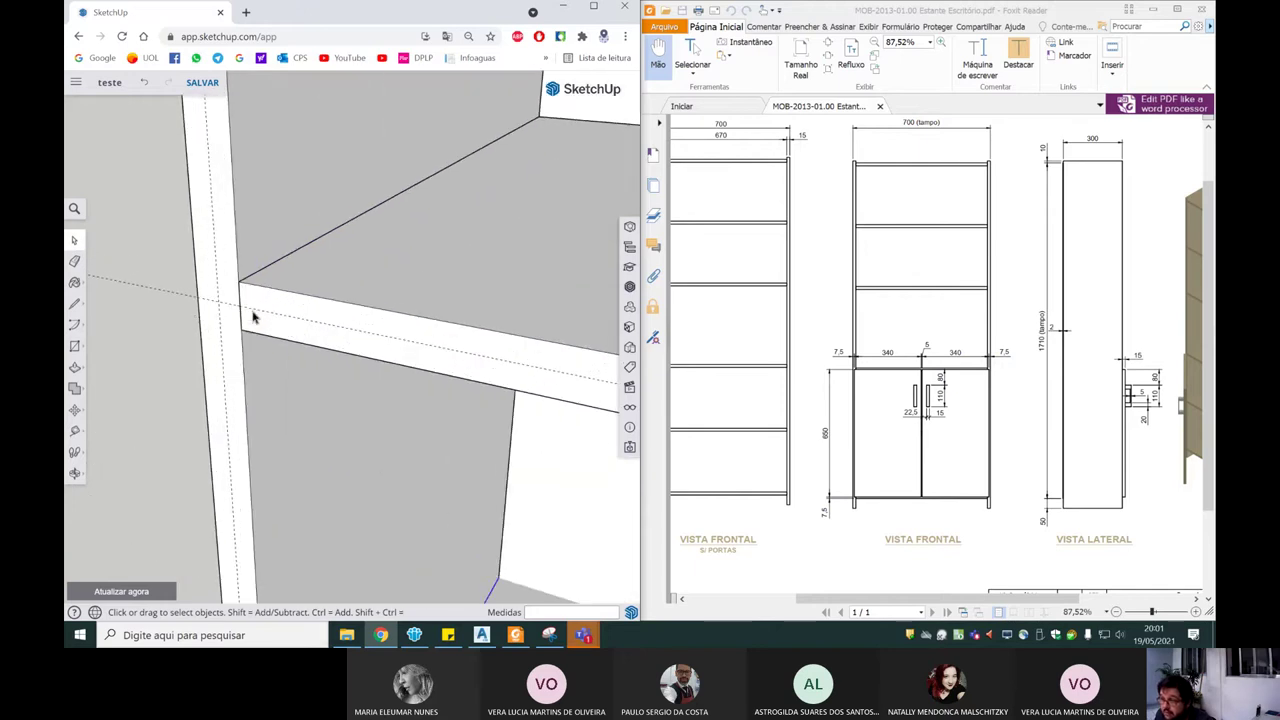
{"action": "scroll", "coordinate": [260, 335], "scroll_direction": "down", "scroll_amount": 1}
{"action": "scroll", "coordinate": [277, 450], "scroll_direction": "up", "scroll_amount": 2}
{"action": "left_click", "coordinate": [74, 410]}
{"action": "scroll", "coordinate": [234, 456], "scroll_direction": "up", "scroll_amount": 1}
{"action": "scroll", "coordinate": [238, 447], "scroll_direction": "up", "scroll_amount": 2}
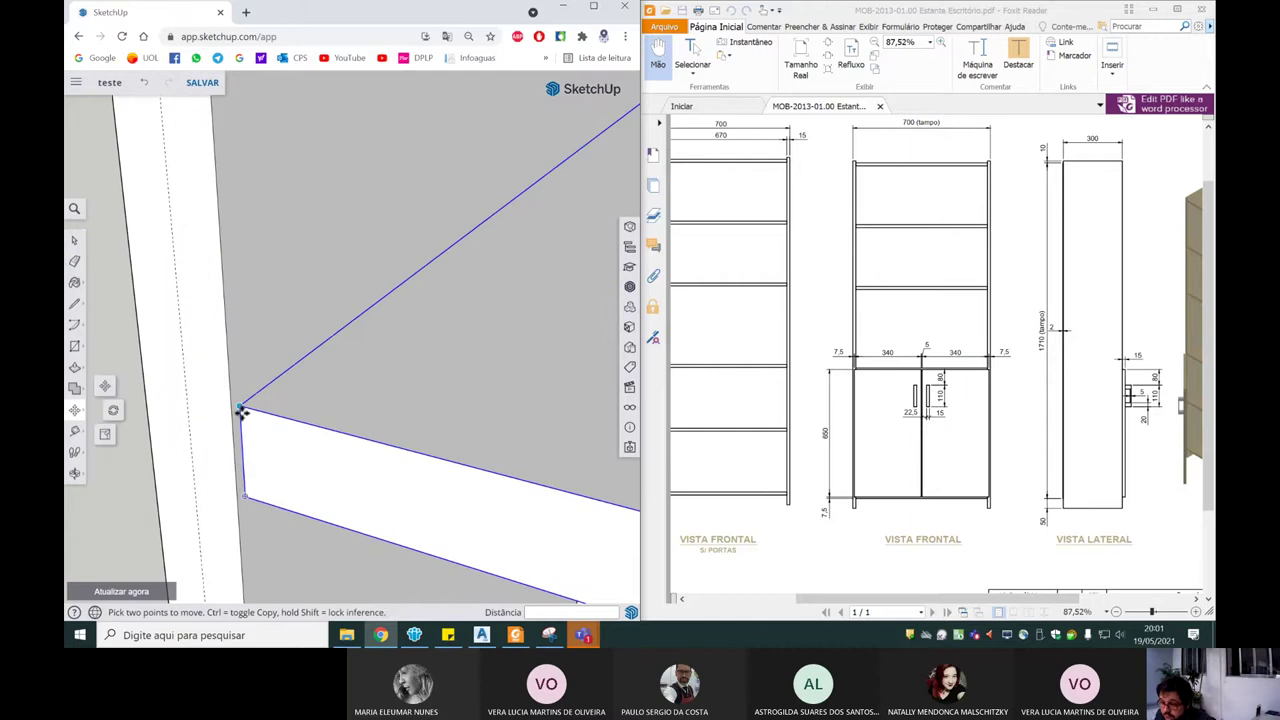
{"action": "left_click", "coordinate": [240, 408]}
Step: Drop the shelf onto the horizontal guide line and tilt the view to the bookcase front
{"action": "scroll", "coordinate": [230, 423], "scroll_direction": "down", "scroll_amount": 1}
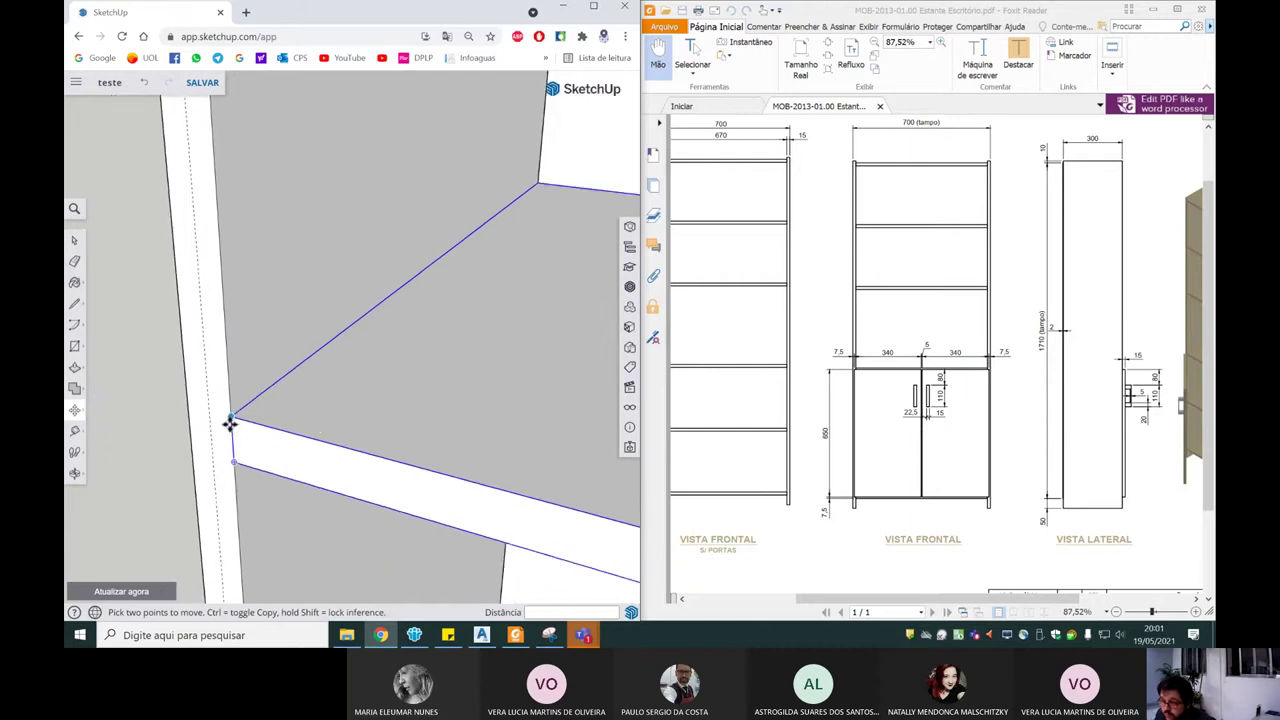
{"action": "scroll", "coordinate": [230, 423], "scroll_direction": "down", "scroll_amount": 2}
{"action": "scroll", "coordinate": [263, 423], "scroll_direction": "down", "scroll_amount": 1}
{"action": "scroll", "coordinate": [269, 429], "scroll_direction": "down", "scroll_amount": 2}
{"action": "scroll", "coordinate": [277, 434], "scroll_direction": "down", "scroll_amount": 2}
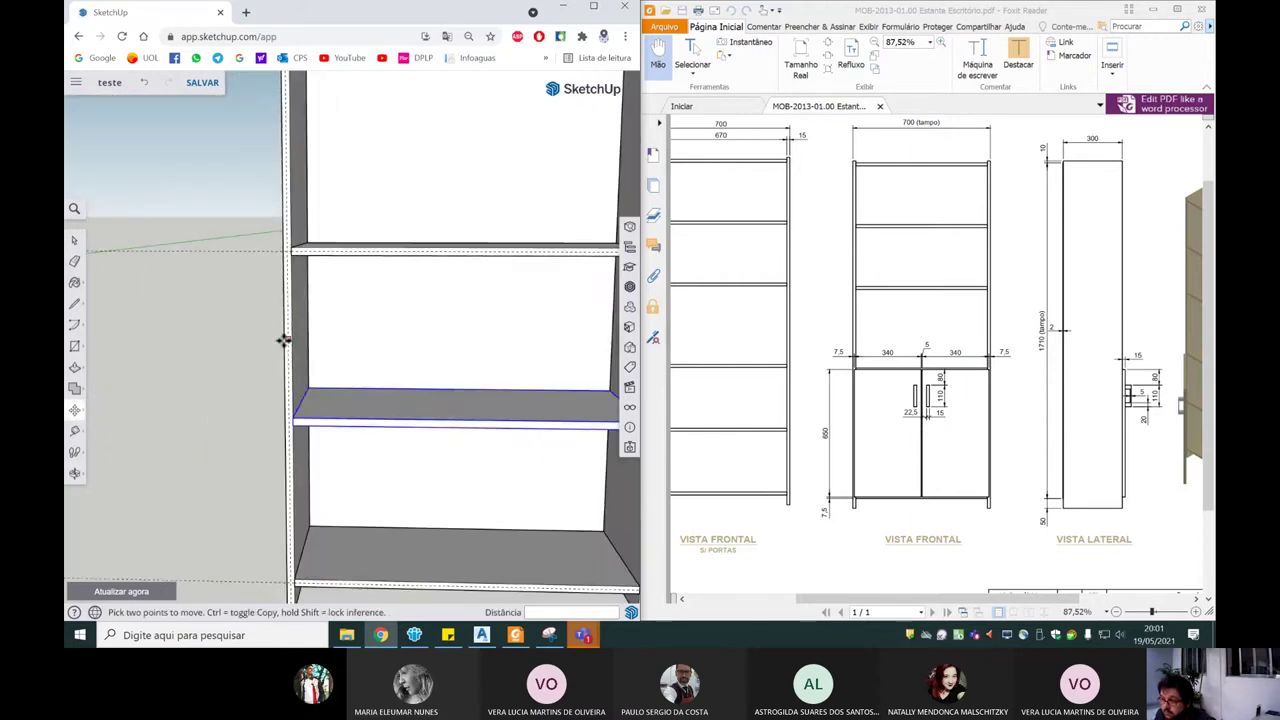
{"action": "scroll", "coordinate": [369, 322], "scroll_direction": "down", "scroll_amount": 3}
{"action": "key", "text": "space"}
{"action": "middle_click_drag", "start_coordinate": [280, 360], "coordinate": [309, 312]}
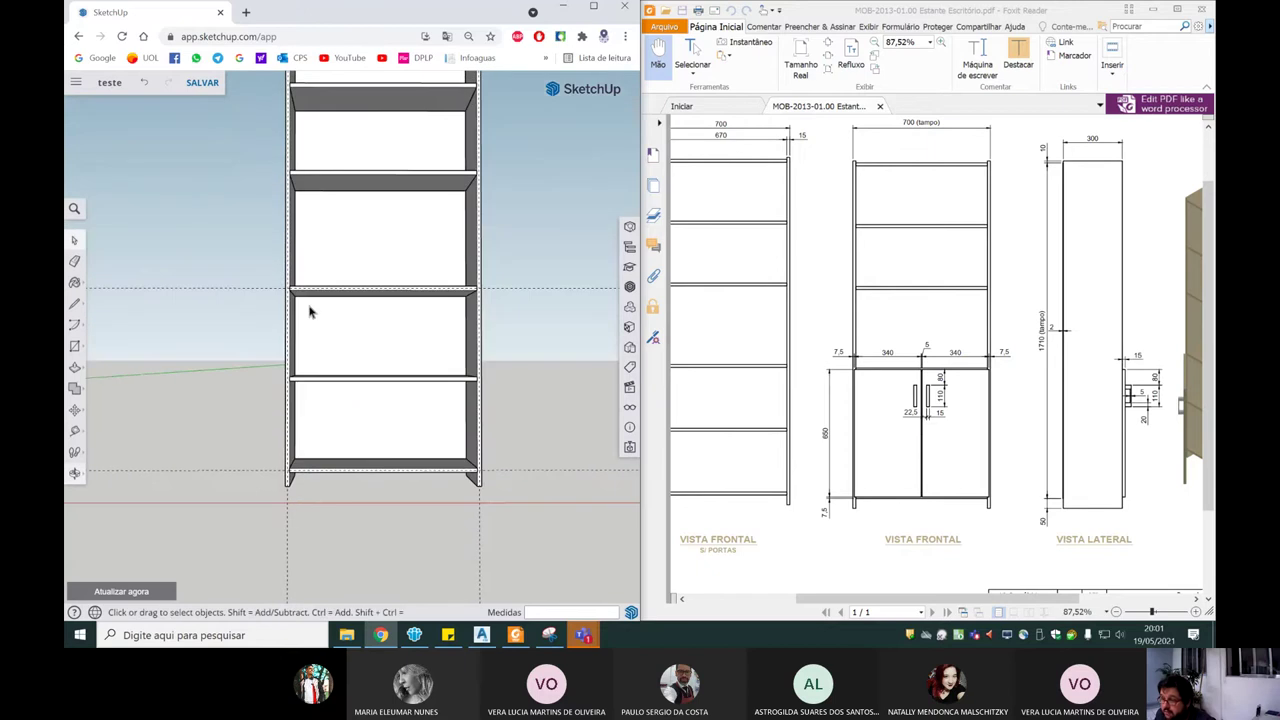
Step: Drag a guide from the shelf's left corner to the bookcase centre
{"action": "scroll", "coordinate": [309, 312], "scroll_direction": "up", "scroll_amount": 2}
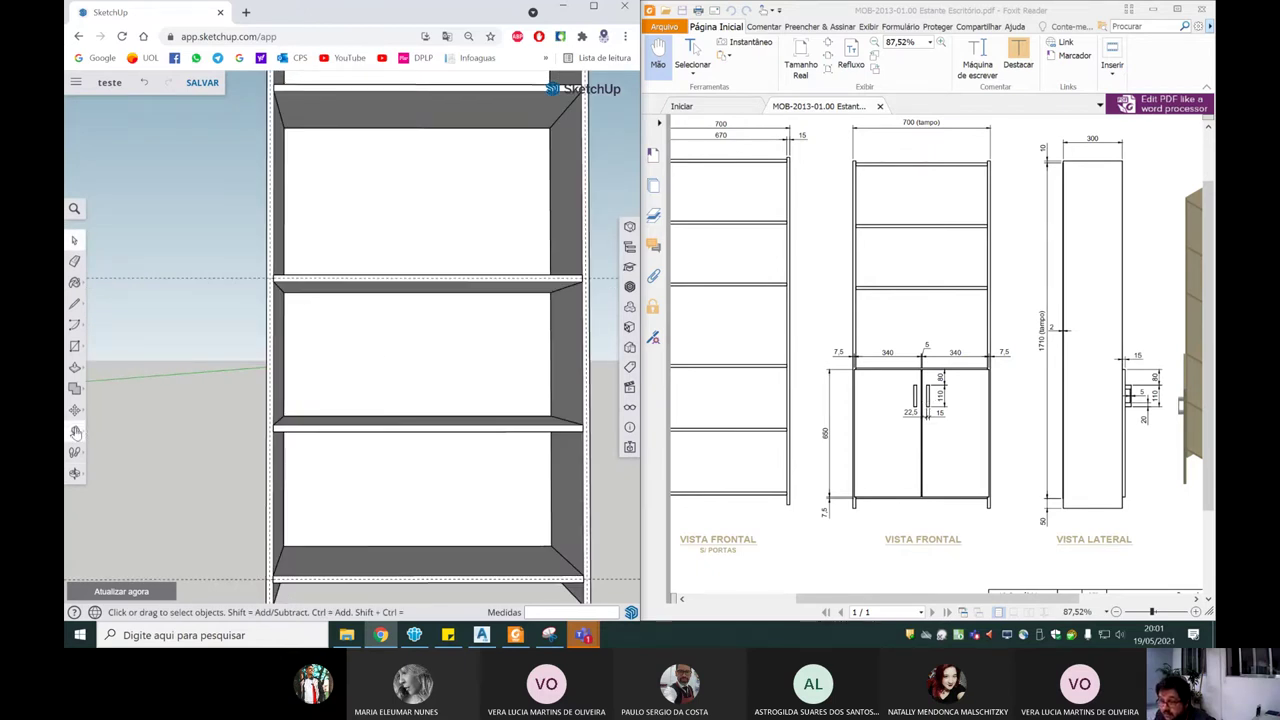
{"action": "left_click", "coordinate": [75, 432]}
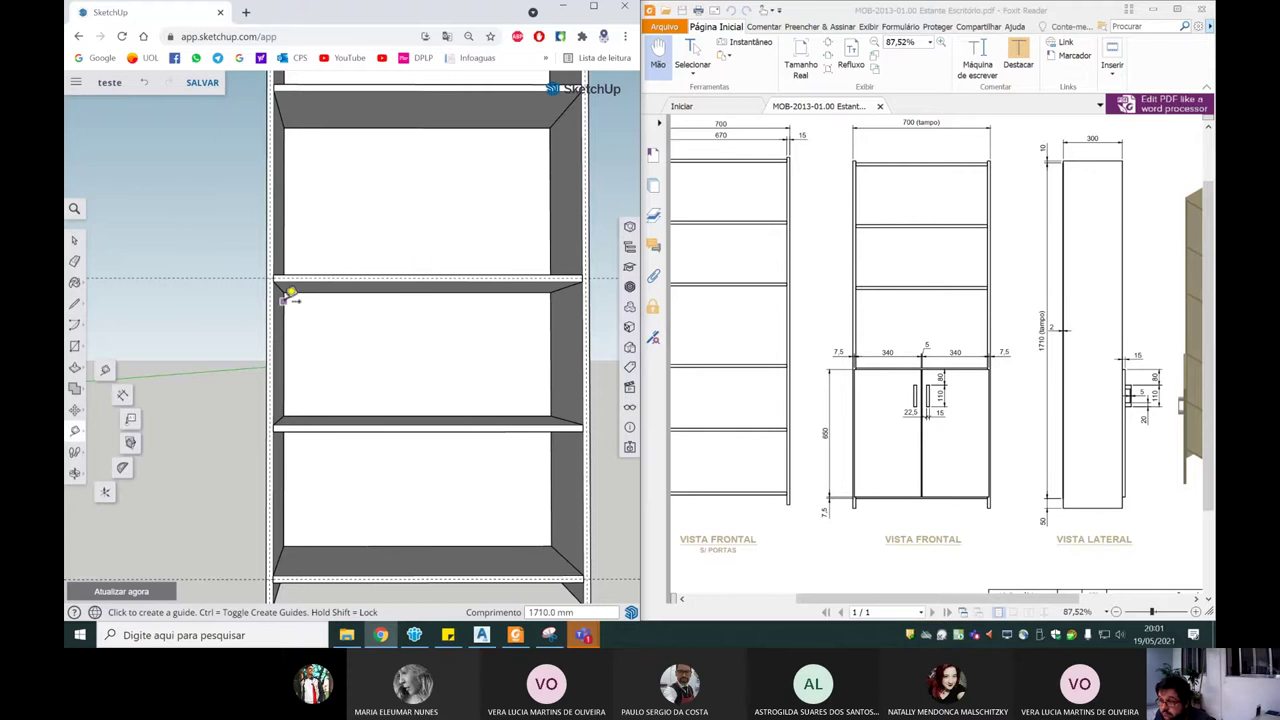
{"action": "scroll", "coordinate": [280, 285], "scroll_direction": "up", "scroll_amount": 2}
{"action": "scroll", "coordinate": [277, 247], "scroll_direction": "up", "scroll_amount": 1}
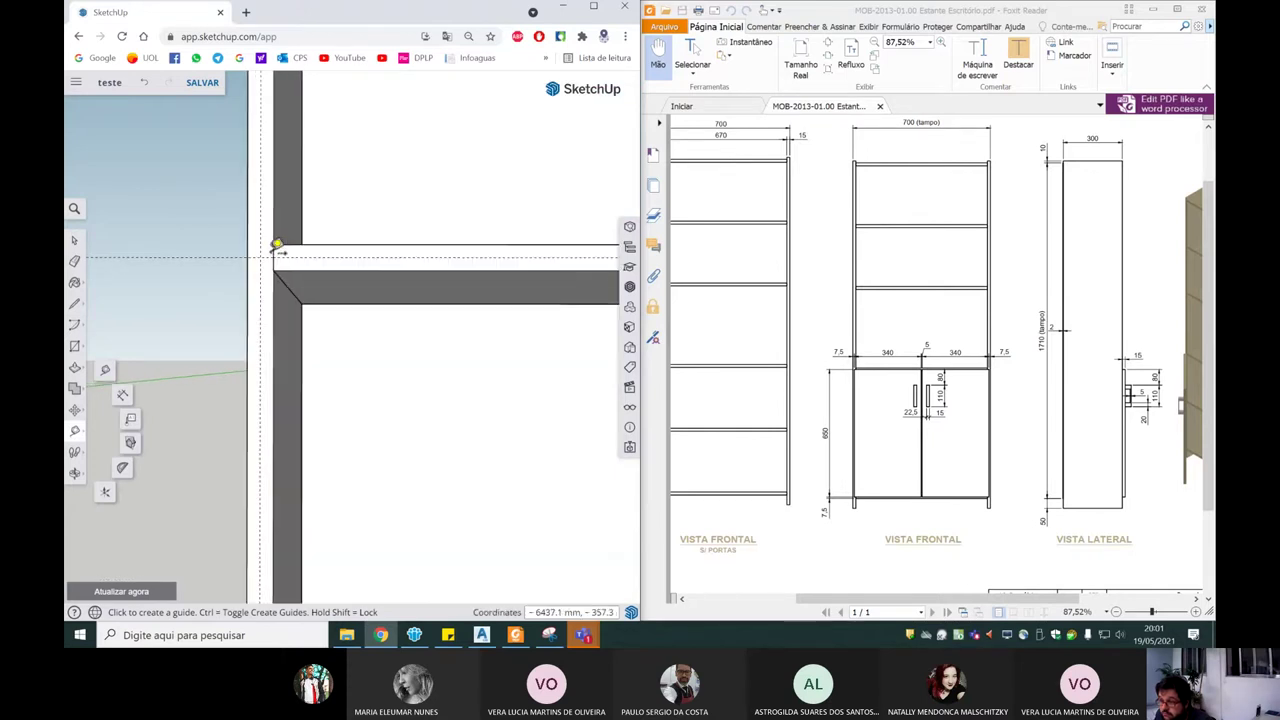
{"action": "left_click", "coordinate": [279, 244]}
{"action": "scroll", "coordinate": [281, 249], "scroll_direction": "down", "scroll_amount": 3}
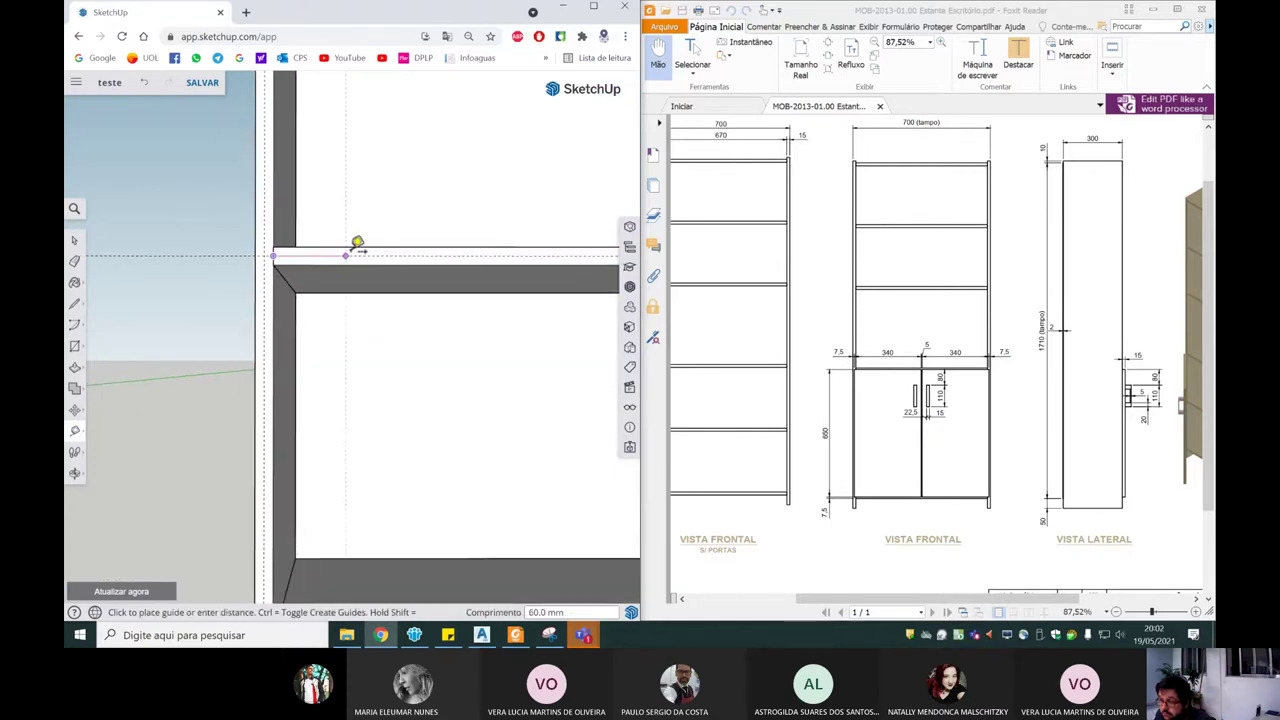
{"action": "scroll", "coordinate": [357, 249], "scroll_direction": "down", "scroll_amount": 2}
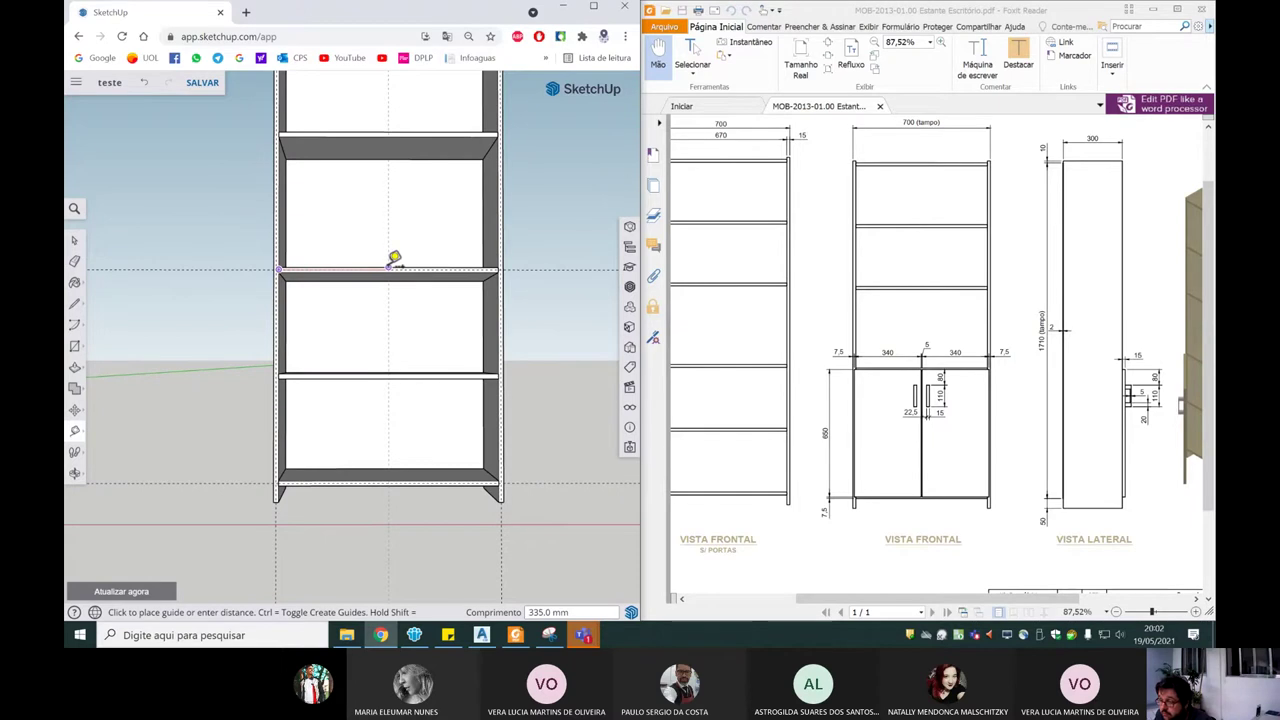
{"action": "left_click", "coordinate": [395, 262]}
{"action": "scroll", "coordinate": [390, 343], "scroll_direction": "up", "scroll_amount": 2}
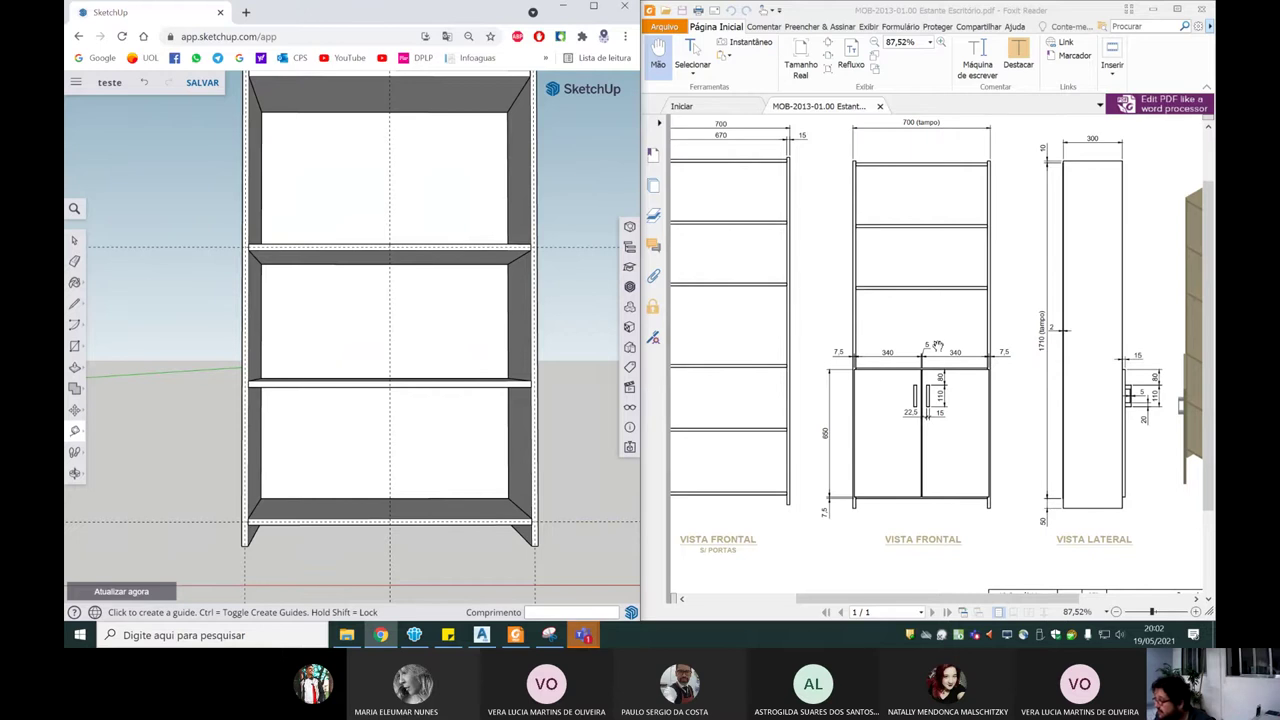
{"action": "scroll", "coordinate": [394, 300], "scroll_direction": "up", "scroll_amount": 3}
Step: Add a 30 mm guide on the middle shelf and a second guide 2.5 mm from the centre guide
{"action": "left_click", "coordinate": [392, 298]}
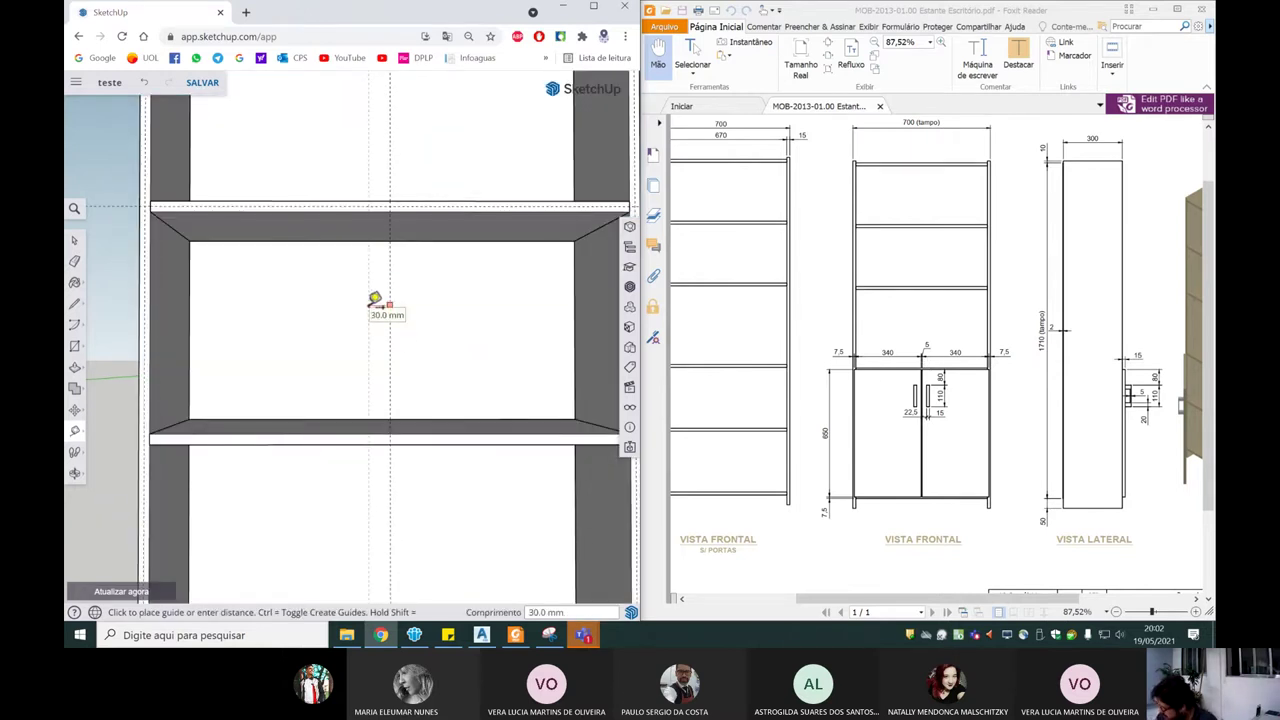
{"action": "left_click", "coordinate": [375, 298]}
{"action": "scroll", "coordinate": [398, 320], "scroll_direction": "up", "scroll_amount": 3}
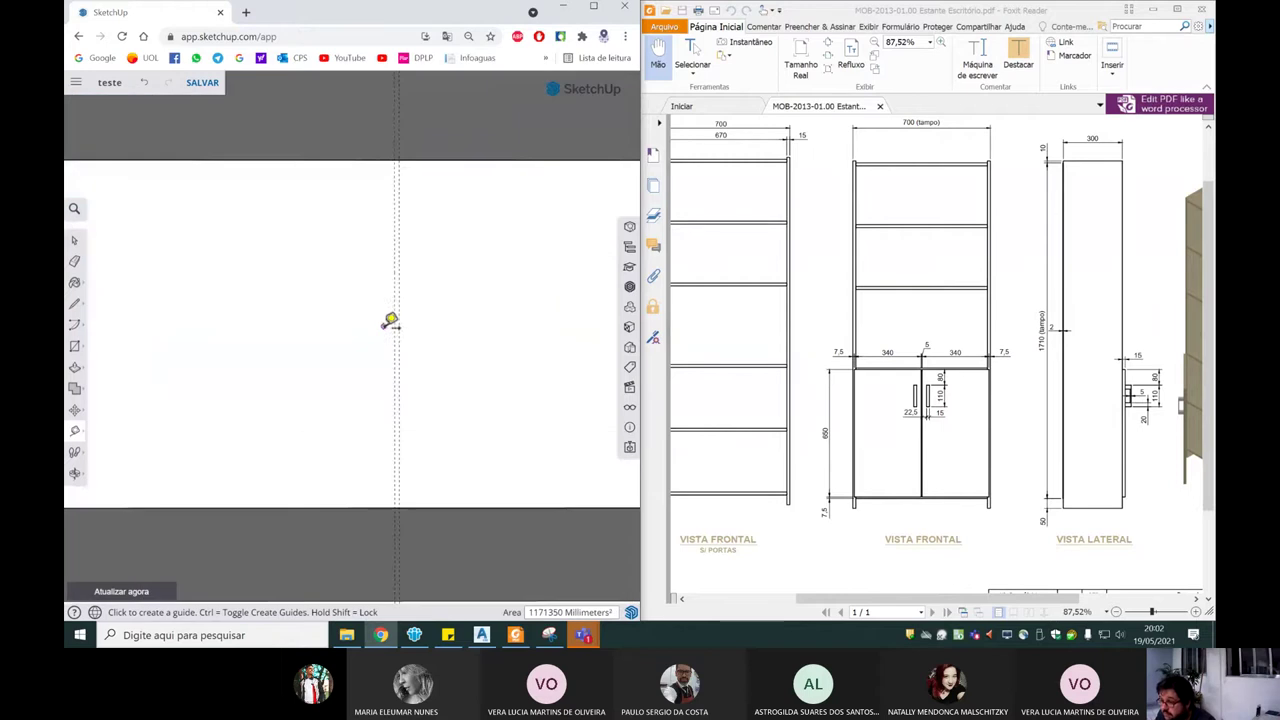
{"action": "left_click", "coordinate": [399, 353]}
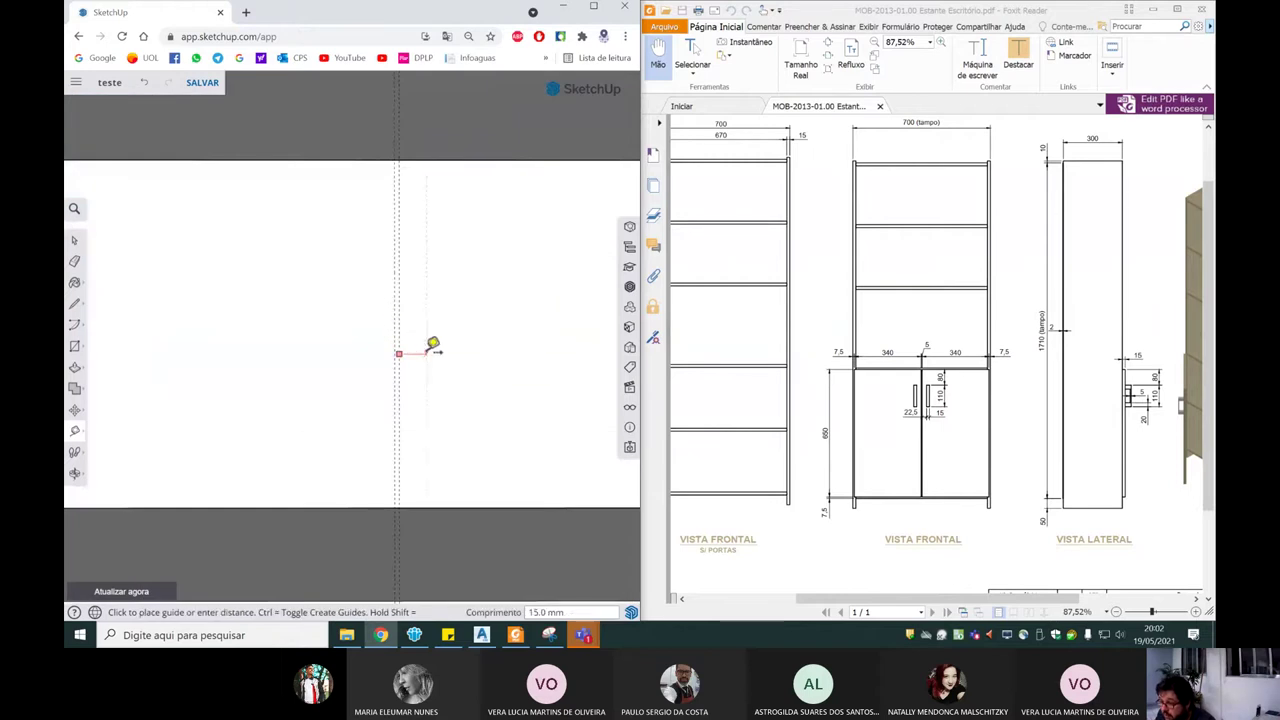
{"action": "type", "text": ".5"}
{"action": "key", "text": "Return"}
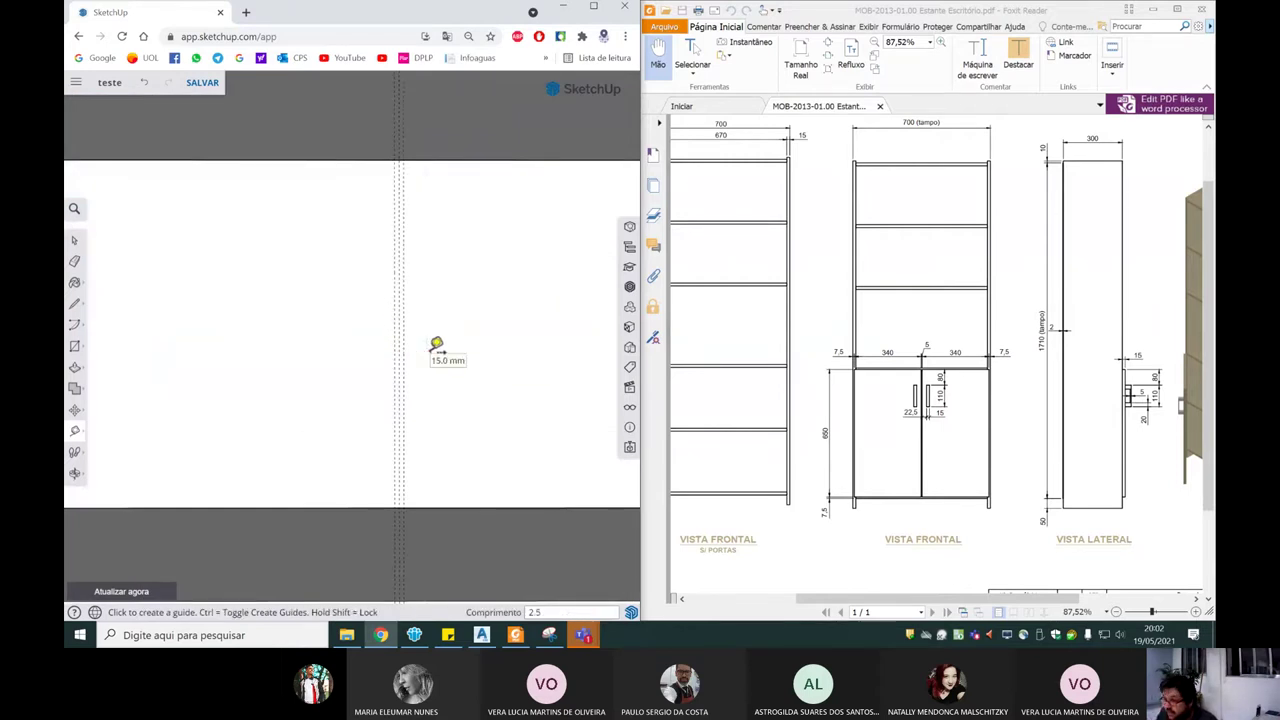
{"action": "scroll", "coordinate": [436, 343], "scroll_direction": "down", "scroll_amount": 1}
{"action": "scroll", "coordinate": [434, 273], "scroll_direction": "down", "scroll_amount": 3}
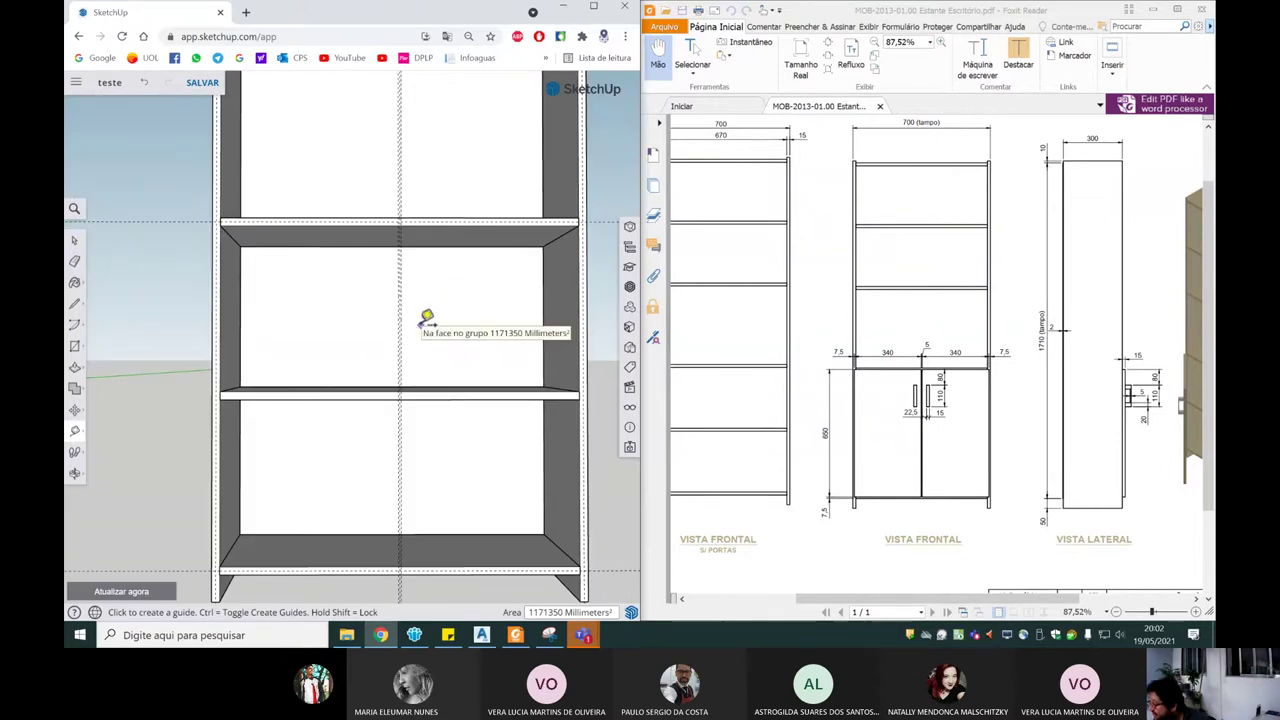
{"action": "scroll", "coordinate": [386, 343], "scroll_direction": "down", "scroll_amount": 1}
{"action": "key", "text": "space"}
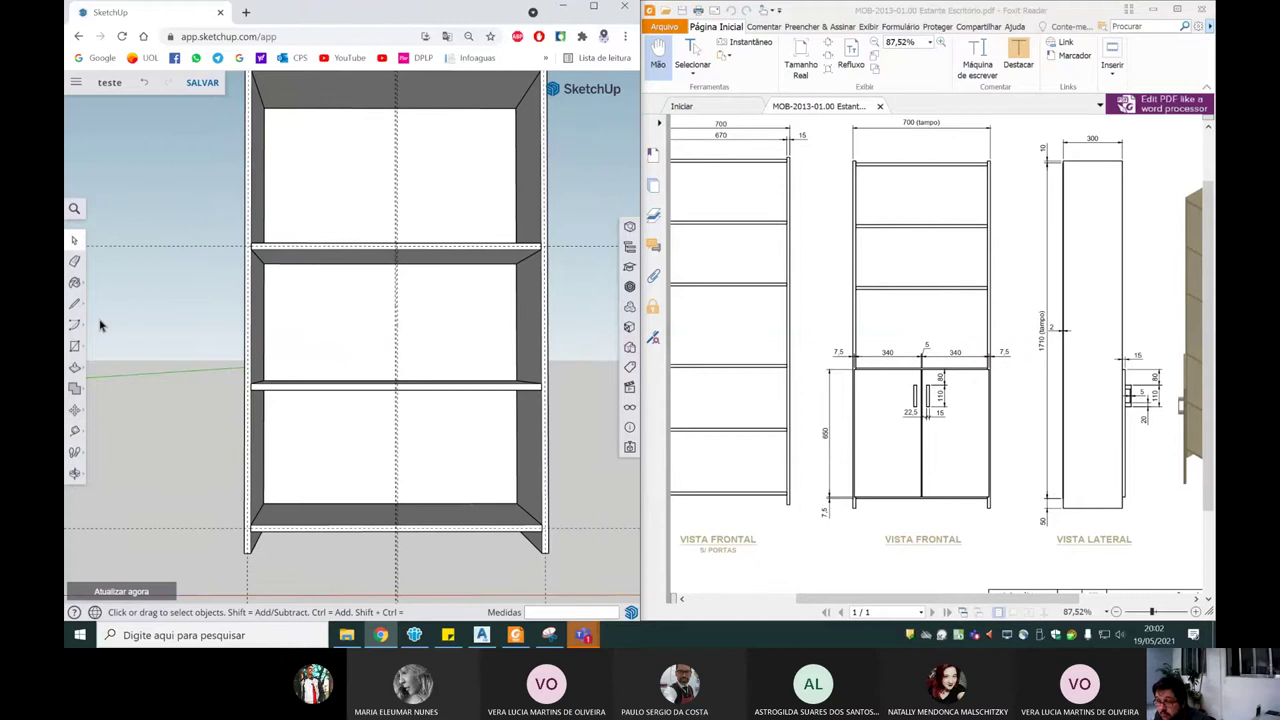
Step: Draw a 340 × 650 mm rectangle from the shelf corner to the guide intersection
{"action": "left_click", "coordinate": [76, 348]}
{"action": "scroll", "coordinate": [252, 244], "scroll_direction": "up", "scroll_amount": 3}
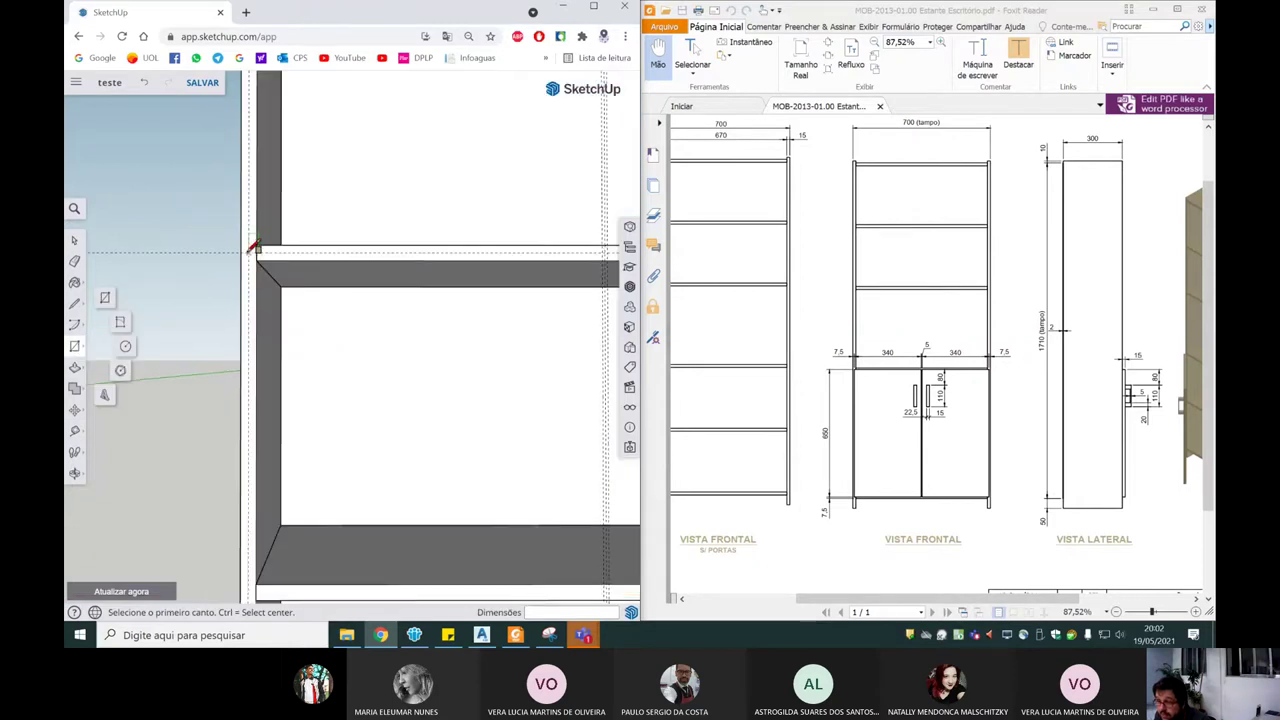
{"action": "left_click", "coordinate": [252, 244]}
{"action": "scroll", "coordinate": [252, 242], "scroll_direction": "down", "scroll_amount": 1}
{"action": "scroll", "coordinate": [254, 240], "scroll_direction": "down", "scroll_amount": 2}
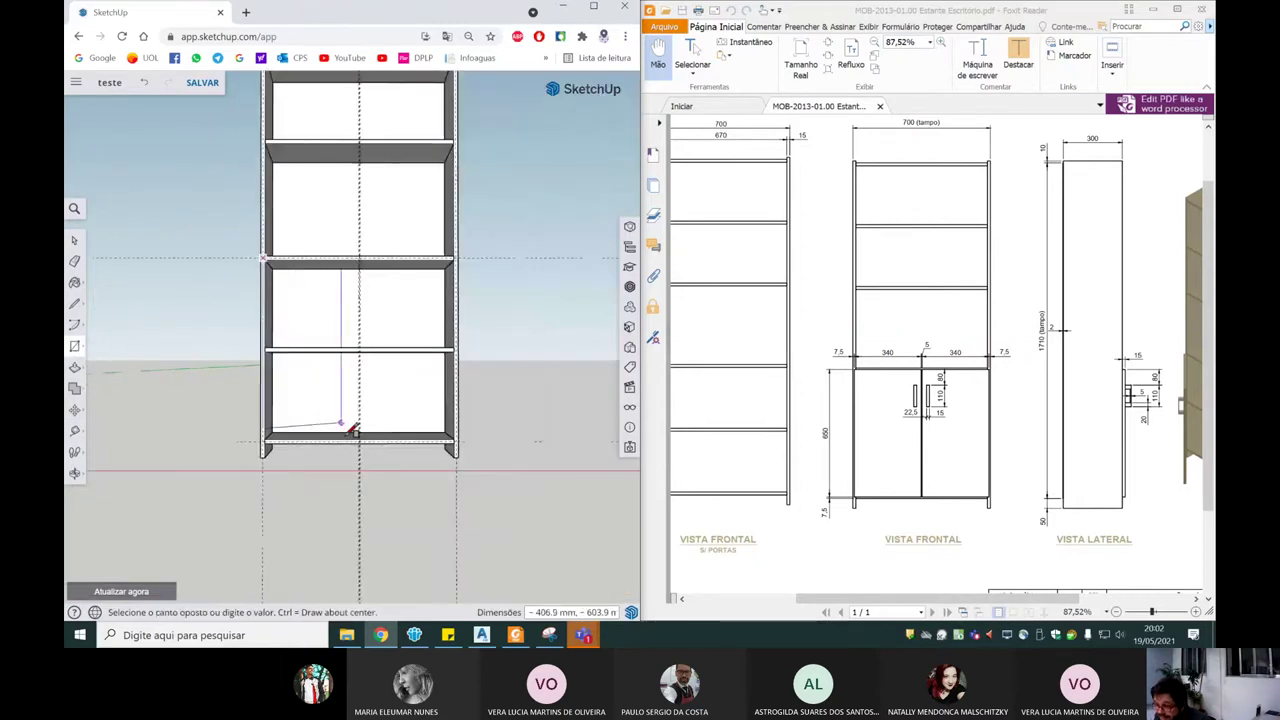
{"action": "scroll", "coordinate": [352, 430], "scroll_direction": "up", "scroll_amount": 4}
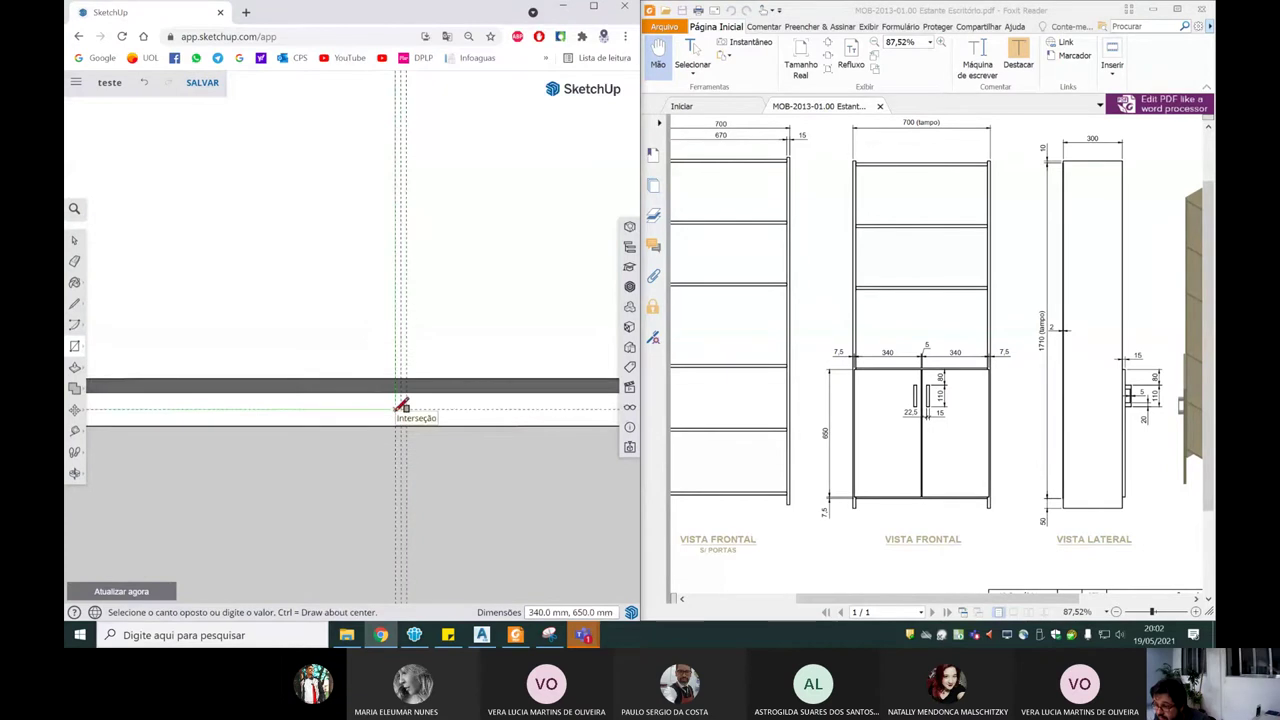
{"action": "left_click", "coordinate": [401, 405]}
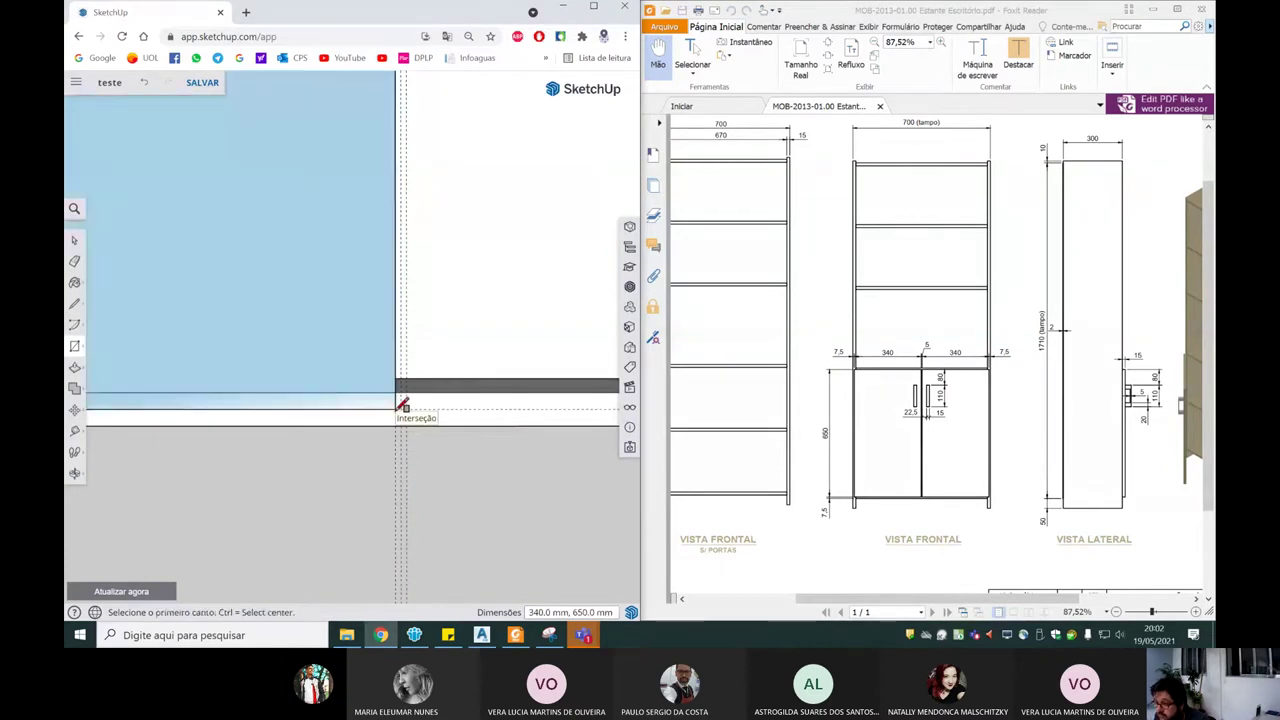
{"action": "scroll", "coordinate": [401, 405], "scroll_direction": "down", "scroll_amount": 5}
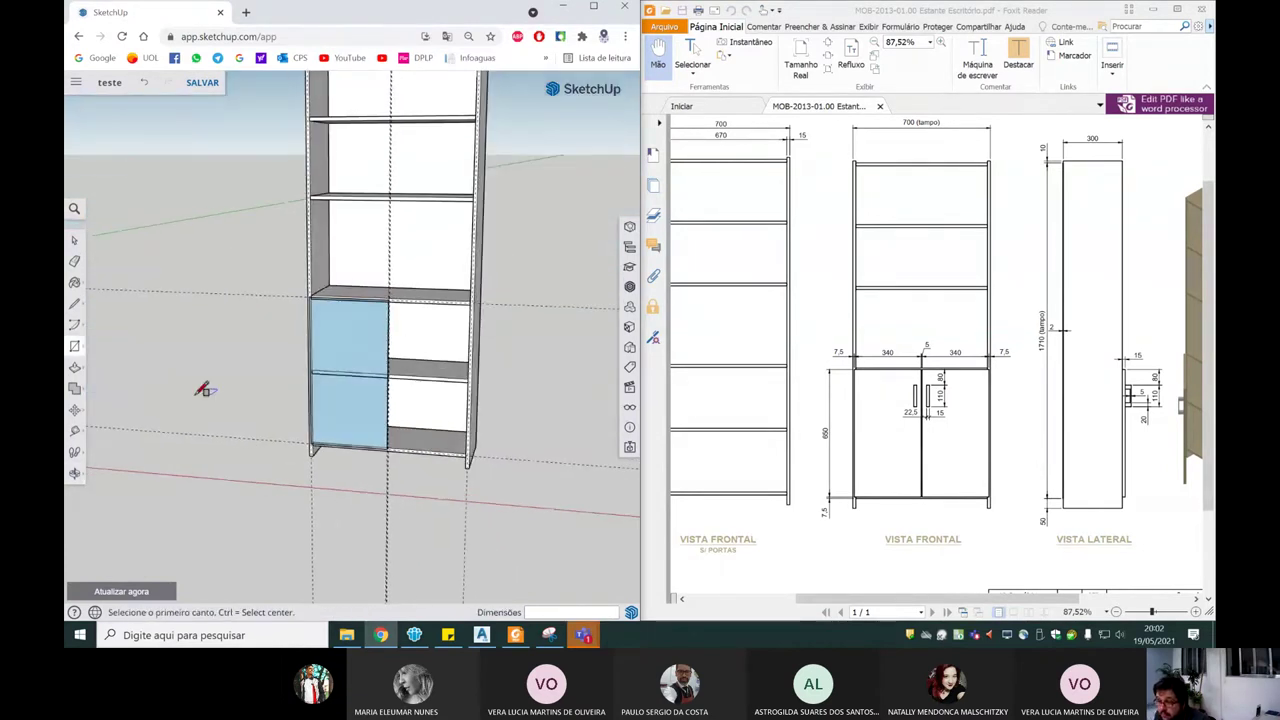
Step: Begin a Push/Pull on the door face, cancel it, and select the face
{"action": "left_click", "coordinate": [75, 368]}
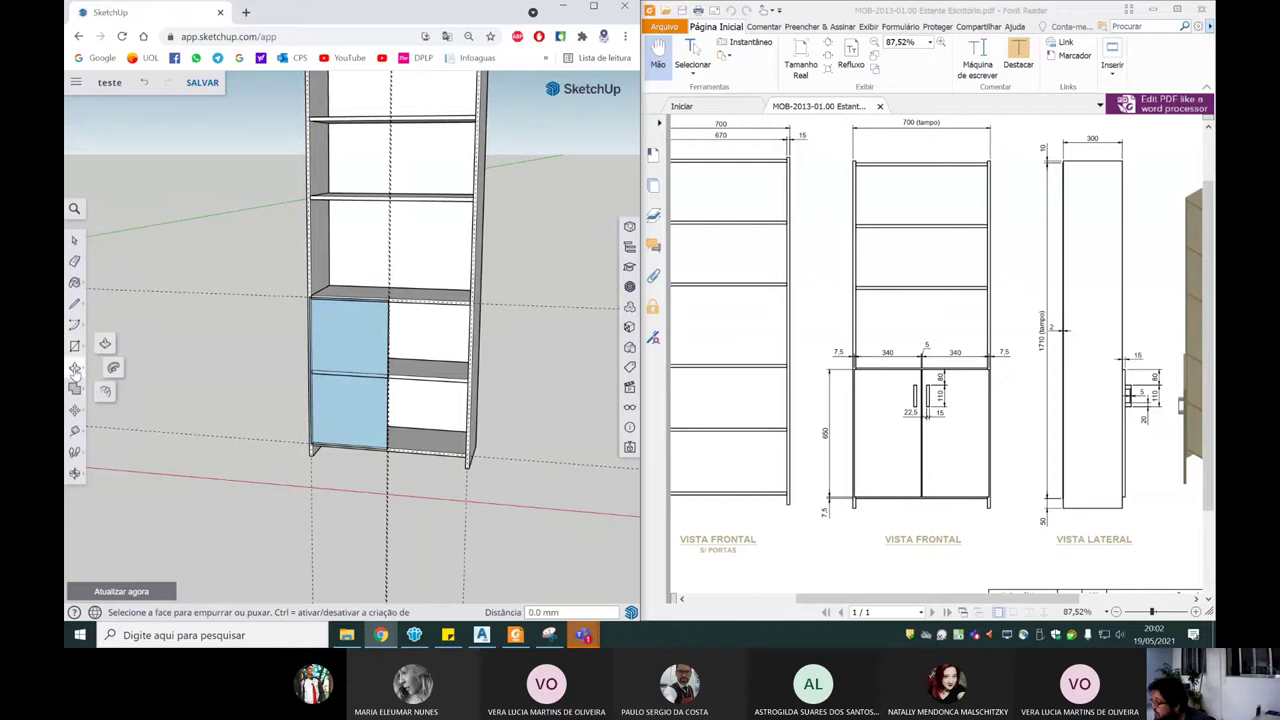
{"action": "left_click", "coordinate": [342, 346]}
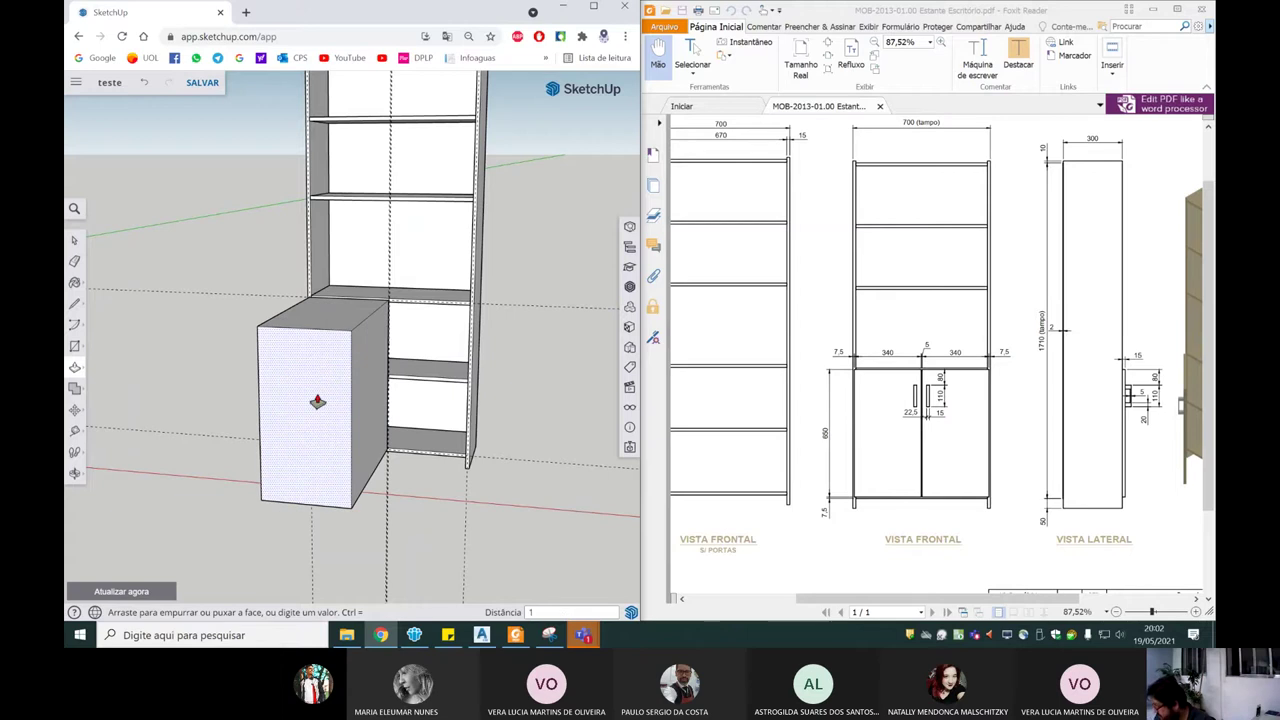
{"action": "key", "text": "Escape"}
{"action": "key", "text": "space"}
{"action": "scroll", "coordinate": [332, 310], "scroll_direction": "up", "scroll_amount": 3}
{"action": "left_click", "coordinate": [333, 317]}
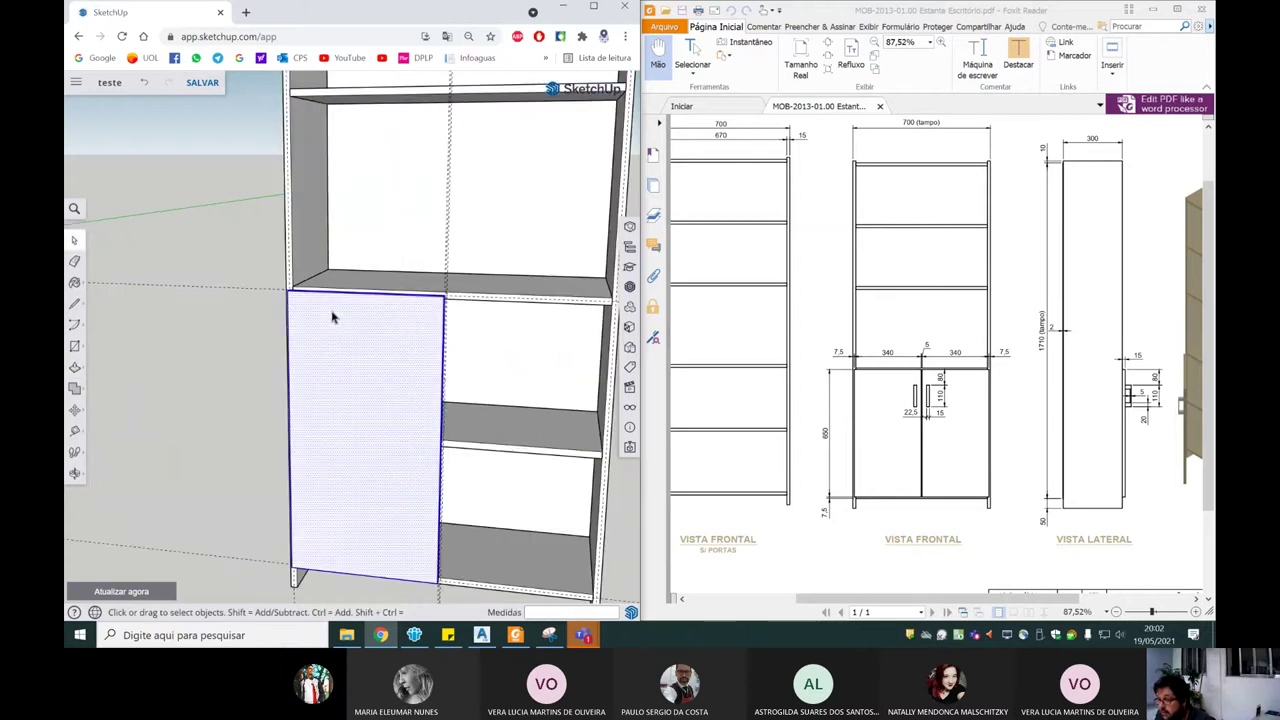
Step: Group the door face and copy it 345 mm right into the lower-right opening
{"action": "right_click", "coordinate": [333, 317]}
{"action": "left_click", "coordinate": [412, 480]}
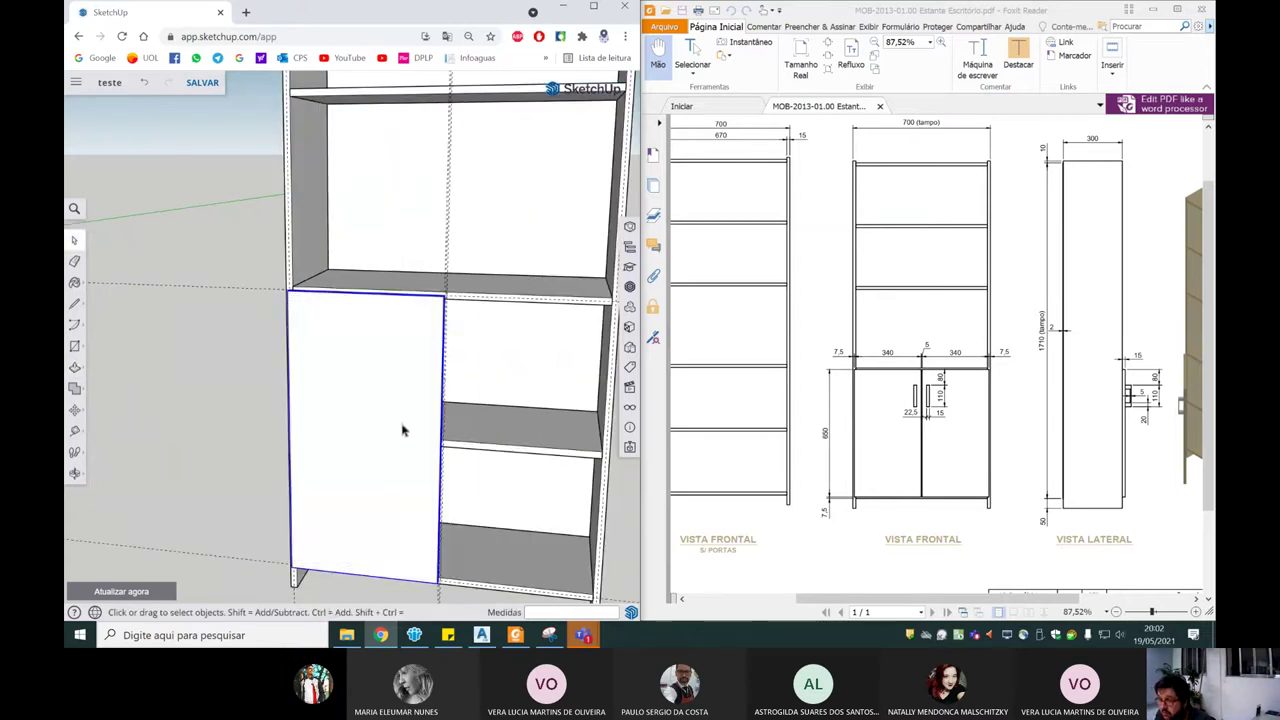
{"action": "left_click", "coordinate": [75, 408]}
{"action": "scroll", "coordinate": [389, 317], "scroll_direction": "up", "scroll_amount": 5}
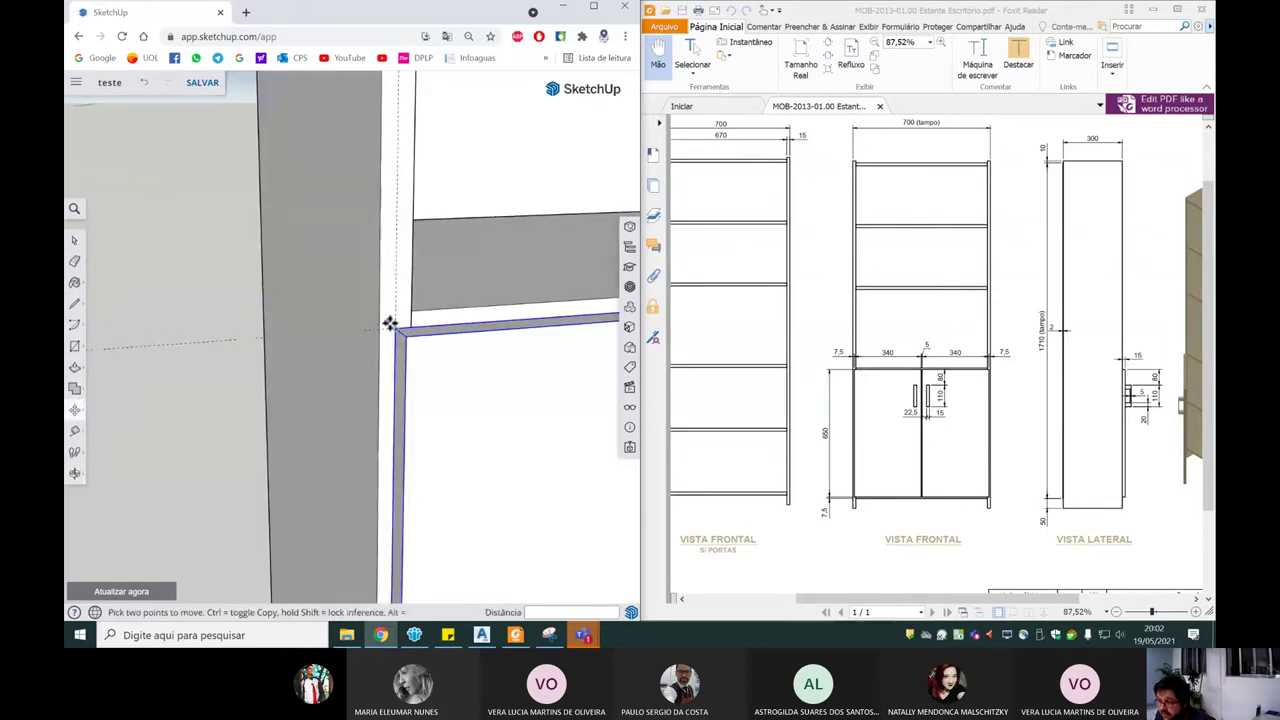
{"action": "left_click", "coordinate": [356, 328]}
{"action": "key", "text": "ctrl"}
{"action": "scroll", "coordinate": [350, 333], "scroll_direction": "down", "scroll_amount": 3}
{"action": "scroll", "coordinate": [343, 337], "scroll_direction": "down", "scroll_amount": 2}
{"action": "scroll", "coordinate": [330, 337], "scroll_direction": "up", "scroll_amount": 3}
{"action": "scroll", "coordinate": [325, 340], "scroll_direction": "up", "scroll_amount": 2}
{"action": "scroll", "coordinate": [320, 360], "scroll_direction": "down", "scroll_amount": 3}
{"action": "scroll", "coordinate": [270, 390], "scroll_direction": "up", "scroll_amount": 3}
{"action": "scroll", "coordinate": [230, 385], "scroll_direction": "up", "scroll_amount": 2}
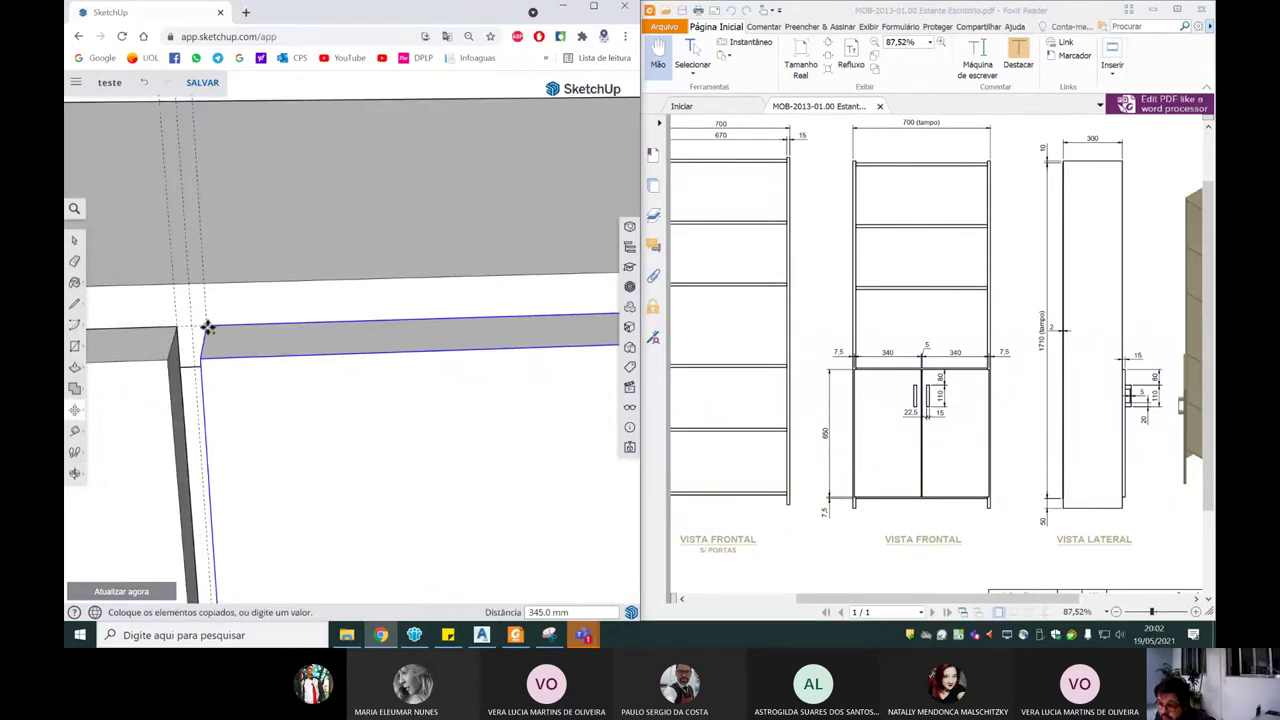
{"action": "left_click", "coordinate": [207, 327]}
Step: Orbit to check both doors and save the model with SALVAR
{"action": "middle_click_drag", "start_coordinate": [207, 327], "coordinate": [391, 248]}
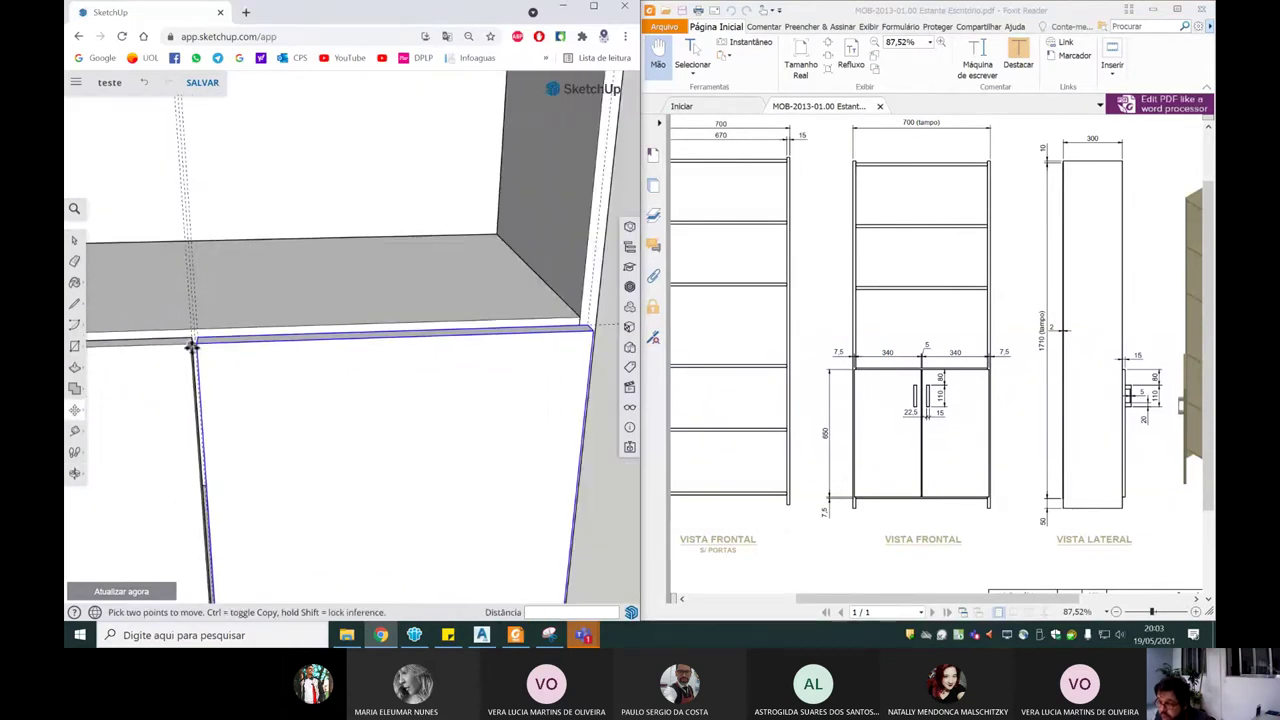
{"action": "scroll", "coordinate": [391, 248], "scroll_direction": "down", "scroll_amount": 5}
{"action": "scroll", "coordinate": [380, 334], "scroll_direction": "up", "scroll_amount": 1}
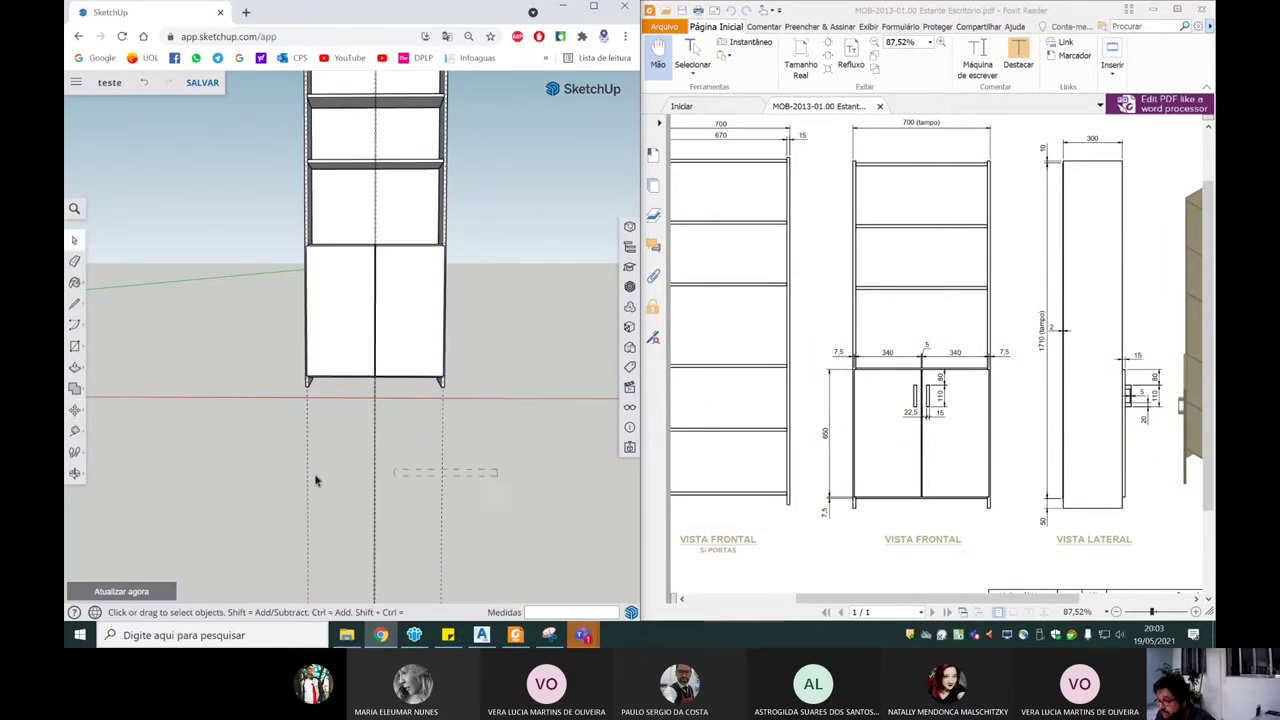
{"action": "left_click", "coordinate": [202, 84]}
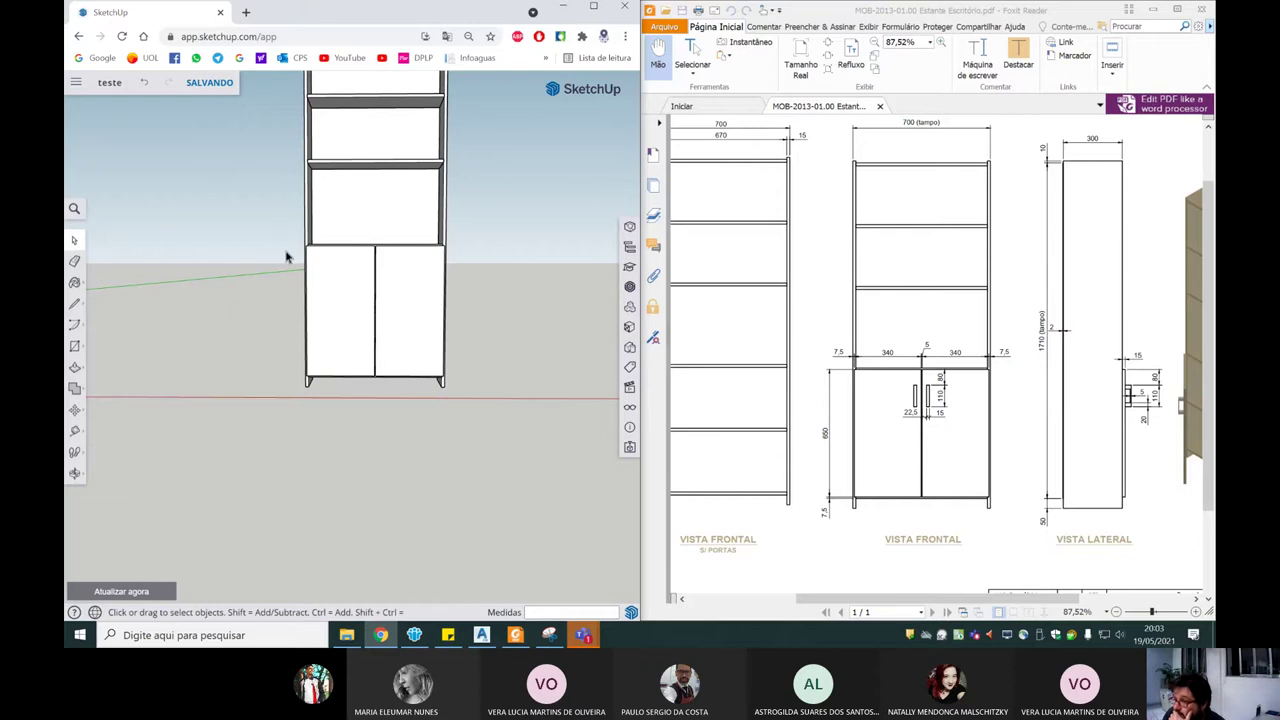
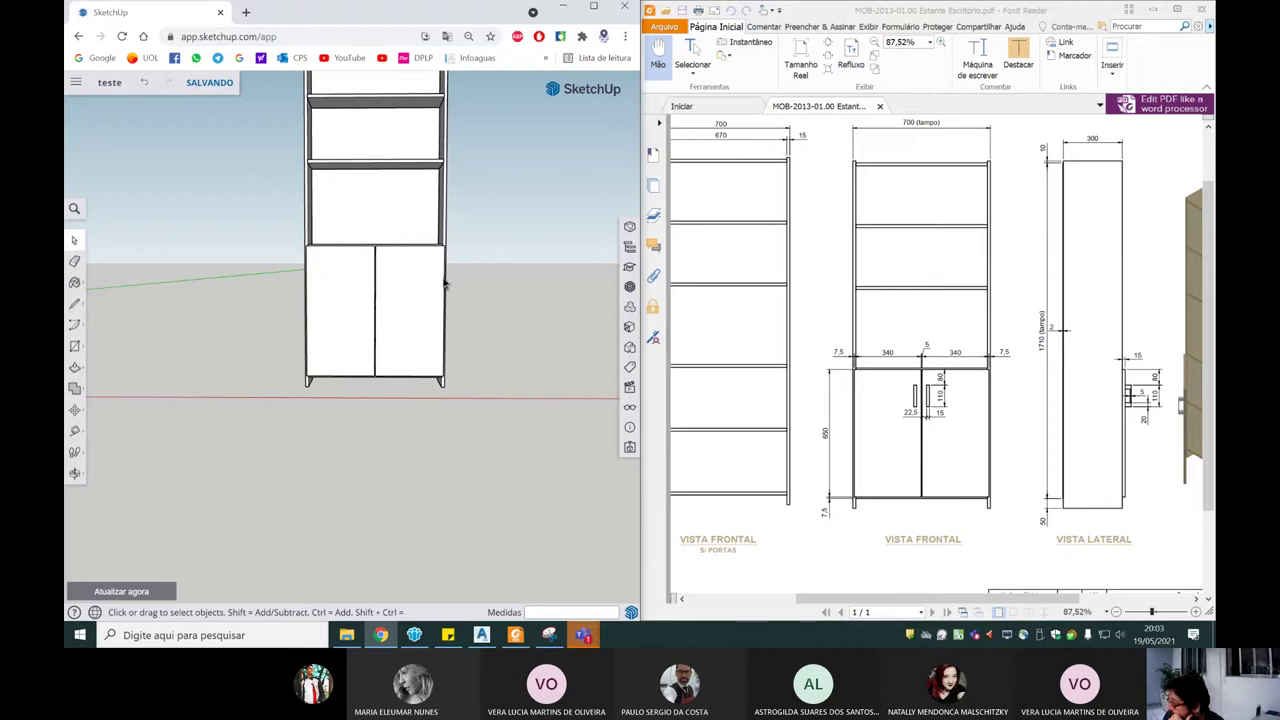
Step: Scroll the PDF drawing to the bookcase's front elevation with the handle dimensions
{"action": "mouse_move", "coordinate": [985, 598]}
{"action": "left_mouse_down"}
{"action": "mouse_move", "coordinate": [1038, 597]}
{"action": "mouse_move", "coordinate": [868, 598]}
{"action": "left_mouse_up"}
{"action": "scroll", "coordinate": [943, 500], "scroll_direction": "down", "scroll_amount": 3}
{"action": "scroll", "coordinate": [943, 560], "scroll_direction": "up", "scroll_amount": 3}
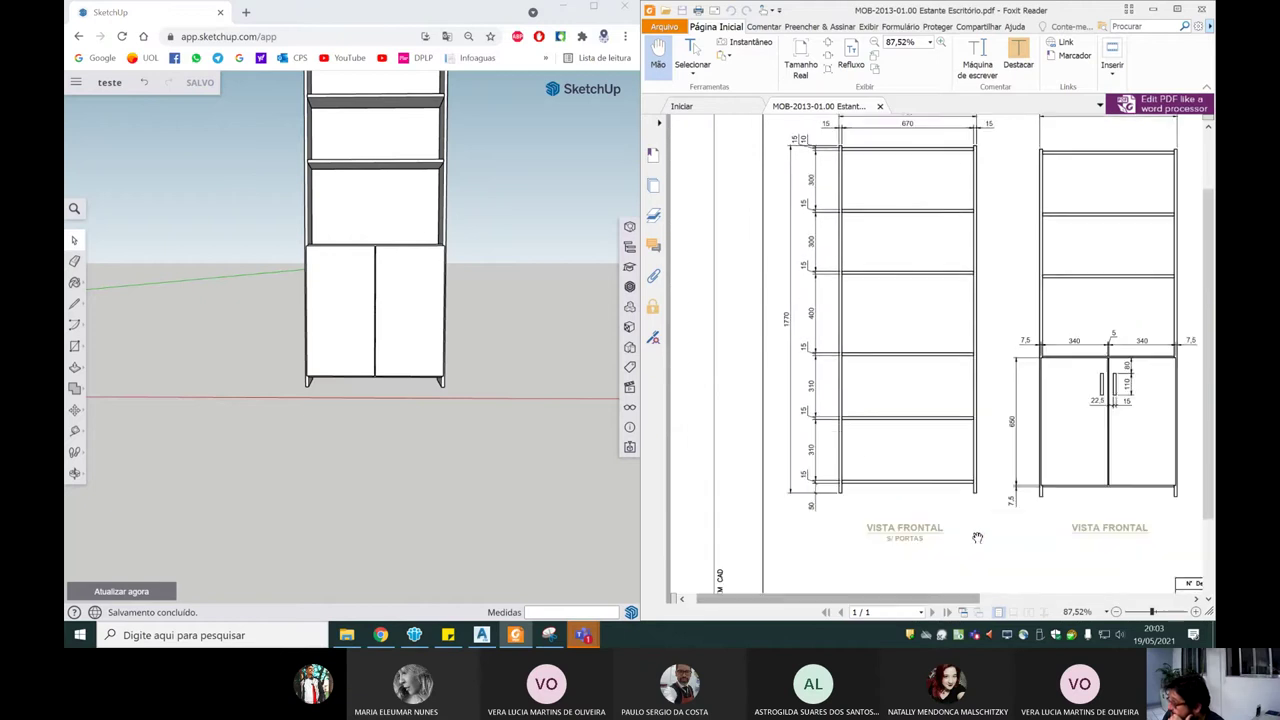
{"action": "scroll", "coordinate": [965, 568], "scroll_direction": "up", "scroll_amount": 2}
{"action": "left_click_drag", "start_coordinate": [925, 598], "coordinate": [966, 586]}
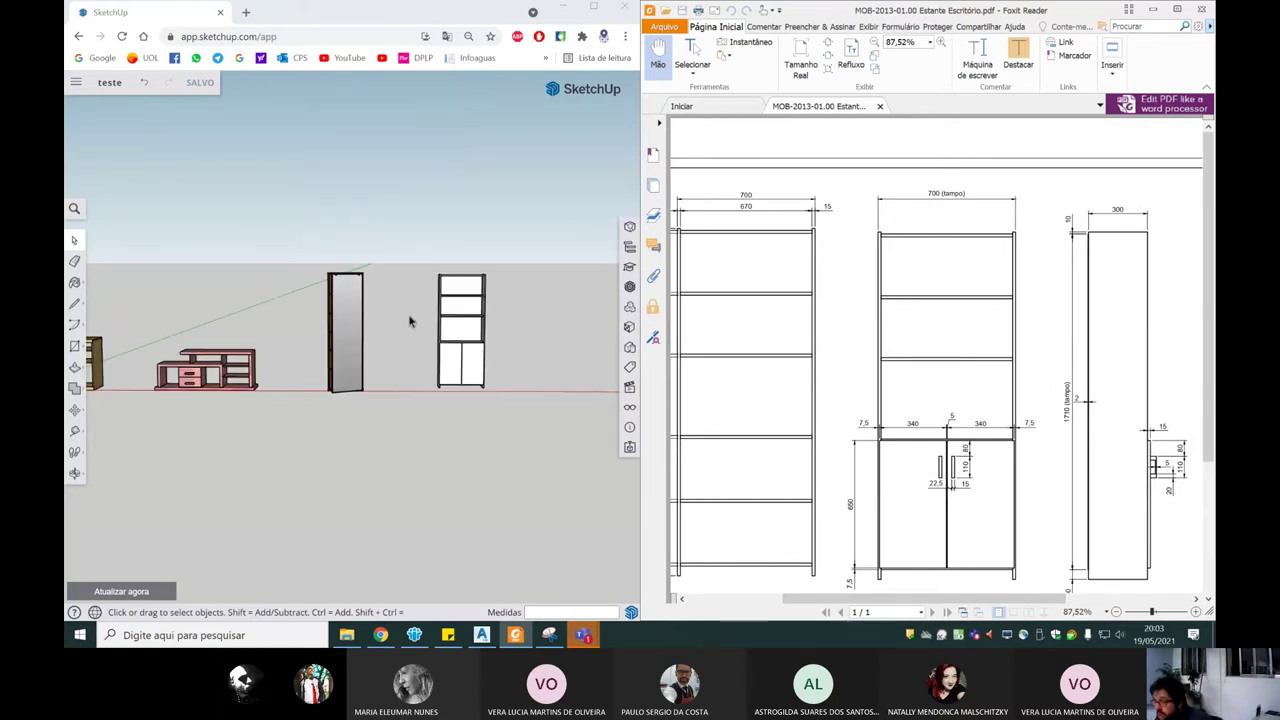
Step: Zoom and orbit the SketchUp model in close on the two lower doors
{"action": "scroll", "coordinate": [453, 362], "scroll_direction": "up", "scroll_amount": 2}
{"action": "scroll", "coordinate": [514, 340], "scroll_direction": "up", "scroll_amount": 3}
{"action": "scroll", "coordinate": [486, 349], "scroll_direction": "up", "scroll_amount": 3}
{"action": "mouse_move", "coordinate": [481, 349]}
{"action": "middle_mouse_down"}
{"action": "mouse_move", "coordinate": [463, 323]}
{"action": "mouse_move", "coordinate": [363, 434]}
{"action": "mouse_move", "coordinate": [414, 297]}
{"action": "mouse_move", "coordinate": [430, 298]}
{"action": "mouse_move", "coordinate": [432, 336]}
{"action": "middle_mouse_up"}
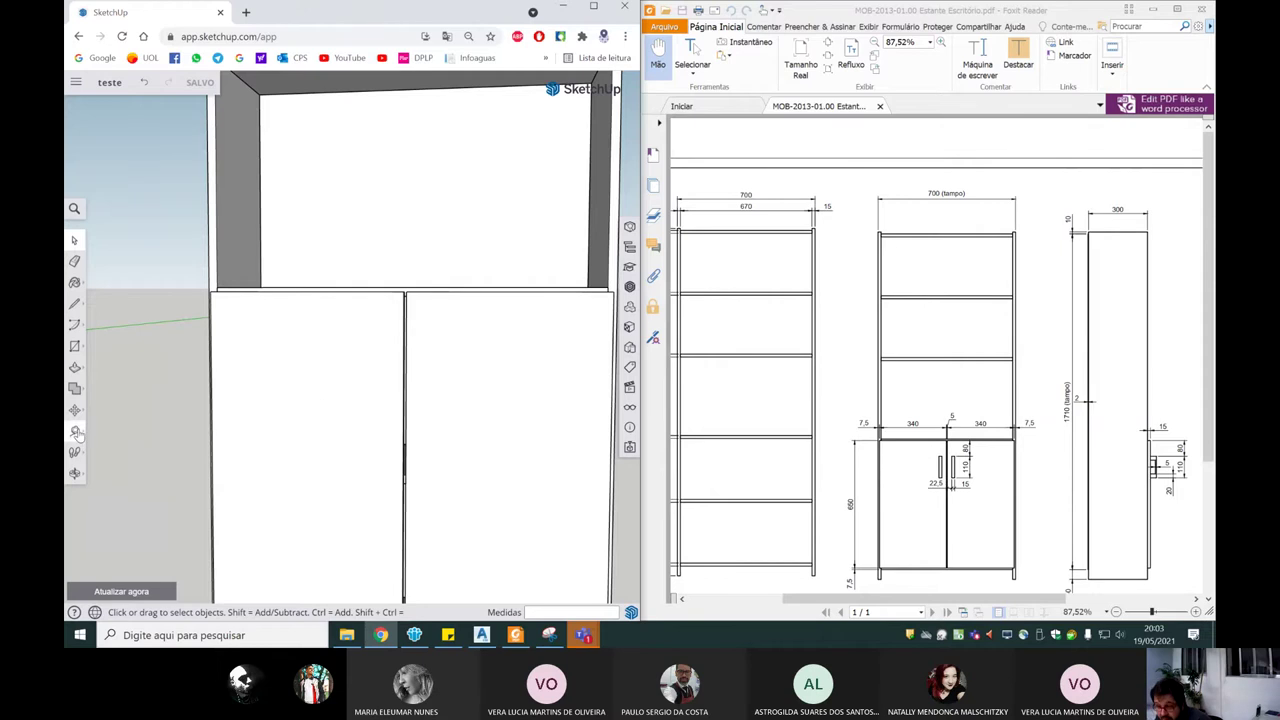
{"action": "scroll", "coordinate": [405, 440], "scroll_direction": "up", "scroll_amount": 5}
Step: Place a guide 22.5 mm from the door gap on one door
{"action": "middle_click_drag", "start_coordinate": [409, 449], "coordinate": [354, 469]}
{"action": "left_click", "coordinate": [325, 455]}
{"action": "scroll", "coordinate": [320, 445], "scroll_direction": "up", "scroll_amount": 2}
{"action": "scroll", "coordinate": [310, 422], "scroll_direction": "down", "scroll_amount": 3}
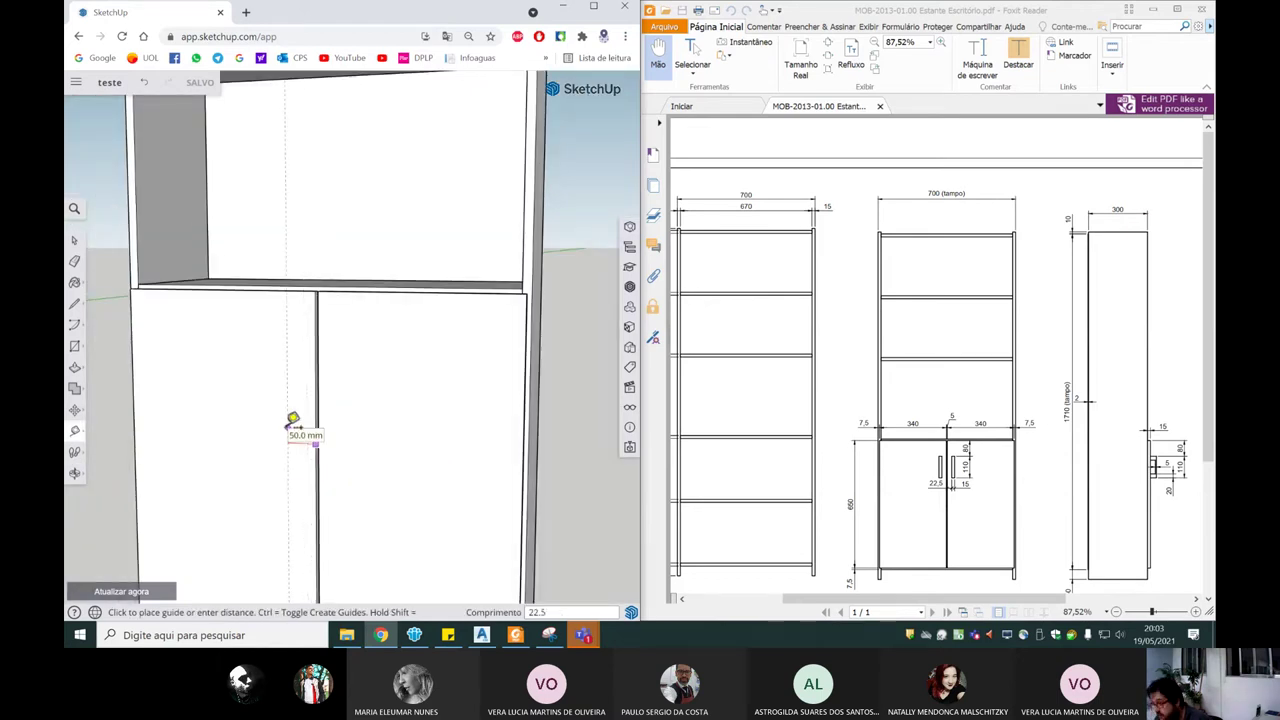
{"action": "key", "text": "Return"}
{"action": "scroll", "coordinate": [326, 438], "scroll_direction": "up", "scroll_amount": 3}
{"action": "mouse_move", "coordinate": [331, 443]}
{"action": "middle_mouse_down"}
{"action": "mouse_move", "coordinate": [390, 460]}
{"action": "mouse_move", "coordinate": [357, 471]}
{"action": "mouse_move", "coordinate": [314, 516]}
{"action": "middle_mouse_up"}
Step: Place the matching 22.5 mm guide from the gap on the other door
{"action": "left_click", "coordinate": [331, 519]}
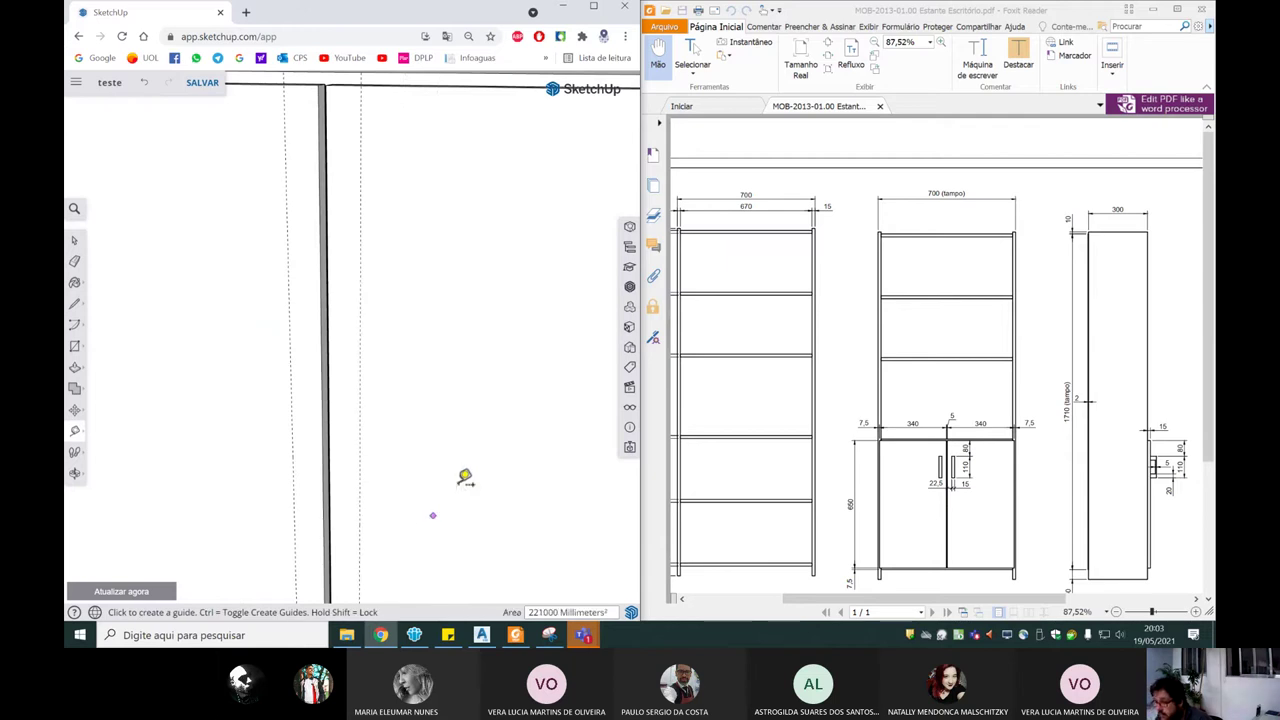
{"action": "scroll", "coordinate": [463, 477], "scroll_direction": "down", "scroll_amount": 5}
{"action": "mouse_move", "coordinate": [443, 443]}
{"action": "middle_mouse_down"}
{"action": "mouse_move", "coordinate": [491, 360]}
{"action": "mouse_move", "coordinate": [465, 392]}
{"action": "middle_mouse_up"}
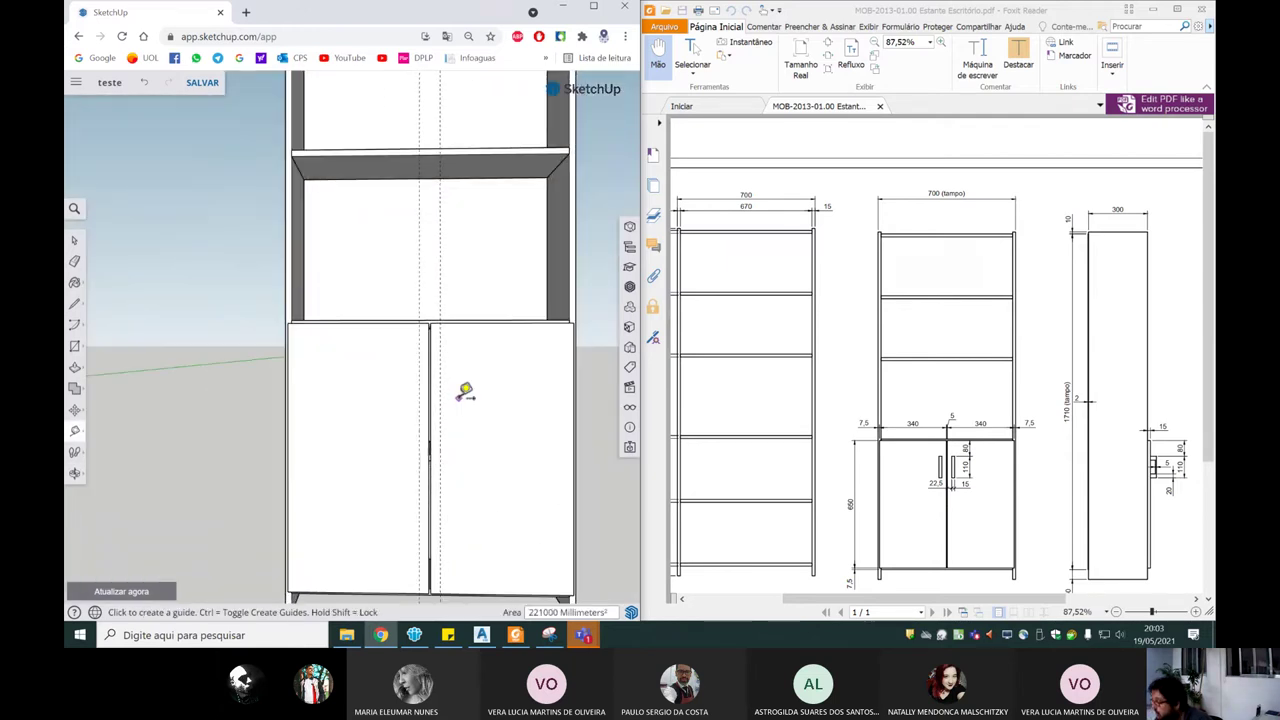
{"action": "scroll", "coordinate": [480, 422], "scroll_direction": "up", "scroll_amount": 2}
{"action": "scroll", "coordinate": [440, 405], "scroll_direction": "up", "scroll_amount": 2}
{"action": "middle_click_drag", "start_coordinate": [428, 400], "coordinate": [426, 376]}
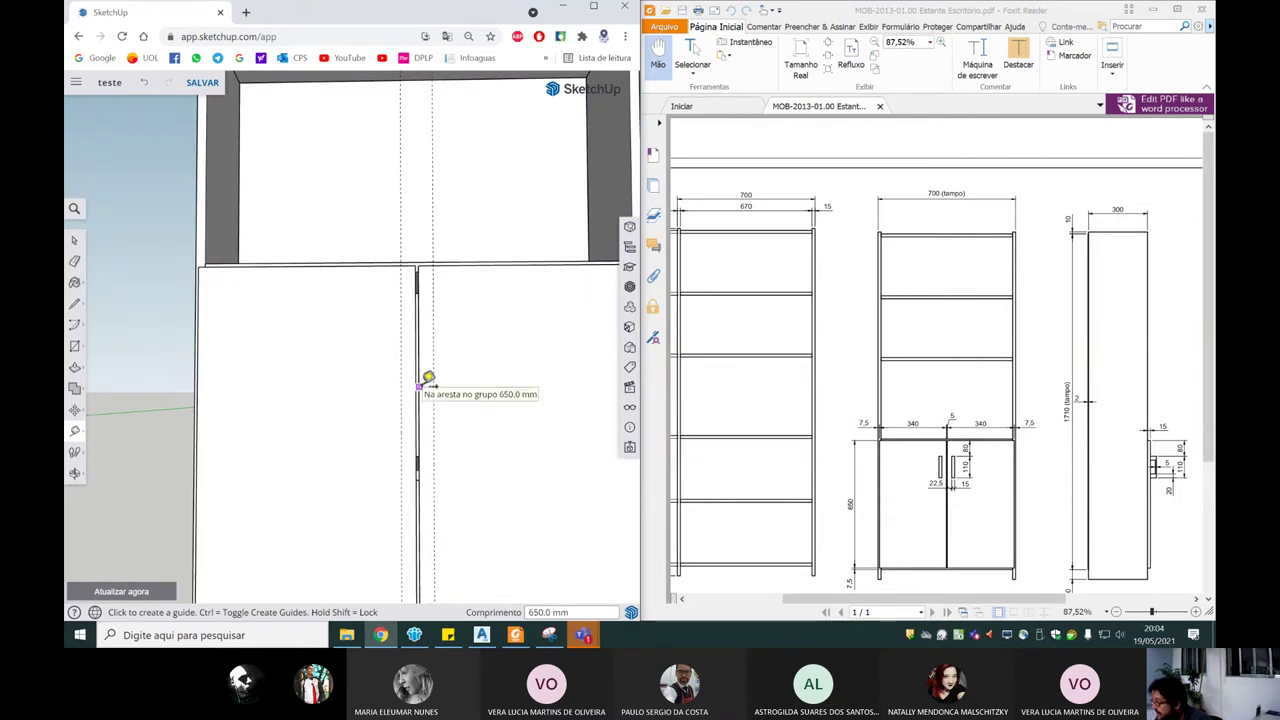
{"action": "scroll", "coordinate": [428, 378], "scroll_direction": "up", "scroll_amount": 1}
{"action": "left_click", "coordinate": [402, 385]}
{"action": "key", "text": "Return"}
Step: Add a guide 15 mm further out for the handle width
{"action": "left_click", "coordinate": [443, 400]}
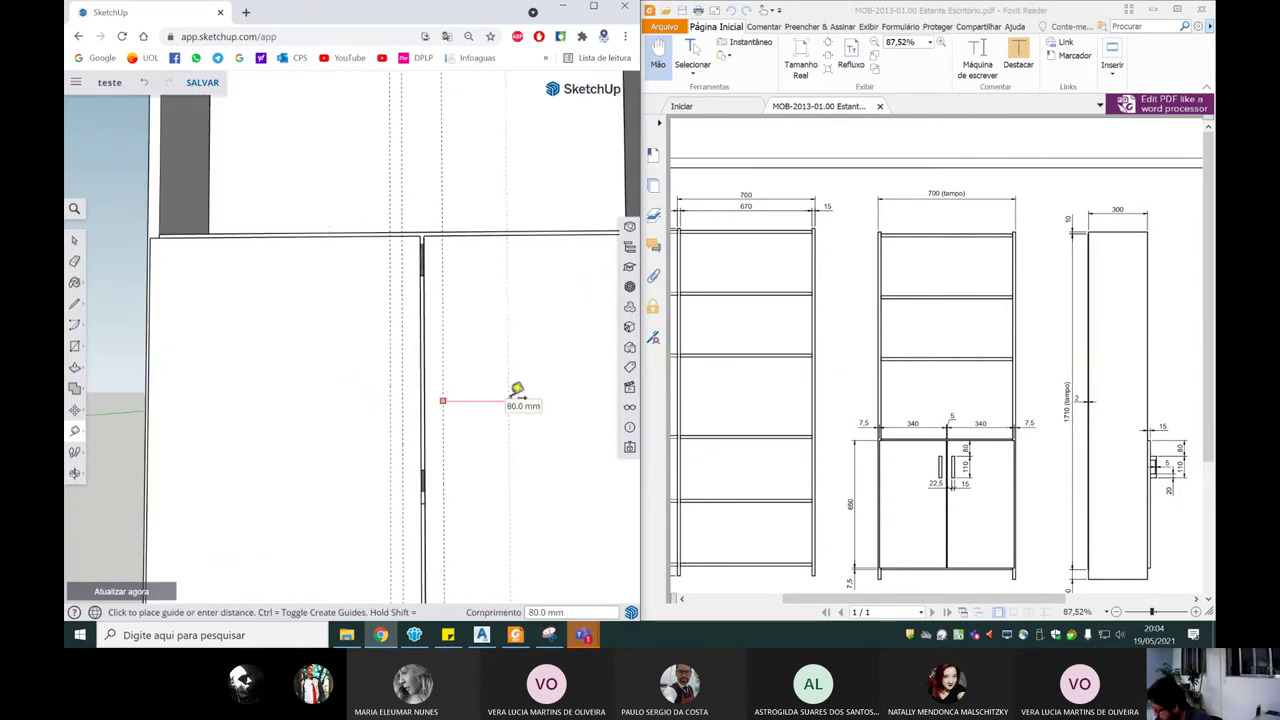
{"action": "type", "text": "15"}
{"action": "key", "text": "Return"}
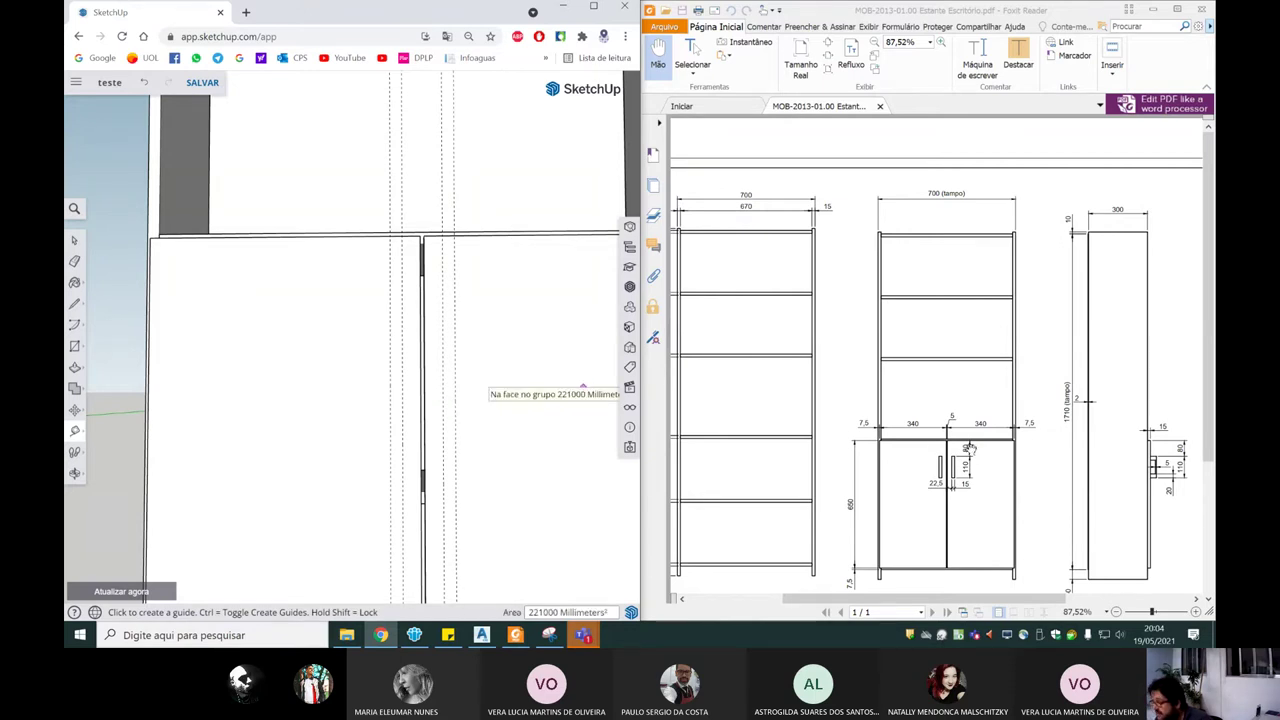
{"action": "scroll", "coordinate": [492, 238], "scroll_direction": "up", "scroll_amount": 2}
Step: Add horizontal guides 80 mm below the door top and 110 mm below that
{"action": "left_click", "coordinate": [480, 231]}
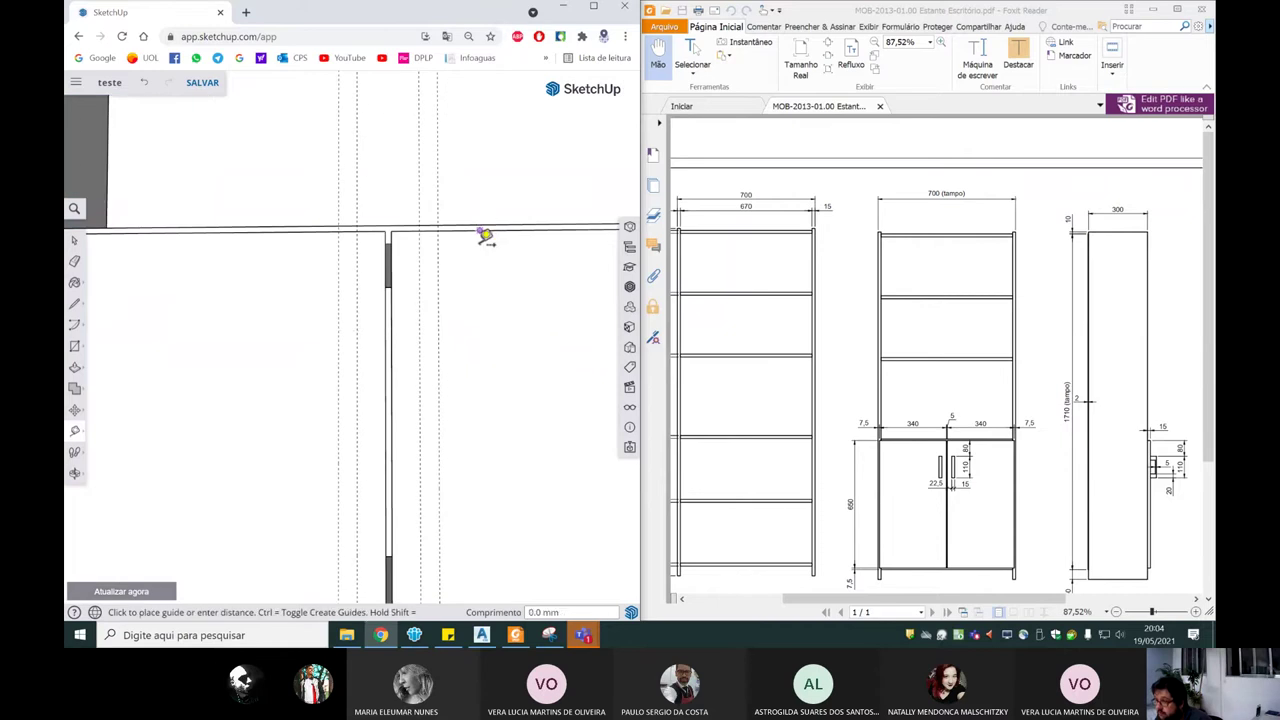
{"action": "left_click", "coordinate": [491, 328]}
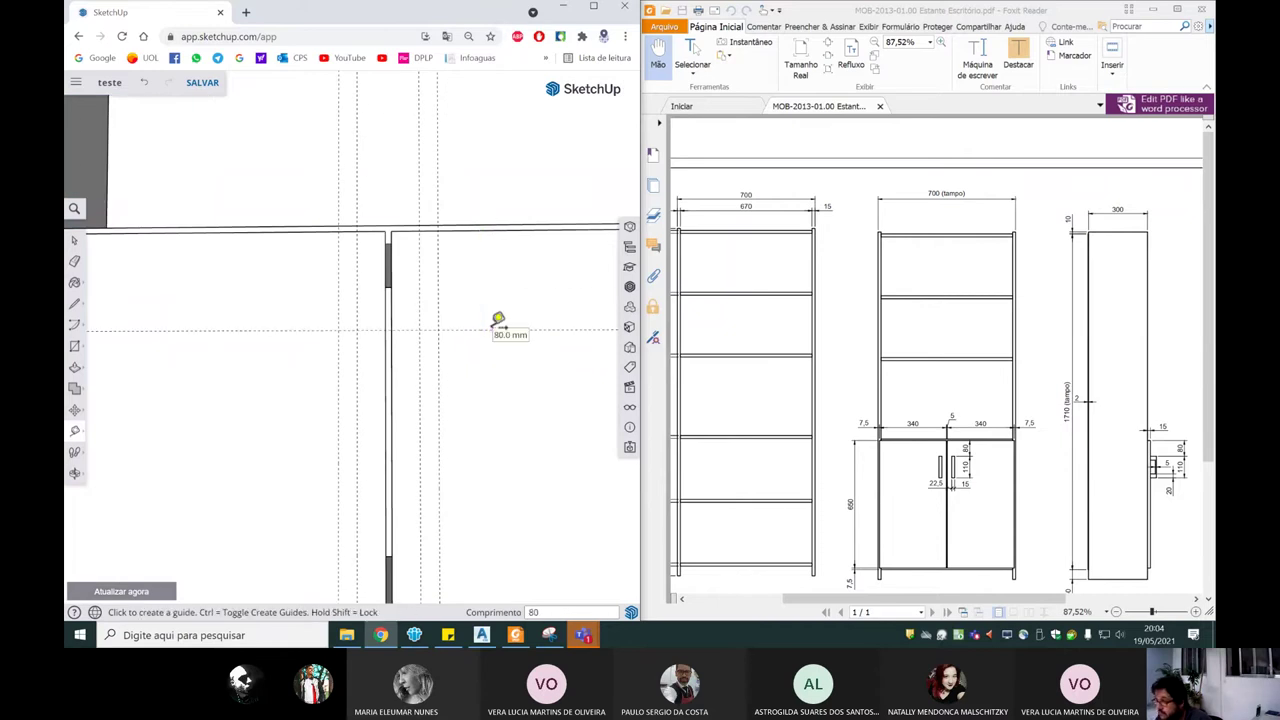
{"action": "scroll", "coordinate": [488, 332], "scroll_direction": "down", "scroll_amount": 2}
{"action": "left_click", "coordinate": [490, 329]}
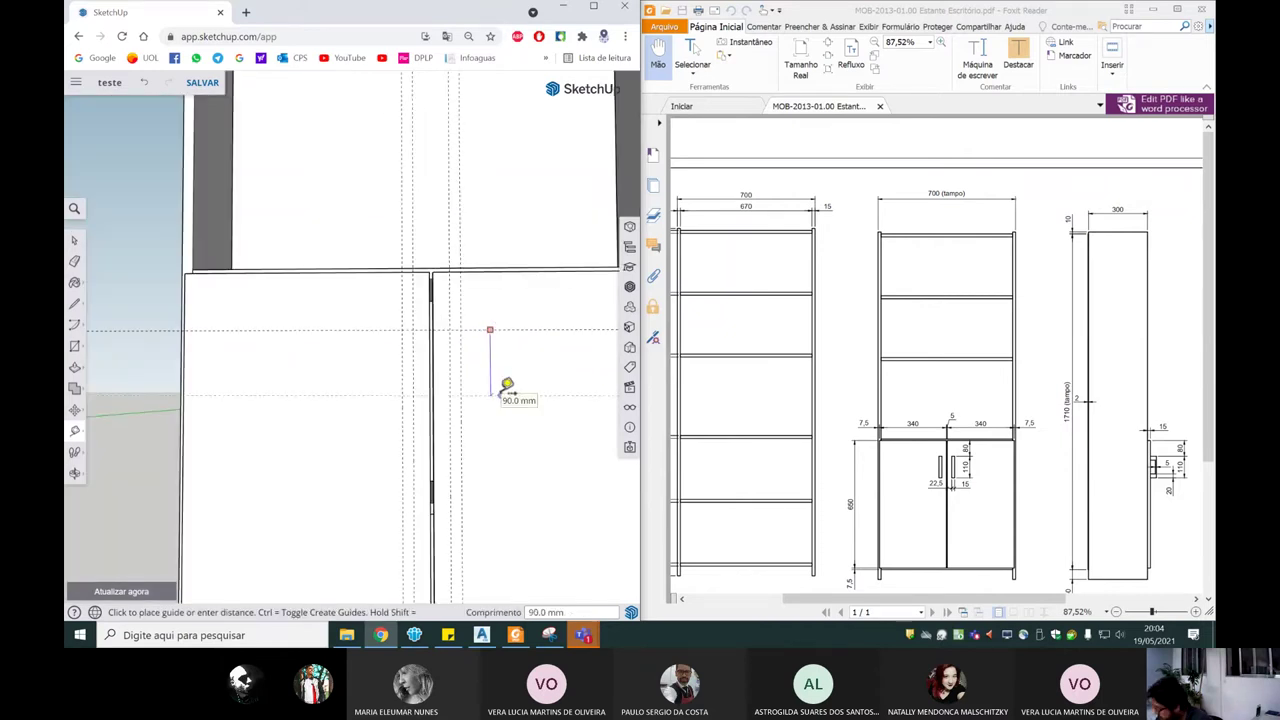
{"action": "type", "text": "0"}
{"action": "key", "text": "Return"}
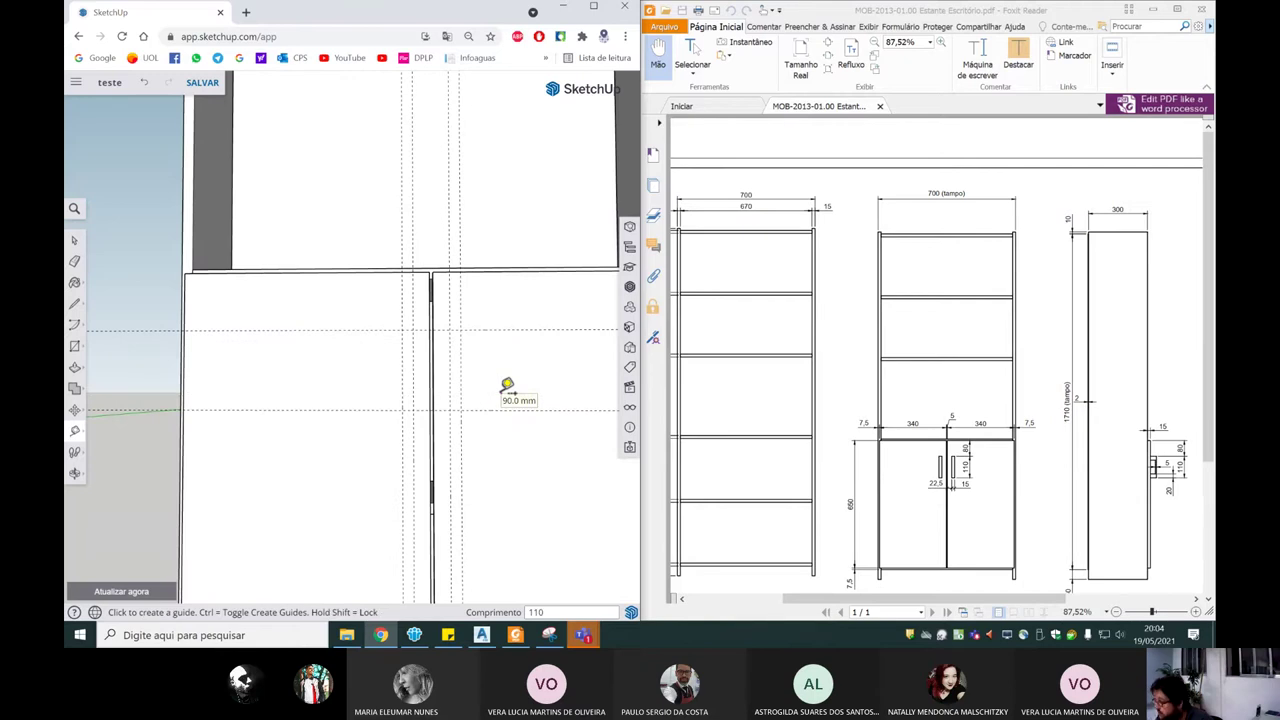
Step: Check a measurement from the door edge to a guide line
{"action": "mouse_move", "coordinate": [506, 390]}
{"action": "middle_mouse_down"}
{"action": "mouse_move", "coordinate": [474, 424]}
{"action": "mouse_move", "coordinate": [434, 410]}
{"action": "middle_mouse_up"}
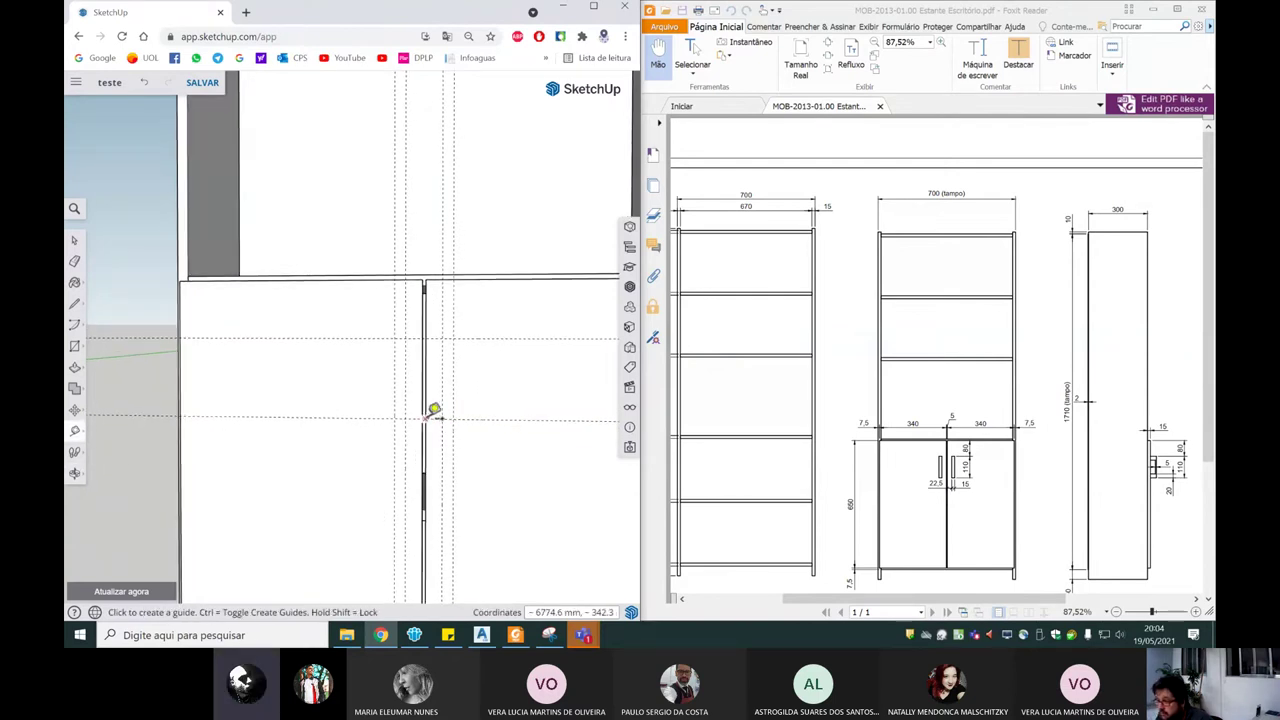
{"action": "left_click", "coordinate": [407, 365]}
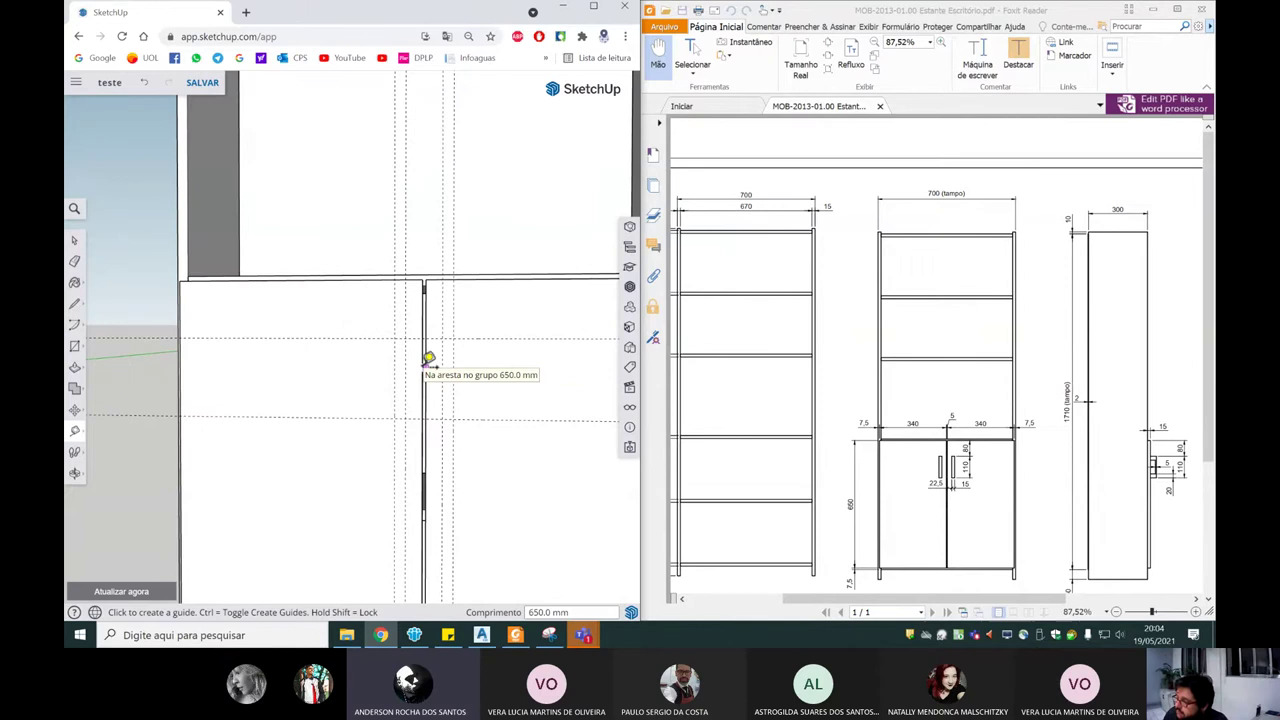
{"action": "scroll", "coordinate": [428, 358], "scroll_direction": "up", "scroll_amount": 2}
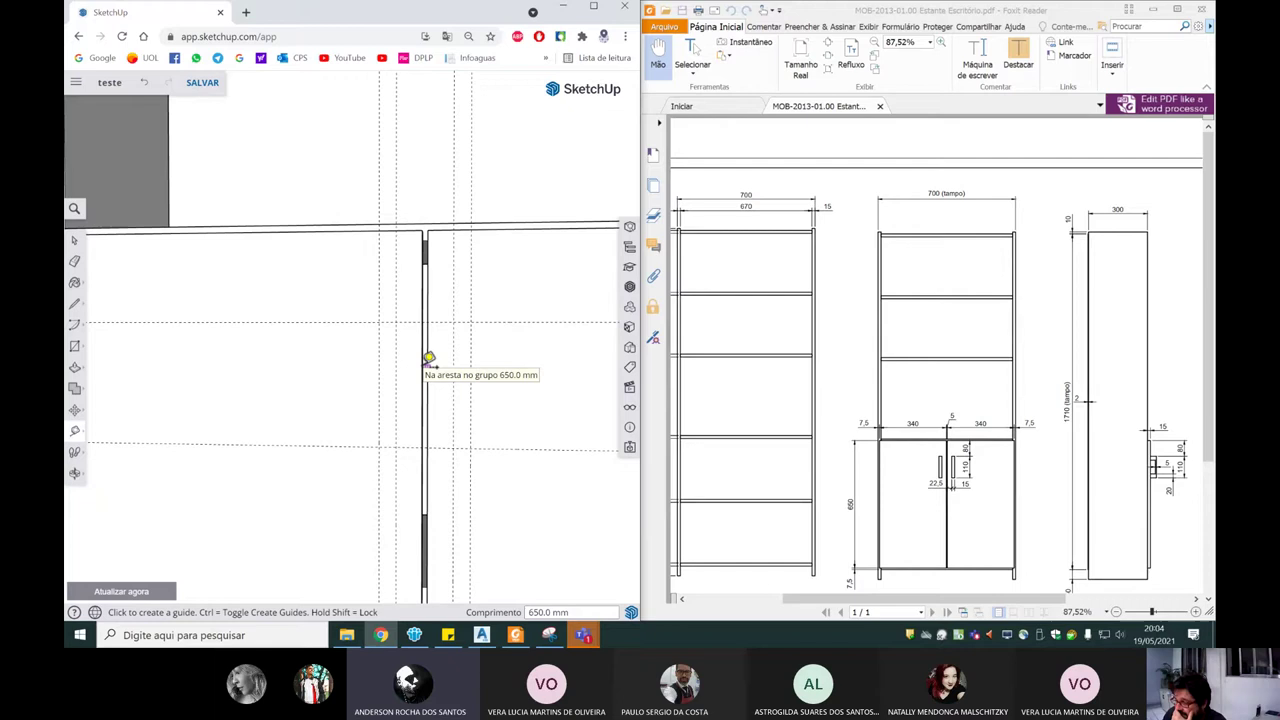
{"action": "left_click", "coordinate": [428, 358]}
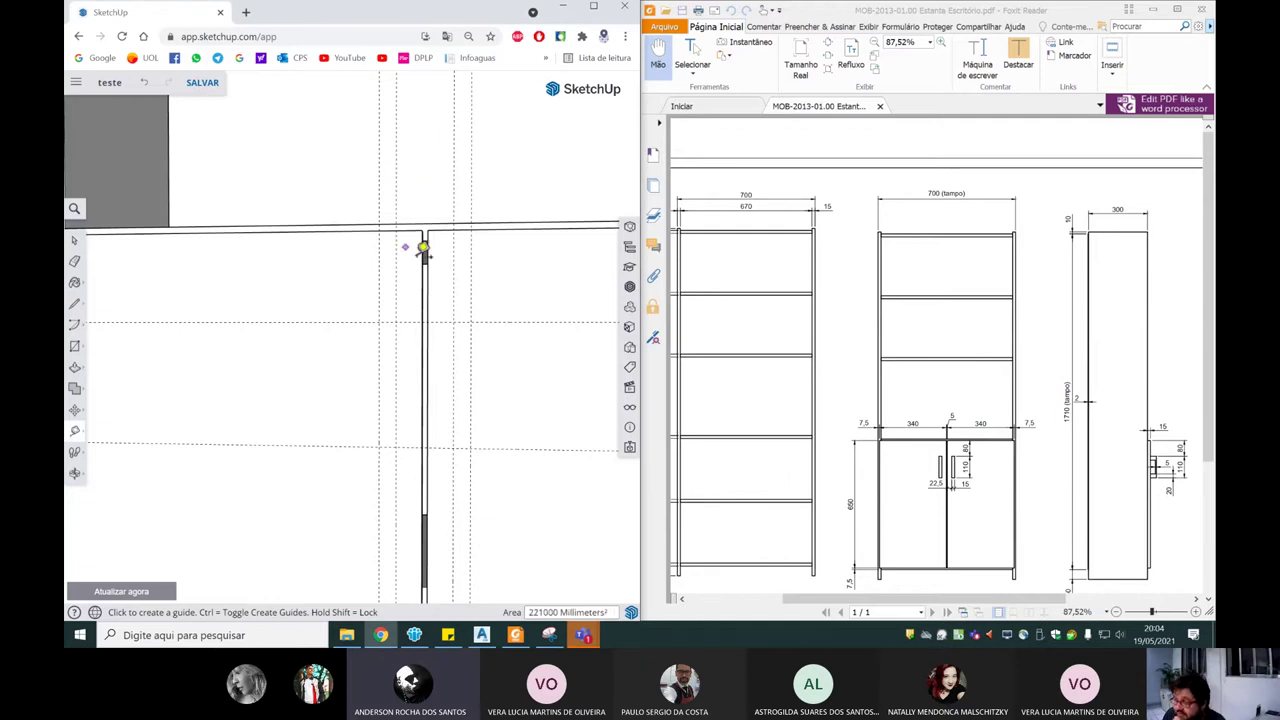
{"action": "scroll", "coordinate": [420, 260], "scroll_direction": "down", "scroll_amount": 2}
{"action": "scroll", "coordinate": [449, 340], "scroll_direction": "down", "scroll_amount": 2}
{"action": "scroll", "coordinate": [470, 335], "scroll_direction": "down", "scroll_amount": 2}
{"action": "scroll", "coordinate": [470, 333], "scroll_direction": "down", "scroll_amount": 3}
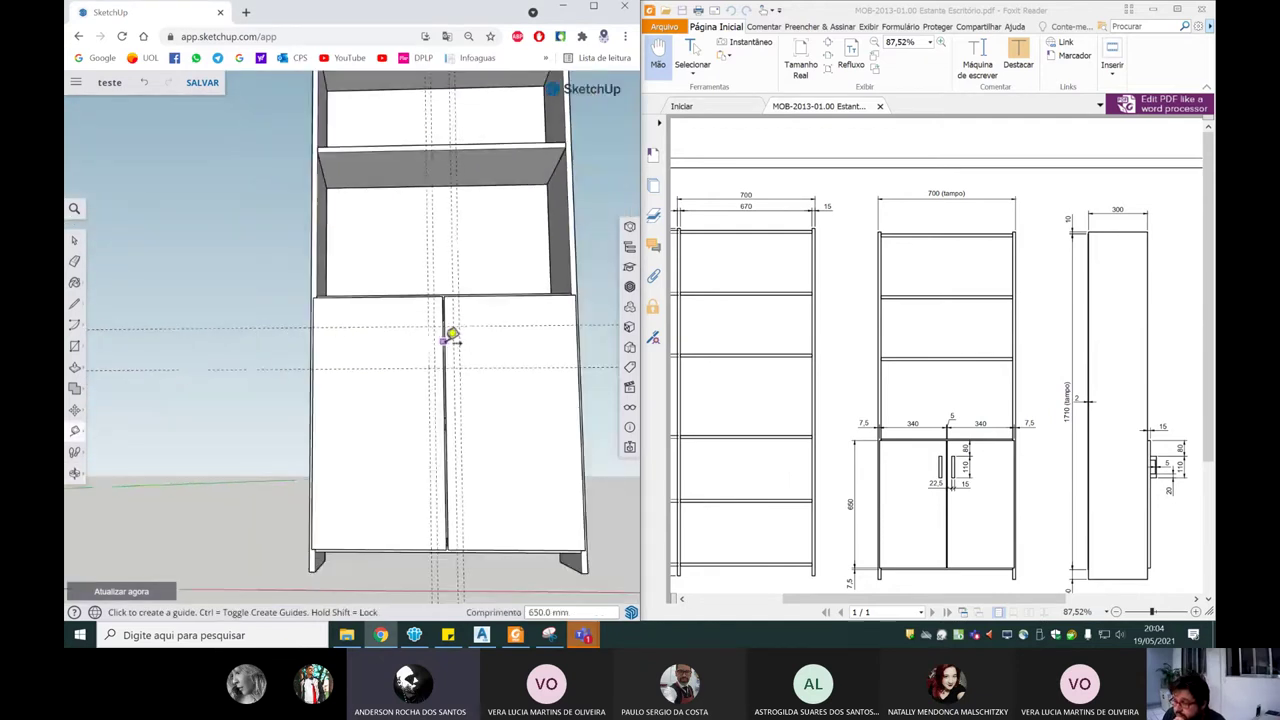
{"action": "scroll", "coordinate": [449, 340], "scroll_direction": "up", "scroll_amount": 2}
{"action": "scroll", "coordinate": [443, 338], "scroll_direction": "up", "scroll_amount": 2}
{"action": "scroll", "coordinate": [443, 338], "scroll_direction": "down", "scroll_amount": 1}
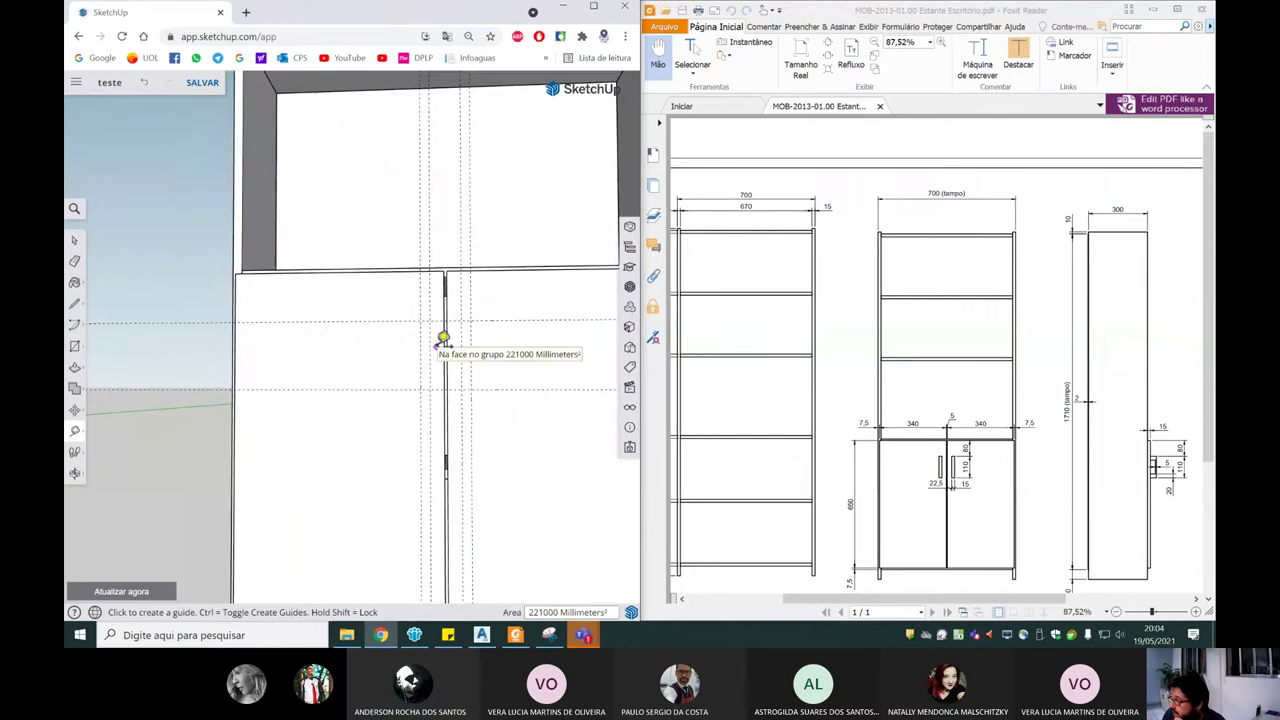
{"action": "scroll", "coordinate": [443, 338], "scroll_direction": "down", "scroll_amount": 1}
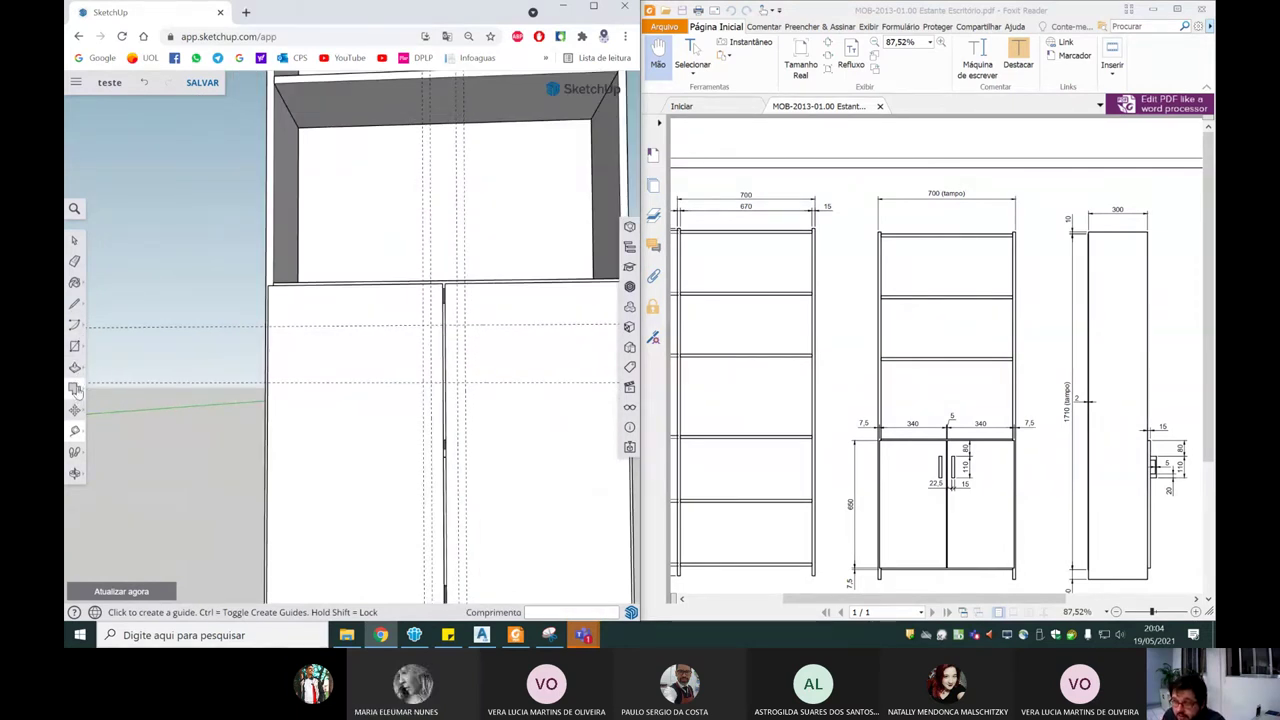
Step: Draw a 15 × 110 mm rectangle between the guide intersections on the left door
{"action": "left_click", "coordinate": [74, 388]}
{"action": "left_click", "coordinate": [104, 327]}
{"action": "left_click", "coordinate": [74, 346]}
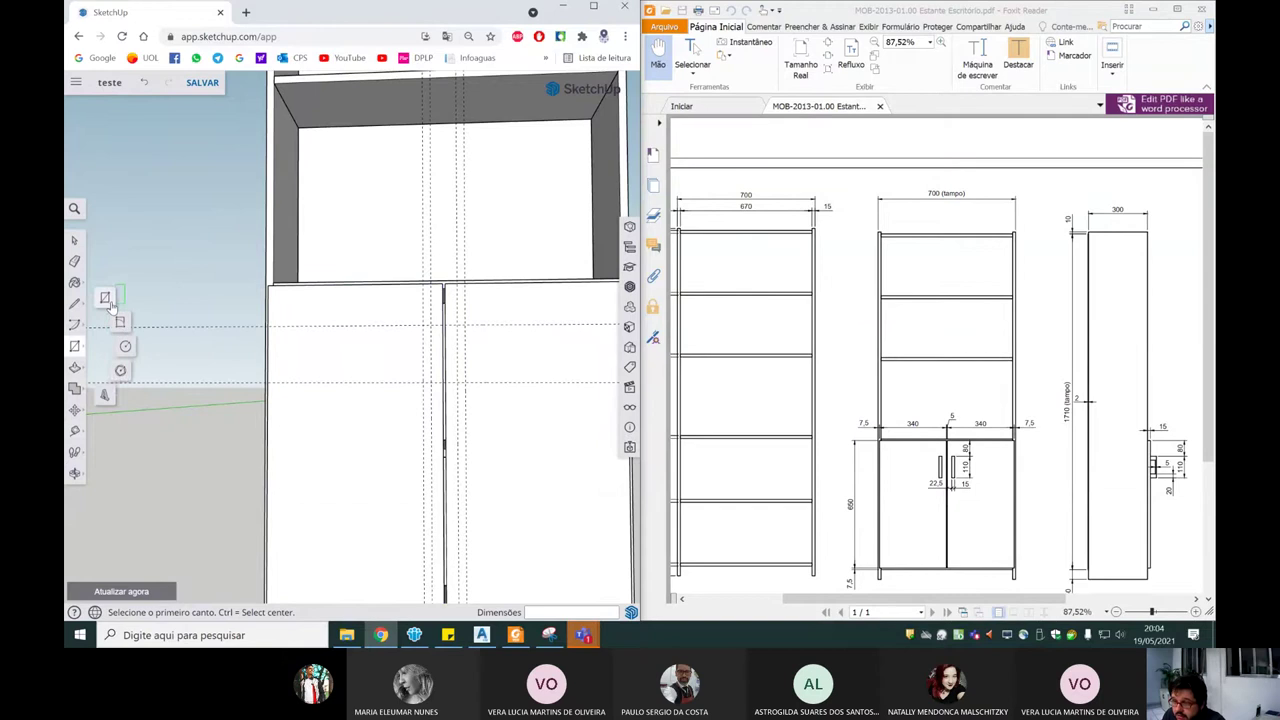
{"action": "scroll", "coordinate": [428, 320], "scroll_direction": "up", "scroll_amount": 3}
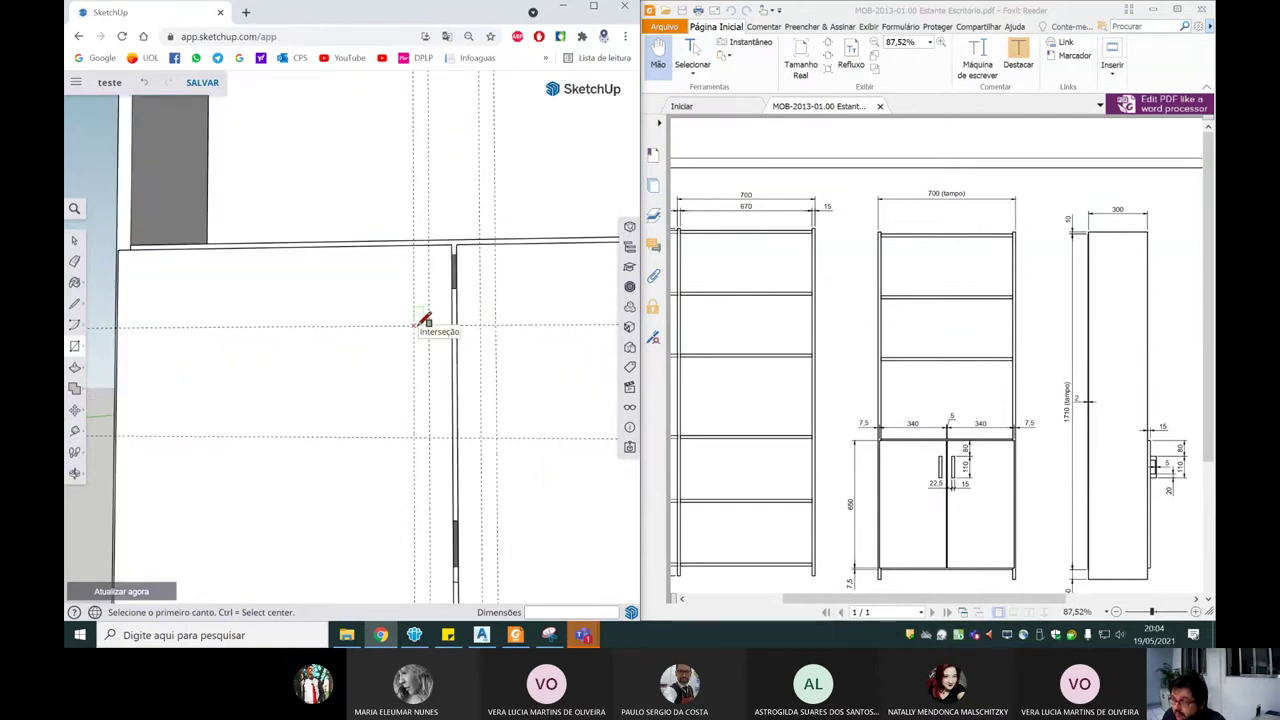
{"action": "left_click", "coordinate": [414, 325]}
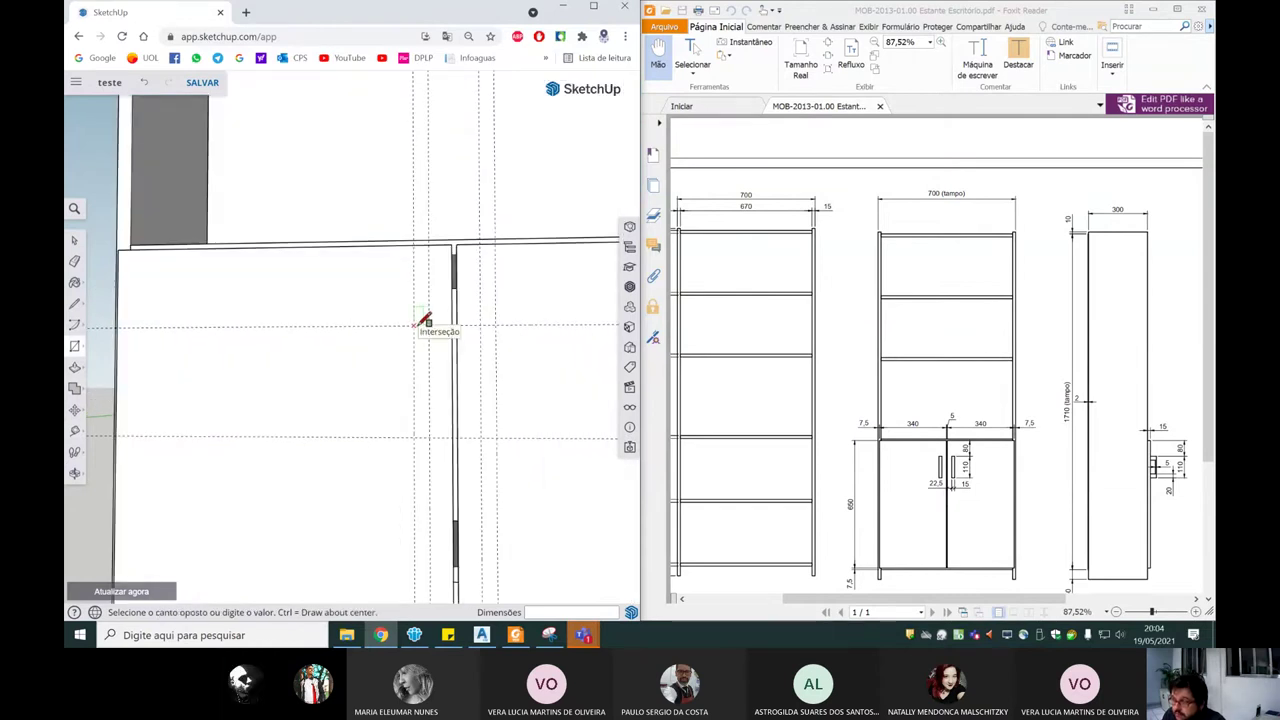
{"action": "left_click", "coordinate": [430, 438]}
{"action": "scroll", "coordinate": [390, 440], "scroll_direction": "down", "scroll_amount": 2}
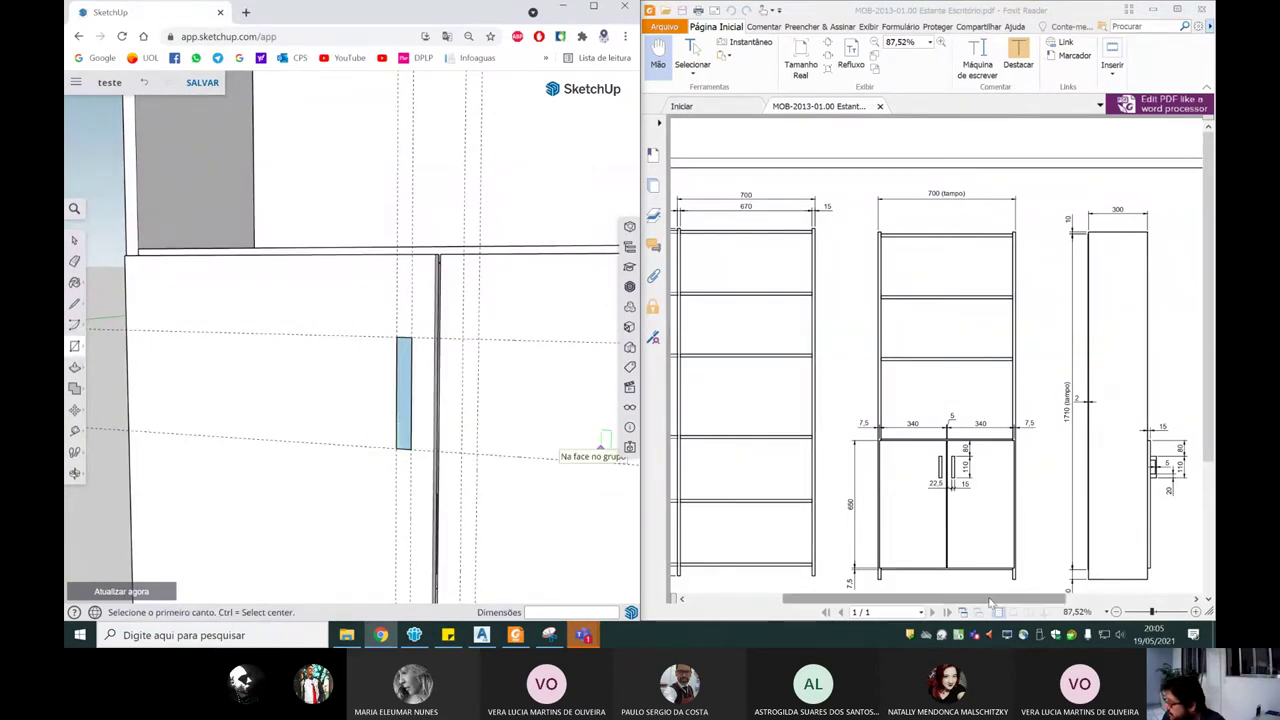
{"action": "mouse_move", "coordinate": [1009, 598]}
{"action": "left_mouse_down"}
{"action": "mouse_move", "coordinate": [1135, 598]}
{"action": "mouse_move", "coordinate": [1045, 590]}
{"action": "mouse_move", "coordinate": [1080, 535]}
{"action": "left_mouse_up"}
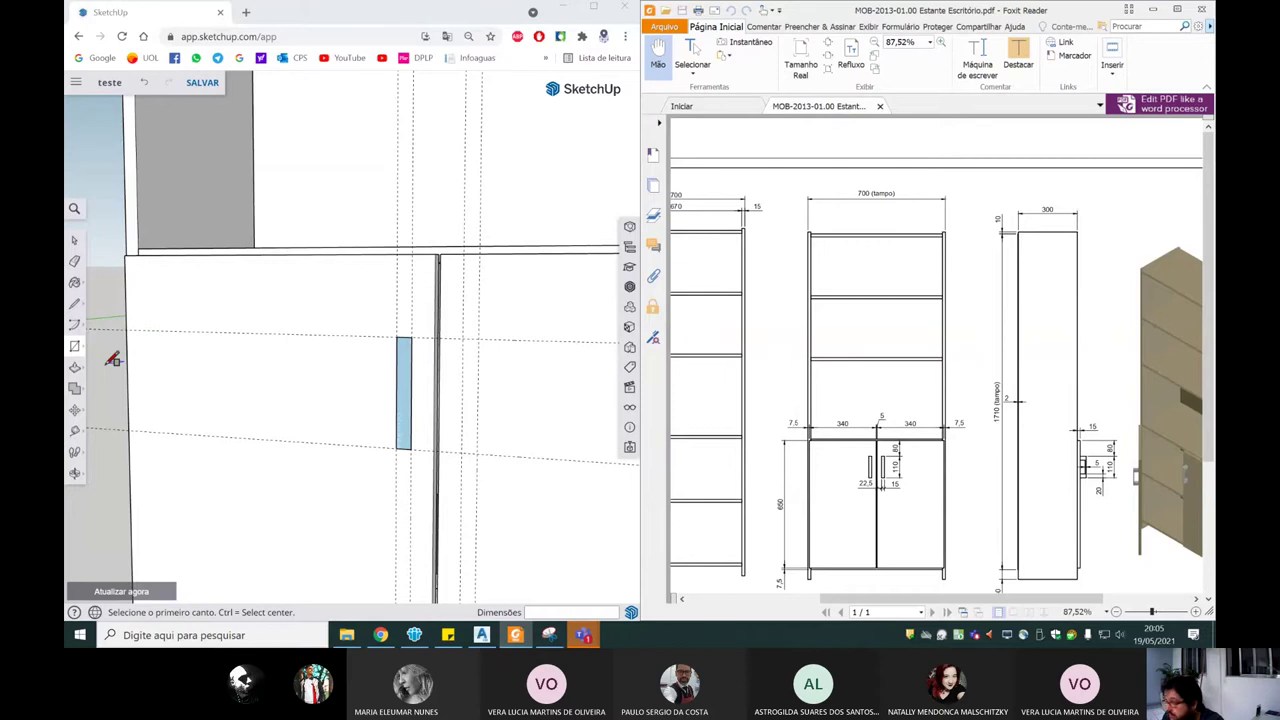
{"action": "left_click", "coordinate": [74, 367]}
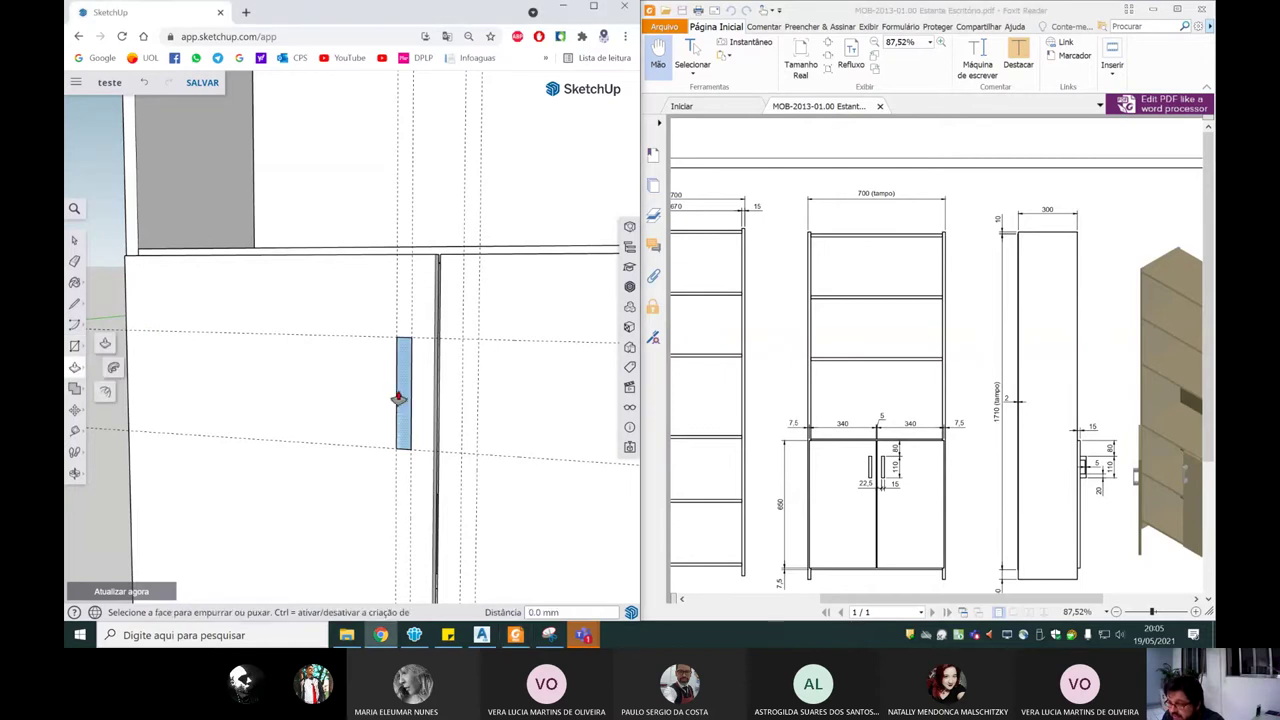
Step: Push/Pull the handle rectangle out 5 mm and select the resulting bar
{"action": "left_click_drag", "start_coordinate": [400, 399], "coordinate": [396, 403]}
{"action": "key", "text": "Return"}
{"action": "middle_click_drag", "start_coordinate": [396, 403], "coordinate": [287, 489]}
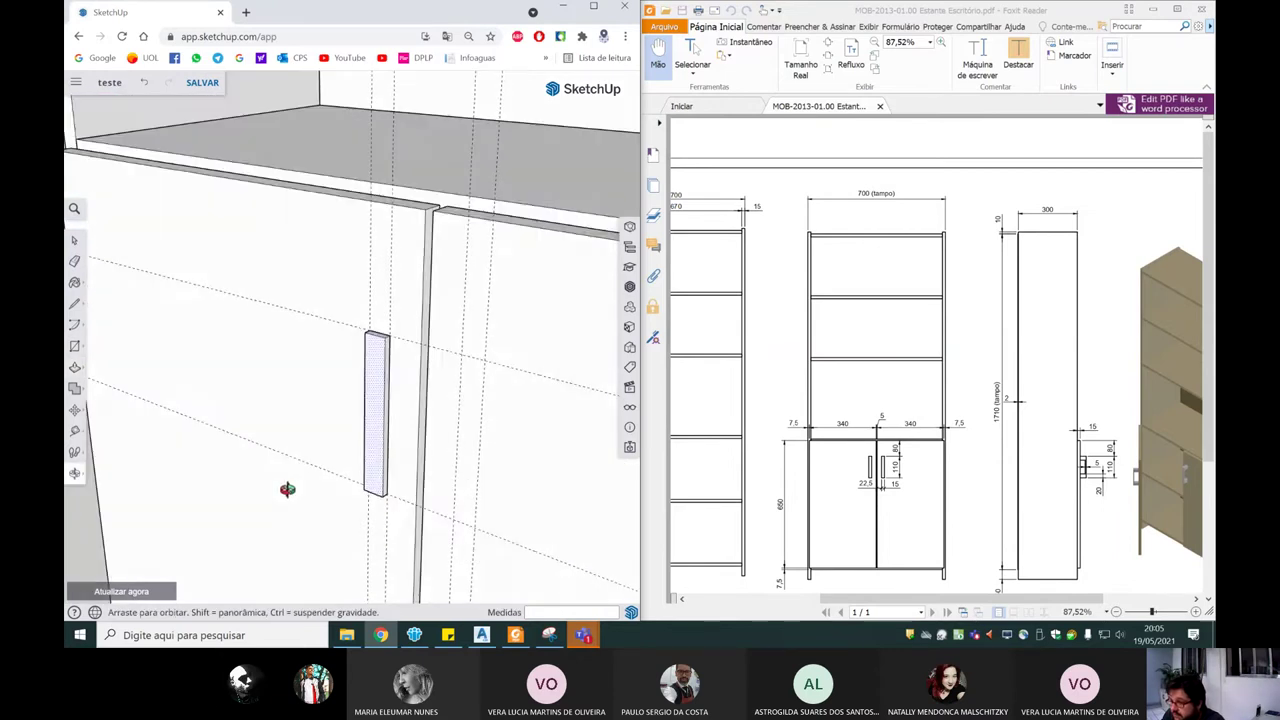
{"action": "key", "text": "space"}
{"action": "left_click", "coordinate": [368, 410]}
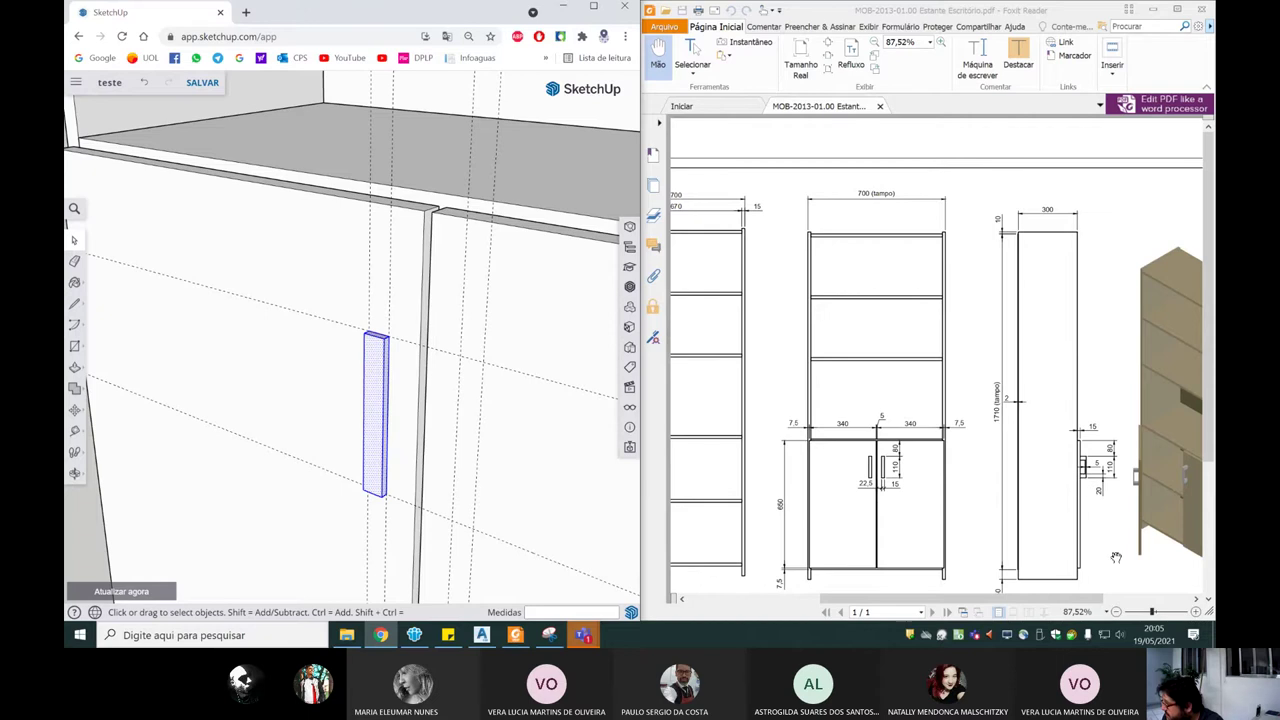
Step: Zoom the Foxit drawing to about 180% on the side-view handle detail
{"action": "left_click_drag", "start_coordinate": [1151, 611], "coordinate": [1160, 611]}
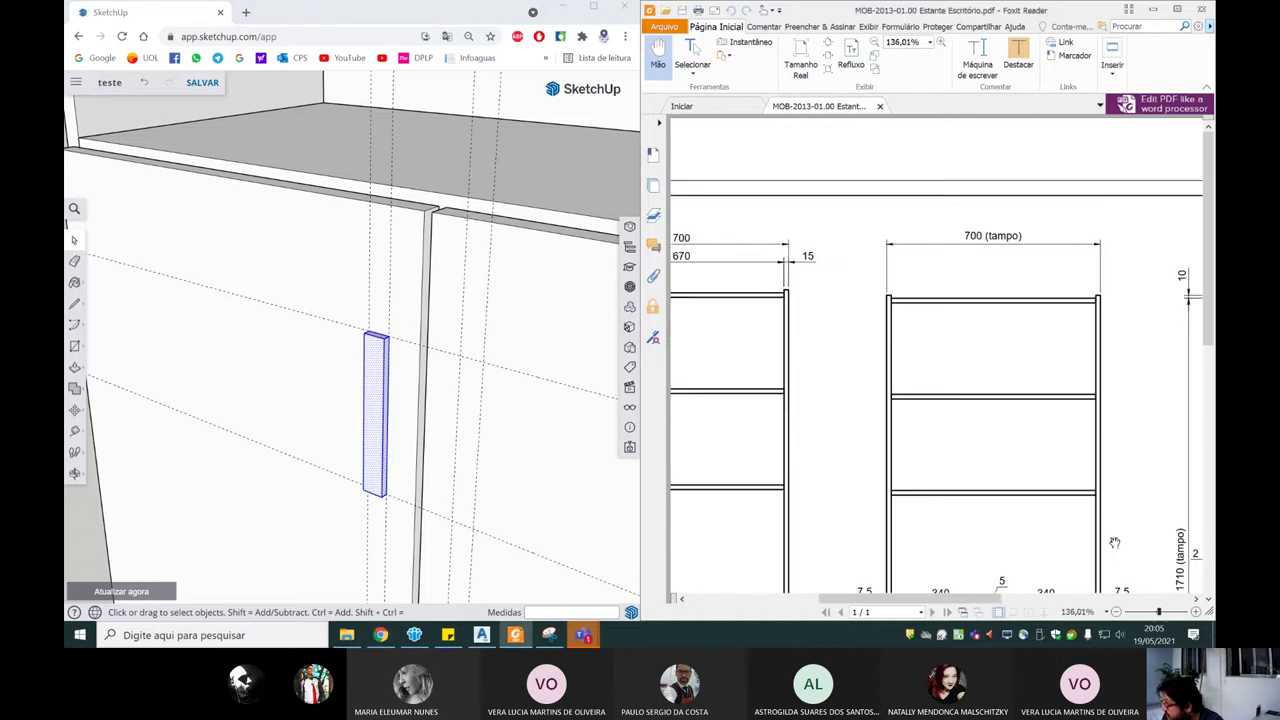
{"action": "left_click_drag", "start_coordinate": [1114, 542], "coordinate": [995, 518]}
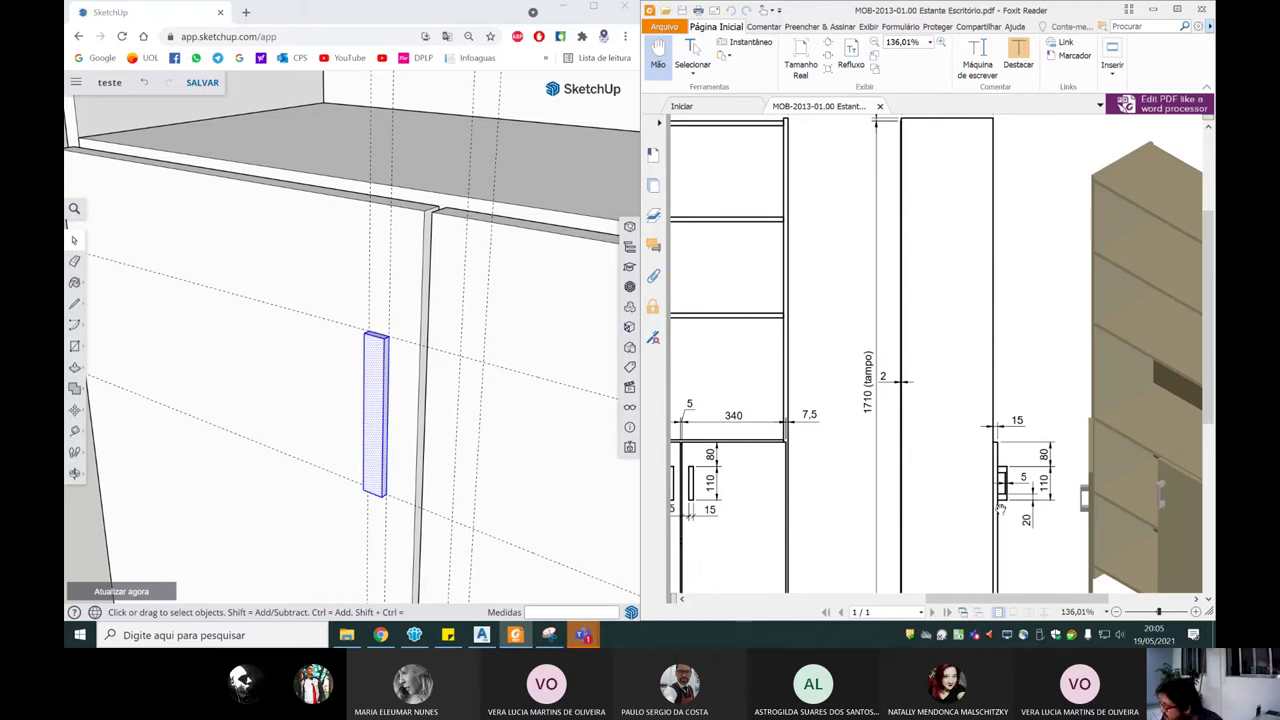
{"action": "scroll", "coordinate": [1163, 617], "scroll_direction": "up", "scroll_amount": 4}
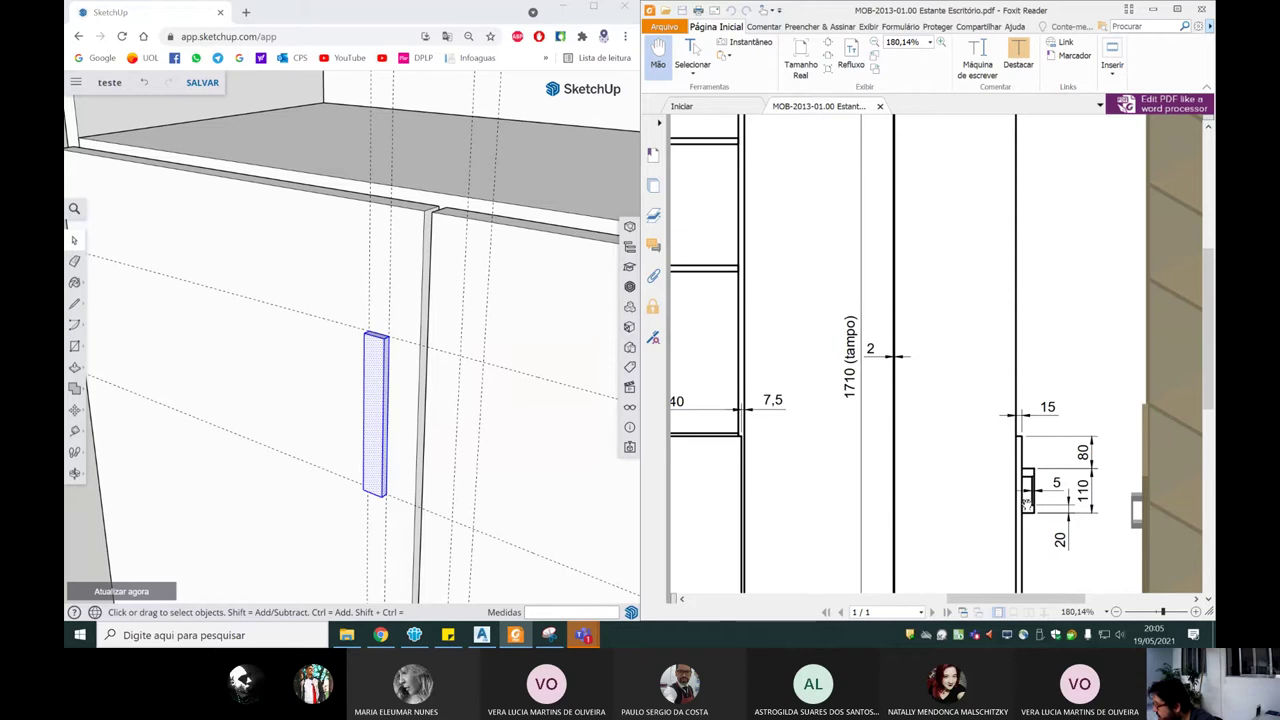
{"action": "middle_click_drag", "start_coordinate": [479, 427], "coordinate": [339, 389]}
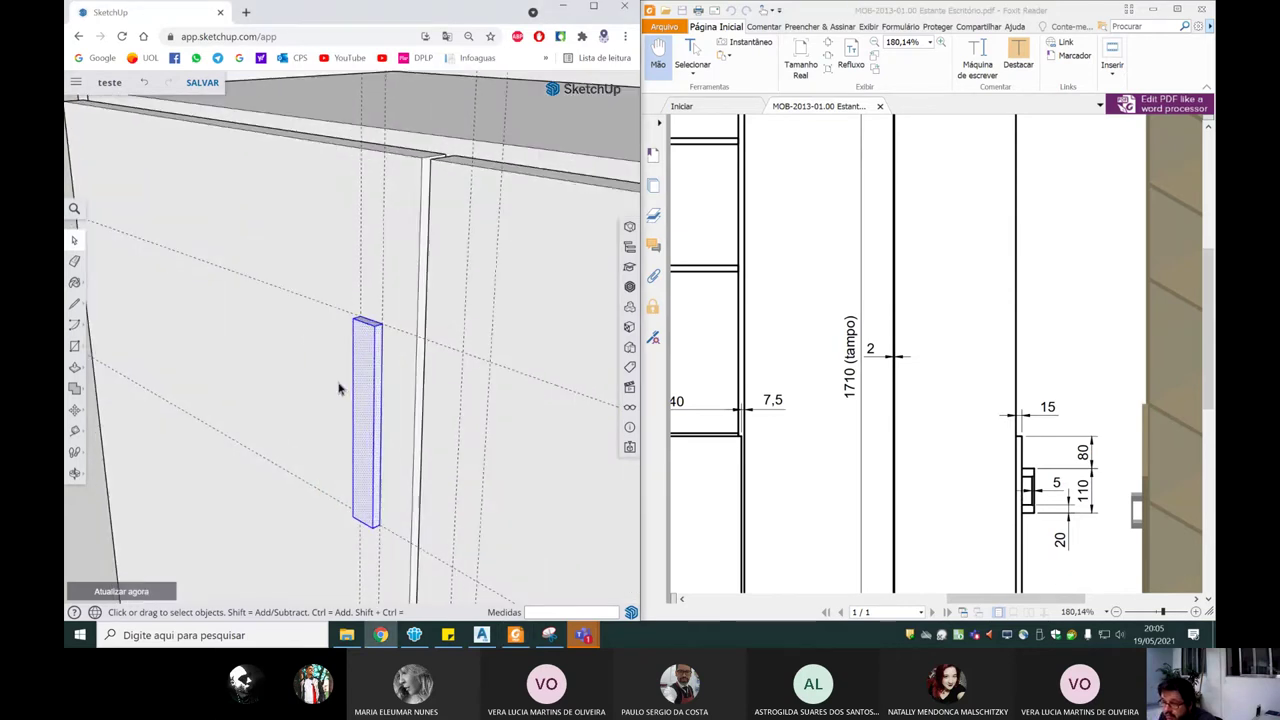
Step: Move the handle bar 20 mm along the green axis
{"action": "left_click", "coordinate": [76, 411]}
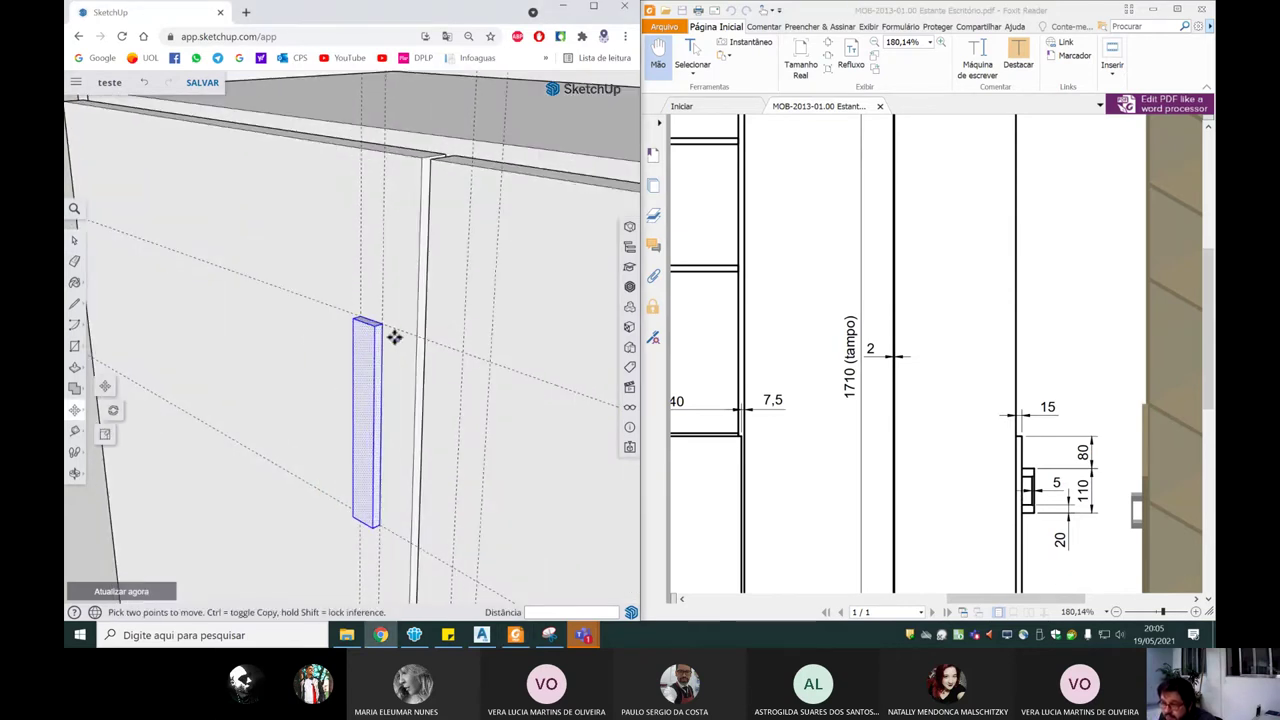
{"action": "scroll", "coordinate": [388, 327], "scroll_direction": "up", "scroll_amount": 2}
{"action": "left_click", "coordinate": [372, 318]}
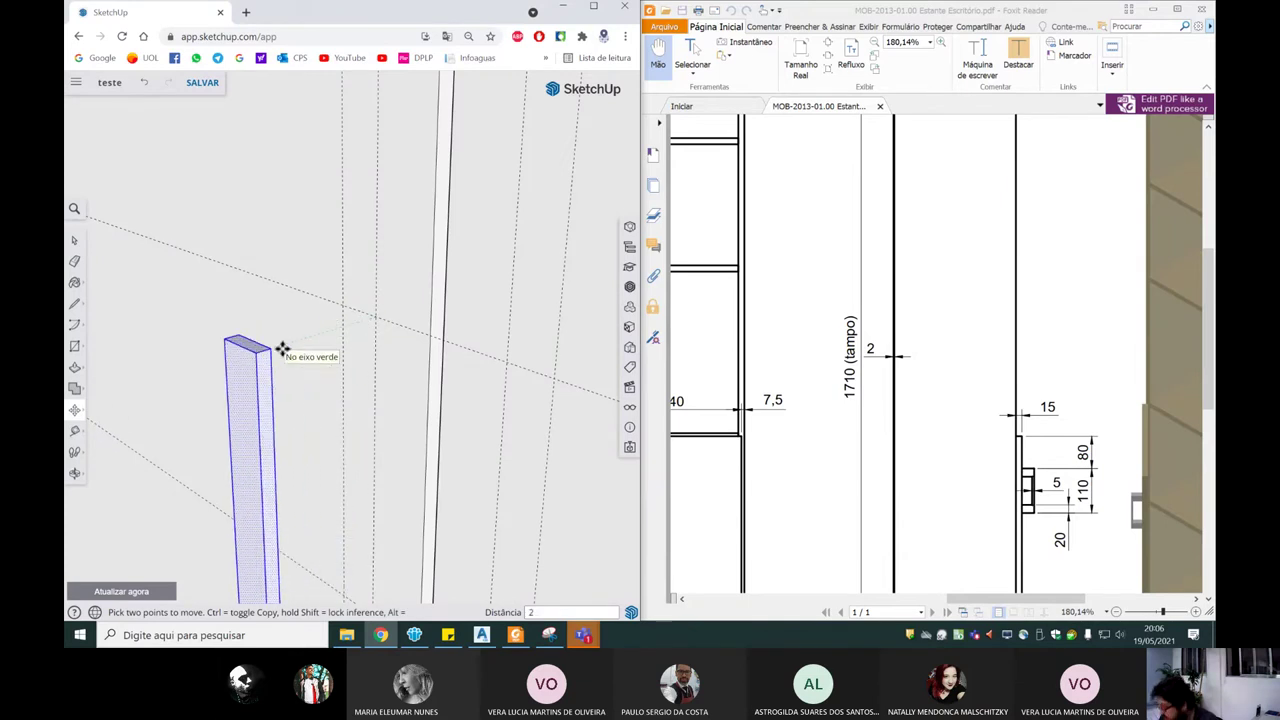
{"action": "type", "text": "20"}
{"action": "key", "text": "Return"}
{"action": "mouse_move", "coordinate": [283, 350]}
{"action": "middle_mouse_down"}
{"action": "mouse_move", "coordinate": [380, 360]}
{"action": "mouse_move", "coordinate": [269, 384]}
{"action": "mouse_move", "coordinate": [303, 363]}
{"action": "mouse_move", "coordinate": [386, 371]}
{"action": "mouse_move", "coordinate": [280, 363]}
{"action": "mouse_move", "coordinate": [213, 377]}
{"action": "mouse_move", "coordinate": [343, 360]}
{"action": "mouse_move", "coordinate": [307, 356]}
{"action": "mouse_move", "coordinate": [320, 334]}
{"action": "mouse_move", "coordinate": [289, 334]}
{"action": "mouse_move", "coordinate": [380, 348]}
{"action": "middle_mouse_up"}
Step: Pan the drawing to the handle dimensions (340, 7,5) and orbit around the bar
{"action": "mouse_move", "coordinate": [1200, 500]}
{"action": "left_mouse_down"}
{"action": "mouse_move", "coordinate": [1036, 458]}
{"action": "mouse_move", "coordinate": [1091, 456]}
{"action": "left_mouse_up"}
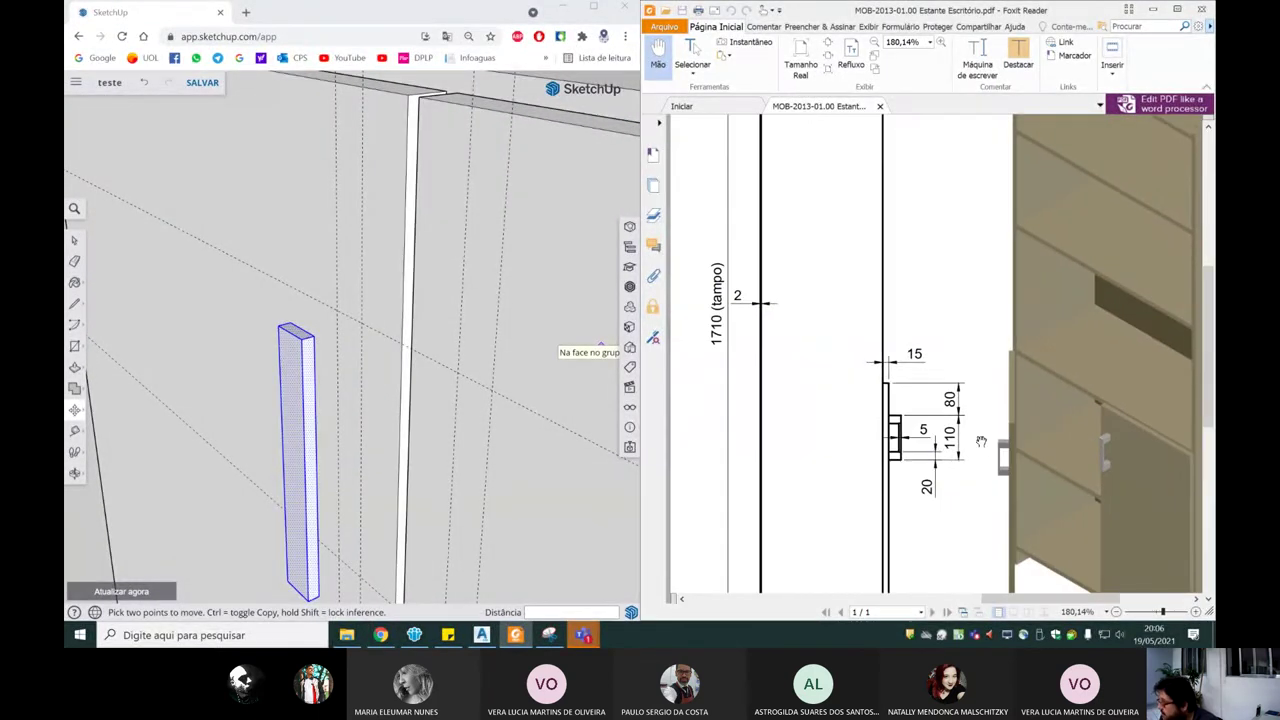
{"action": "left_click_drag", "start_coordinate": [975, 449], "coordinate": [1058, 461]}
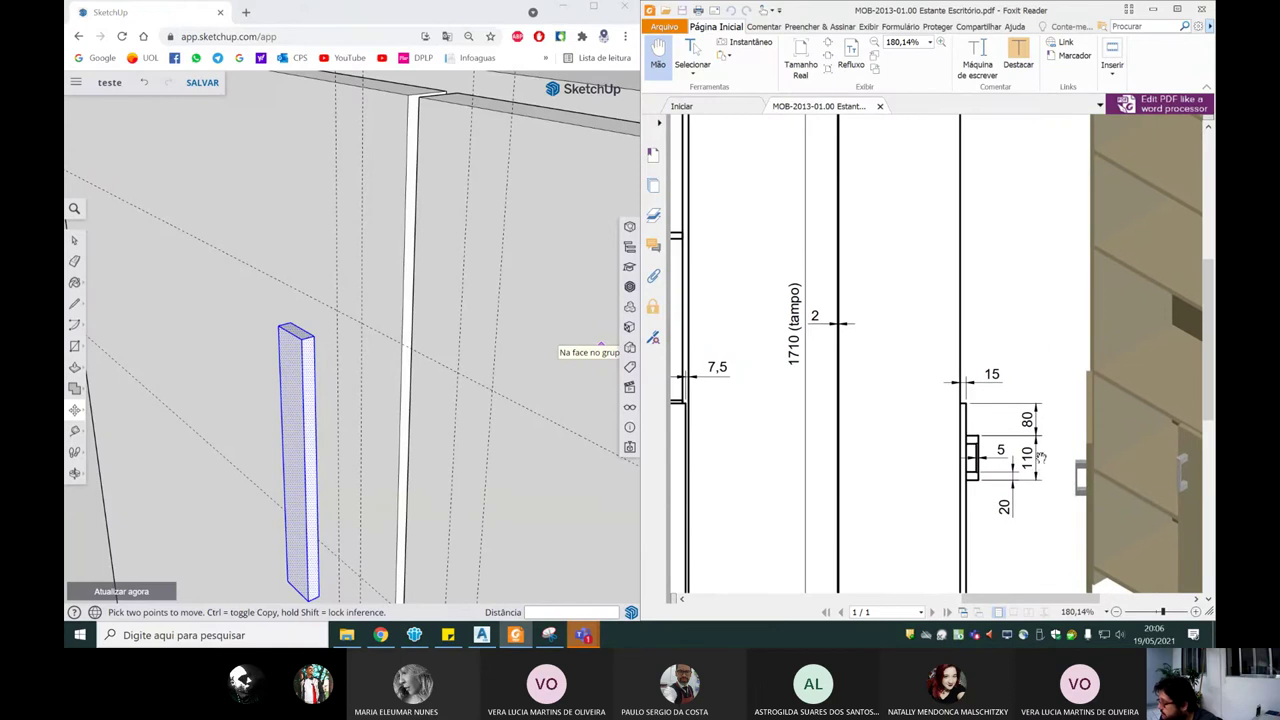
{"action": "mouse_move", "coordinate": [742, 424]}
{"action": "left_mouse_down"}
{"action": "mouse_move", "coordinate": [910, 386]}
{"action": "mouse_move", "coordinate": [790, 389]}
{"action": "left_mouse_up"}
{"action": "left_click_drag", "start_coordinate": [986, 390], "coordinate": [936, 400]}
{"action": "middle_click_drag", "start_coordinate": [334, 374], "coordinate": [260, 372]}
{"action": "mouse_move", "coordinate": [297, 331]}
{"action": "middle_mouse_down"}
{"action": "mouse_move", "coordinate": [349, 337]}
{"action": "mouse_move", "coordinate": [480, 290]}
{"action": "middle_mouse_up"}
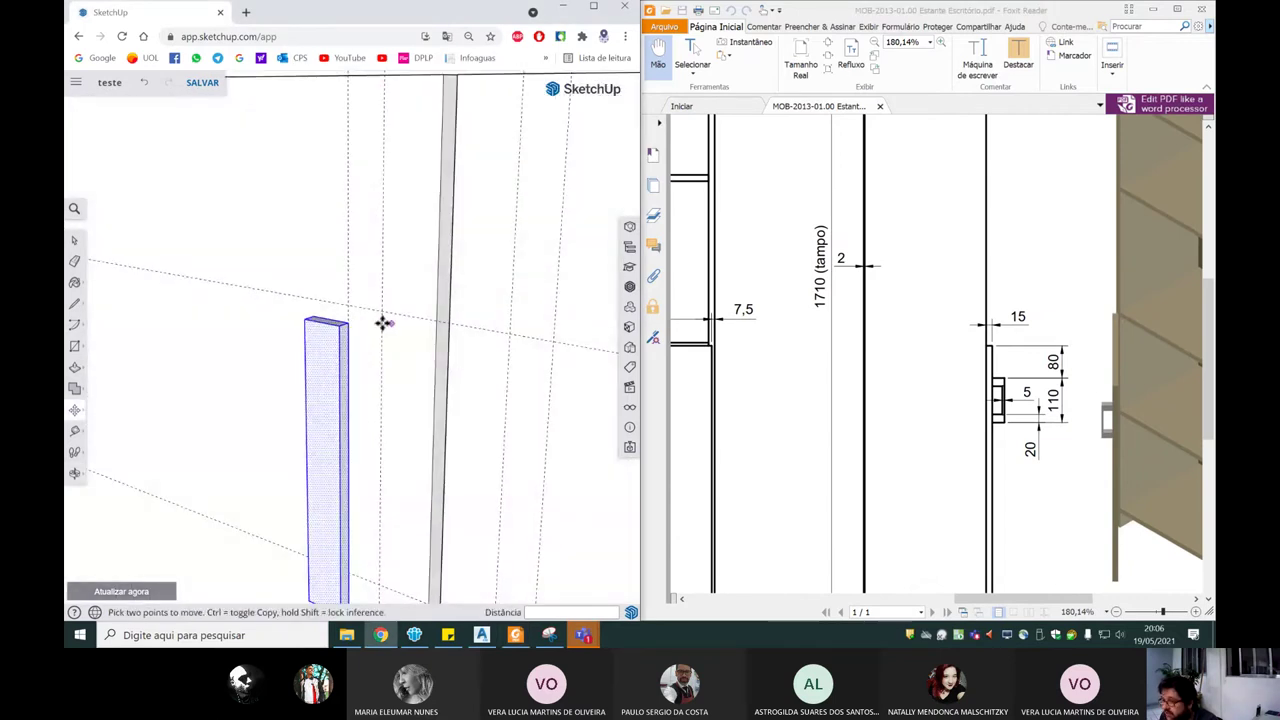
{"action": "mouse_move", "coordinate": [371, 323]}
{"action": "middle_mouse_down"}
{"action": "mouse_move", "coordinate": [358, 334]}
{"action": "mouse_move", "coordinate": [503, 340]}
{"action": "middle_mouse_up"}
{"action": "key", "text": "m"}
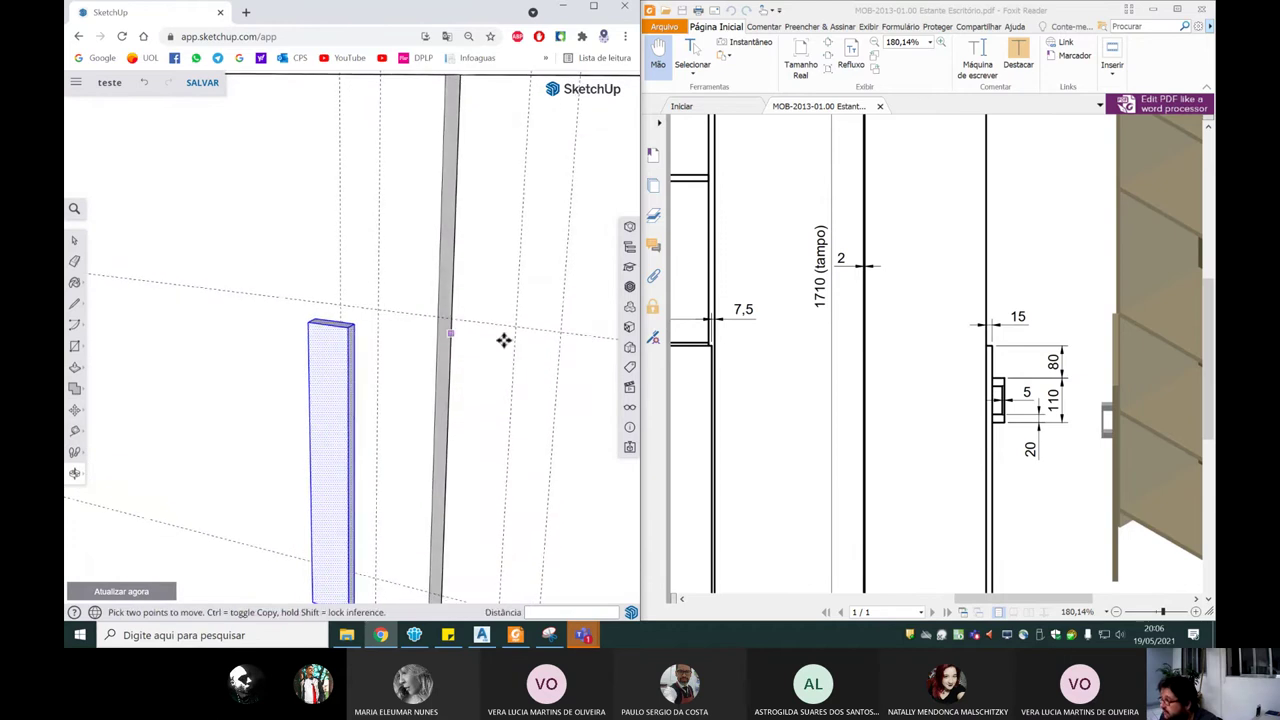
{"action": "mouse_move", "coordinate": [703, 399]}
{"action": "left_mouse_down"}
{"action": "mouse_move", "coordinate": [864, 398]}
{"action": "mouse_move", "coordinate": [853, 398]}
{"action": "left_mouse_up"}
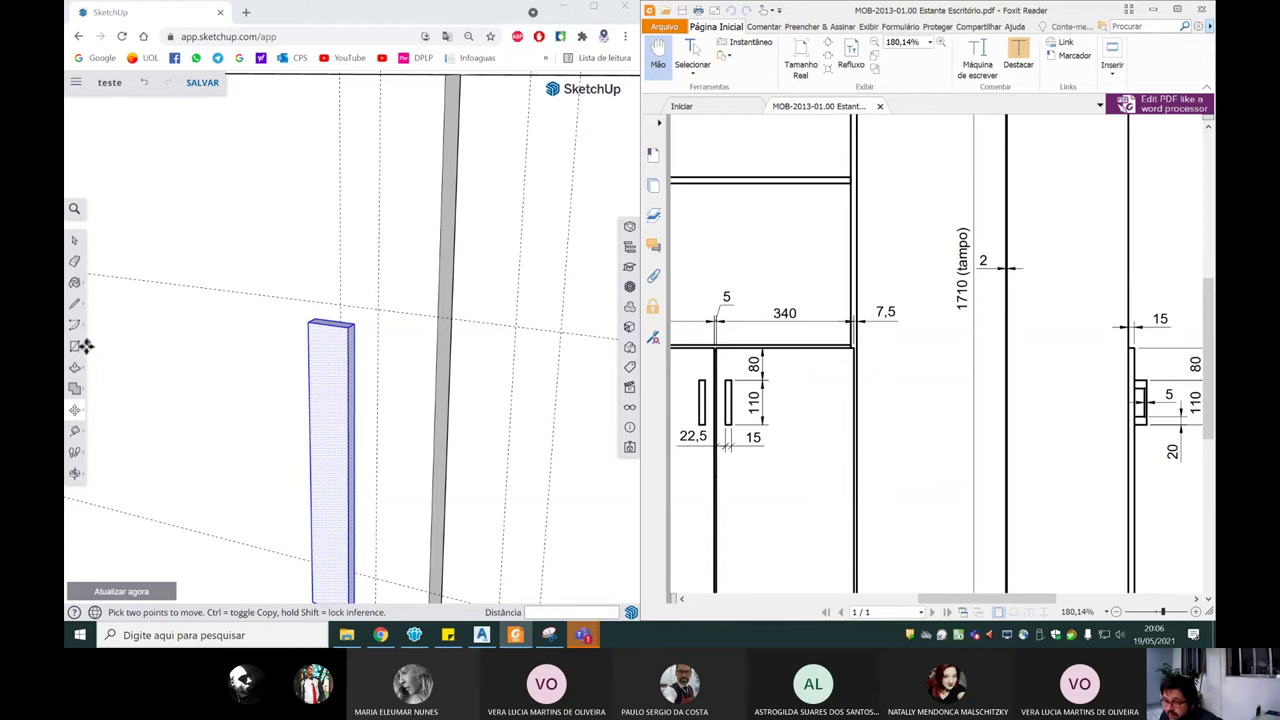
Step: Open the handle bar's context menu, then dismiss it and deselect the bar
{"action": "left_click", "coordinate": [74, 305]}
{"action": "key", "text": "space"}
{"action": "right_click", "coordinate": [329, 365]}
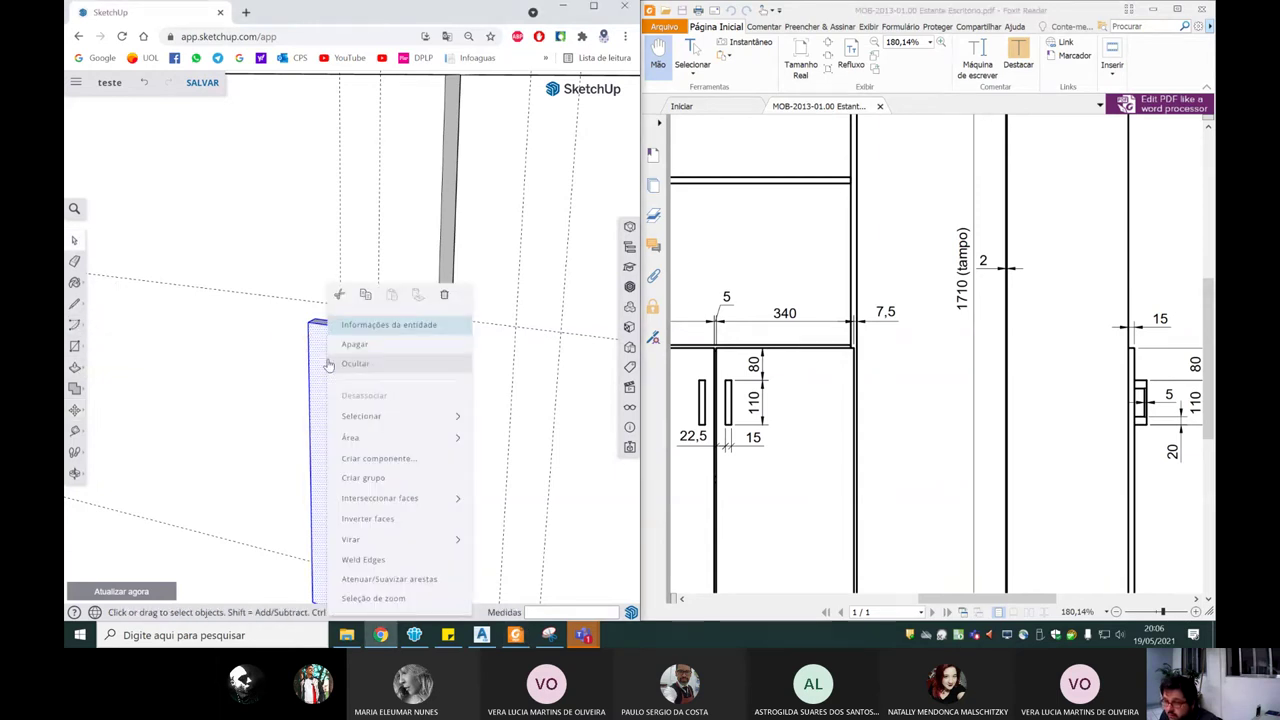
{"action": "left_click", "coordinate": [265, 420]}
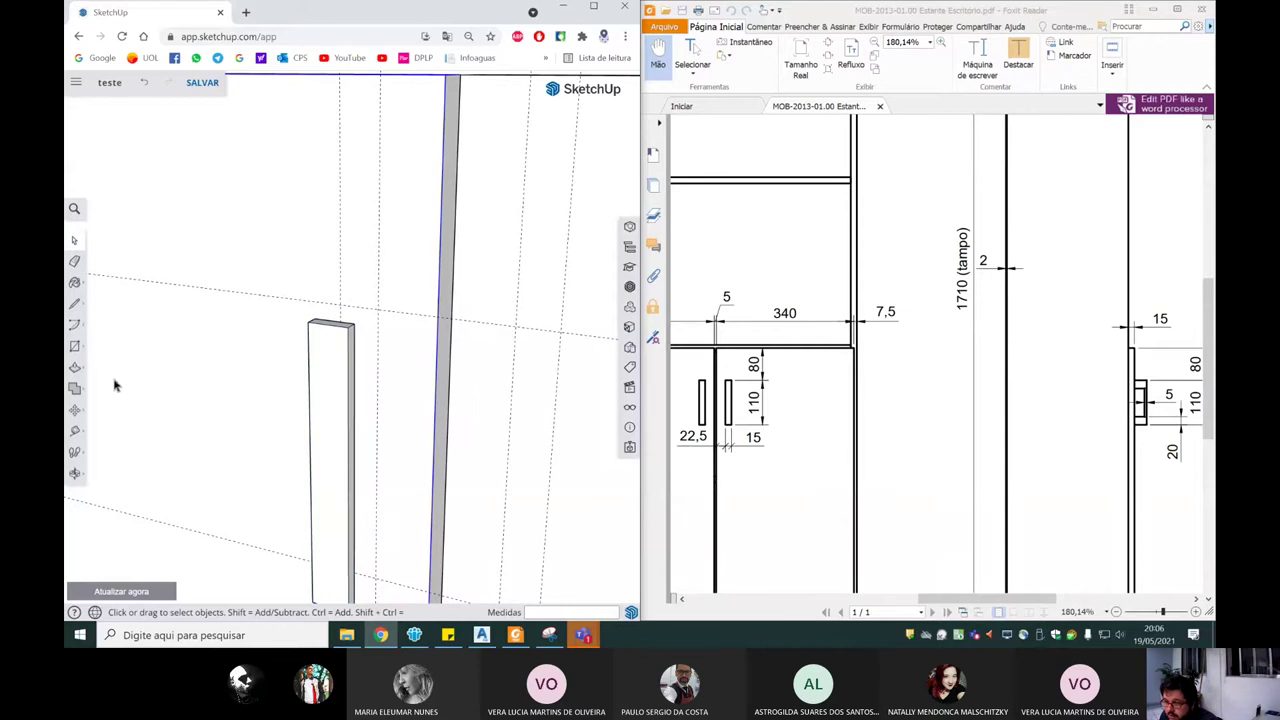
Step: Place guides 110 mm from the bar's top edge and 20 mm from its bottom corner
{"action": "left_click", "coordinate": [74, 304]}
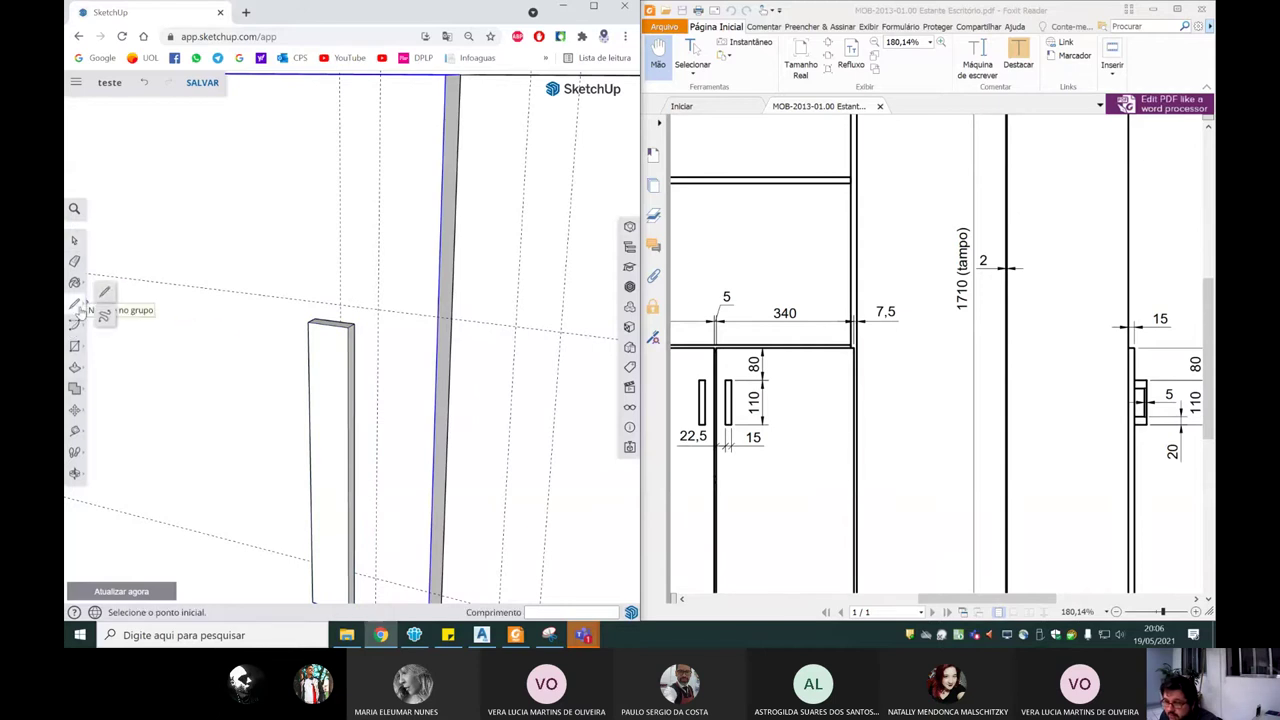
{"action": "left_click", "coordinate": [76, 433]}
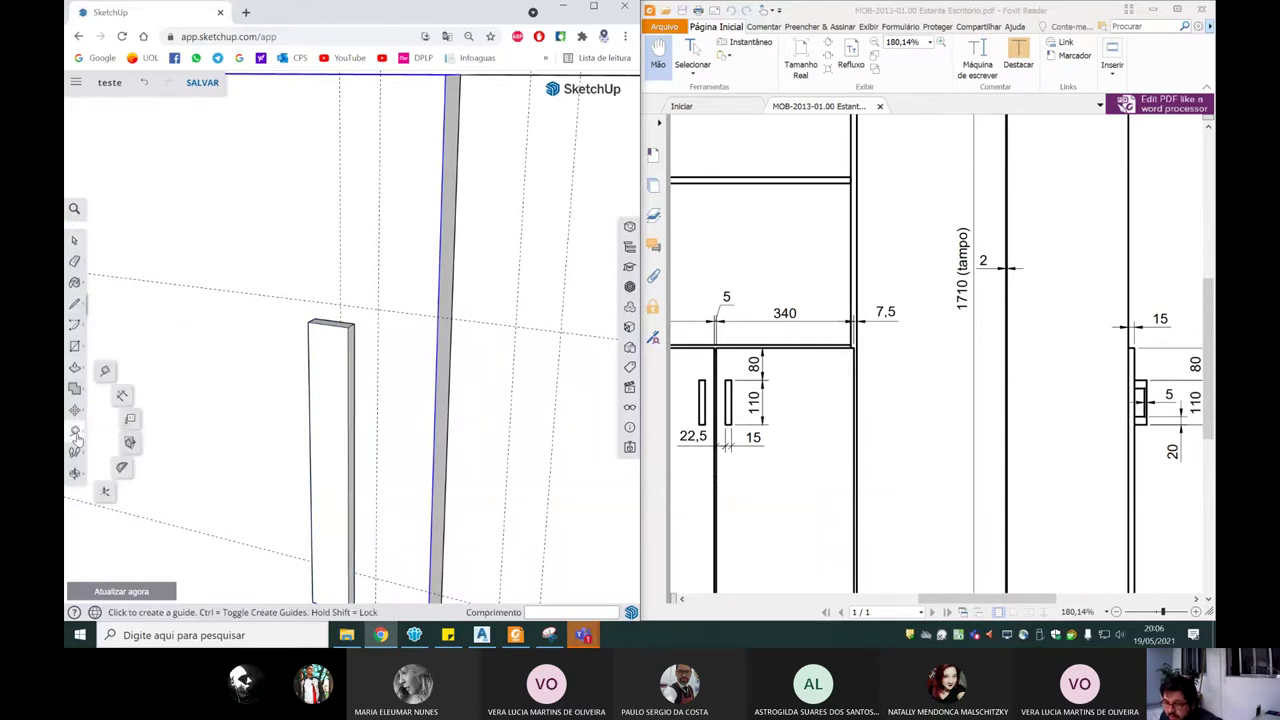
{"action": "left_click", "coordinate": [327, 324]}
{"action": "type", "text": "110"}
{"action": "key", "text": "Return"}
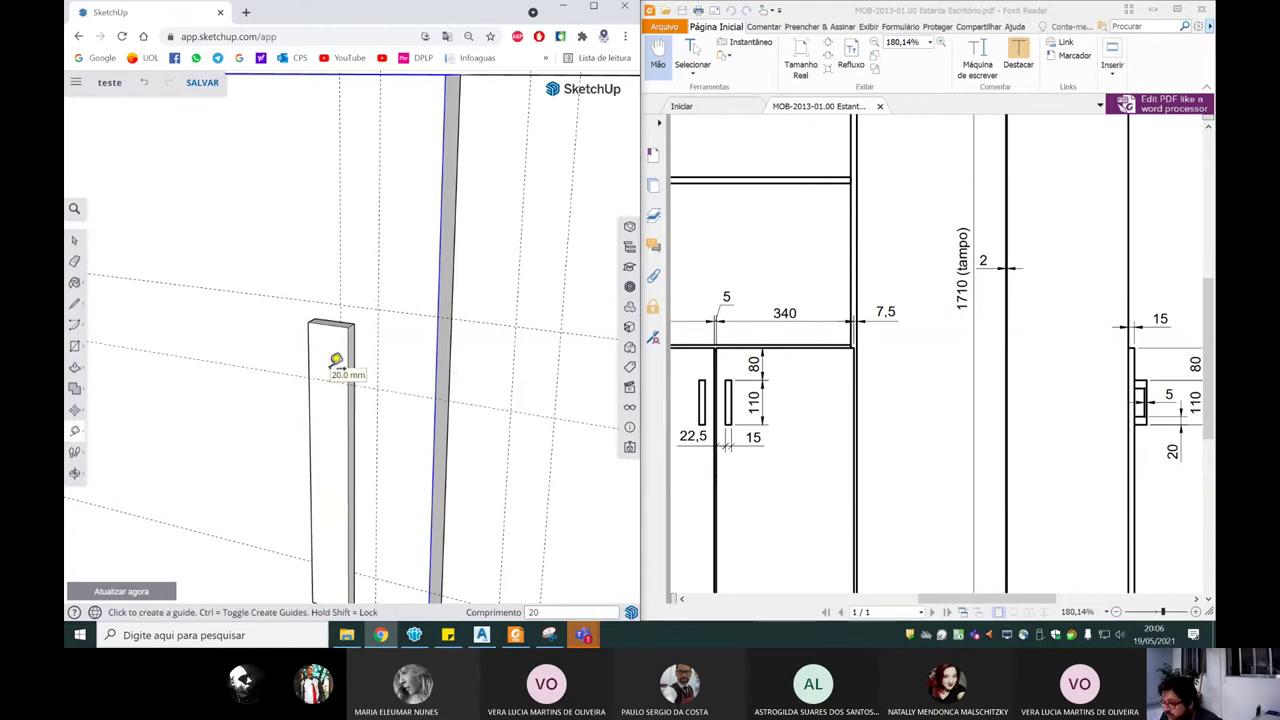
{"action": "scroll", "coordinate": [340, 380], "scroll_direction": "down", "scroll_amount": 2}
{"action": "left_click", "coordinate": [332, 537]}
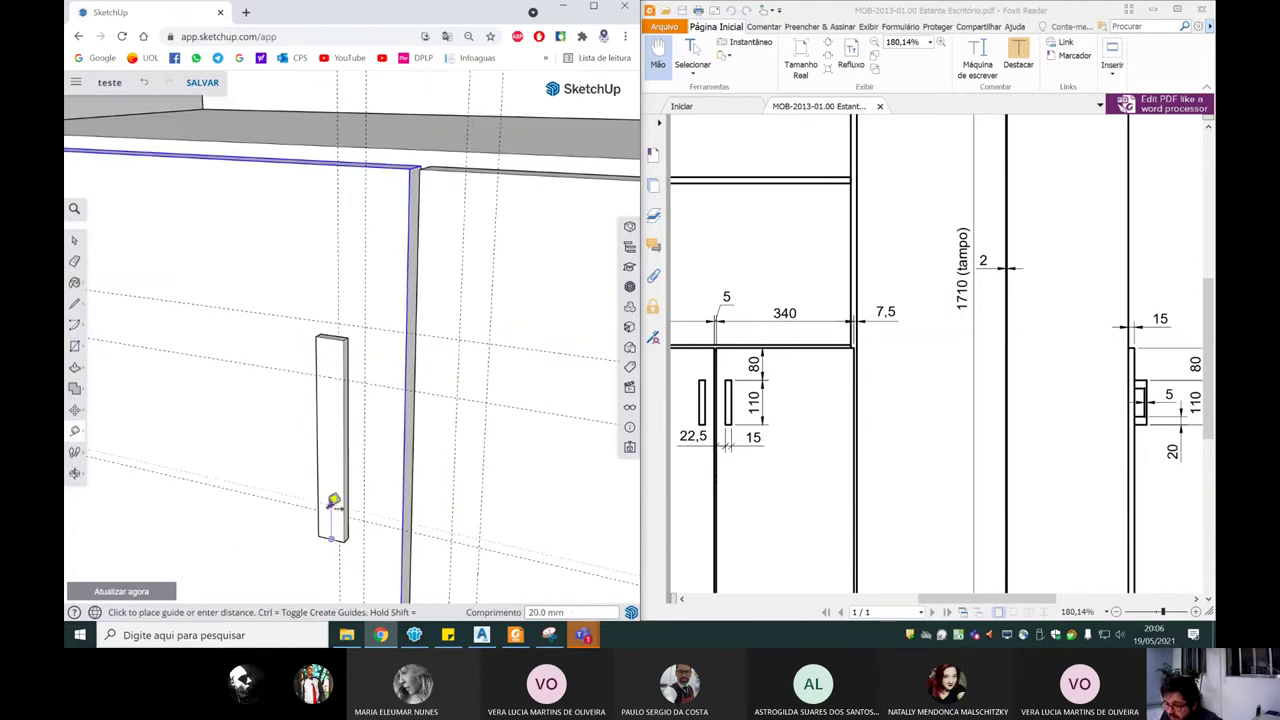
{"action": "type", "text": "20"}
{"action": "key", "text": "Return"}
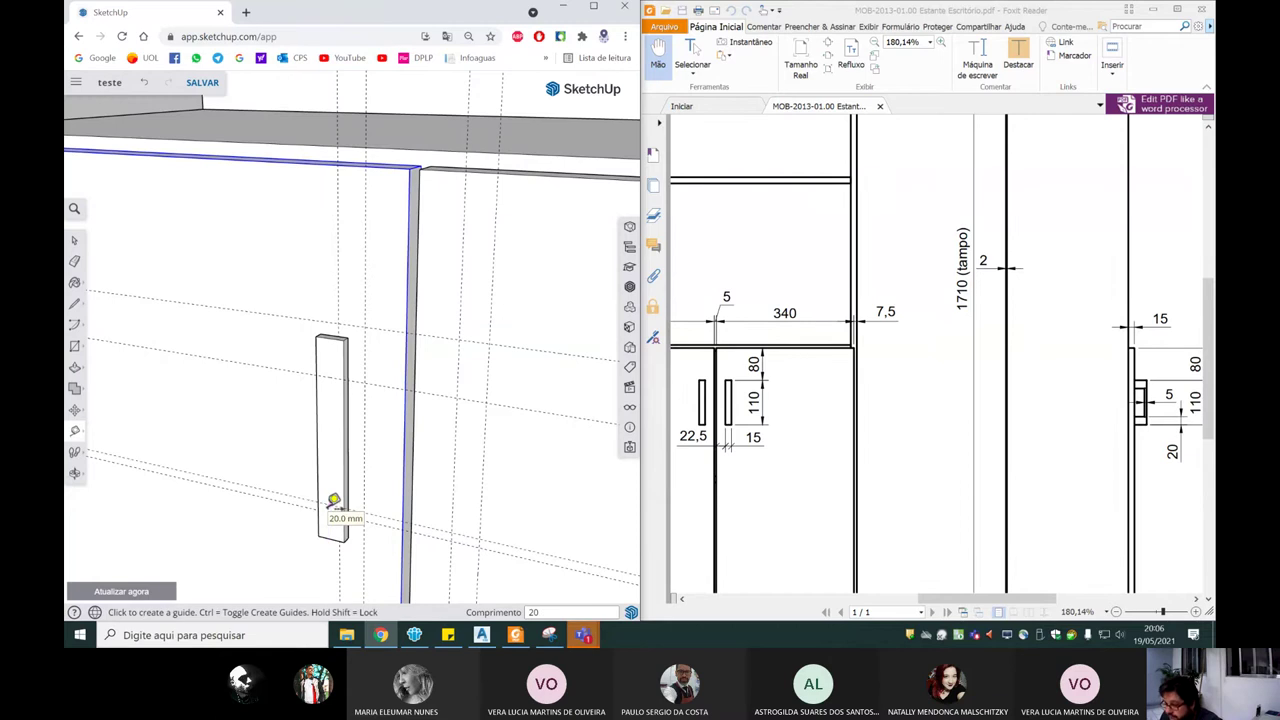
{"action": "key", "text": "space"}
{"action": "middle_click_drag", "start_coordinate": [333, 499], "coordinate": [329, 506], "text": "shift"}
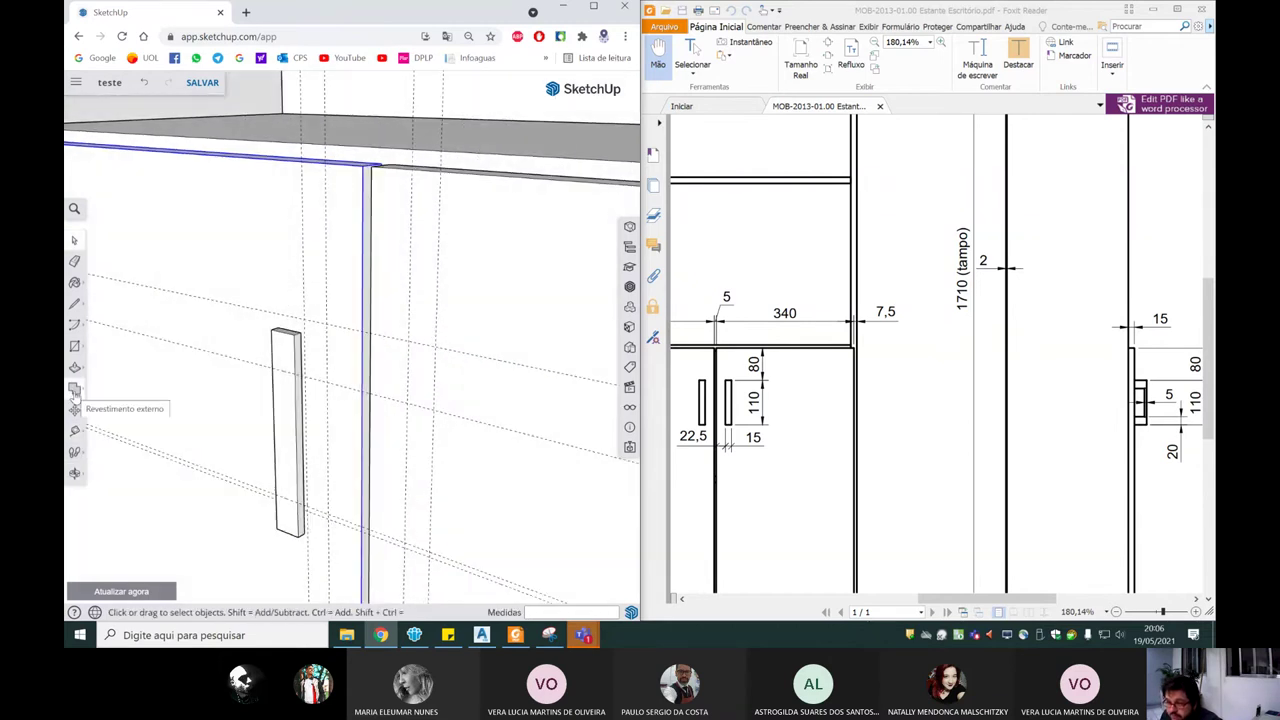
Step: Draw a 15 × 20 mm rectangle on the top end of the handle bar
{"action": "left_click", "coordinate": [74, 345]}
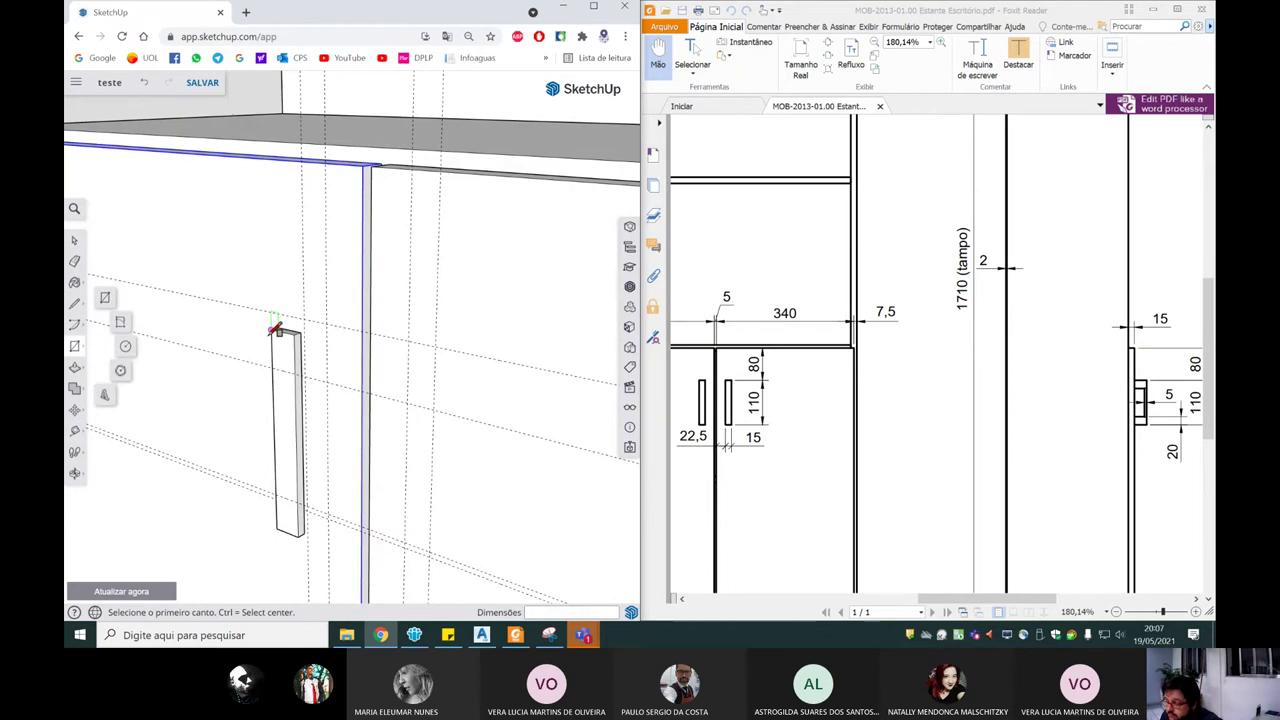
{"action": "left_click", "coordinate": [272, 329]}
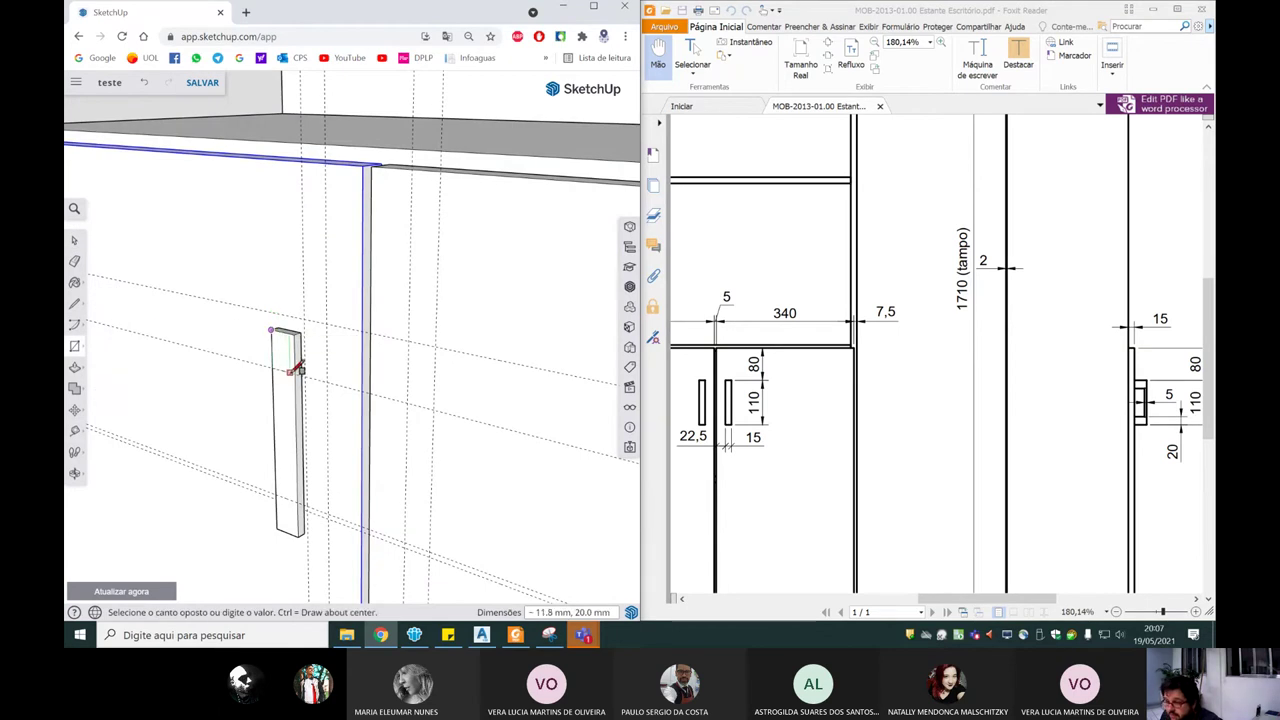
{"action": "scroll", "coordinate": [297, 368], "scroll_direction": "up", "scroll_amount": 1}
{"action": "left_click", "coordinate": [303, 368]}
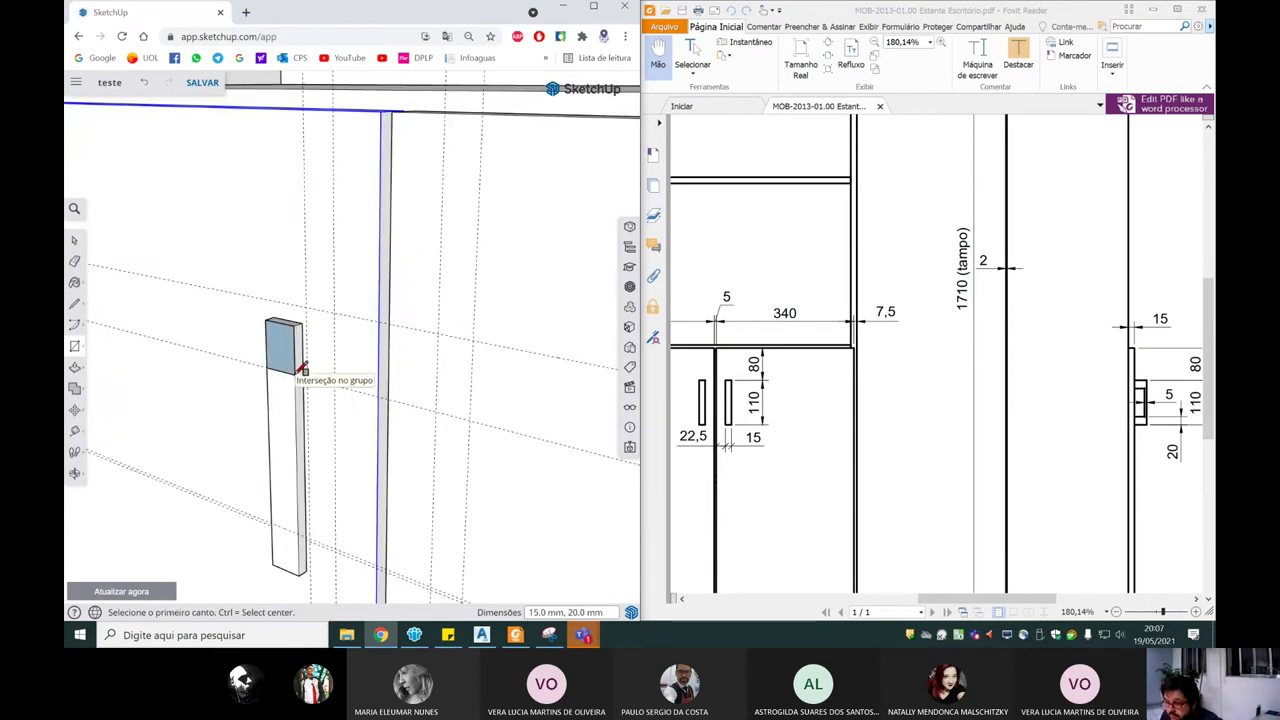
{"action": "key", "text": "space"}
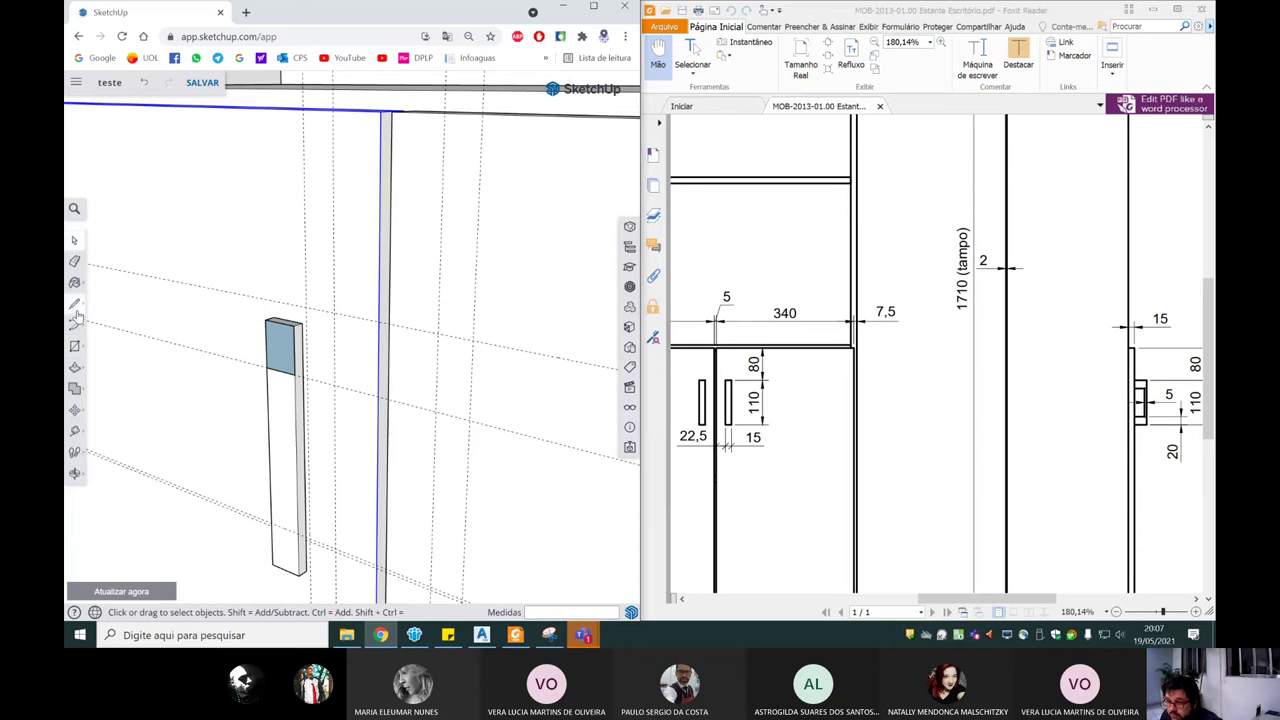
Step: Push/Pull the rectangle out 20 mm into a support block
{"action": "left_click", "coordinate": [76, 368]}
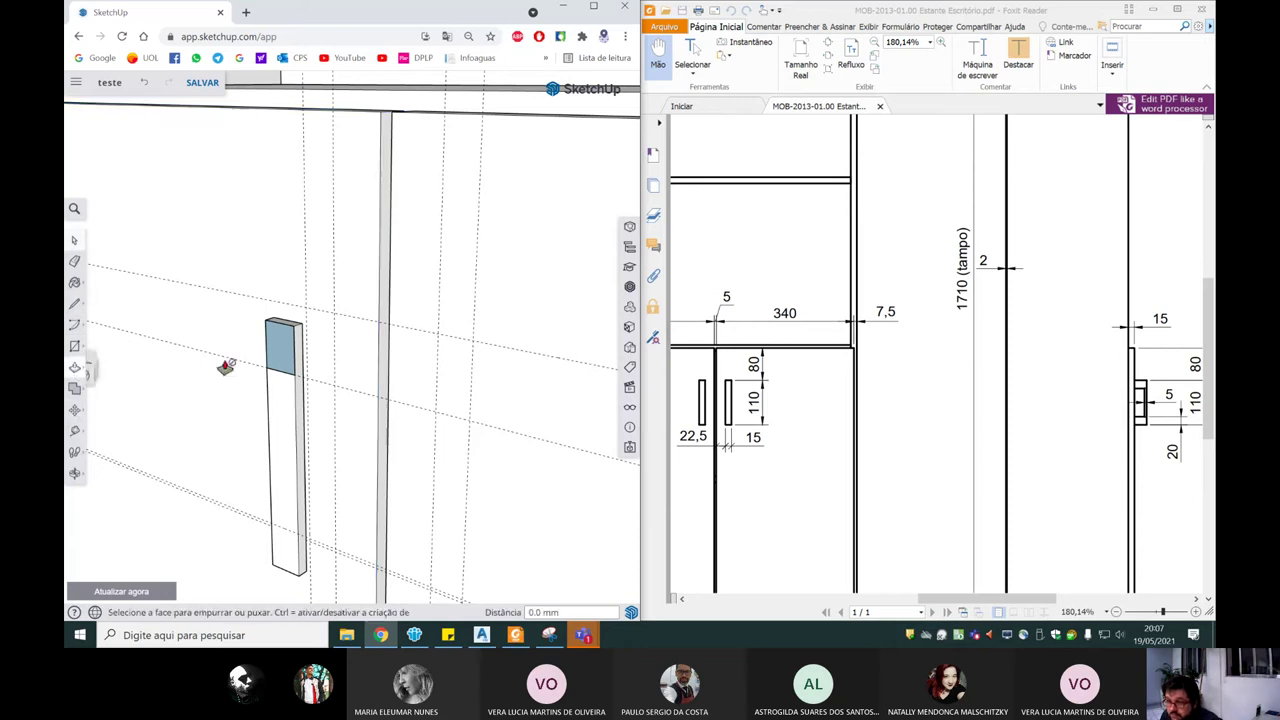
{"action": "left_click", "coordinate": [278, 346]}
{"action": "type", "text": "0"}
{"action": "key", "text": "Return"}
{"action": "middle_click_drag", "start_coordinate": [262, 350], "coordinate": [287, 521]}
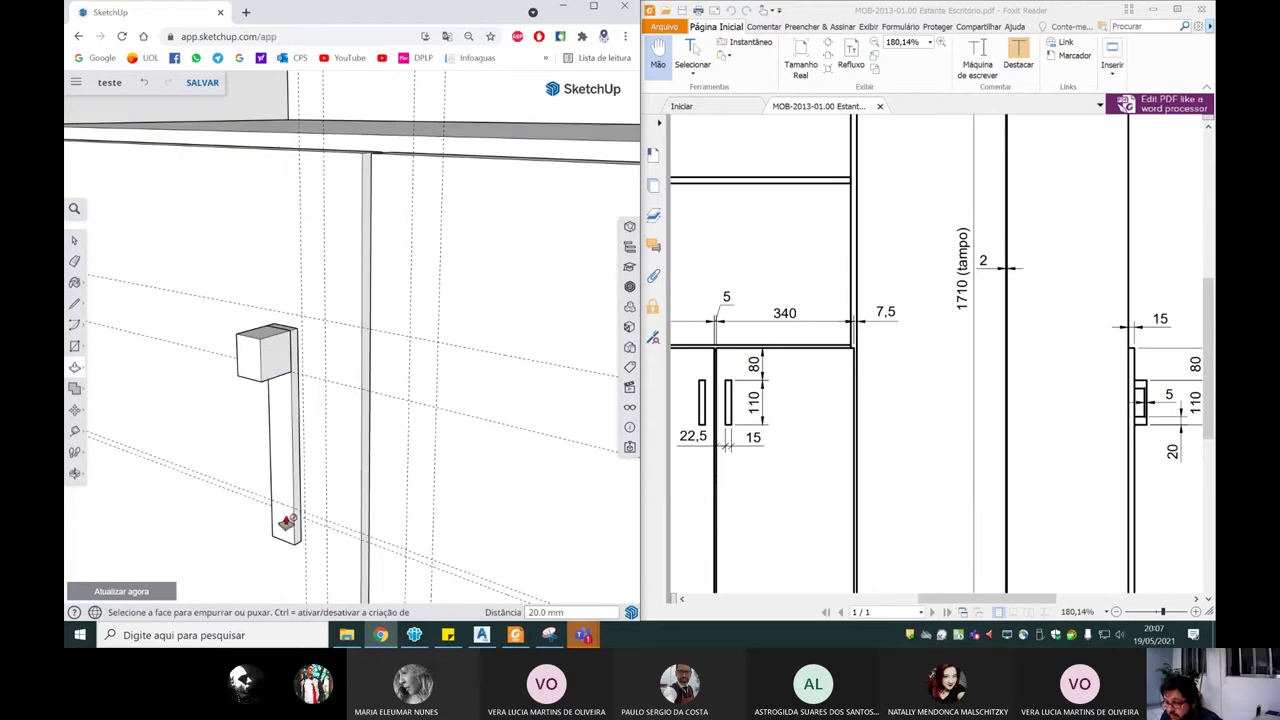
{"action": "key", "text": "space"}
{"action": "right_click", "coordinate": [244, 370]}
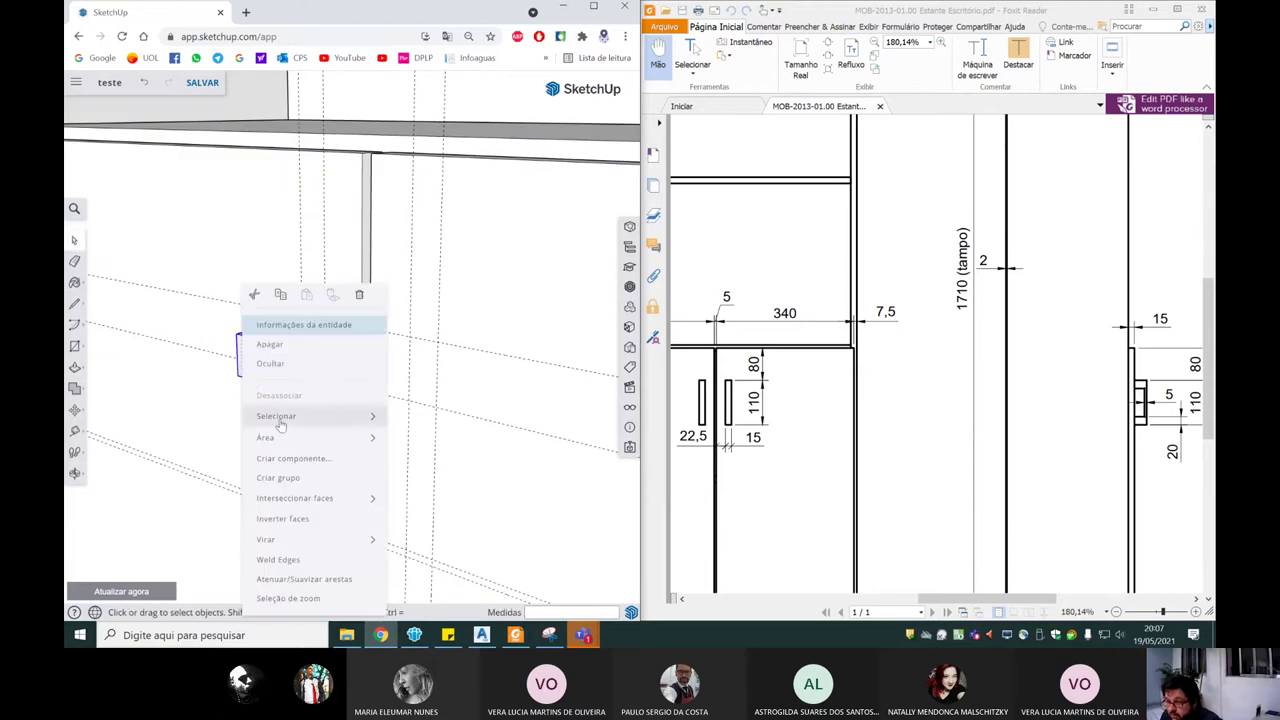
Step: Group the top block and Ctrl-move a copy 90 mm down to the bar's lower end
{"action": "left_click", "coordinate": [285, 477]}
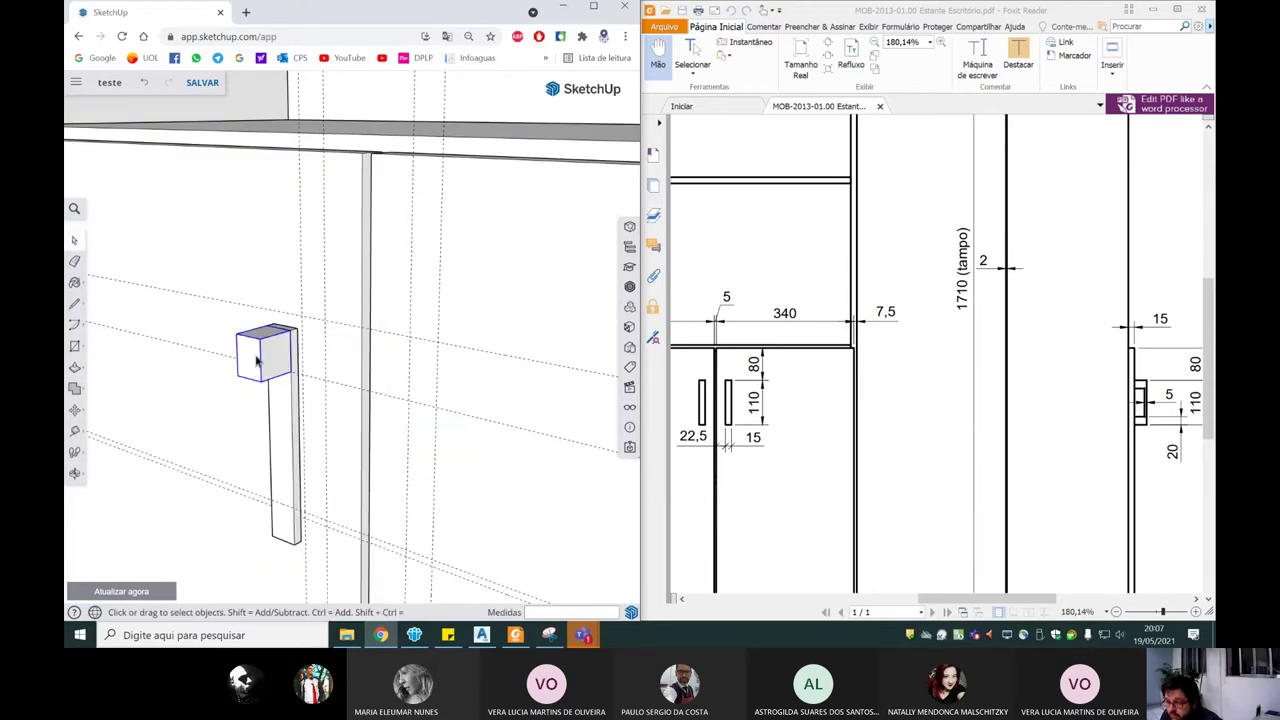
{"action": "left_click", "coordinate": [74, 410]}
{"action": "scroll", "coordinate": [289, 333], "scroll_direction": "up", "scroll_amount": 2}
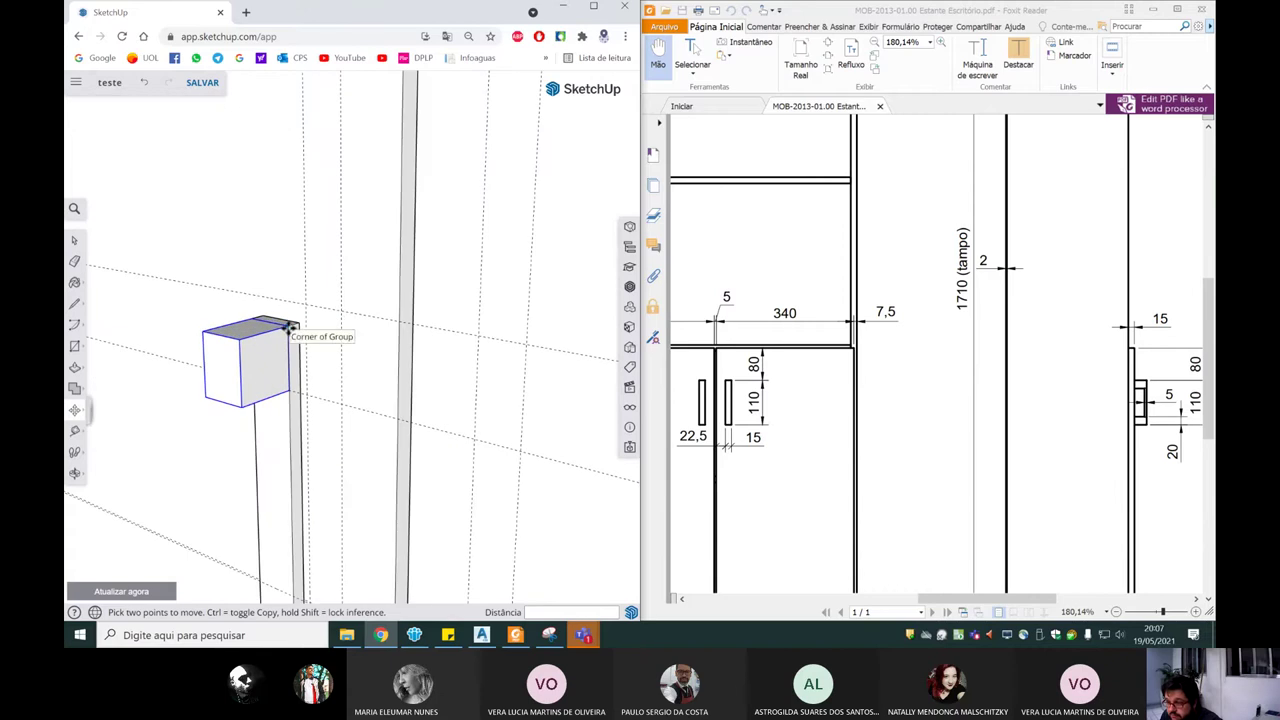
{"action": "scroll", "coordinate": [289, 335], "scroll_direction": "down", "scroll_amount": 2}
{"action": "left_click", "coordinate": [289, 374]}
{"action": "key", "text": "ctrl"}
{"action": "left_click", "coordinate": [289, 566]}
Step: Select both support blocks and the bar together as the whole handle
{"action": "mouse_move", "coordinate": [329, 400]}
{"action": "middle_mouse_down"}
{"action": "mouse_move", "coordinate": [312, 397]}
{"action": "mouse_move", "coordinate": [283, 320]}
{"action": "mouse_move", "coordinate": [272, 360]}
{"action": "middle_mouse_up"}
{"action": "left_click", "coordinate": [282, 371]}
{"action": "left_click", "coordinate": [297, 408], "text": "shift"}
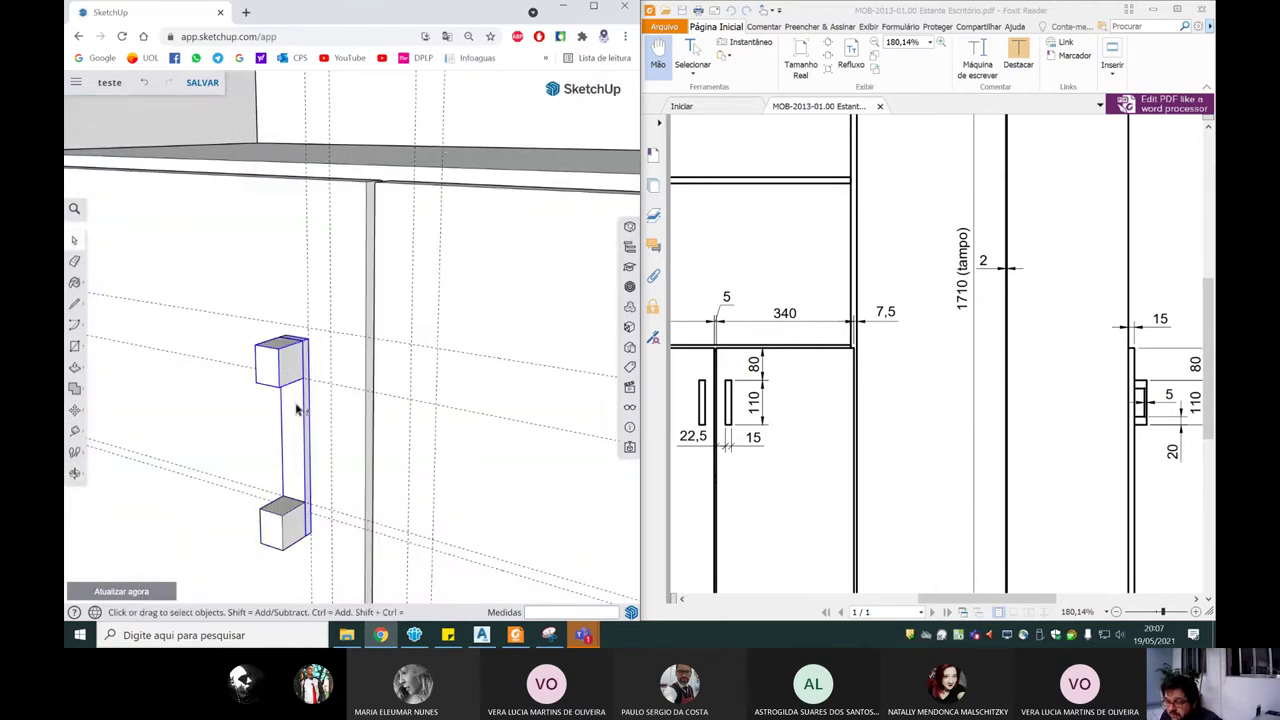
{"action": "right_click", "coordinate": [283, 530]}
{"action": "left_click", "coordinate": [320, 412]}
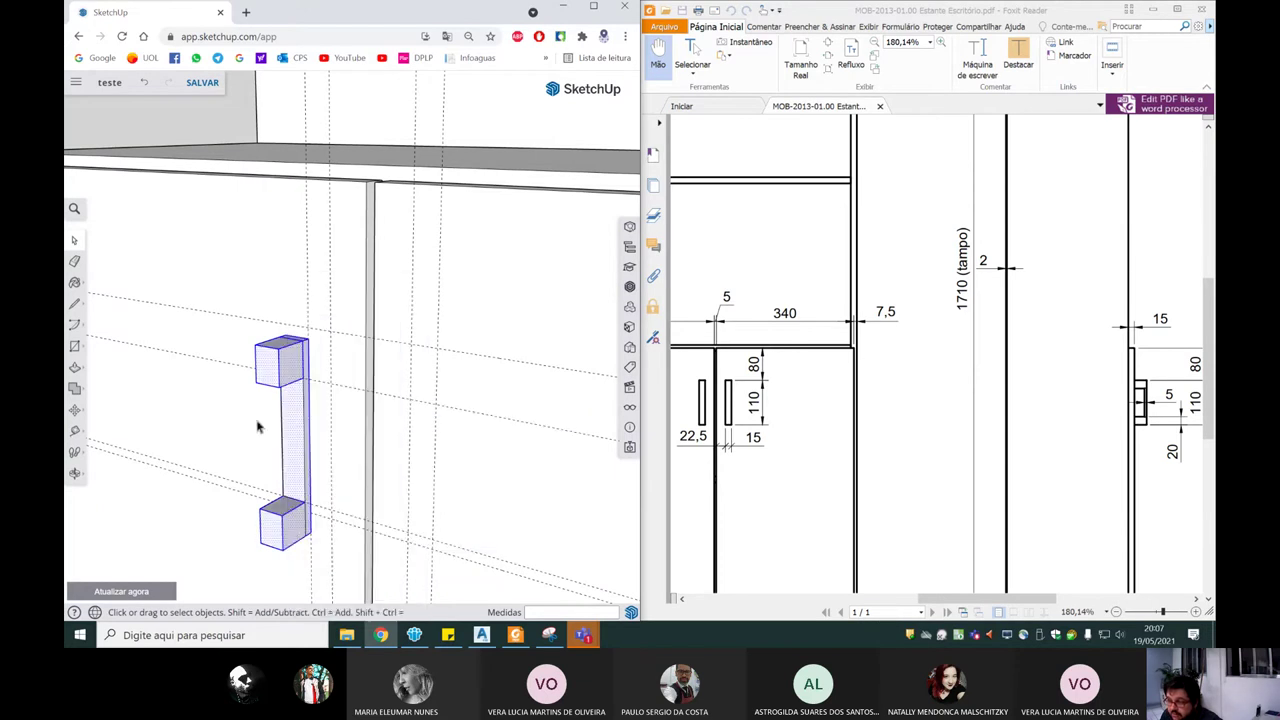
{"action": "left_click", "coordinate": [310, 356]}
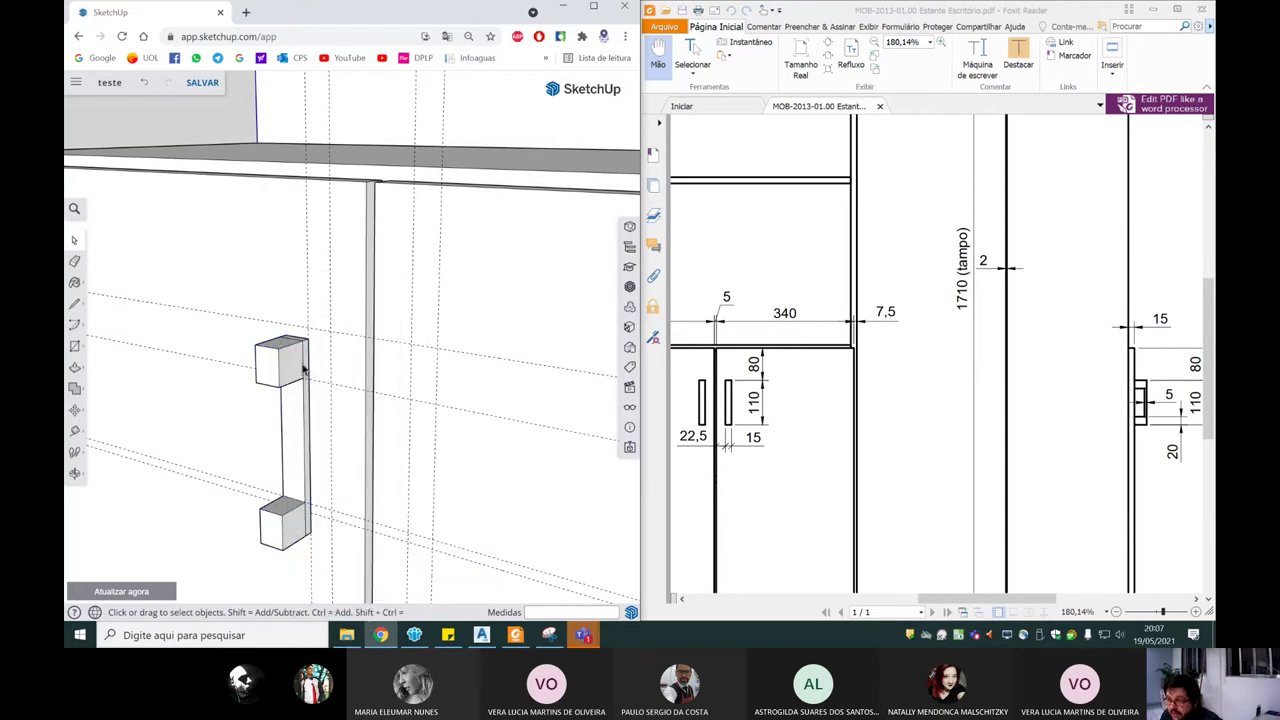
{"action": "scroll", "coordinate": [304, 370], "scroll_direction": "up", "scroll_amount": 2}
{"action": "mouse_move", "coordinate": [304, 370]}
{"action": "middle_mouse_down"}
{"action": "mouse_move", "coordinate": [280, 370]}
{"action": "mouse_move", "coordinate": [343, 357]}
{"action": "mouse_move", "coordinate": [367, 388]}
{"action": "mouse_move", "coordinate": [330, 385]}
{"action": "middle_mouse_up"}
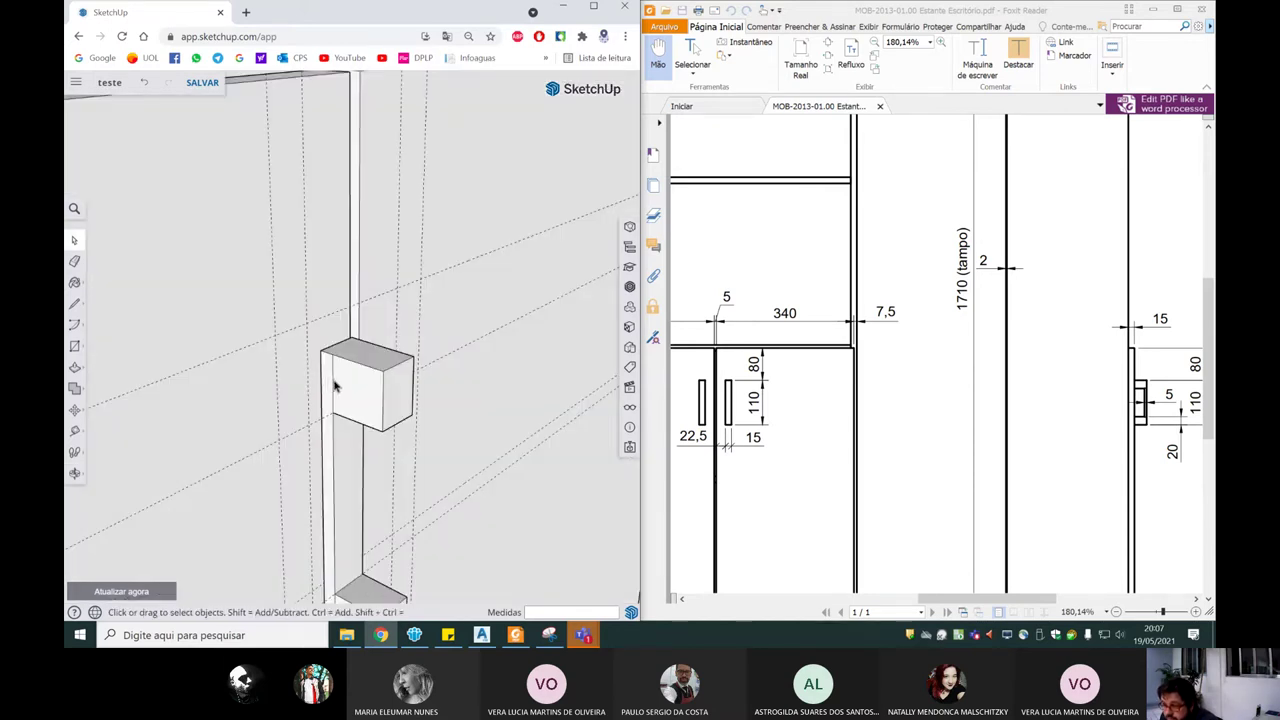
{"action": "scroll", "coordinate": [362, 448], "scroll_direction": "down", "scroll_amount": 3}
{"action": "scroll", "coordinate": [345, 568], "scroll_direction": "up", "scroll_amount": 5}
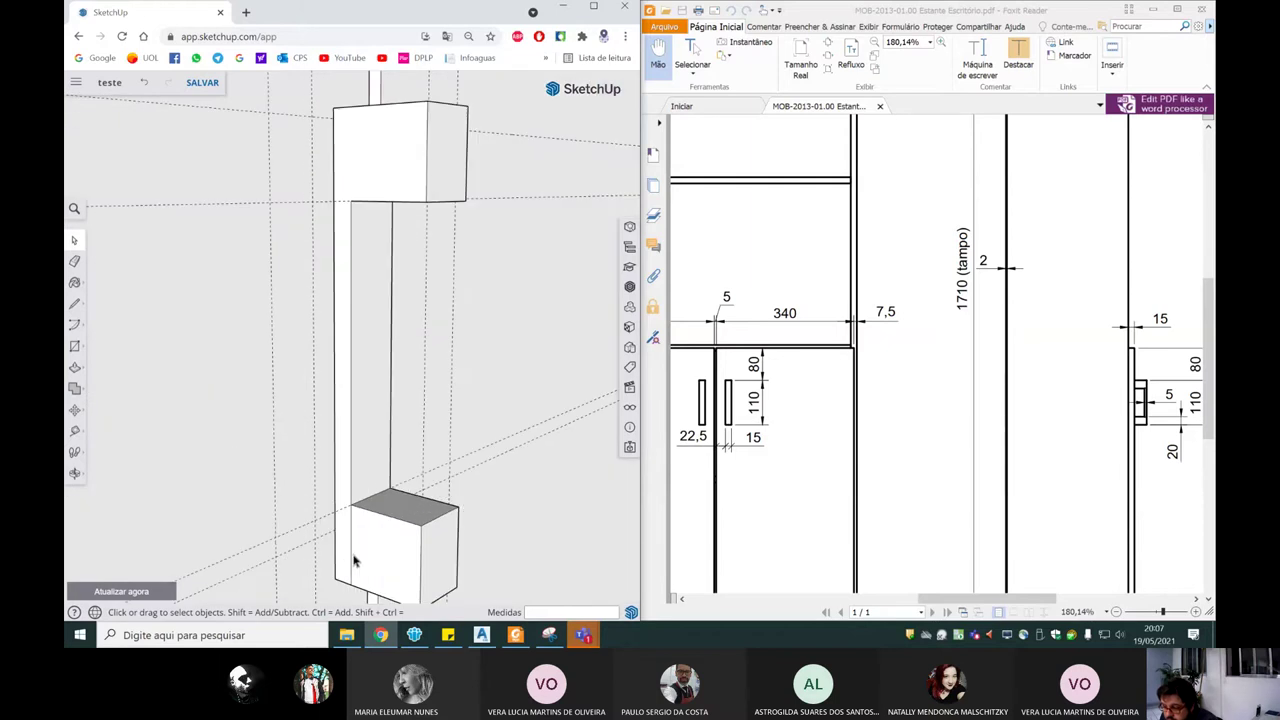
{"action": "mouse_move", "coordinate": [352, 562]}
{"action": "middle_mouse_down"}
{"action": "mouse_move", "coordinate": [323, 523]}
{"action": "mouse_move", "coordinate": [257, 528]}
{"action": "mouse_move", "coordinate": [418, 566]}
{"action": "mouse_move", "coordinate": [423, 400]}
{"action": "mouse_move", "coordinate": [403, 289]}
{"action": "mouse_move", "coordinate": [398, 566]}
{"action": "mouse_move", "coordinate": [354, 566]}
{"action": "middle_mouse_up"}
{"action": "scroll", "coordinate": [400, 570], "scroll_direction": "down", "scroll_amount": 3}
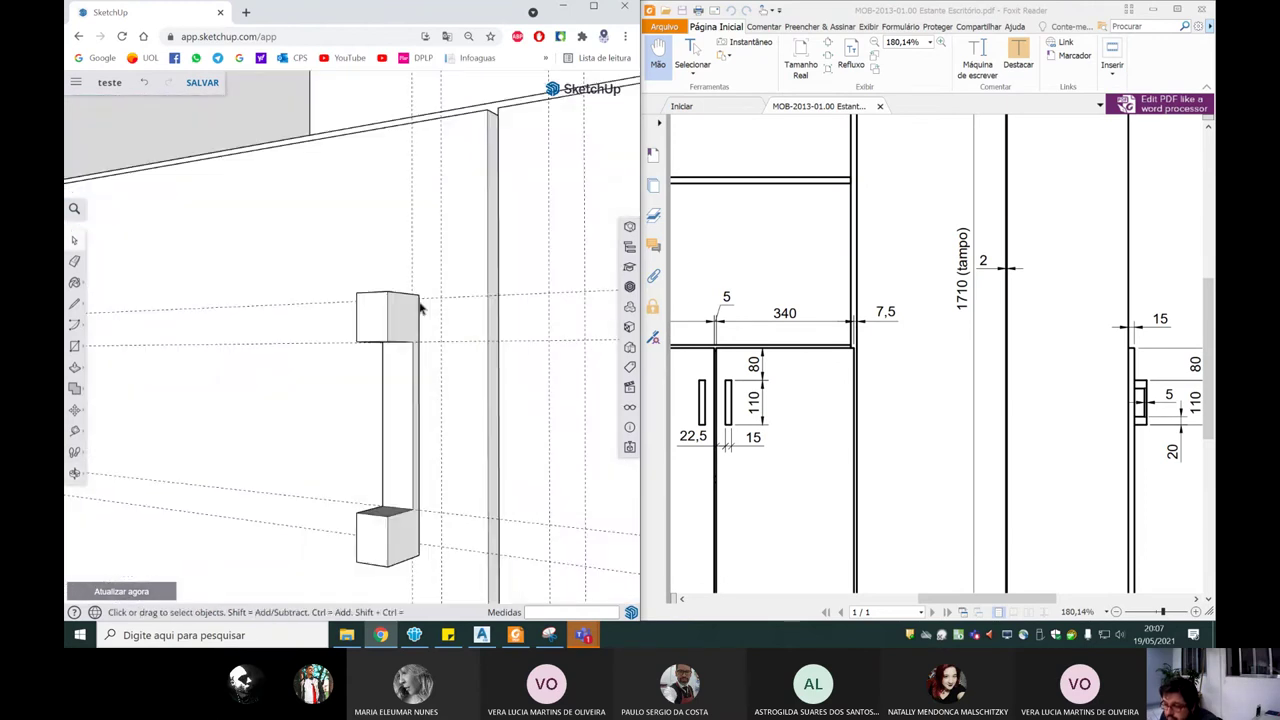
{"action": "mouse_move", "coordinate": [398, 450]}
{"action": "middle_mouse_down"}
{"action": "mouse_move", "coordinate": [346, 334]}
{"action": "mouse_move", "coordinate": [571, 309]}
{"action": "mouse_move", "coordinate": [517, 243]}
{"action": "mouse_move", "coordinate": [214, 306]}
{"action": "mouse_move", "coordinate": [298, 307]}
{"action": "middle_mouse_up"}
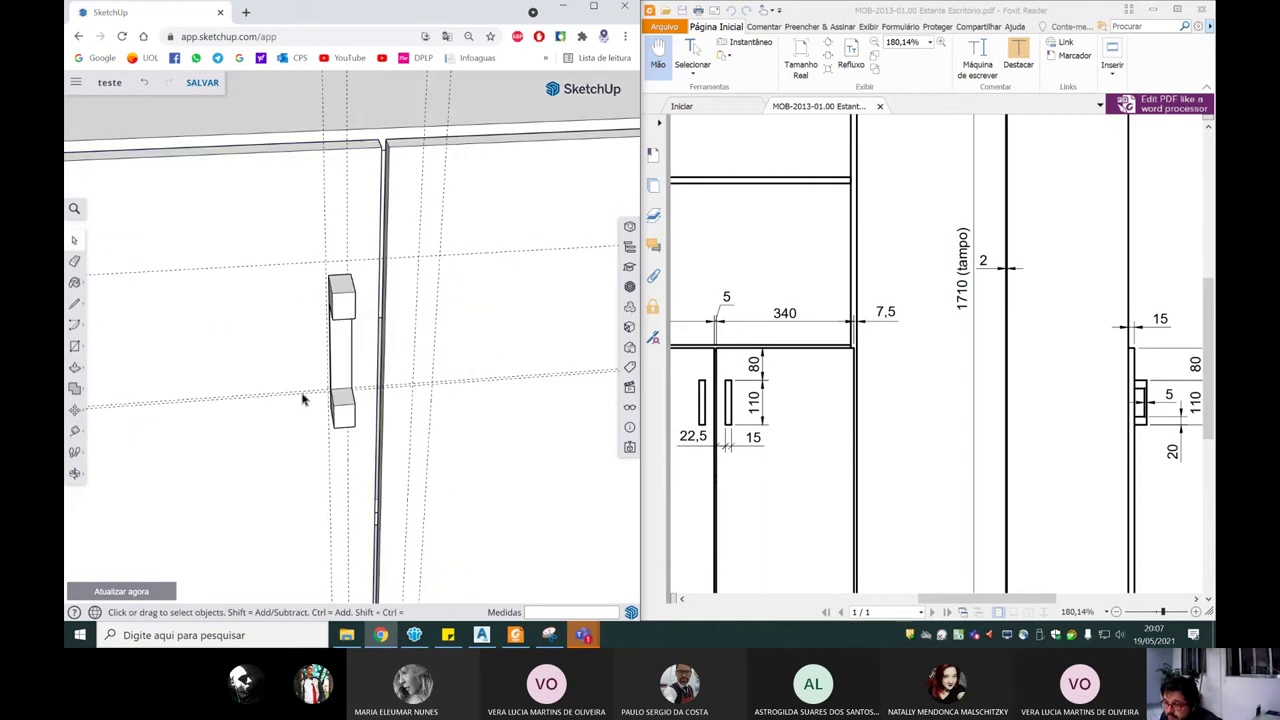
{"action": "mouse_move", "coordinate": [305, 400]}
{"action": "middle_mouse_down"}
{"action": "mouse_move", "coordinate": [200, 363]}
{"action": "mouse_move", "coordinate": [290, 360]}
{"action": "middle_mouse_up"}
{"action": "triple_click", "coordinate": [301, 330]}
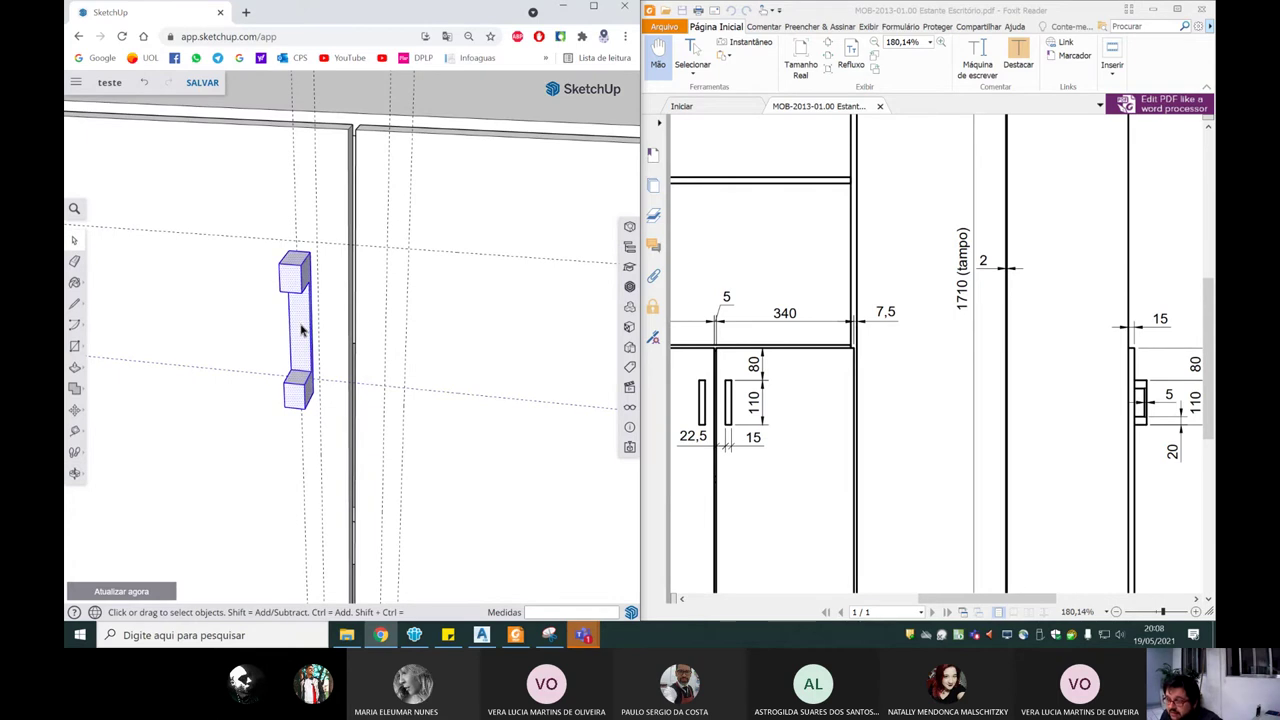
Step: Group the bar and both standoff blocks into one handle group with Criar grupo
{"action": "right_click", "coordinate": [301, 330]}
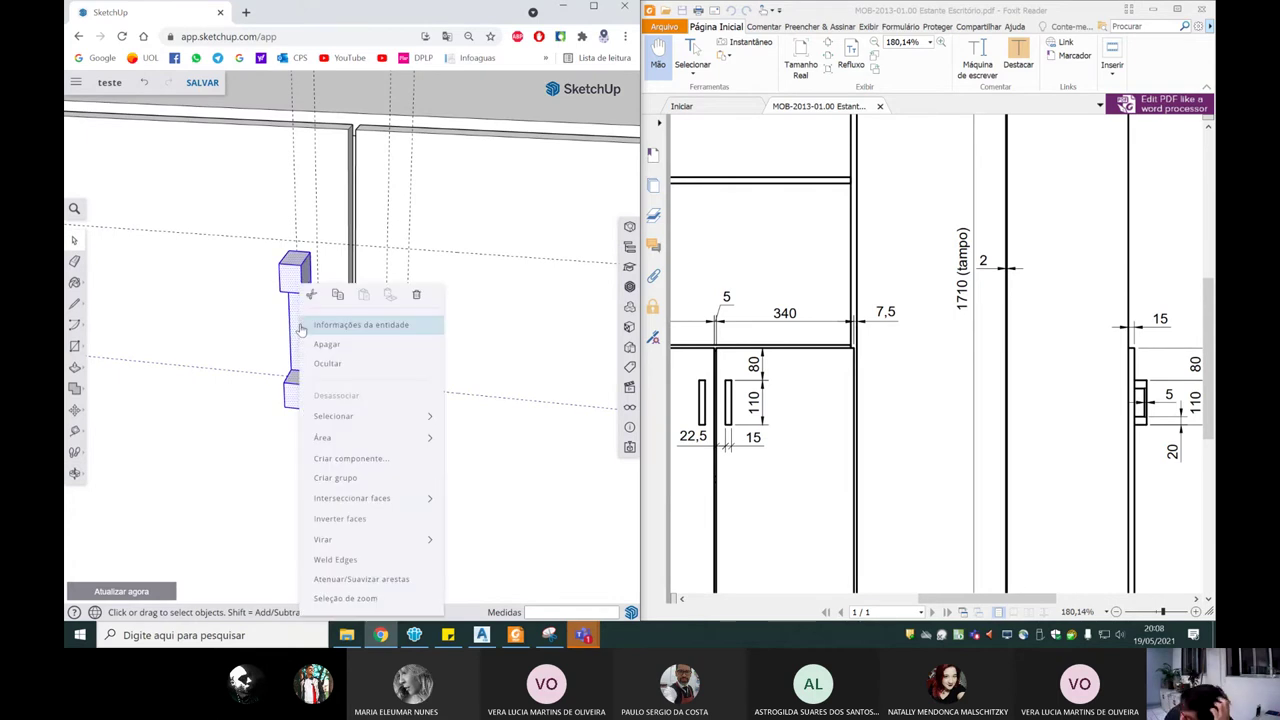
{"action": "left_click", "coordinate": [335, 477]}
{"action": "middle_click_drag", "start_coordinate": [335, 477], "coordinate": [457, 346]}
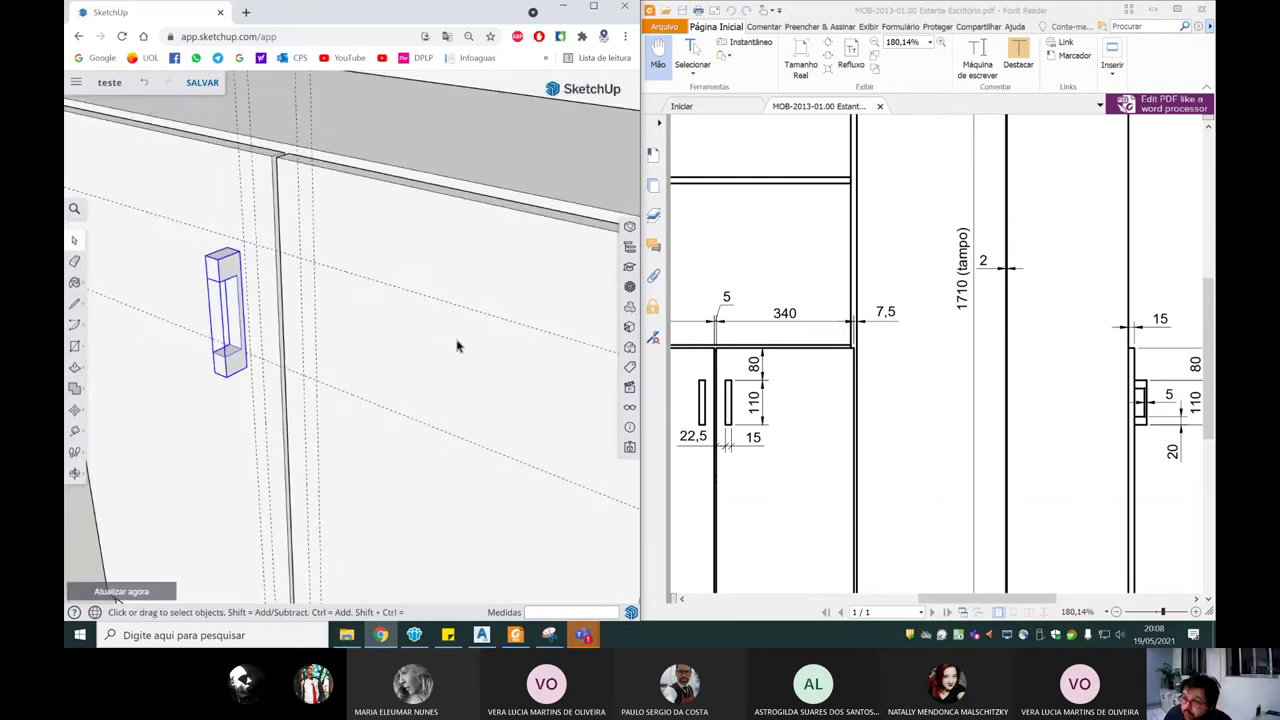
{"action": "scroll", "coordinate": [243, 286], "scroll_direction": "down", "scroll_amount": 3}
{"action": "scroll", "coordinate": [277, 277], "scroll_direction": "up", "scroll_amount": 3}
{"action": "scroll", "coordinate": [301, 370], "scroll_direction": "up", "scroll_amount": 2}
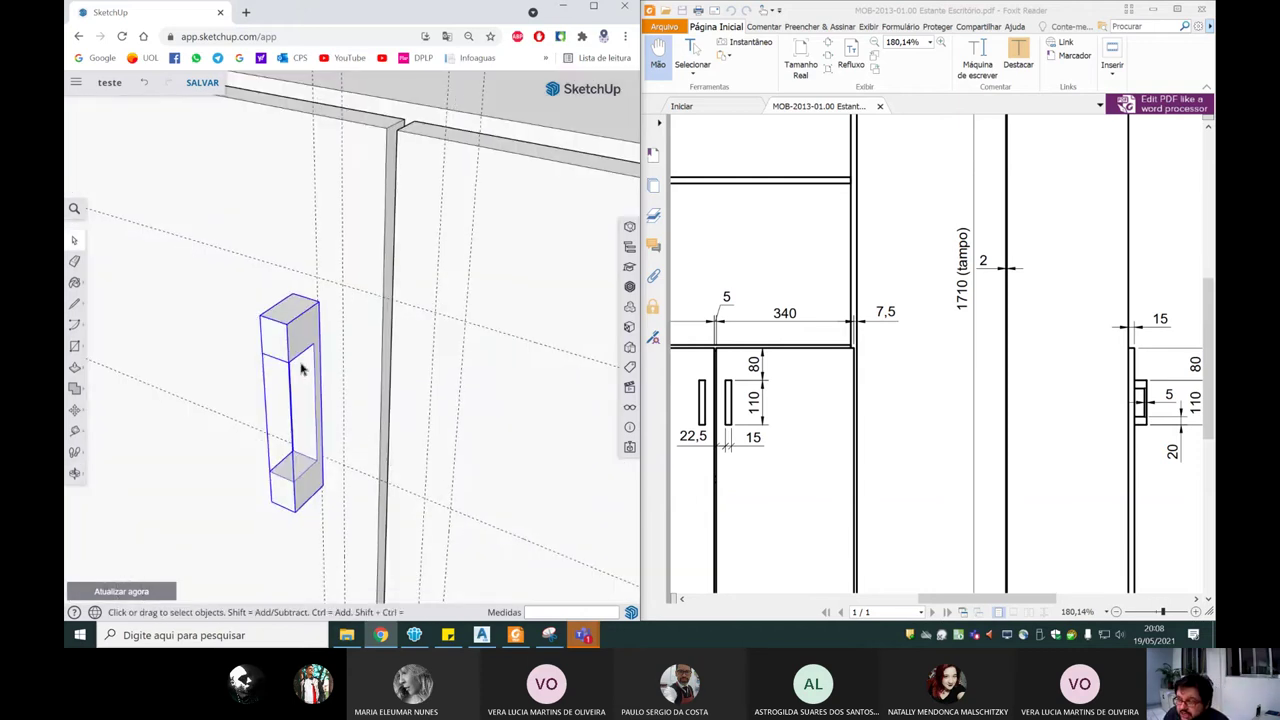
{"action": "mouse_move", "coordinate": [389, 300]}
{"action": "middle_mouse_down"}
{"action": "mouse_move", "coordinate": [329, 320]}
{"action": "mouse_move", "coordinate": [340, 295]}
{"action": "middle_mouse_up"}
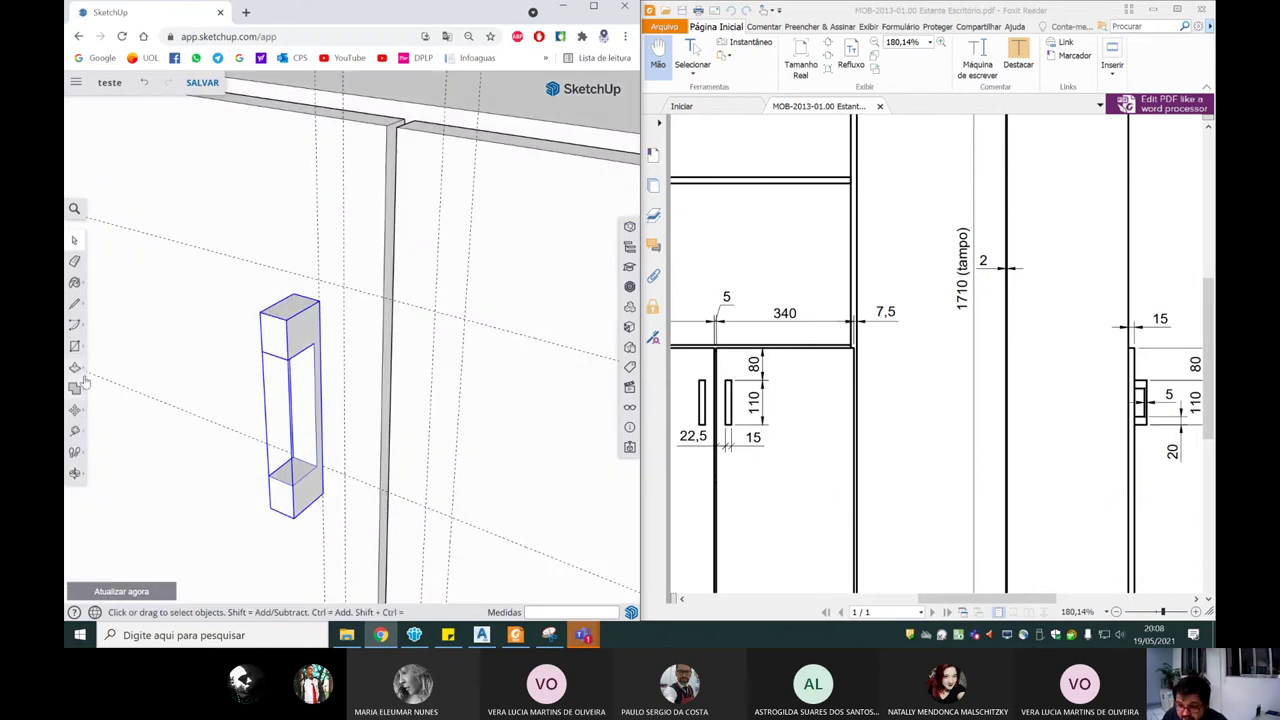
{"action": "left_click", "coordinate": [76, 411]}
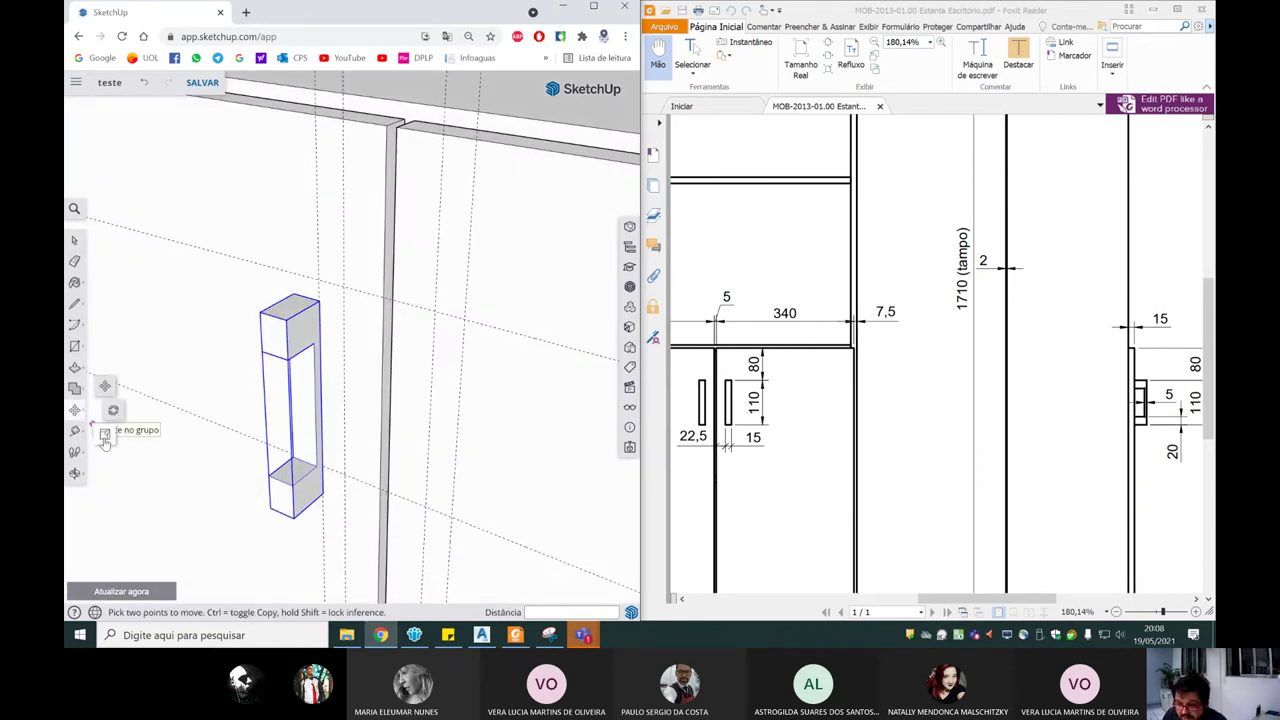
{"action": "left_click", "coordinate": [104, 440]}
Step: Orbit and zoom around the bar handle group to see it from a new angle
{"action": "mouse_move", "coordinate": [357, 423]}
{"action": "middle_mouse_down"}
{"action": "mouse_move", "coordinate": [408, 414]}
{"action": "mouse_move", "coordinate": [302, 398]}
{"action": "middle_mouse_up"}
{"action": "scroll", "coordinate": [302, 398], "scroll_direction": "up", "scroll_amount": 2}
{"action": "scroll", "coordinate": [274, 429], "scroll_direction": "up", "scroll_amount": 2}
{"action": "scroll", "coordinate": [357, 443], "scroll_direction": "up", "scroll_amount": 2}
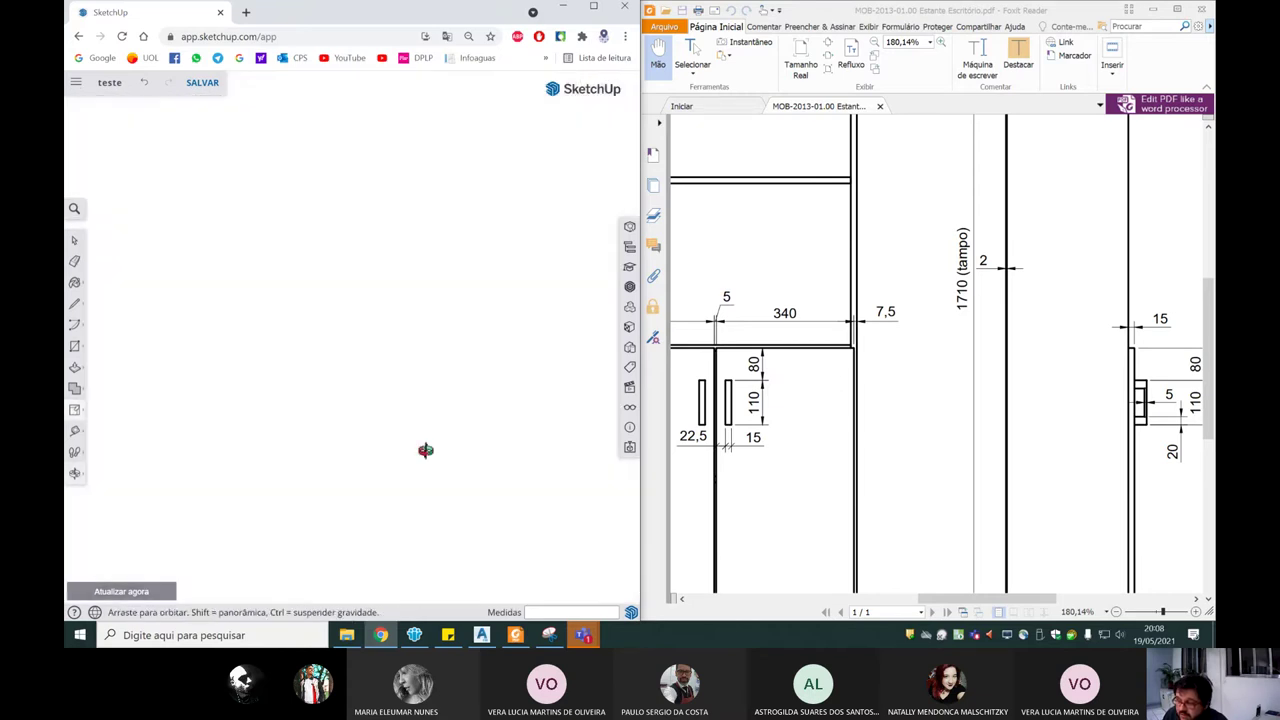
{"action": "scroll", "coordinate": [297, 409], "scroll_direction": "down", "scroll_amount": 3}
{"action": "scroll", "coordinate": [297, 423], "scroll_direction": "down", "scroll_amount": 2}
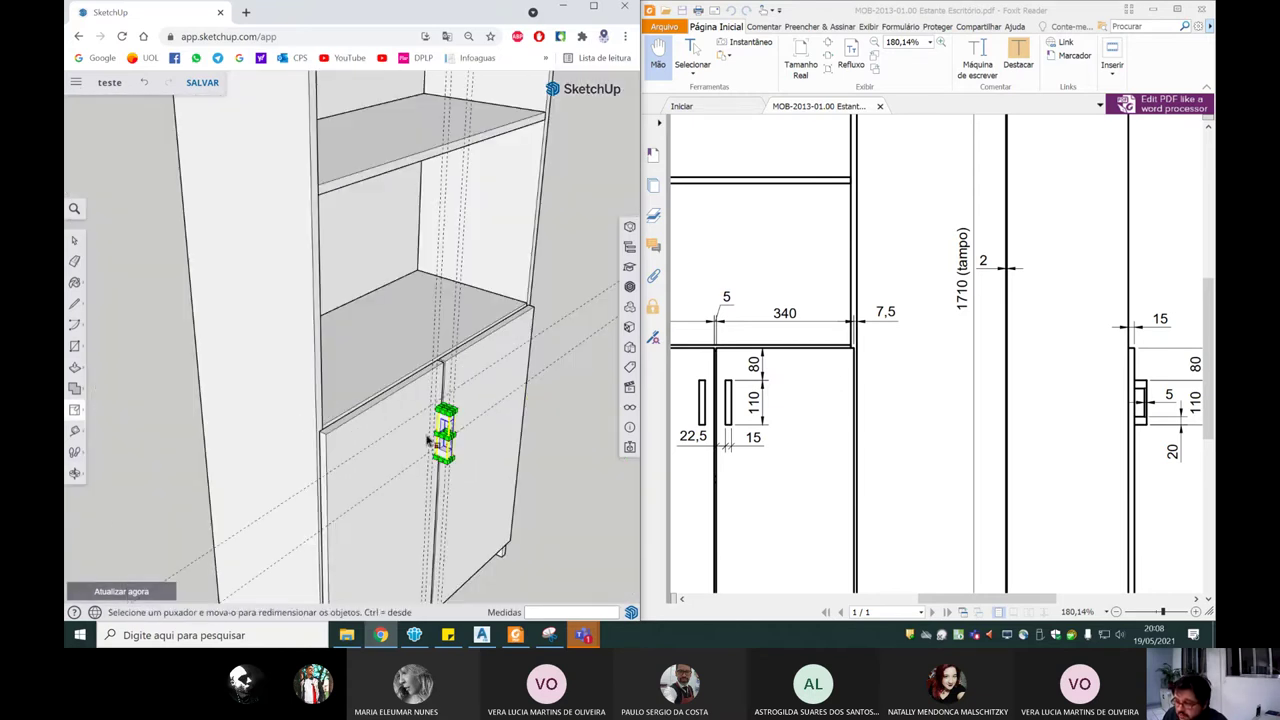
{"action": "scroll", "coordinate": [470, 425], "scroll_direction": "up", "scroll_amount": 2}
{"action": "scroll", "coordinate": [470, 435], "scroll_direction": "up", "scroll_amount": 2}
{"action": "scroll", "coordinate": [480, 451], "scroll_direction": "up", "scroll_amount": 2}
{"action": "scroll", "coordinate": [487, 478], "scroll_direction": "up", "scroll_amount": 2}
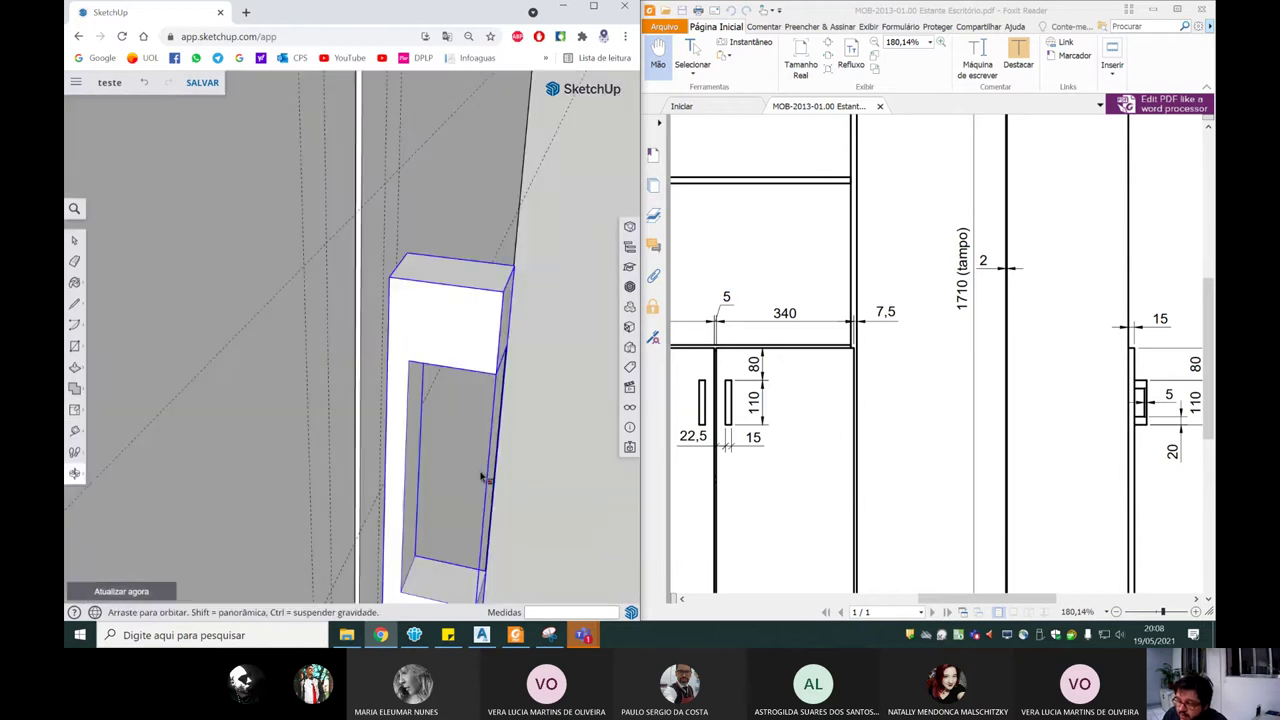
{"action": "middle_click_drag", "start_coordinate": [401, 452], "coordinate": [477, 443]}
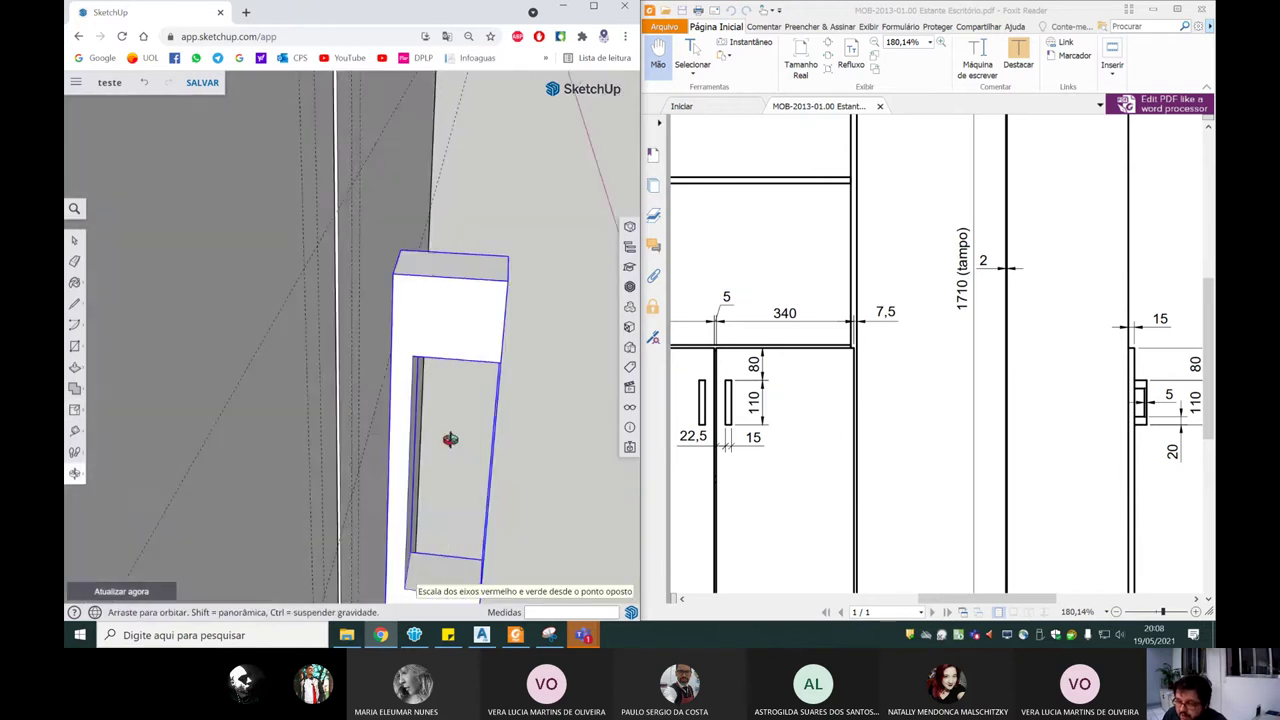
{"action": "mouse_move", "coordinate": [403, 477]}
{"action": "middle_mouse_down"}
{"action": "mouse_move", "coordinate": [442, 459]}
{"action": "mouse_move", "coordinate": [391, 457]}
{"action": "middle_mouse_up"}
Step: Flip the handle group along the green axis with a scale of -1
{"action": "key", "text": "s"}
{"action": "middle_click_drag", "start_coordinate": [286, 480], "coordinate": [440, 451]}
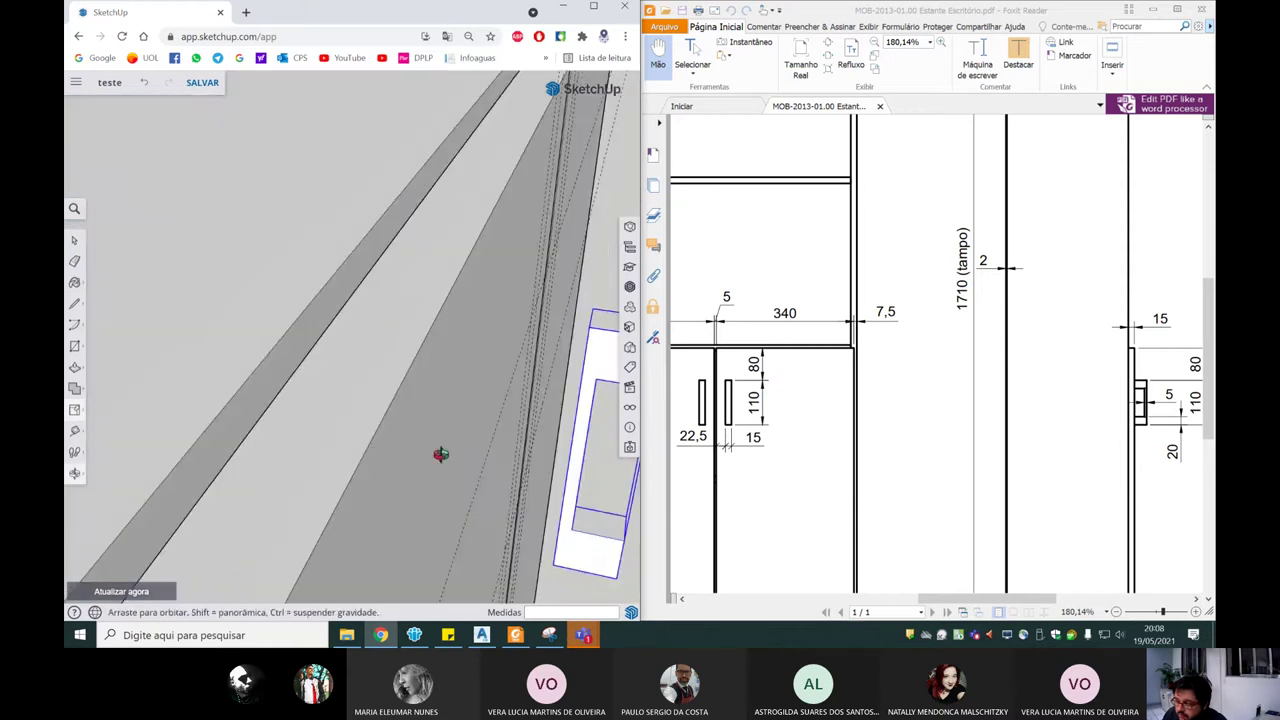
{"action": "scroll", "coordinate": [480, 509], "scroll_direction": "down", "scroll_amount": 3}
{"action": "scroll", "coordinate": [575, 423], "scroll_direction": "up", "scroll_amount": 3}
{"action": "mouse_move", "coordinate": [575, 423]}
{"action": "middle_mouse_down"}
{"action": "mouse_move", "coordinate": [491, 448]}
{"action": "mouse_move", "coordinate": [509, 463]}
{"action": "middle_mouse_up"}
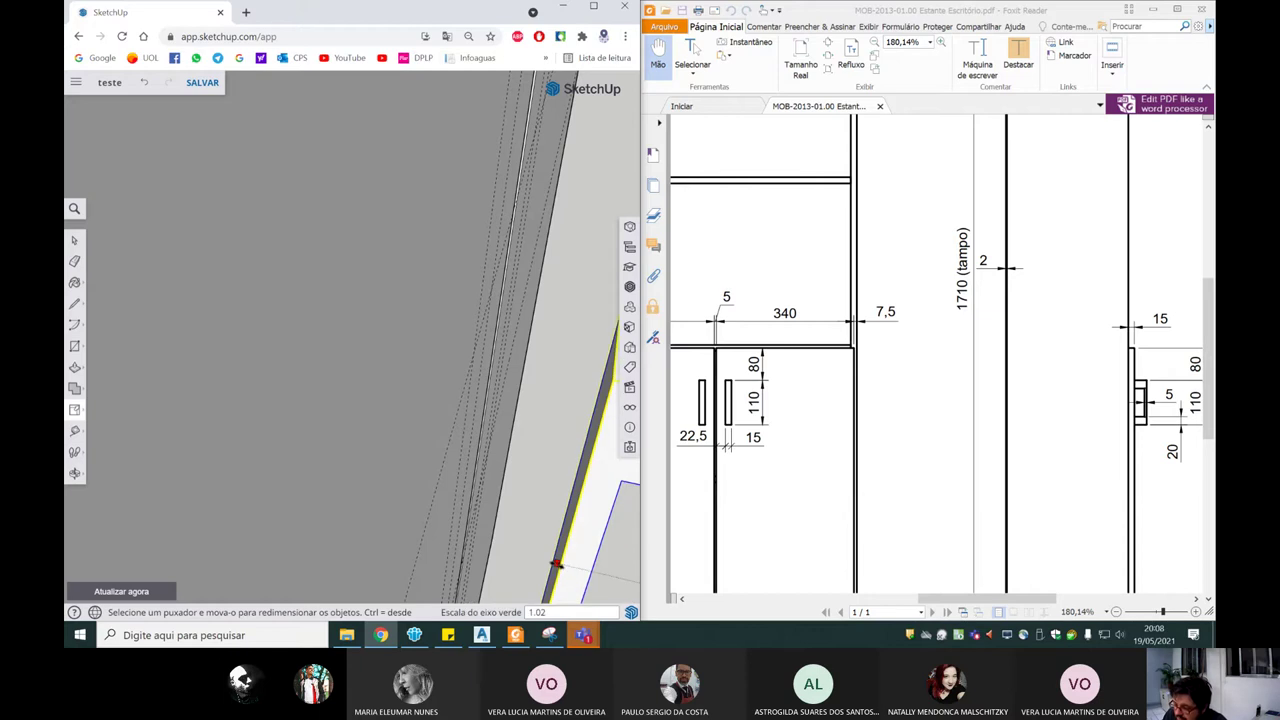
{"action": "scroll", "coordinate": [550, 558], "scroll_direction": "down", "scroll_amount": 1}
{"action": "scroll", "coordinate": [520, 545], "scroll_direction": "down", "scroll_amount": 3}
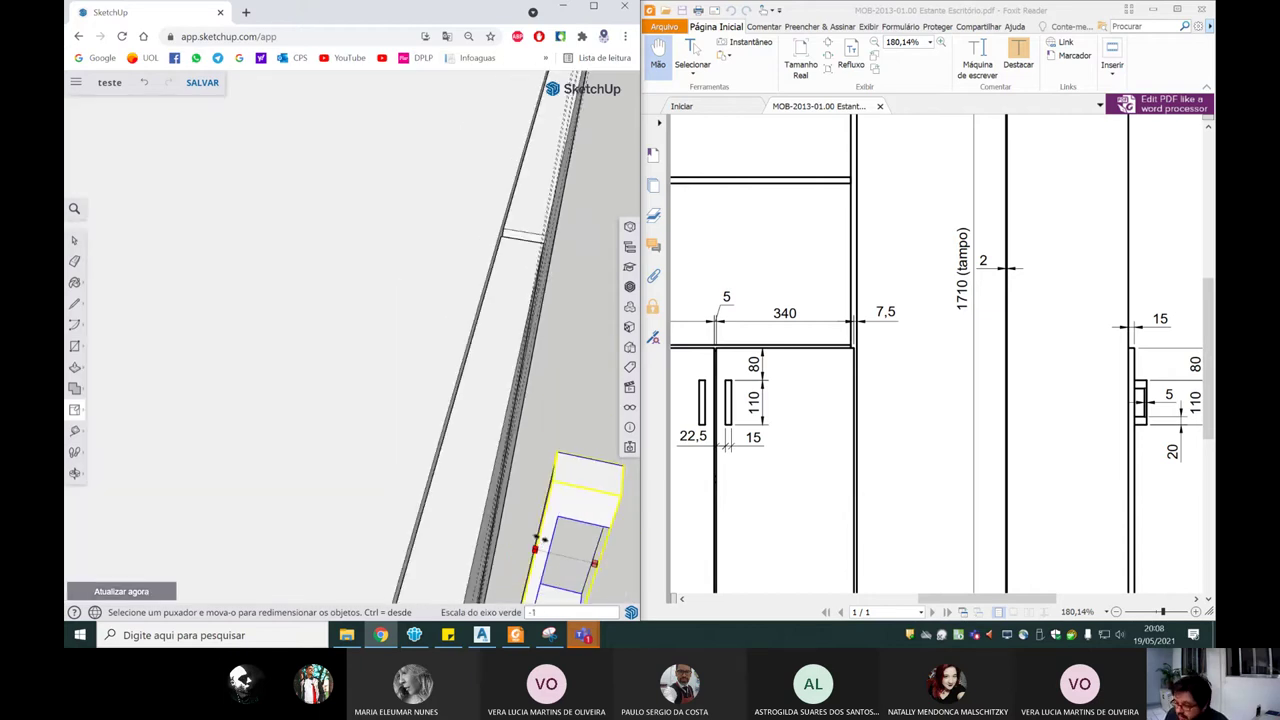
{"action": "left_click_drag", "start_coordinate": [543, 540], "coordinate": [548, 546]}
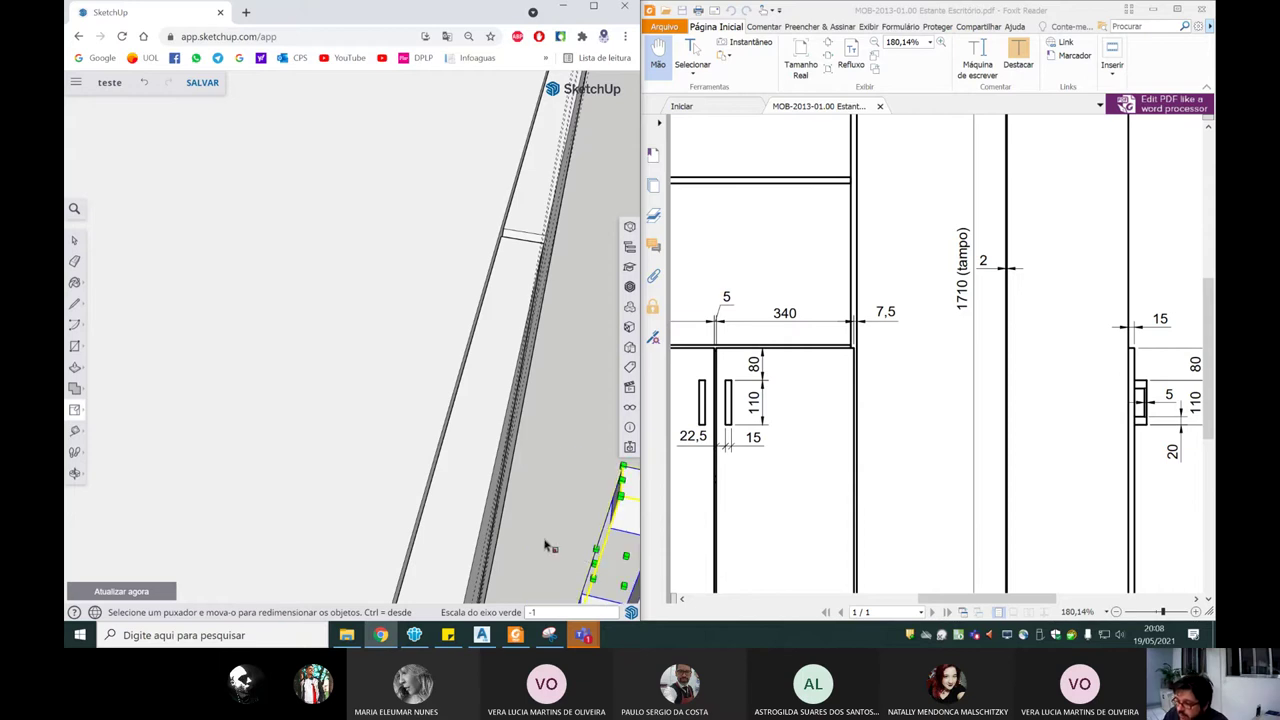
{"action": "scroll", "coordinate": [548, 546], "scroll_direction": "down", "scroll_amount": 3}
{"action": "scroll", "coordinate": [480, 480], "scroll_direction": "down", "scroll_amount": 2}
{"action": "scroll", "coordinate": [413, 418], "scroll_direction": "down", "scroll_amount": 1}
{"action": "mouse_move", "coordinate": [413, 418]}
{"action": "middle_mouse_down"}
{"action": "mouse_move", "coordinate": [282, 450]}
{"action": "mouse_move", "coordinate": [280, 408]}
{"action": "mouse_move", "coordinate": [226, 422]}
{"action": "middle_mouse_up"}
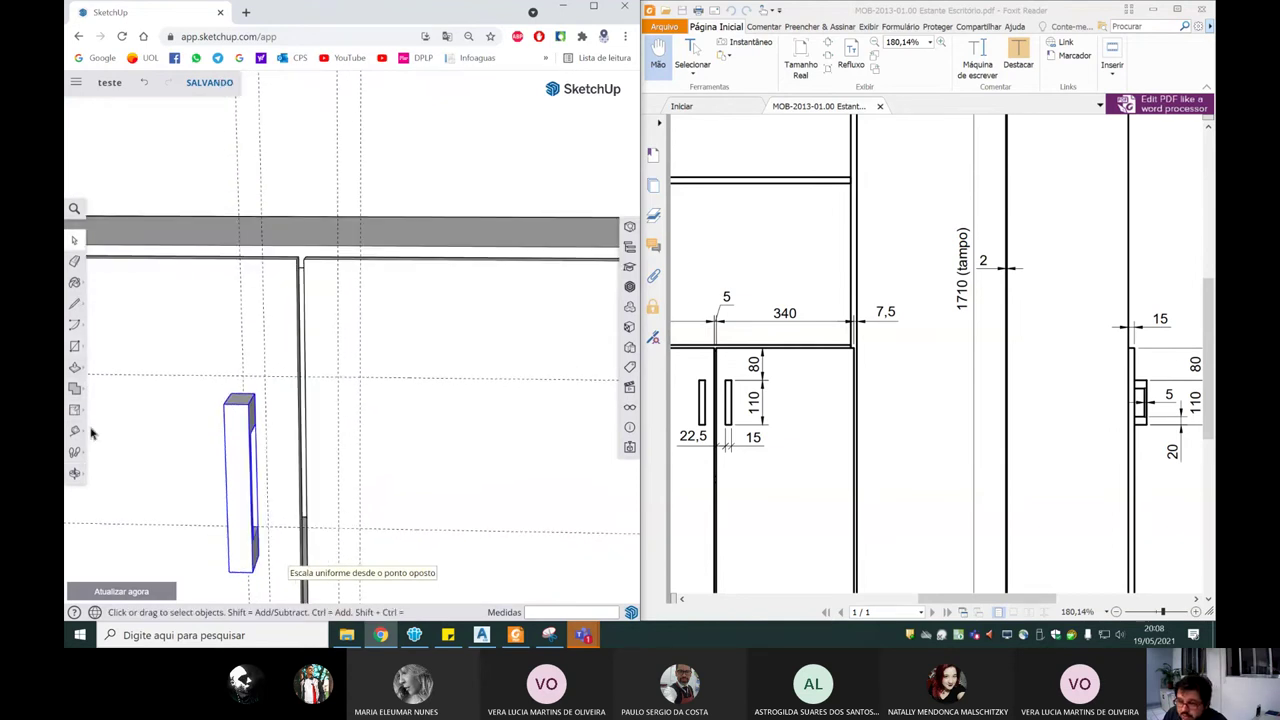
{"action": "left_click", "coordinate": [74, 370]}
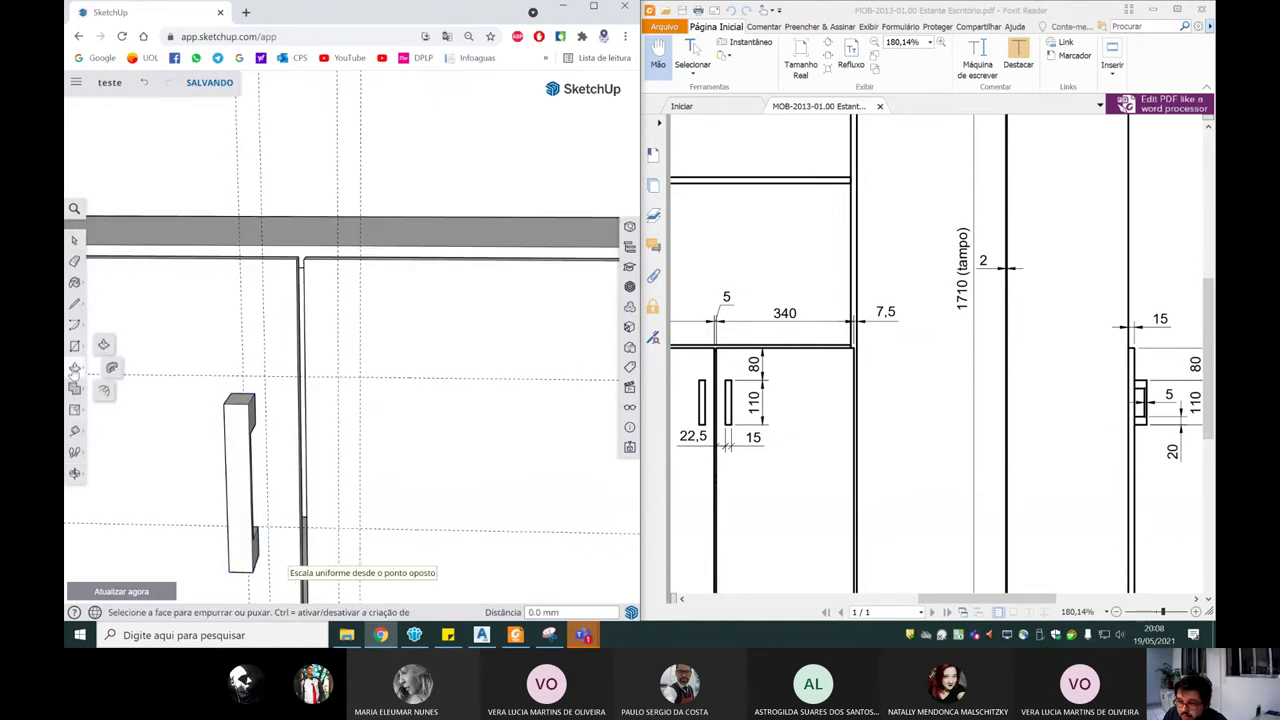
Step: Move the handle post into its new position on the door
{"action": "left_click", "coordinate": [74, 410]}
{"action": "scroll", "coordinate": [210, 387], "scroll_direction": "up", "scroll_amount": 1}
{"action": "scroll", "coordinate": [214, 394], "scroll_direction": "up", "scroll_amount": 2}
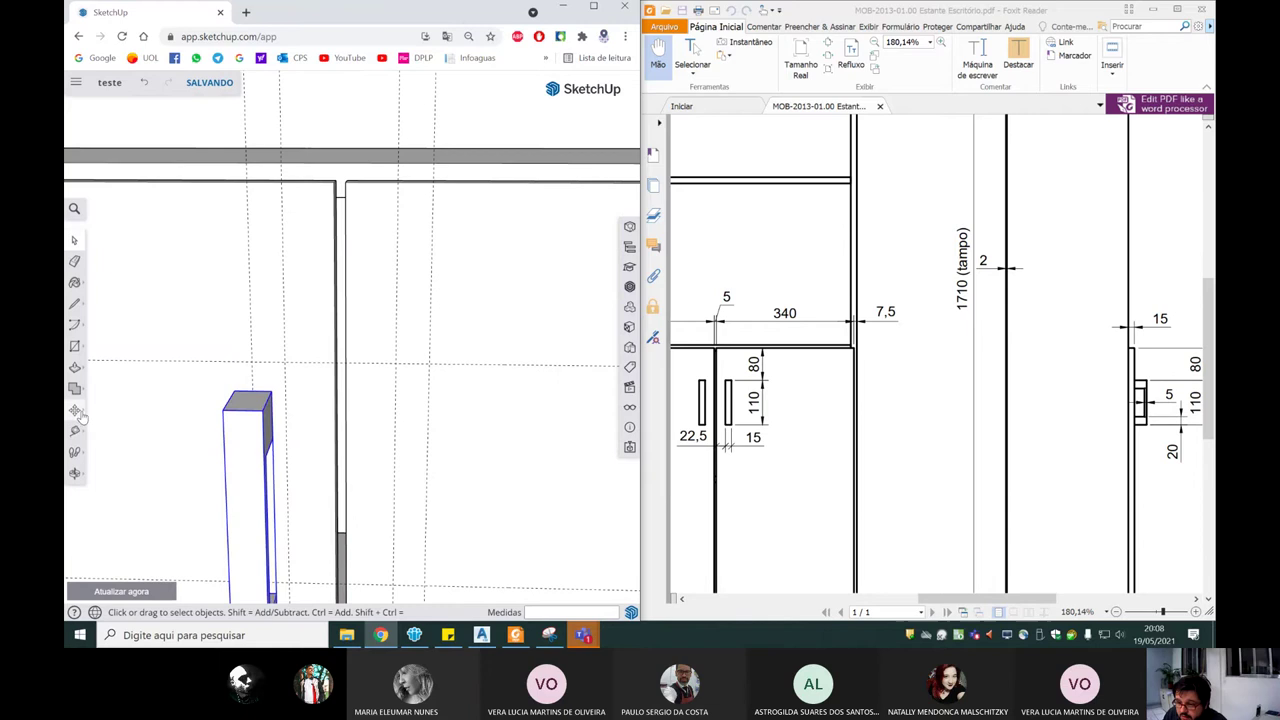
{"action": "left_click", "coordinate": [239, 388]}
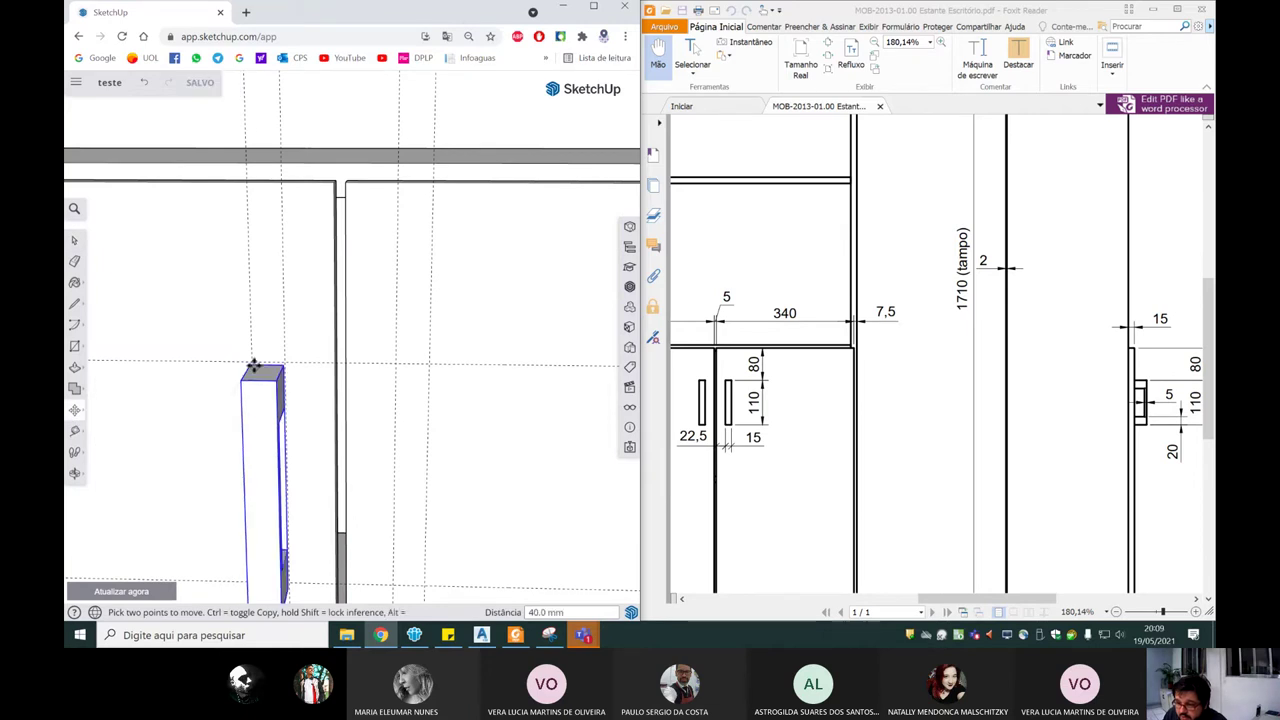
{"action": "left_click", "coordinate": [253, 364]}
Step: Copy the bar handle onto the right bookcase door
{"action": "mouse_move", "coordinate": [286, 400]}
{"action": "middle_mouse_down"}
{"action": "mouse_move", "coordinate": [303, 337]}
{"action": "mouse_move", "coordinate": [318, 366]}
{"action": "mouse_move", "coordinate": [258, 357]}
{"action": "middle_mouse_up"}
{"action": "key", "text": "ctrl"}
{"action": "left_click", "coordinate": [268, 352]}
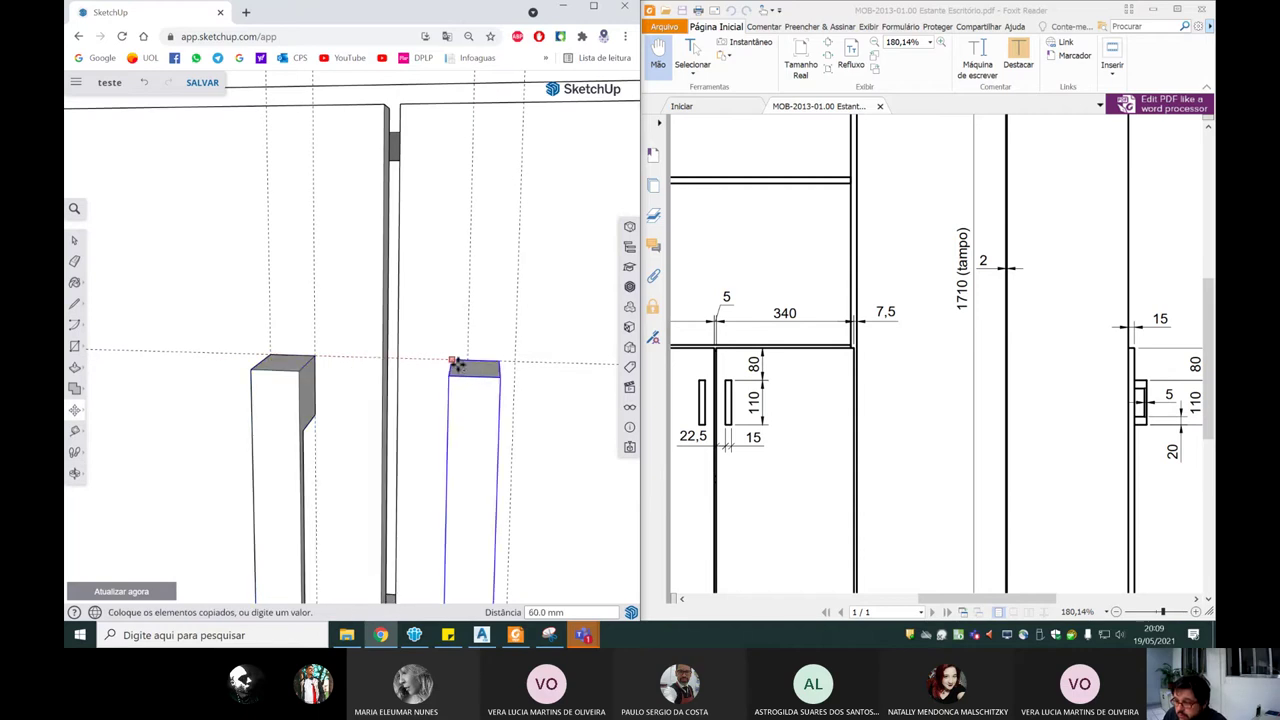
{"action": "left_click", "coordinate": [462, 365]}
{"action": "key", "text": "space"}
{"action": "scroll", "coordinate": [462, 365], "scroll_direction": "down", "scroll_amount": 3}
{"action": "scroll", "coordinate": [507, 462], "scroll_direction": "down", "scroll_amount": 3}
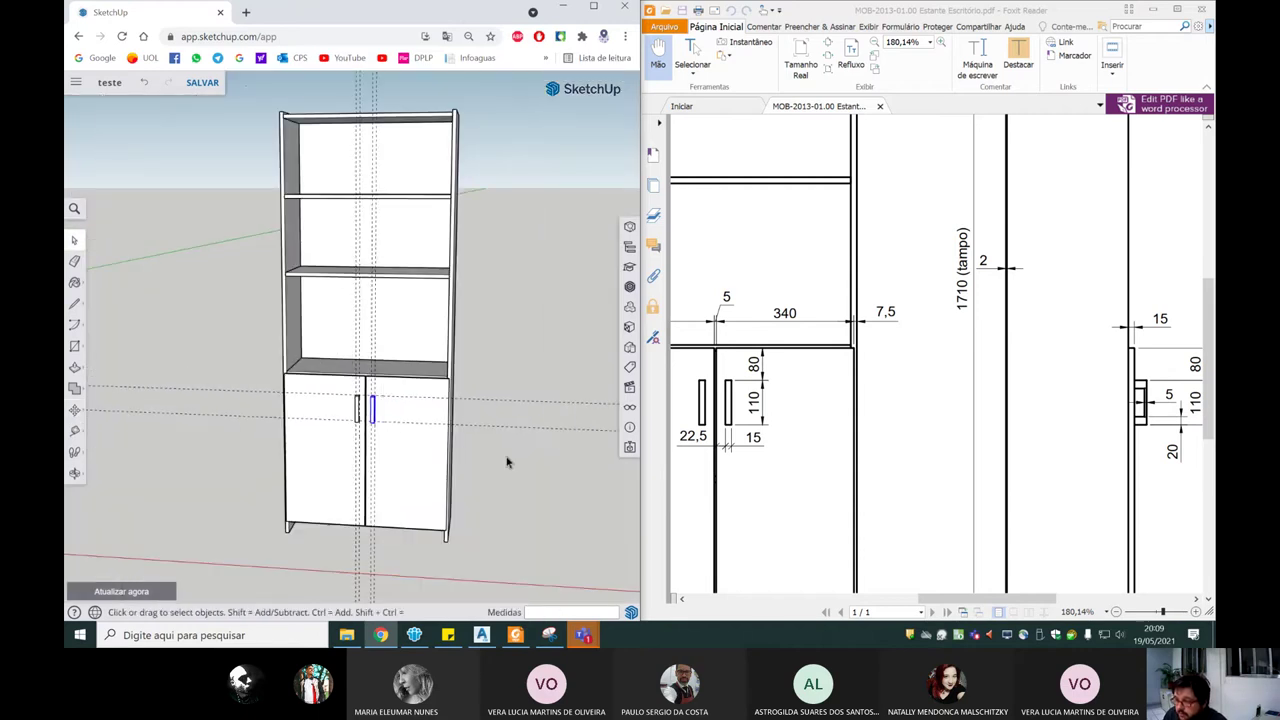
{"action": "scroll", "coordinate": [483, 367], "scroll_direction": "down", "scroll_amount": 2}
{"action": "left_click", "coordinate": [523, 376]}
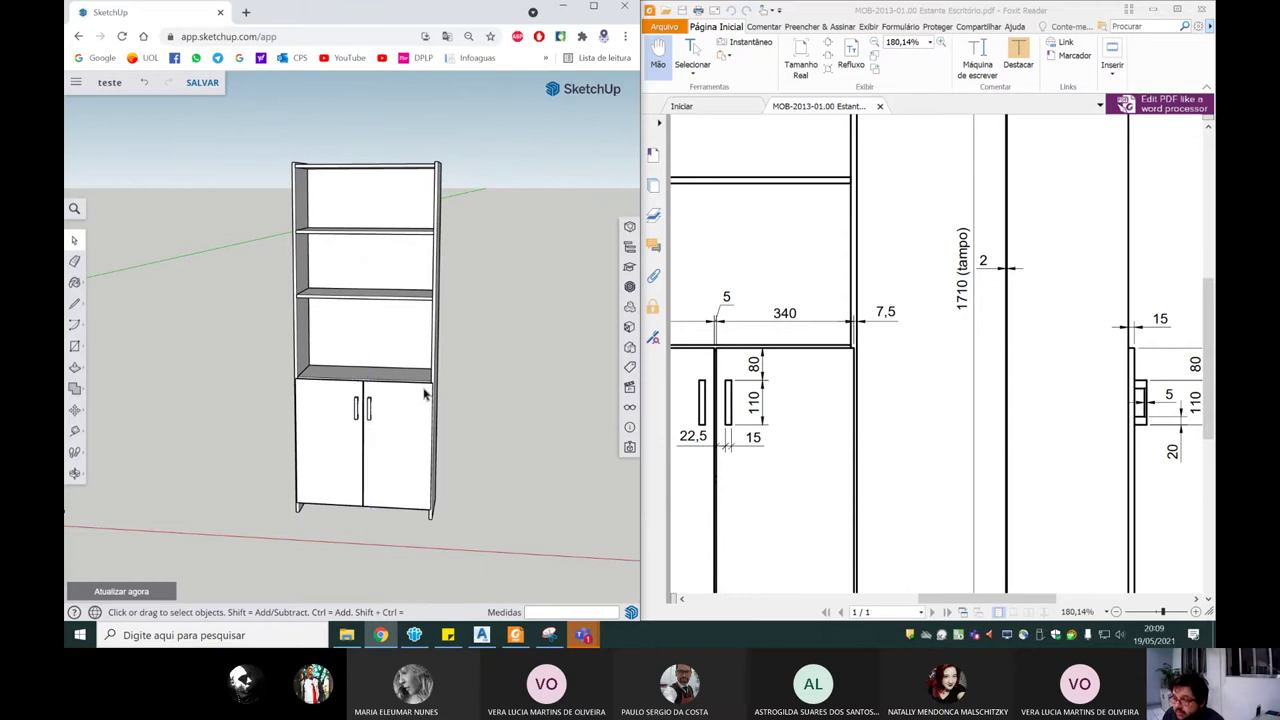
Step: Select the left cabinet door and scroll the reference drawing to its 3D cabinet view
{"action": "middle_click_drag", "start_coordinate": [423, 397], "coordinate": [531, 374]}
{"action": "scroll", "coordinate": [420, 410], "scroll_direction": "down", "scroll_amount": 2}
{"action": "scroll", "coordinate": [428, 420], "scroll_direction": "up", "scroll_amount": 2}
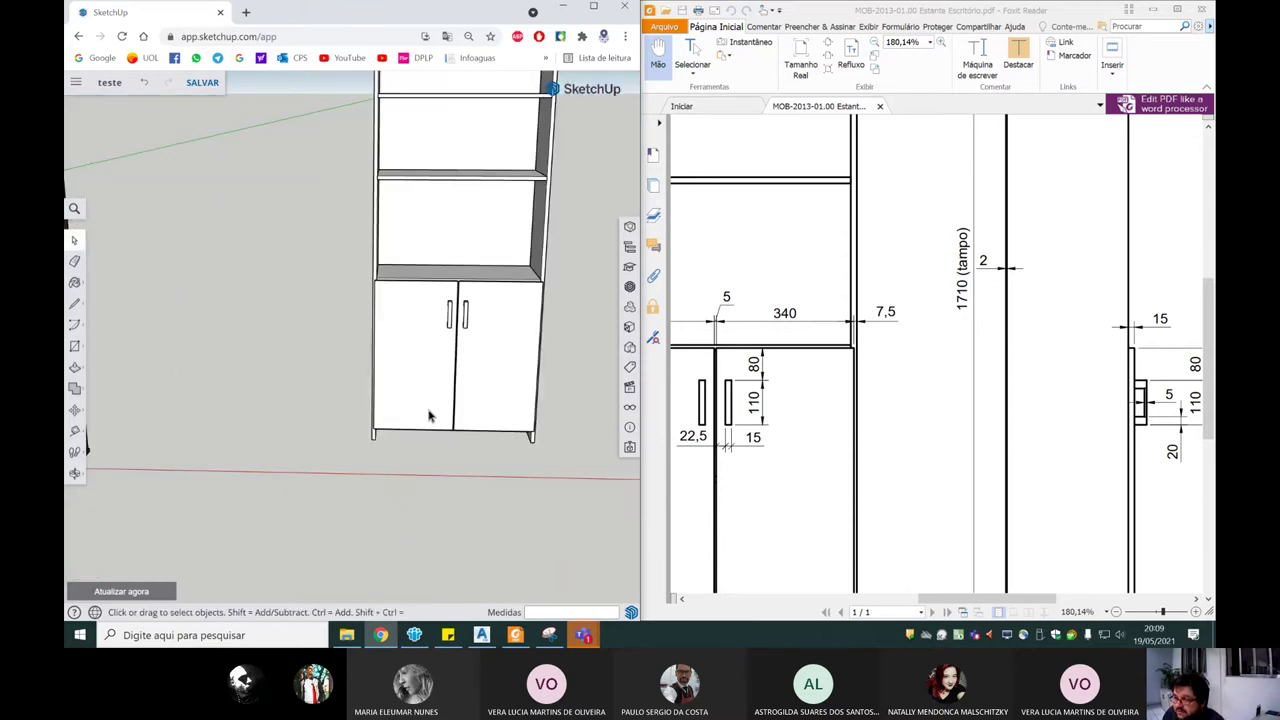
{"action": "scroll", "coordinate": [434, 298], "scroll_direction": "up", "scroll_amount": 2}
{"action": "scroll", "coordinate": [430, 300], "scroll_direction": "up", "scroll_amount": 2}
{"action": "scroll", "coordinate": [434, 298], "scroll_direction": "up", "scroll_amount": 1}
{"action": "scroll", "coordinate": [434, 298], "scroll_direction": "up", "scroll_amount": 2}
{"action": "left_click", "coordinate": [437, 297]}
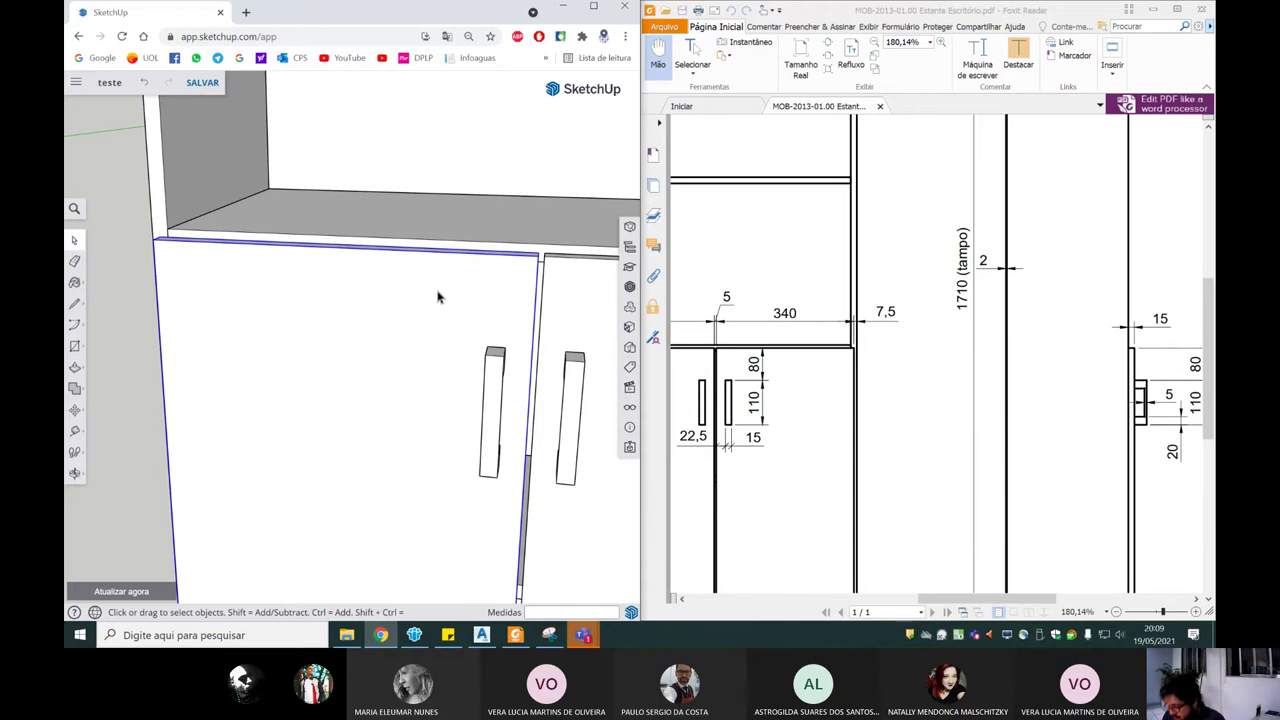
{"action": "scroll", "coordinate": [470, 395], "scroll_direction": "down", "scroll_amount": 2}
{"action": "scroll", "coordinate": [443, 371], "scroll_direction": "down", "scroll_amount": 1}
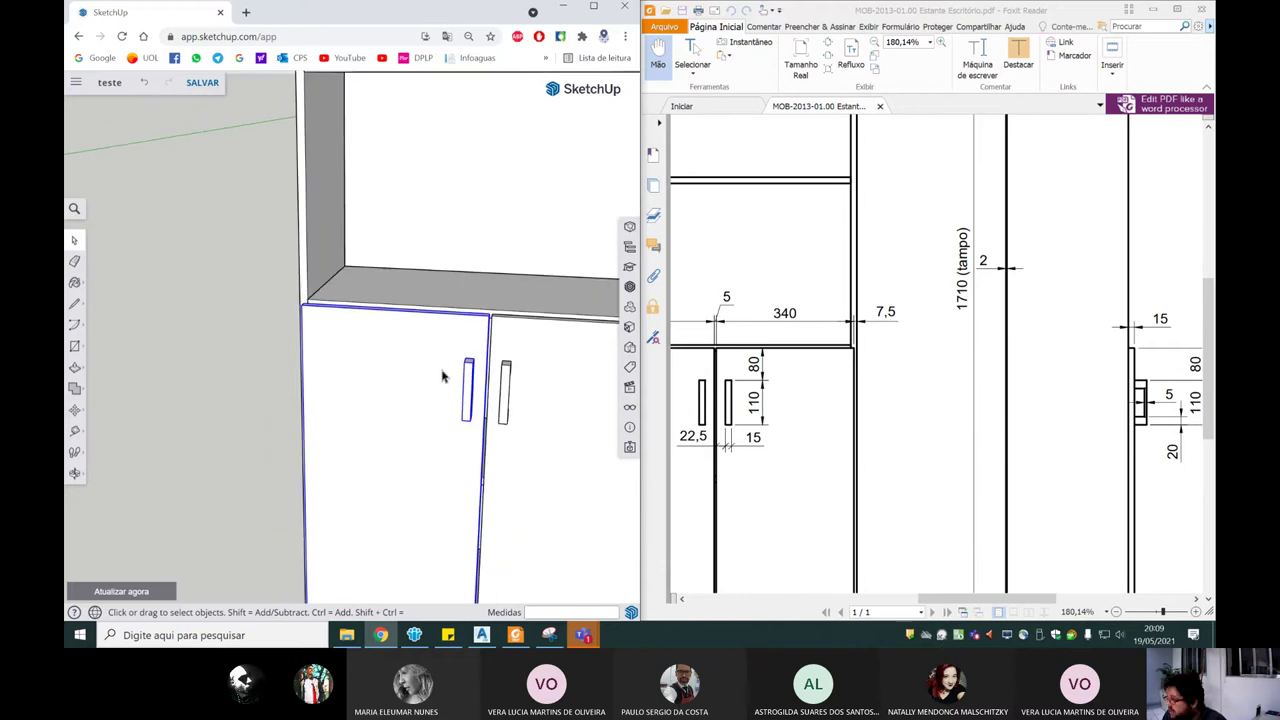
{"action": "left_click_drag", "start_coordinate": [1031, 596], "coordinate": [1145, 596]}
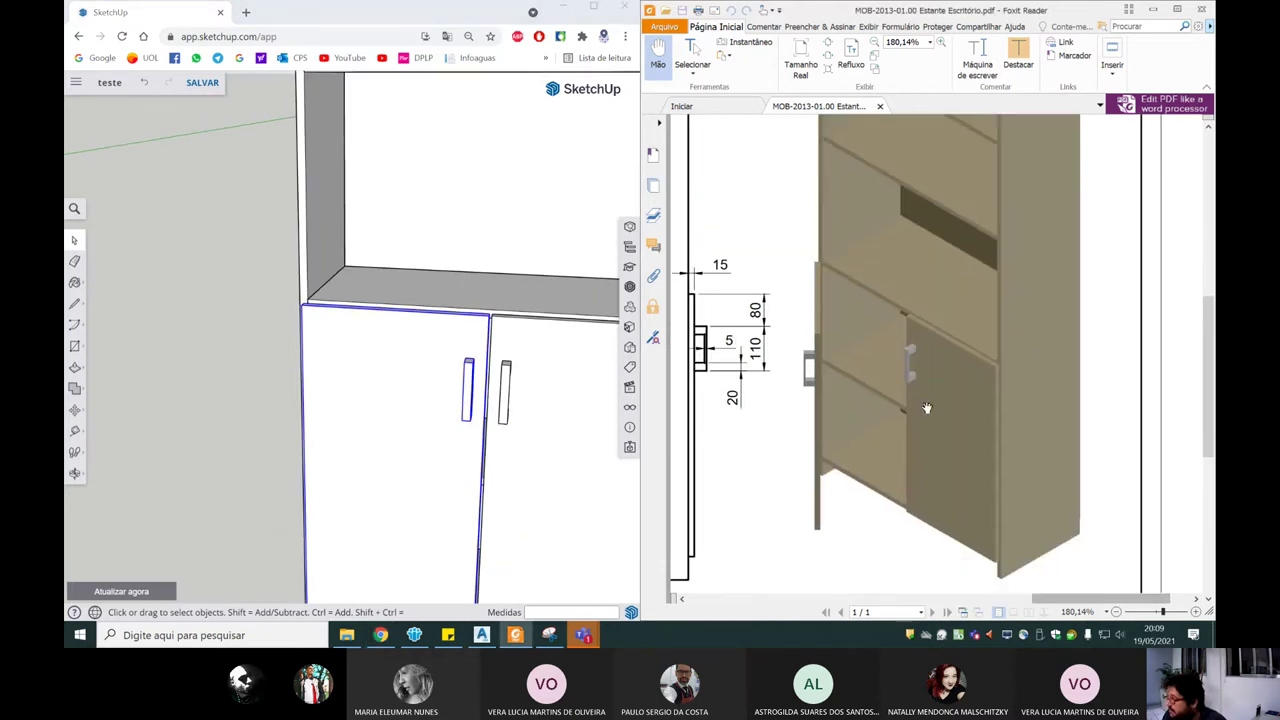
Step: Rotate the left door about 35° open, pivoting at its top outer corner
{"action": "scroll", "coordinate": [298, 289], "scroll_direction": "down", "scroll_amount": 2}
{"action": "scroll", "coordinate": [300, 366], "scroll_direction": "down", "scroll_amount": 2}
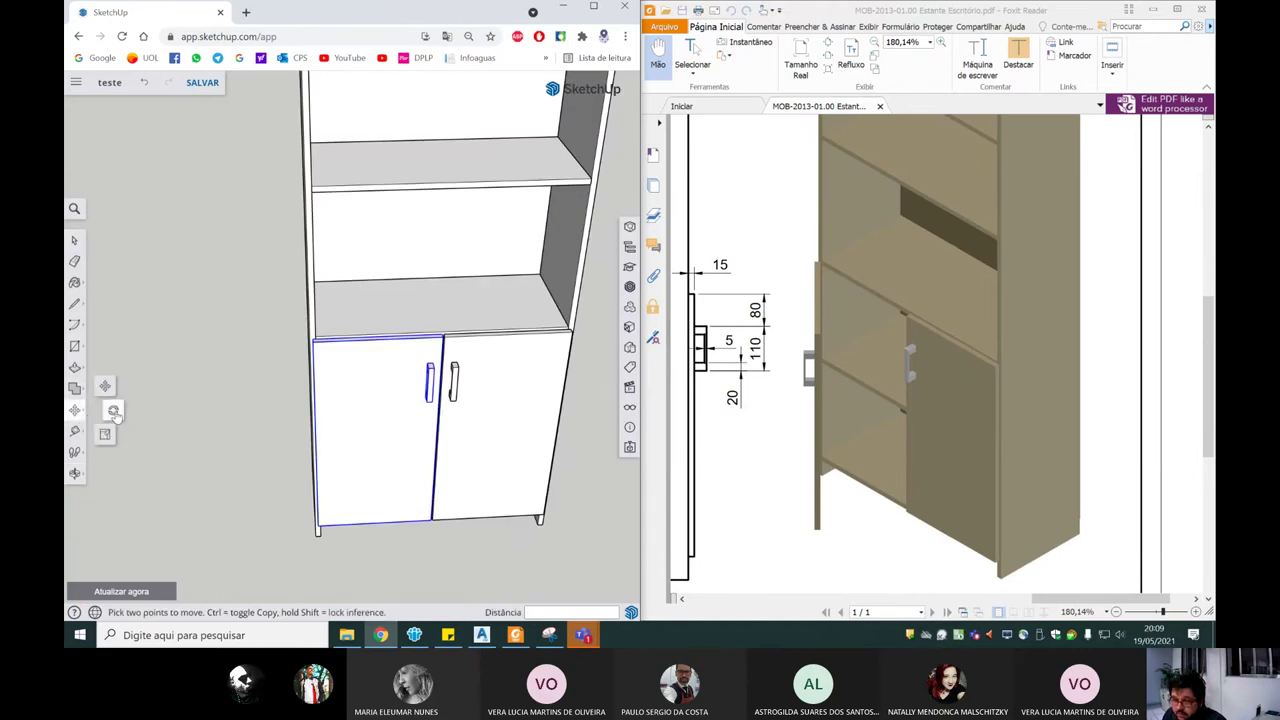
{"action": "left_click", "coordinate": [110, 411]}
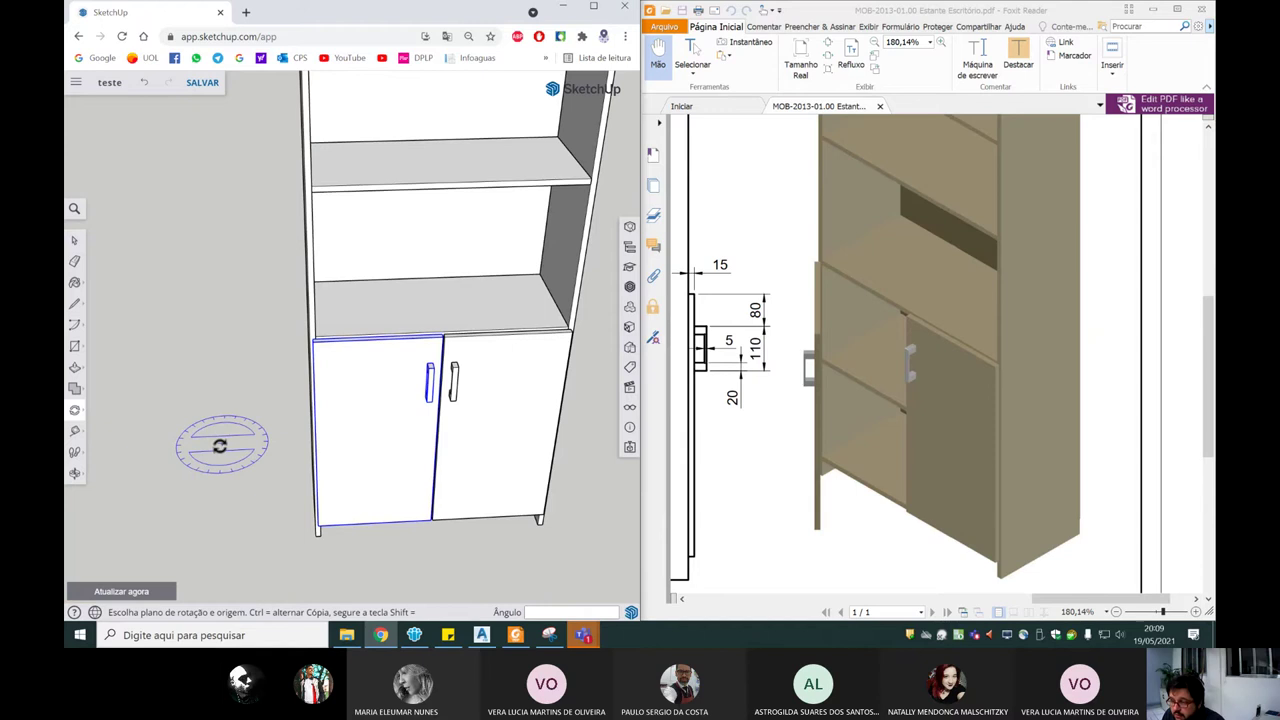
{"action": "scroll", "coordinate": [330, 310], "scroll_direction": "up", "scroll_amount": 3}
{"action": "scroll", "coordinate": [330, 306], "scroll_direction": "up", "scroll_amount": 3}
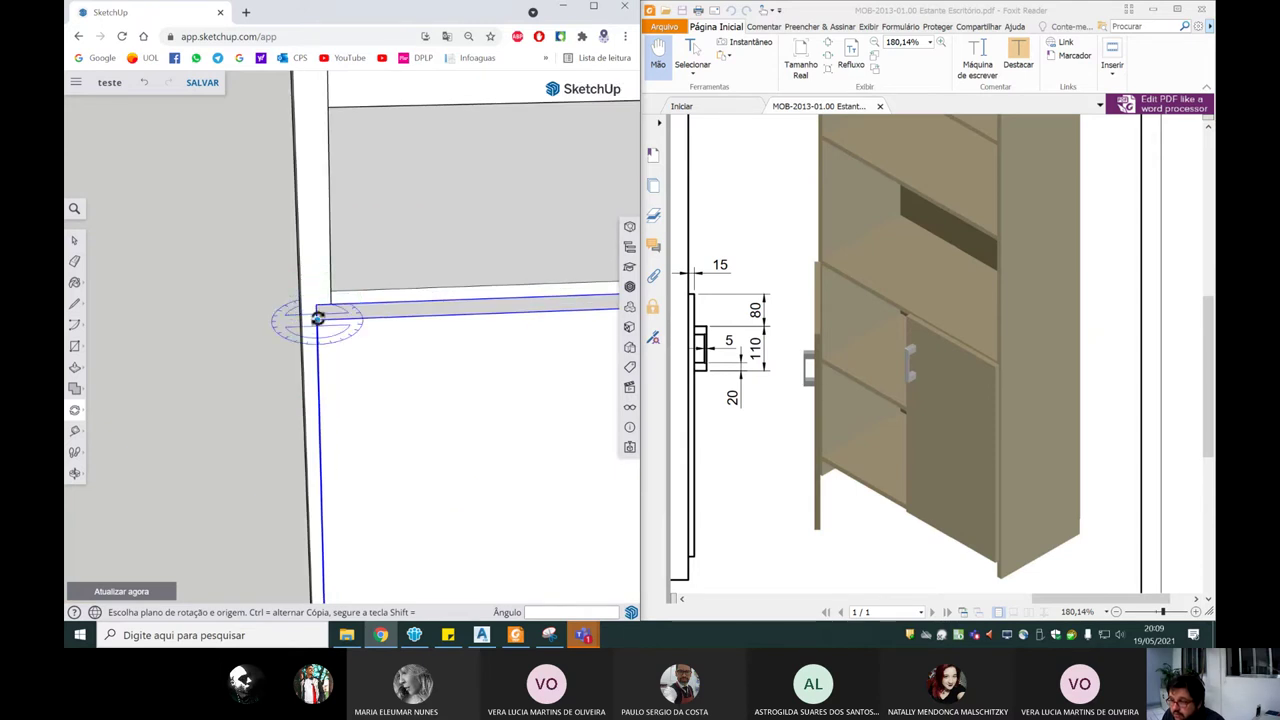
{"action": "left_click", "coordinate": [318, 310]}
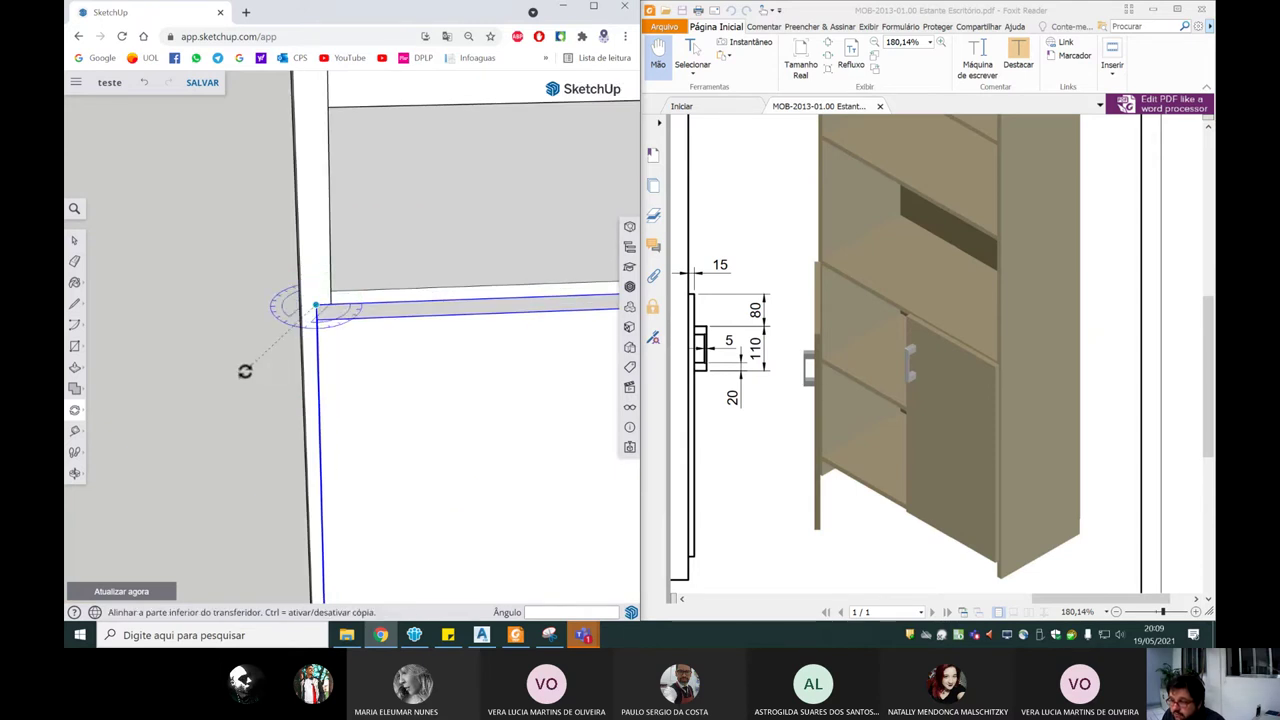
{"action": "scroll", "coordinate": [350, 371], "scroll_direction": "down", "scroll_amount": 3}
{"action": "scroll", "coordinate": [473, 351], "scroll_direction": "up", "scroll_amount": 3}
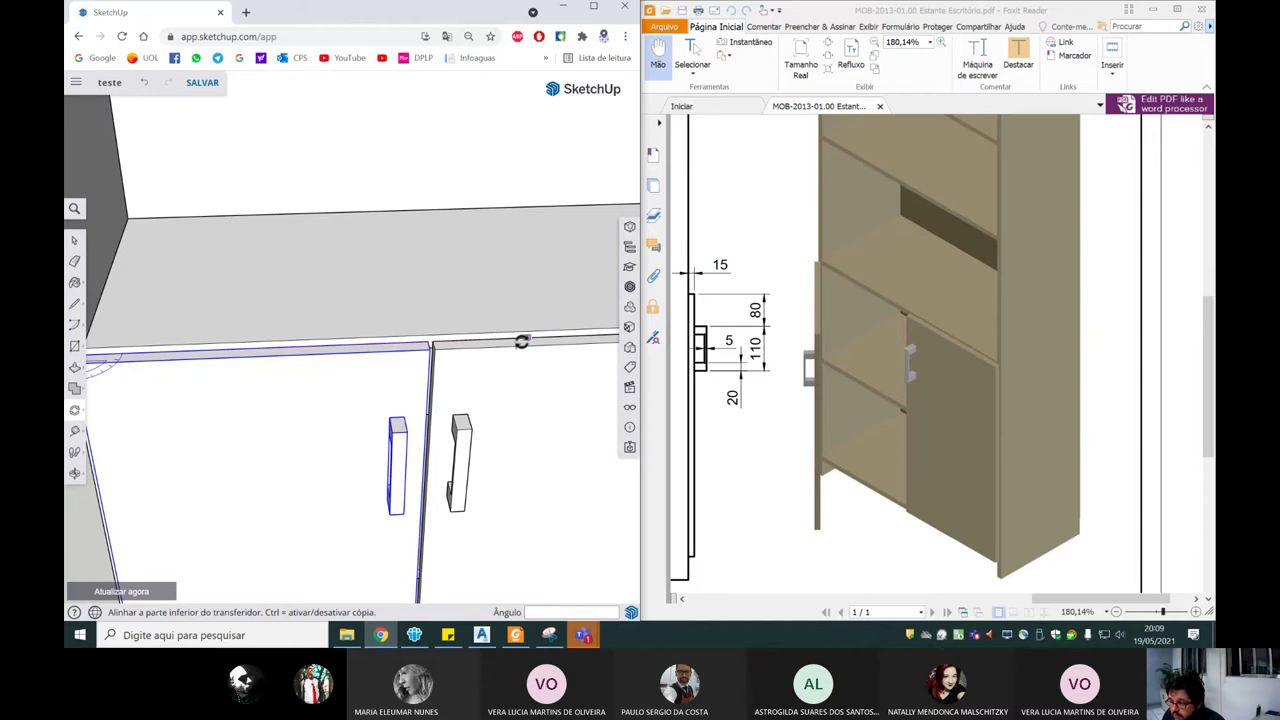
{"action": "left_click", "coordinate": [530, 340]}
{"action": "scroll", "coordinate": [530, 340], "scroll_direction": "down", "scroll_amount": 2}
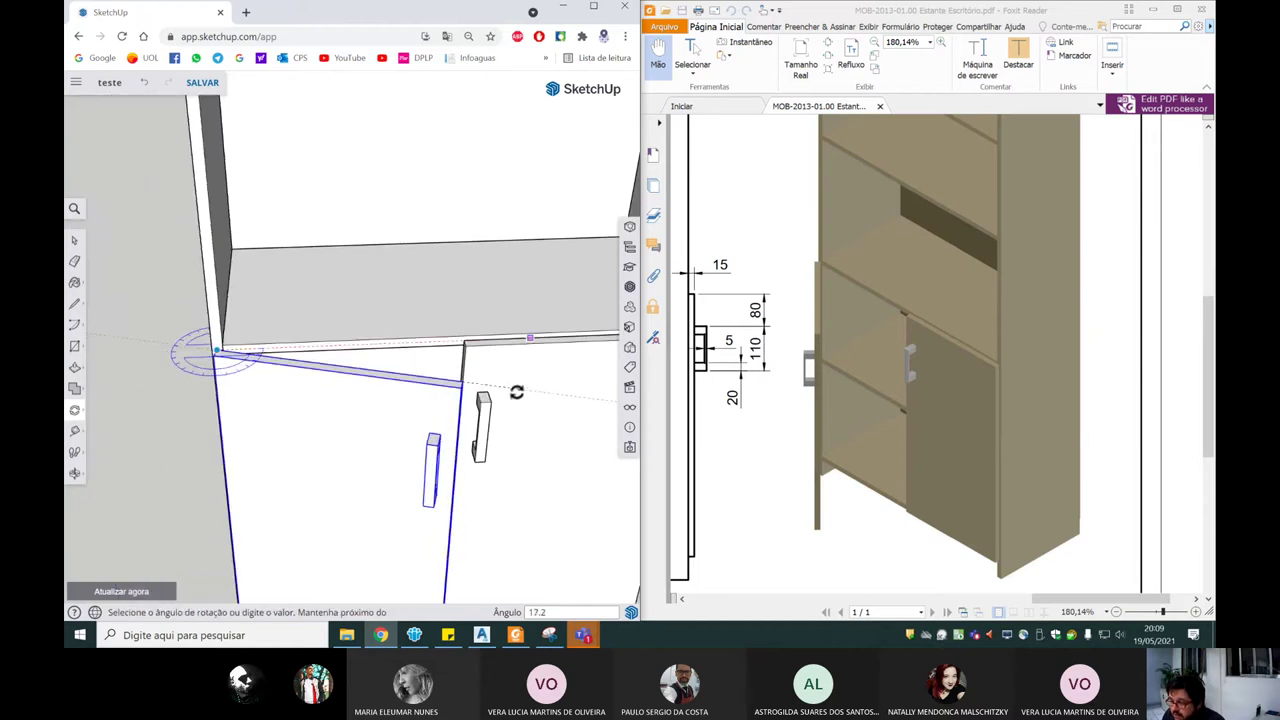
{"action": "scroll", "coordinate": [497, 403], "scroll_direction": "down", "scroll_amount": 2}
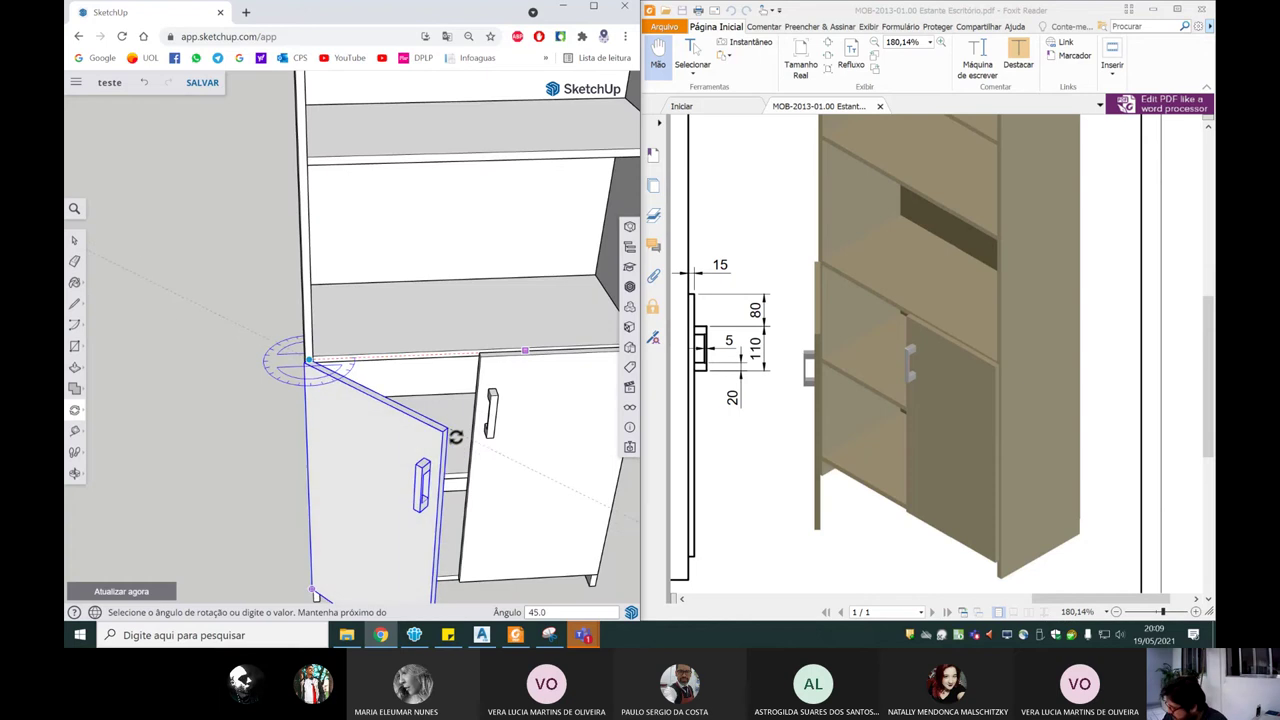
{"action": "type", "text": "35"}
{"action": "left_click", "coordinate": [475, 428]}
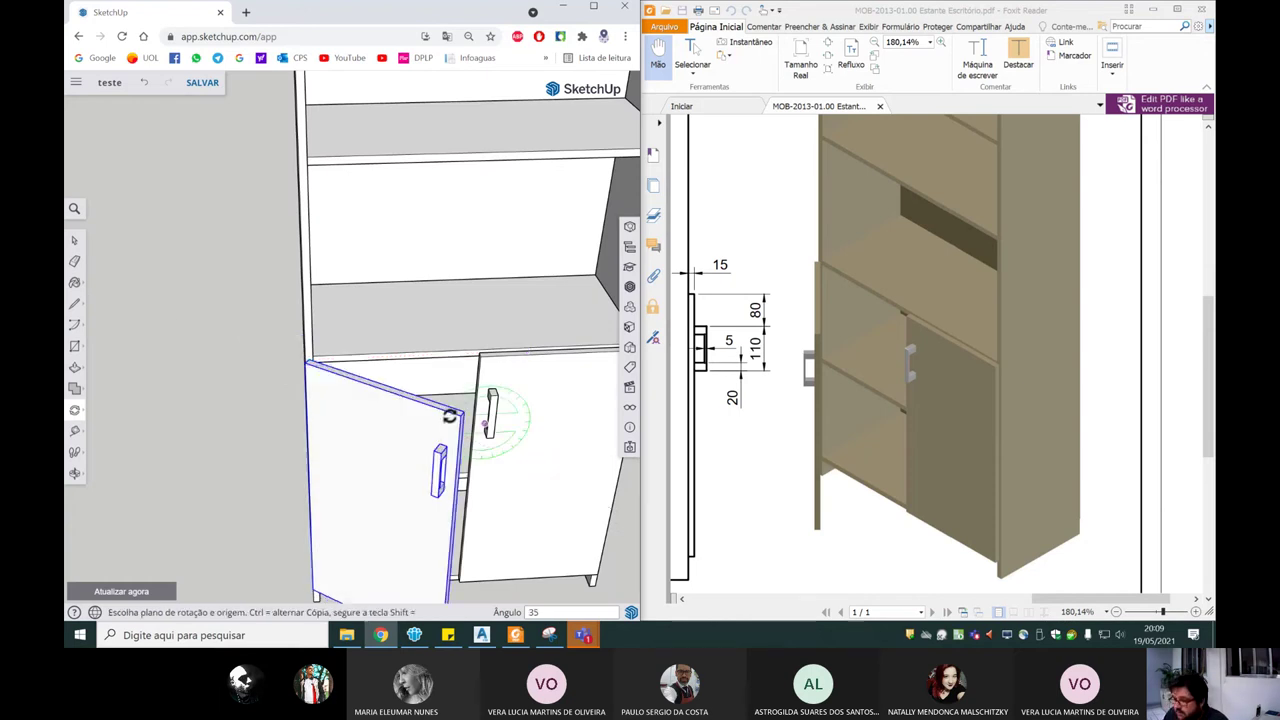
{"action": "scroll", "coordinate": [334, 423], "scroll_direction": "down", "scroll_amount": 2}
Step: Zoom out on the opened door and expand the window to full width
{"action": "key", "text": "space"}
{"action": "scroll", "coordinate": [330, 428], "scroll_direction": "down", "scroll_amount": 1}
{"action": "scroll", "coordinate": [360, 420], "scroll_direction": "down", "scroll_amount": 2}
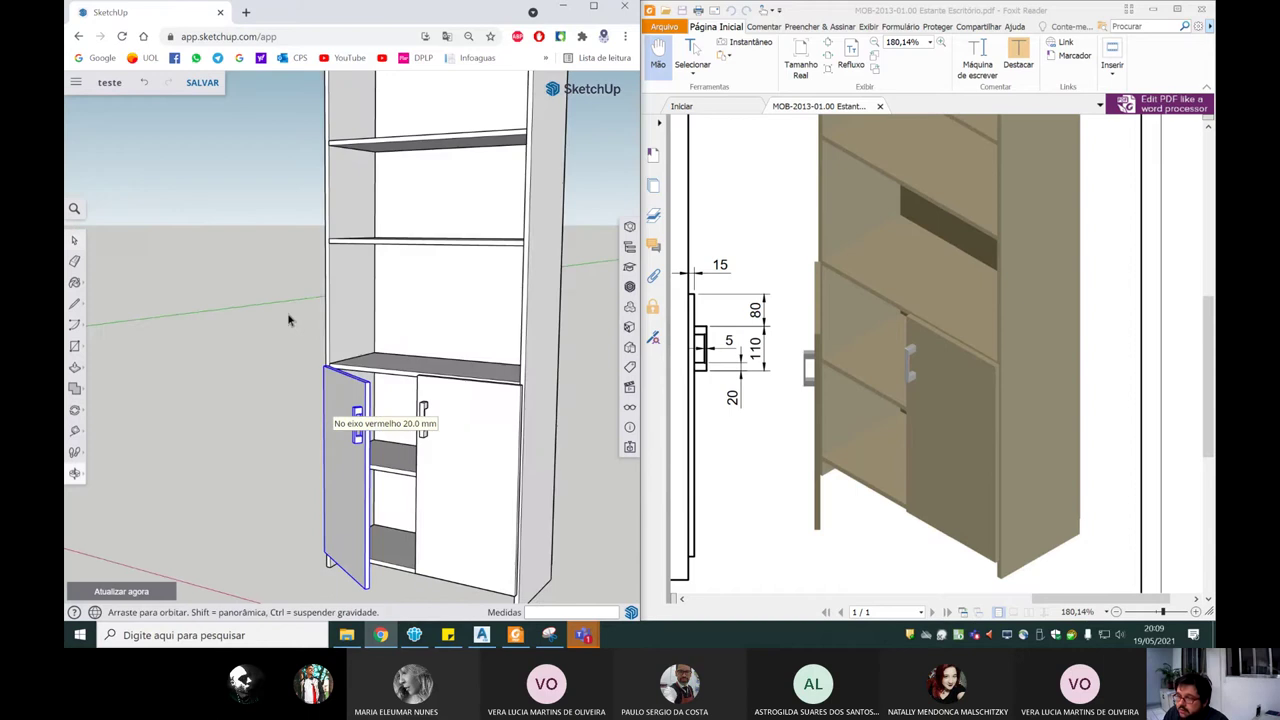
{"action": "scroll", "coordinate": [370, 400], "scroll_direction": "down", "scroll_amount": 3}
{"action": "scroll", "coordinate": [400, 330], "scroll_direction": "up", "scroll_amount": 3}
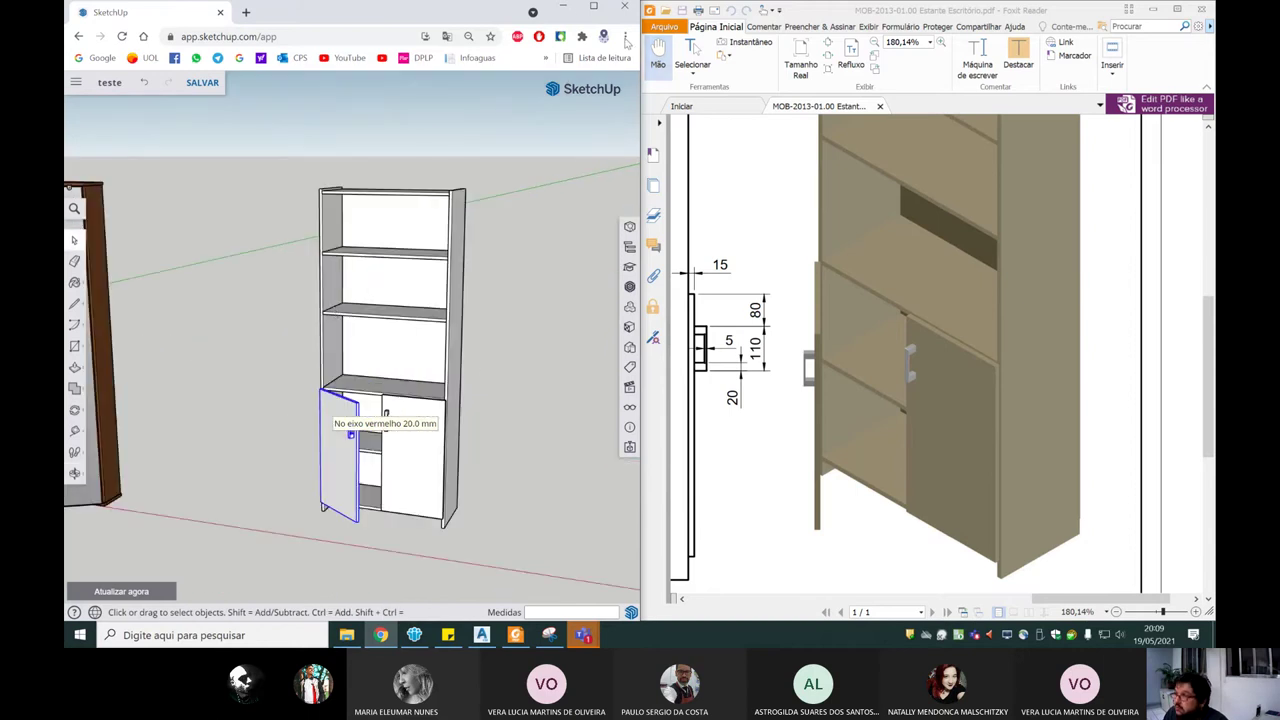
{"action": "left_click", "coordinate": [593, 6]}
Step: Pick the light wood material from the Superfícies sintéticas category for painting
{"action": "left_click", "coordinate": [464, 357]}
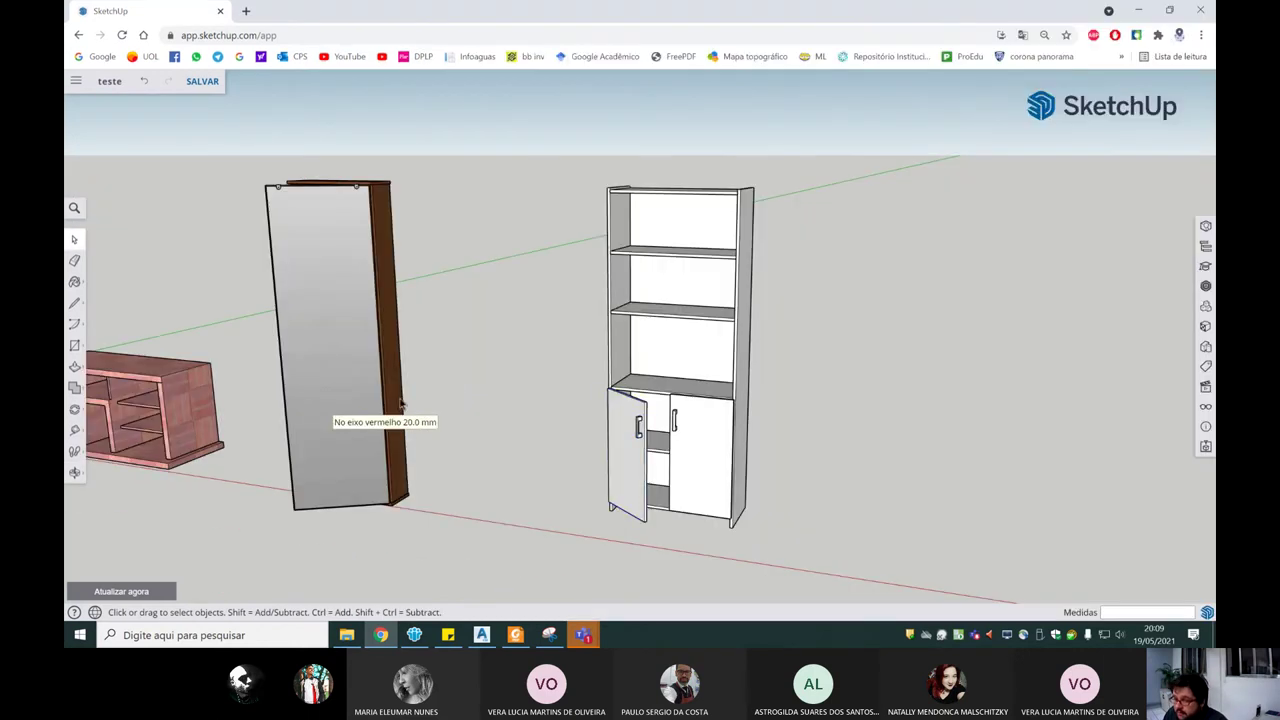
{"action": "scroll", "coordinate": [520, 370], "scroll_direction": "down", "scroll_amount": 2}
{"action": "scroll", "coordinate": [586, 386], "scroll_direction": "down", "scroll_amount": 4}
{"action": "scroll", "coordinate": [580, 385], "scroll_direction": "up", "scroll_amount": 2}
{"action": "scroll", "coordinate": [578, 386], "scroll_direction": "up", "scroll_amount": 5}
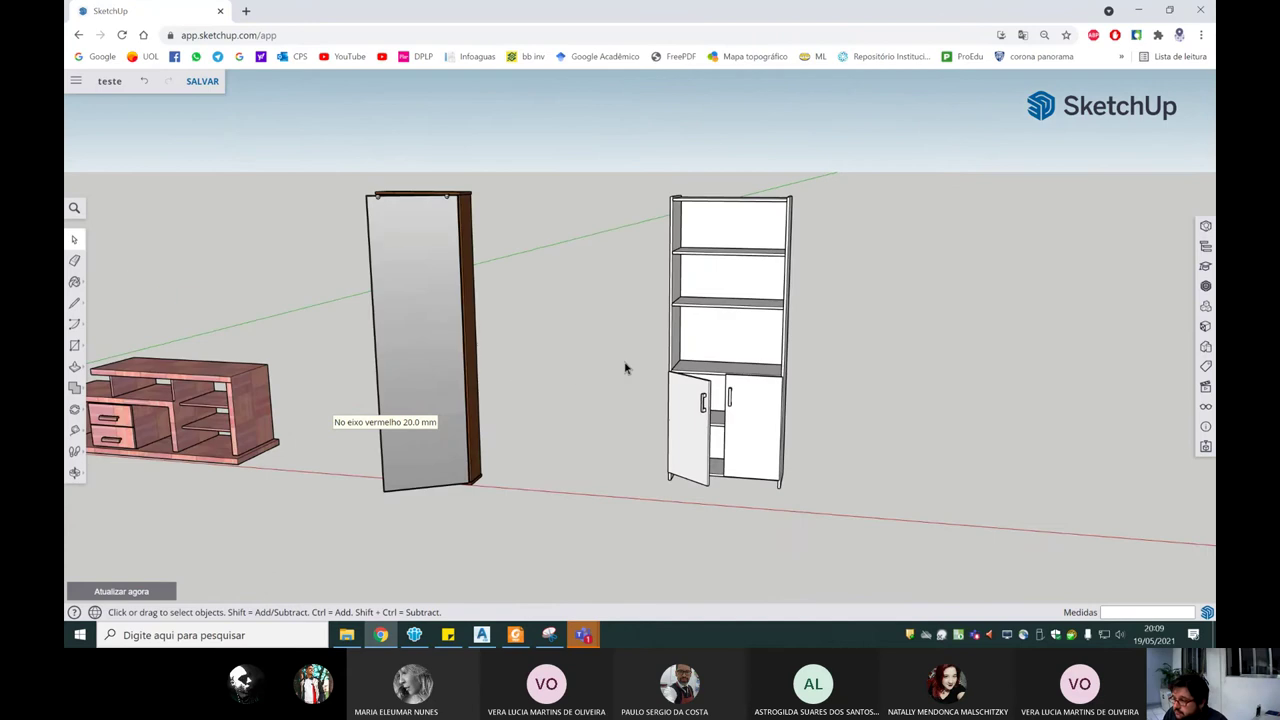
{"action": "left_click", "coordinate": [74, 282]}
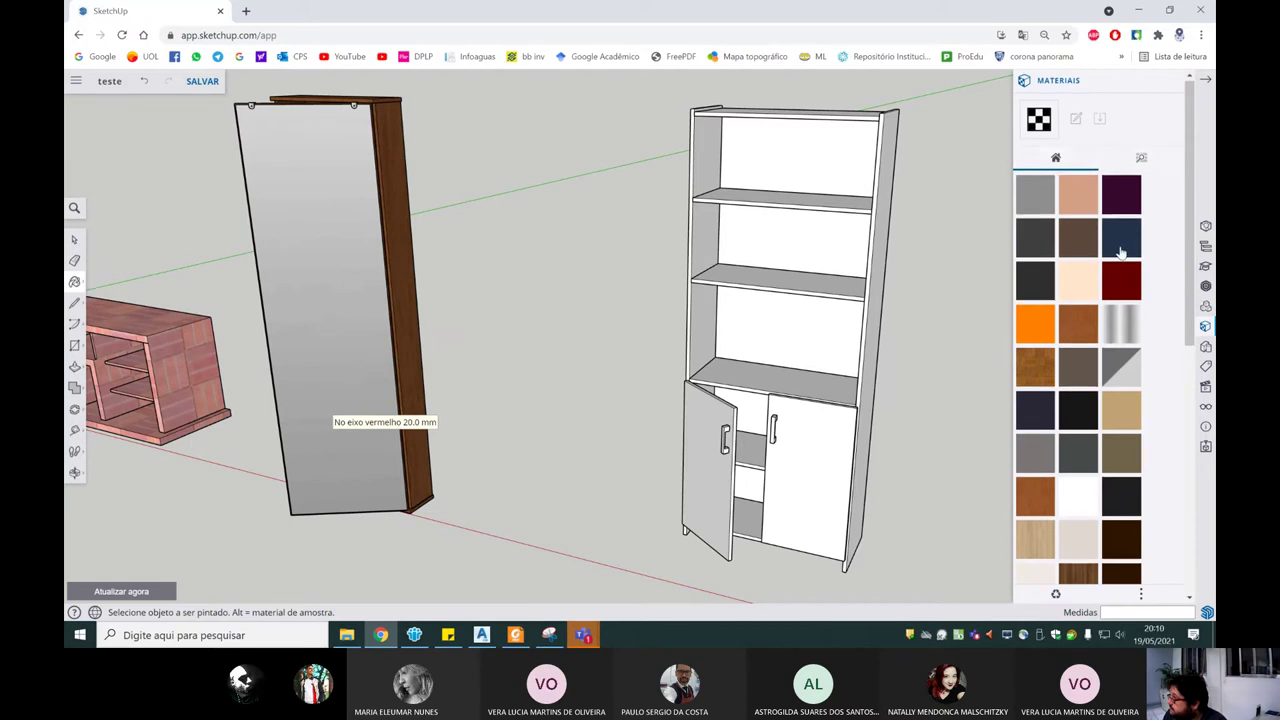
{"action": "scroll", "coordinate": [1119, 256], "scroll_direction": "down", "scroll_amount": 2}
{"action": "scroll", "coordinate": [1100, 220], "scroll_direction": "up", "scroll_amount": 2}
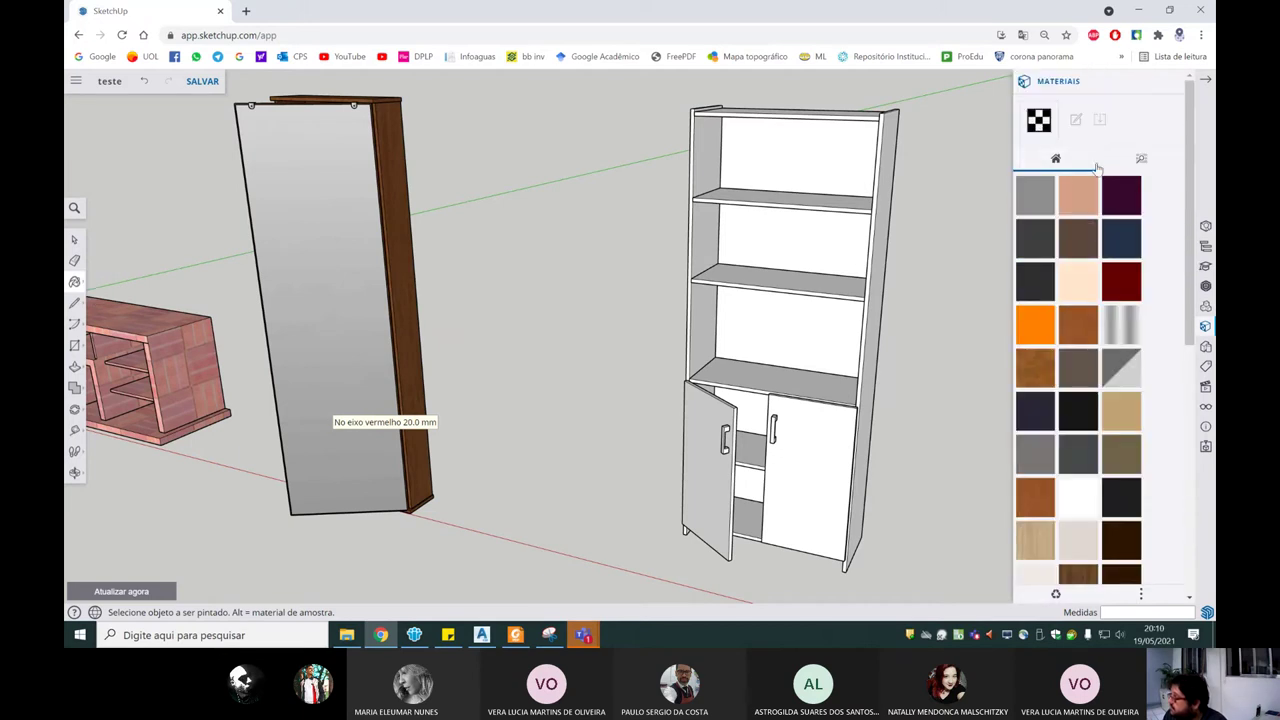
{"action": "left_click", "coordinate": [1140, 164]}
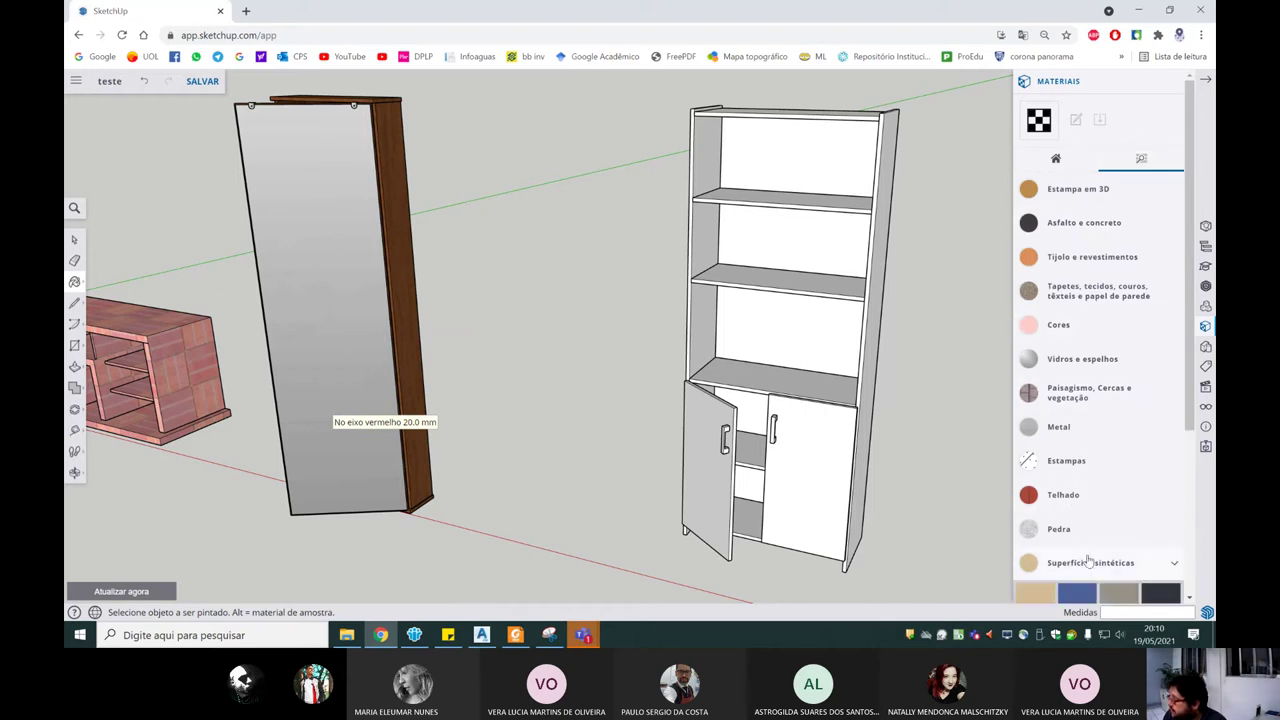
{"action": "left_click", "coordinate": [1088, 558]}
{"action": "left_click", "coordinate": [1040, 514]}
Step: Paint the back, side, top panels, shelves, interior and both doors light wood
{"action": "scroll", "coordinate": [936, 420], "scroll_direction": "down", "scroll_amount": 3}
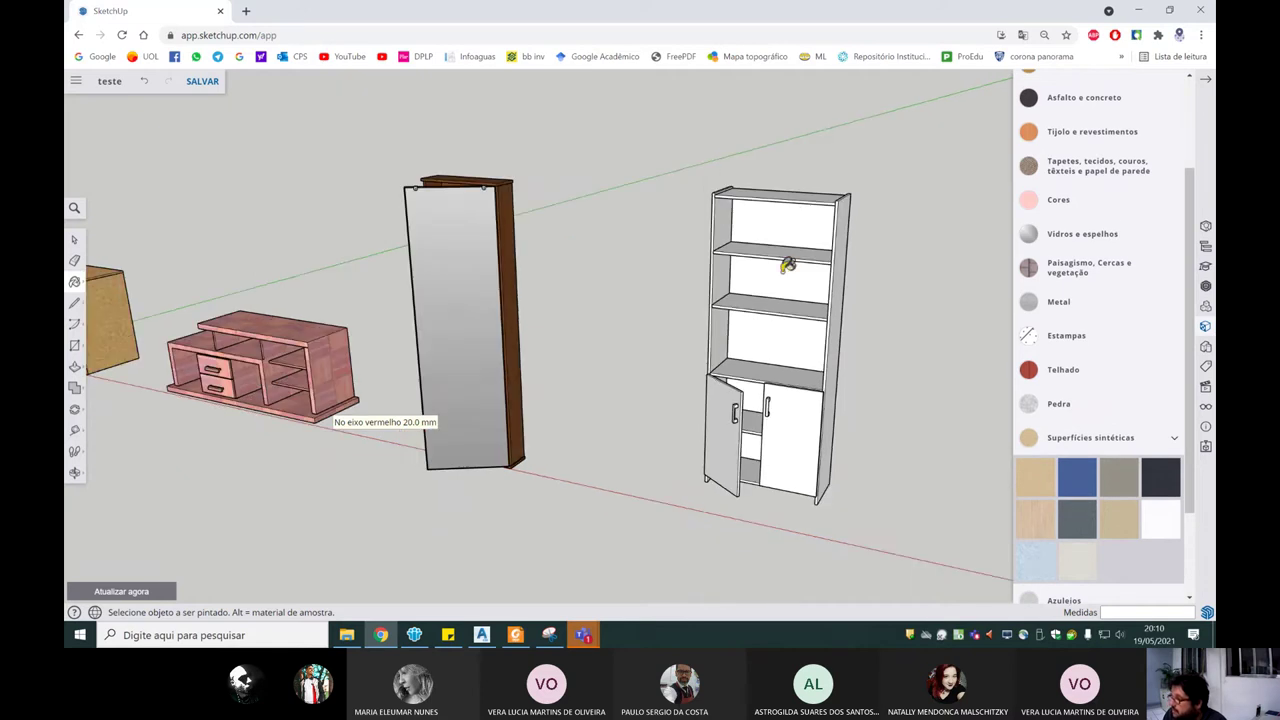
{"action": "scroll", "coordinate": [789, 266], "scroll_direction": "up", "scroll_amount": 2}
{"action": "left_click", "coordinate": [796, 210]}
{"action": "middle_click_drag", "start_coordinate": [820, 229], "coordinate": [857, 250]}
{"action": "left_click", "coordinate": [857, 250]}
{"action": "scroll", "coordinate": [805, 266], "scroll_direction": "up", "scroll_amount": 2}
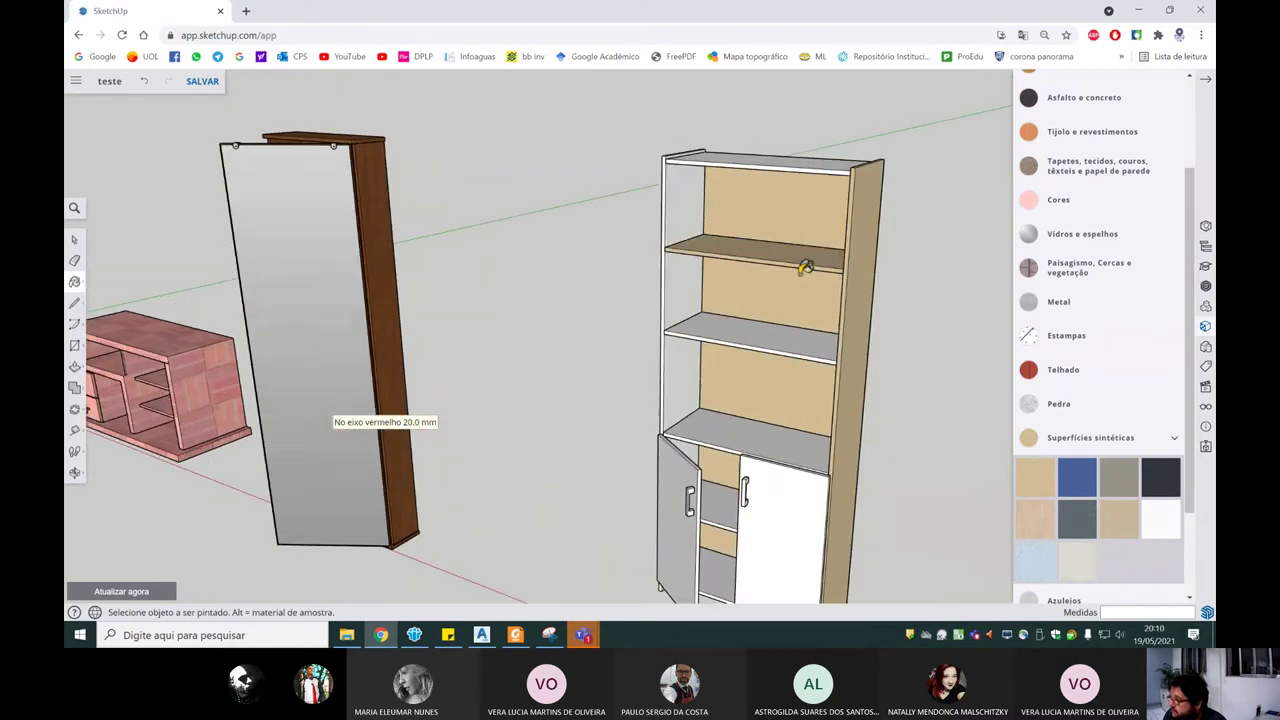
{"action": "left_click", "coordinate": [683, 300]}
{"action": "left_click", "coordinate": [718, 157]}
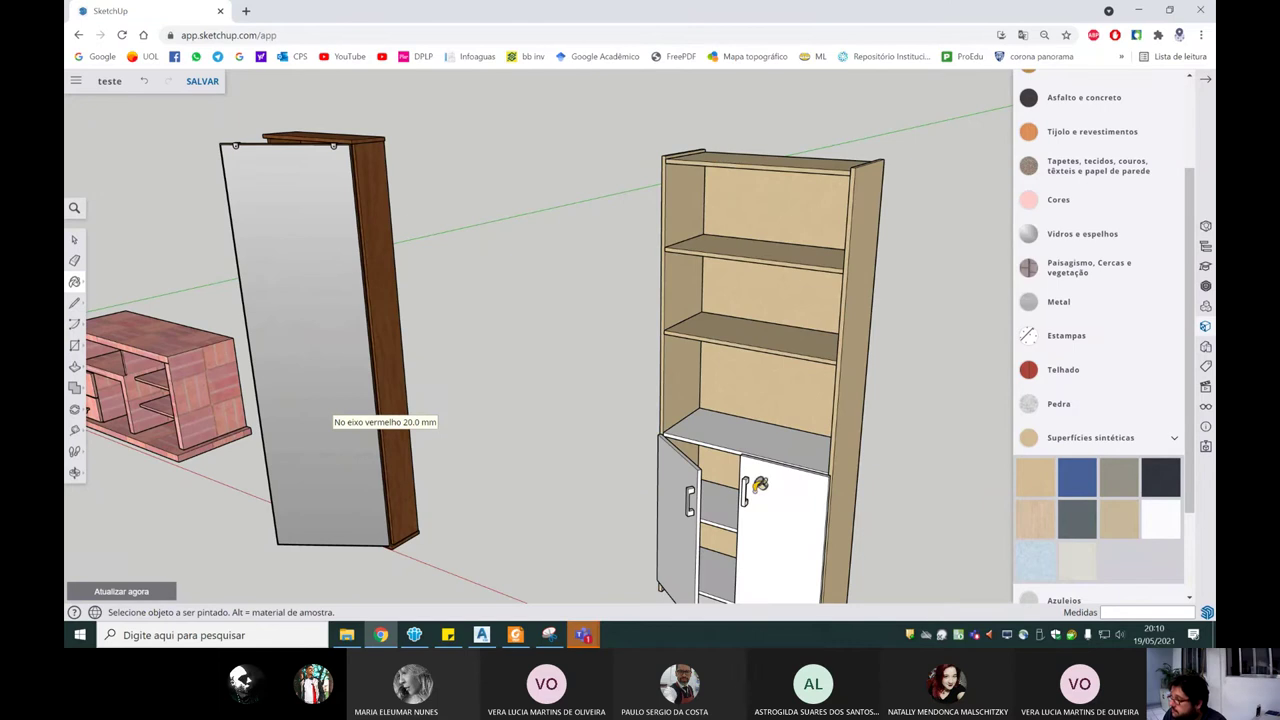
{"action": "left_click", "coordinate": [776, 434]}
{"action": "left_click", "coordinate": [722, 490]}
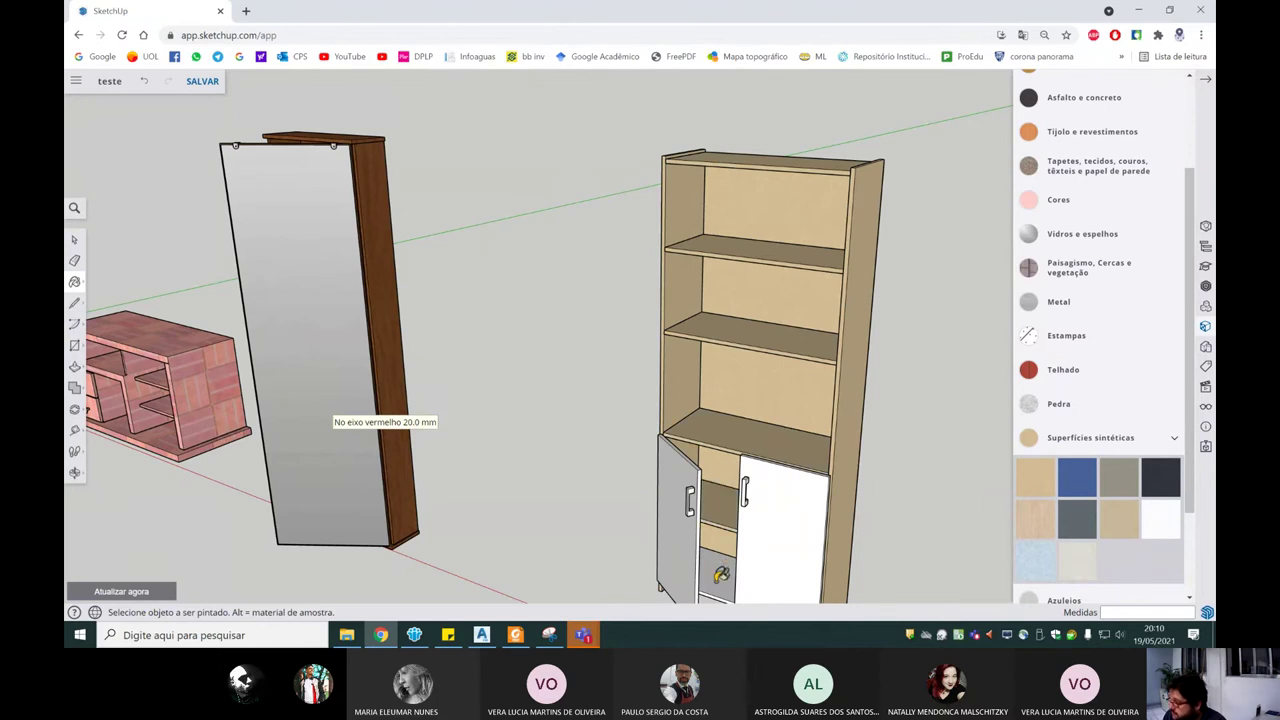
{"action": "left_click", "coordinate": [718, 570]}
{"action": "left_click", "coordinate": [680, 545]}
{"action": "left_click", "coordinate": [769, 536]}
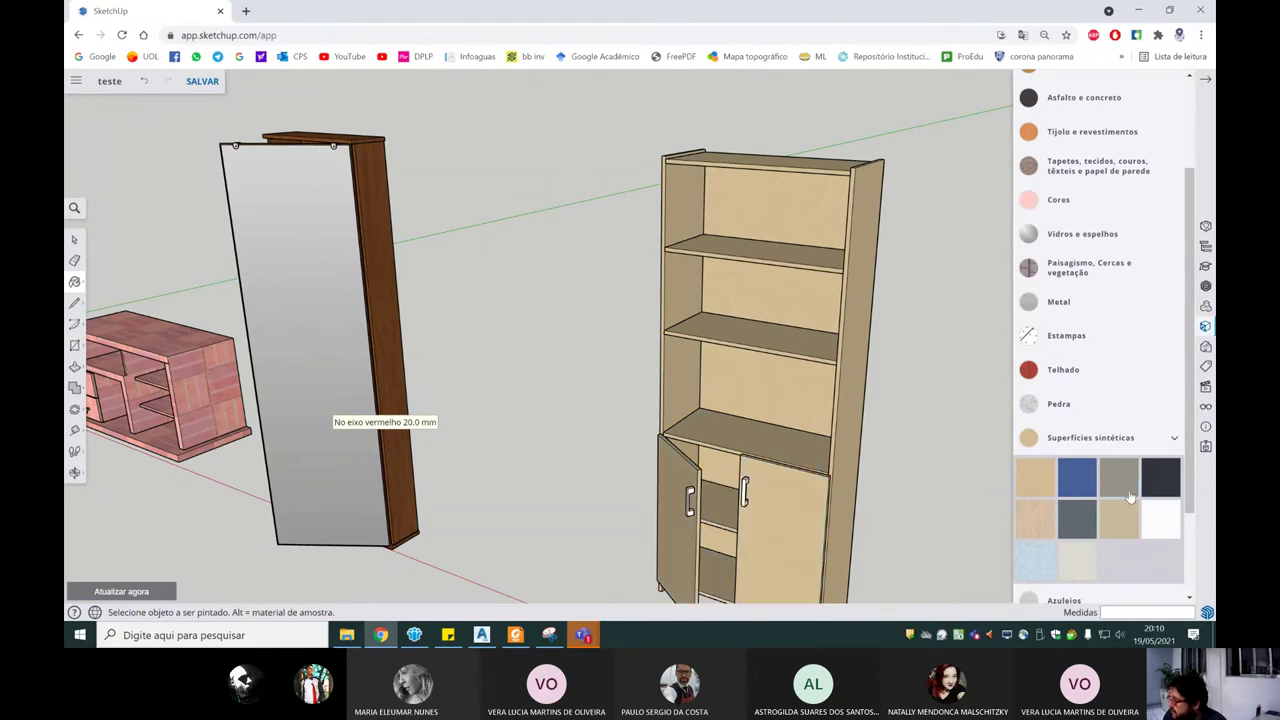
Step: Paint both bar handles dark grey and switch to a front view
{"action": "scroll", "coordinate": [745, 490], "scroll_direction": "up", "scroll_amount": 3}
{"action": "scroll", "coordinate": [750, 488], "scroll_direction": "up", "scroll_amount": 2}
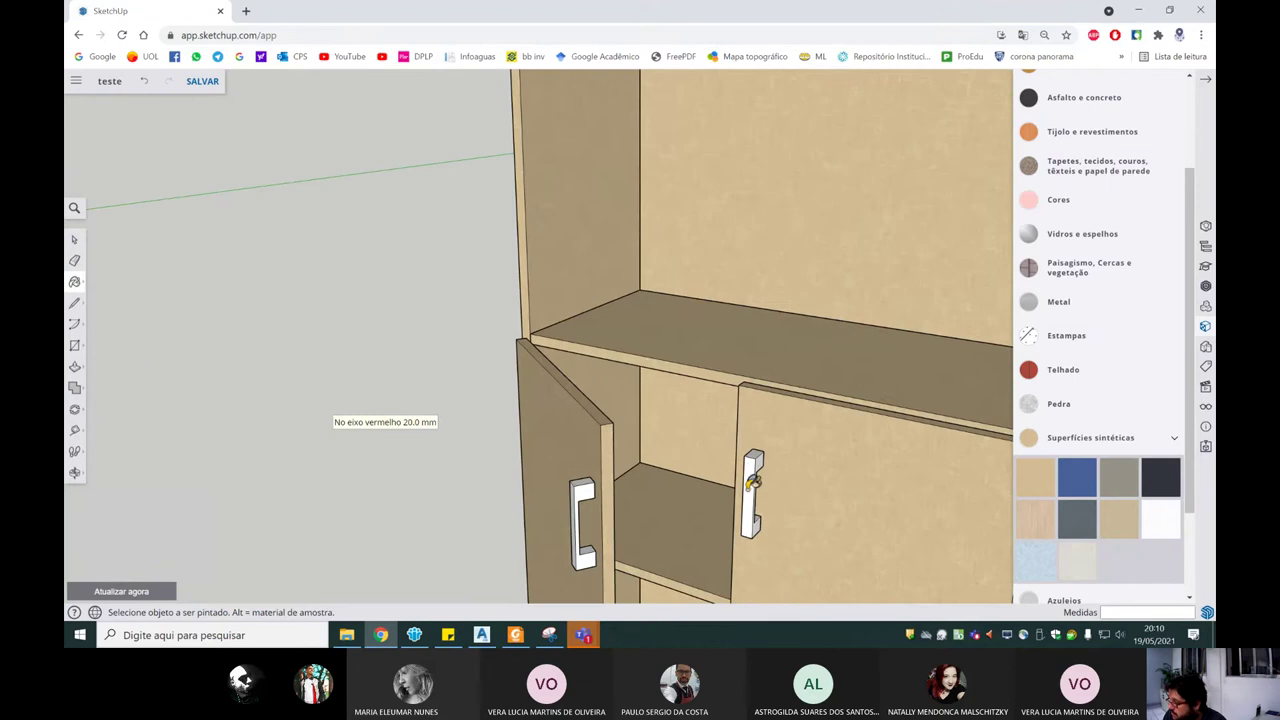
{"action": "left_click", "coordinate": [752, 500]}
{"action": "left_click", "coordinate": [585, 485]}
{"action": "scroll", "coordinate": [586, 480], "scroll_direction": "down", "scroll_amount": 3}
{"action": "scroll", "coordinate": [510, 358], "scroll_direction": "down", "scroll_amount": 2}
{"action": "key", "text": "space"}
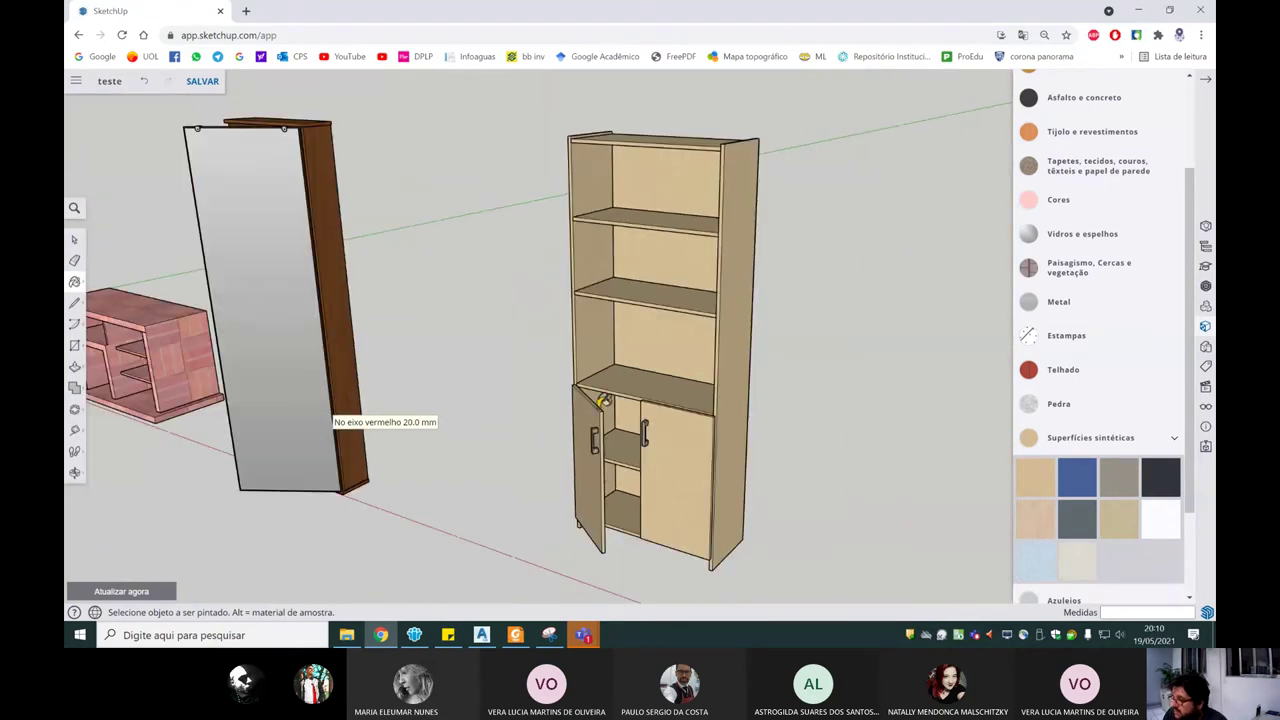
{"action": "key", "text": "f"}
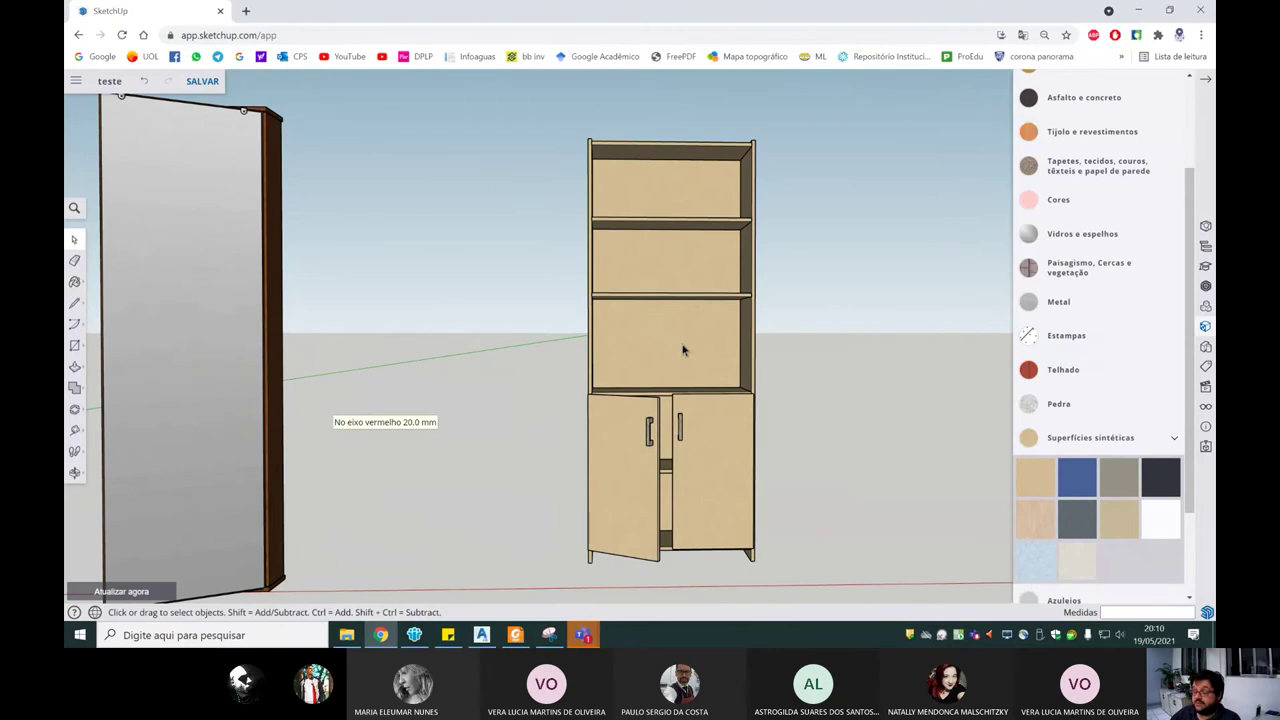
Step: Zoom and orbit until the two-door bookcase fills the view beside the mirror and cabinet
{"action": "scroll", "coordinate": [683, 350], "scroll_direction": "down", "scroll_amount": 3}
{"action": "scroll", "coordinate": [680, 349], "scroll_direction": "down", "scroll_amount": 3}
{"action": "scroll", "coordinate": [594, 380], "scroll_direction": "down", "scroll_amount": 2}
{"action": "middle_click_drag", "start_coordinate": [594, 380], "coordinate": [581, 405]}
{"action": "scroll", "coordinate": [283, 388], "scroll_direction": "down", "scroll_amount": 2}
{"action": "scroll", "coordinate": [278, 386], "scroll_direction": "up", "scroll_amount": 3}
{"action": "scroll", "coordinate": [253, 362], "scroll_direction": "up", "scroll_amount": 2}
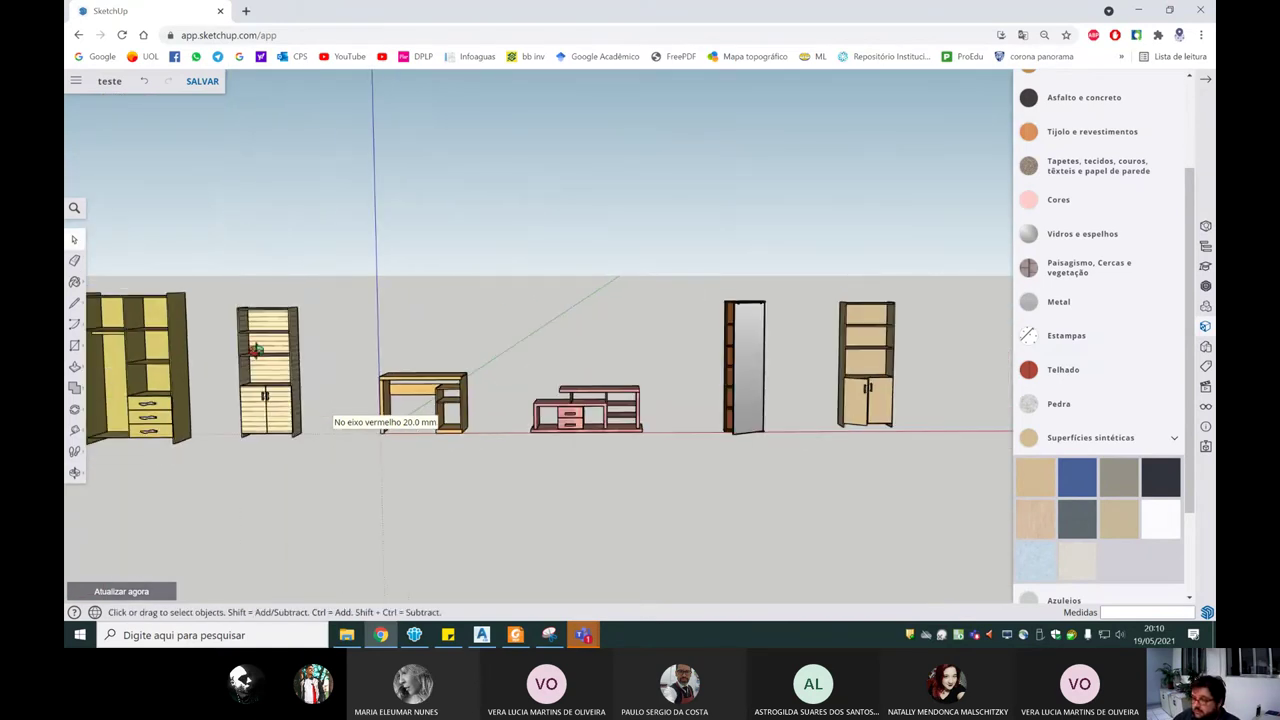
{"action": "scroll", "coordinate": [256, 349], "scroll_direction": "up", "scroll_amount": 2}
{"action": "scroll", "coordinate": [262, 335], "scroll_direction": "up", "scroll_amount": 3}
{"action": "middle_click_drag", "start_coordinate": [275, 340], "coordinate": [732, 340]}
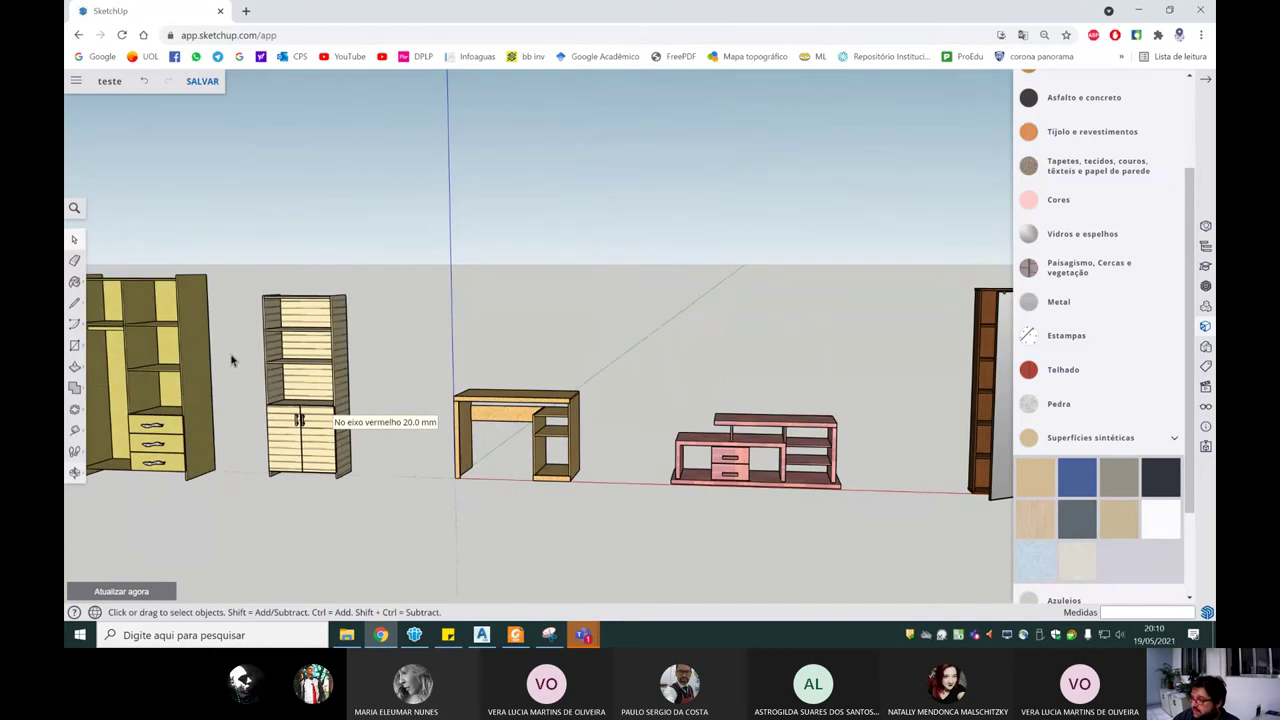
{"action": "scroll", "coordinate": [797, 400], "scroll_direction": "down", "scroll_amount": 2}
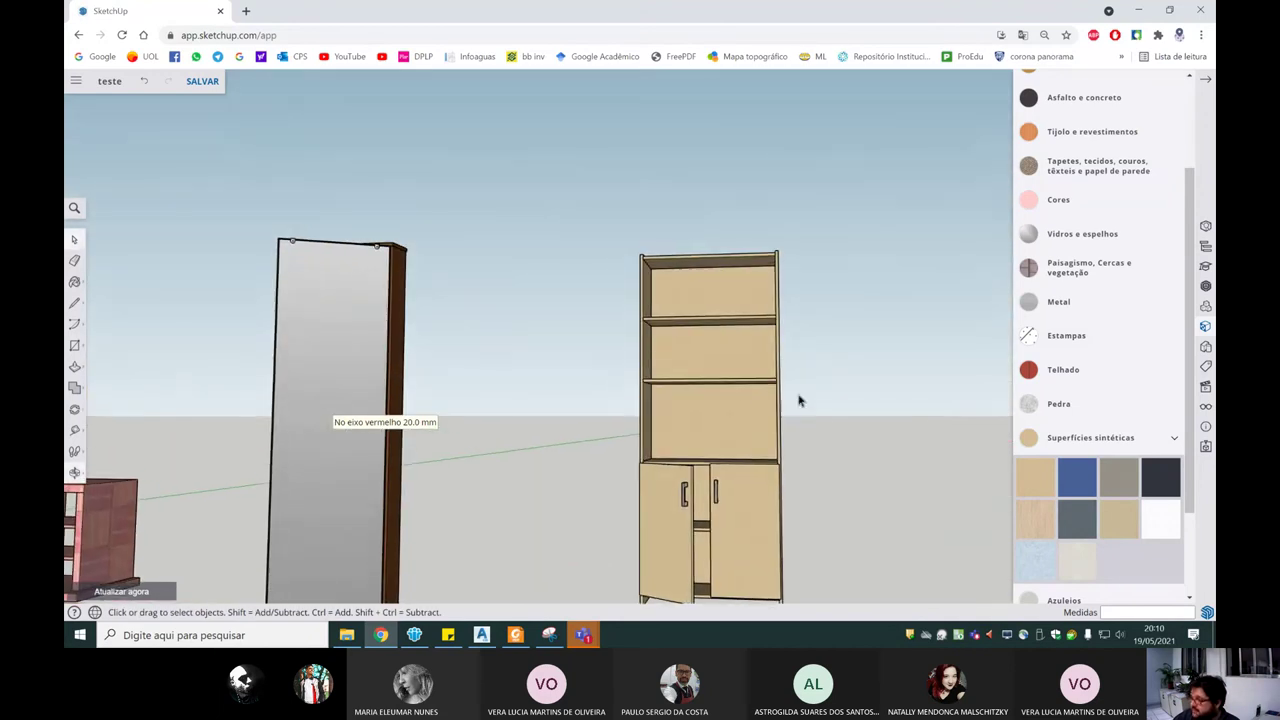
{"action": "scroll", "coordinate": [829, 451], "scroll_direction": "down", "scroll_amount": 3}
{"action": "scroll", "coordinate": [823, 434], "scroll_direction": "up", "scroll_amount": 2}
{"action": "scroll", "coordinate": [823, 433], "scroll_direction": "up", "scroll_amount": 6}
{"action": "scroll", "coordinate": [823, 434], "scroll_direction": "down", "scroll_amount": 5}
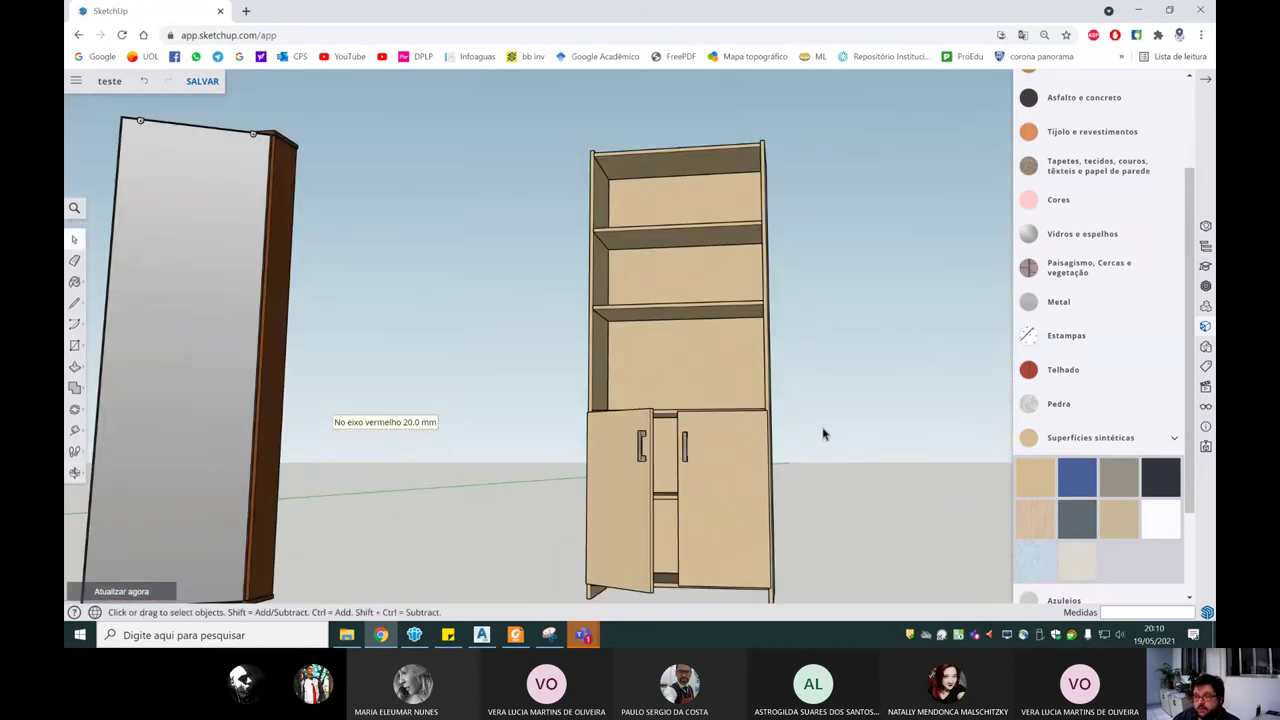
{"action": "mouse_move", "coordinate": [809, 429]}
{"action": "middle_mouse_down"}
{"action": "mouse_move", "coordinate": [672, 516]}
{"action": "mouse_move", "coordinate": [571, 546]}
{"action": "mouse_move", "coordinate": [809, 471]}
{"action": "mouse_move", "coordinate": [812, 440]}
{"action": "middle_mouse_up"}
{"action": "mouse_move", "coordinate": [582, 635]}
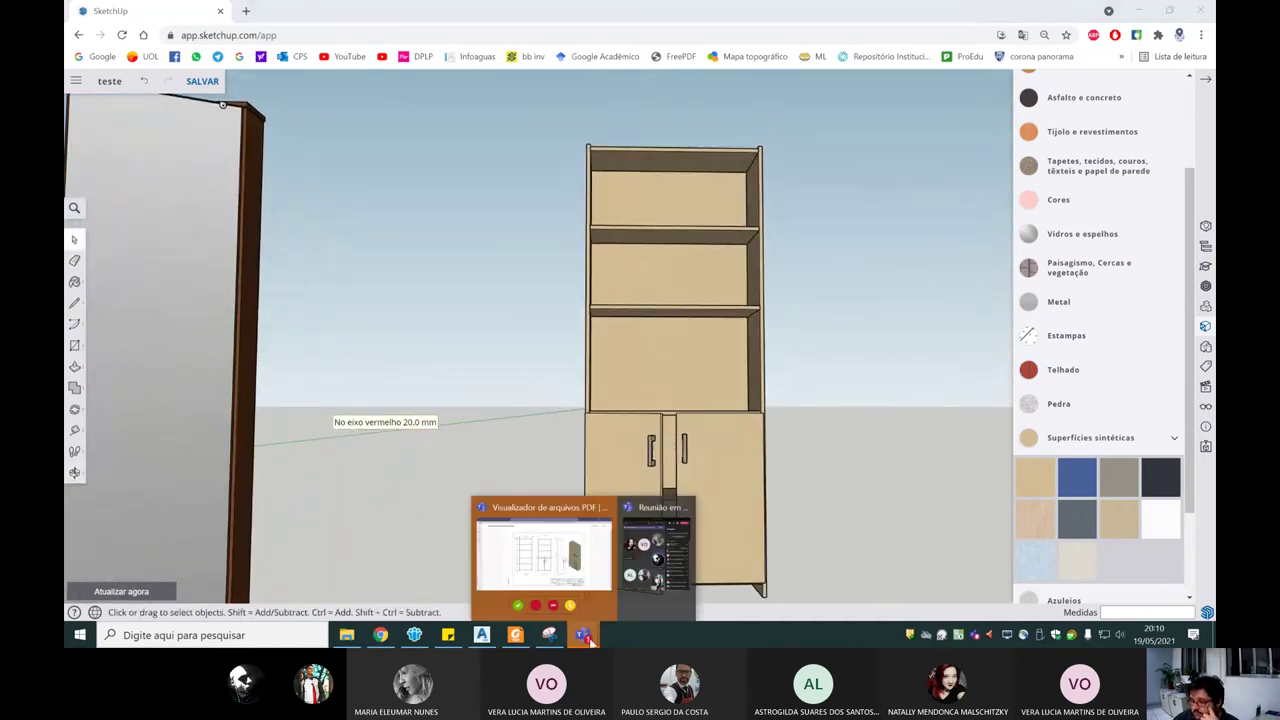
{"action": "left_click", "coordinate": [657, 556]}
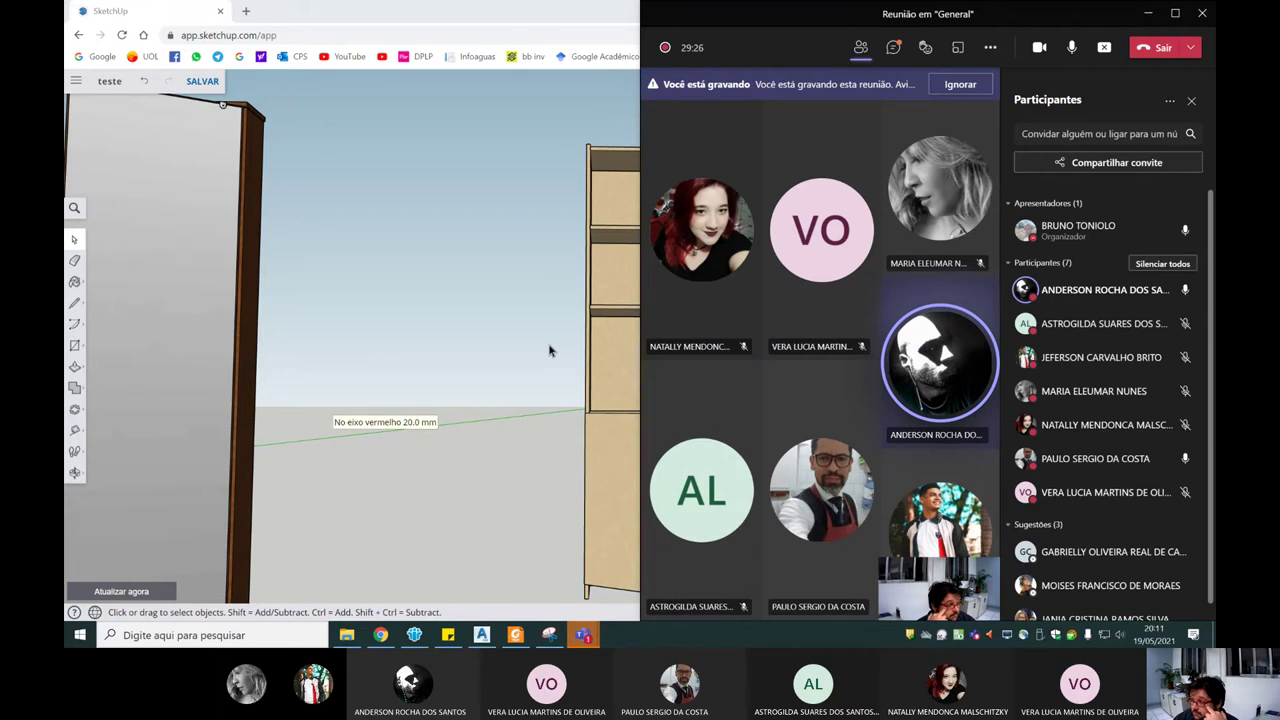
{"action": "key", "text": "alt+Tab"}
{"action": "scroll", "coordinate": [598, 333], "scroll_direction": "down", "scroll_amount": 5}
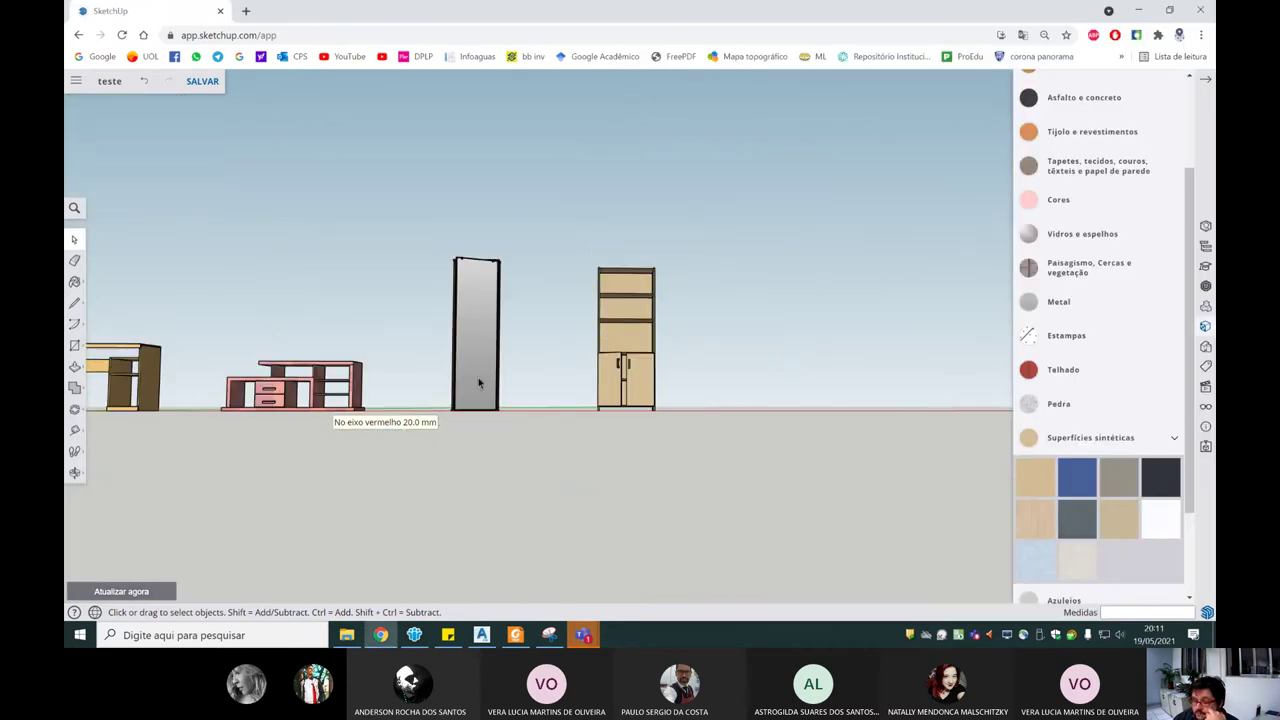
{"action": "scroll", "coordinate": [258, 388], "scroll_direction": "up", "scroll_amount": 3}
{"action": "scroll", "coordinate": [258, 388], "scroll_direction": "up", "scroll_amount": 3}
{"action": "scroll", "coordinate": [258, 388], "scroll_direction": "up", "scroll_amount": 2}
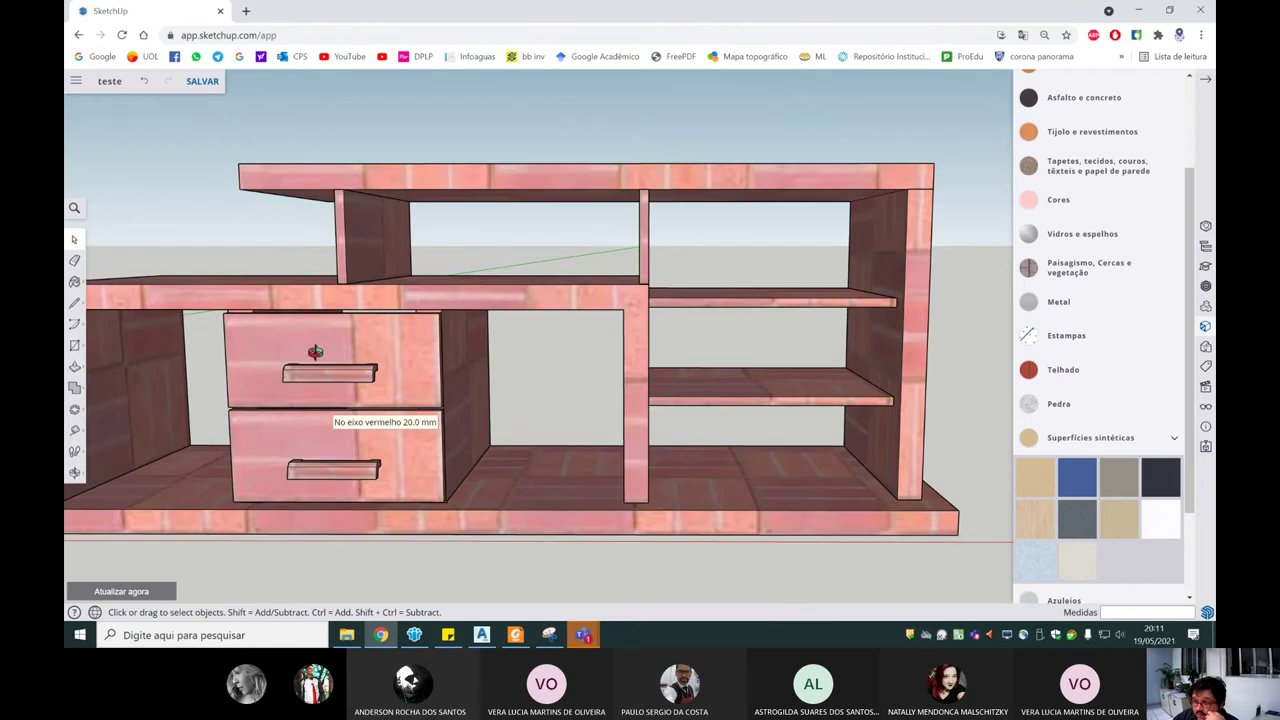
{"action": "scroll", "coordinate": [300, 385], "scroll_direction": "up", "scroll_amount": 1}
{"action": "scroll", "coordinate": [380, 380], "scroll_direction": "up", "scroll_amount": 3}
{"action": "scroll", "coordinate": [461, 376], "scroll_direction": "up", "scroll_amount": 2}
{"action": "scroll", "coordinate": [461, 376], "scroll_direction": "down", "scroll_amount": 3}
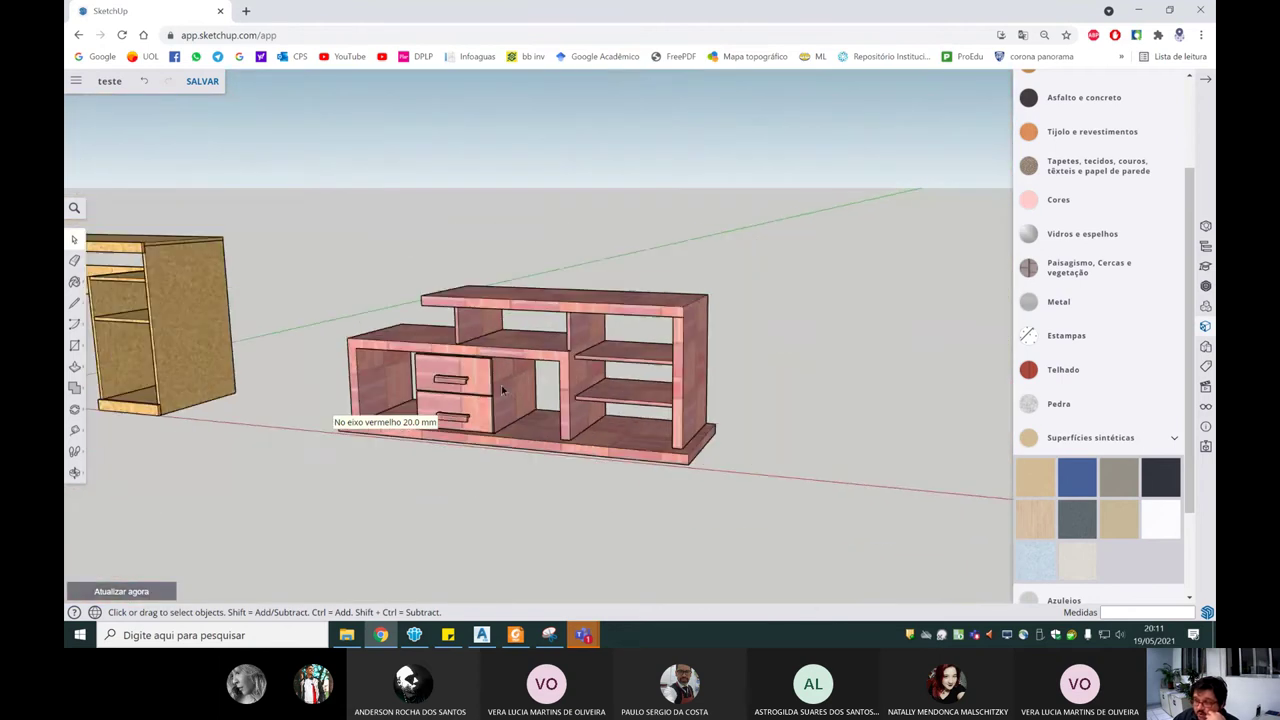
{"action": "scroll", "coordinate": [461, 376], "scroll_direction": "down", "scroll_amount": 2}
{"action": "scroll", "coordinate": [461, 376], "scroll_direction": "down", "scroll_amount": 2}
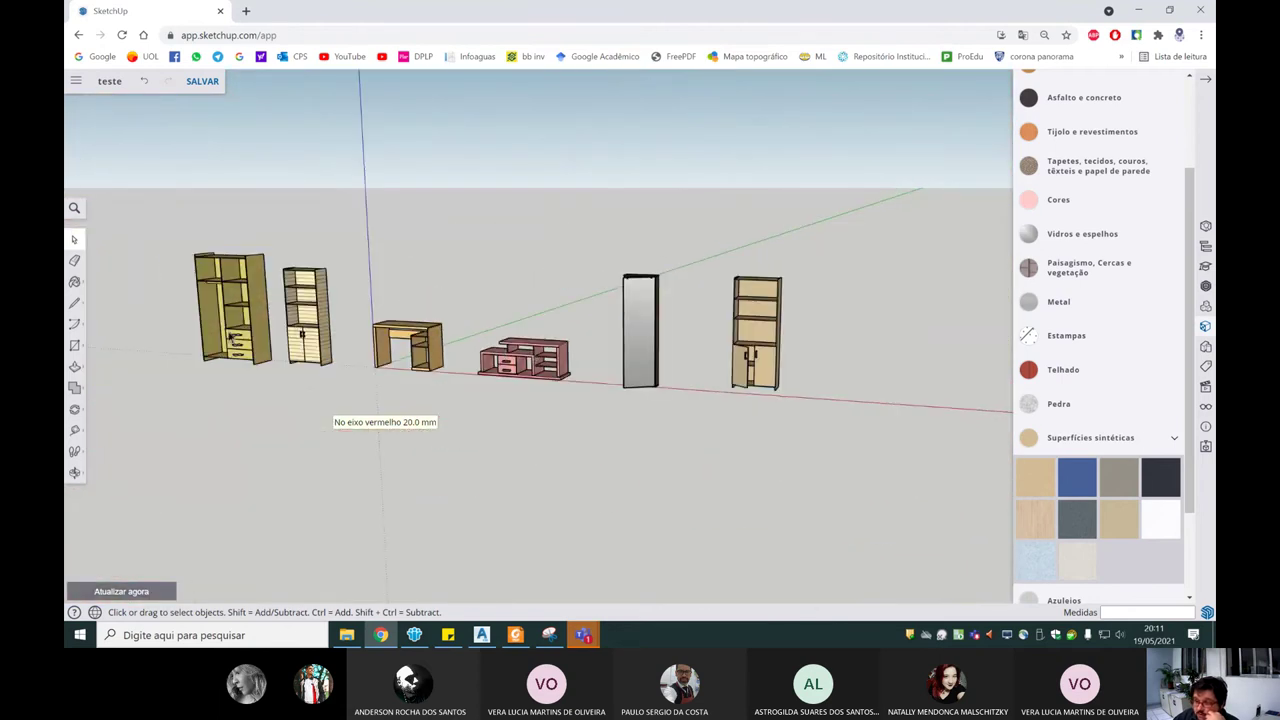
{"action": "scroll", "coordinate": [280, 331], "scroll_direction": "up", "scroll_amount": 2}
{"action": "scroll", "coordinate": [300, 345], "scroll_direction": "up", "scroll_amount": 3}
{"action": "scroll", "coordinate": [334, 354], "scroll_direction": "down", "scroll_amount": 2}
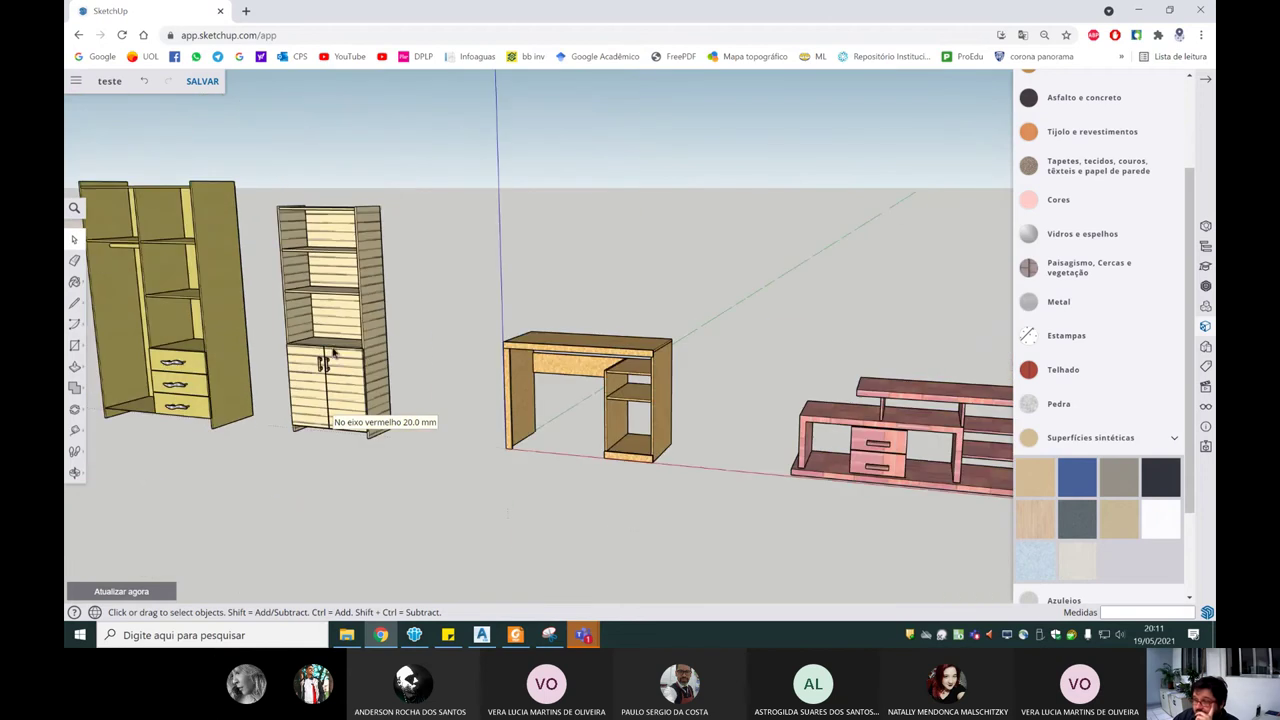
{"action": "scroll", "coordinate": [362, 355], "scroll_direction": "down", "scroll_amount": 1}
{"action": "scroll", "coordinate": [700, 430], "scroll_direction": "up", "scroll_amount": 2}
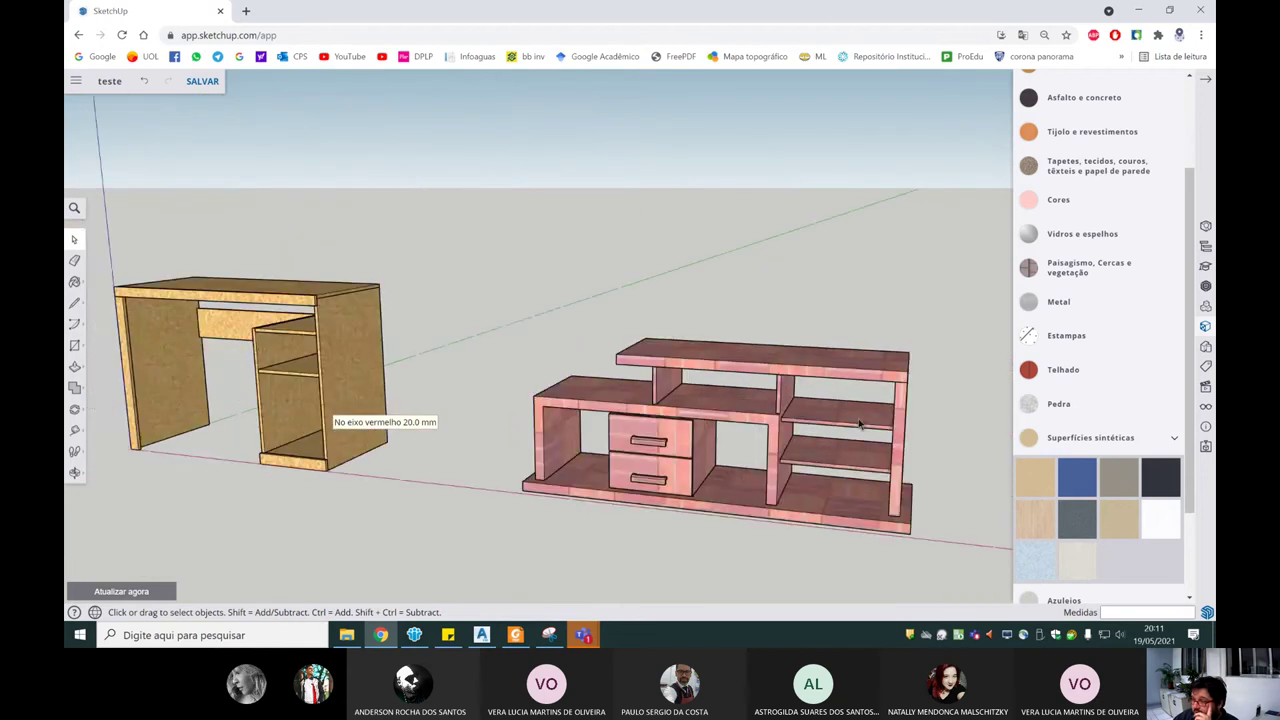
{"action": "scroll", "coordinate": [700, 432], "scroll_direction": "up", "scroll_amount": 1}
{"action": "scroll", "coordinate": [685, 425], "scroll_direction": "down", "scroll_amount": 1}
{"action": "scroll", "coordinate": [685, 425], "scroll_direction": "down", "scroll_amount": 2}
{"action": "scroll", "coordinate": [560, 390], "scroll_direction": "down", "scroll_amount": 1}
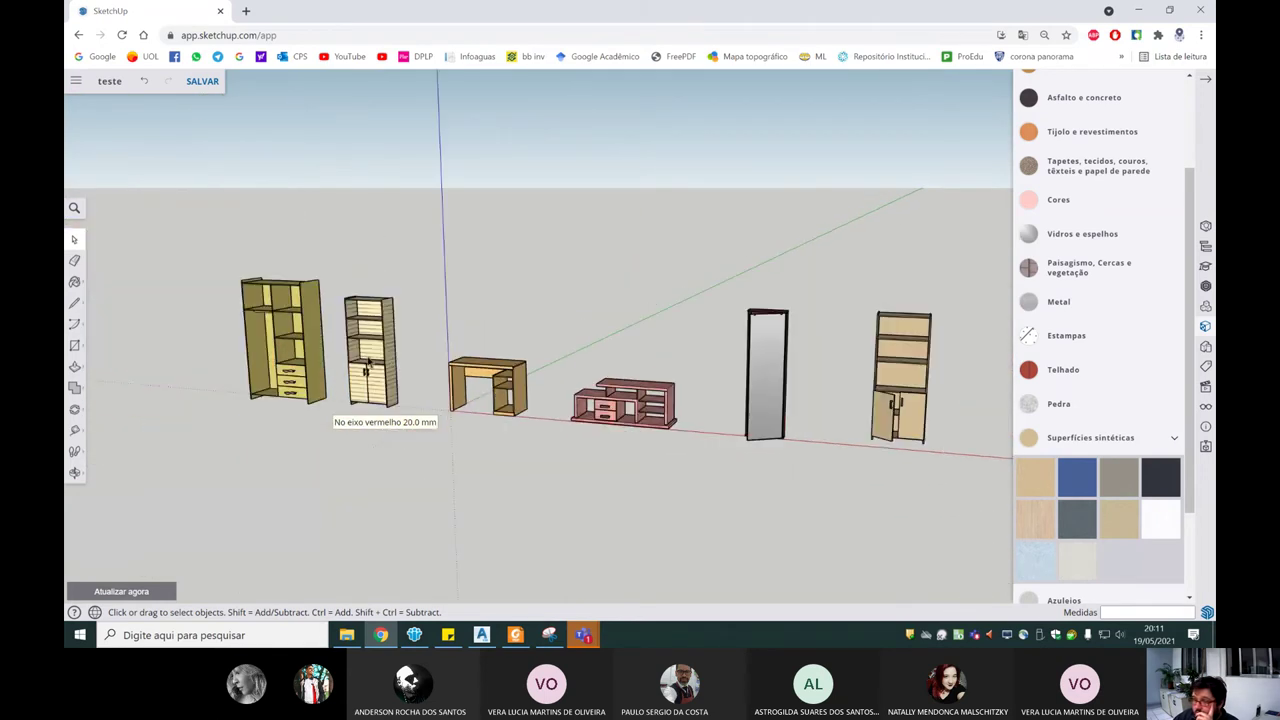
{"action": "scroll", "coordinate": [376, 368], "scroll_direction": "up", "scroll_amount": 2}
{"action": "scroll", "coordinate": [376, 368], "scroll_direction": "up", "scroll_amount": 1}
{"action": "scroll", "coordinate": [376, 368], "scroll_direction": "down", "scroll_amount": 3}
{"action": "scroll", "coordinate": [376, 368], "scroll_direction": "down", "scroll_amount": 1}
{"action": "scroll", "coordinate": [795, 393], "scroll_direction": "up", "scroll_amount": 2}
{"action": "scroll", "coordinate": [795, 393], "scroll_direction": "up", "scroll_amount": 1}
{"action": "scroll", "coordinate": [790, 360], "scroll_direction": "up", "scroll_amount": 2}
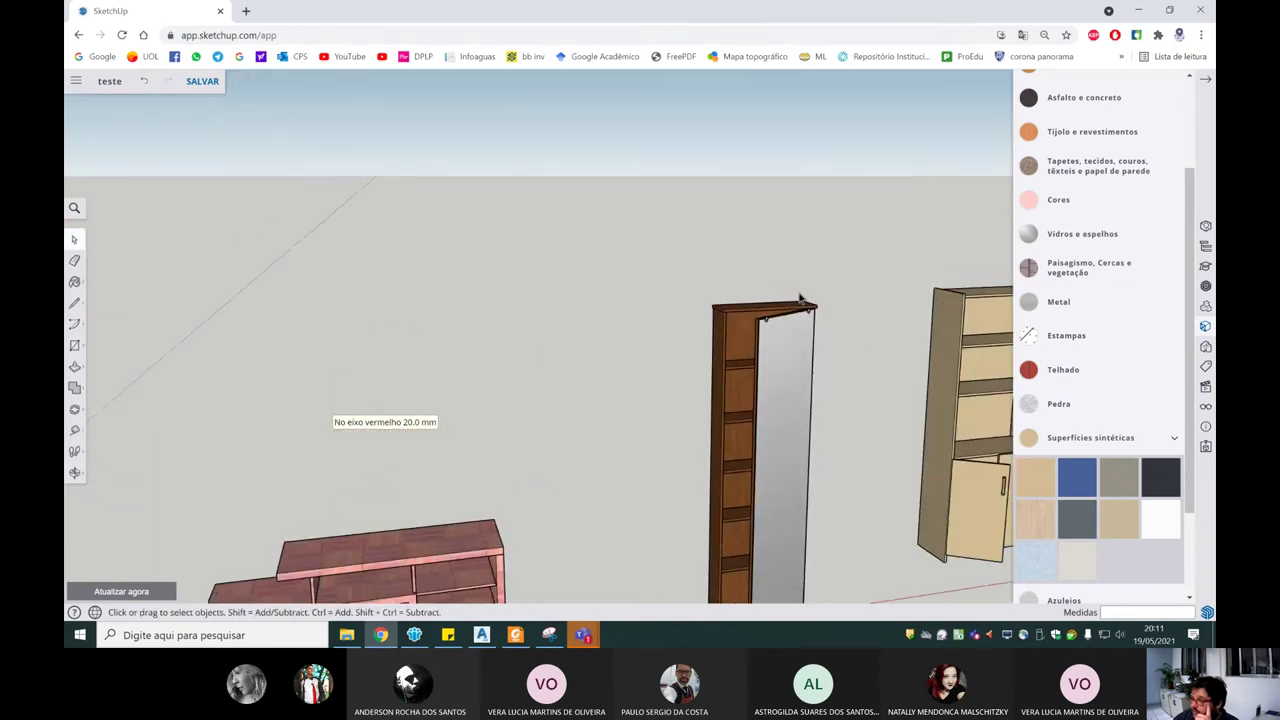
{"action": "scroll", "coordinate": [775, 305], "scroll_direction": "up", "scroll_amount": 1}
{"action": "mouse_move", "coordinate": [694, 386]}
{"action": "middle_mouse_down"}
{"action": "mouse_move", "coordinate": [880, 330]}
{"action": "mouse_move", "coordinate": [749, 363]}
{"action": "mouse_move", "coordinate": [830, 356]}
{"action": "mouse_move", "coordinate": [534, 380]}
{"action": "middle_mouse_up"}
{"action": "scroll", "coordinate": [554, 376], "scroll_direction": "down", "scroll_amount": 3}
{"action": "scroll", "coordinate": [555, 385], "scroll_direction": "down", "scroll_amount": 2}
{"action": "scroll", "coordinate": [500, 405], "scroll_direction": "down", "scroll_amount": 2}
{"action": "scroll", "coordinate": [444, 428], "scroll_direction": "down", "scroll_amount": 1}
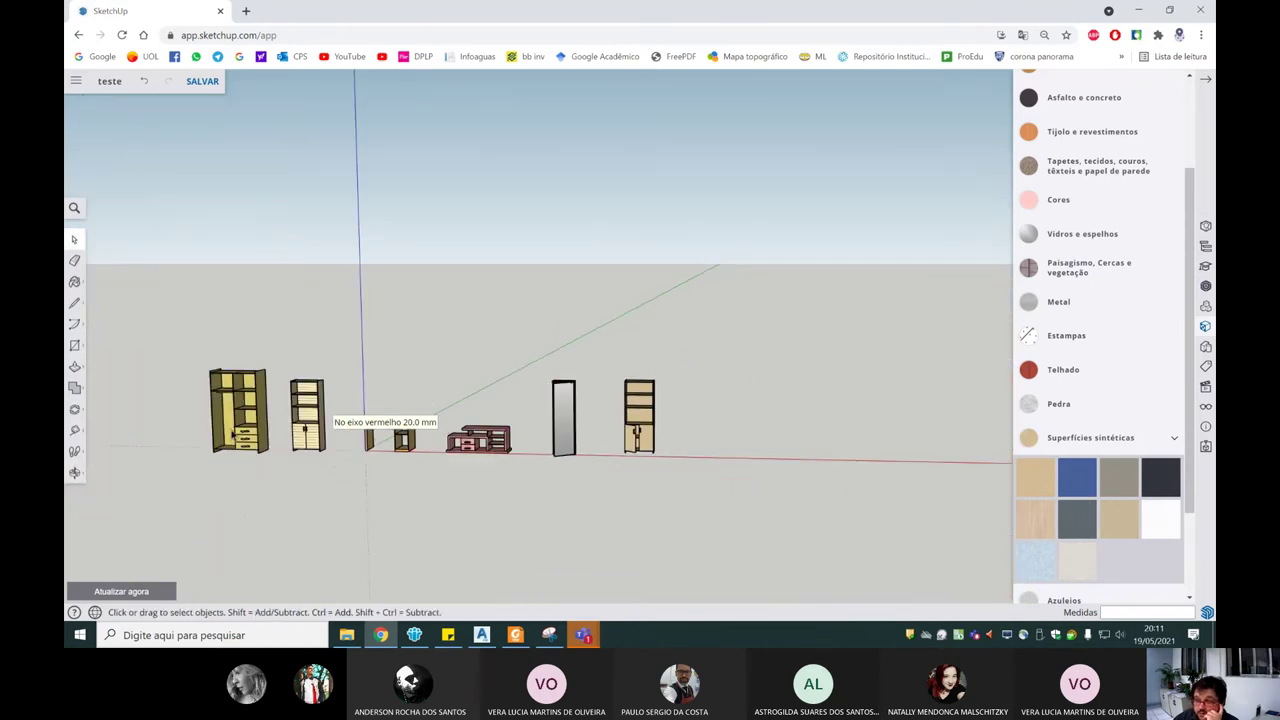
{"action": "scroll", "coordinate": [240, 438], "scroll_direction": "up", "scroll_amount": 2}
{"action": "scroll", "coordinate": [300, 450], "scroll_direction": "up", "scroll_amount": 2}
{"action": "scroll", "coordinate": [360, 465], "scroll_direction": "up", "scroll_amount": 2}
{"action": "scroll", "coordinate": [425, 477], "scroll_direction": "up", "scroll_amount": 2}
{"action": "mouse_move", "coordinate": [425, 477]}
{"action": "middle_mouse_down"}
{"action": "mouse_move", "coordinate": [294, 509]}
{"action": "mouse_move", "coordinate": [463, 337]}
{"action": "middle_mouse_up"}
{"action": "scroll", "coordinate": [455, 390], "scroll_direction": "up", "scroll_amount": 2}
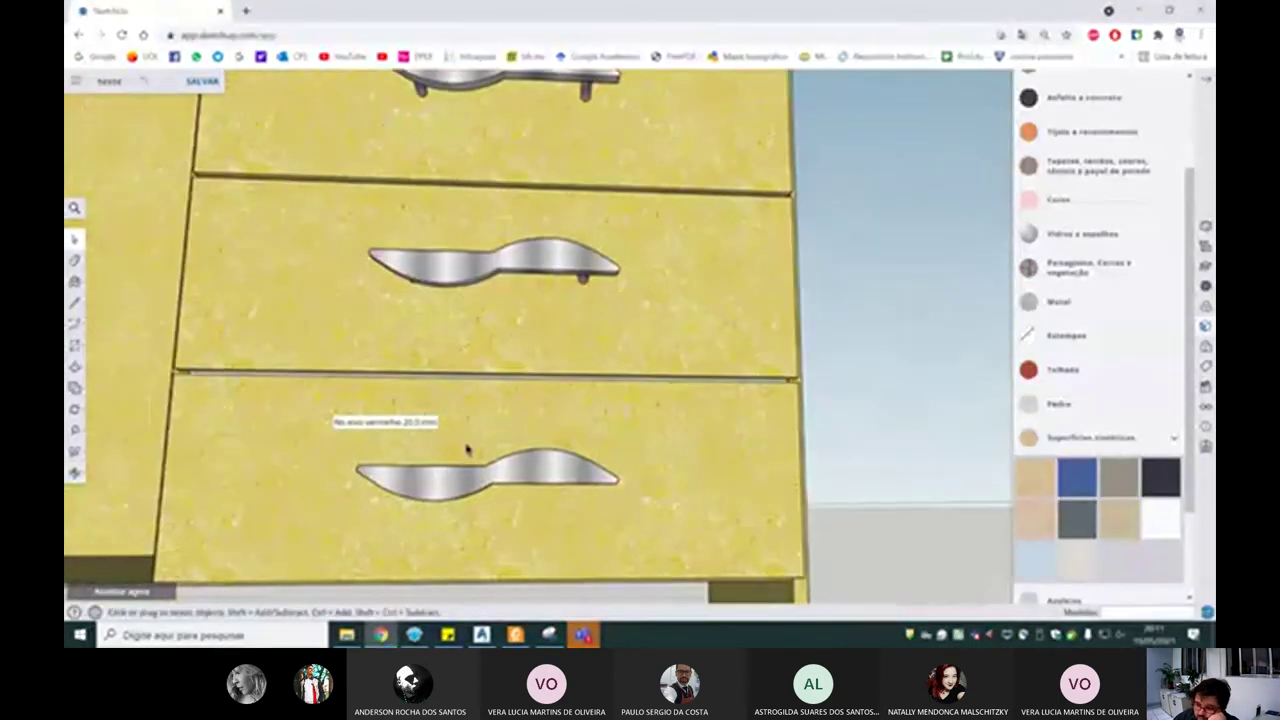
{"action": "scroll", "coordinate": [465, 444], "scroll_direction": "down", "scroll_amount": 2}
{"action": "mouse_move", "coordinate": [469, 434]}
{"action": "middle_mouse_down"}
{"action": "mouse_move", "coordinate": [471, 346]}
{"action": "mouse_move", "coordinate": [566, 363]}
{"action": "mouse_move", "coordinate": [459, 495]}
{"action": "mouse_move", "coordinate": [520, 470]}
{"action": "mouse_move", "coordinate": [600, 480]}
{"action": "mouse_move", "coordinate": [365, 461]}
{"action": "mouse_move", "coordinate": [531, 429]}
{"action": "middle_mouse_up"}
{"action": "scroll", "coordinate": [459, 495], "scroll_direction": "down", "scroll_amount": 3}
{"action": "scroll", "coordinate": [620, 480], "scroll_direction": "up", "scroll_amount": 2}
{"action": "scroll", "coordinate": [620, 480], "scroll_direction": "down", "scroll_amount": 3}
{"action": "scroll", "coordinate": [486, 474], "scroll_direction": "down", "scroll_amount": 2}
{"action": "scroll", "coordinate": [531, 429], "scroll_direction": "up", "scroll_amount": 2}
{"action": "scroll", "coordinate": [429, 320], "scroll_direction": "up", "scroll_amount": 2}
{"action": "scroll", "coordinate": [476, 302], "scroll_direction": "up", "scroll_amount": 2}
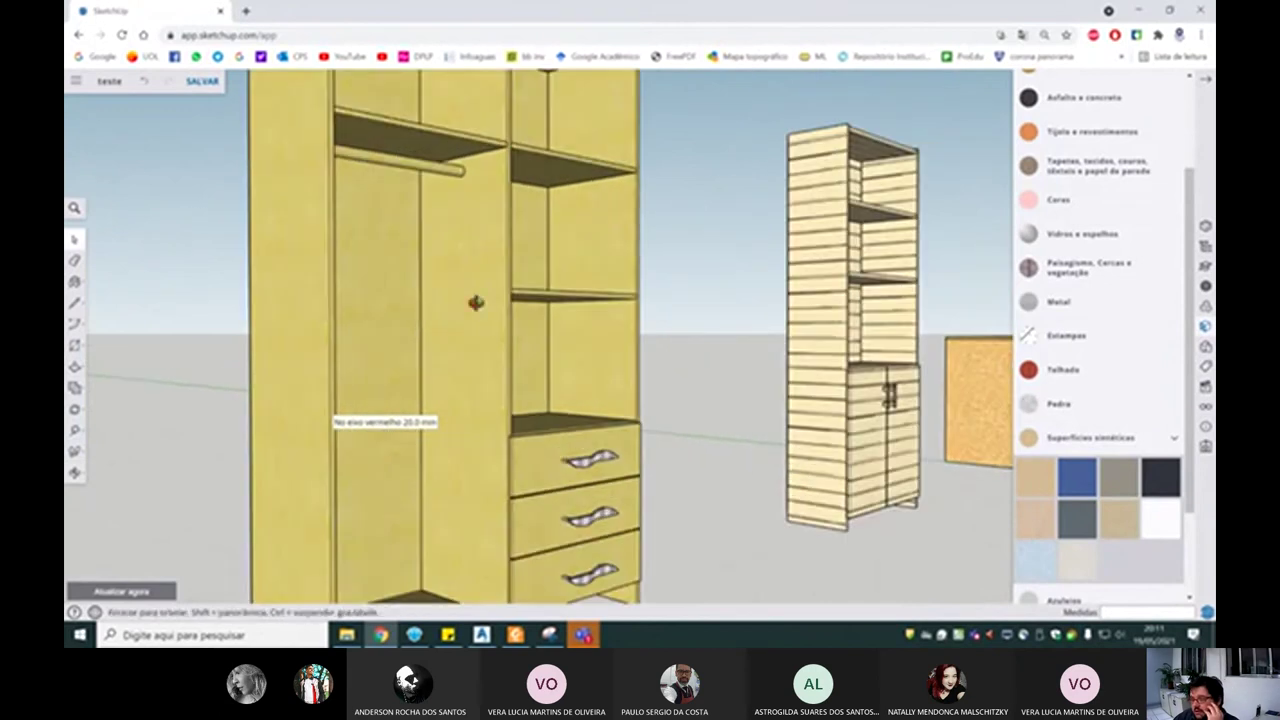
{"action": "scroll", "coordinate": [476, 302], "scroll_direction": "down", "scroll_amount": 3}
{"action": "scroll", "coordinate": [477, 334], "scroll_direction": "down", "scroll_amount": 2}
{"action": "middle_click_drag", "start_coordinate": [443, 323], "coordinate": [486, 343]}
{"action": "scroll", "coordinate": [482, 393], "scroll_direction": "down", "scroll_amount": 3}
{"action": "mouse_move", "coordinate": [482, 390]}
{"action": "middle_mouse_down"}
{"action": "mouse_move", "coordinate": [486, 334]}
{"action": "mouse_move", "coordinate": [510, 355]}
{"action": "mouse_move", "coordinate": [469, 480]}
{"action": "middle_mouse_up"}
{"action": "scroll", "coordinate": [411, 345], "scroll_direction": "up", "scroll_amount": 2}
{"action": "scroll", "coordinate": [390, 362], "scroll_direction": "up", "scroll_amount": 3}
{"action": "scroll", "coordinate": [420, 380], "scroll_direction": "up", "scroll_amount": 2}
{"action": "scroll", "coordinate": [495, 393], "scroll_direction": "up", "scroll_amount": 1}
{"action": "scroll", "coordinate": [523, 386], "scroll_direction": "up", "scroll_amount": 3}
{"action": "mouse_move", "coordinate": [523, 386]}
{"action": "middle_mouse_down"}
{"action": "mouse_move", "coordinate": [414, 347]}
{"action": "mouse_move", "coordinate": [563, 391]}
{"action": "middle_mouse_up"}
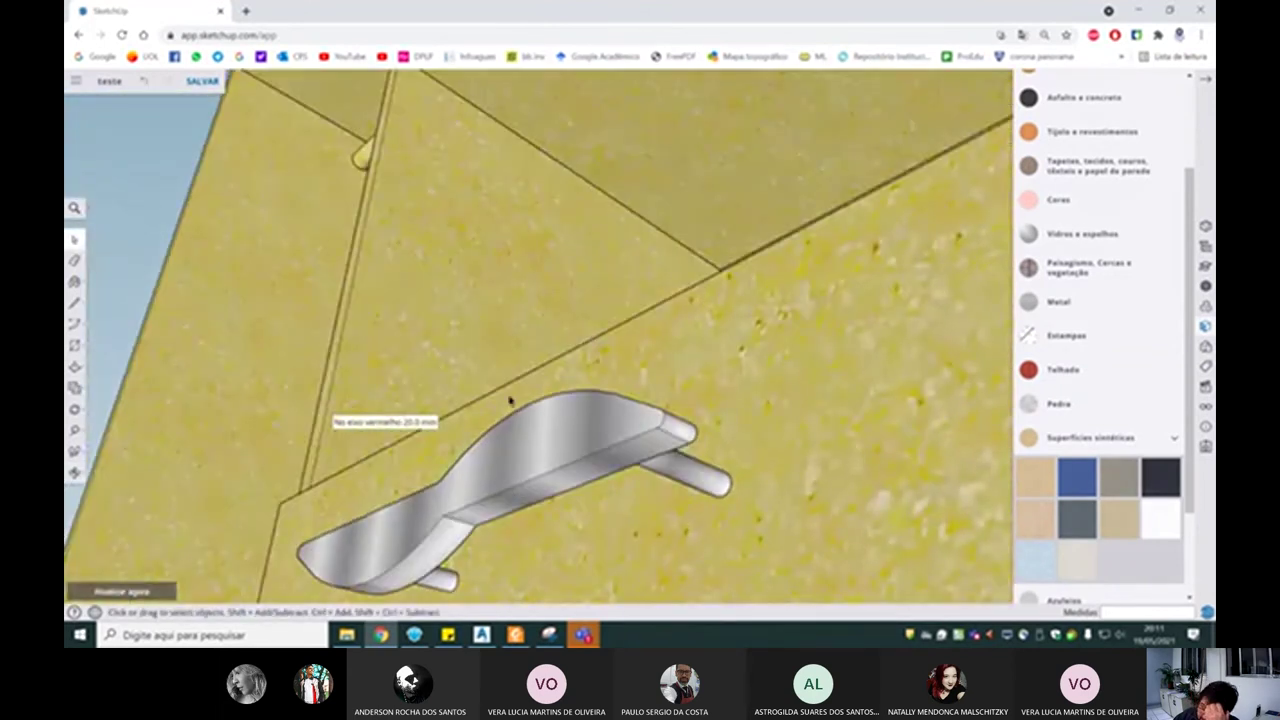
{"action": "scroll", "coordinate": [518, 378], "scroll_direction": "down", "scroll_amount": 3}
{"action": "scroll", "coordinate": [500, 390], "scroll_direction": "up", "scroll_amount": 2}
{"action": "scroll", "coordinate": [490, 400], "scroll_direction": "up", "scroll_amount": 2}
{"action": "mouse_move", "coordinate": [490, 400]}
{"action": "middle_mouse_down"}
{"action": "mouse_move", "coordinate": [455, 418]}
{"action": "mouse_move", "coordinate": [586, 423]}
{"action": "mouse_move", "coordinate": [517, 420]}
{"action": "mouse_move", "coordinate": [520, 335]}
{"action": "middle_mouse_up"}
{"action": "scroll", "coordinate": [543, 434], "scroll_direction": "down", "scroll_amount": 1}
{"action": "scroll", "coordinate": [520, 425], "scroll_direction": "down", "scroll_amount": 4}
{"action": "scroll", "coordinate": [596, 362], "scroll_direction": "down", "scroll_amount": 2}
{"action": "scroll", "coordinate": [600, 365], "scroll_direction": "down", "scroll_amount": 2}
{"action": "scroll", "coordinate": [700, 370], "scroll_direction": "down", "scroll_amount": 2}
{"action": "mouse_move", "coordinate": [775, 375]}
{"action": "middle_mouse_down"}
{"action": "mouse_move", "coordinate": [200, 407]}
{"action": "mouse_move", "coordinate": [588, 380]}
{"action": "middle_mouse_up"}
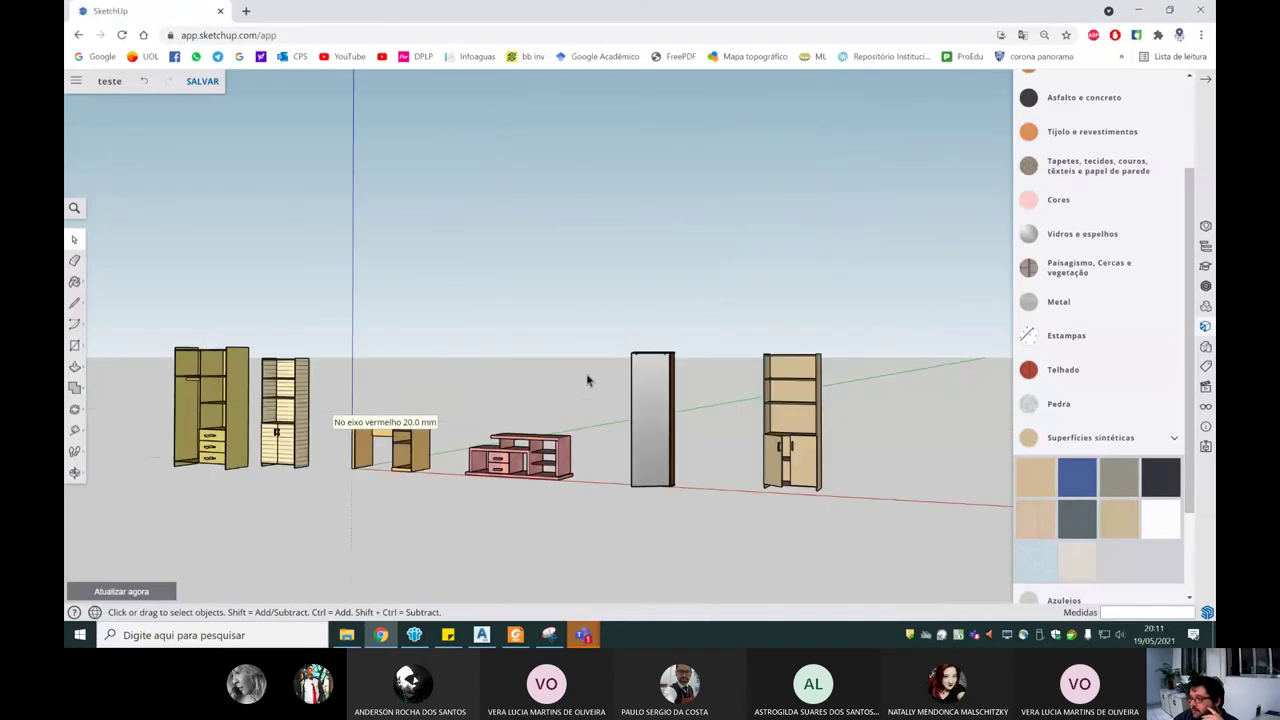
{"action": "mouse_move", "coordinate": [472, 467]}
{"action": "middle_mouse_down"}
{"action": "mouse_move", "coordinate": [478, 482]}
{"action": "mouse_move", "coordinate": [400, 477]}
{"action": "middle_mouse_up"}
{"action": "scroll", "coordinate": [443, 480], "scroll_direction": "up", "scroll_amount": 1}
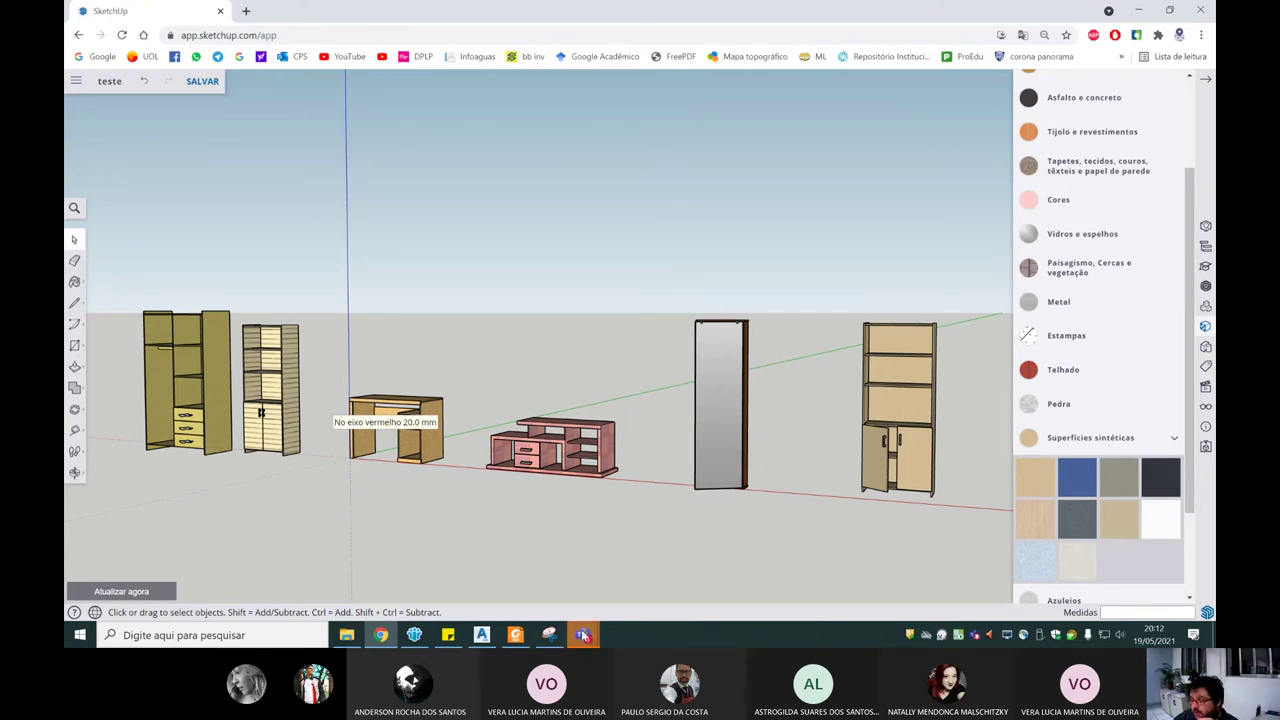
{"action": "mouse_move", "coordinate": [583, 635]}
{"action": "left_click", "coordinate": [645, 555]}
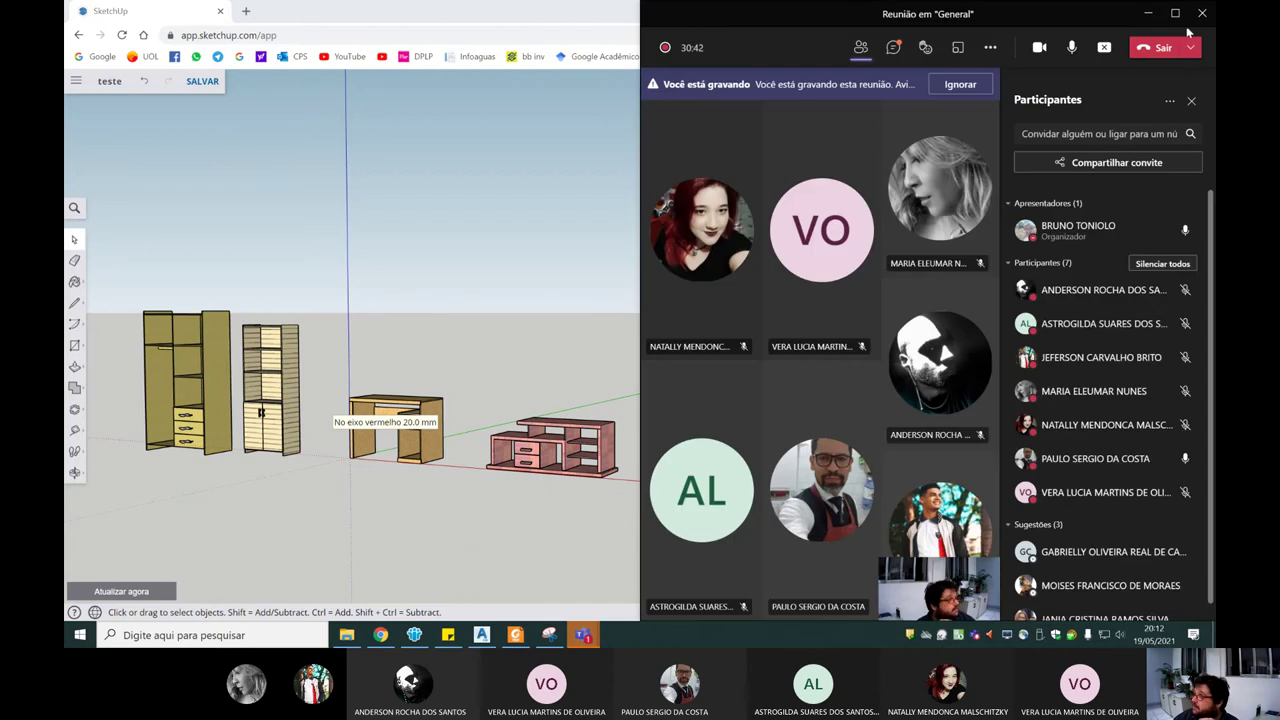
Step: Open the bookcase PDF, then check Geral's assignments and return to the meeting
{"action": "left_click", "coordinate": [1172, 12]}
{"action": "left_click", "coordinate": [583, 634]}
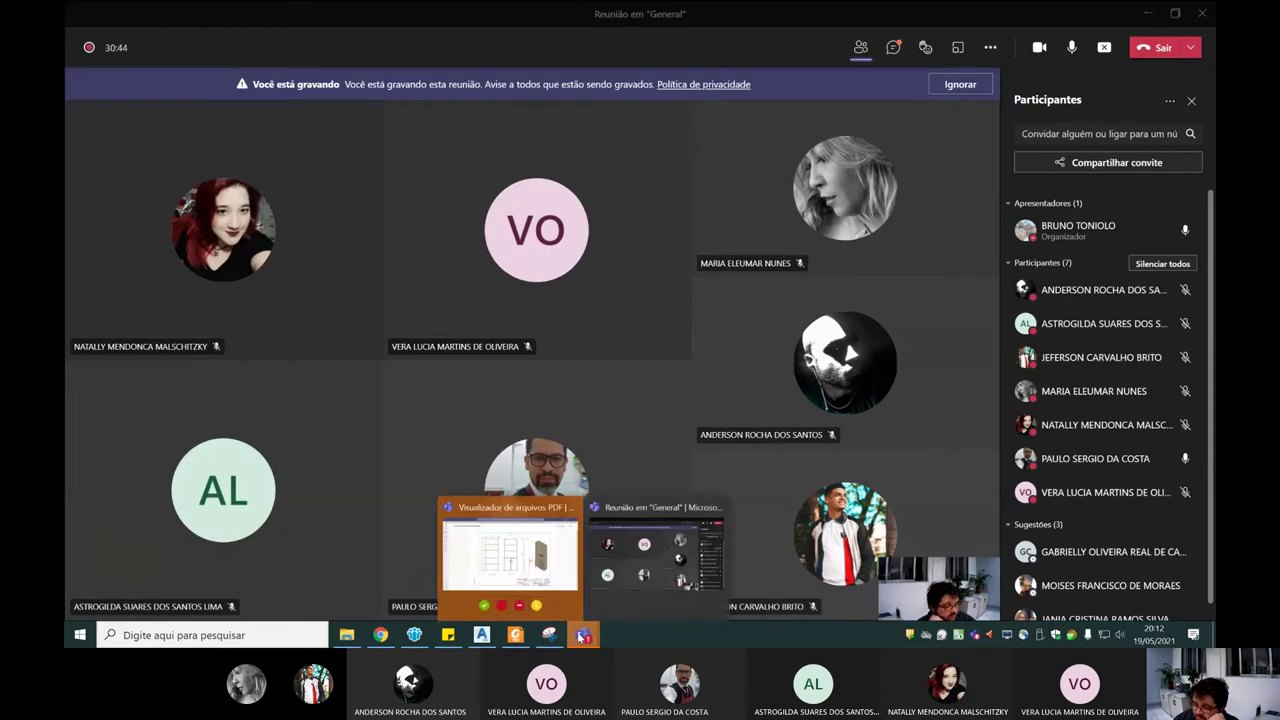
{"action": "left_click", "coordinate": [580, 580]}
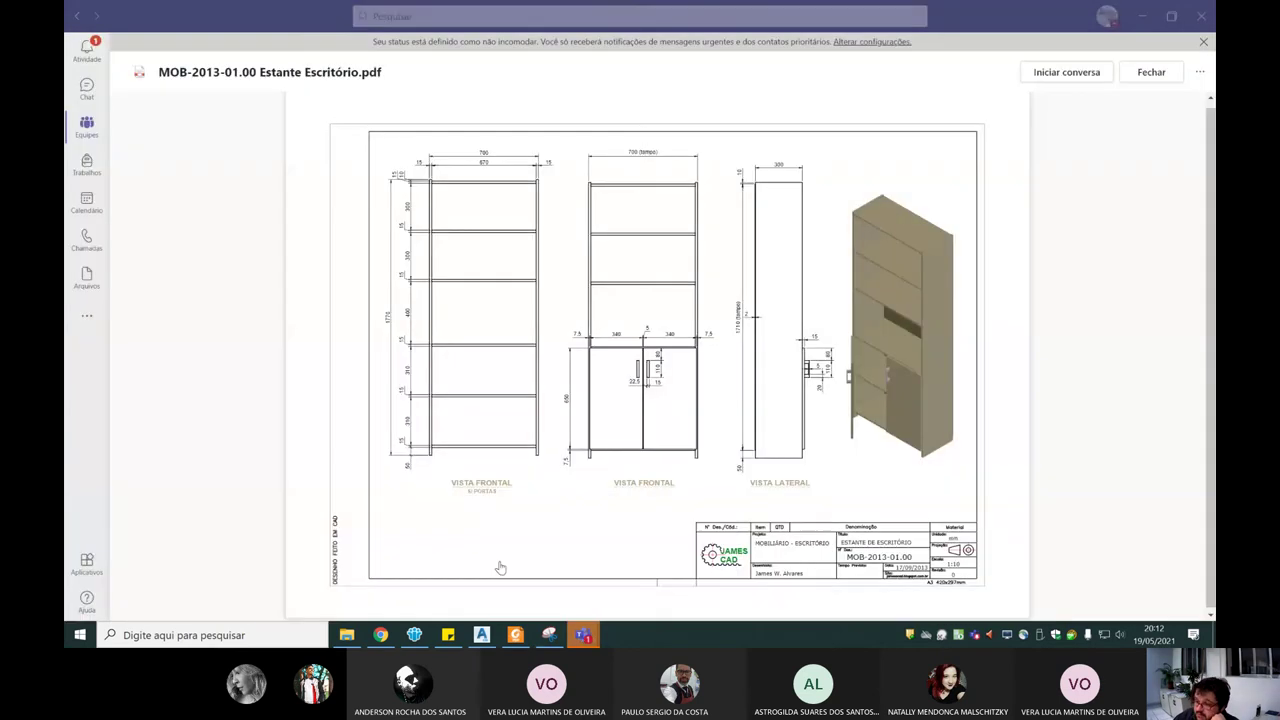
{"action": "left_click", "coordinate": [86, 125]}
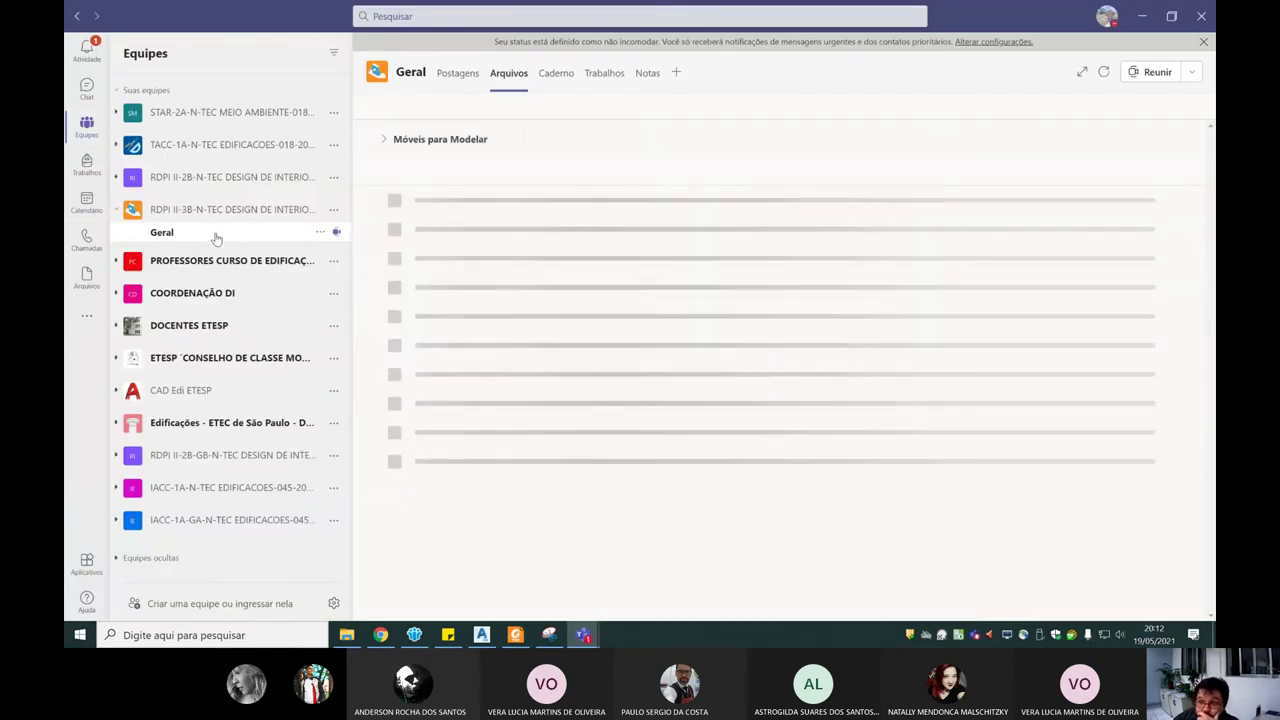
{"action": "left_click", "coordinate": [596, 80]}
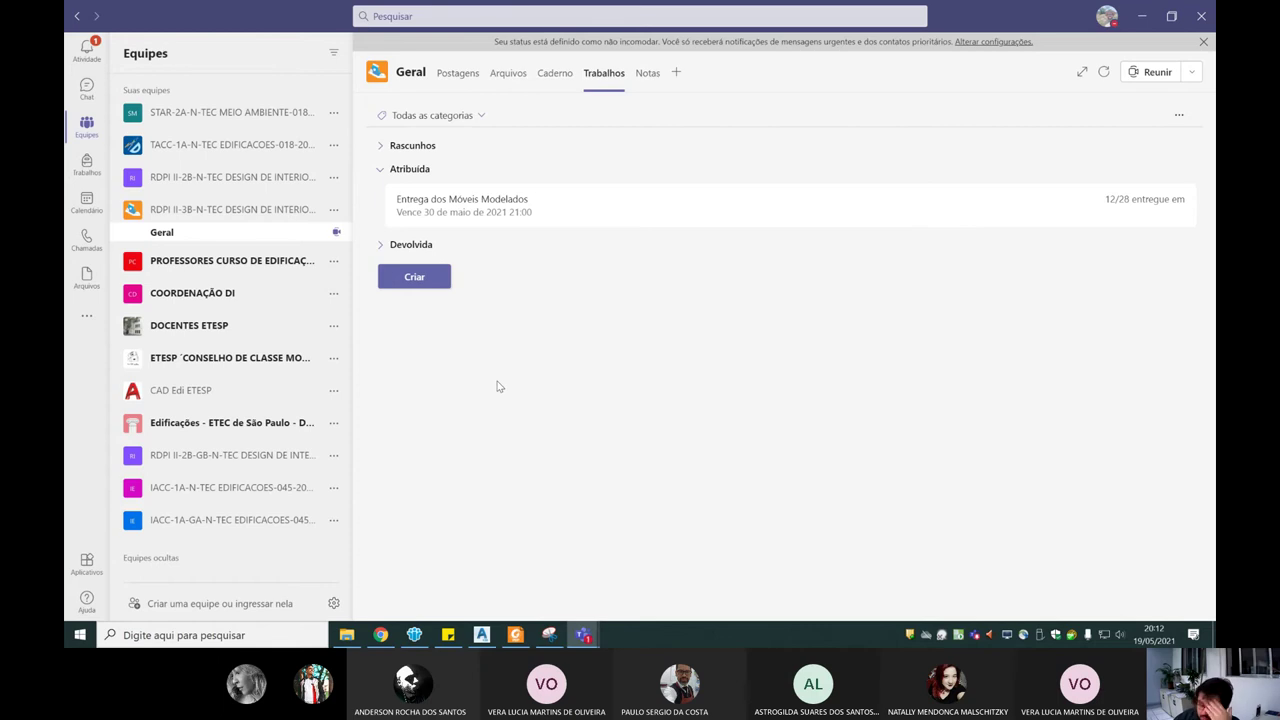
{"action": "mouse_move", "coordinate": [583, 635]}
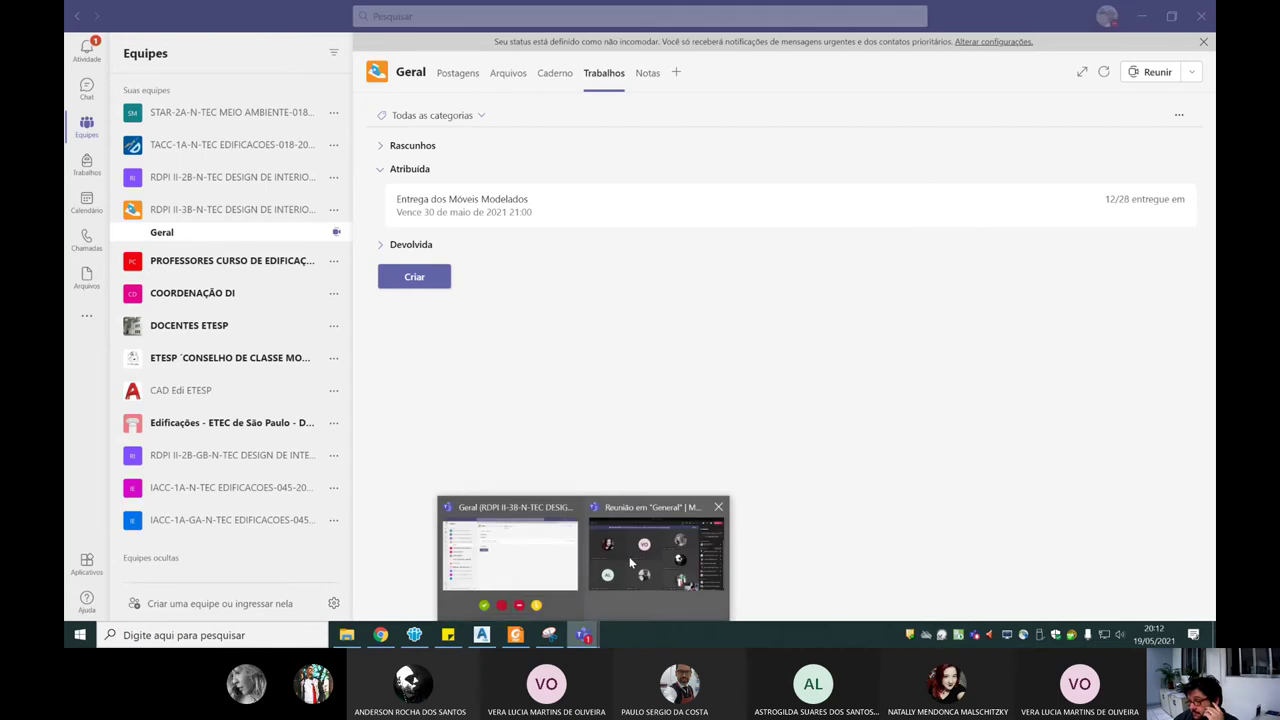
{"action": "left_click", "coordinate": [629, 556]}
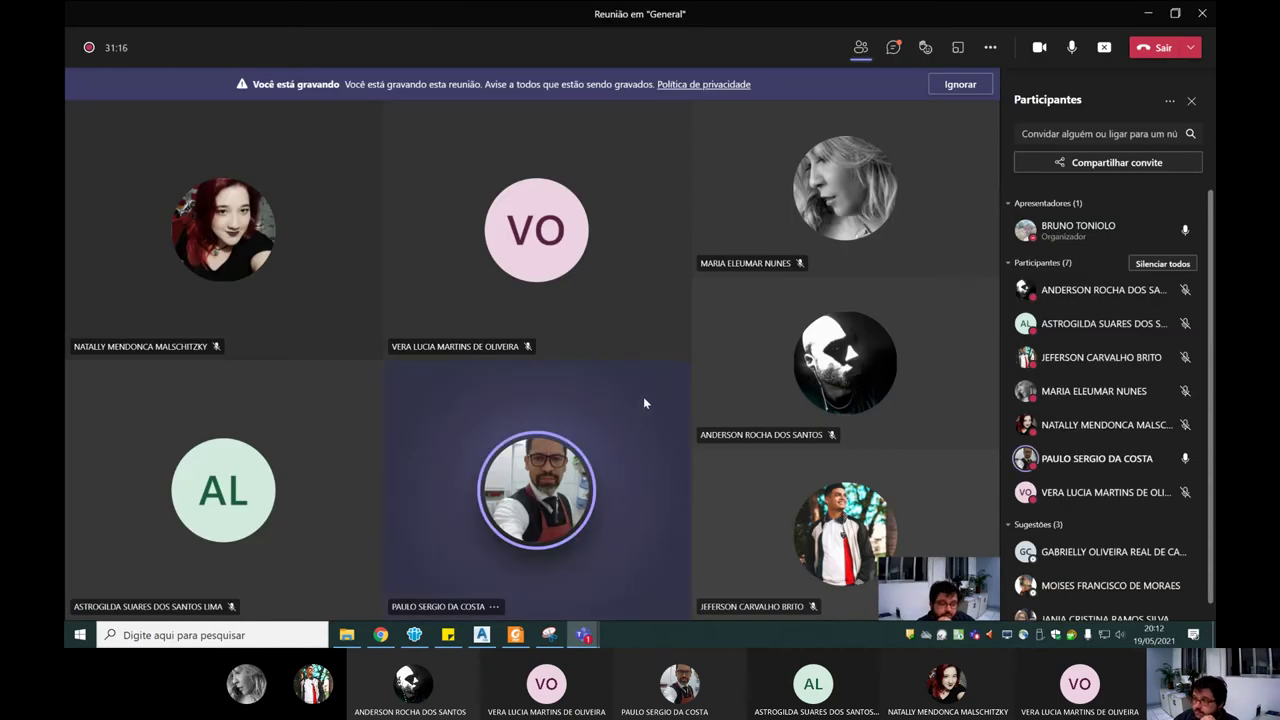
{"action": "left_click", "coordinate": [895, 48]}
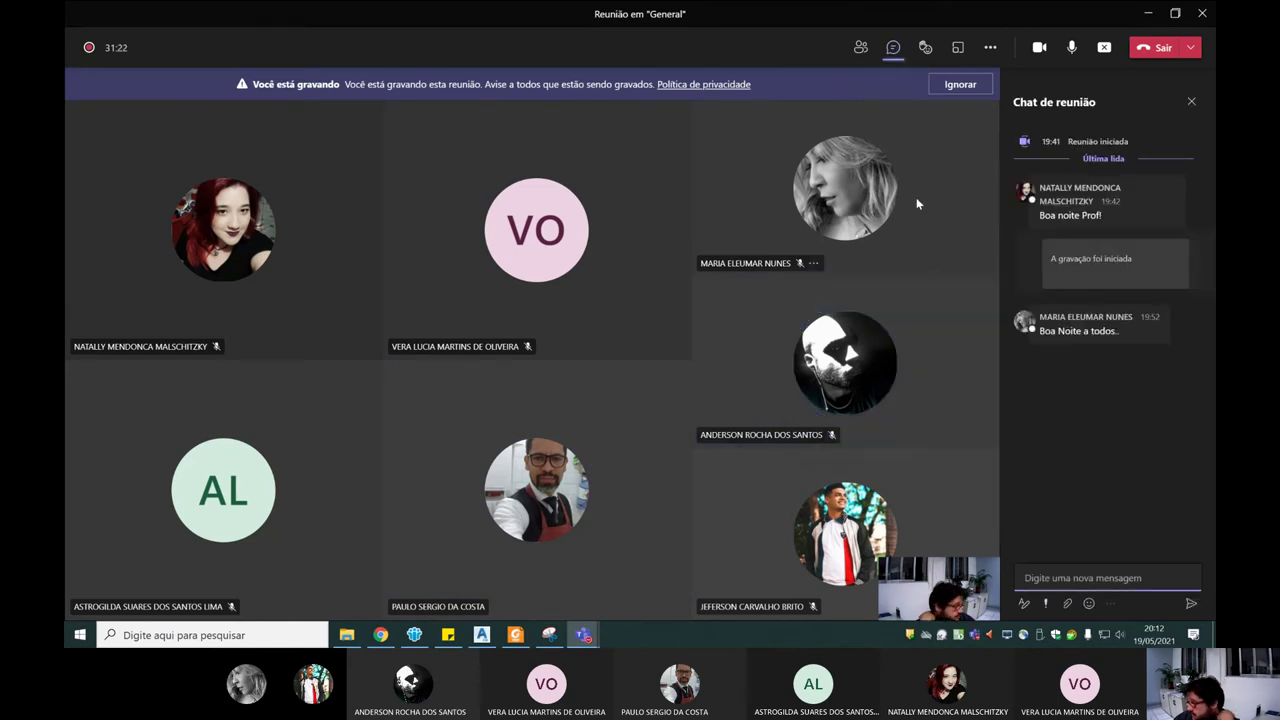
{"action": "left_click", "coordinate": [860, 47]}
{"action": "left_click", "coordinate": [1170, 100]}
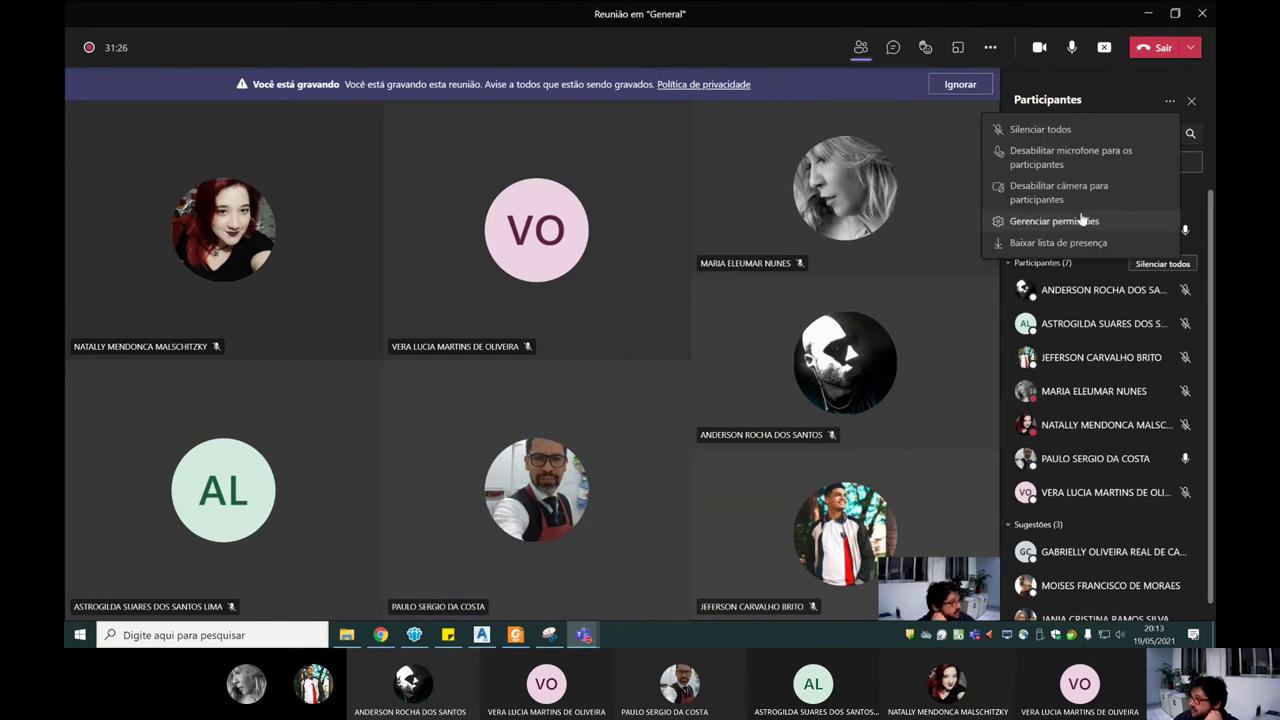
{"action": "left_click", "coordinate": [1062, 245]}
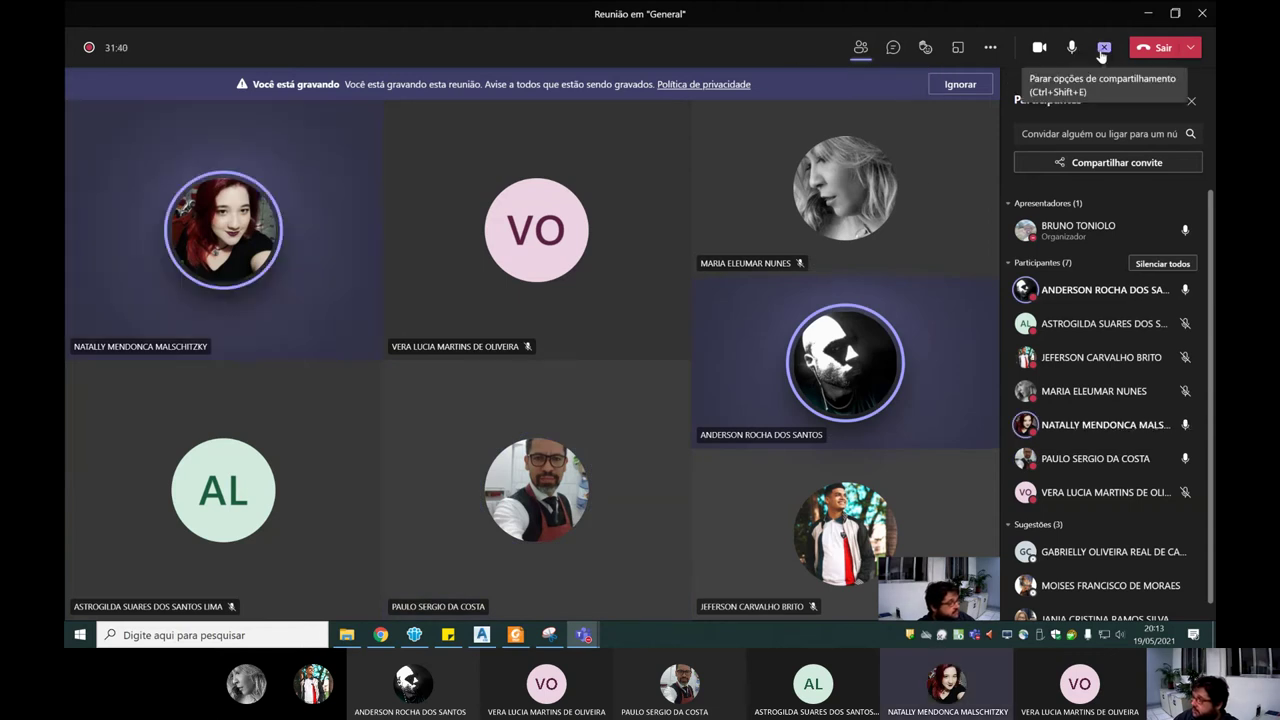
{"action": "mouse_move", "coordinate": [537, 490]}
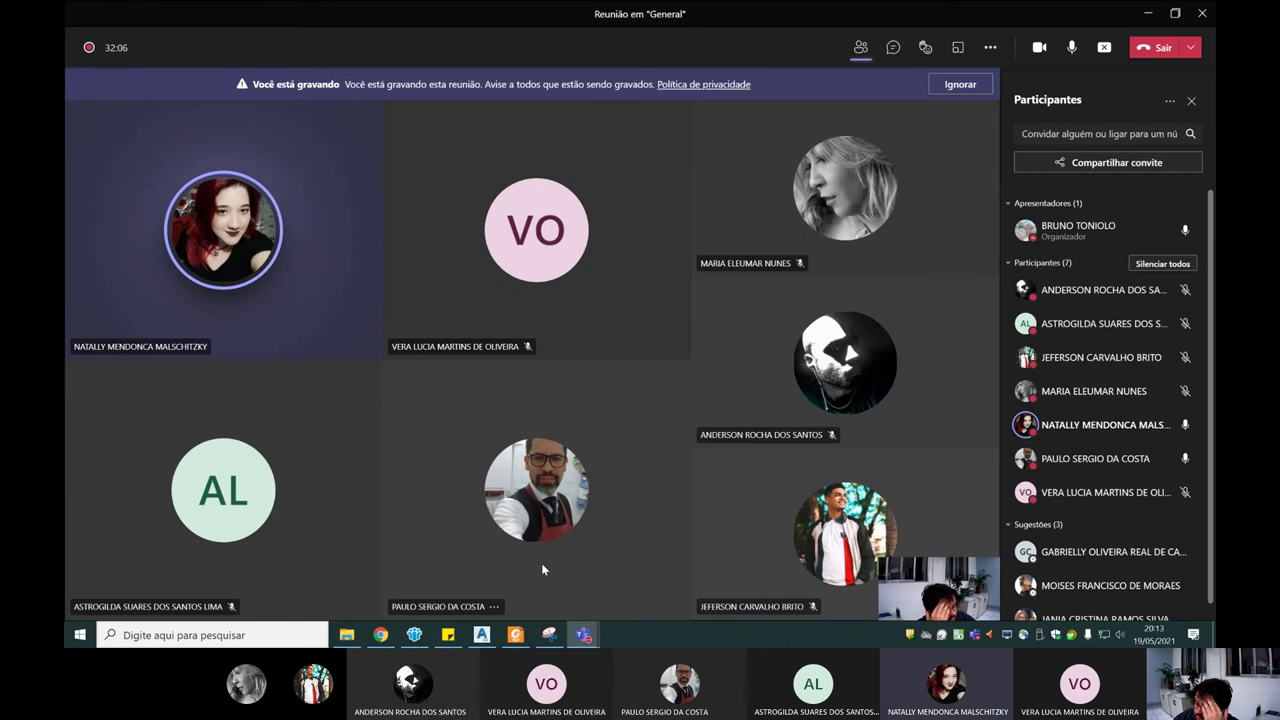
{"action": "left_click", "coordinate": [583, 634]}
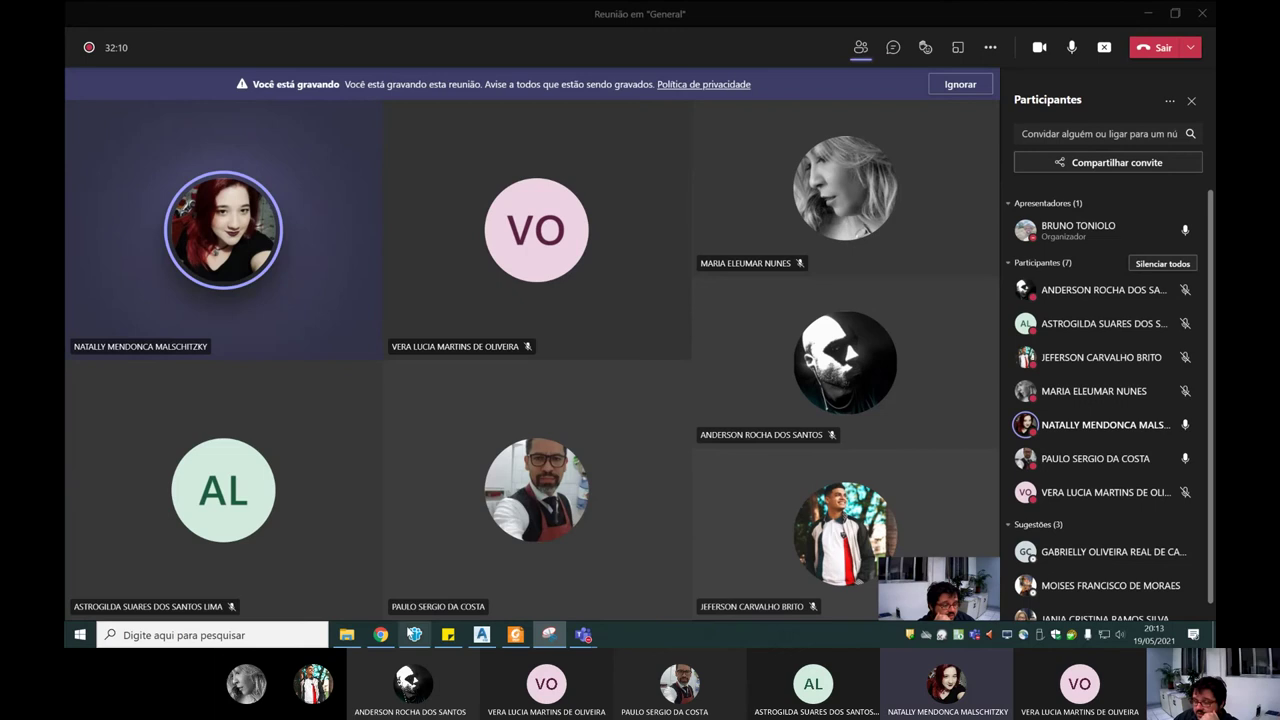
{"action": "left_click", "coordinate": [381, 634]}
Step: Orbit and zoom to a low frontal close-up of the two cabinets
{"action": "scroll", "coordinate": [336, 311], "scroll_direction": "up", "scroll_amount": 2}
{"action": "scroll", "coordinate": [336, 311], "scroll_direction": "up", "scroll_amount": 3}
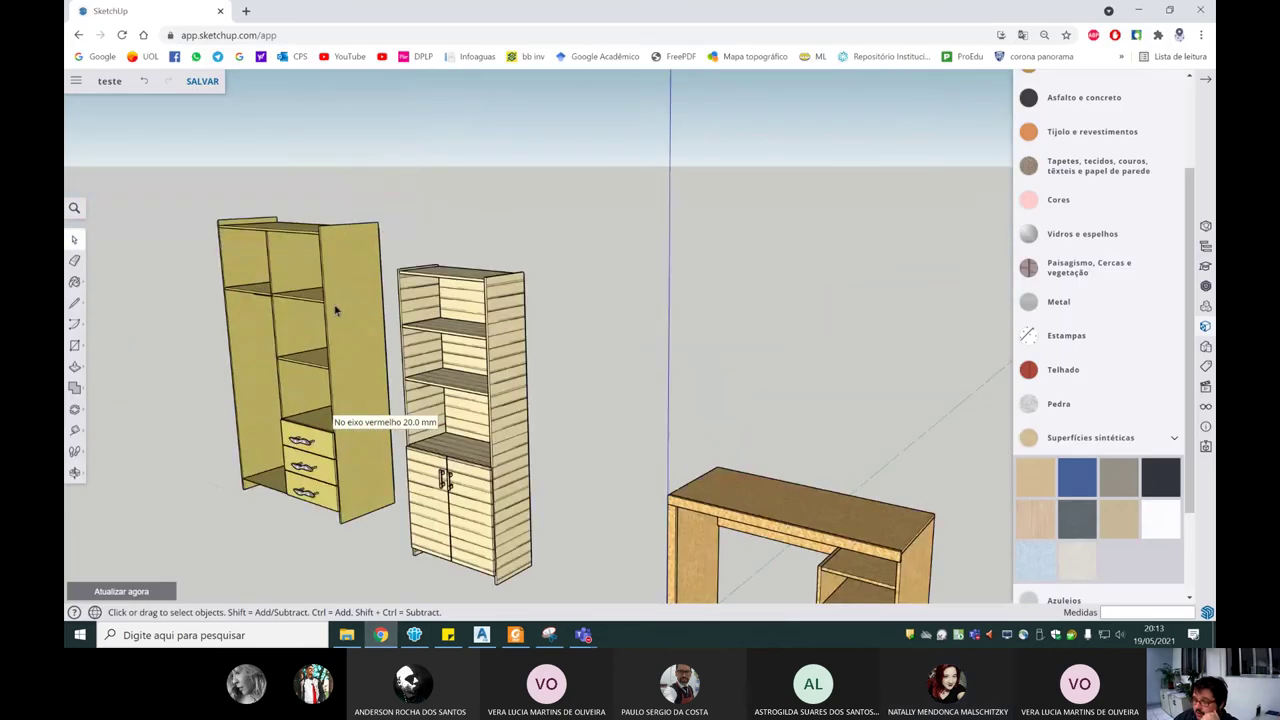
{"action": "mouse_move", "coordinate": [336, 311]}
{"action": "middle_mouse_down"}
{"action": "mouse_move", "coordinate": [371, 351]}
{"action": "mouse_move", "coordinate": [617, 340]}
{"action": "mouse_move", "coordinate": [436, 351]}
{"action": "middle_mouse_up"}
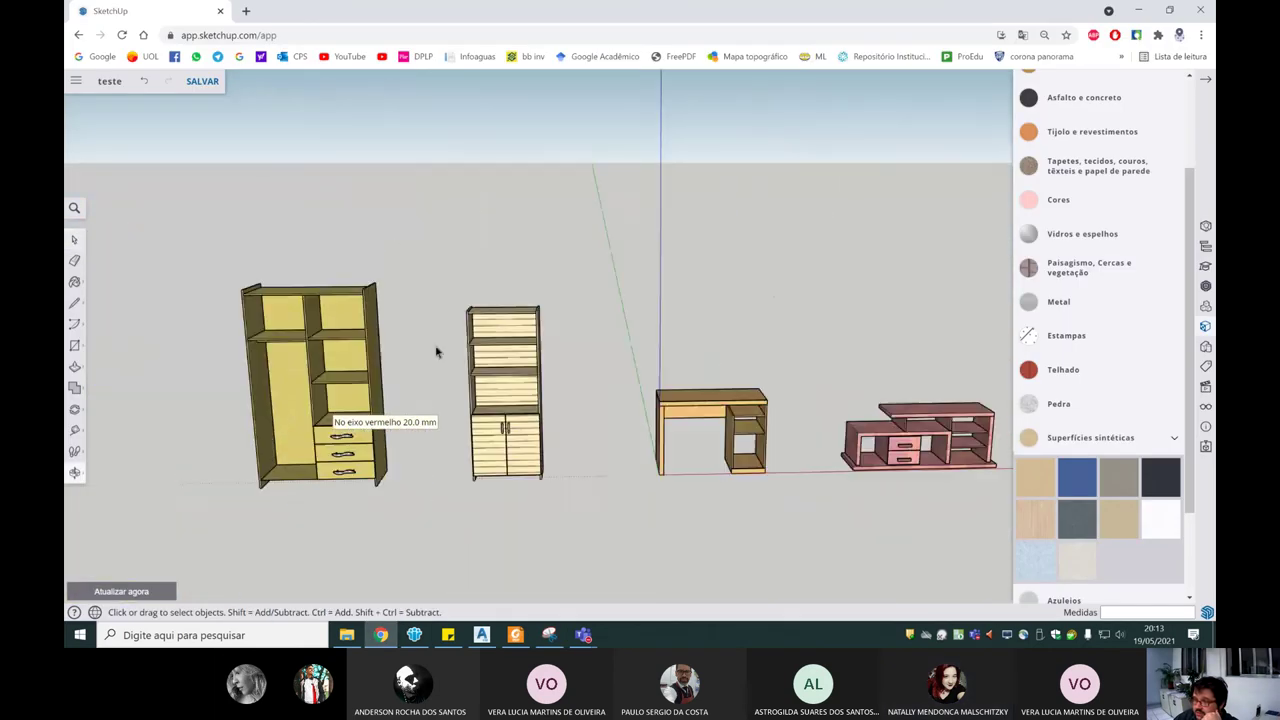
{"action": "scroll", "coordinate": [436, 351], "scroll_direction": "up", "scroll_amount": 2}
{"action": "scroll", "coordinate": [571, 380], "scroll_direction": "up", "scroll_amount": 2}
{"action": "middle_click_drag", "start_coordinate": [571, 380], "coordinate": [538, 346]}
{"action": "scroll", "coordinate": [525, 342], "scroll_direction": "up", "scroll_amount": 3}
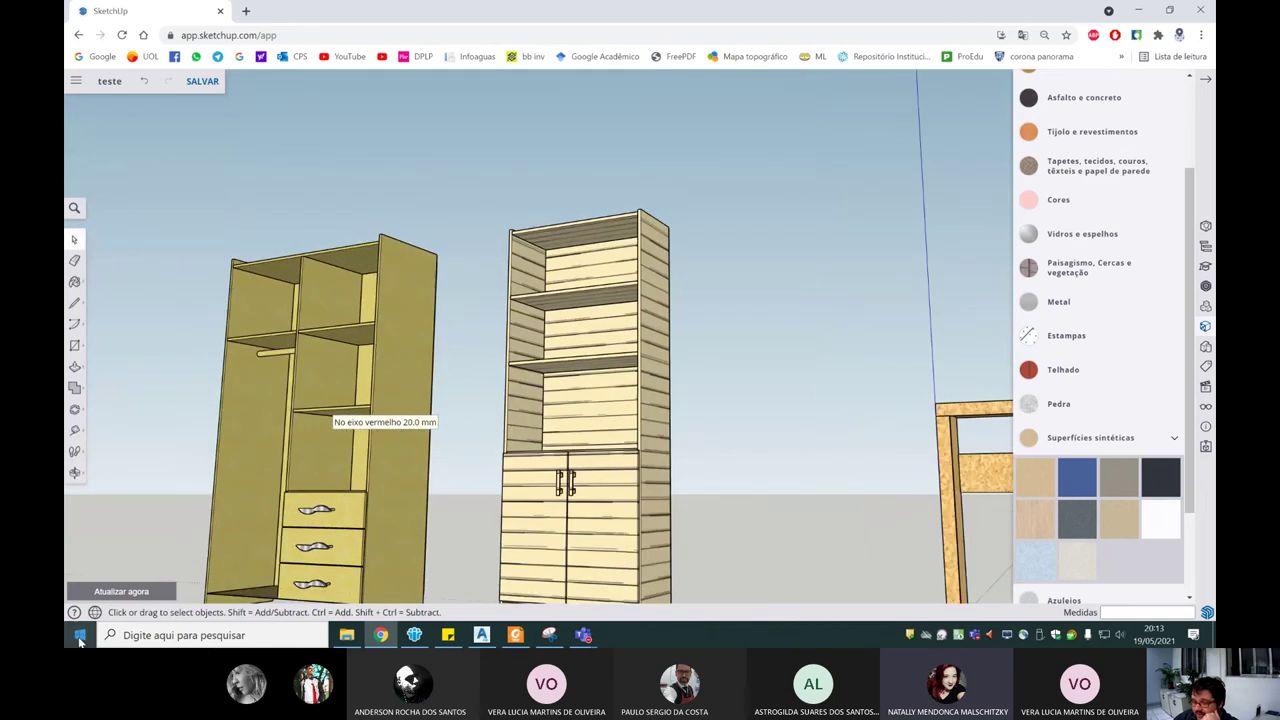
Step: Launch Snipping Tool, capture the two-cabinet close-up and save it as a file
{"action": "left_click", "coordinate": [80, 637]}
{"action": "type", "text": "RR"}
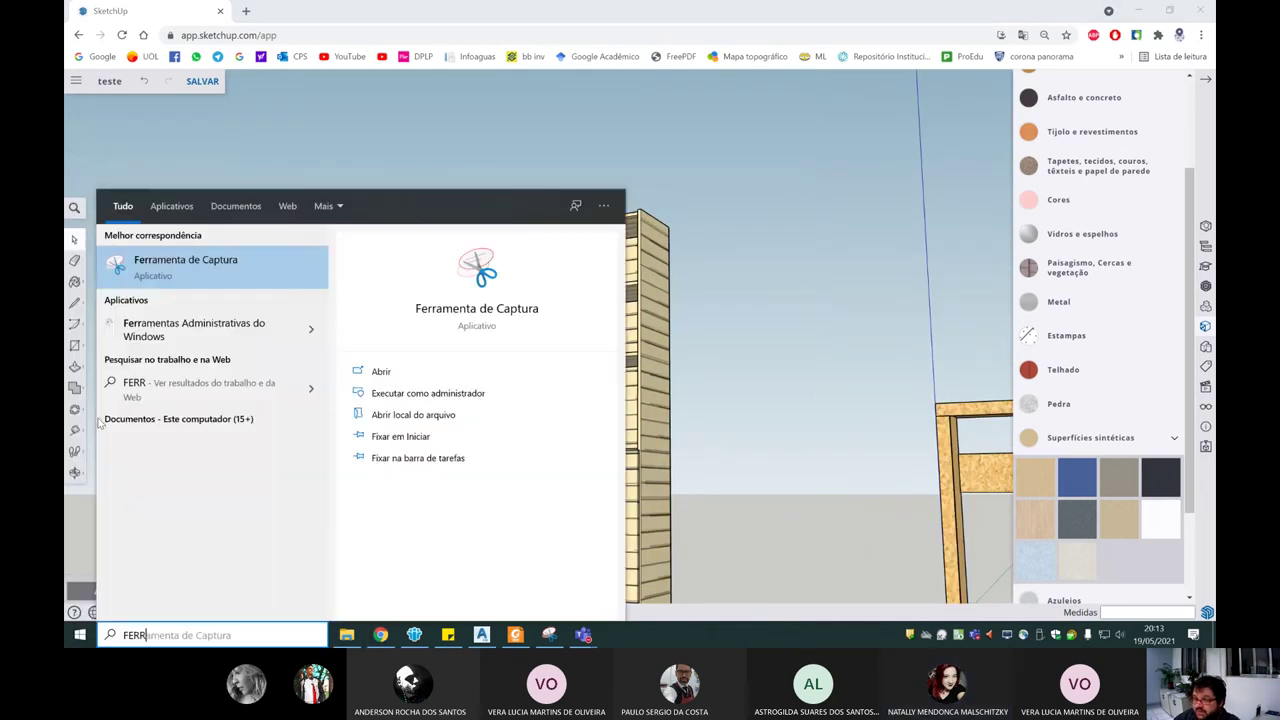
{"action": "left_click", "coordinate": [313, 291]}
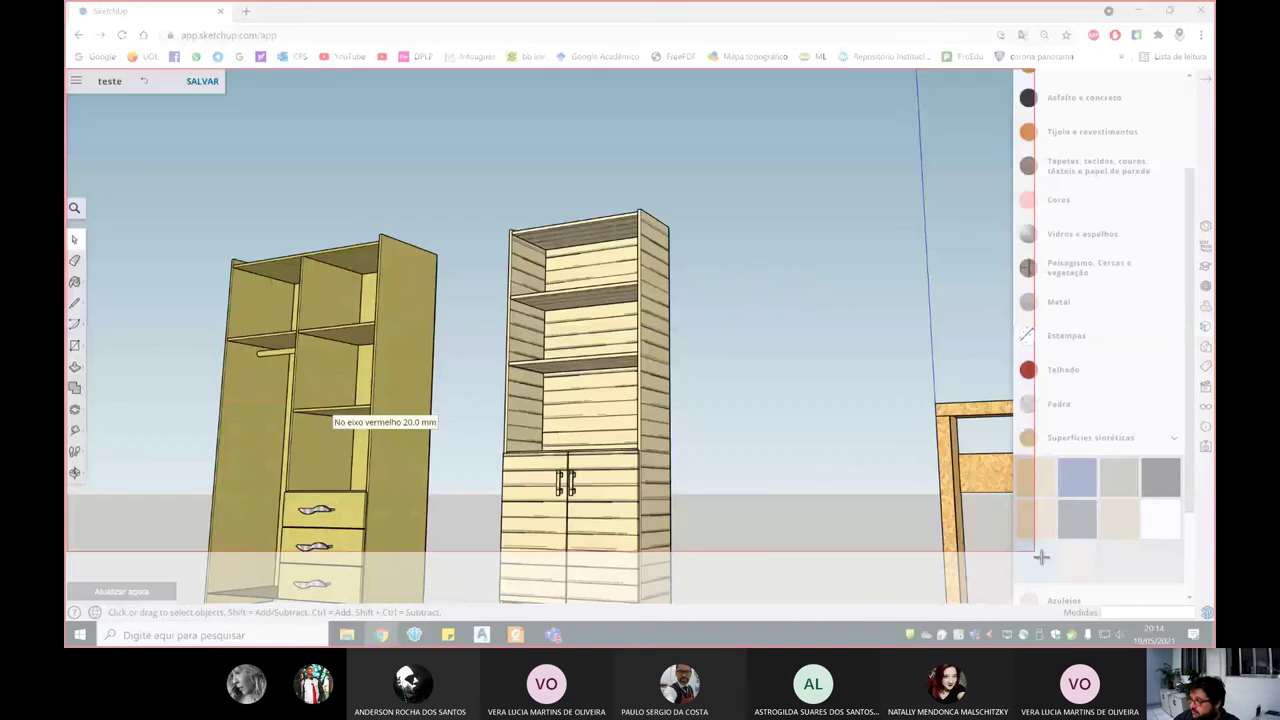
{"action": "left_click_drag", "start_coordinate": [66, 69], "coordinate": [1003, 604]}
{"action": "right_click", "coordinate": [594, 373]}
{"action": "left_click", "coordinate": [625, 413]}
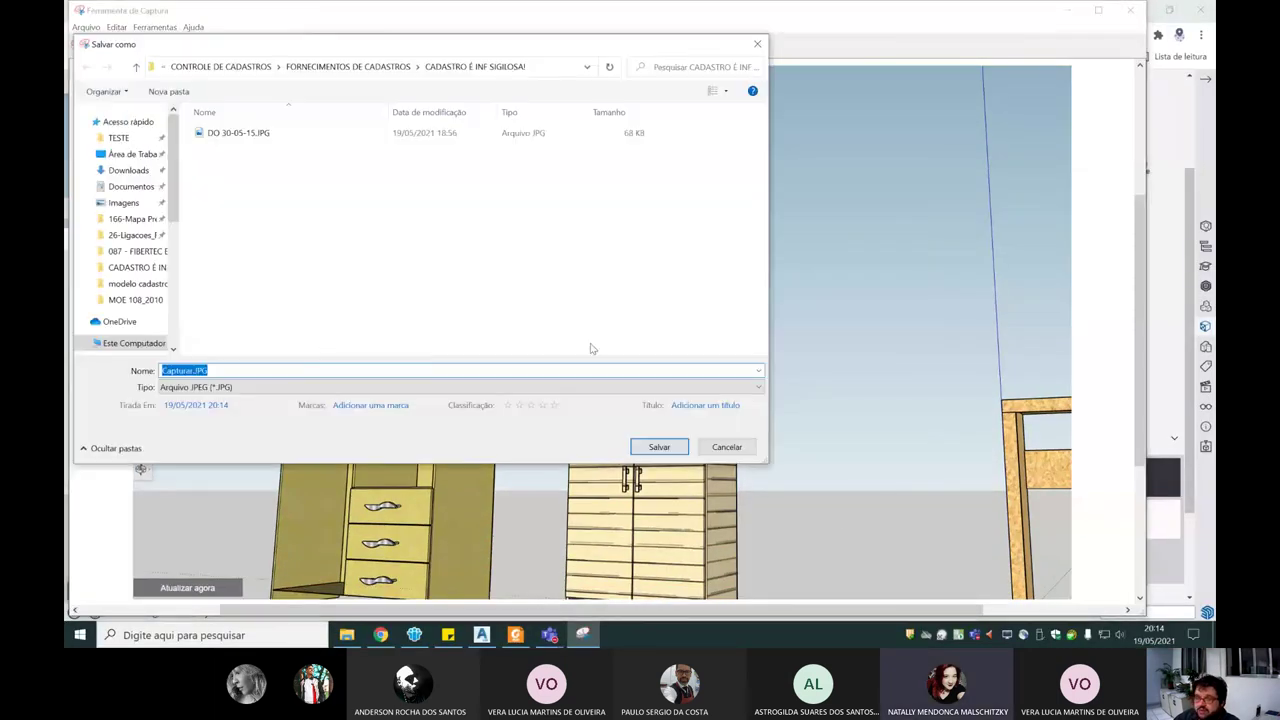
{"action": "key", "text": "Return"}
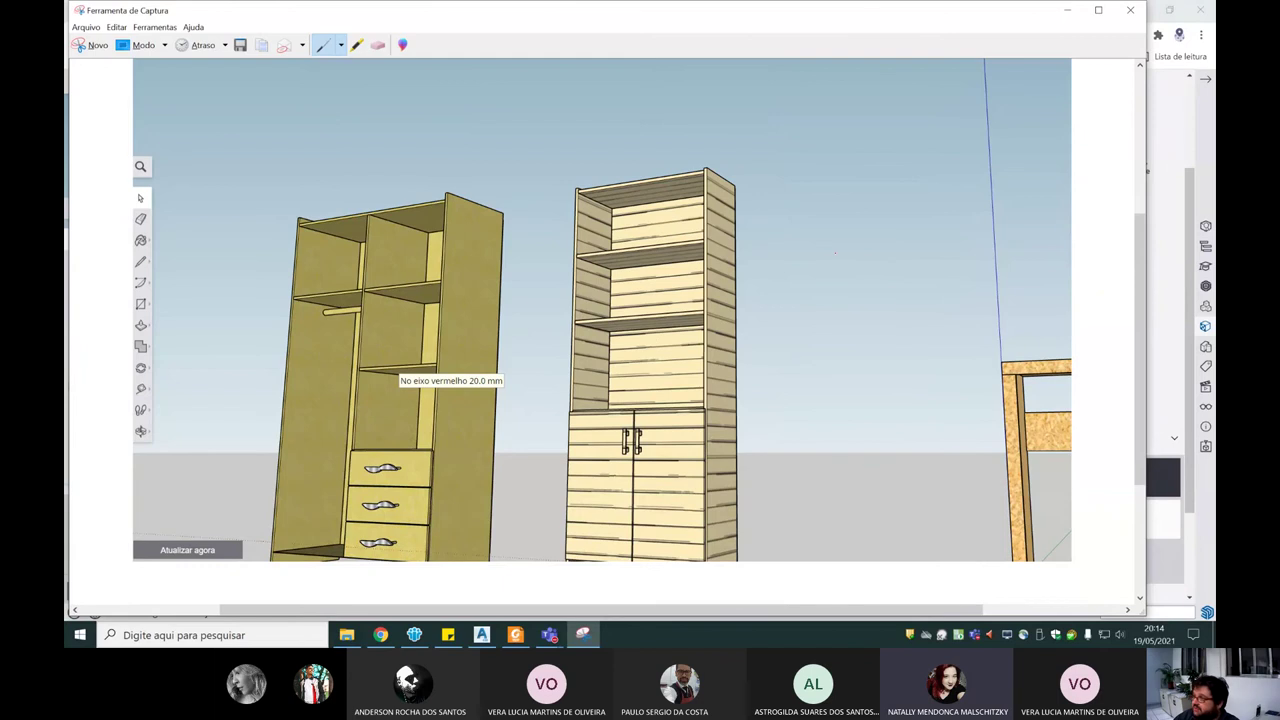
{"action": "left_click", "coordinate": [1130, 10]}
{"action": "scroll", "coordinate": [661, 354], "scroll_direction": "down", "scroll_amount": 5}
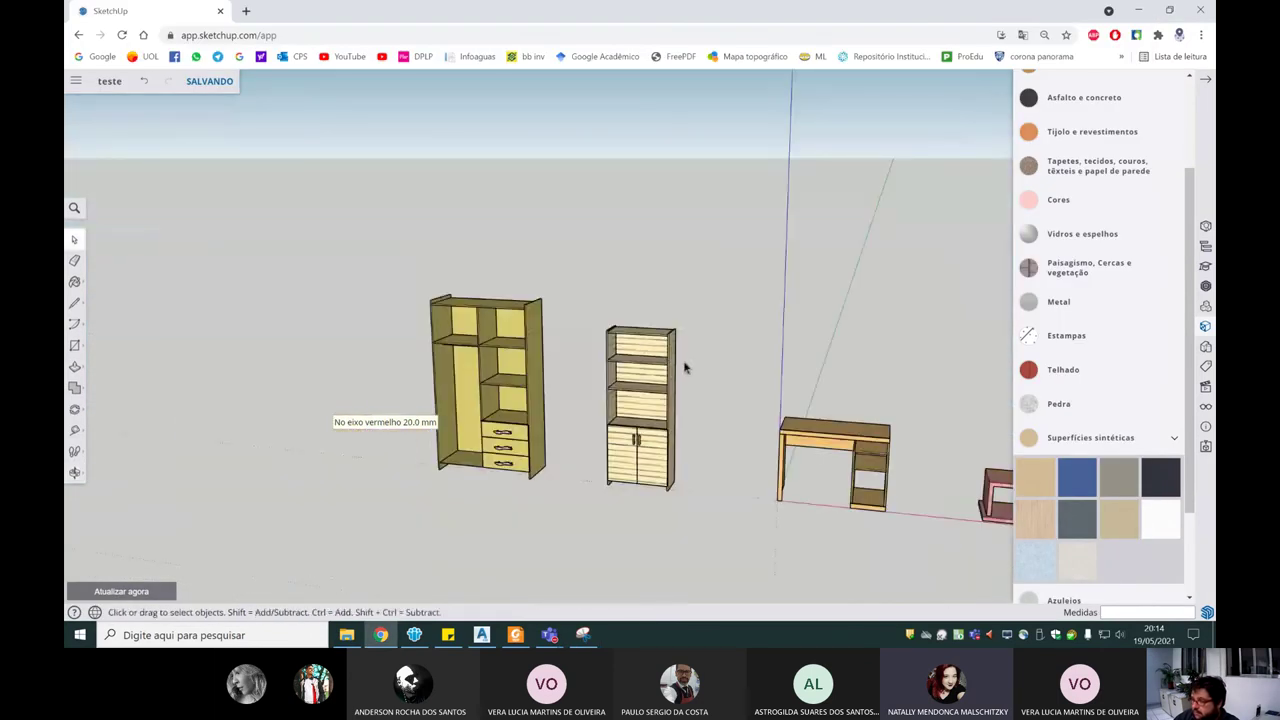
Step: Zoom out and back in over the furniture row, then return to the Teams meeting window
{"action": "scroll", "coordinate": [684, 368], "scroll_direction": "down", "scroll_amount": 3}
{"action": "scroll", "coordinate": [640, 365], "scroll_direction": "down", "scroll_amount": 2}
{"action": "scroll", "coordinate": [622, 363], "scroll_direction": "down", "scroll_amount": 2}
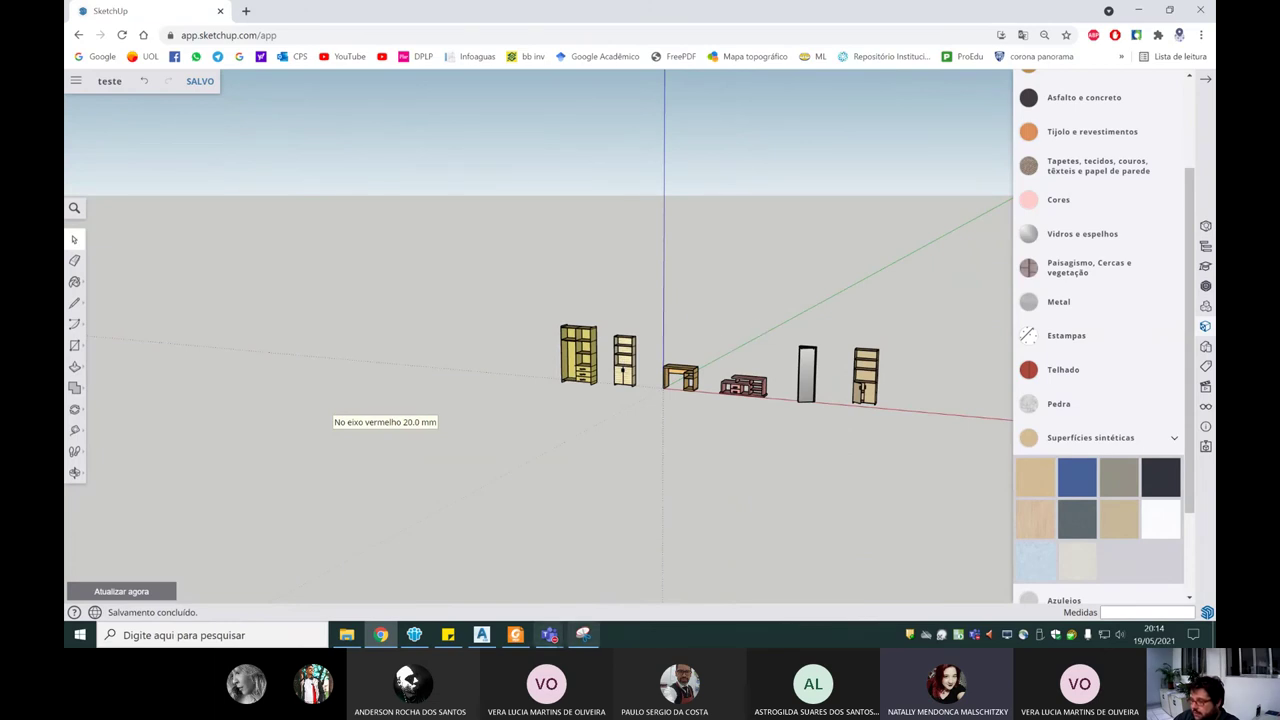
{"action": "scroll", "coordinate": [727, 345], "scroll_direction": "up", "scroll_amount": 2}
{"action": "scroll", "coordinate": [724, 348], "scroll_direction": "up", "scroll_amount": 3}
{"action": "scroll", "coordinate": [629, 402], "scroll_direction": "down", "scroll_amount": 3}
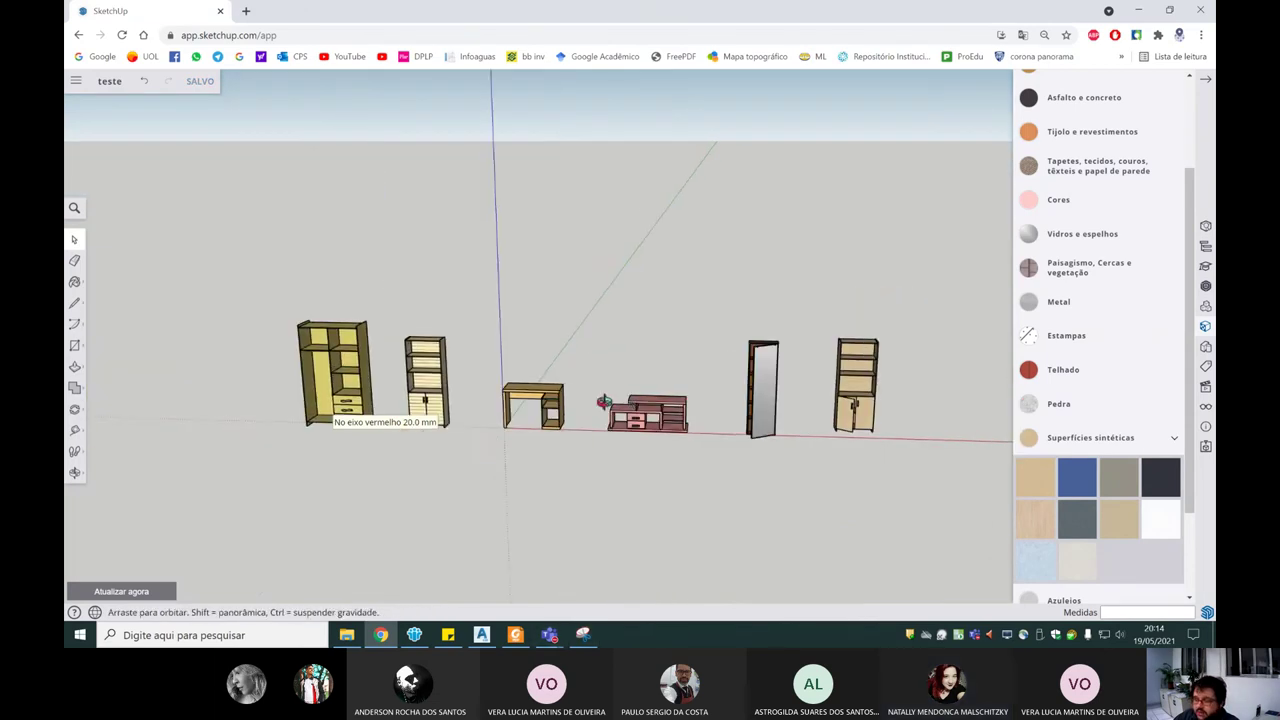
{"action": "scroll", "coordinate": [586, 400], "scroll_direction": "up", "scroll_amount": 1}
{"action": "scroll", "coordinate": [584, 401], "scroll_direction": "up", "scroll_amount": 2}
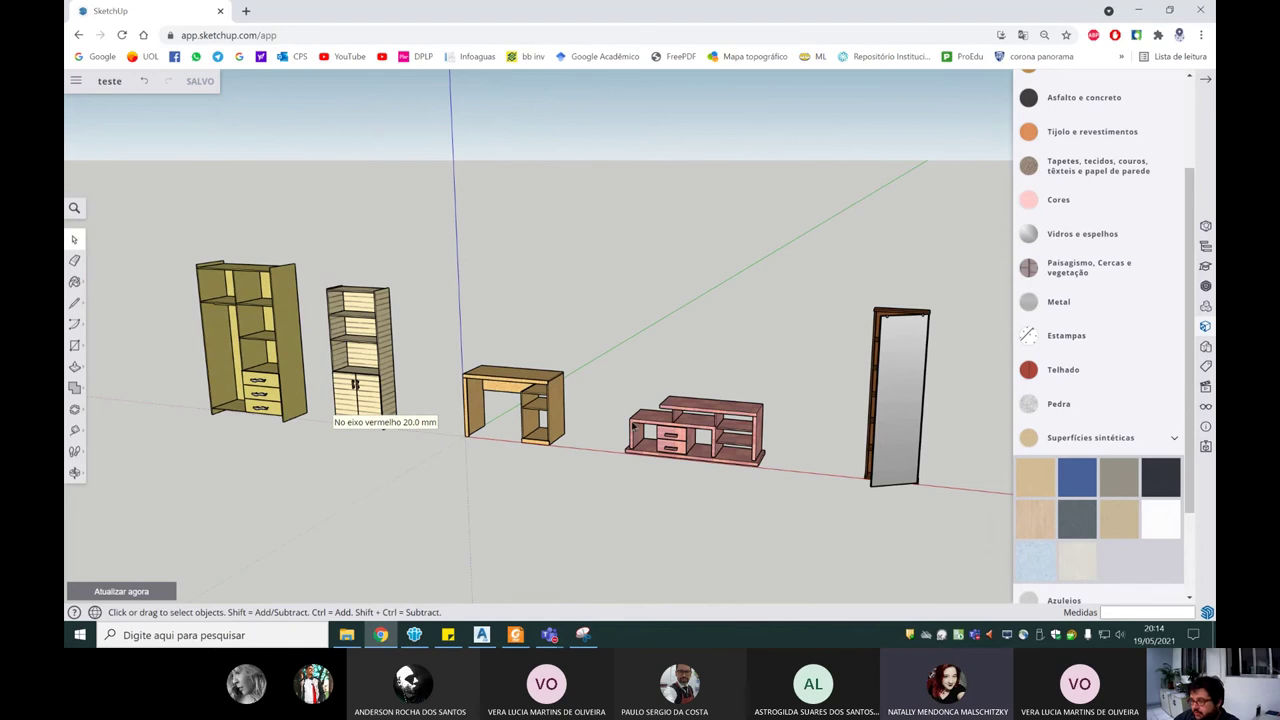
{"action": "mouse_move", "coordinate": [549, 635]}
{"action": "left_click", "coordinate": [575, 570]}
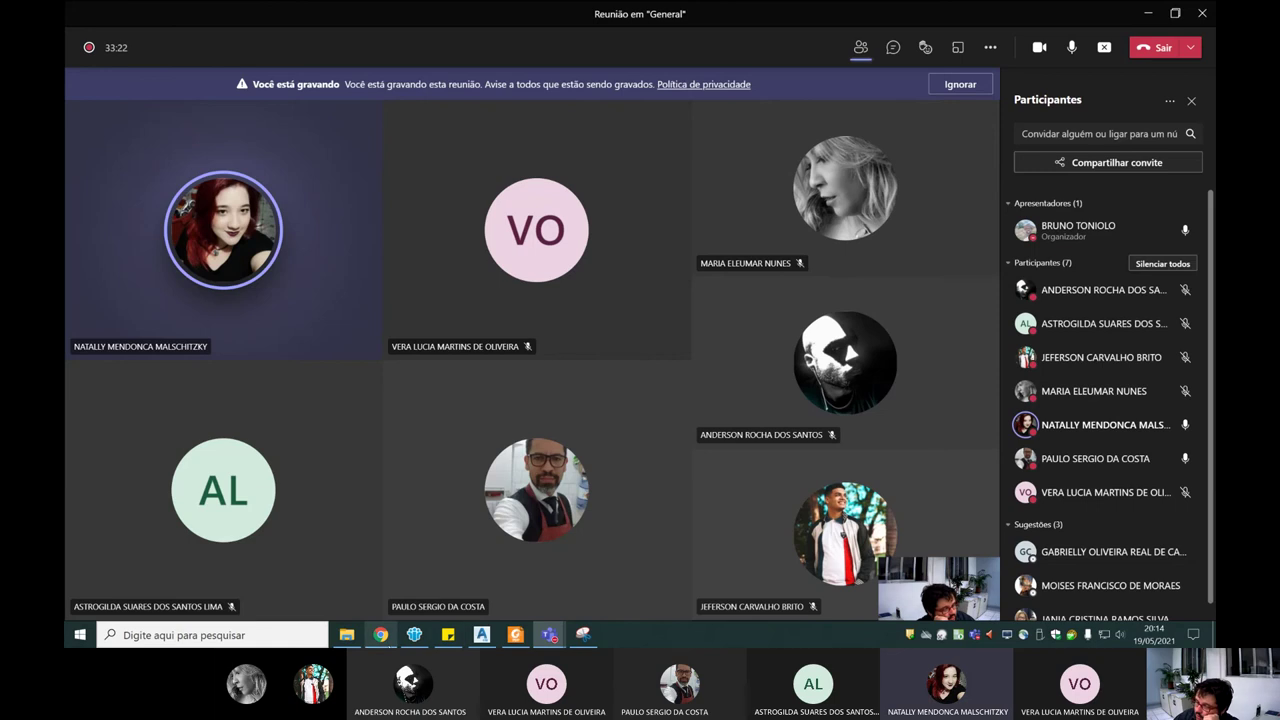
Step: Back in SketchUp, load the Fórmica bege finish into the Paint Bucket
{"action": "left_click", "coordinate": [381, 634]}
{"action": "scroll", "coordinate": [1080, 240], "scroll_direction": "up", "scroll_amount": 3}
{"action": "scroll", "coordinate": [1080, 240], "scroll_direction": "down", "scroll_amount": 3}
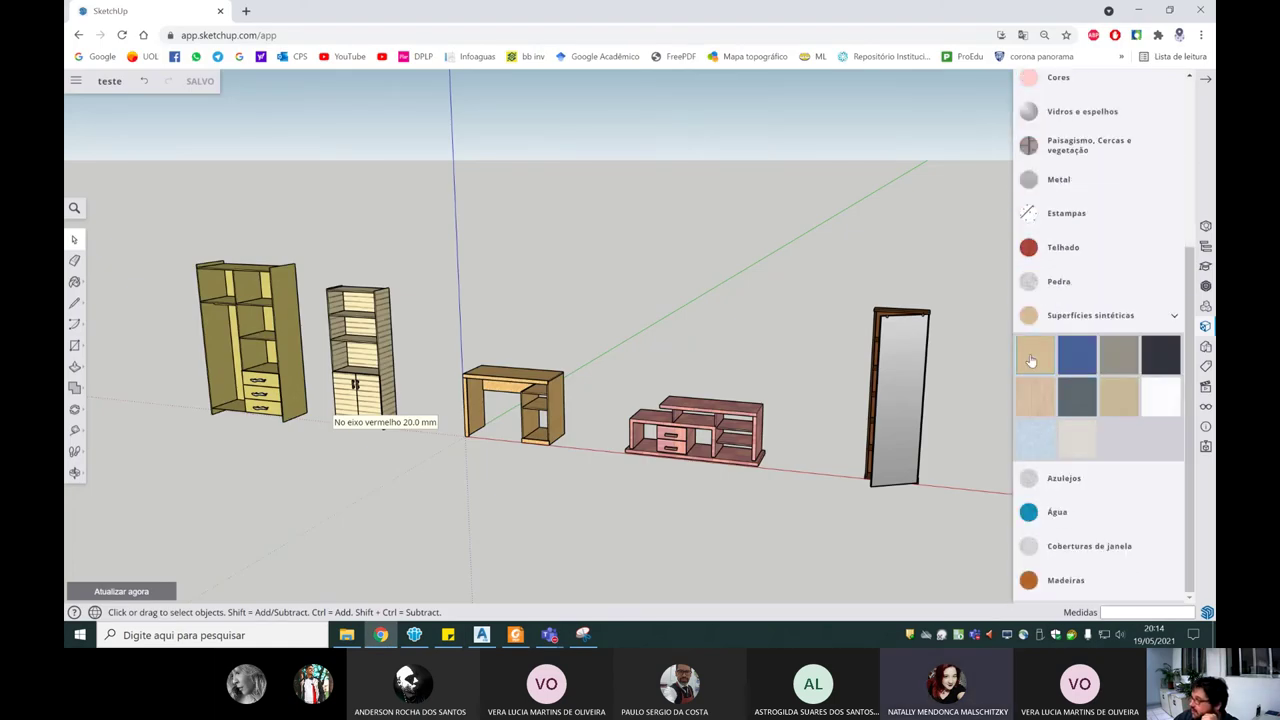
{"action": "left_click", "coordinate": [1031, 358]}
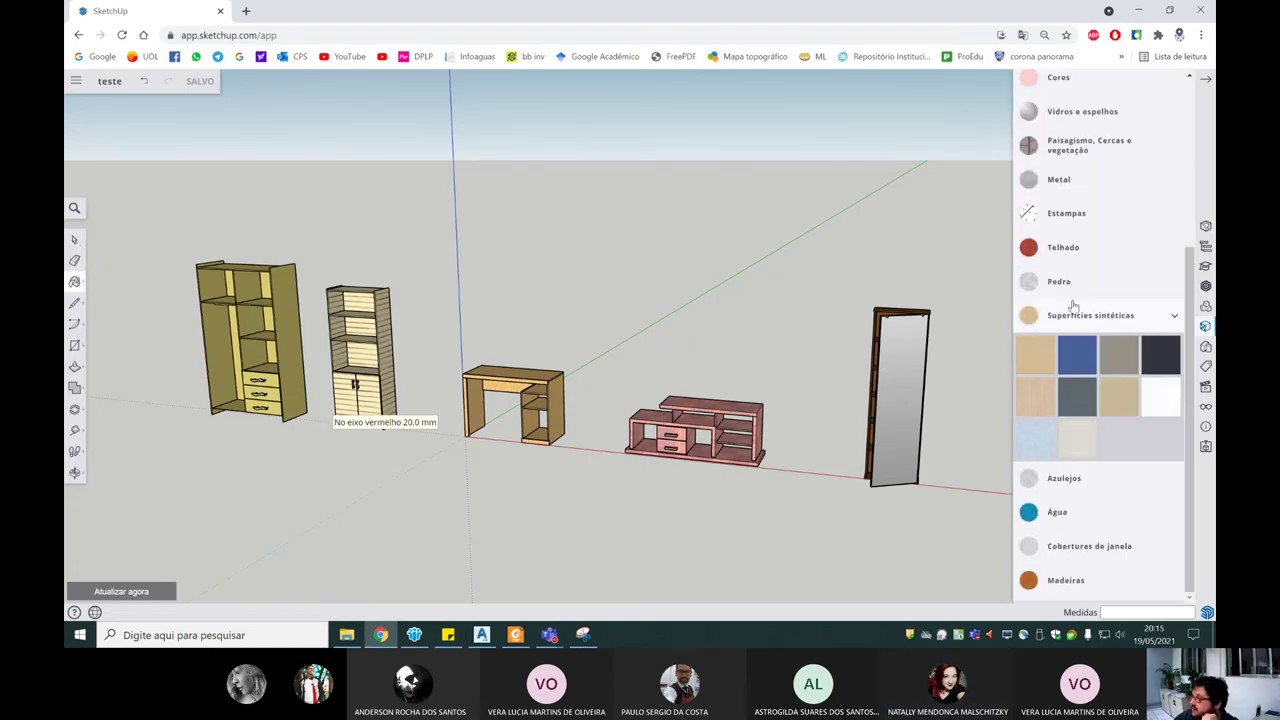
{"action": "scroll", "coordinate": [1095, 250], "scroll_direction": "up", "scroll_amount": 5}
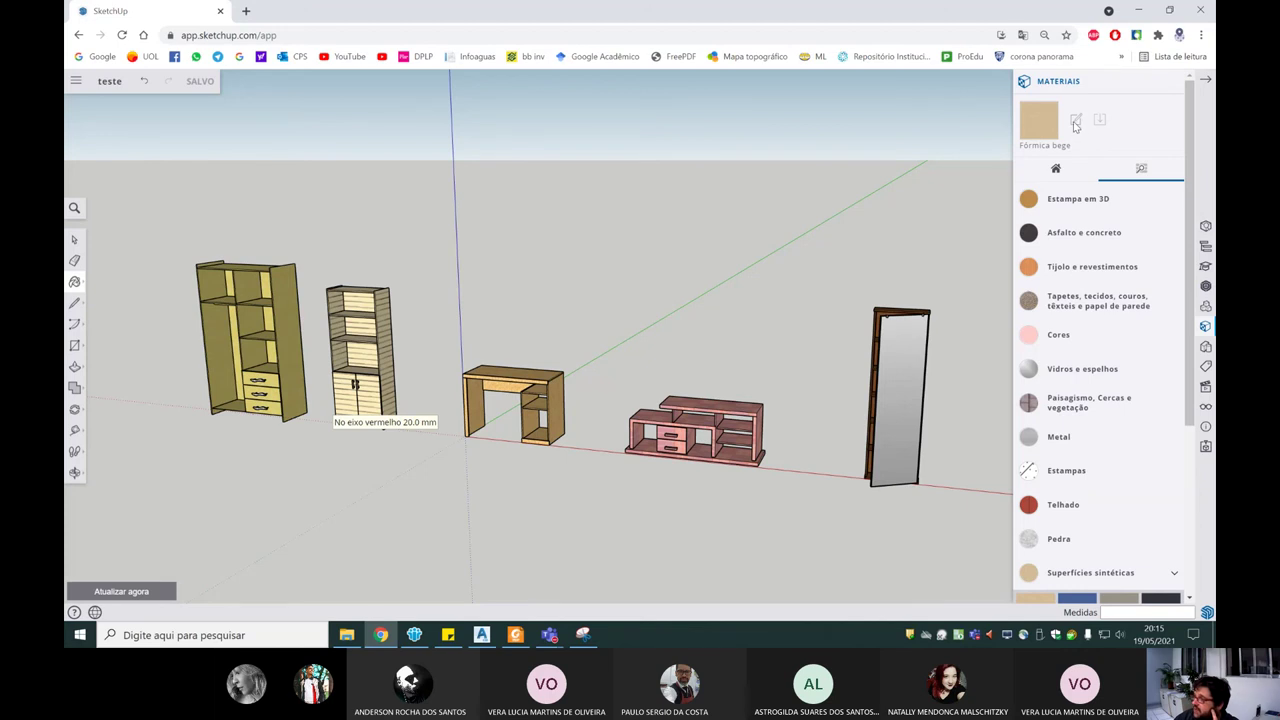
Step: Search the Start menu for 'DESK', then 'SKE', and dismiss the search
{"action": "left_click", "coordinate": [82, 640]}
{"action": "type", "text": "DESK"}
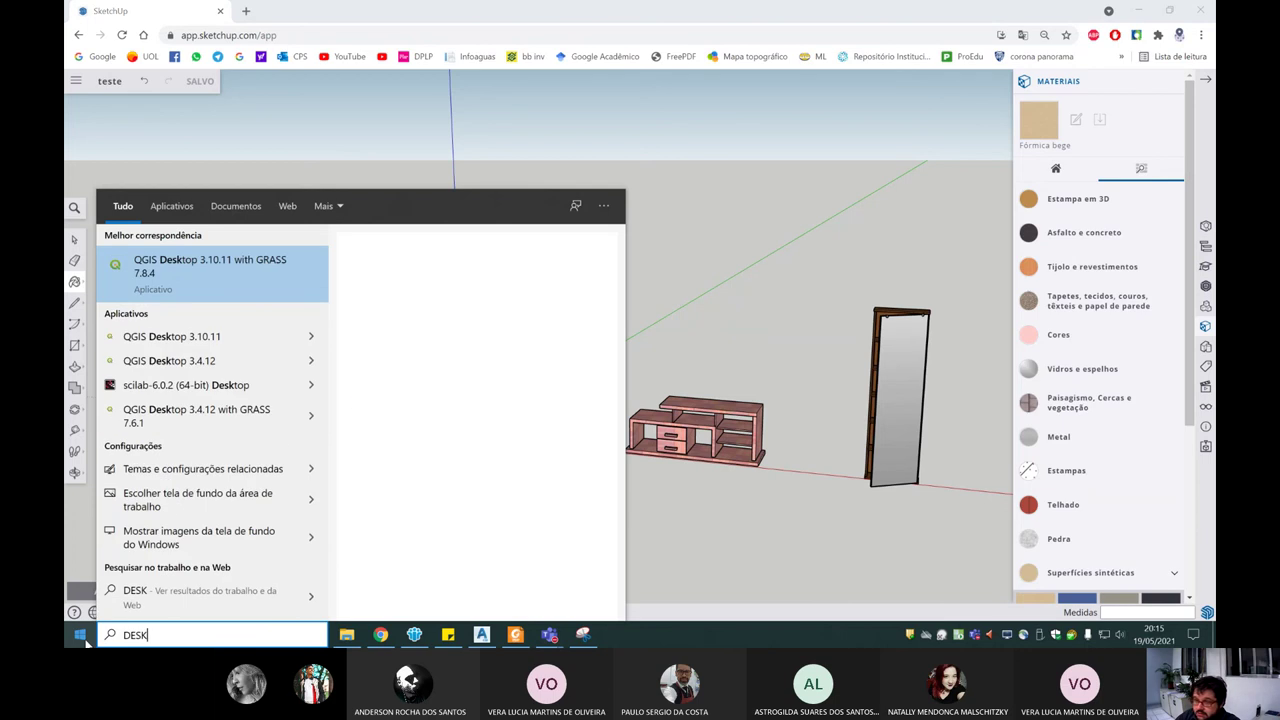
{"action": "key", "text": "BackSpace"}
{"action": "key", "text": "BackSpace"}
{"action": "key", "text": "BackSpace"}
{"action": "key", "text": "BackSpace"}
{"action": "type", "text": "SKET"}
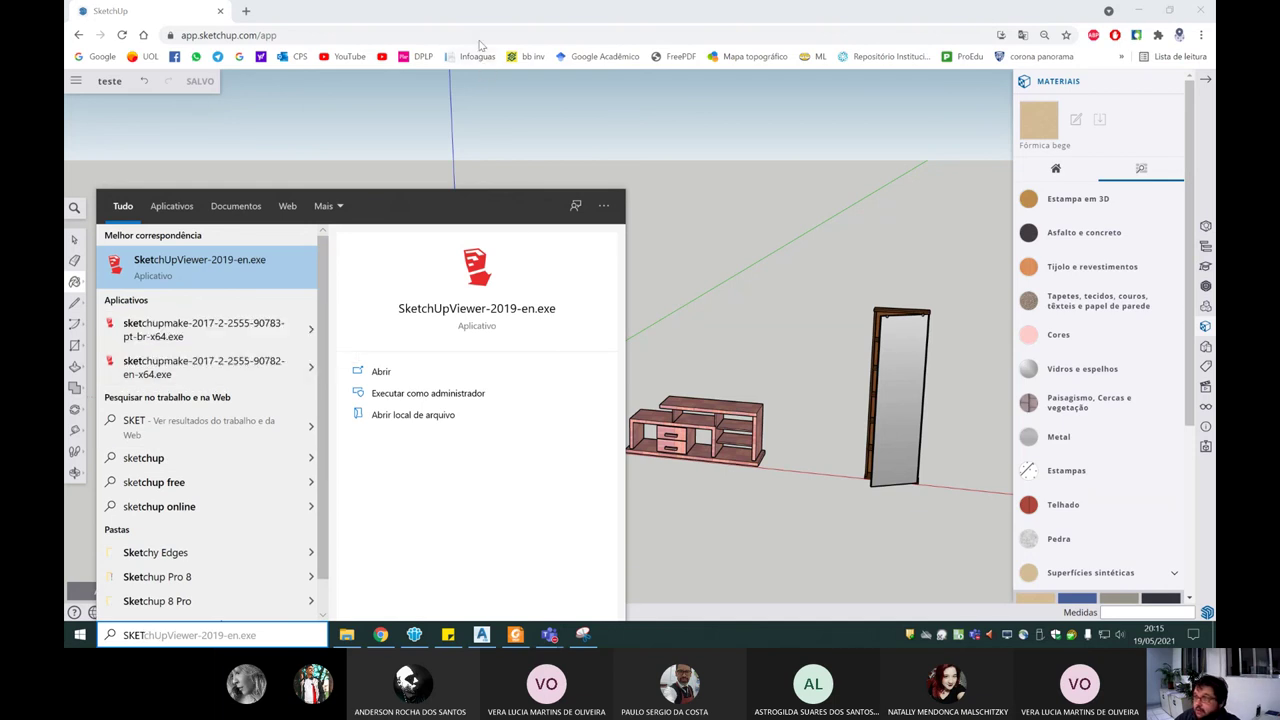
{"action": "left_click", "coordinate": [474, 24]}
Step: Orbit slightly around the furniture row to review it
{"action": "middle_click_drag", "start_coordinate": [586, 343], "coordinate": [574, 317]}
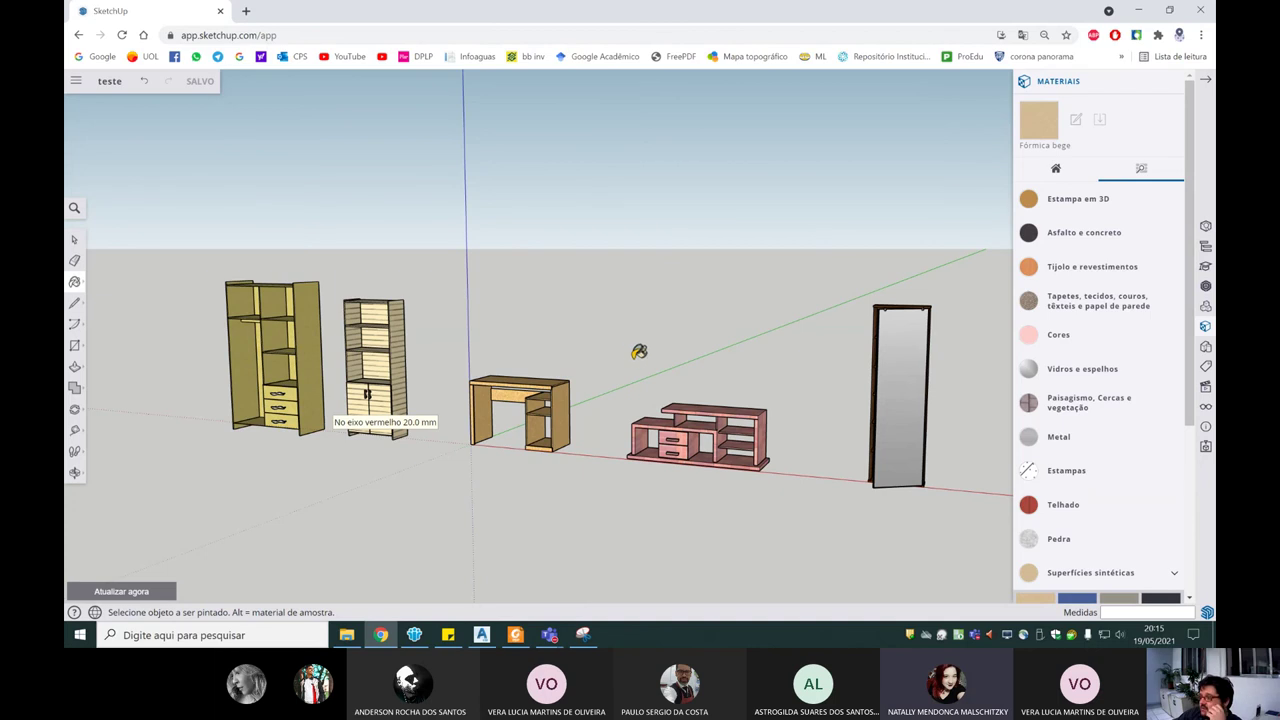
{"action": "scroll", "coordinate": [640, 350], "scroll_direction": "down", "scroll_amount": 3}
{"action": "scroll", "coordinate": [640, 350], "scroll_direction": "up", "scroll_amount": 3}
{"action": "mouse_move", "coordinate": [626, 351]}
{"action": "middle_mouse_down"}
{"action": "mouse_move", "coordinate": [575, 355]}
{"action": "mouse_move", "coordinate": [677, 363]}
{"action": "mouse_move", "coordinate": [733, 312]}
{"action": "mouse_move", "coordinate": [654, 286]}
{"action": "mouse_move", "coordinate": [641, 374]}
{"action": "middle_mouse_up"}
{"action": "scroll", "coordinate": [555, 342], "scroll_direction": "down", "scroll_amount": 3}
Step: Switch to the Teams meeting and open the '...' More actions menu
{"action": "scroll", "coordinate": [470, 390], "scroll_direction": "up", "scroll_amount": 1}
{"action": "scroll", "coordinate": [500, 388], "scroll_direction": "up", "scroll_amount": 1}
{"action": "scroll", "coordinate": [590, 380], "scroll_direction": "up", "scroll_amount": 1}
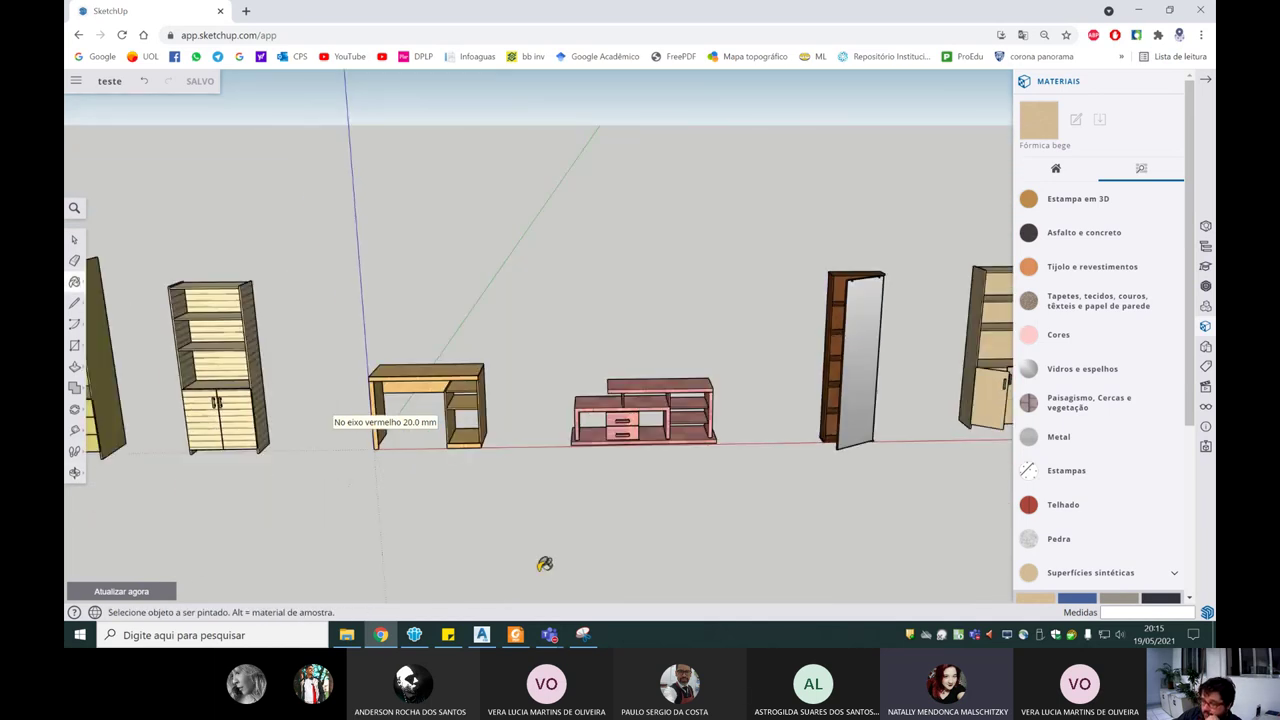
{"action": "mouse_move", "coordinate": [549, 635]}
{"action": "left_click", "coordinate": [585, 575]}
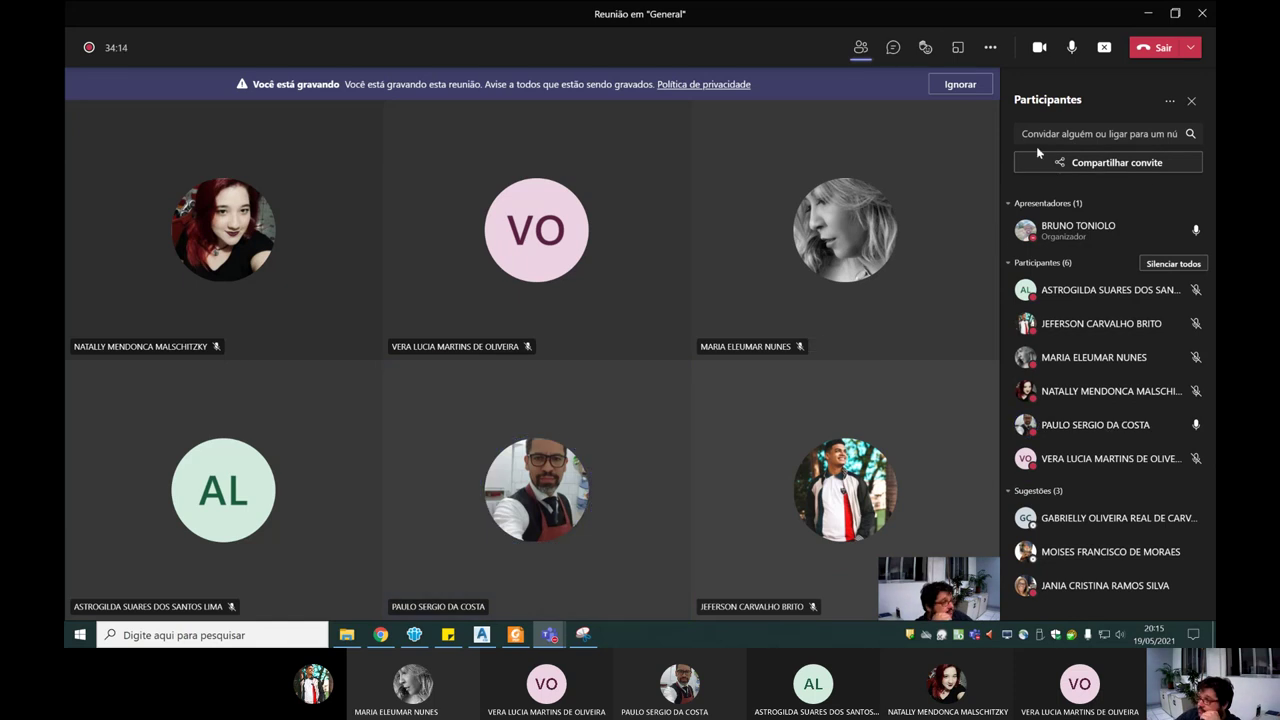
{"action": "left_click", "coordinate": [990, 47]}
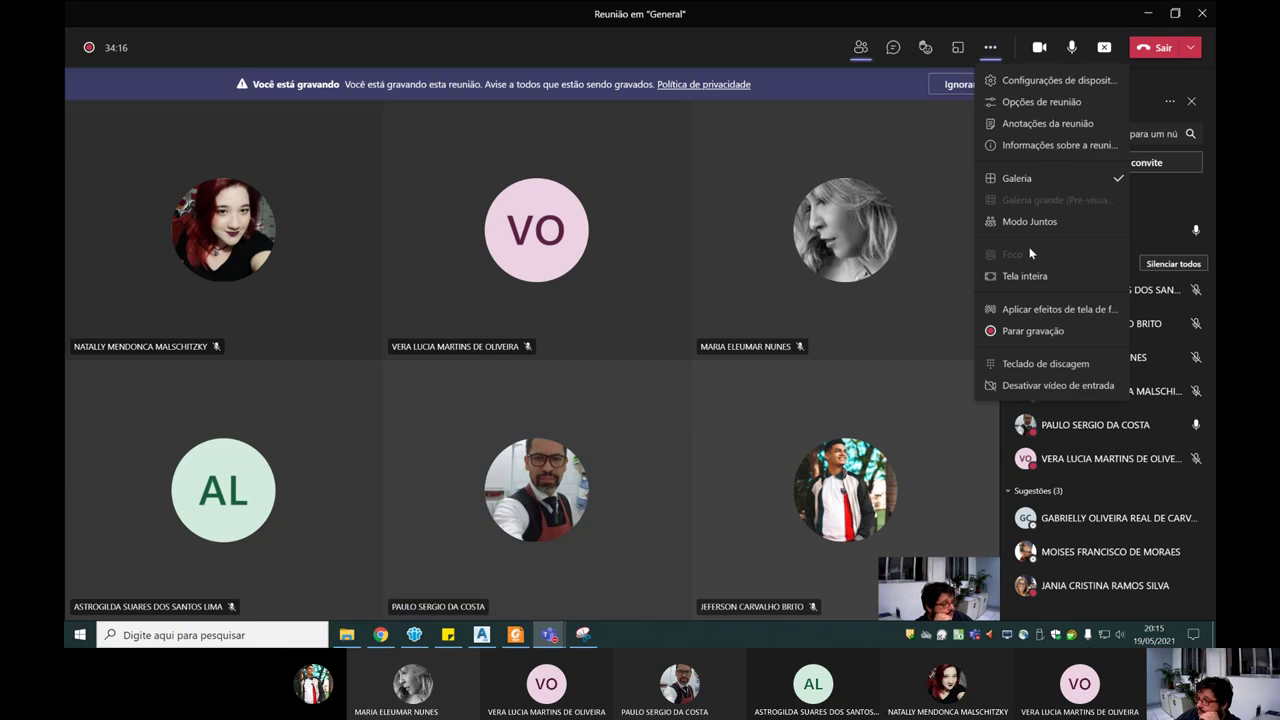